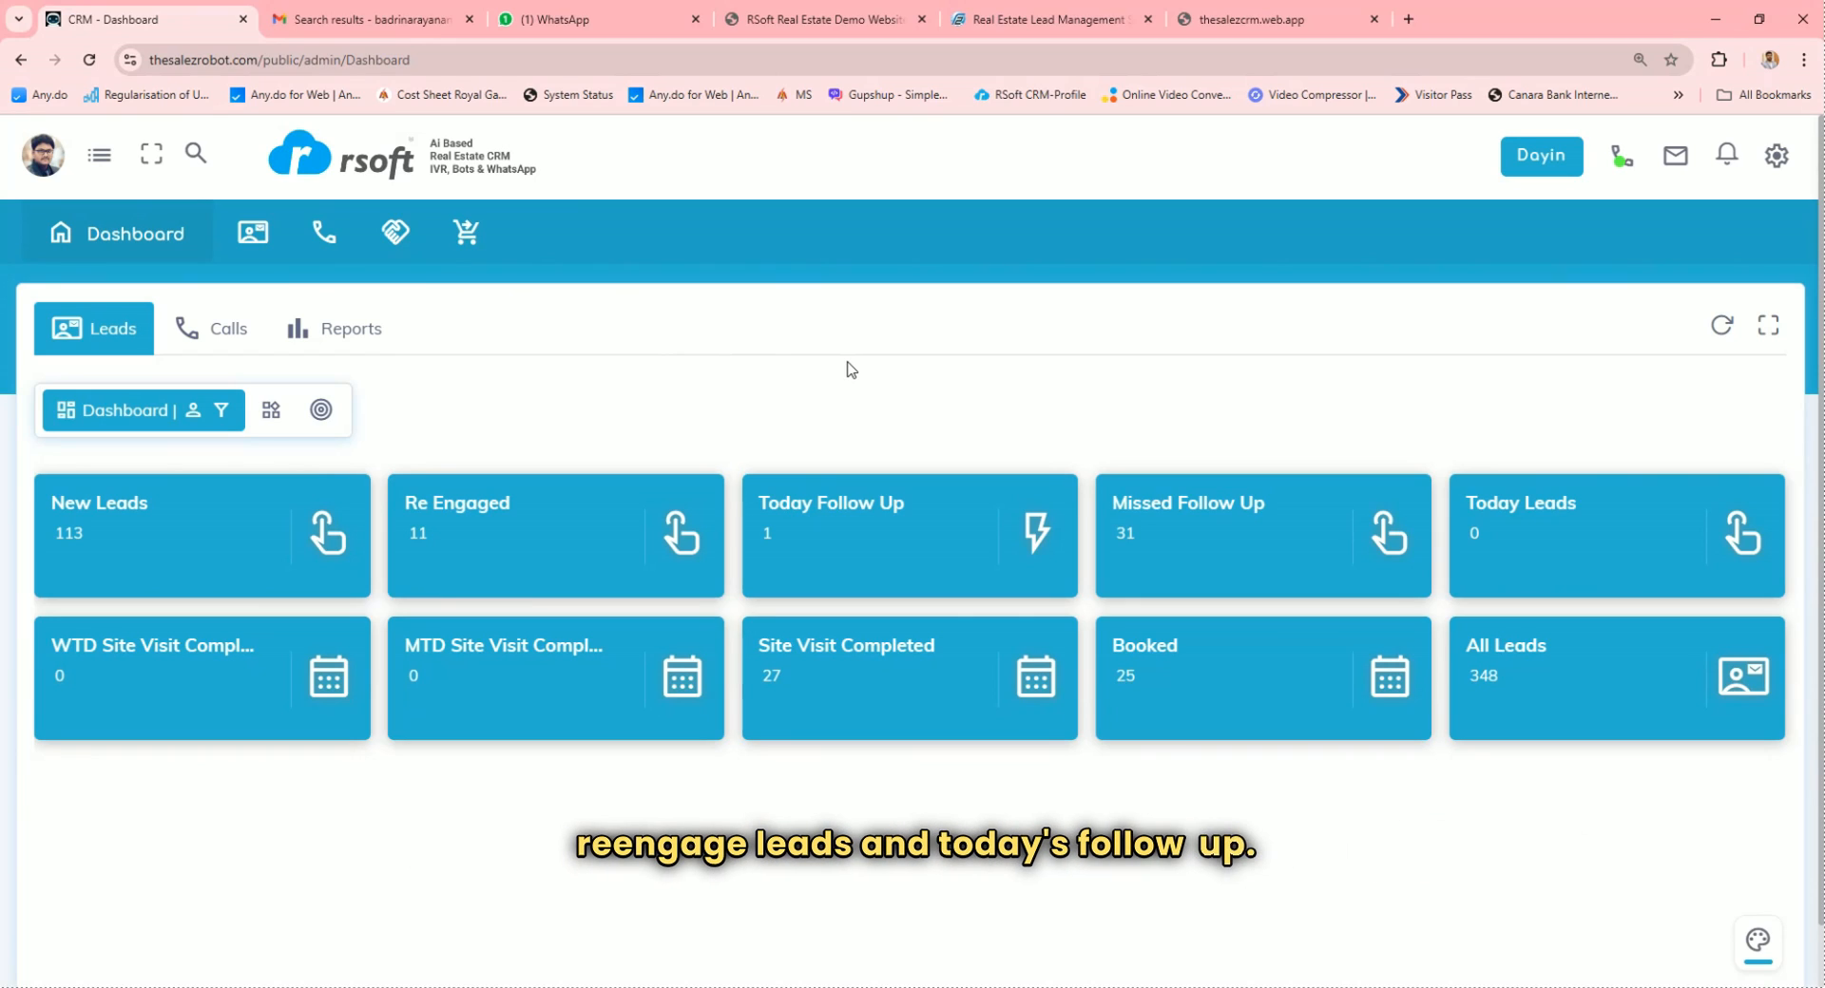
Switch to the RSoft demo website and submit its enquiry form with location Chennai, project Gold Mine and source Google Ads
left_click(823, 19)
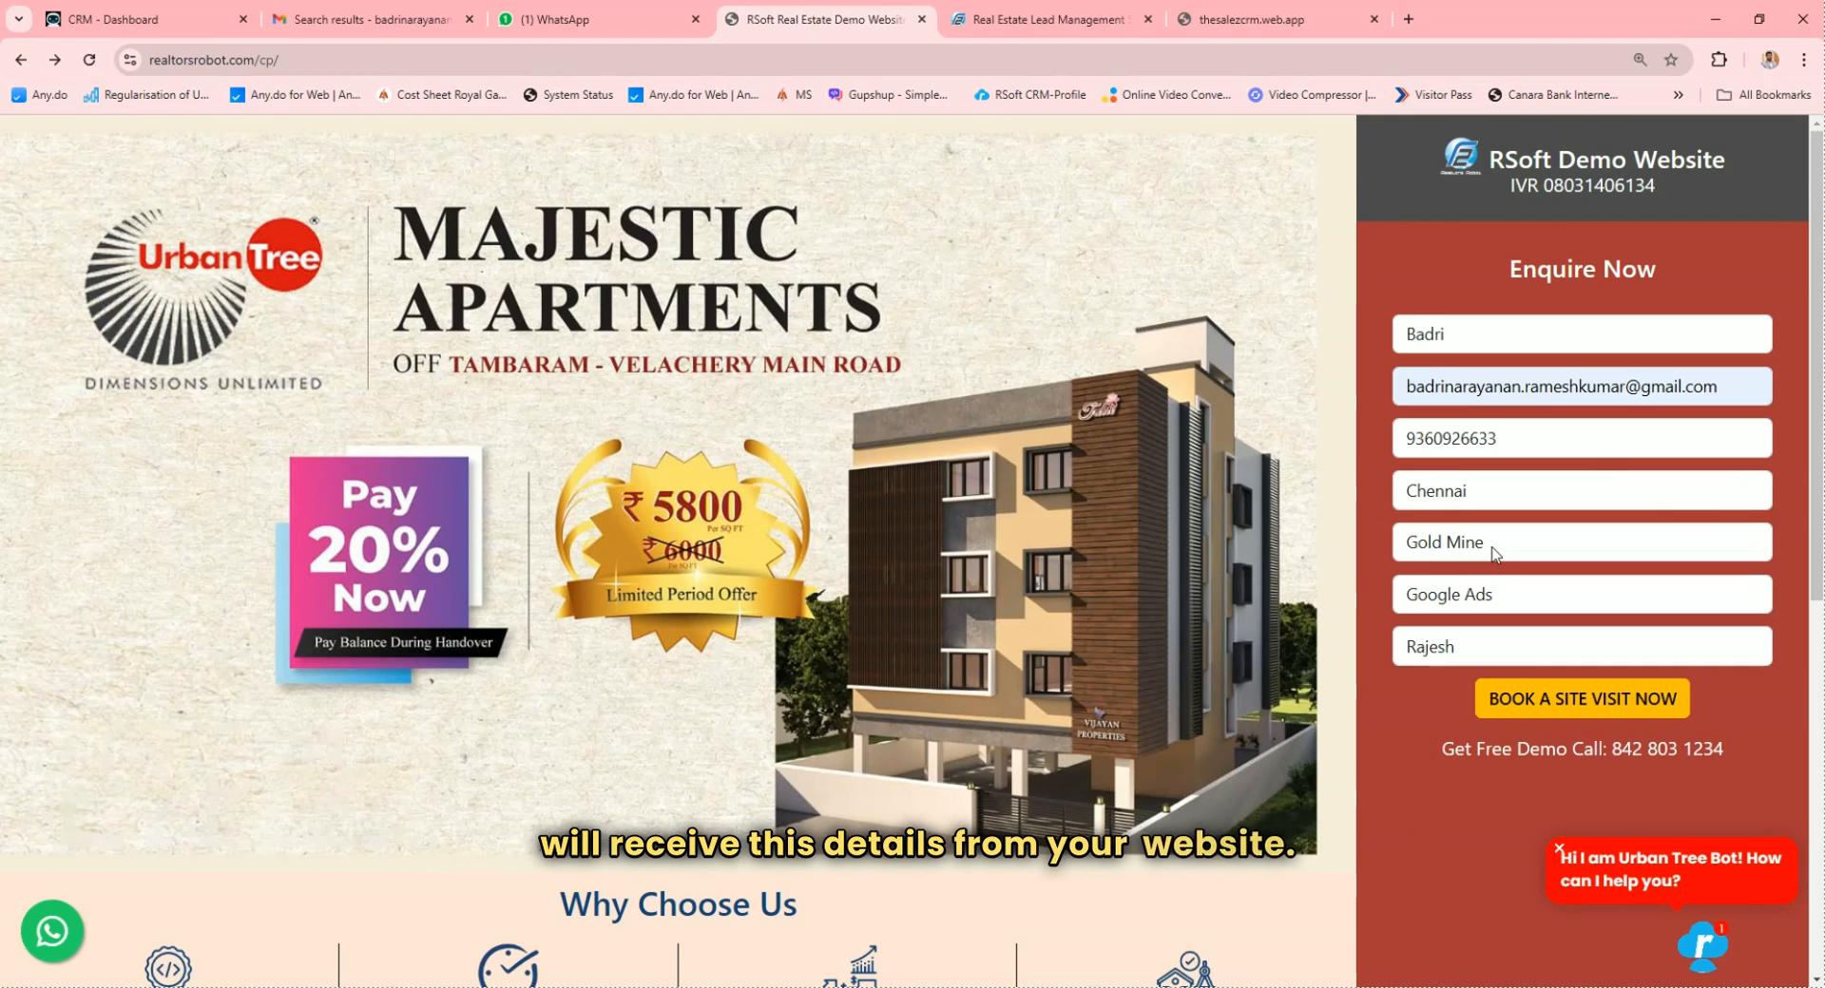
left_click(1577, 701)
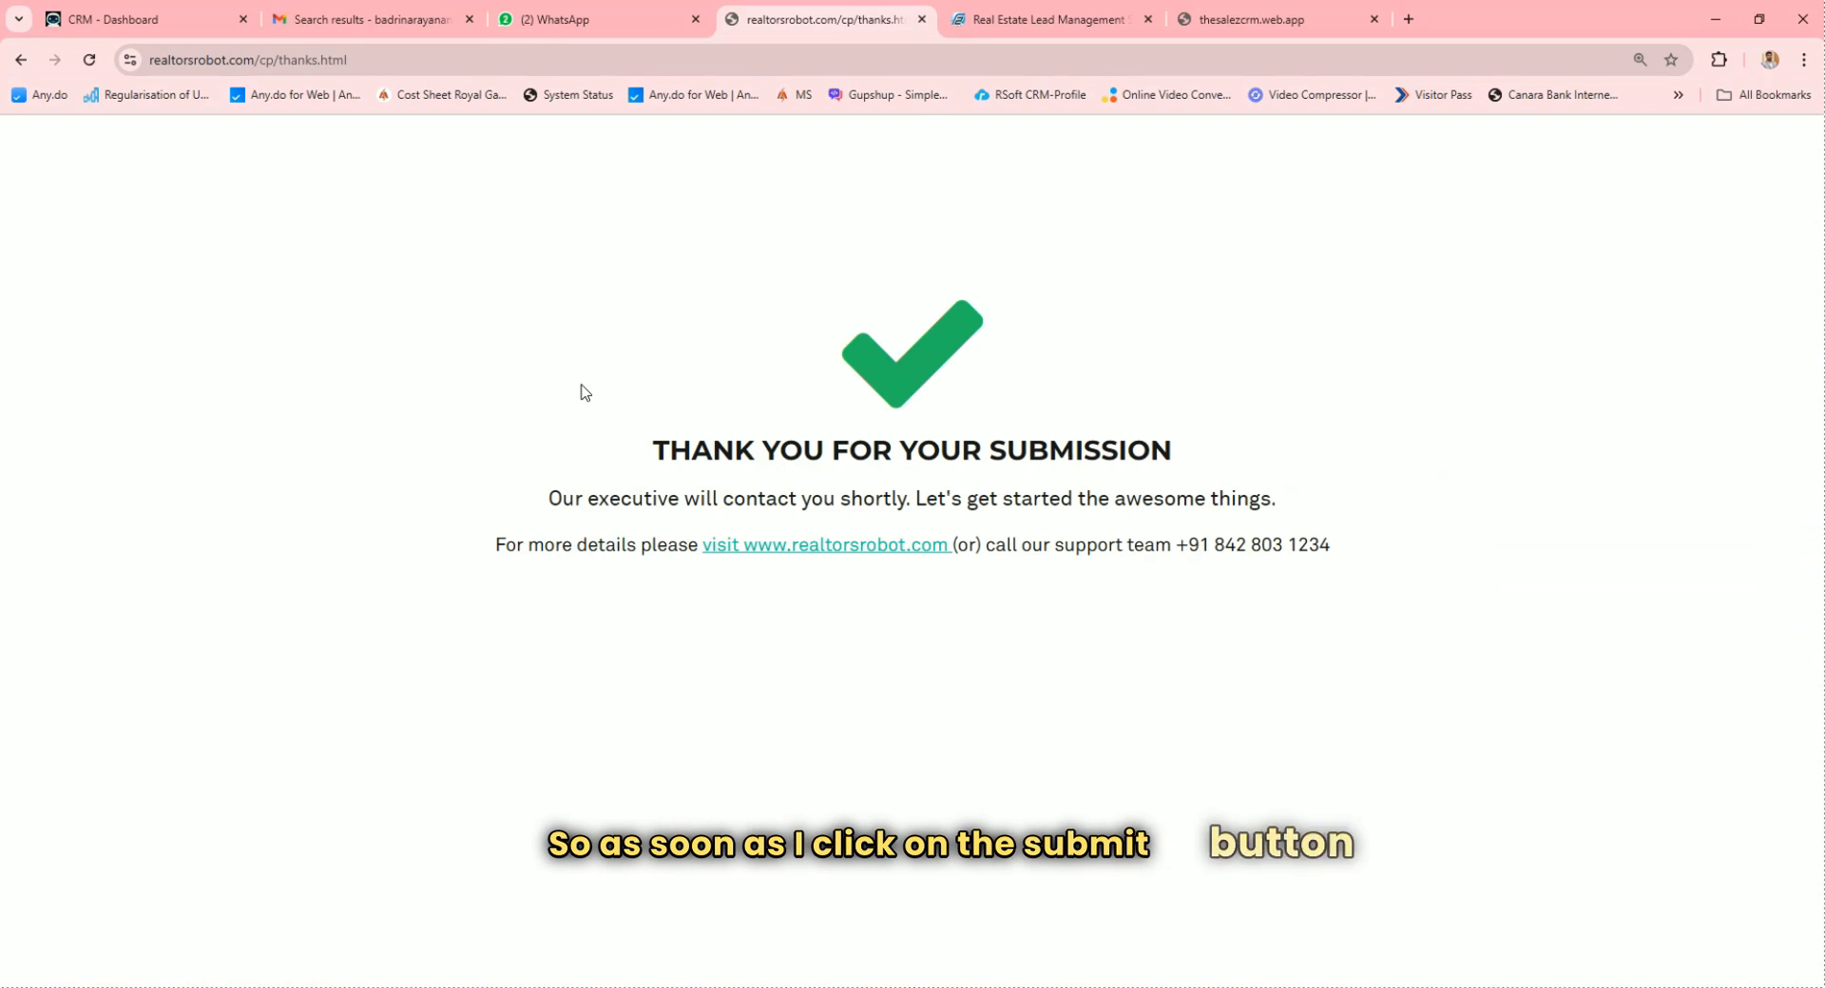
Check the RSOFT chat in WhatsApp, then refresh Gmail and read the newest Welcome email
left_click(580, 25)
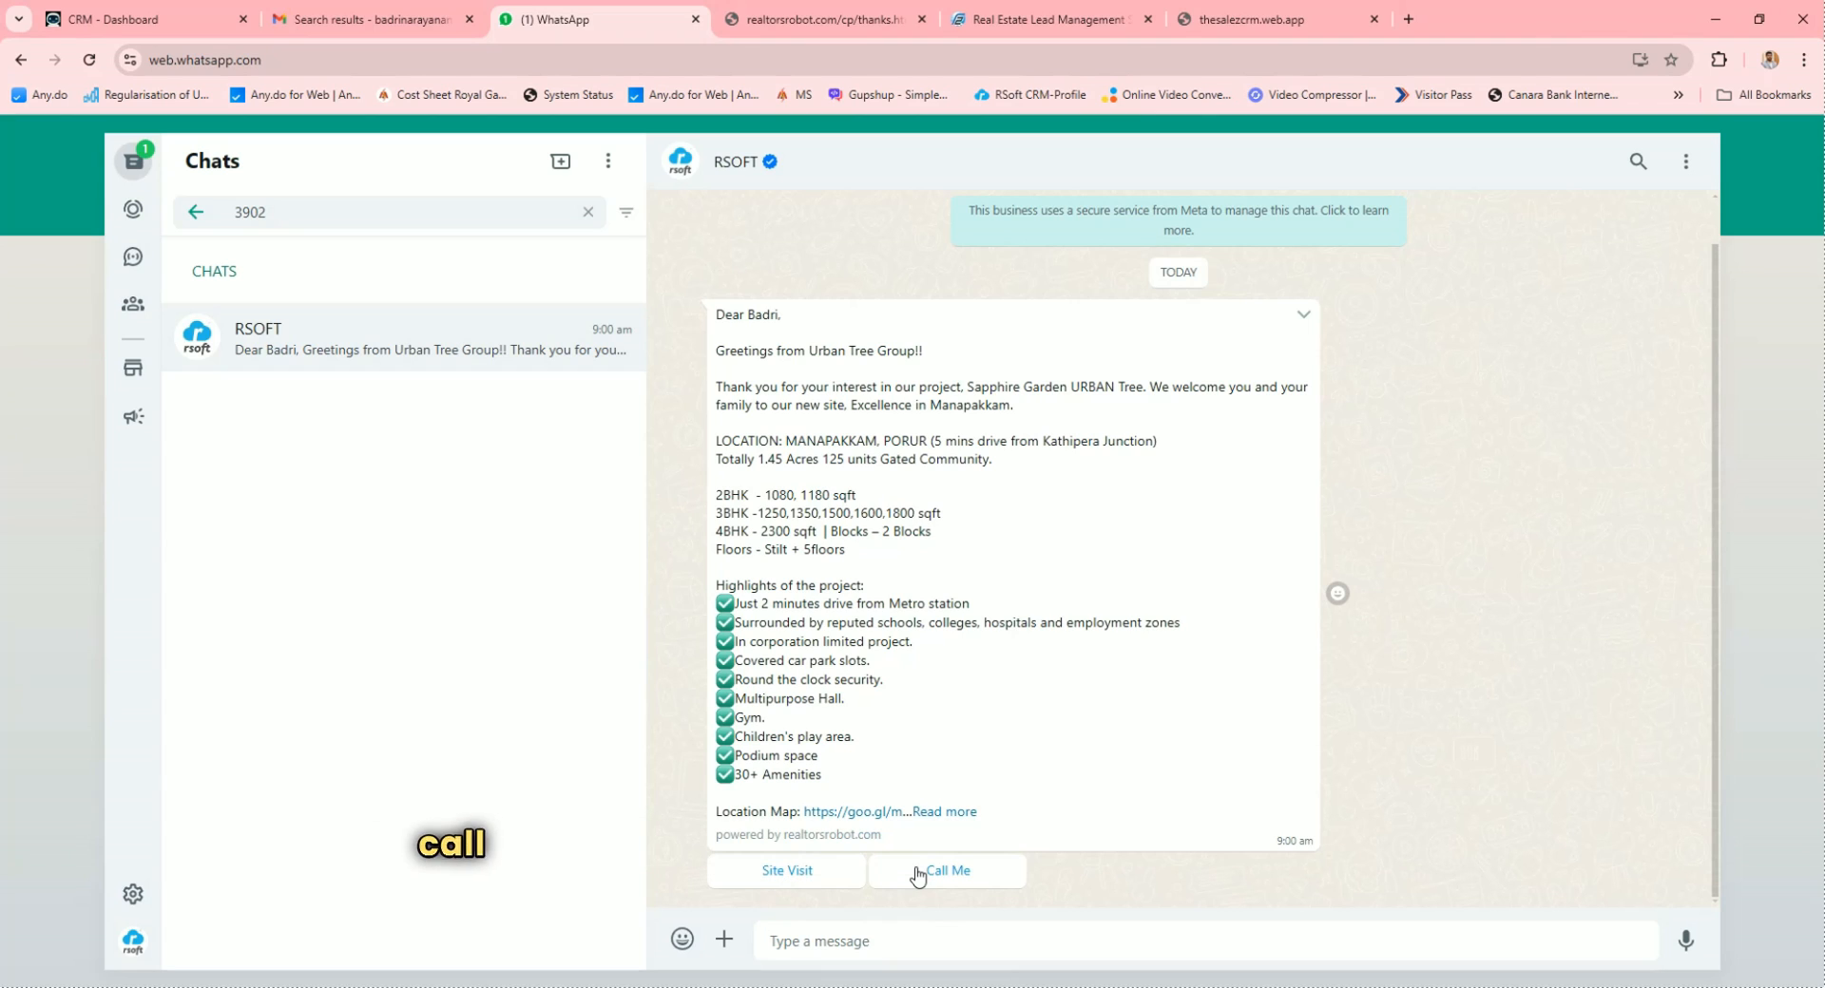
left_click(359, 11)
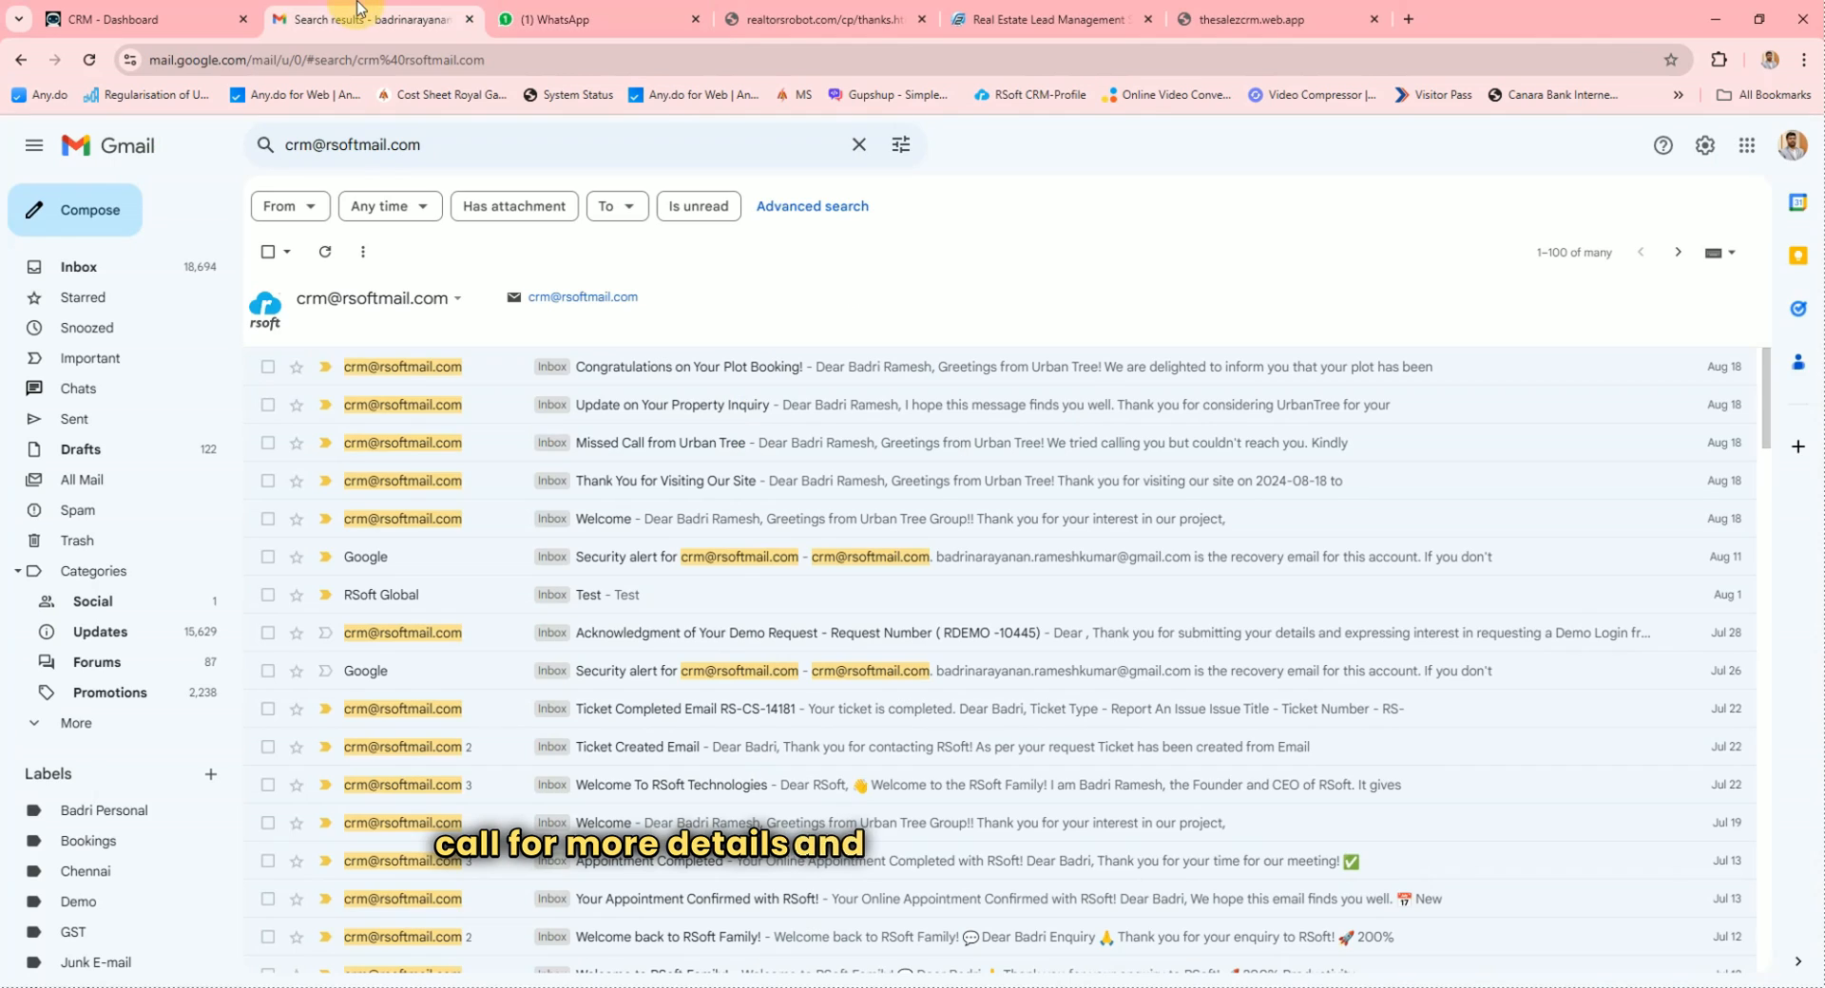
key("F5")
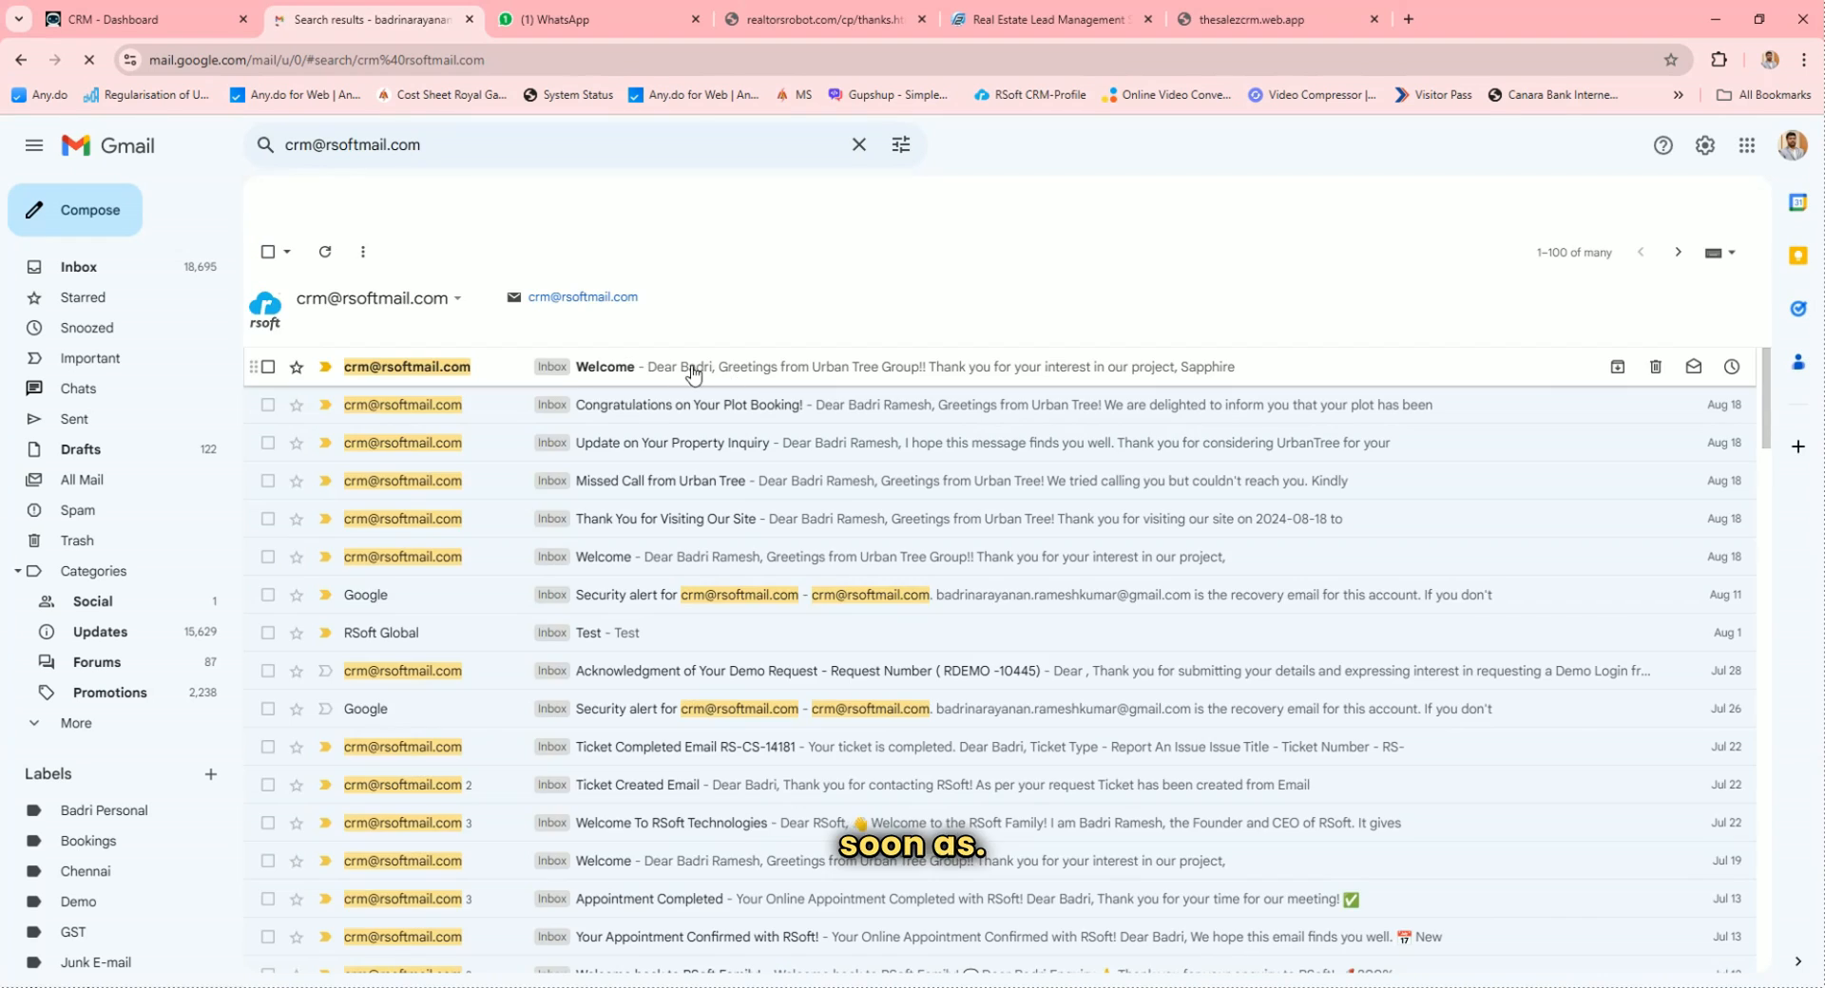
left_click(653, 364)
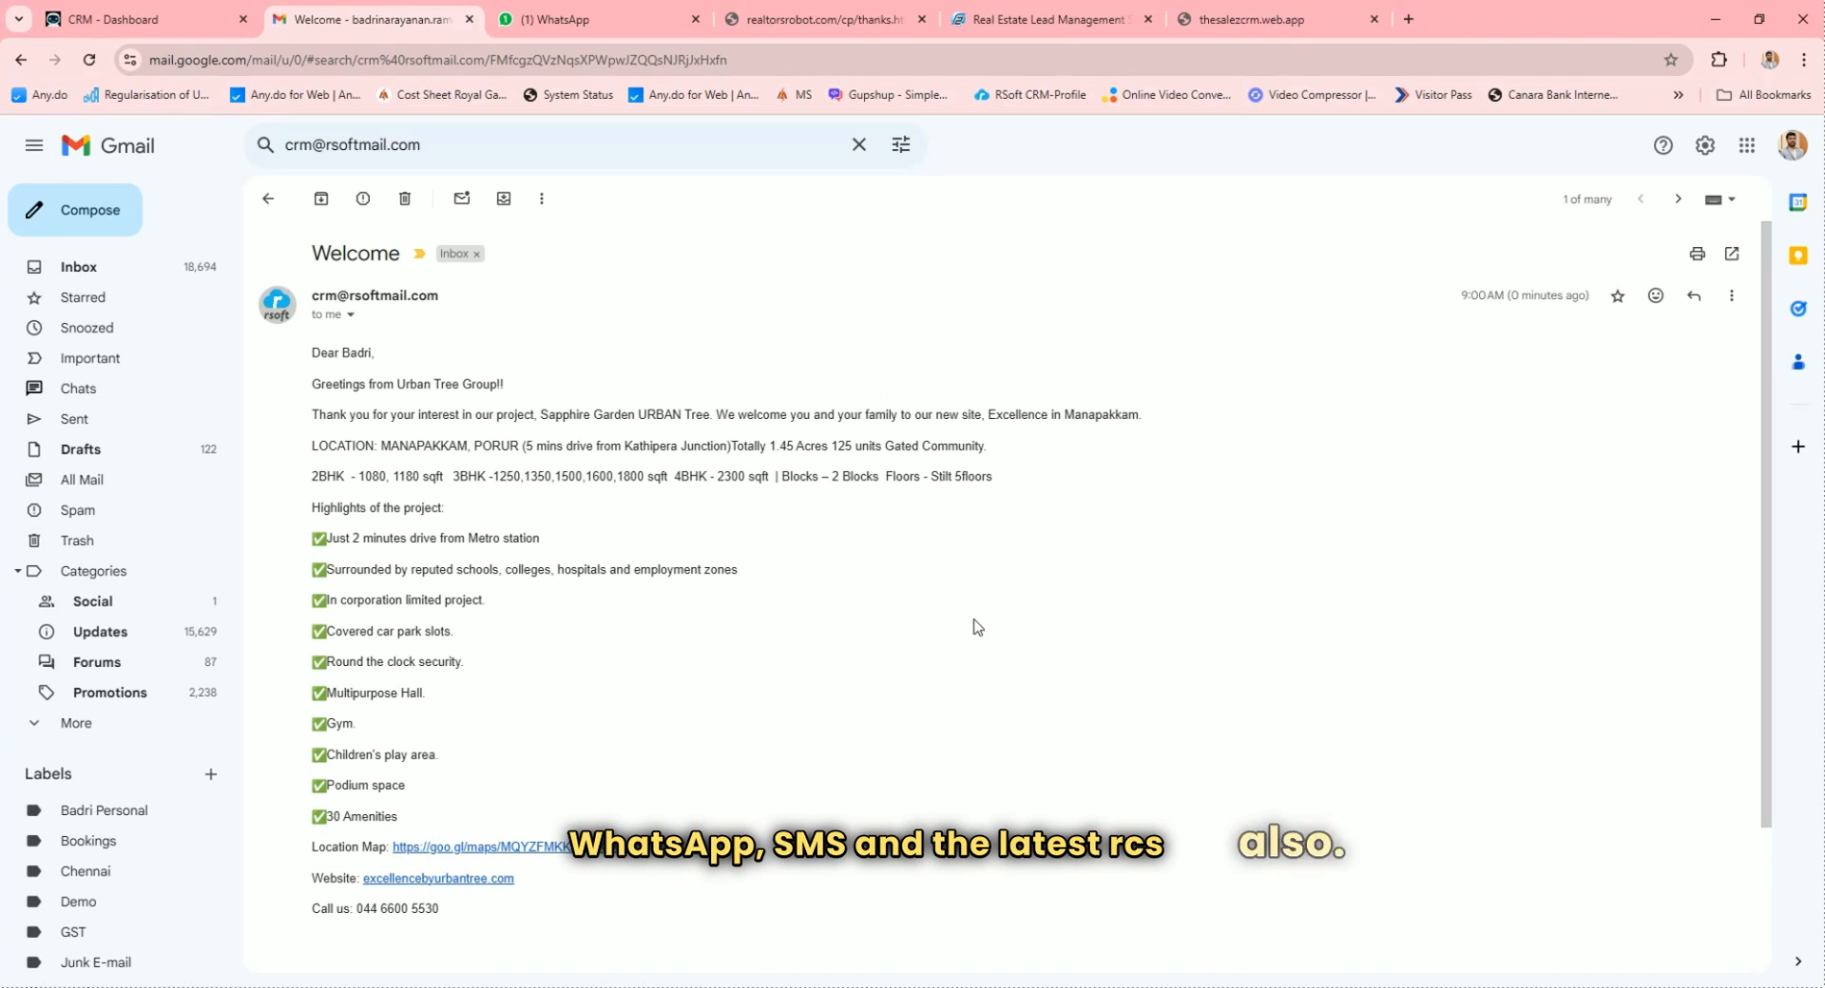
left_click(265, 203)
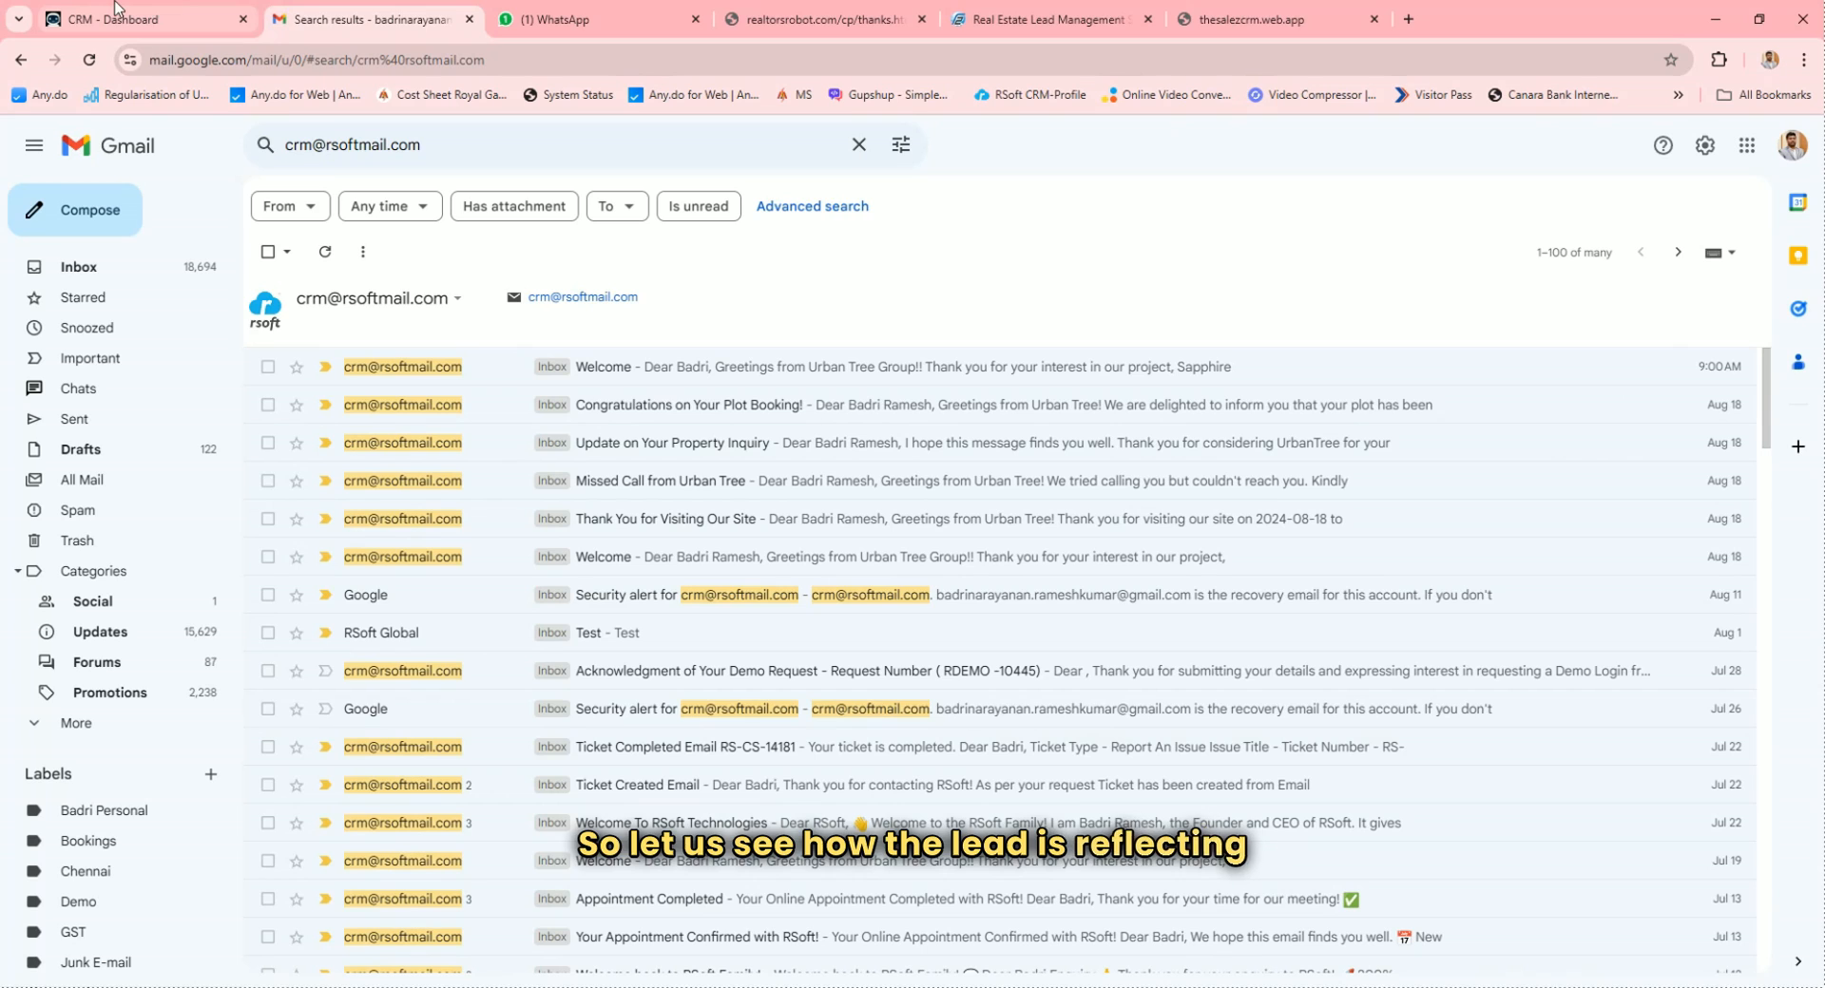
Switch to the CRM, refresh the dashboard and view the notifications for the new lead alert
left_click(116, 11)
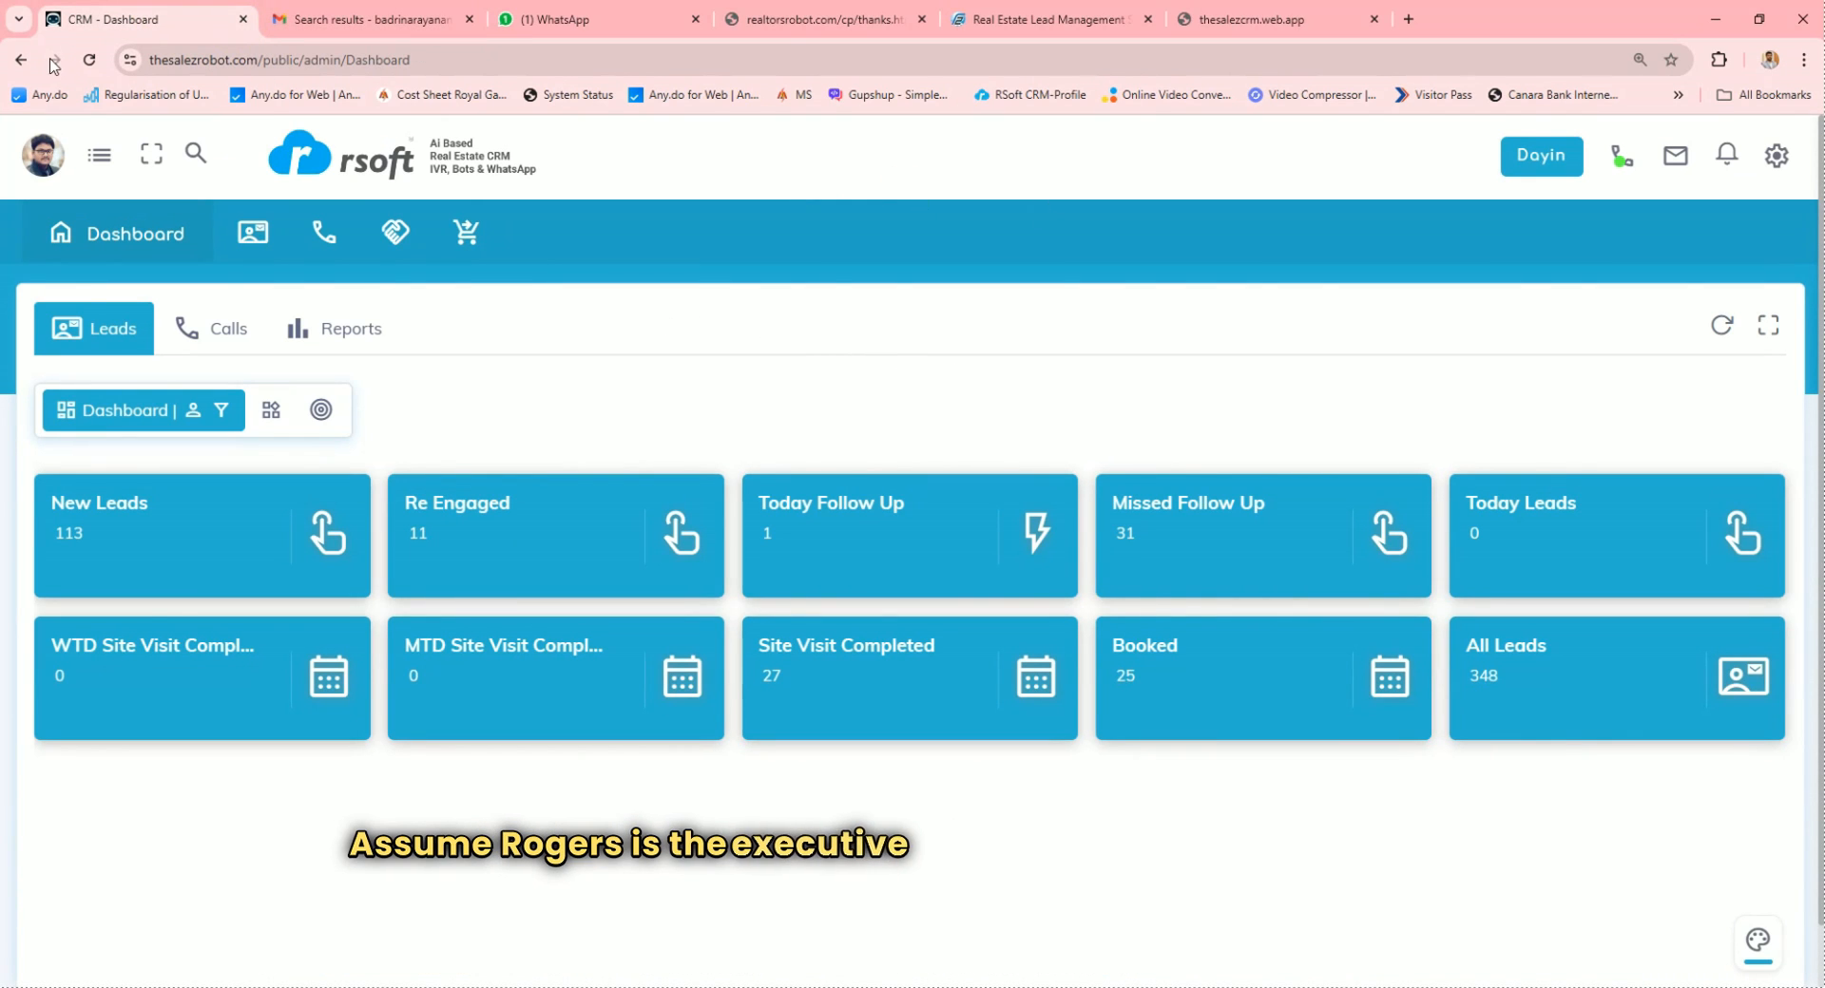
left_click(89, 60)
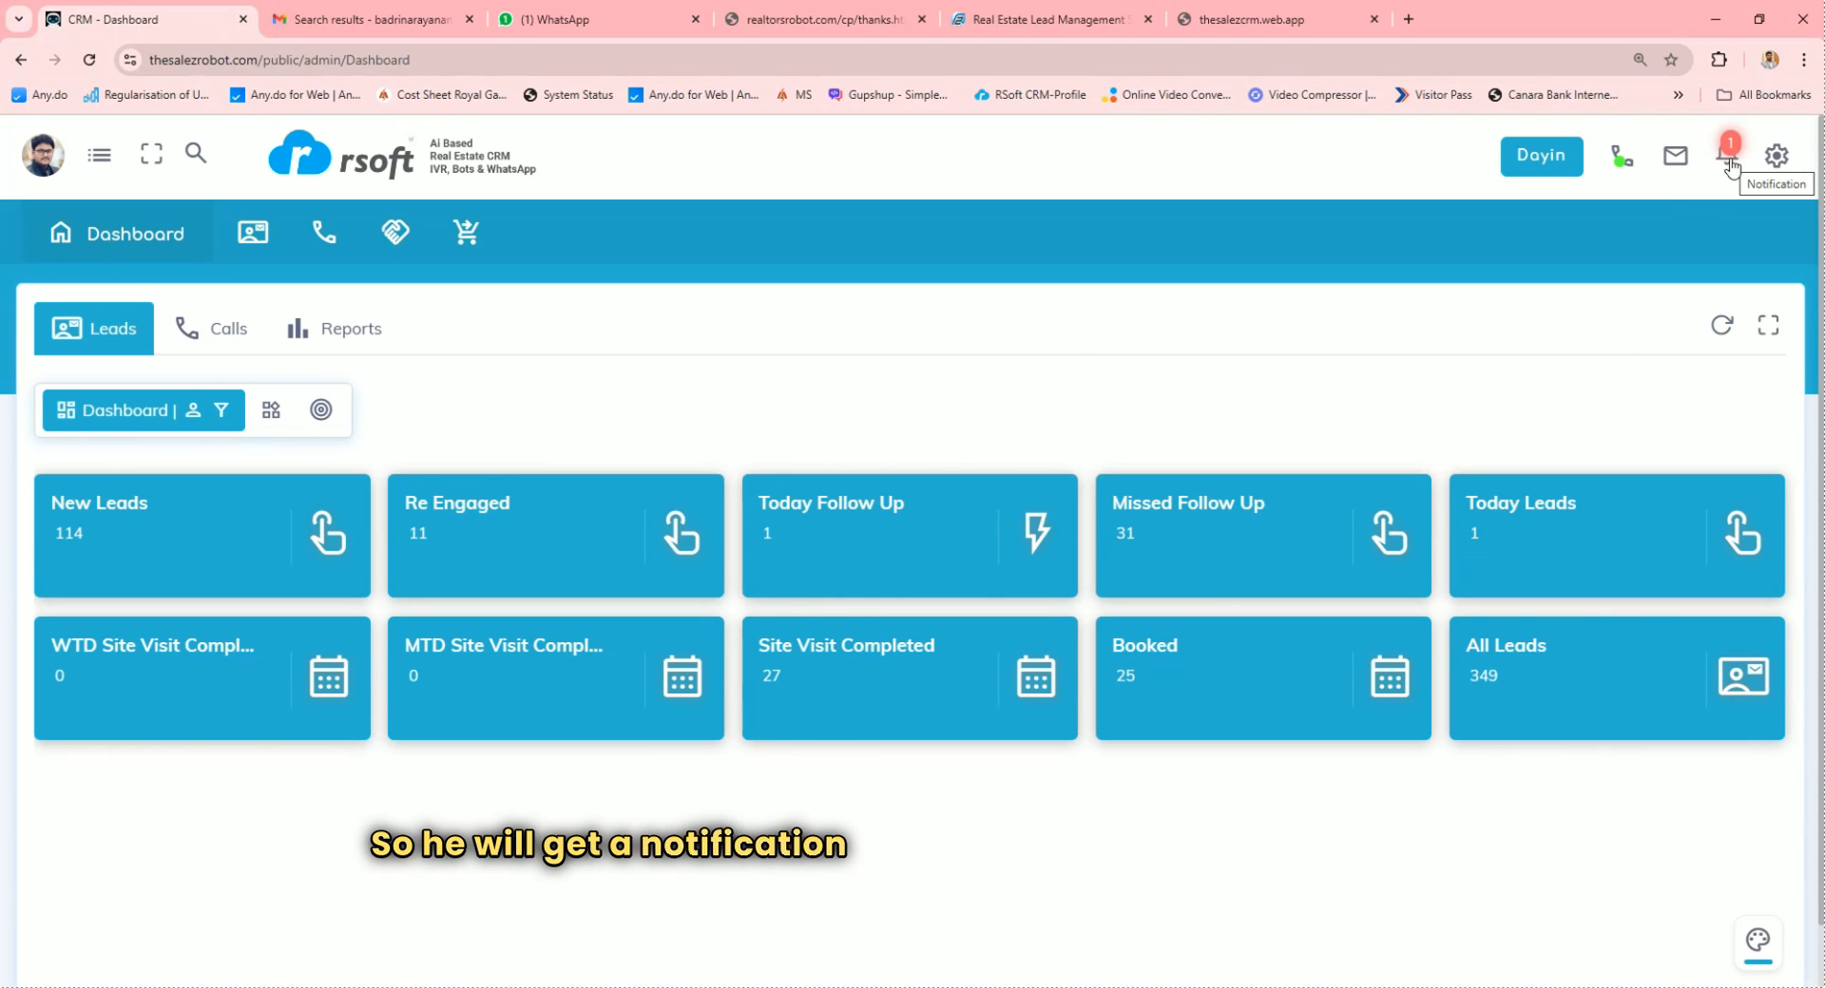
left_click(1730, 157)
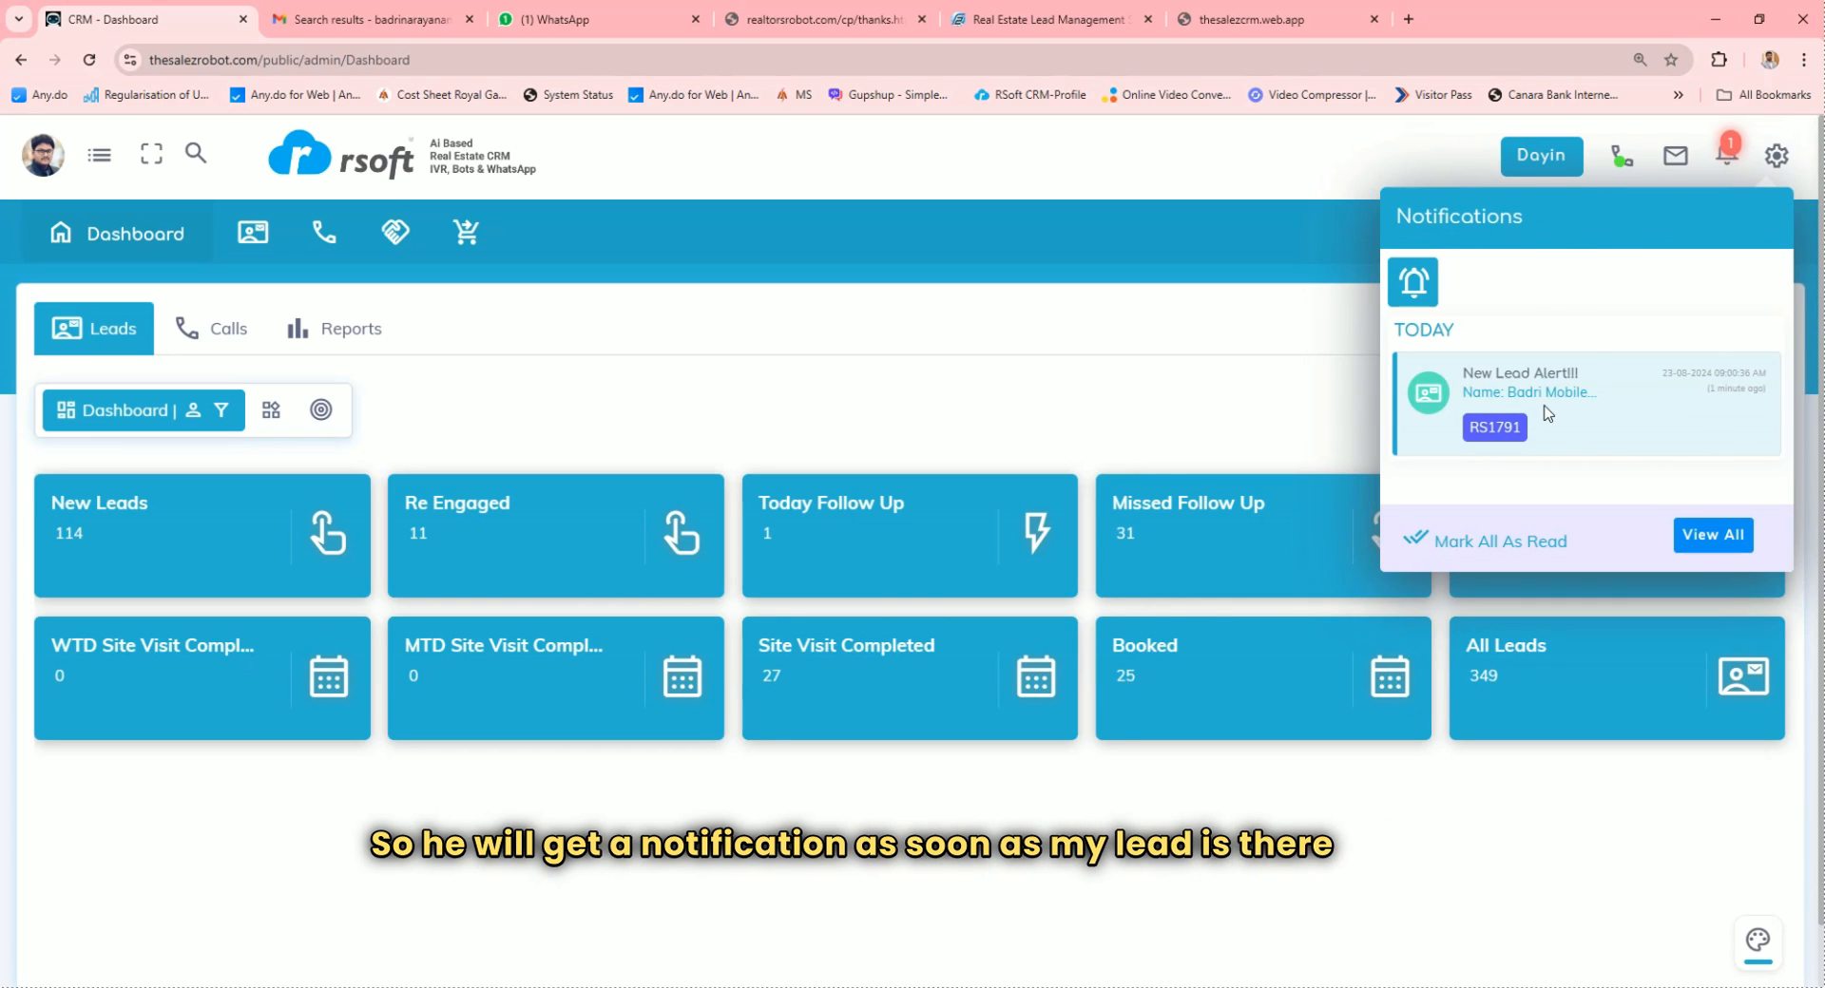
left_click(1130, 397)
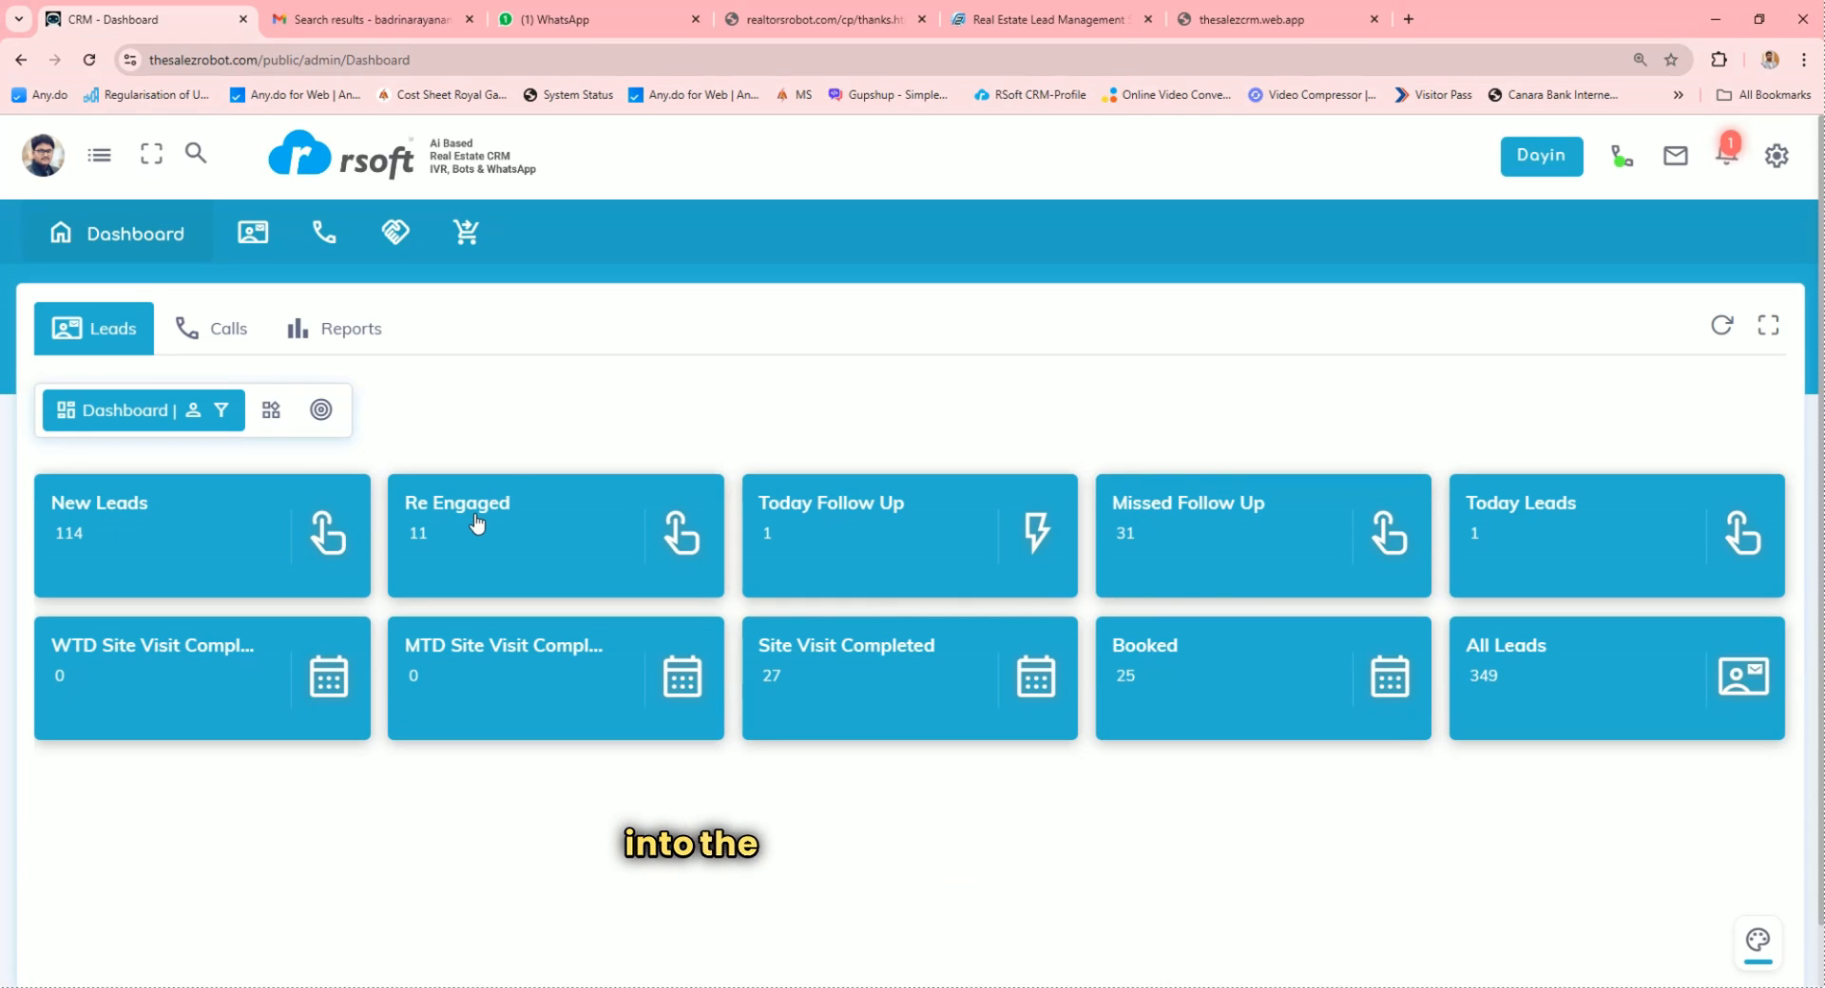
Open the New Leads list and go to the detail view of the newest Gold Mine lead
left_click(107, 513)
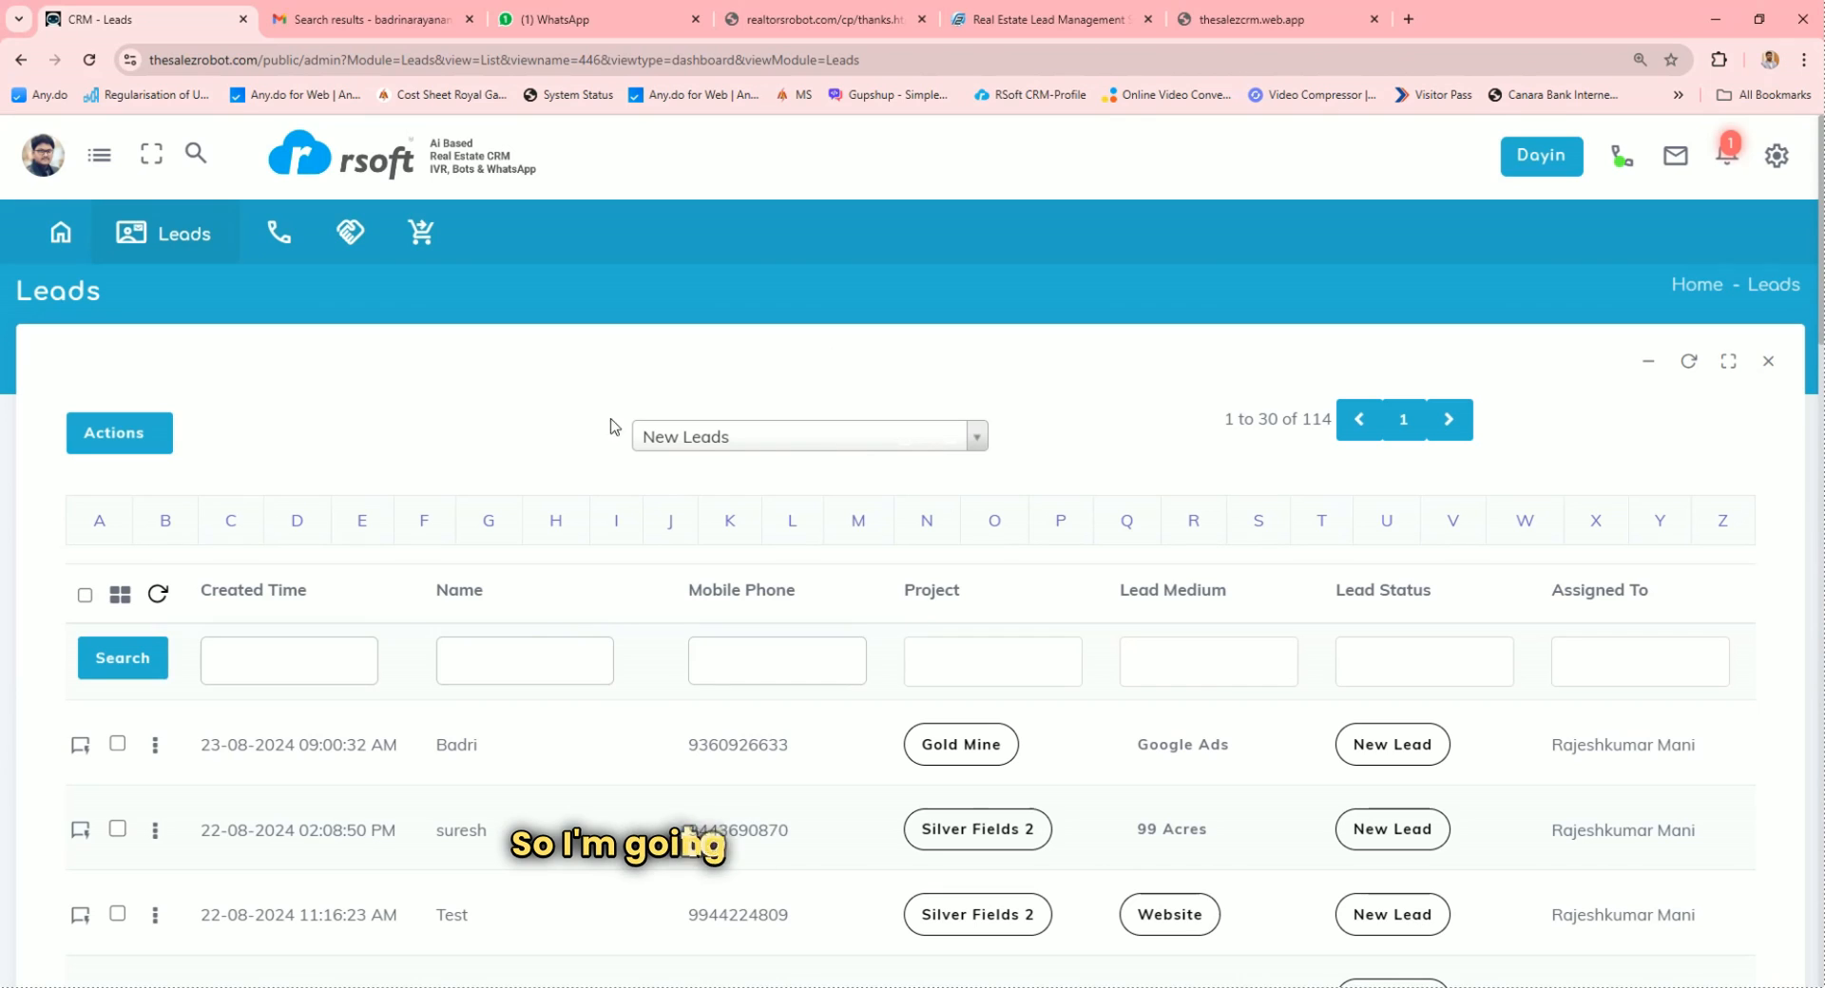
left_click_drag(201, 754, 798, 756)
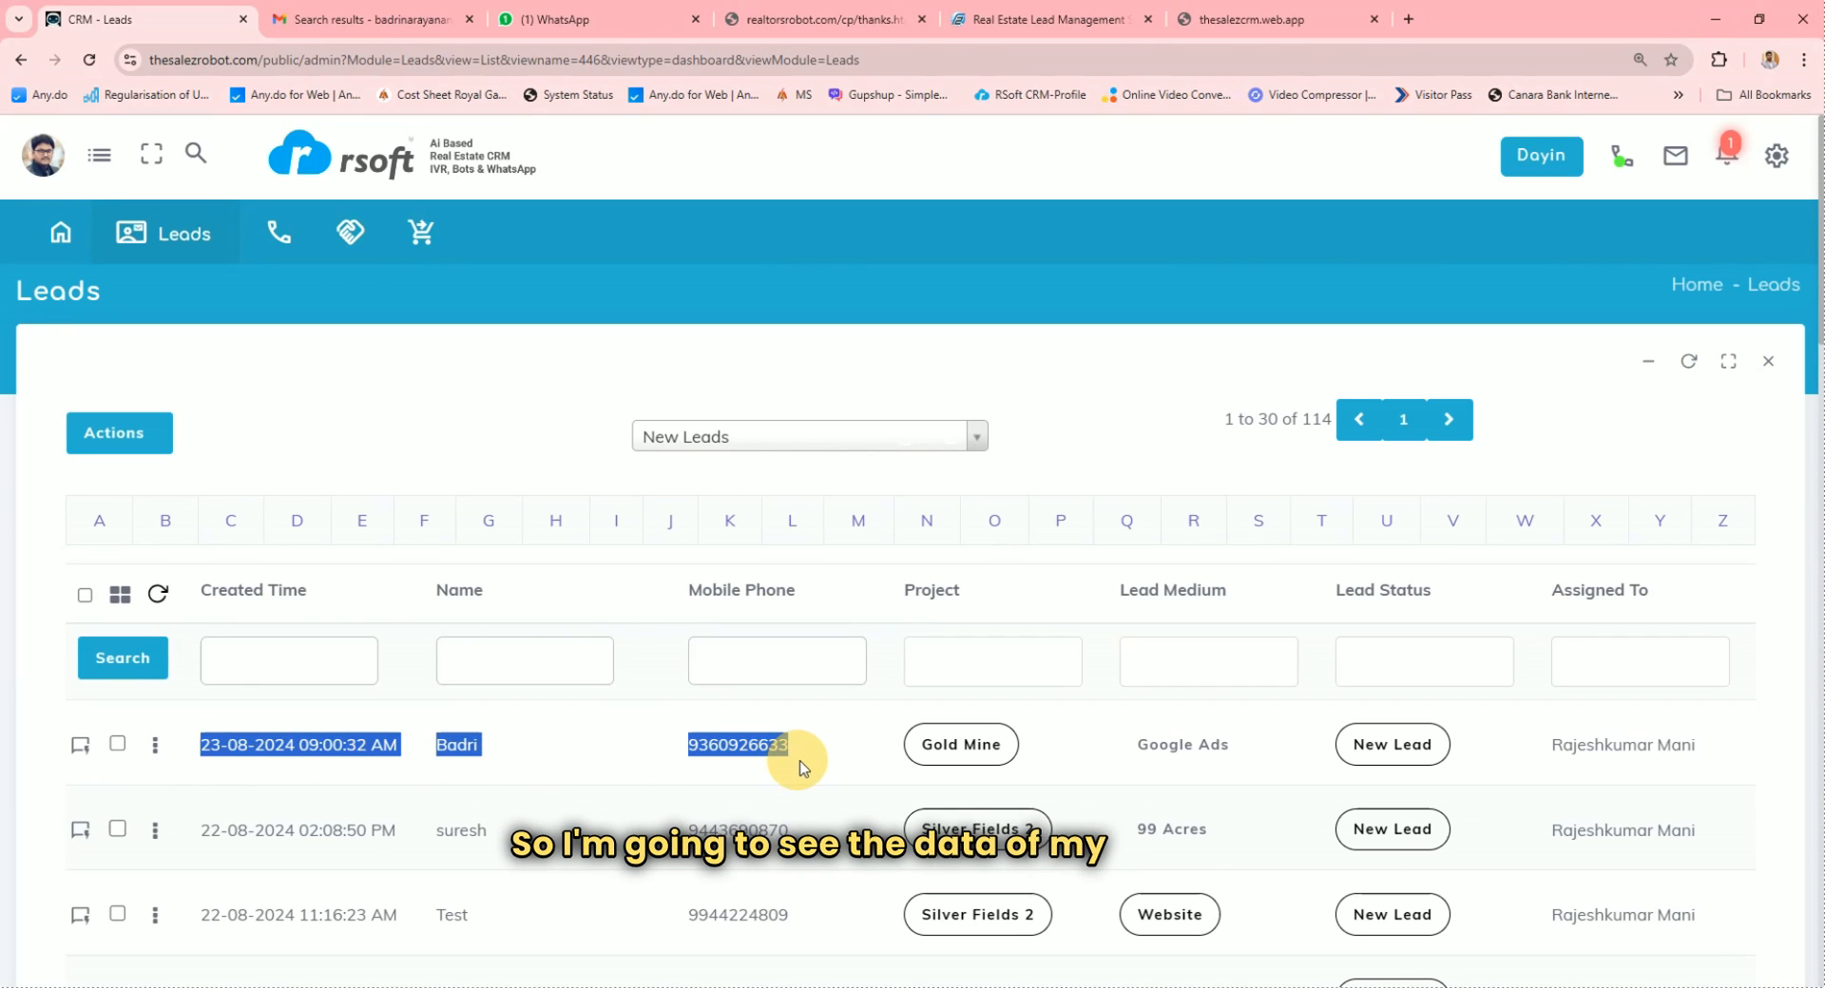
left_click(460, 746)
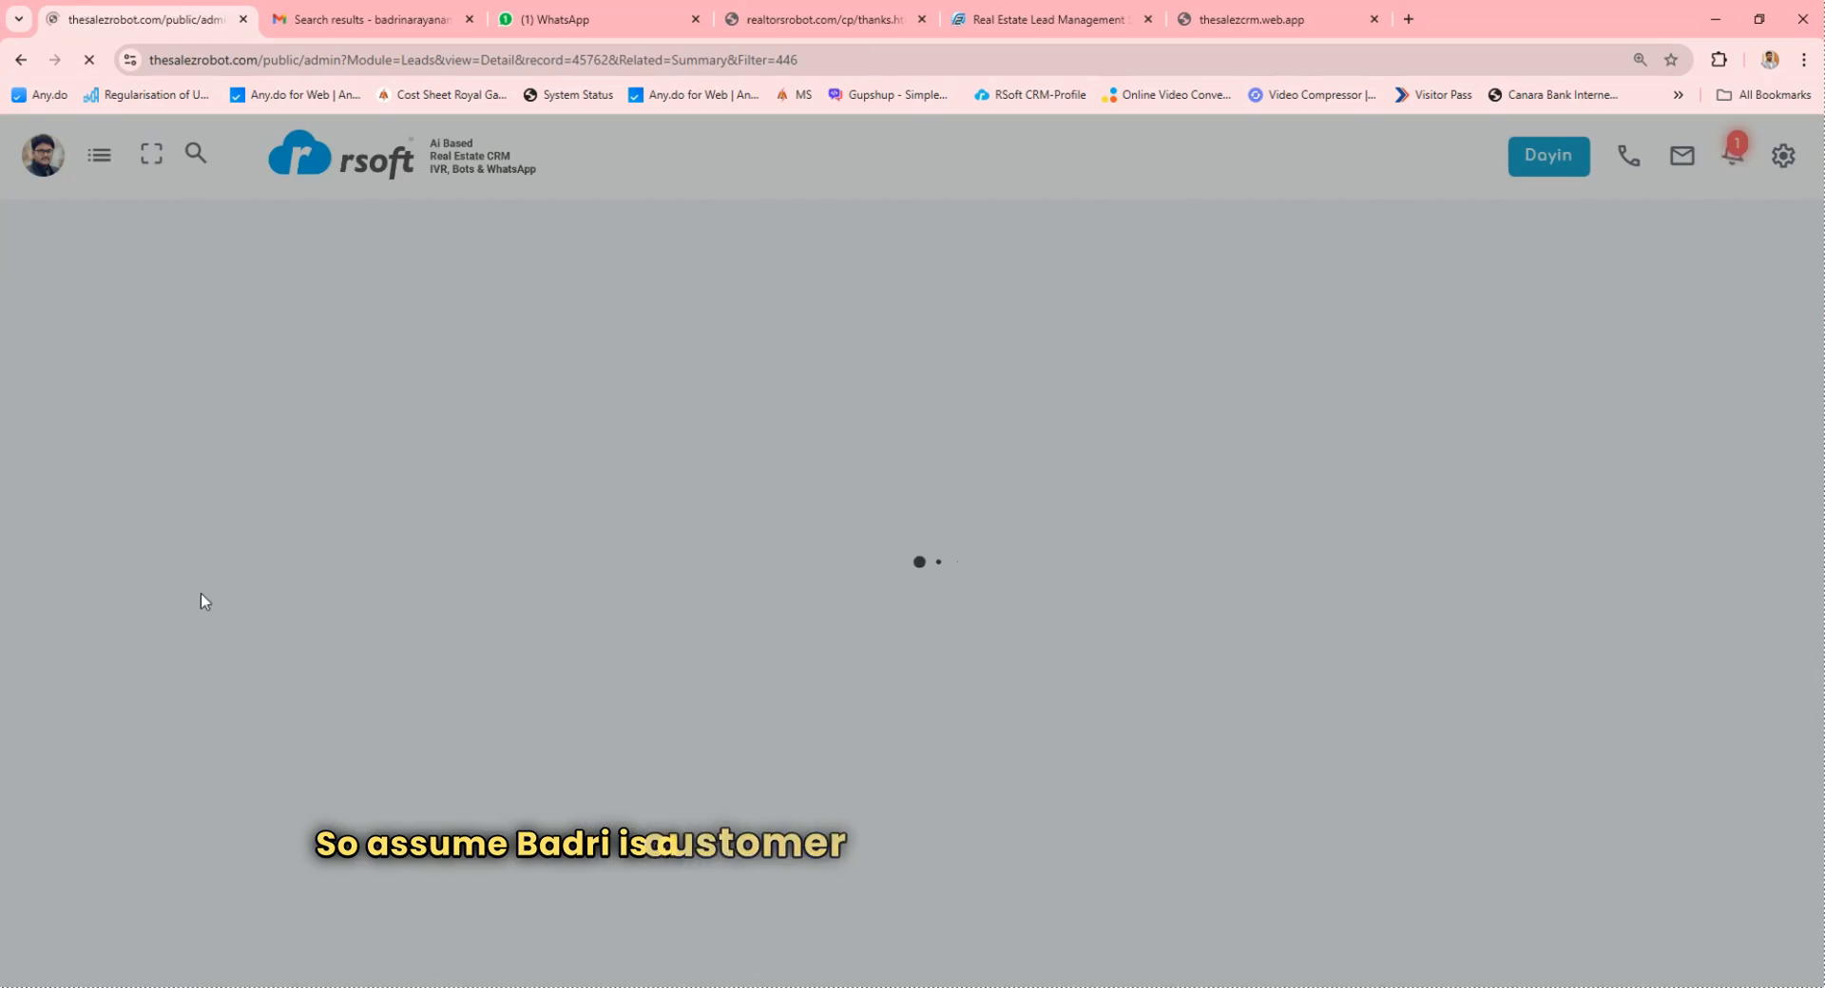
Review the lead's Requirement Details and Lead Informations sections for the data submitted through the website
left_click_drag(545, 618, 543, 800)
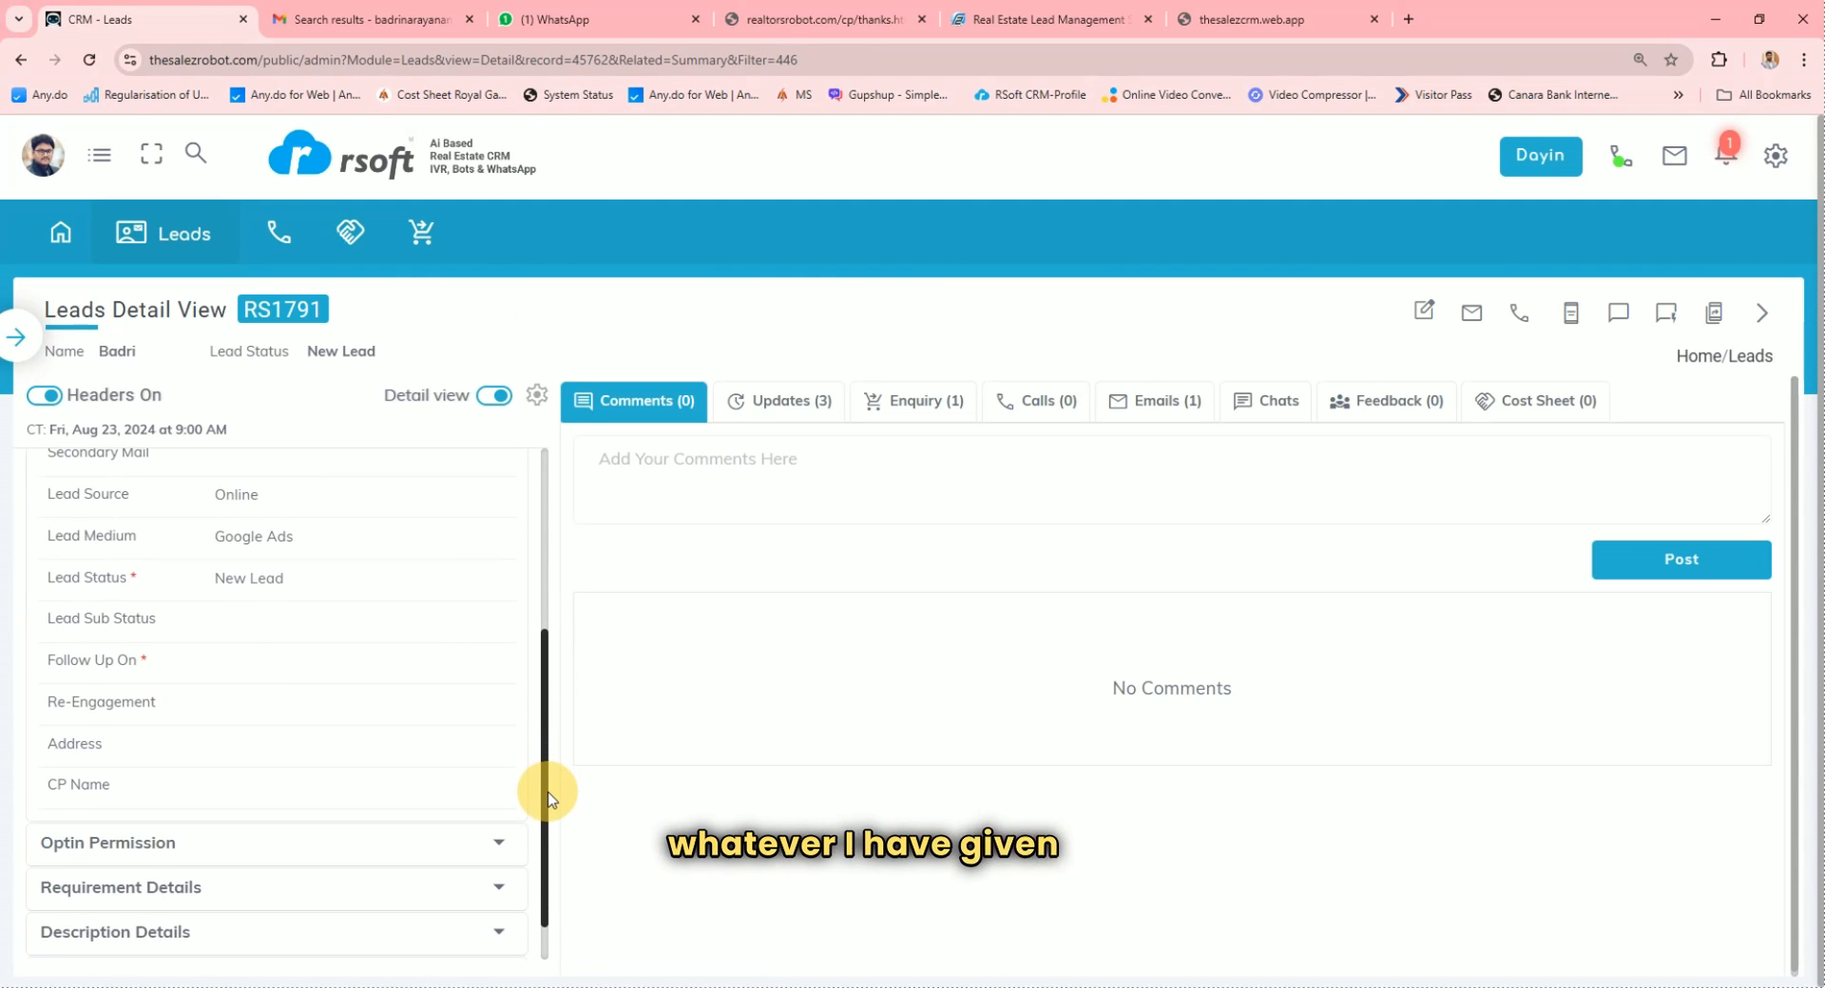
left_click(418, 885)
scroll(385, 742, "down", 2)
left_click(374, 871)
left_click(328, 572)
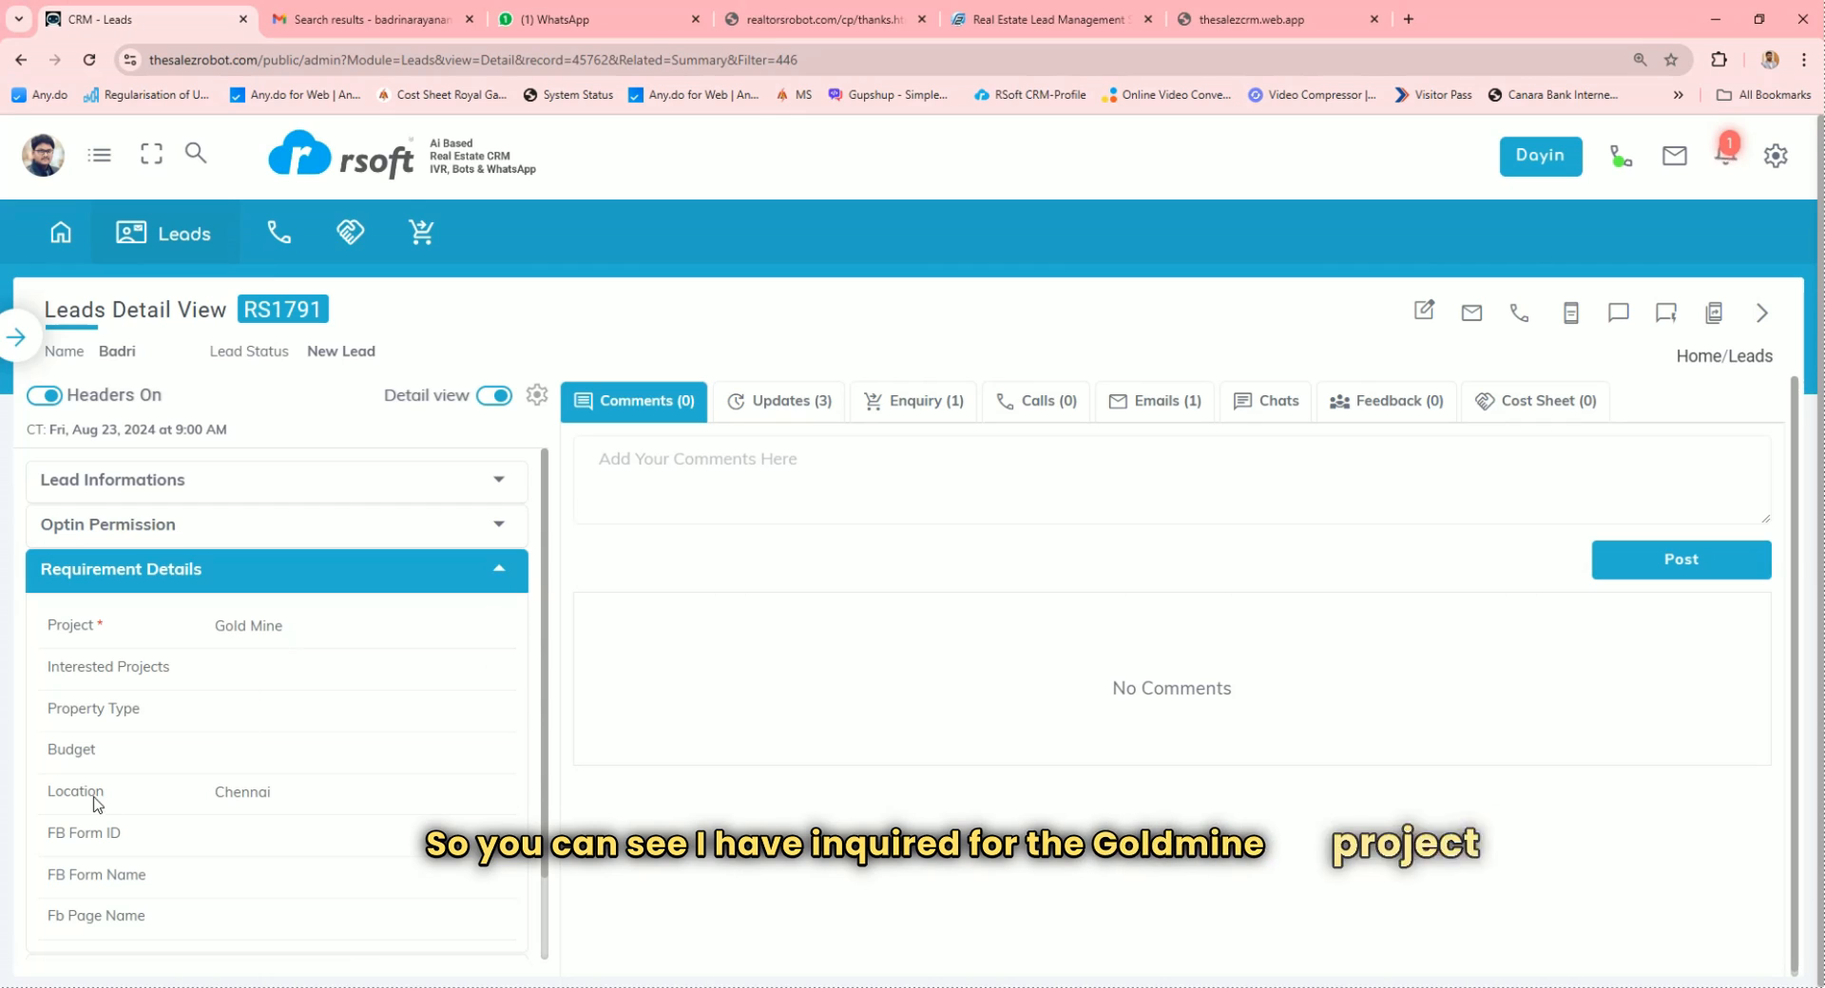
left_click(496, 570)
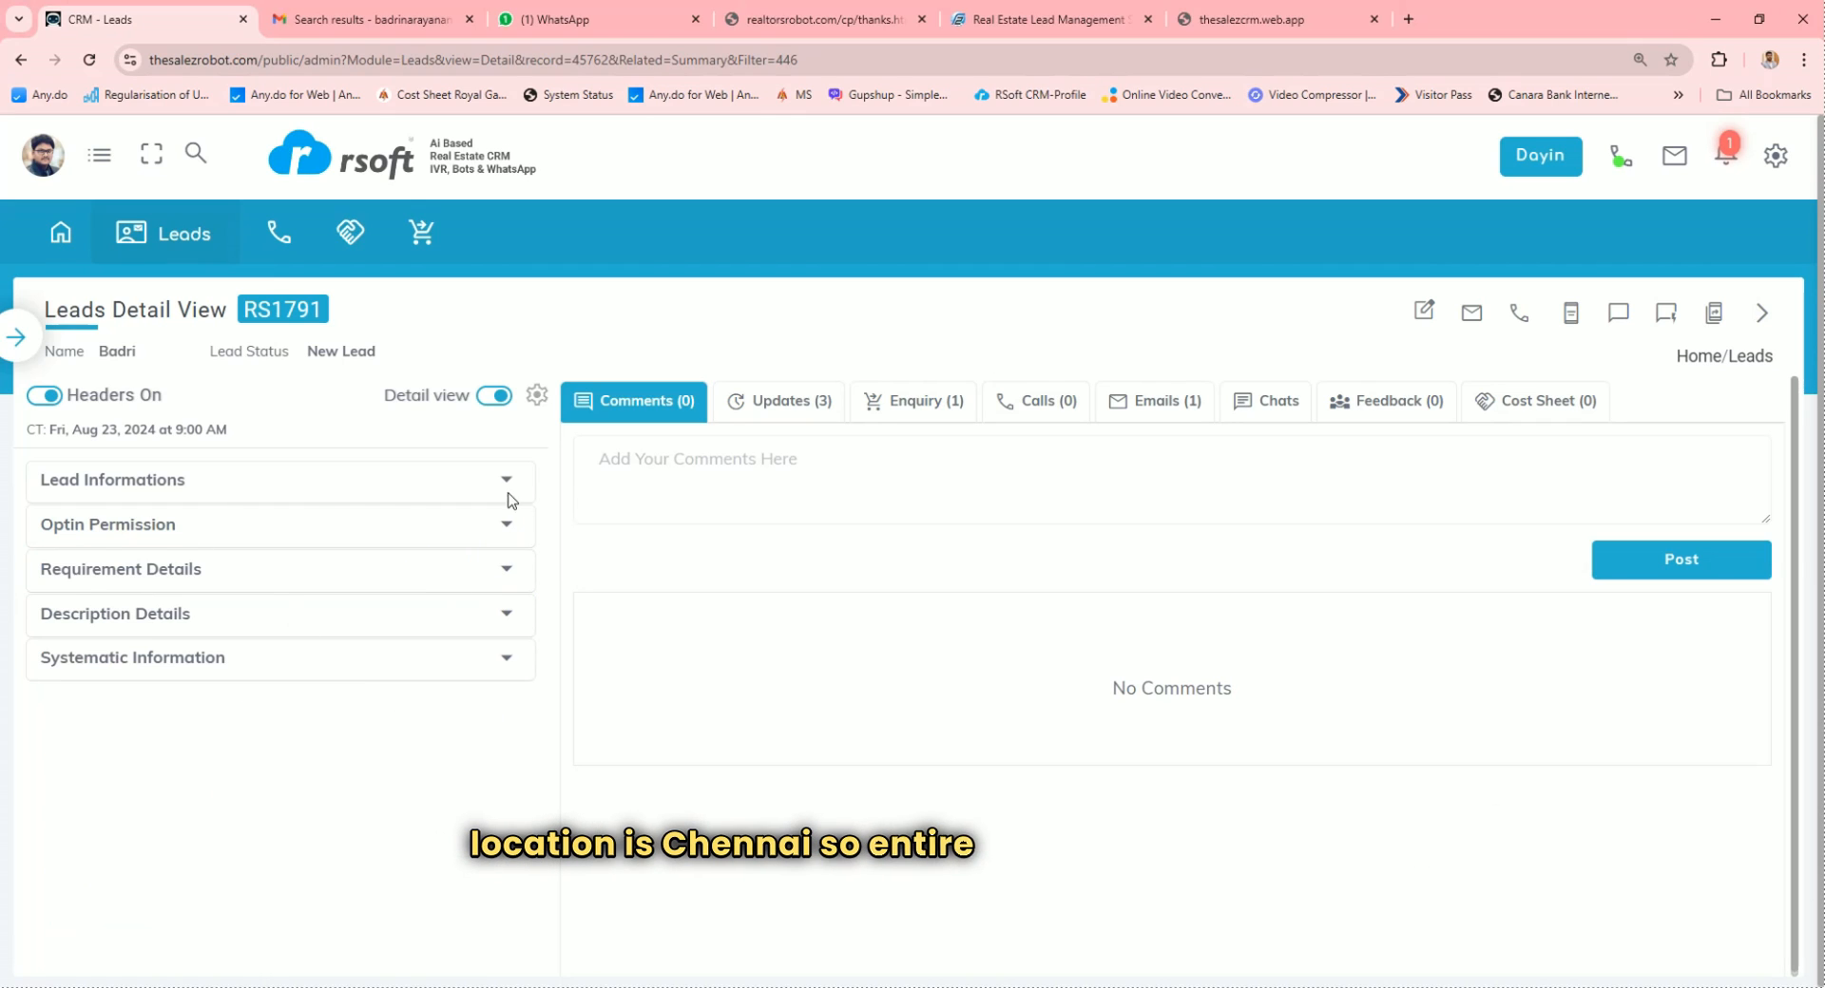
left_click(412, 480)
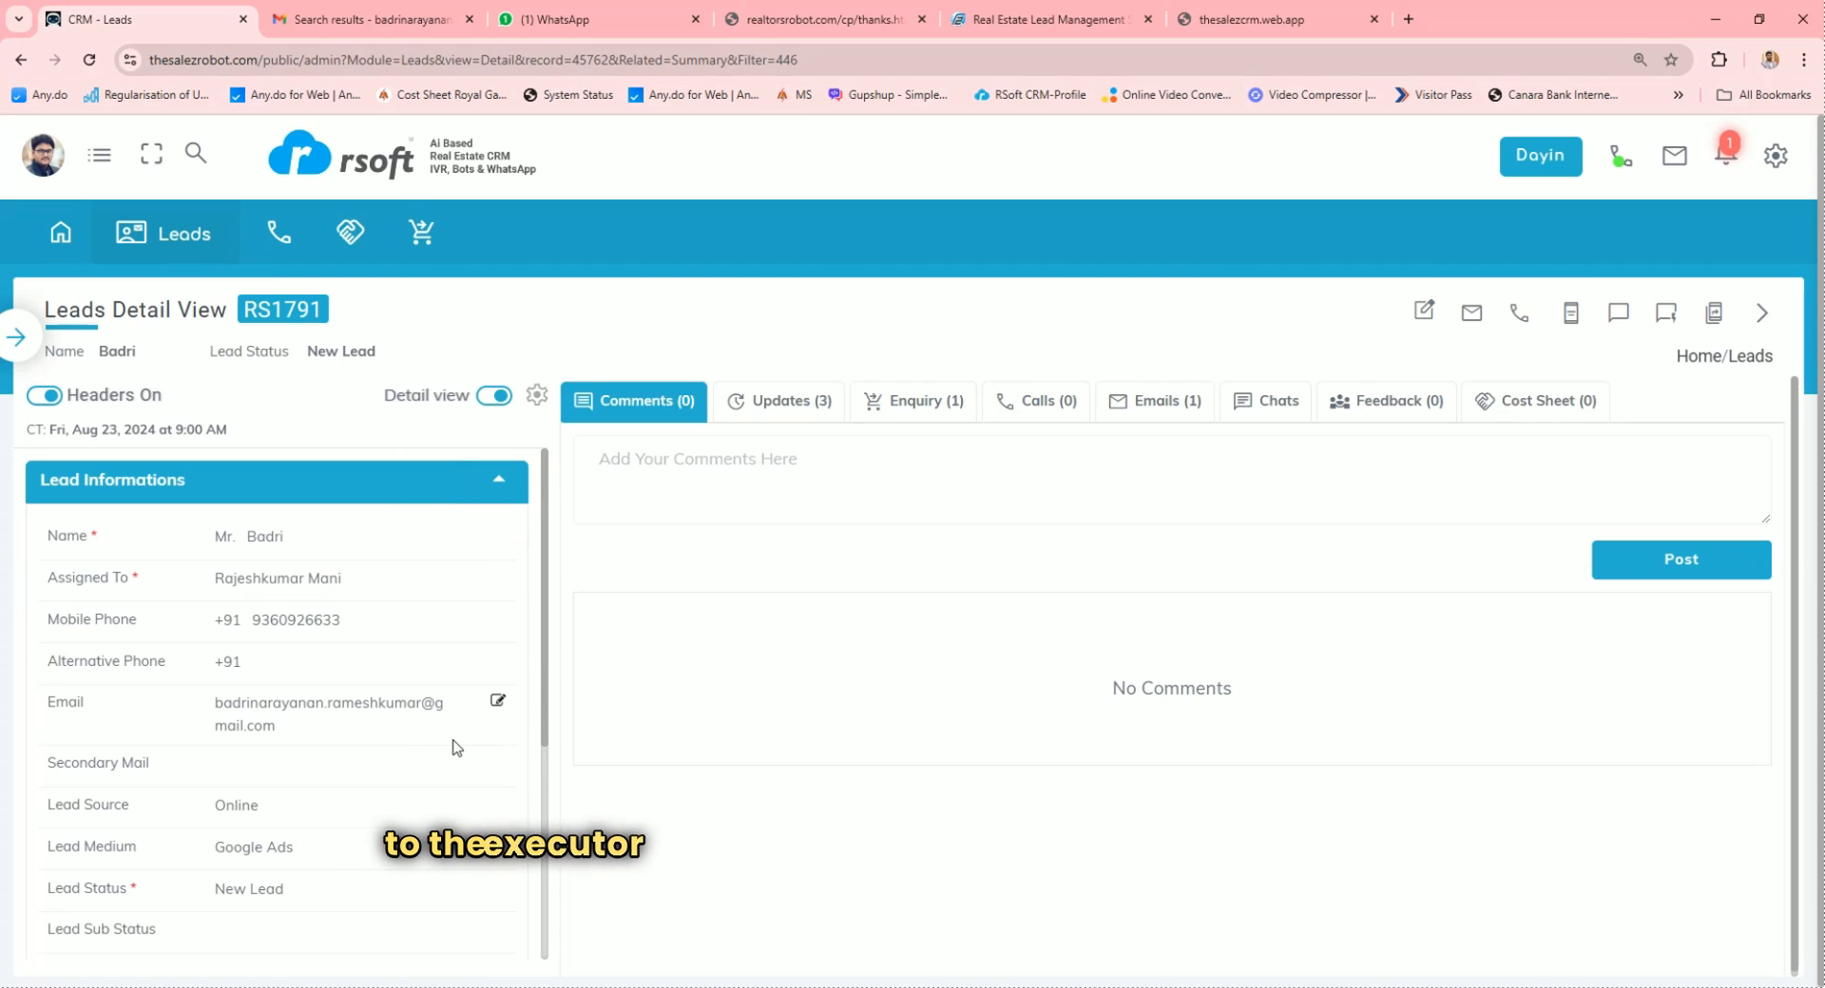
Set the SMS opt-in permission of the lead to No and save it
left_click_drag(544, 692, 542, 943)
left_click(249, 798)
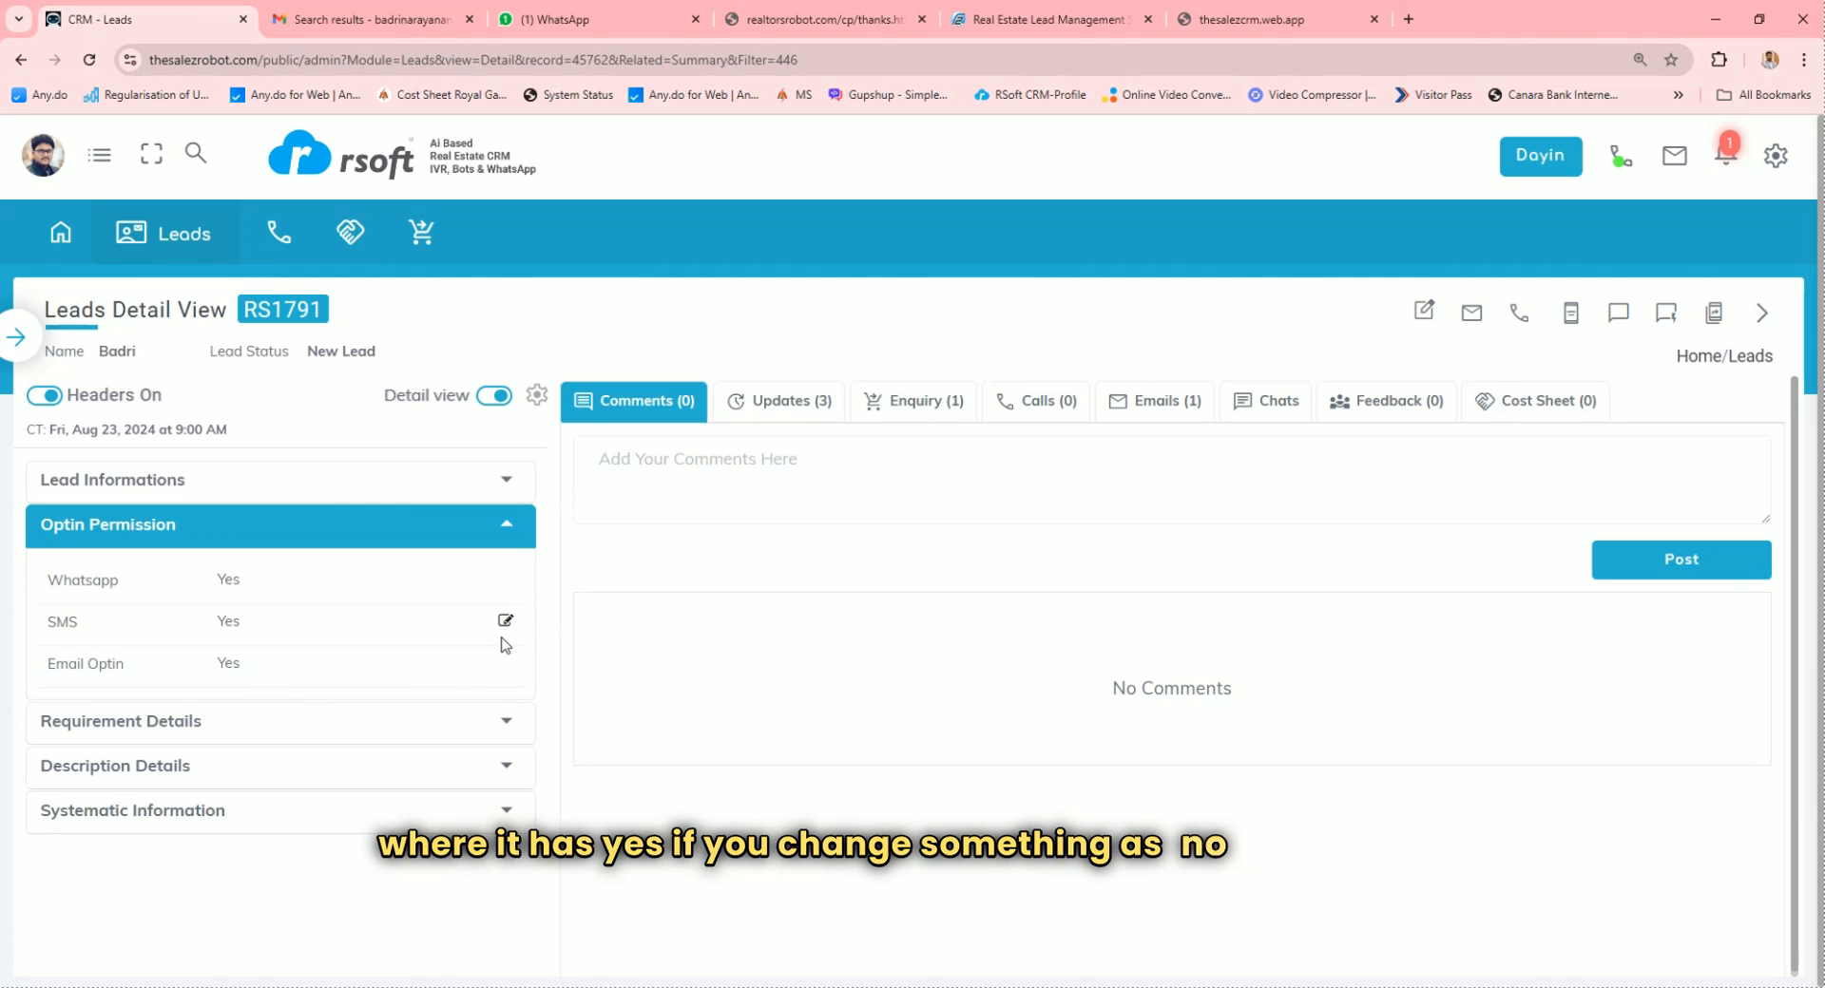
left_click(505, 623)
left_click(224, 631)
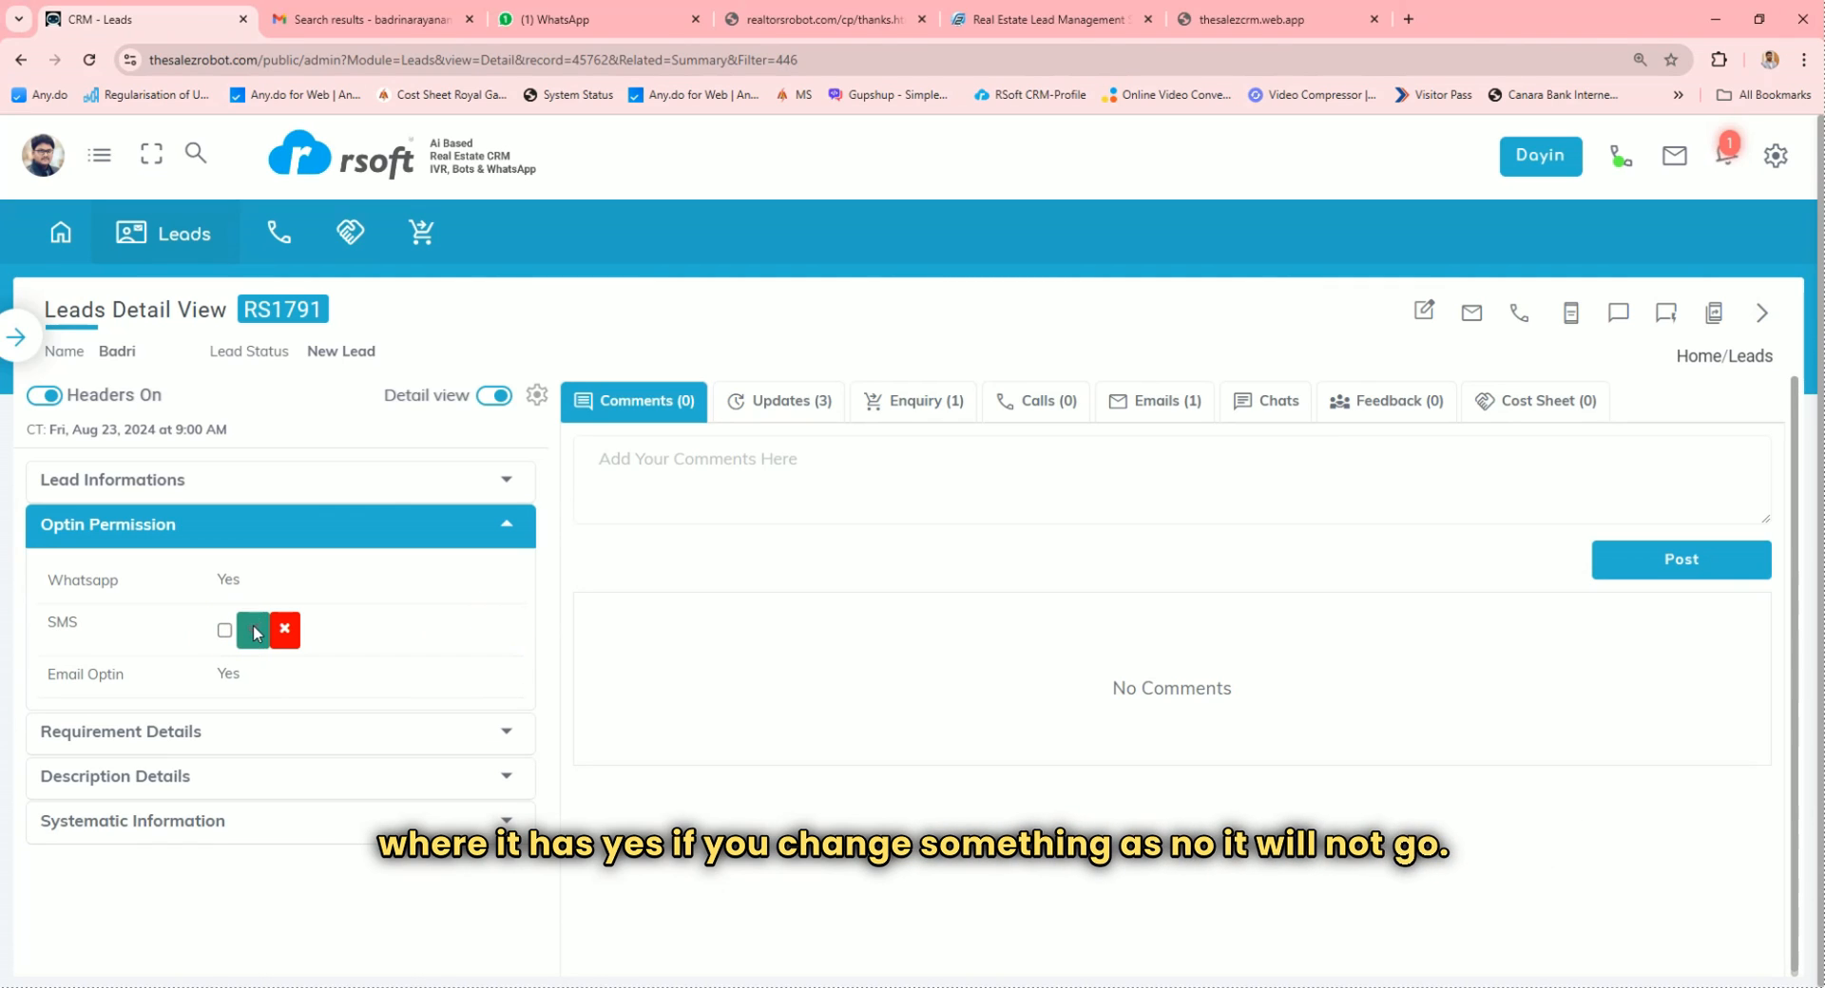
left_click(428, 605)
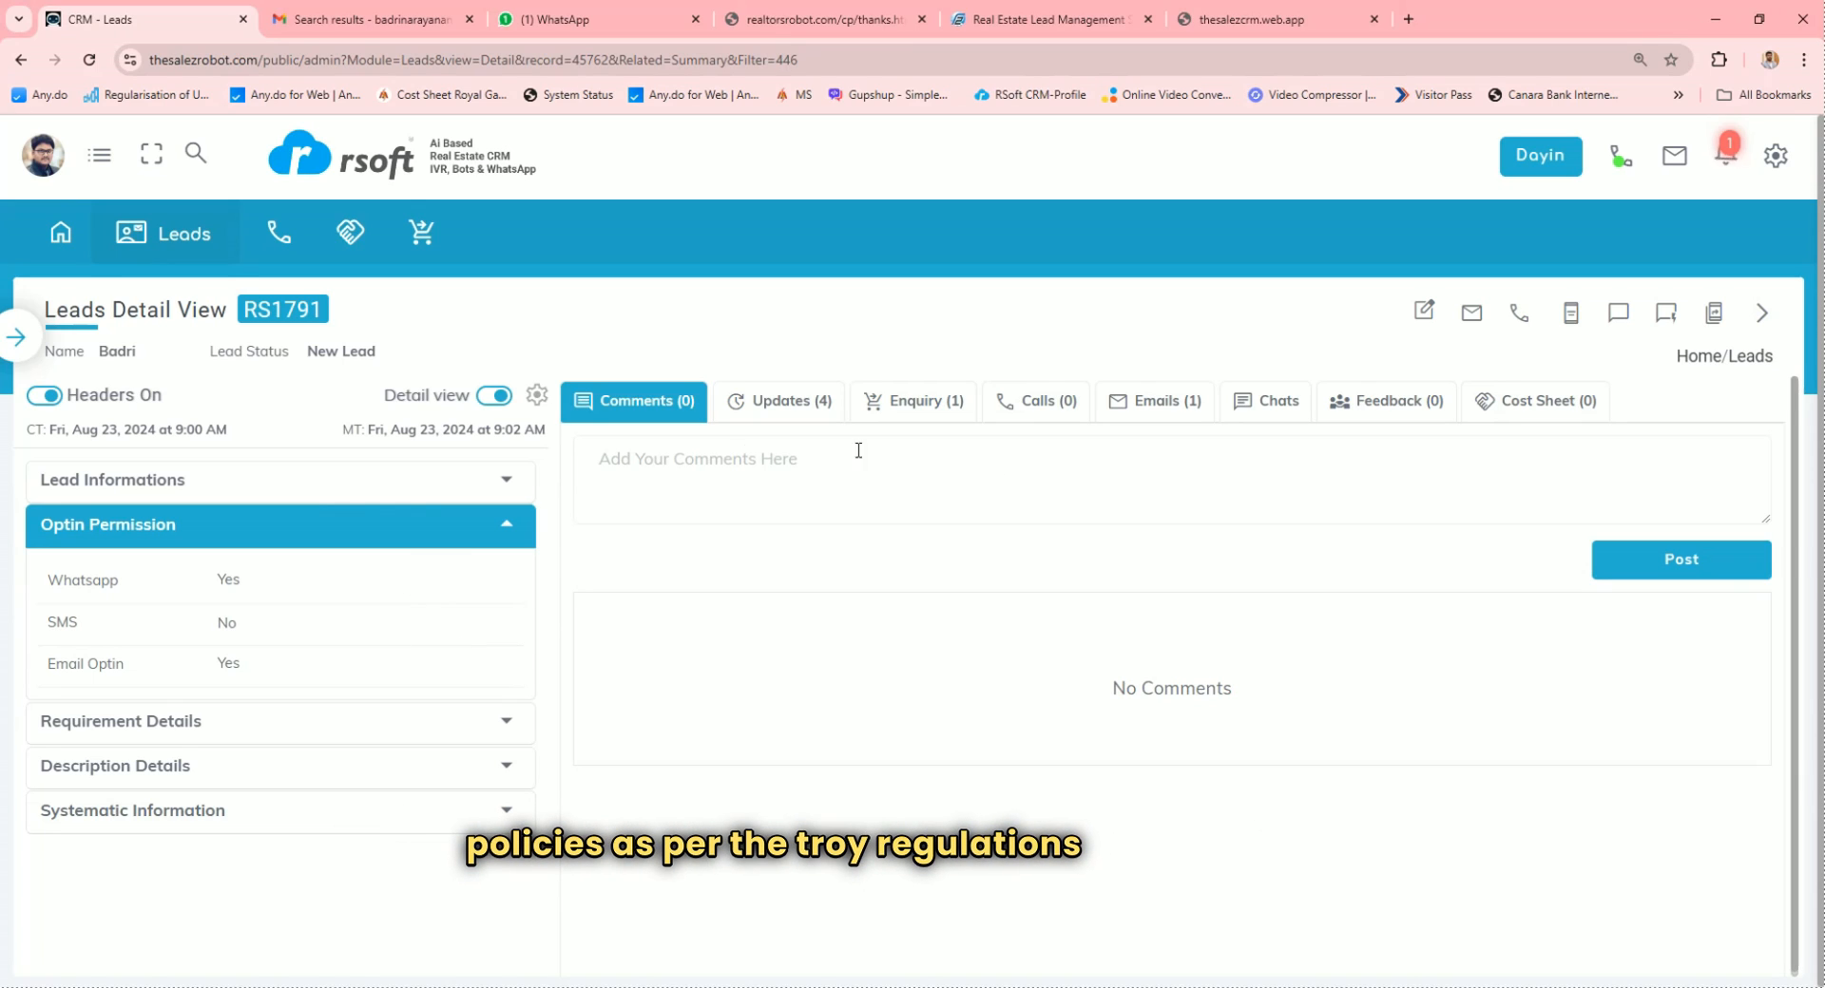
Return to the lead's information section and view the built-in R-Phone panel
left_click(410, 485)
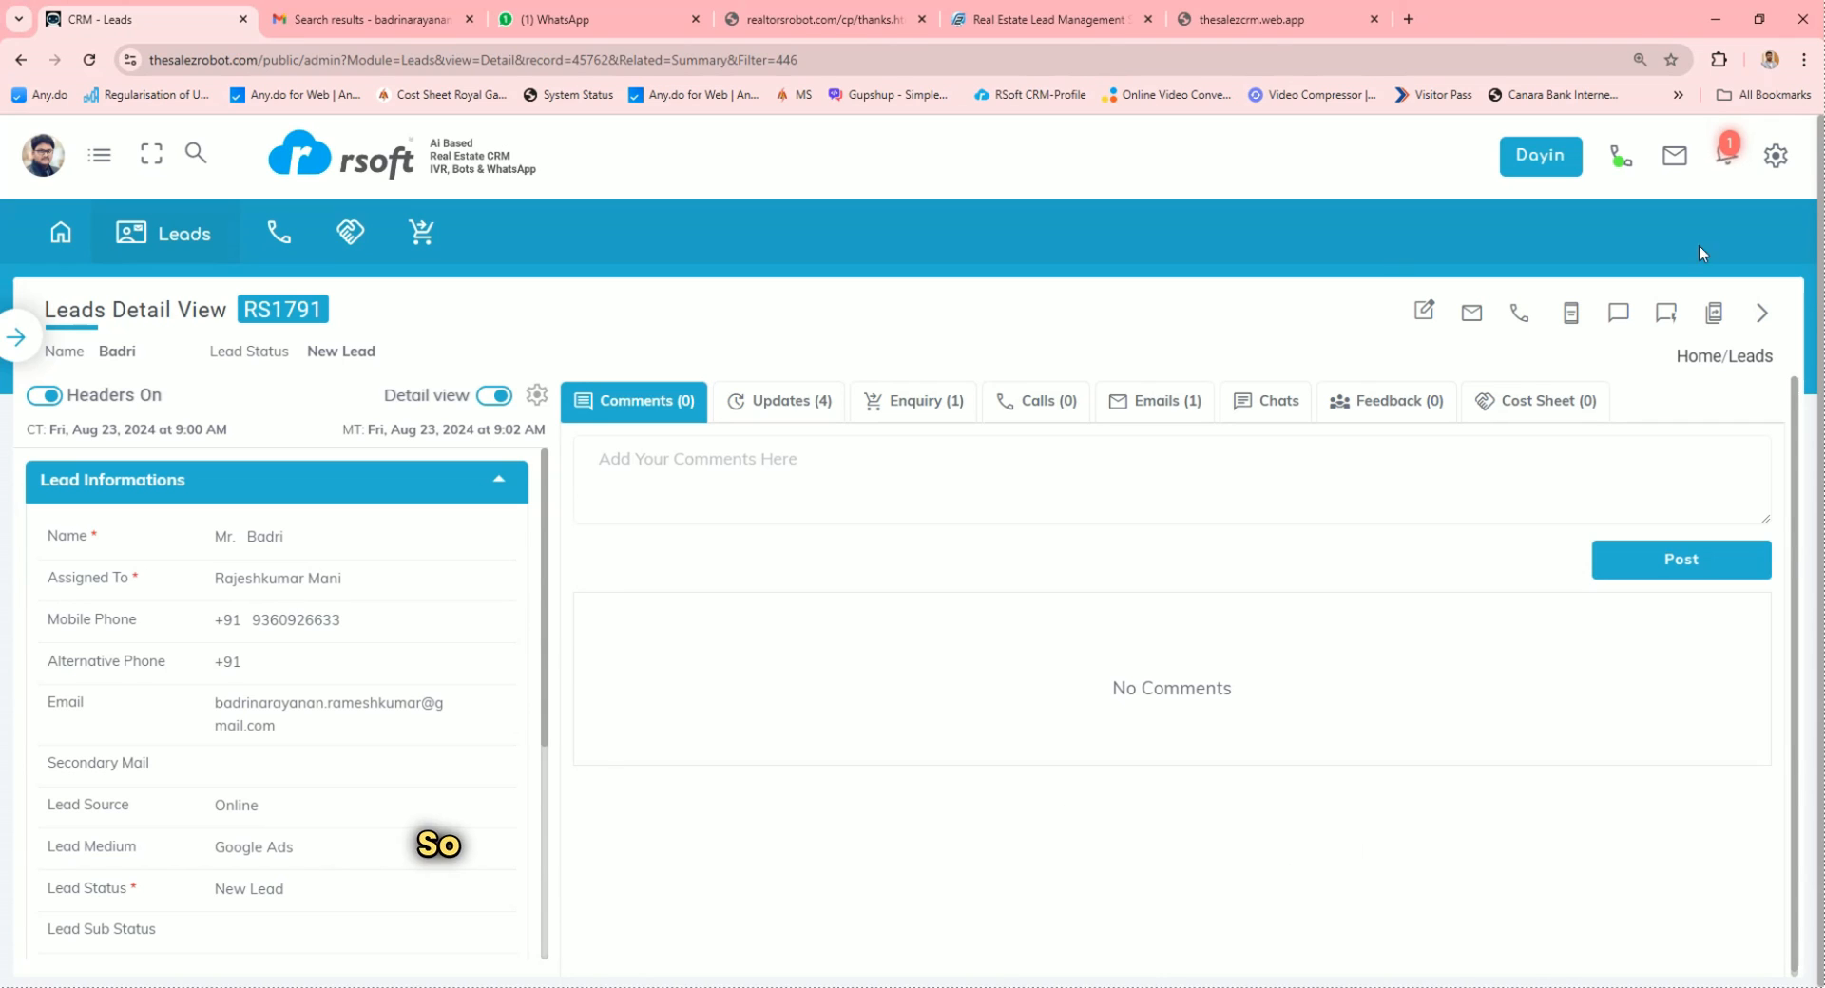
left_click(1624, 160)
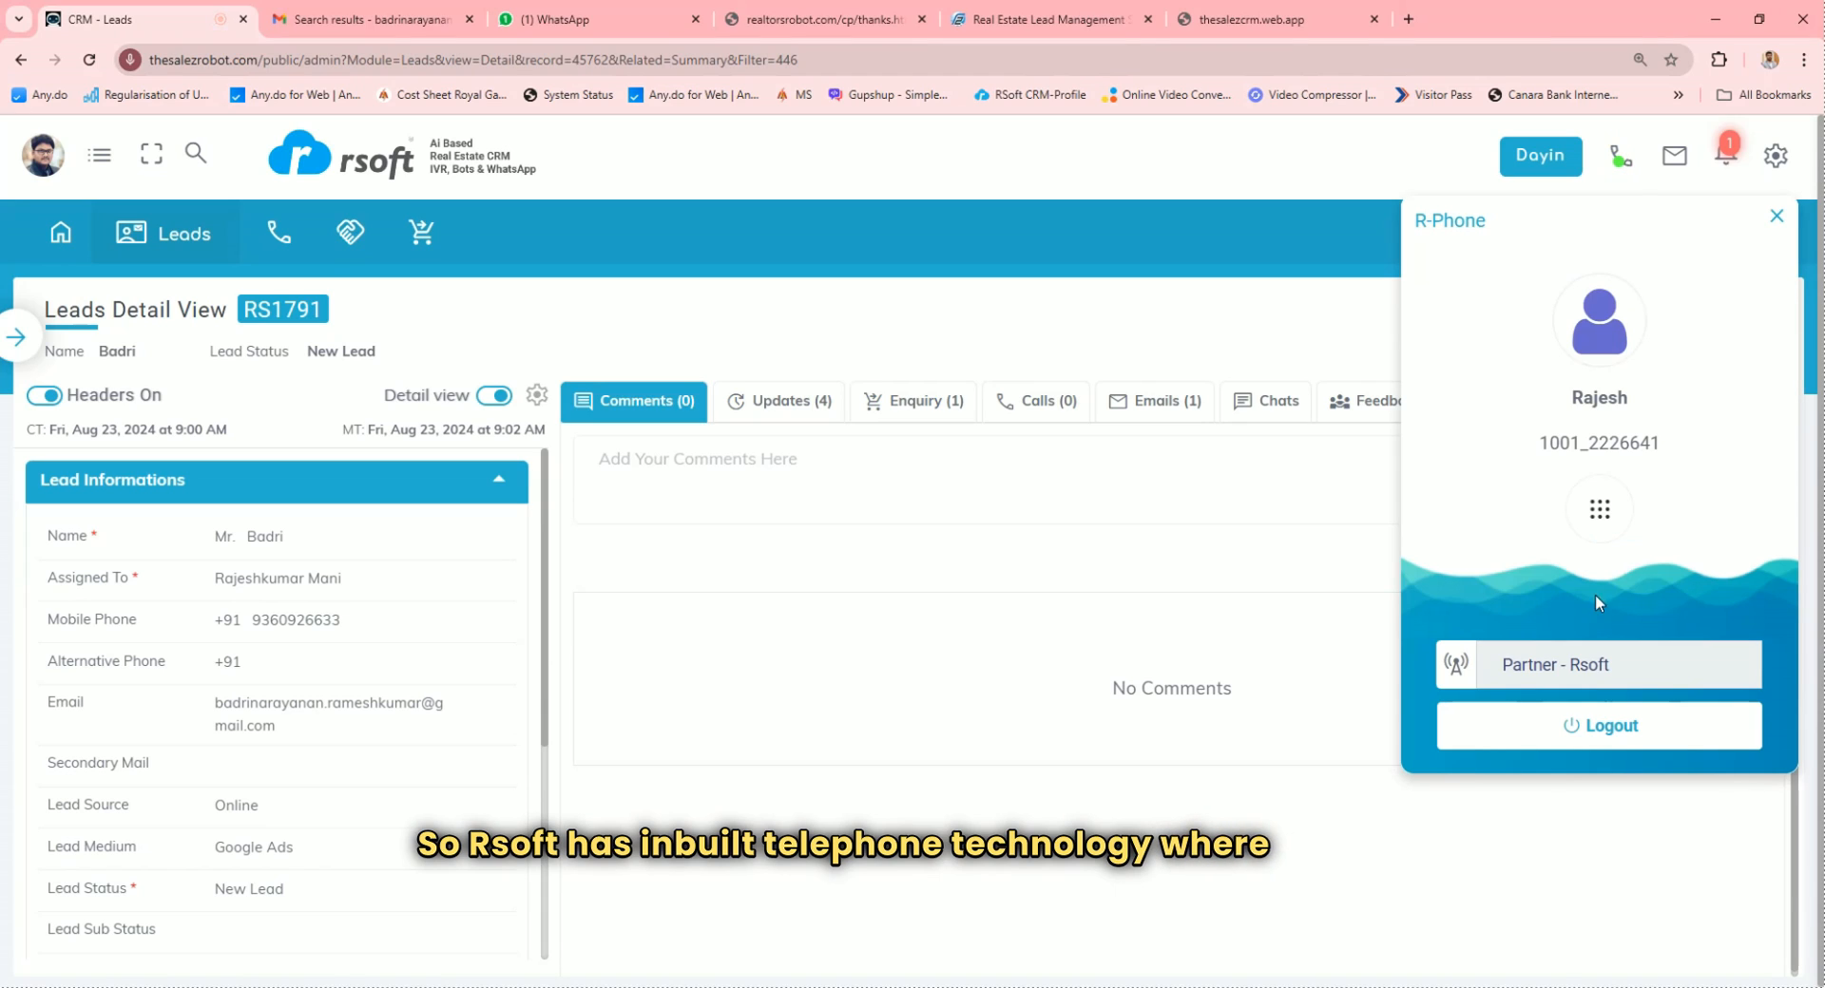
left_click(1777, 217)
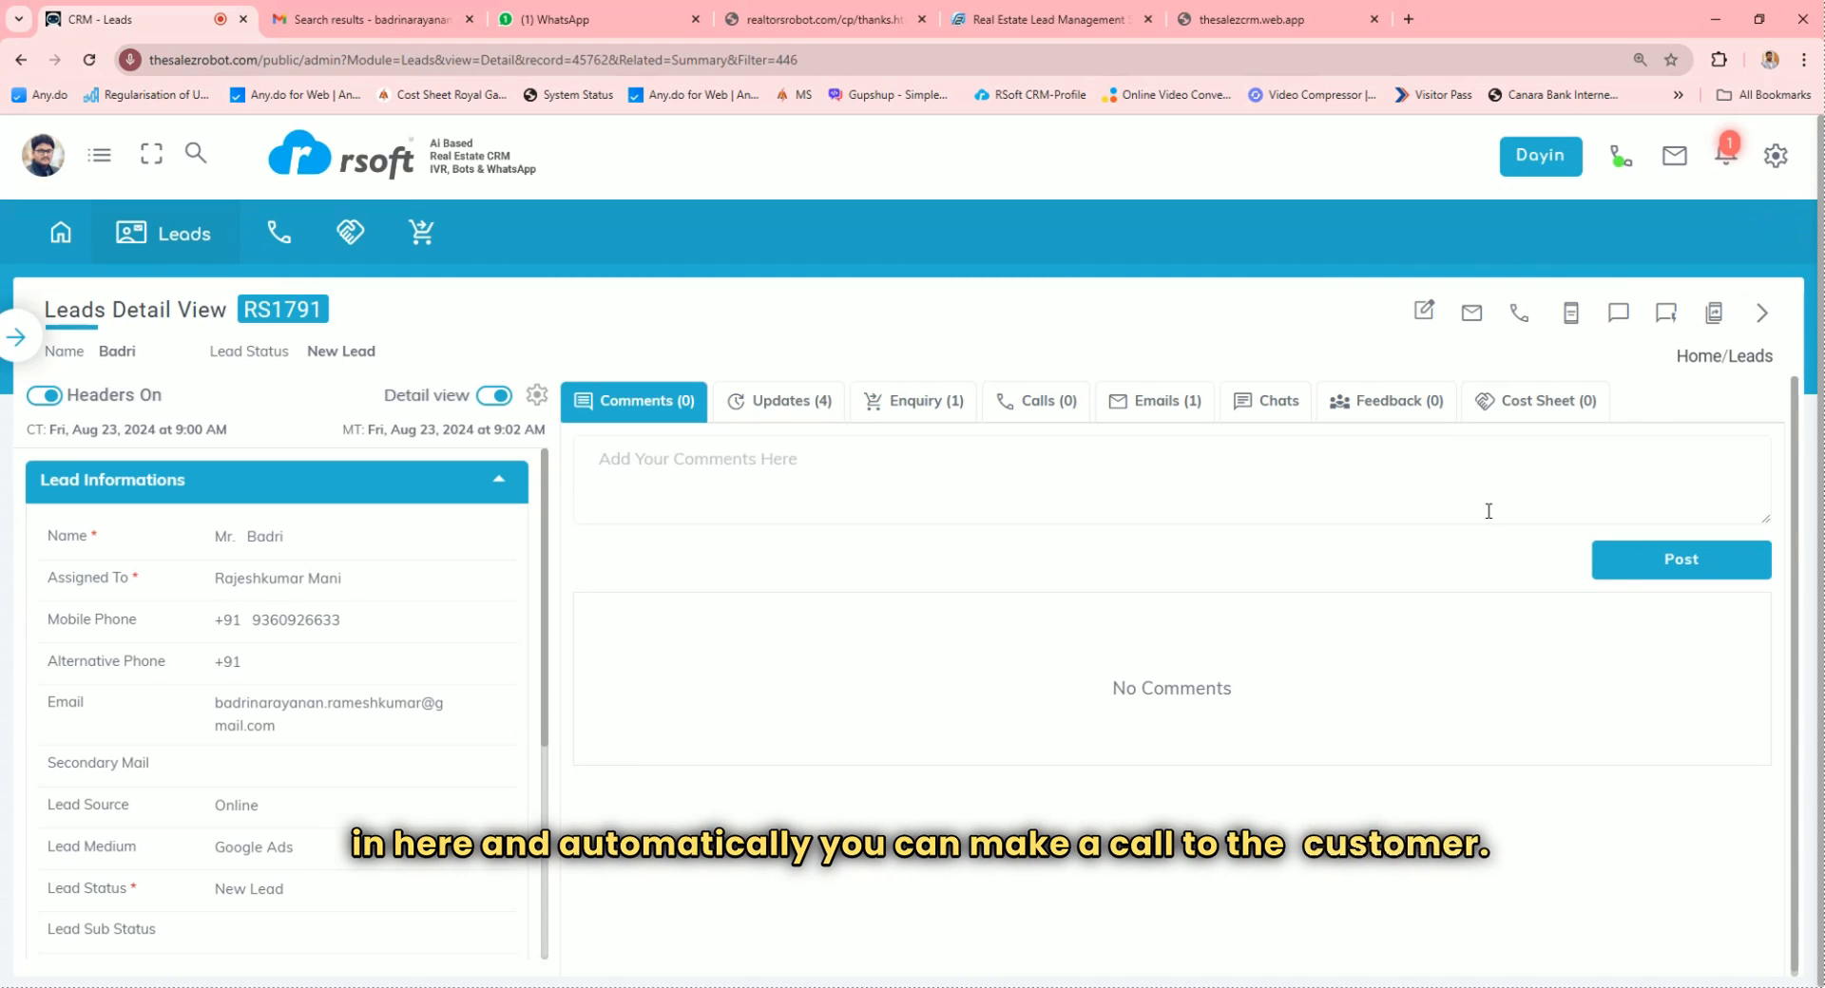
Call the lead's mobile number, accept the call in R-Phone and close the phone panel once it ends
left_click(1524, 328)
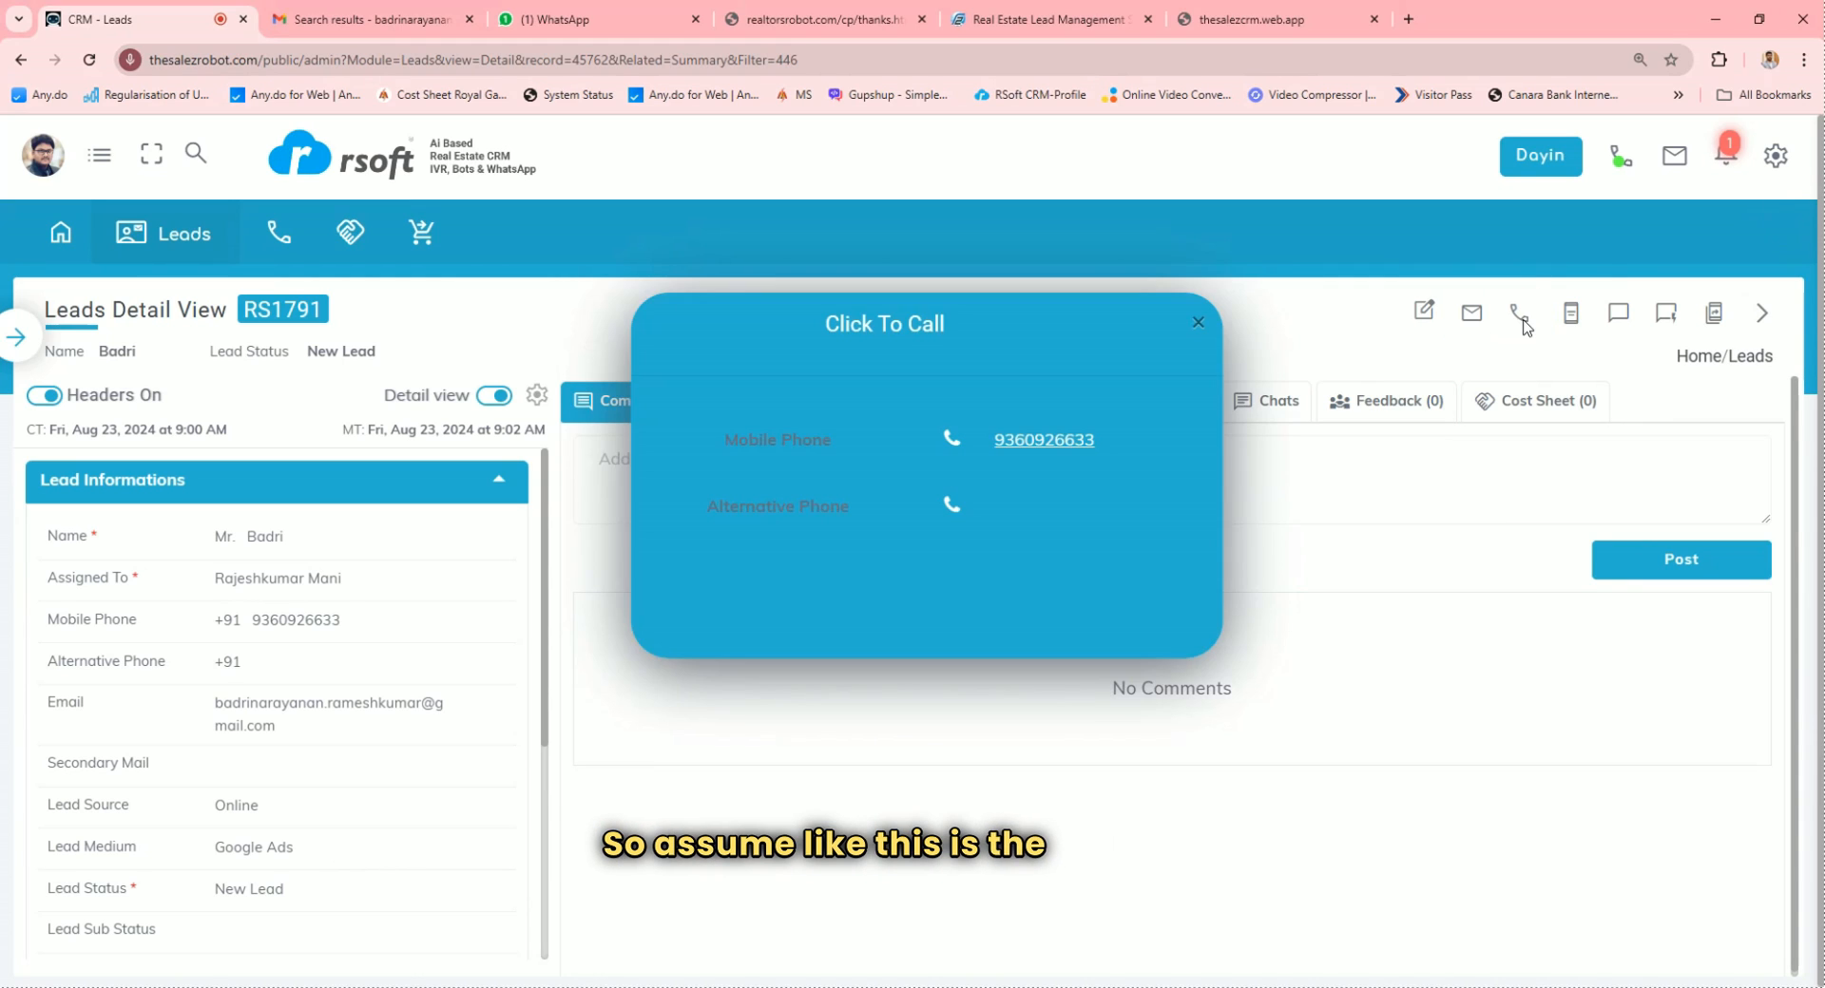
left_click(1053, 441)
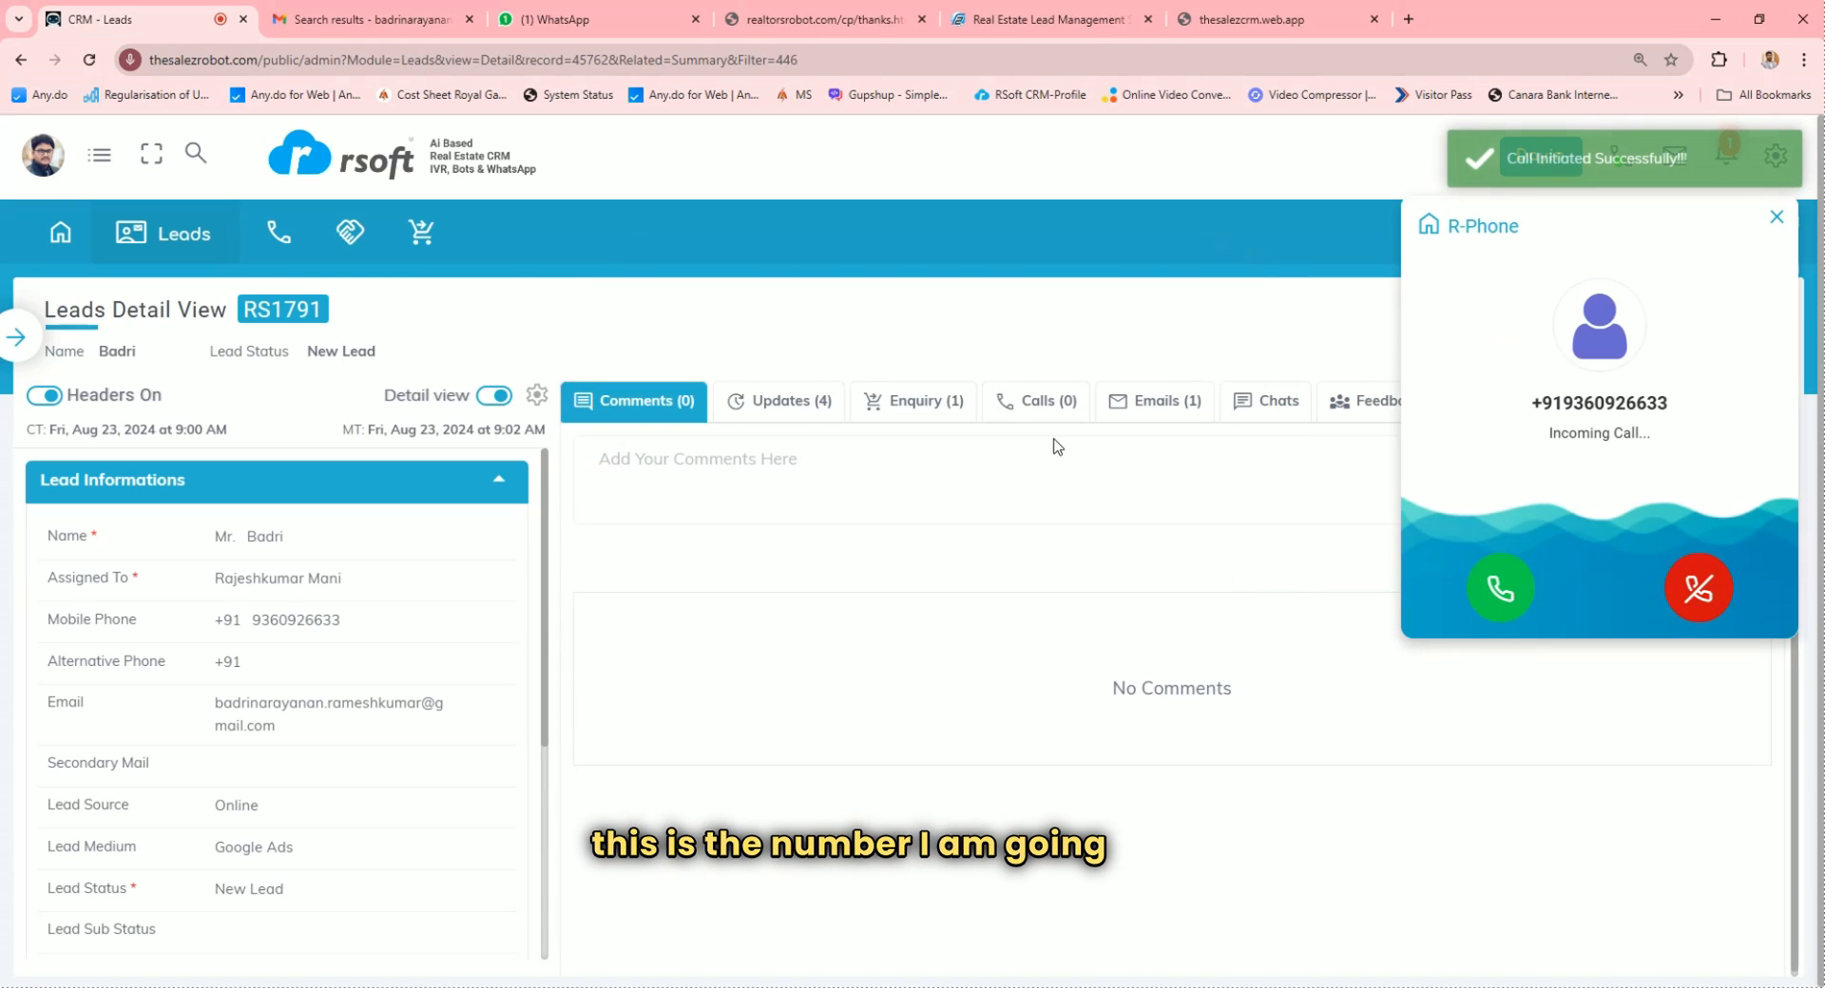
left_click(1521, 583)
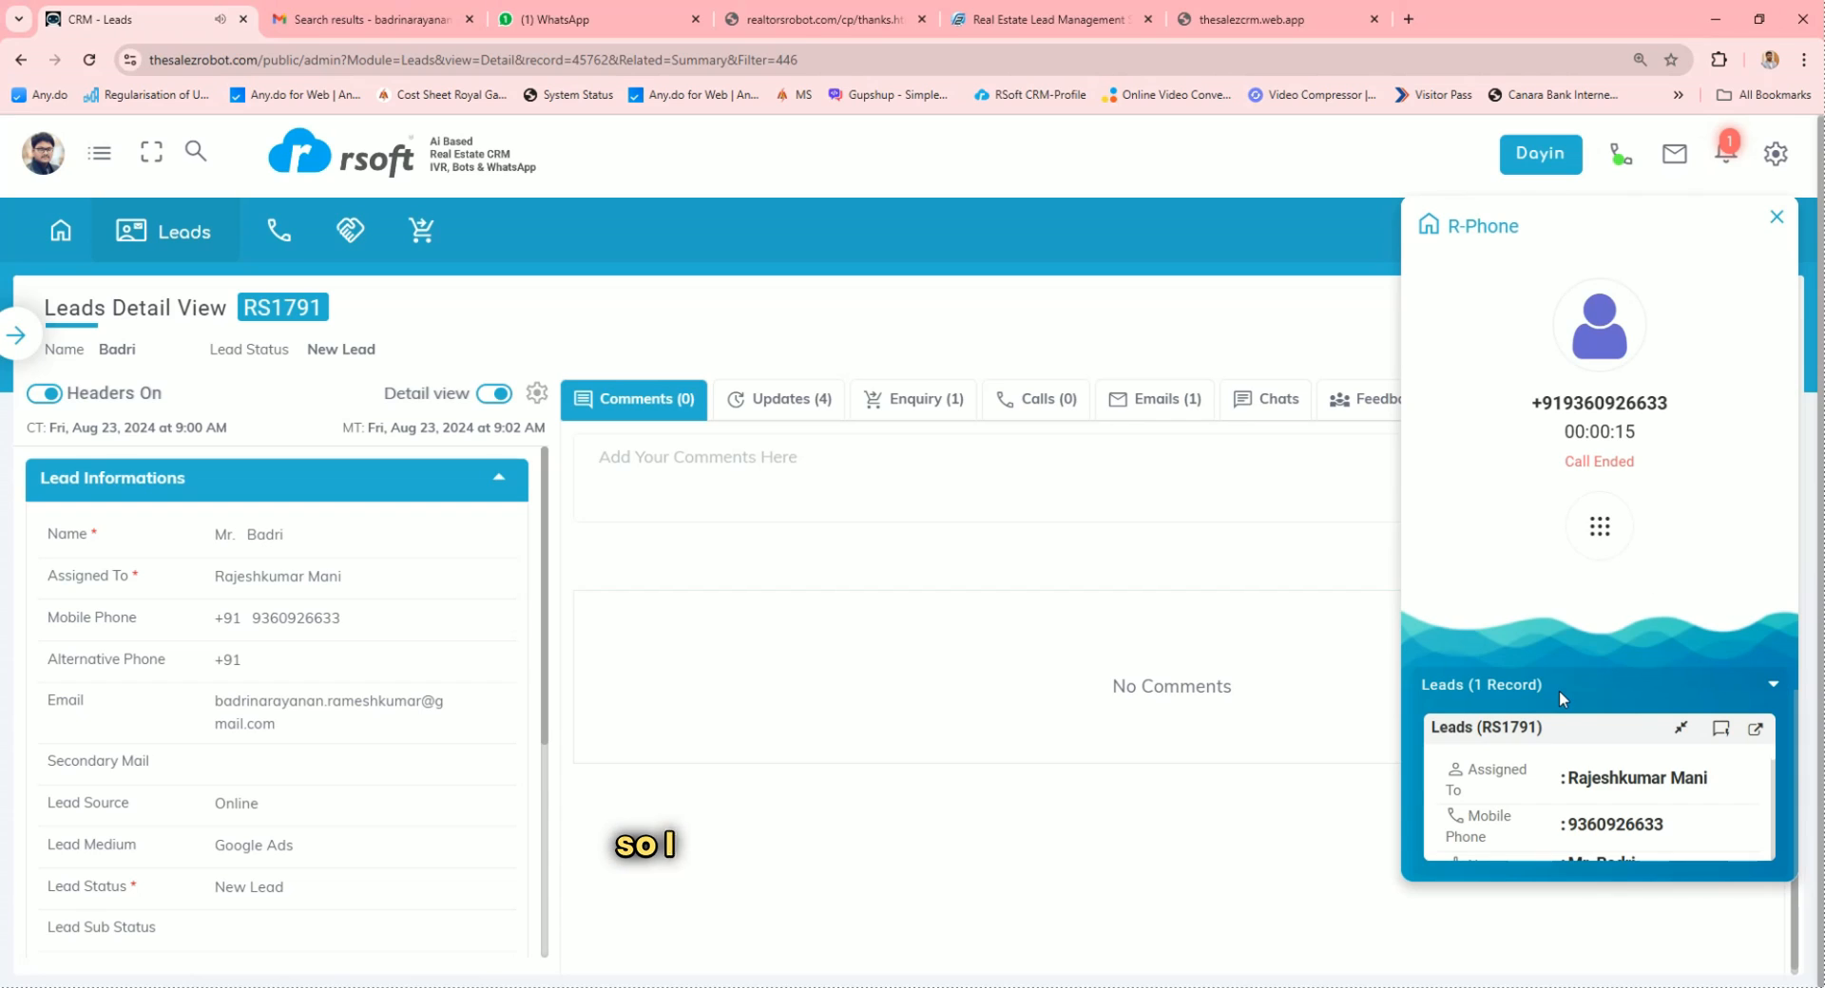
left_click(1774, 223)
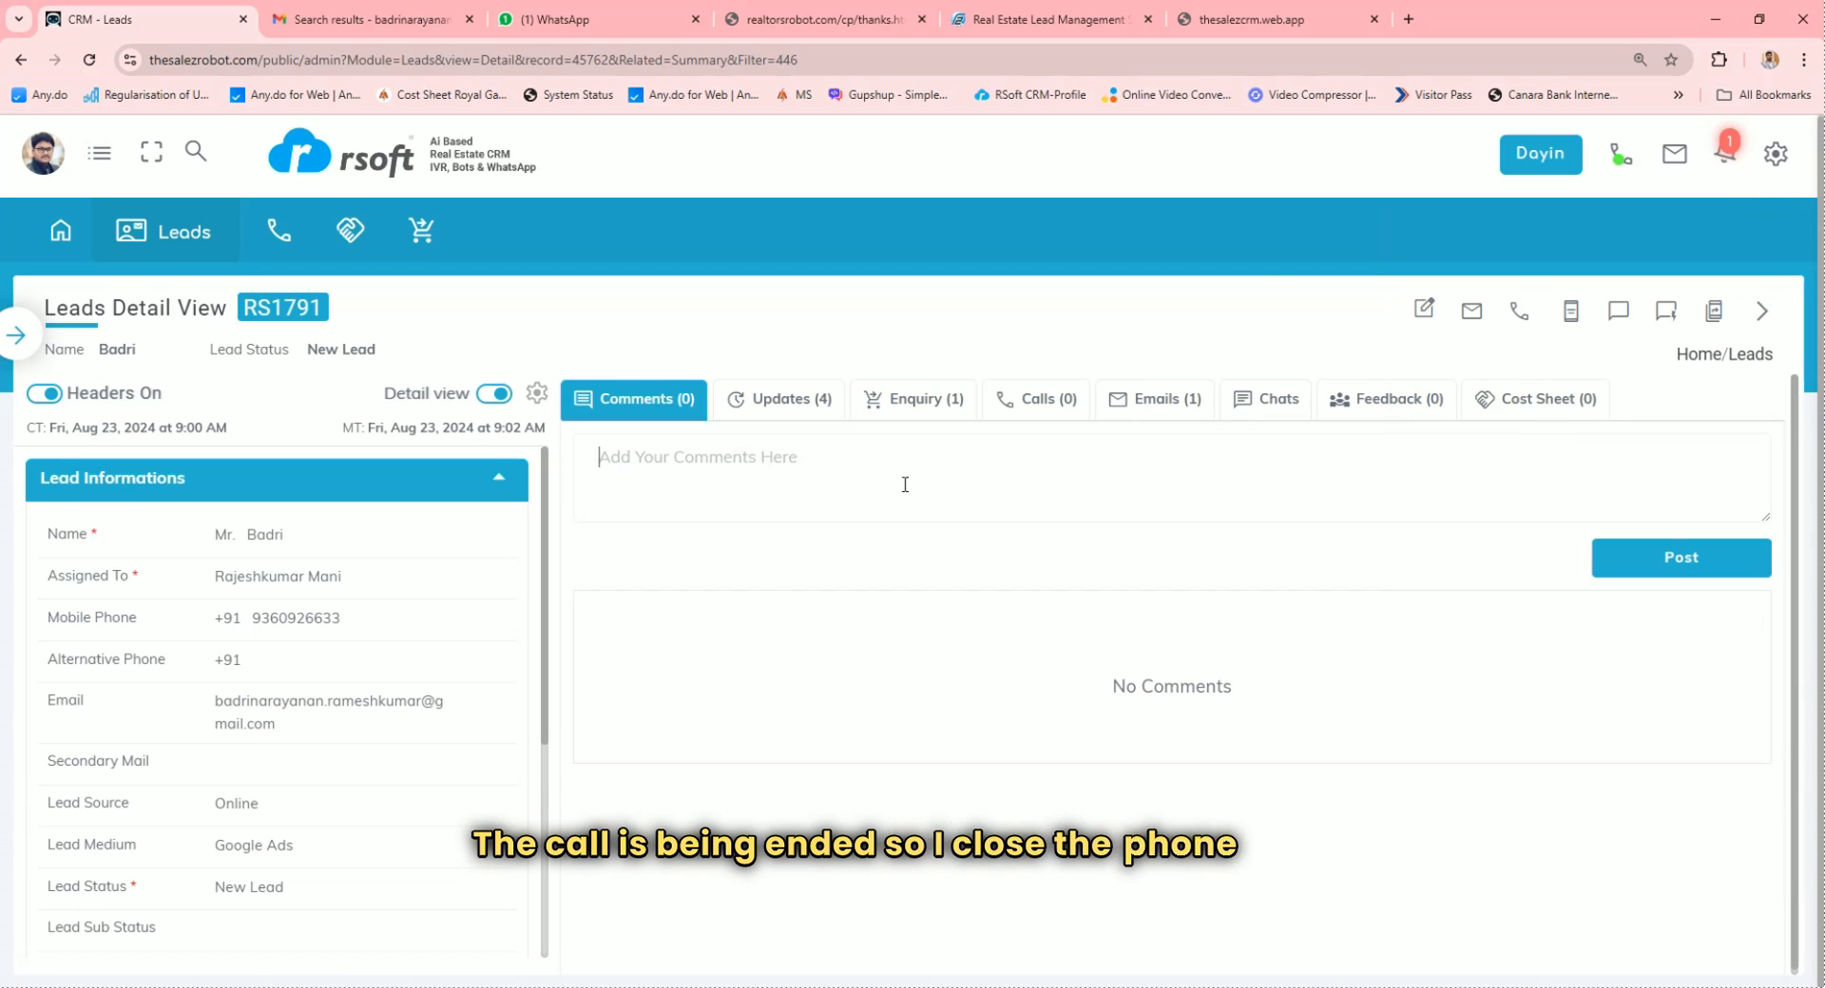
Post the comment "Spoke to the custoemr and he asked to call me back tomorrow 11 AM" on the lead
key("ctrl+z")
key("ctrl+z")
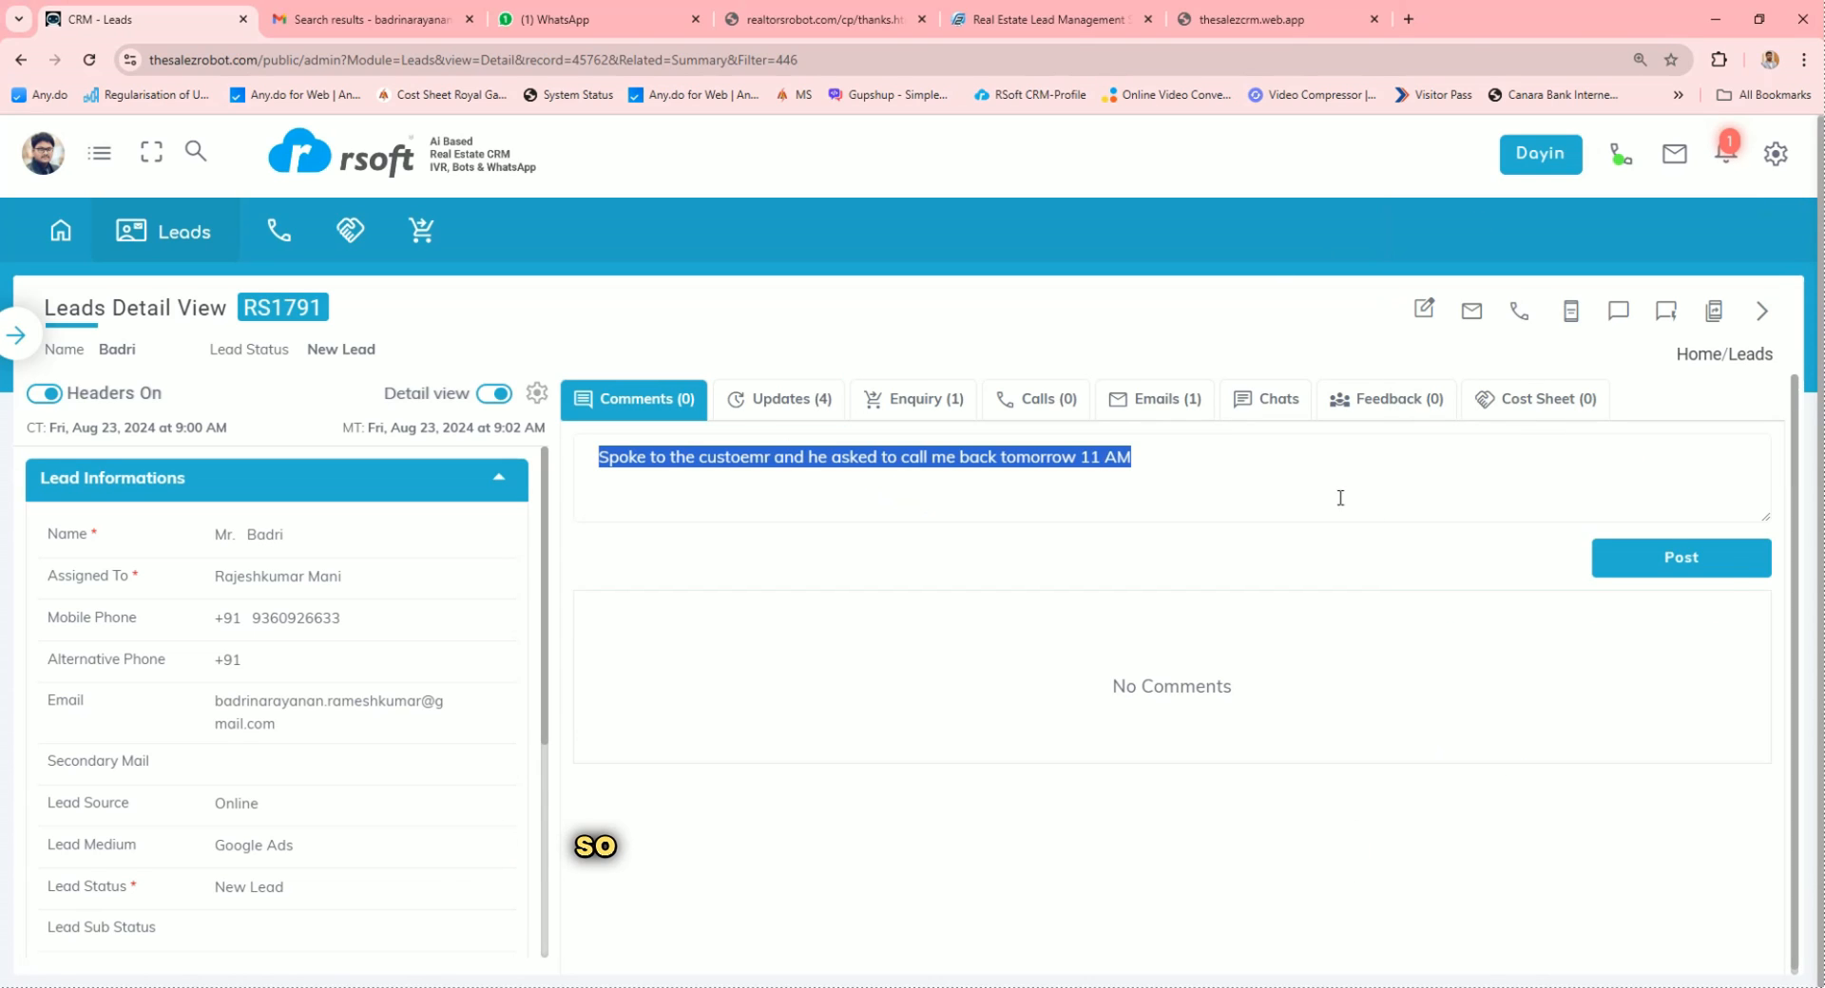
left_click(1729, 561)
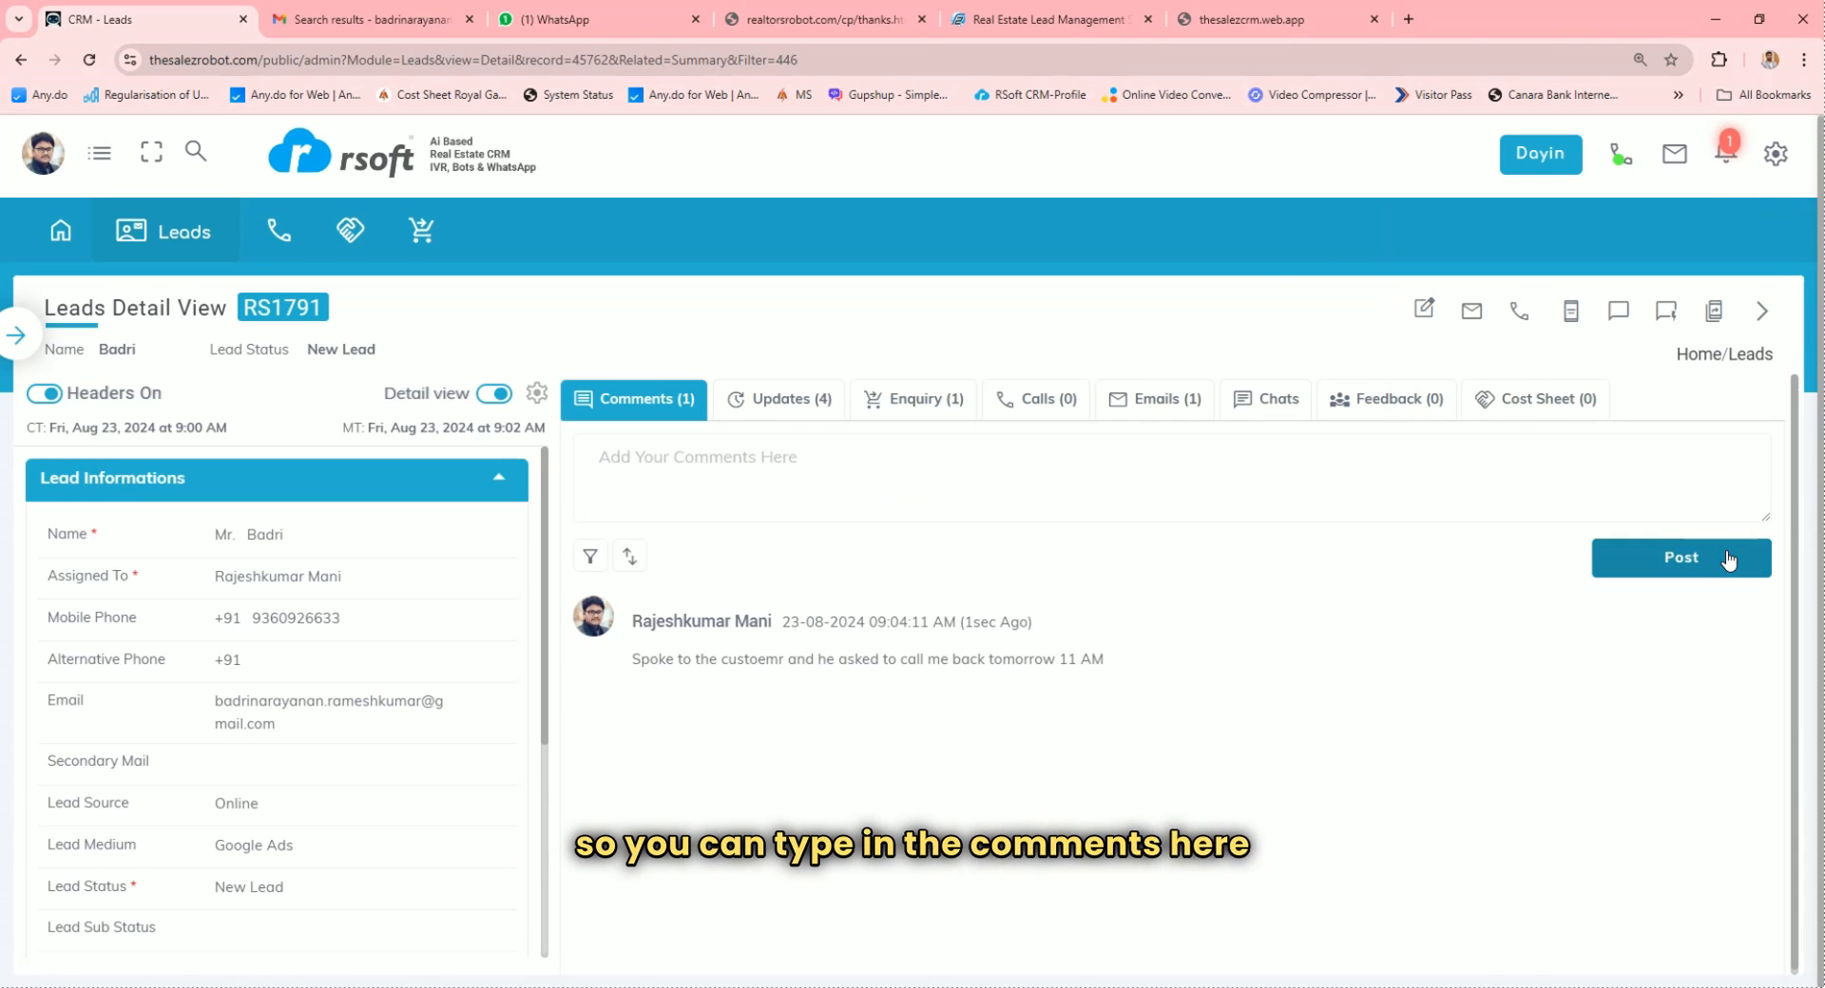
Enter "Spoke to the custoemr and he asked to call me back tomorrow 11 AM" as the comment in the lead's Quick Action form
left_click(1665, 311)
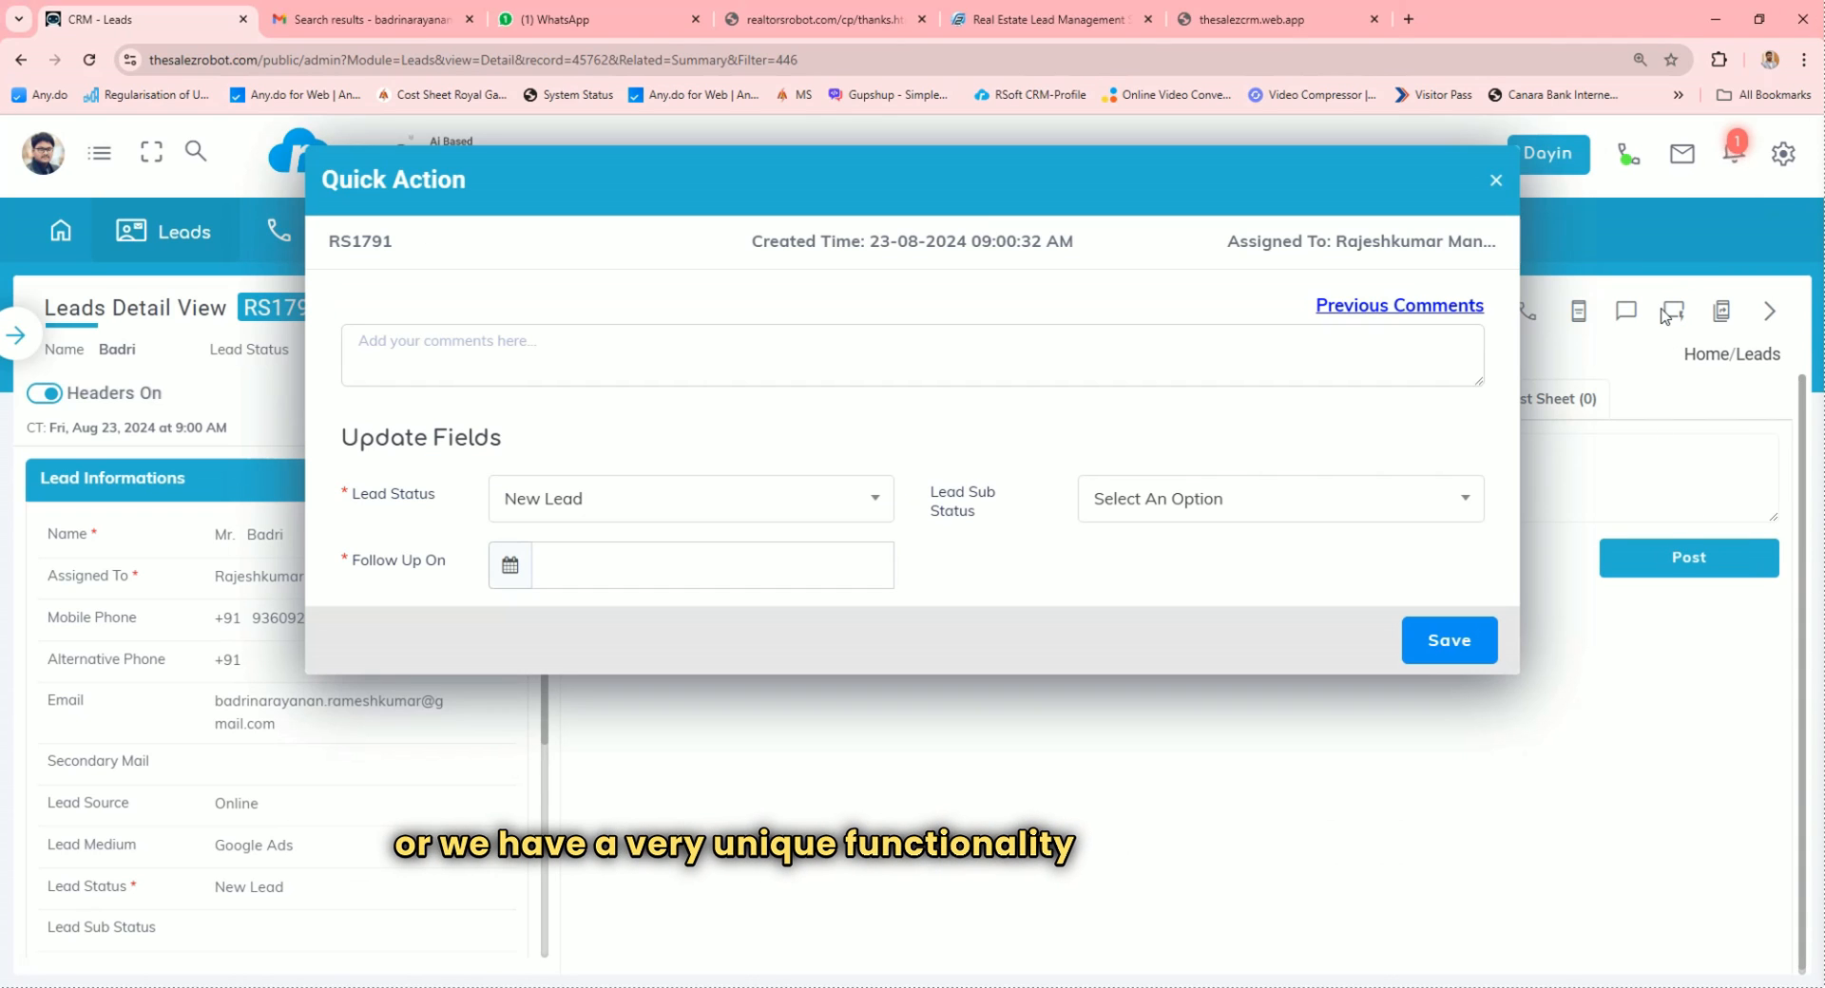
left_click(532, 362)
type("Spoke to the custoemr and he asked to call me back tomorrow 11 AM")
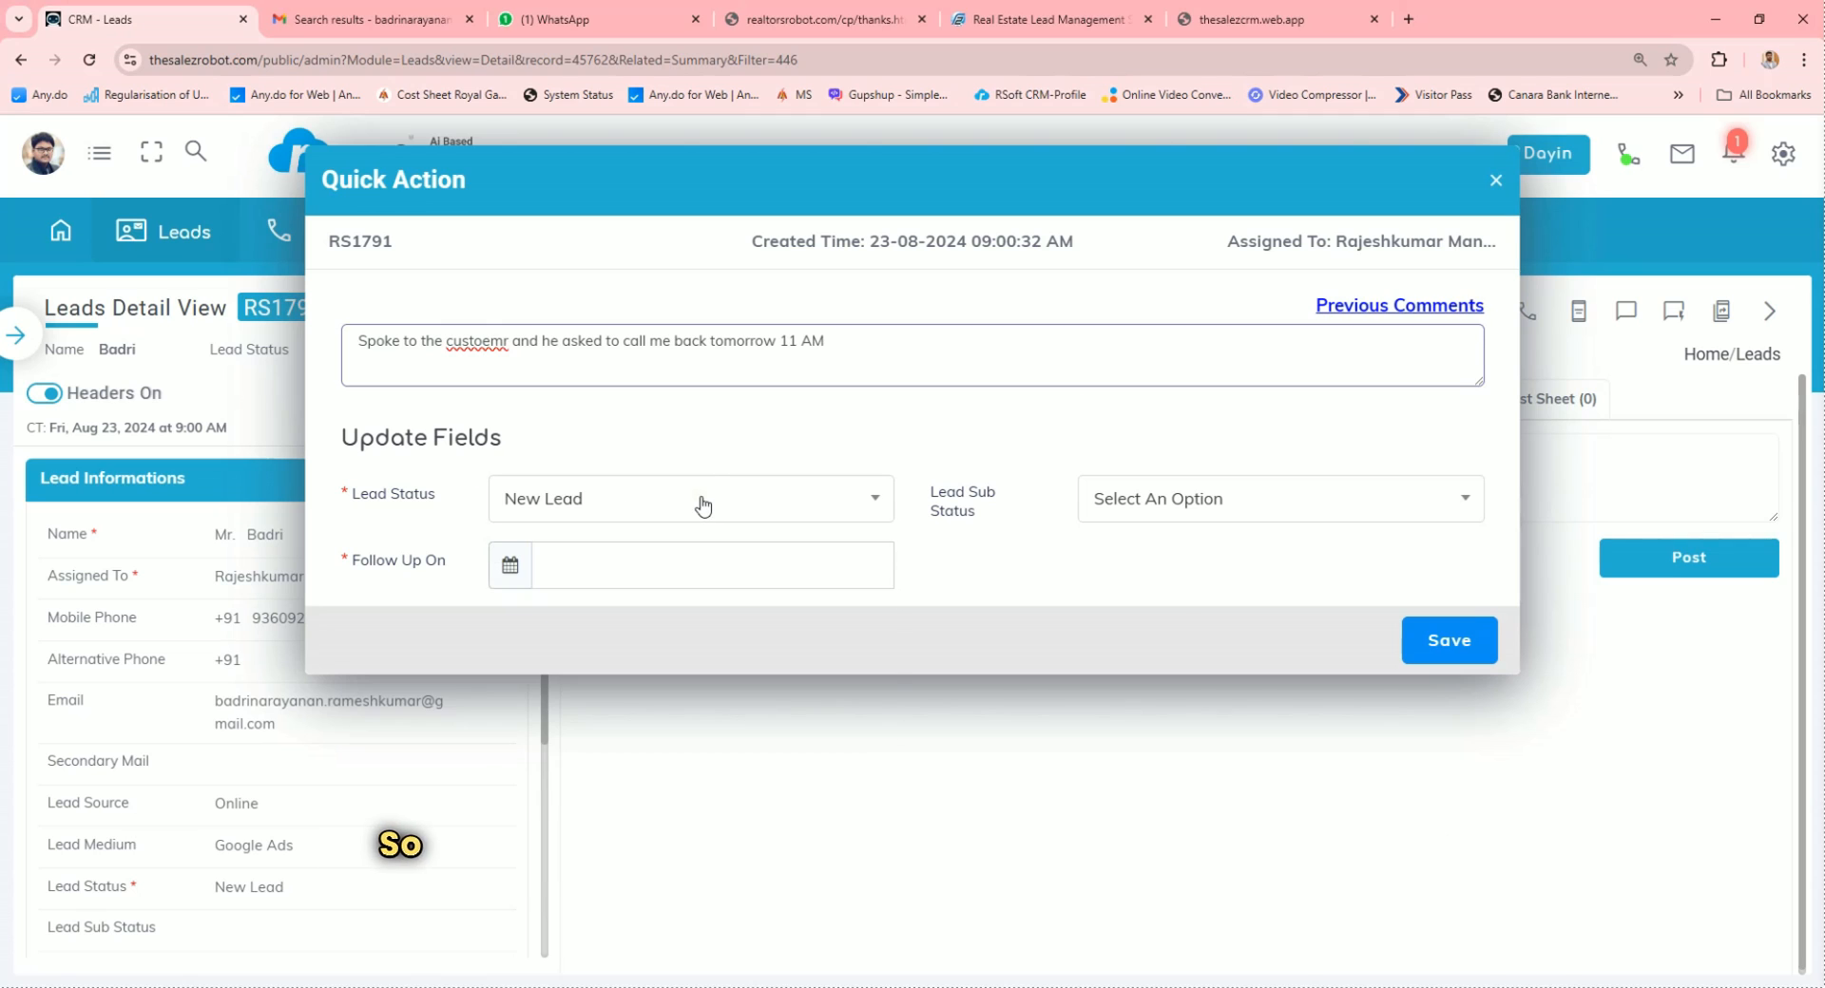
Set the lead status to Follow Up and the lead sub status to Hot in the Quick Action form
left_click(701, 503)
left_click(631, 706)
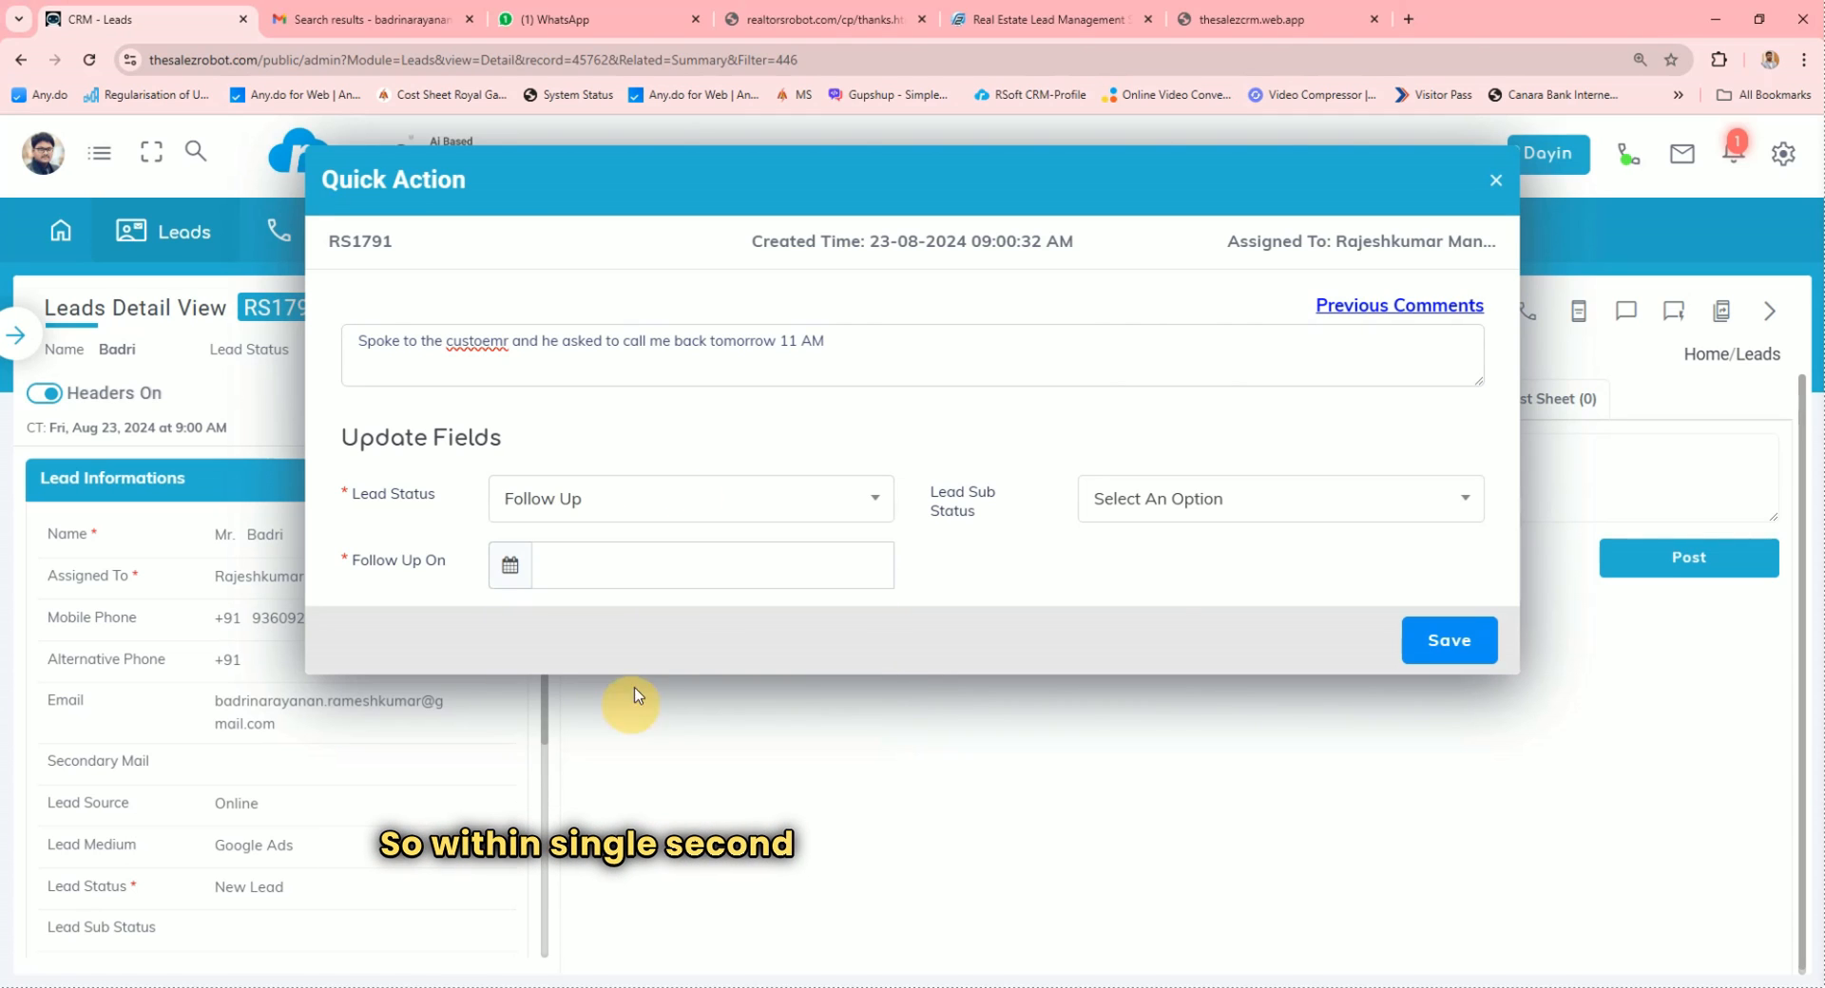
left_click(1175, 518)
left_click(1110, 630)
Try to set the lead's follow-up to 24 August 2024 at 9:11:00 AM
left_click(702, 564)
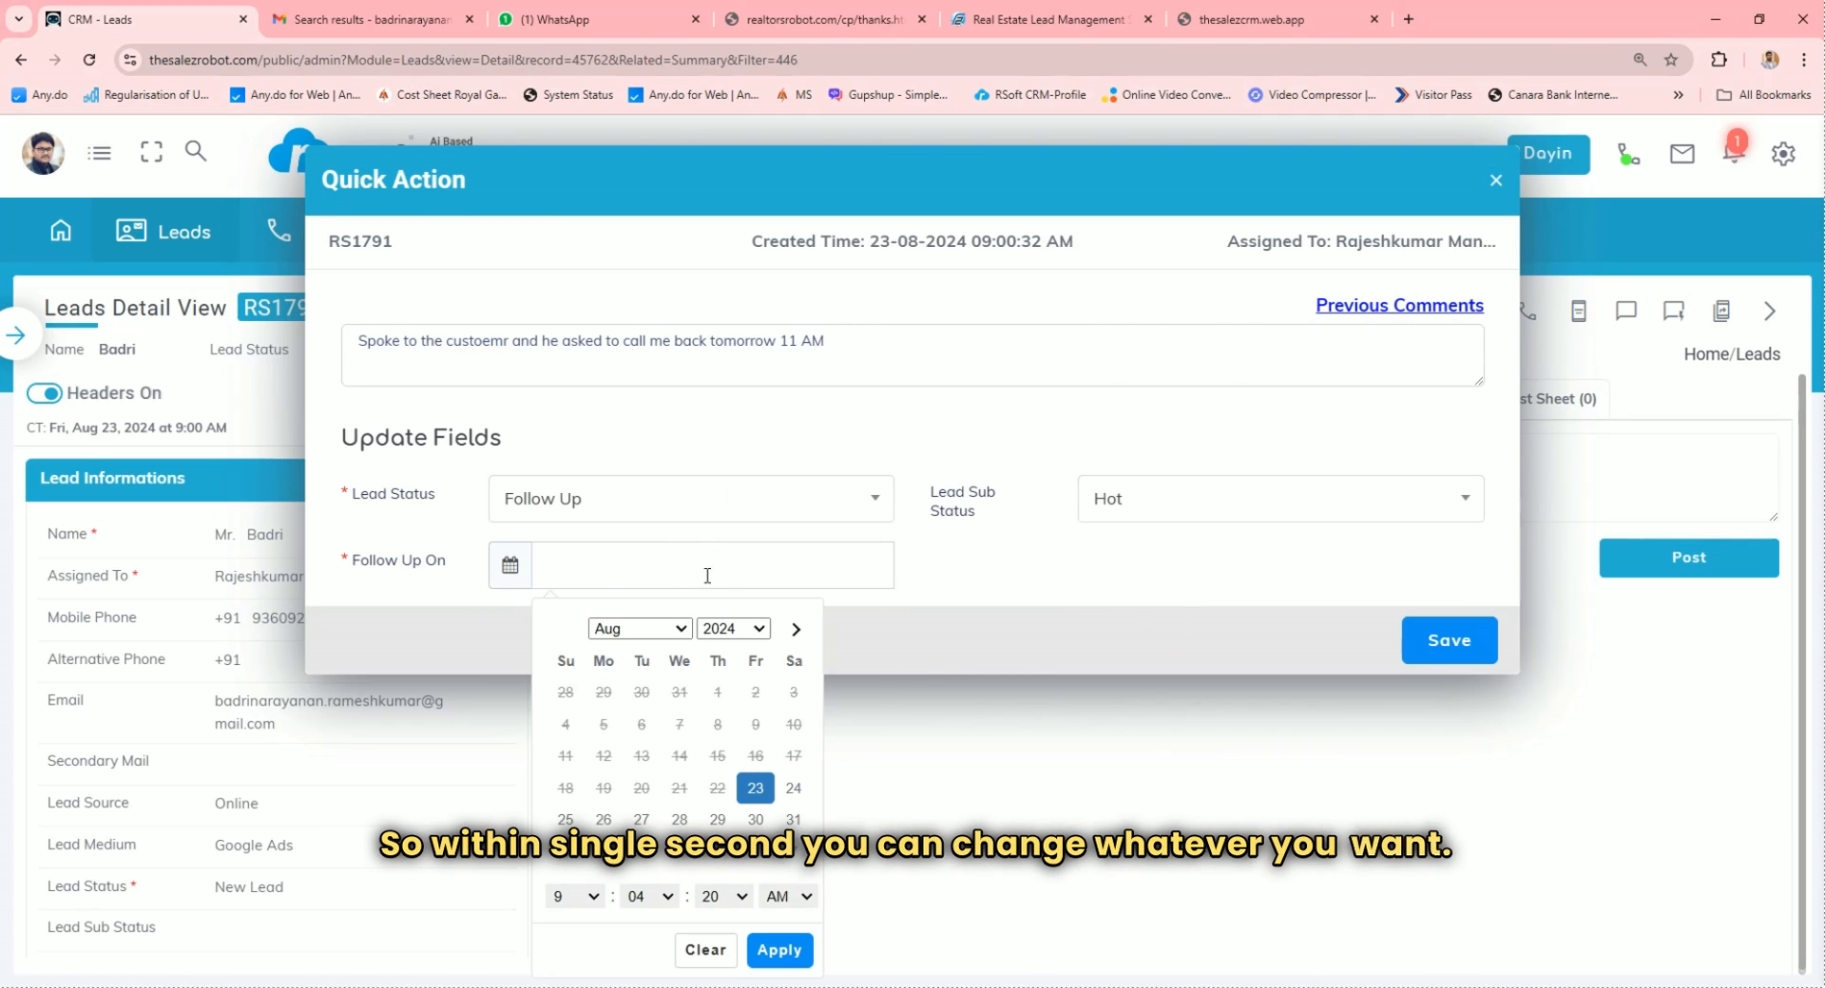
left_click(807, 799)
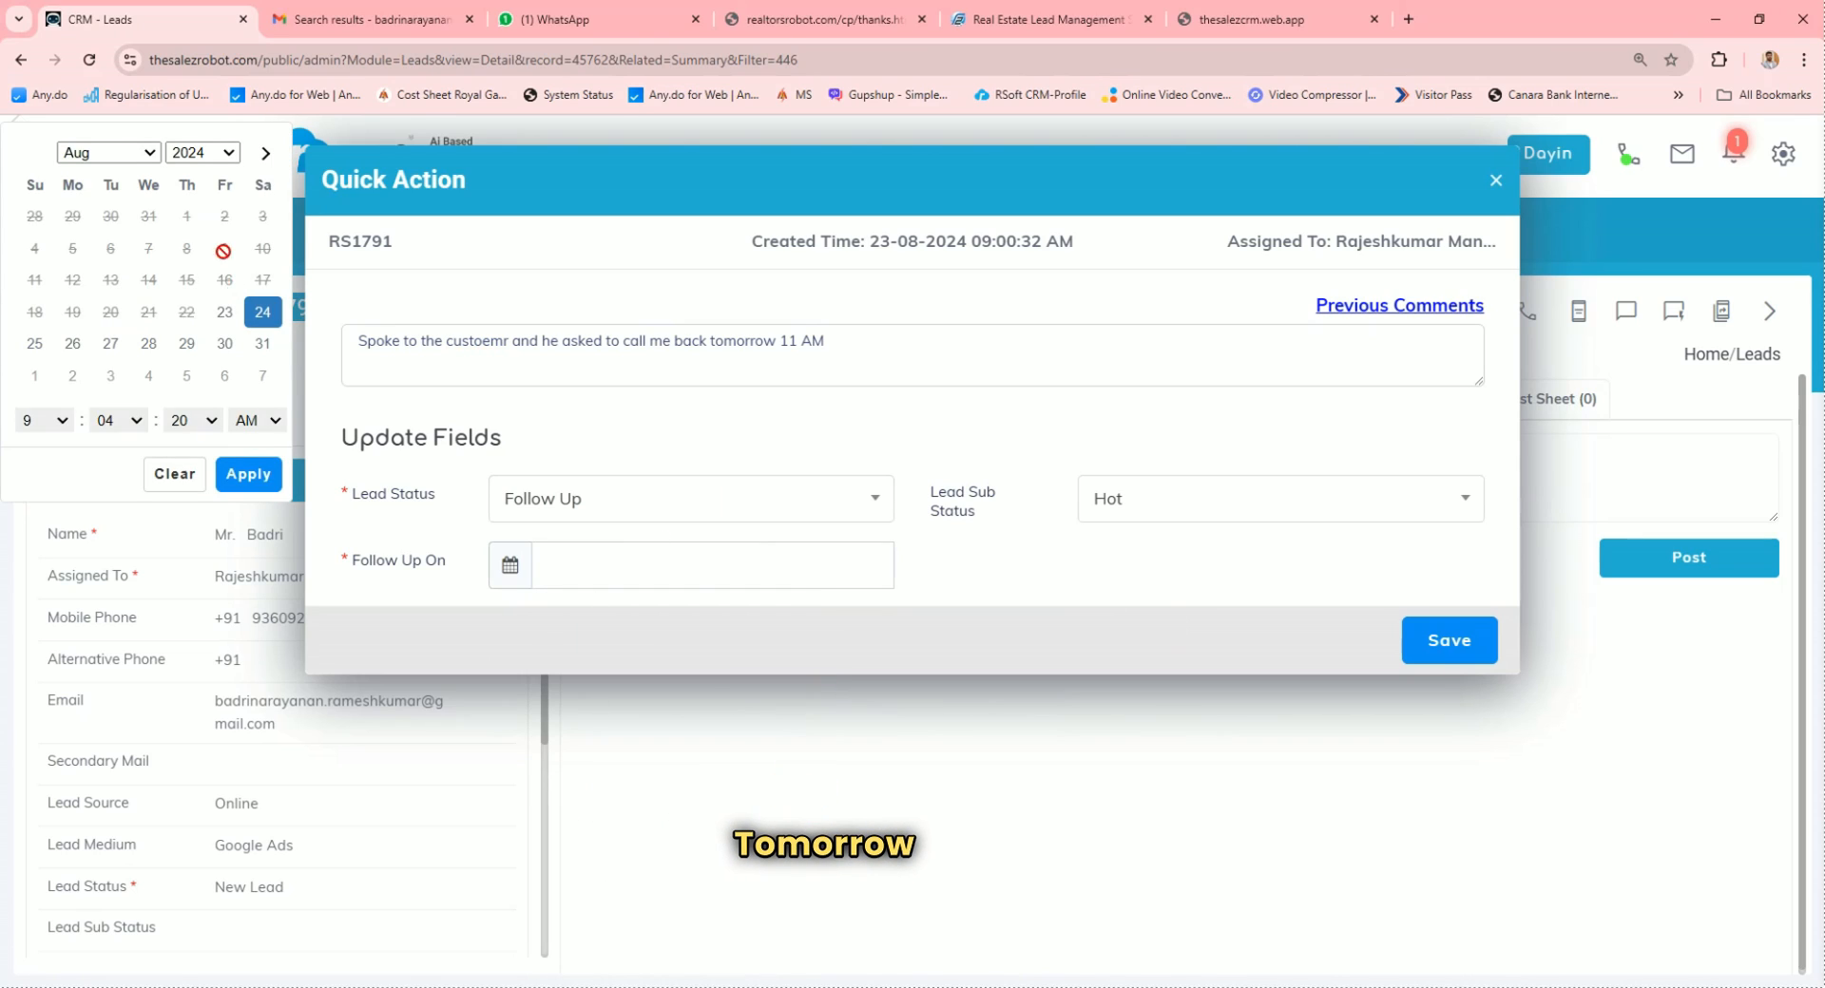
left_click(118, 424)
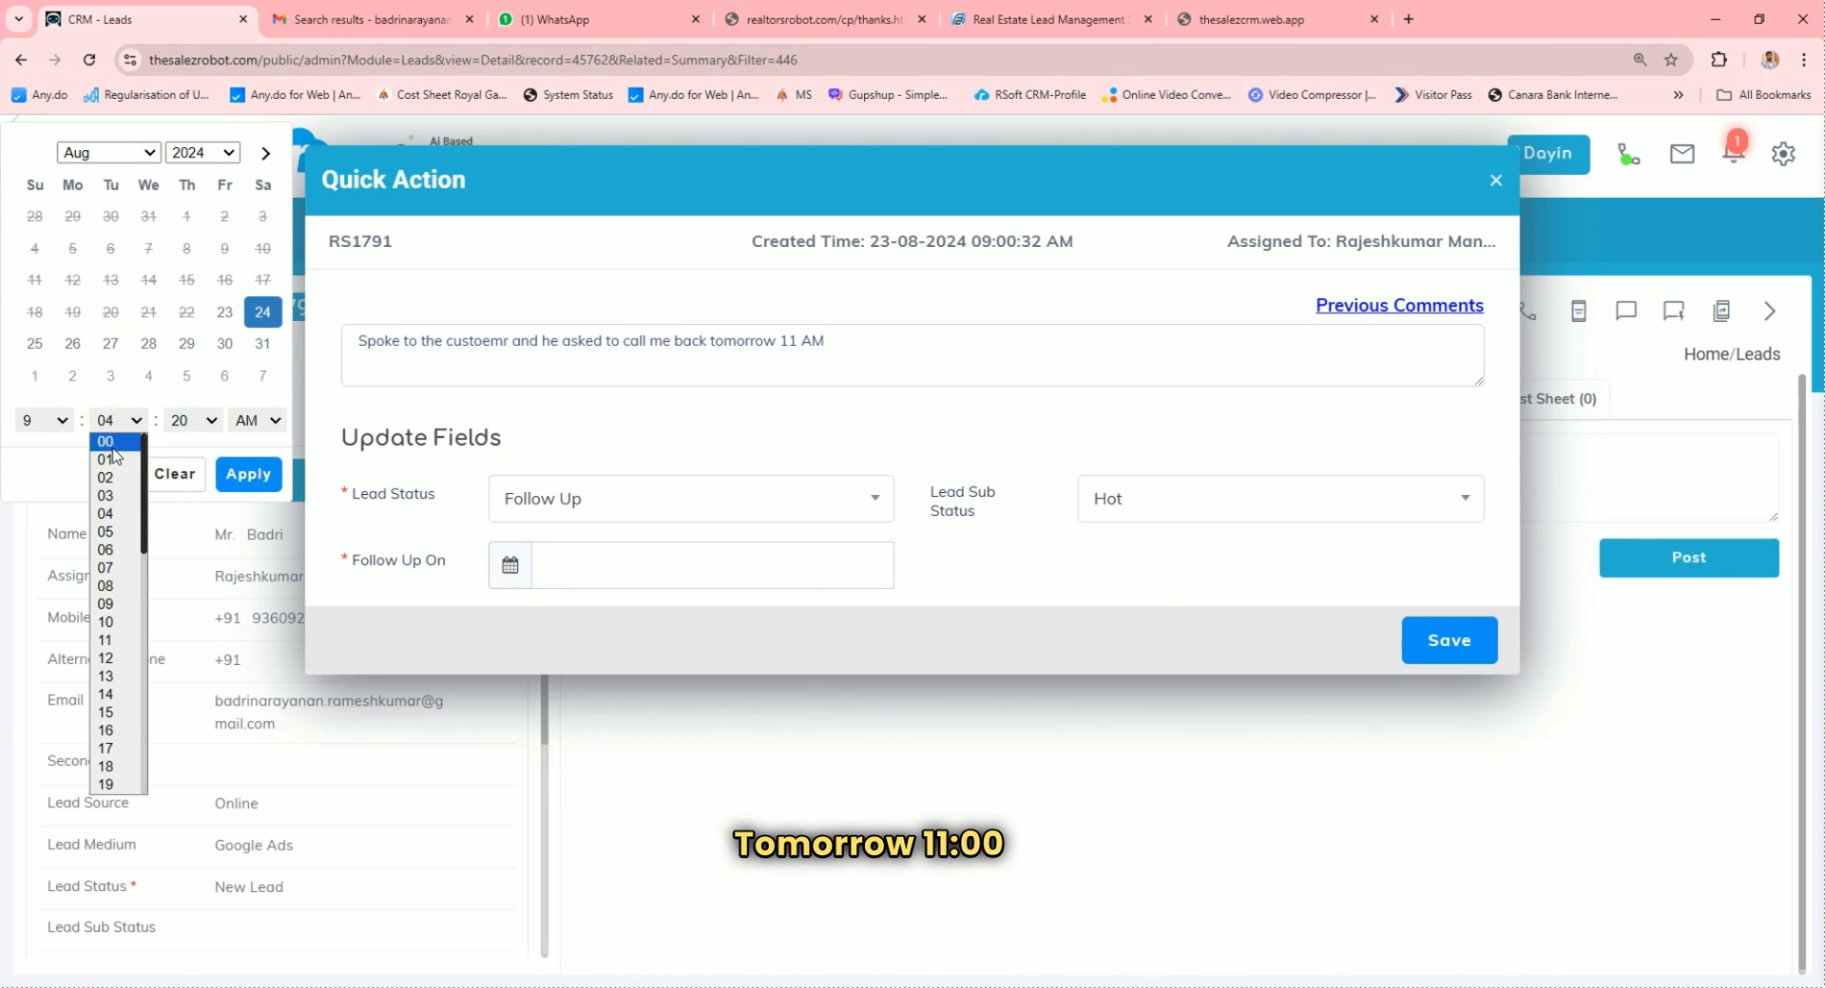
left_click(121, 656)
left_click(198, 416)
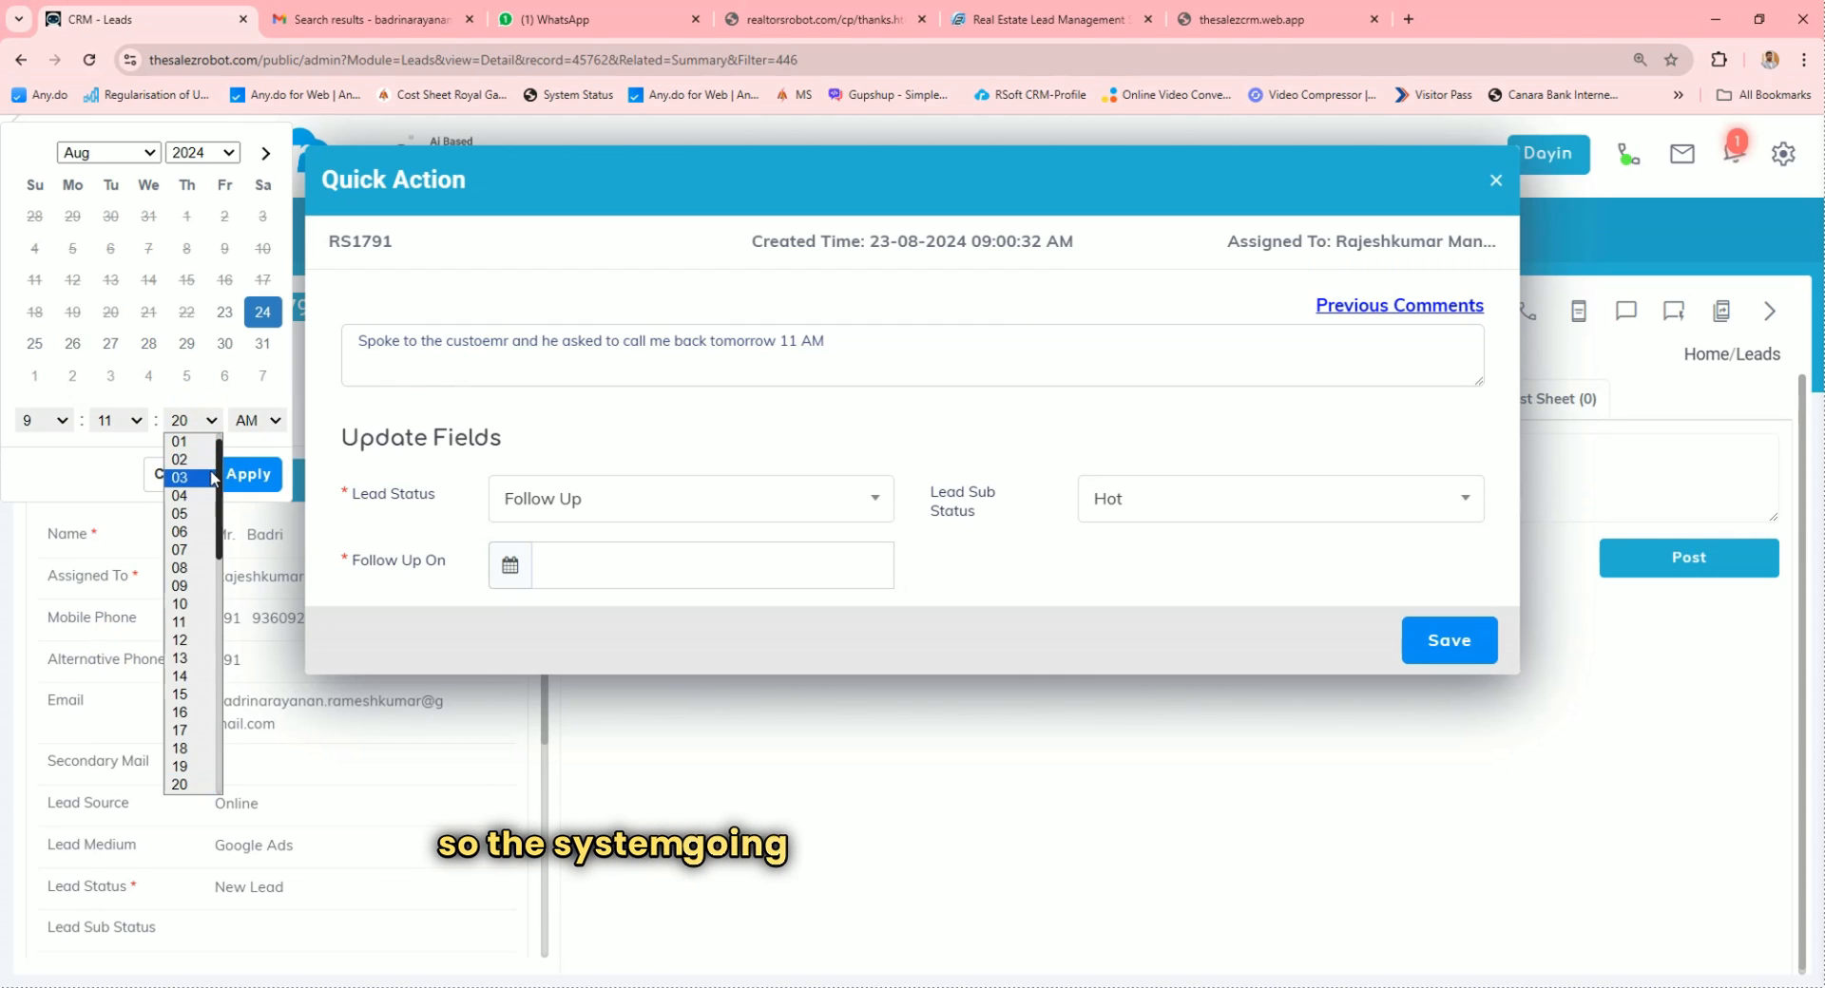
left_click_drag(221, 468, 221, 450)
left_click(184, 443)
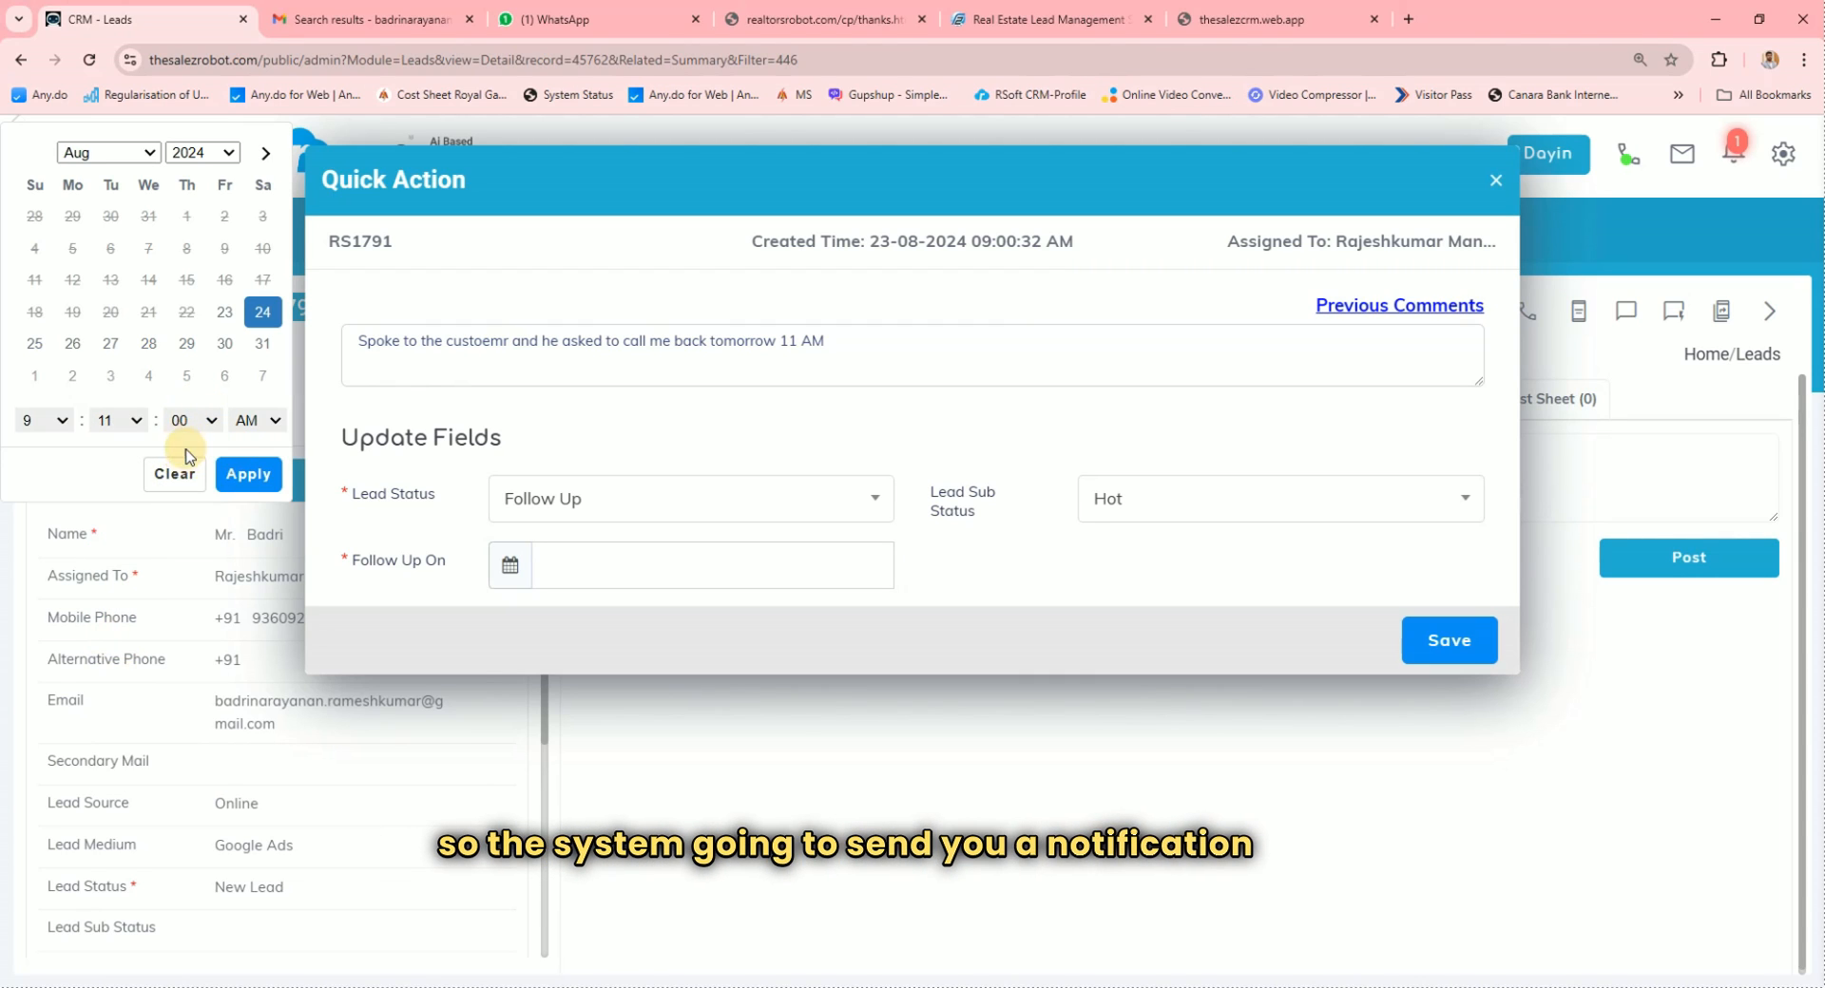
left_click(250, 477)
Set the lead's follow-up to 24 August 2024 at 11:00:00 AM and save the Quick Action
left_click(650, 567)
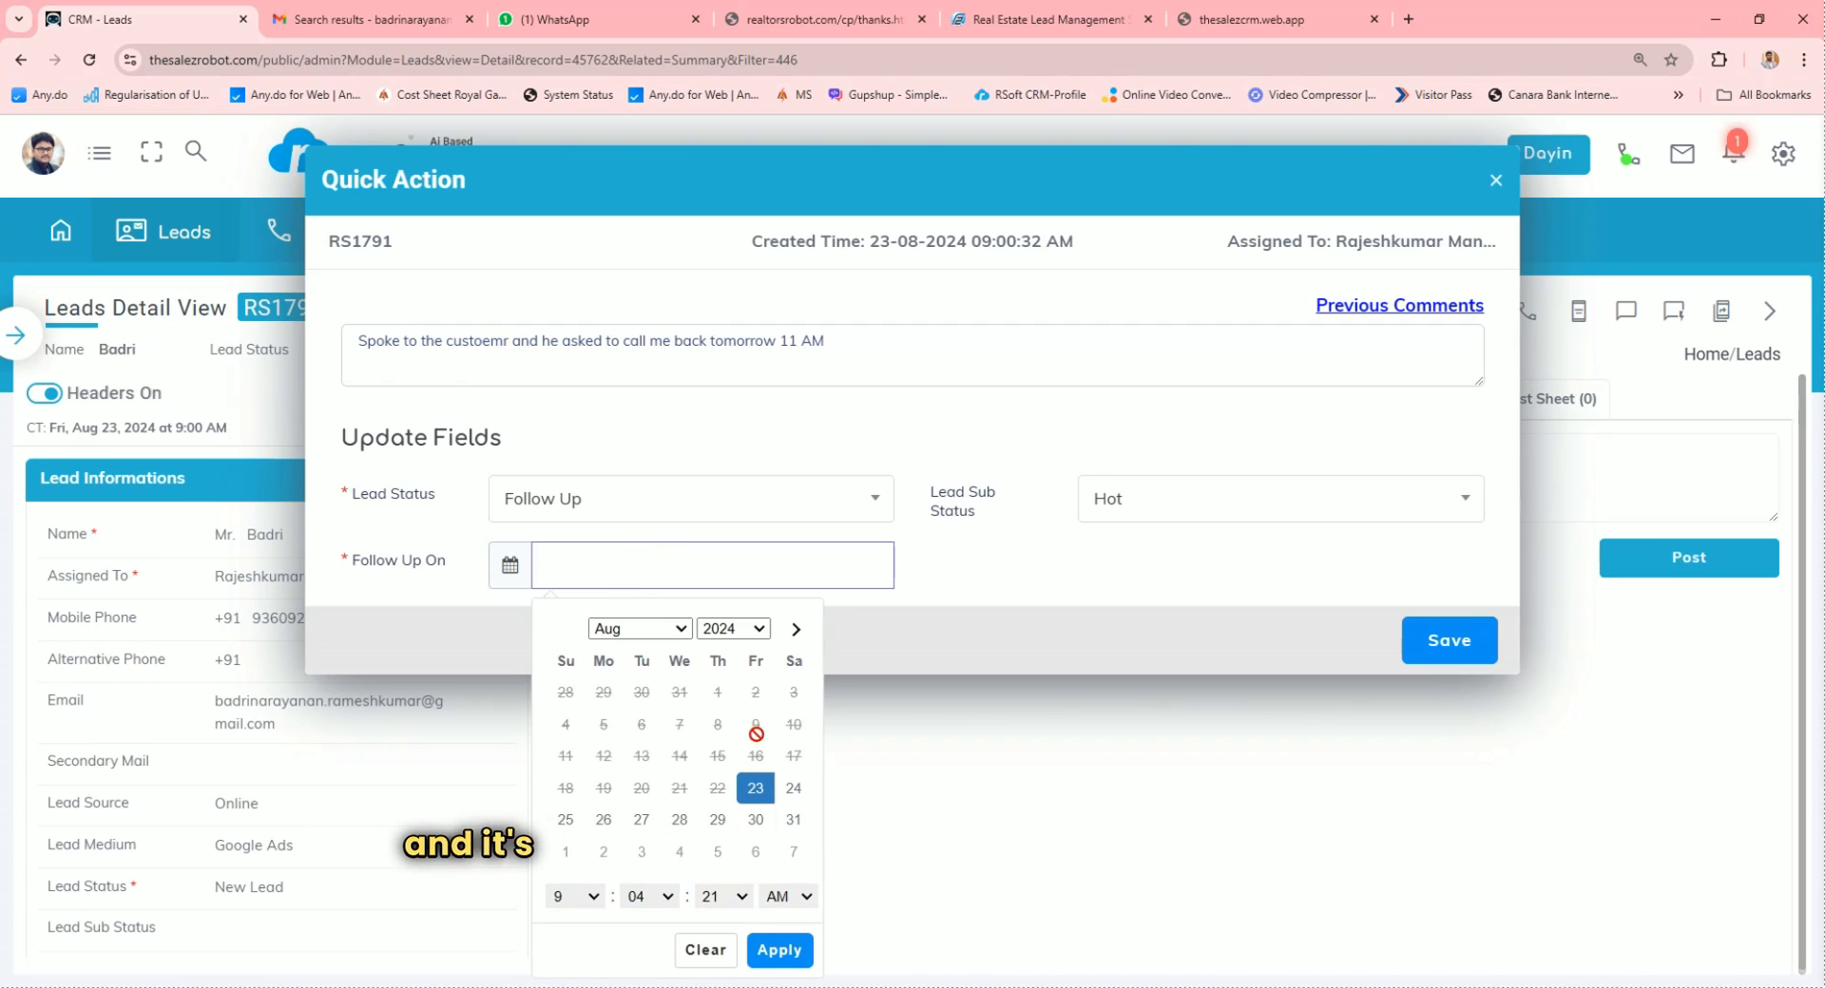
left_click(798, 790)
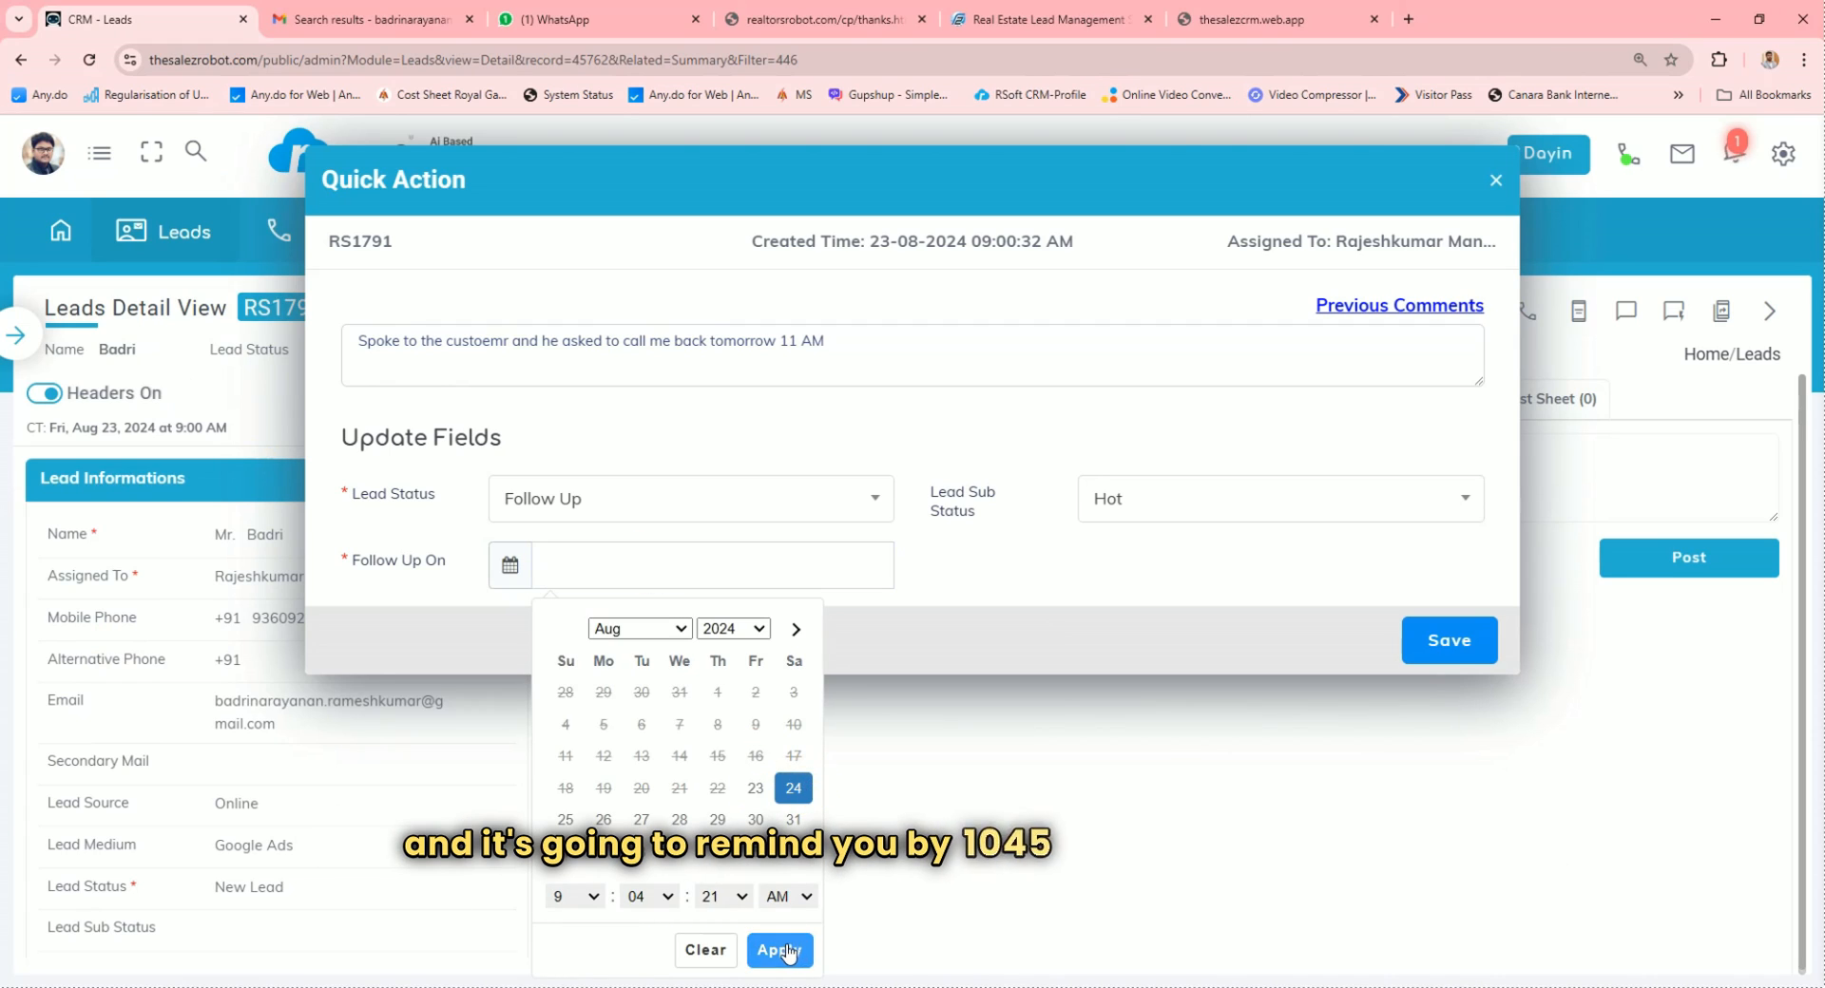
left_click(575, 896)
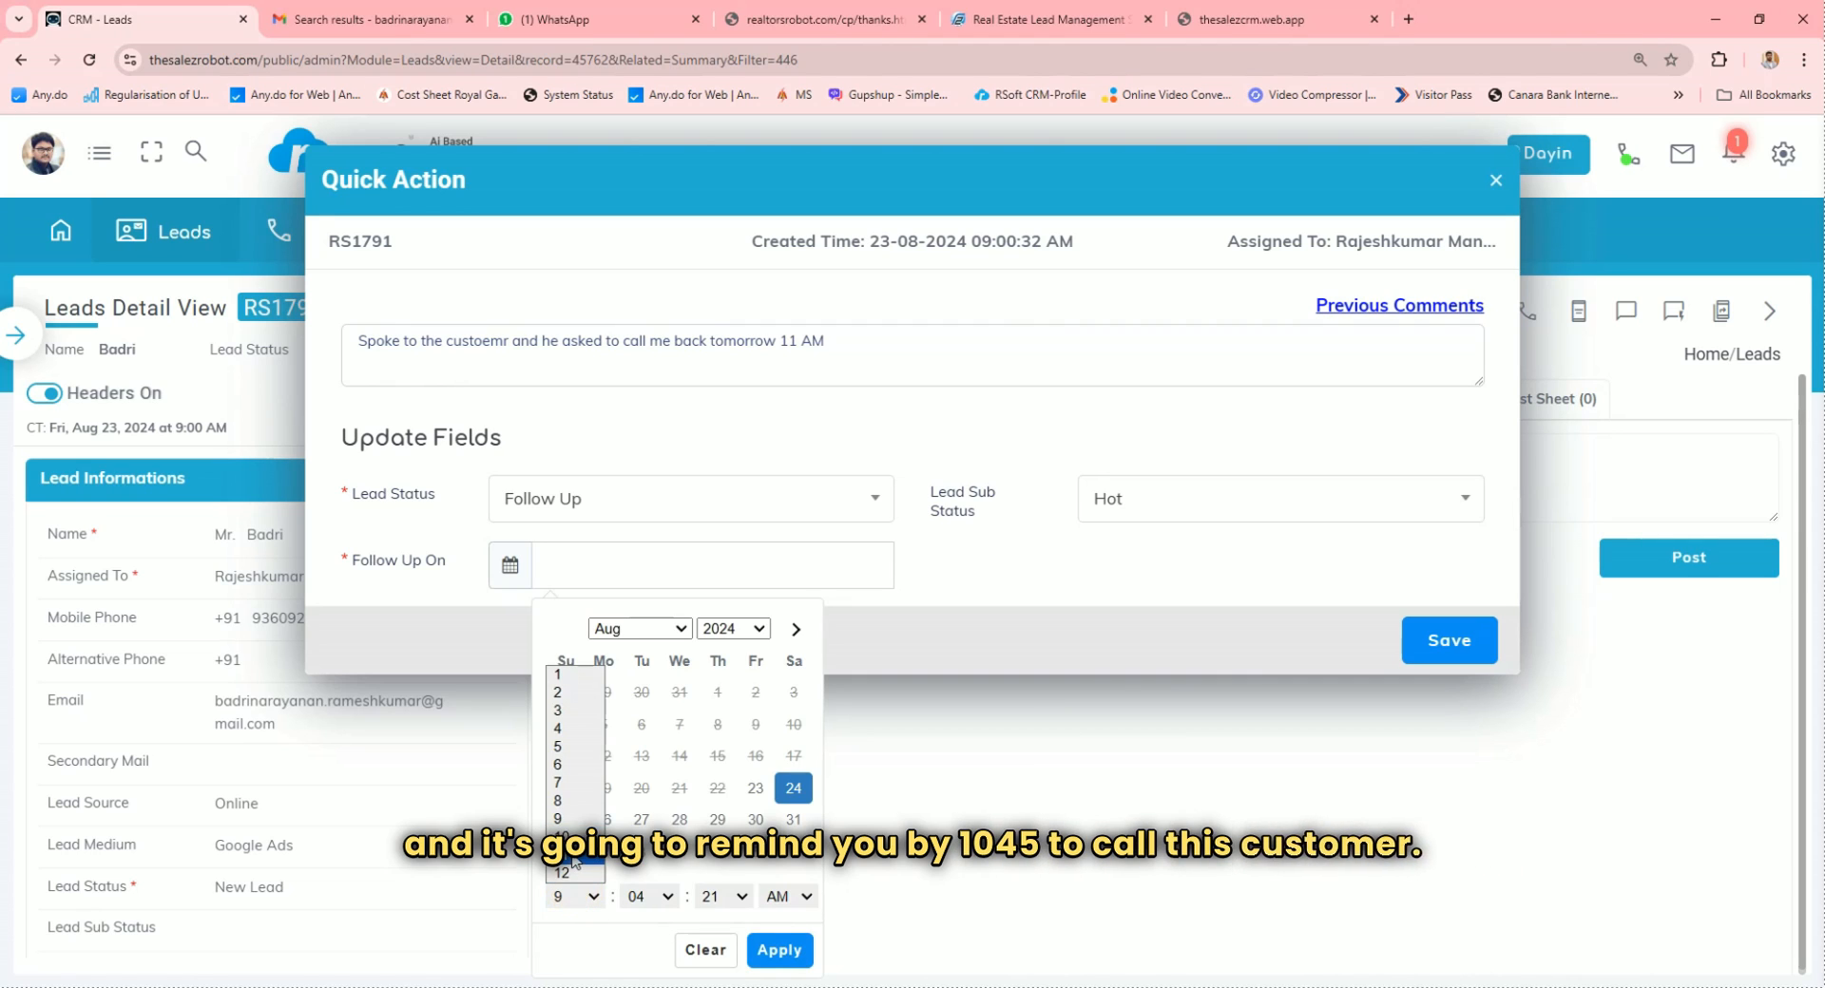
left_click(575, 816)
left_click(648, 896)
left_click(648, 530)
left_click(723, 896)
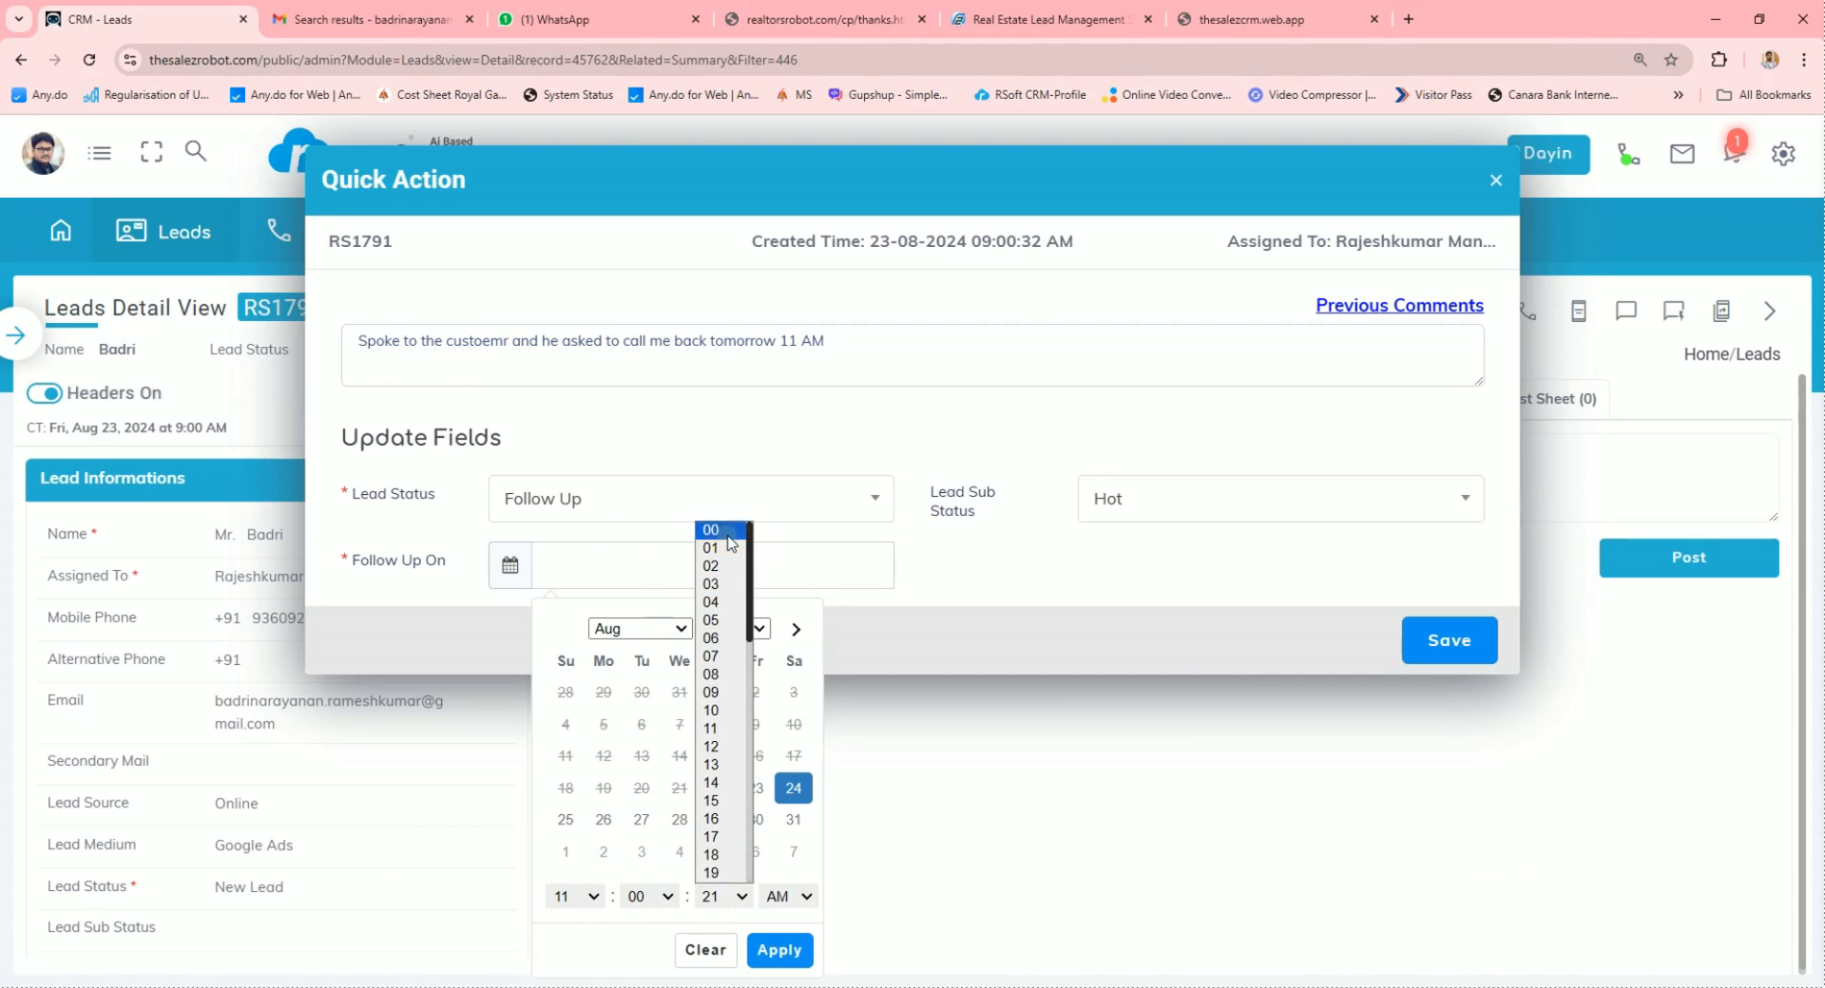
left_click(723, 530)
left_click(779, 951)
left_click(1449, 641)
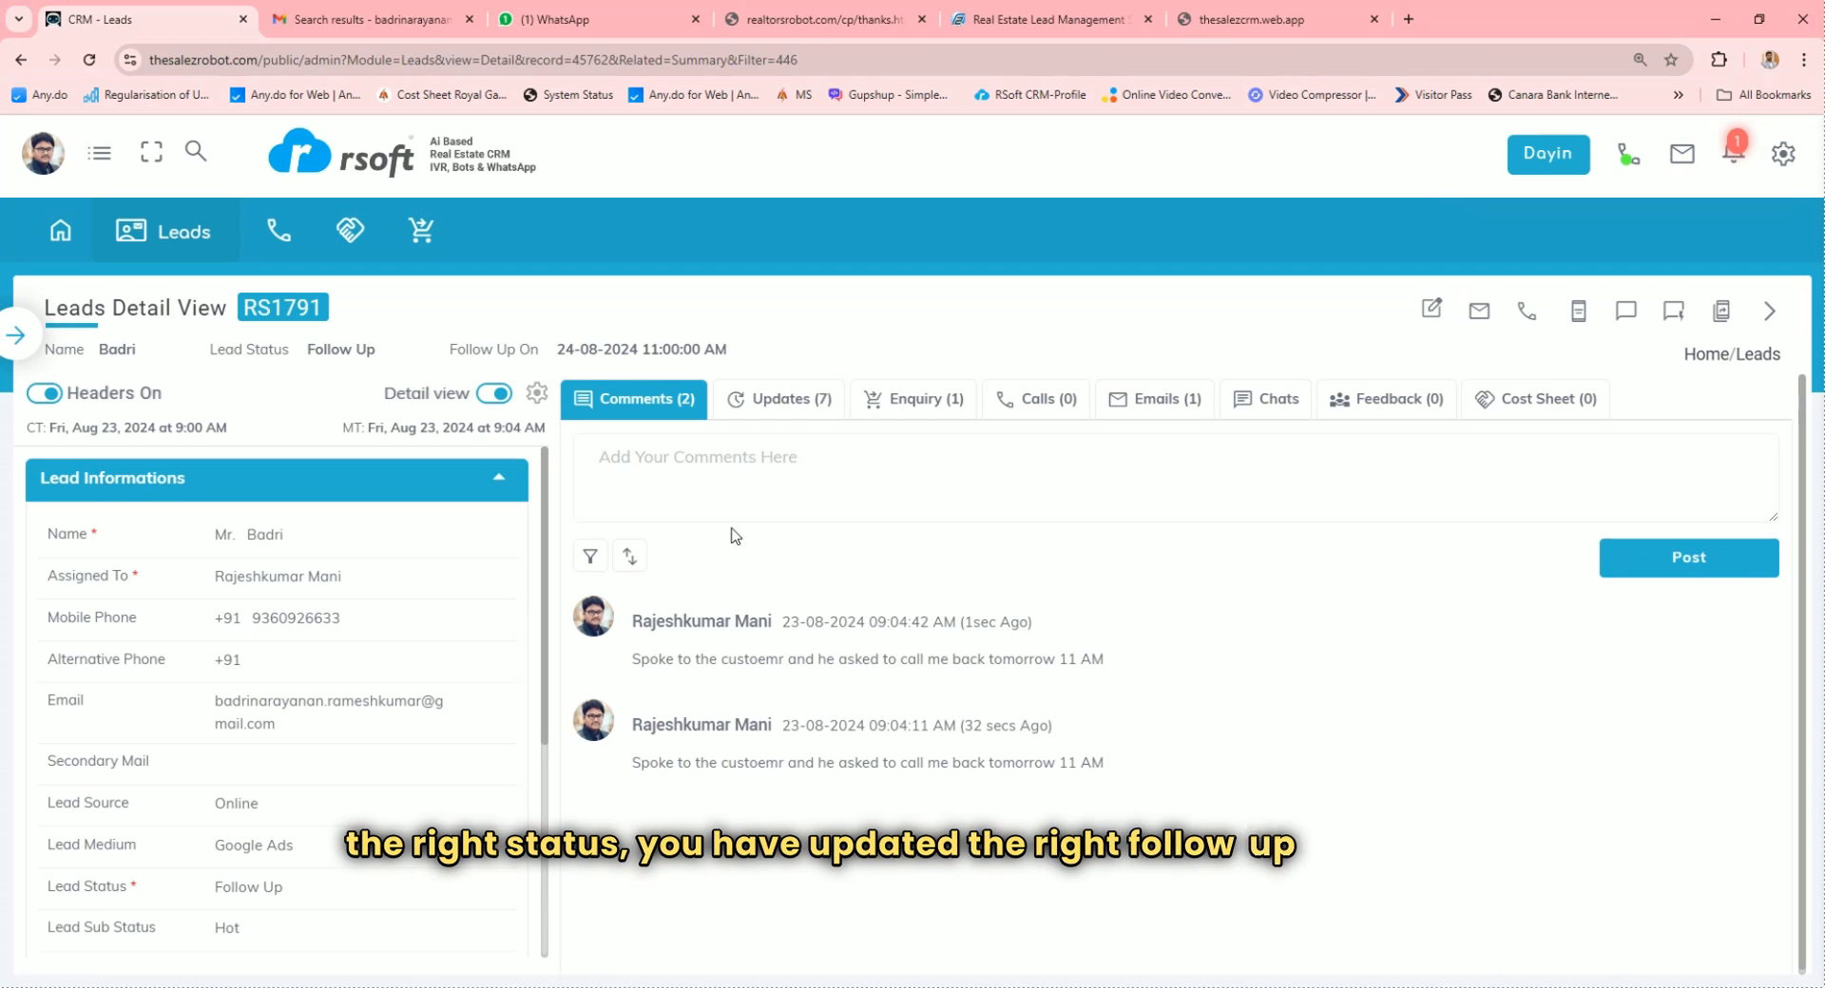
Review the lead's update history from the newest to the oldest entries and view its enquiry records
left_click(781, 404)
scroll(1175, 783, "down", 5)
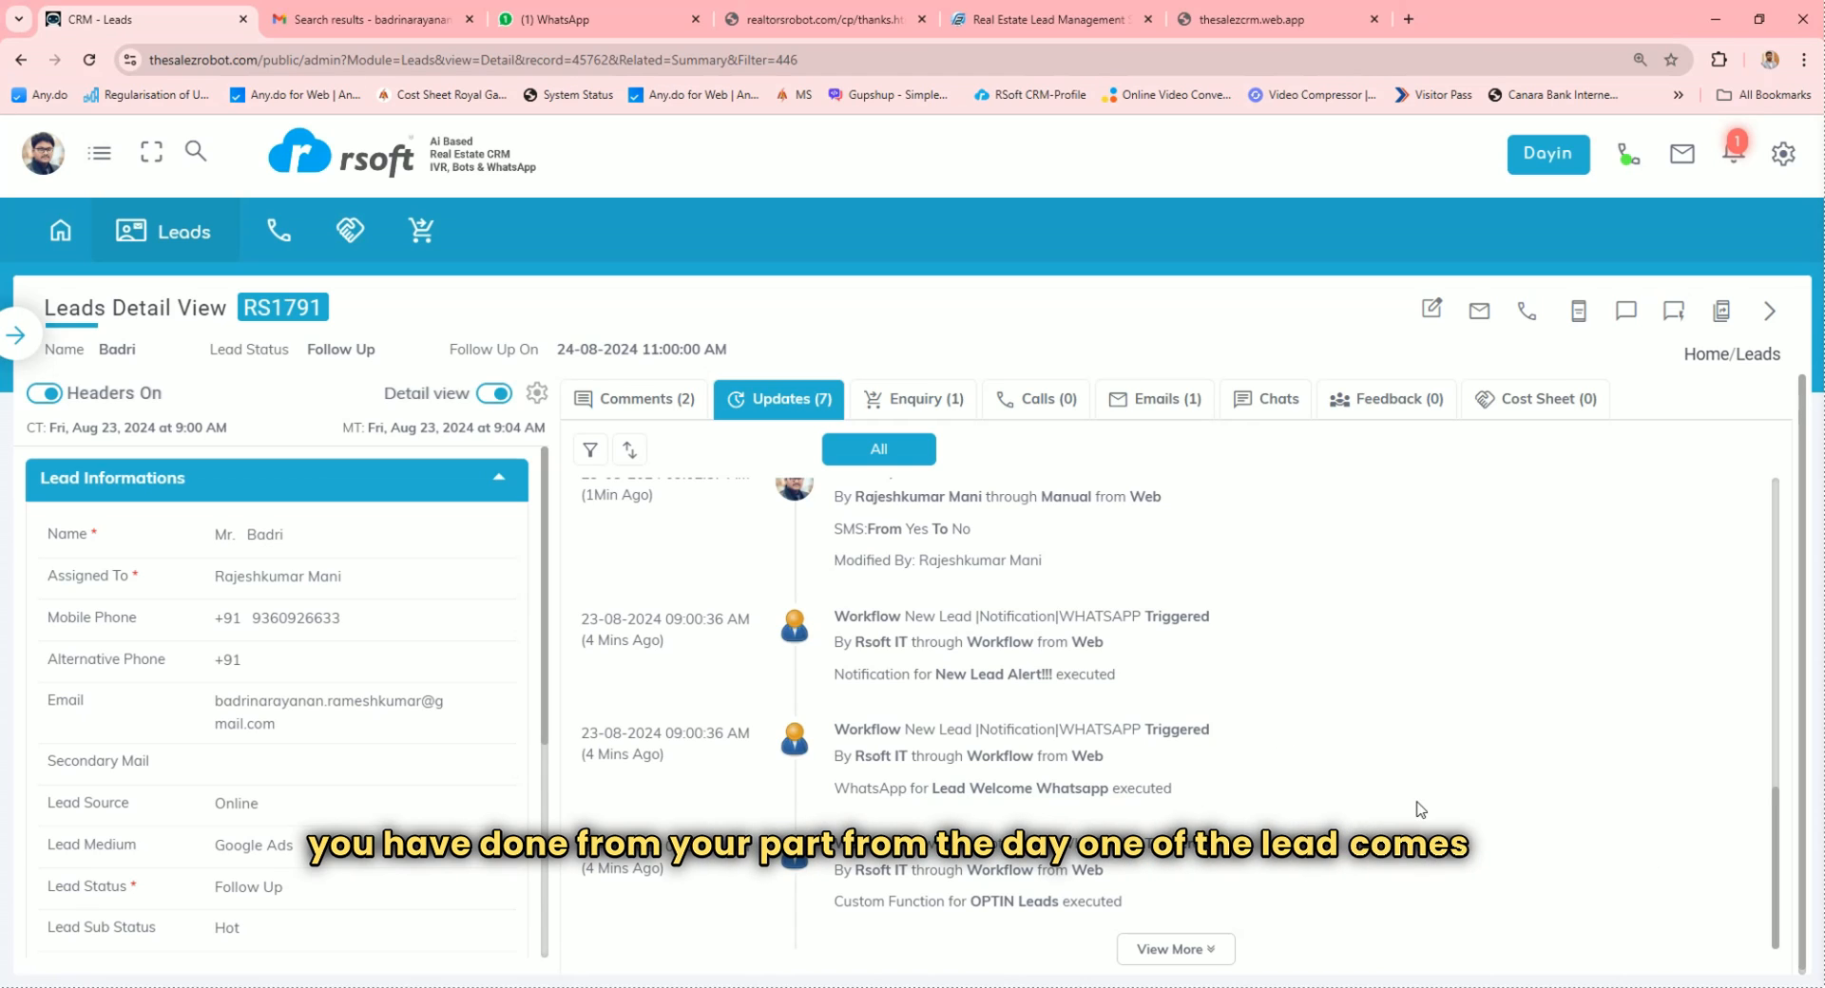
left_click_drag(1779, 896, 1780, 517)
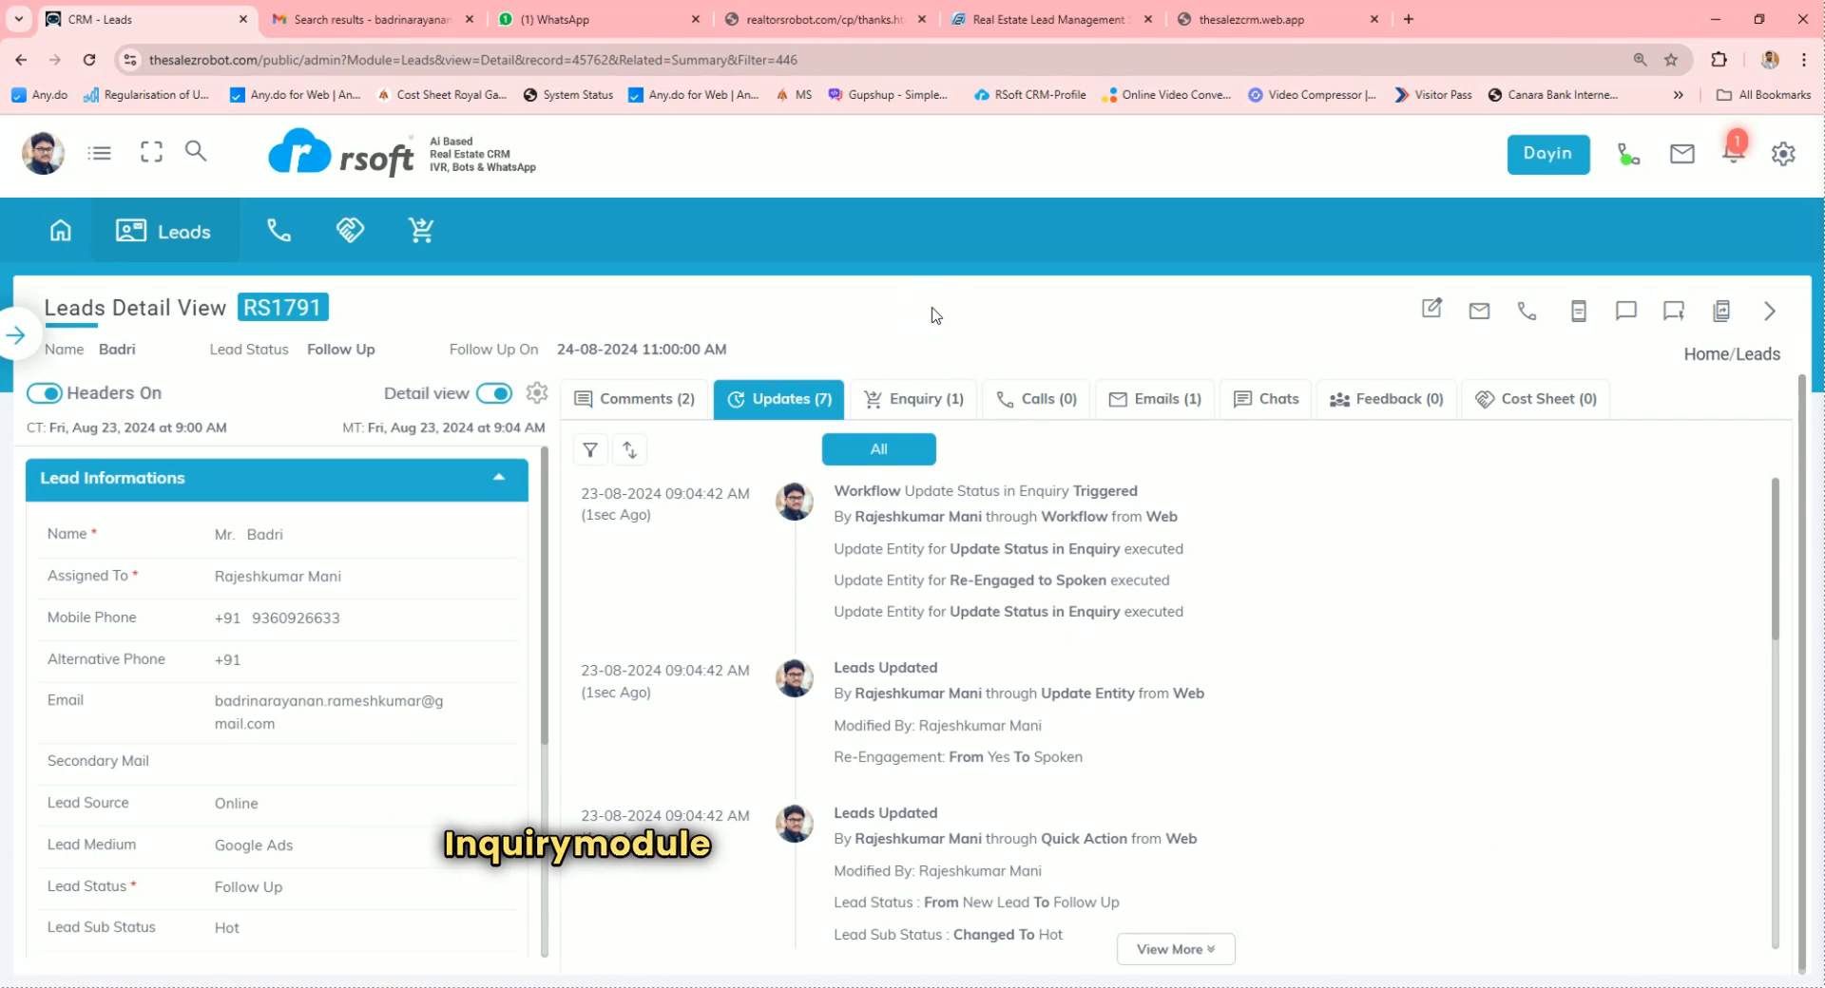
left_click(936, 415)
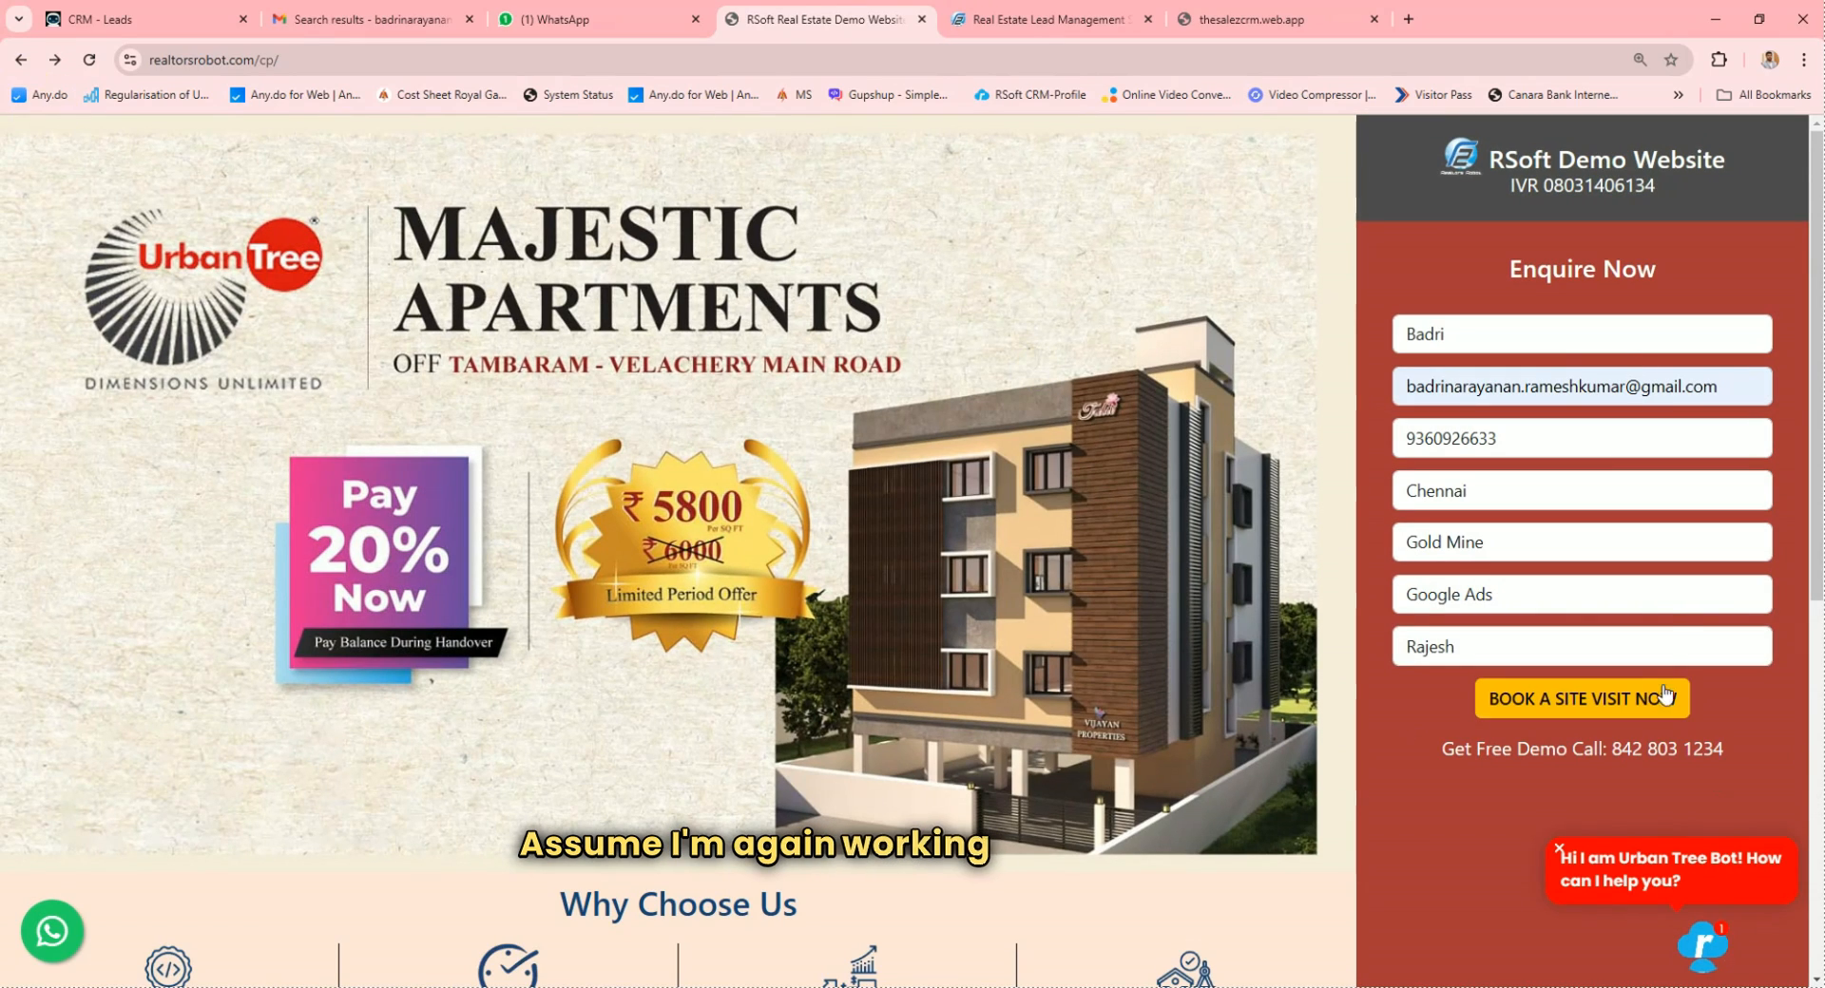
Change the medium to 99 Acres in the demo website's enquiry form and submit the site visit request
left_click(1646, 591)
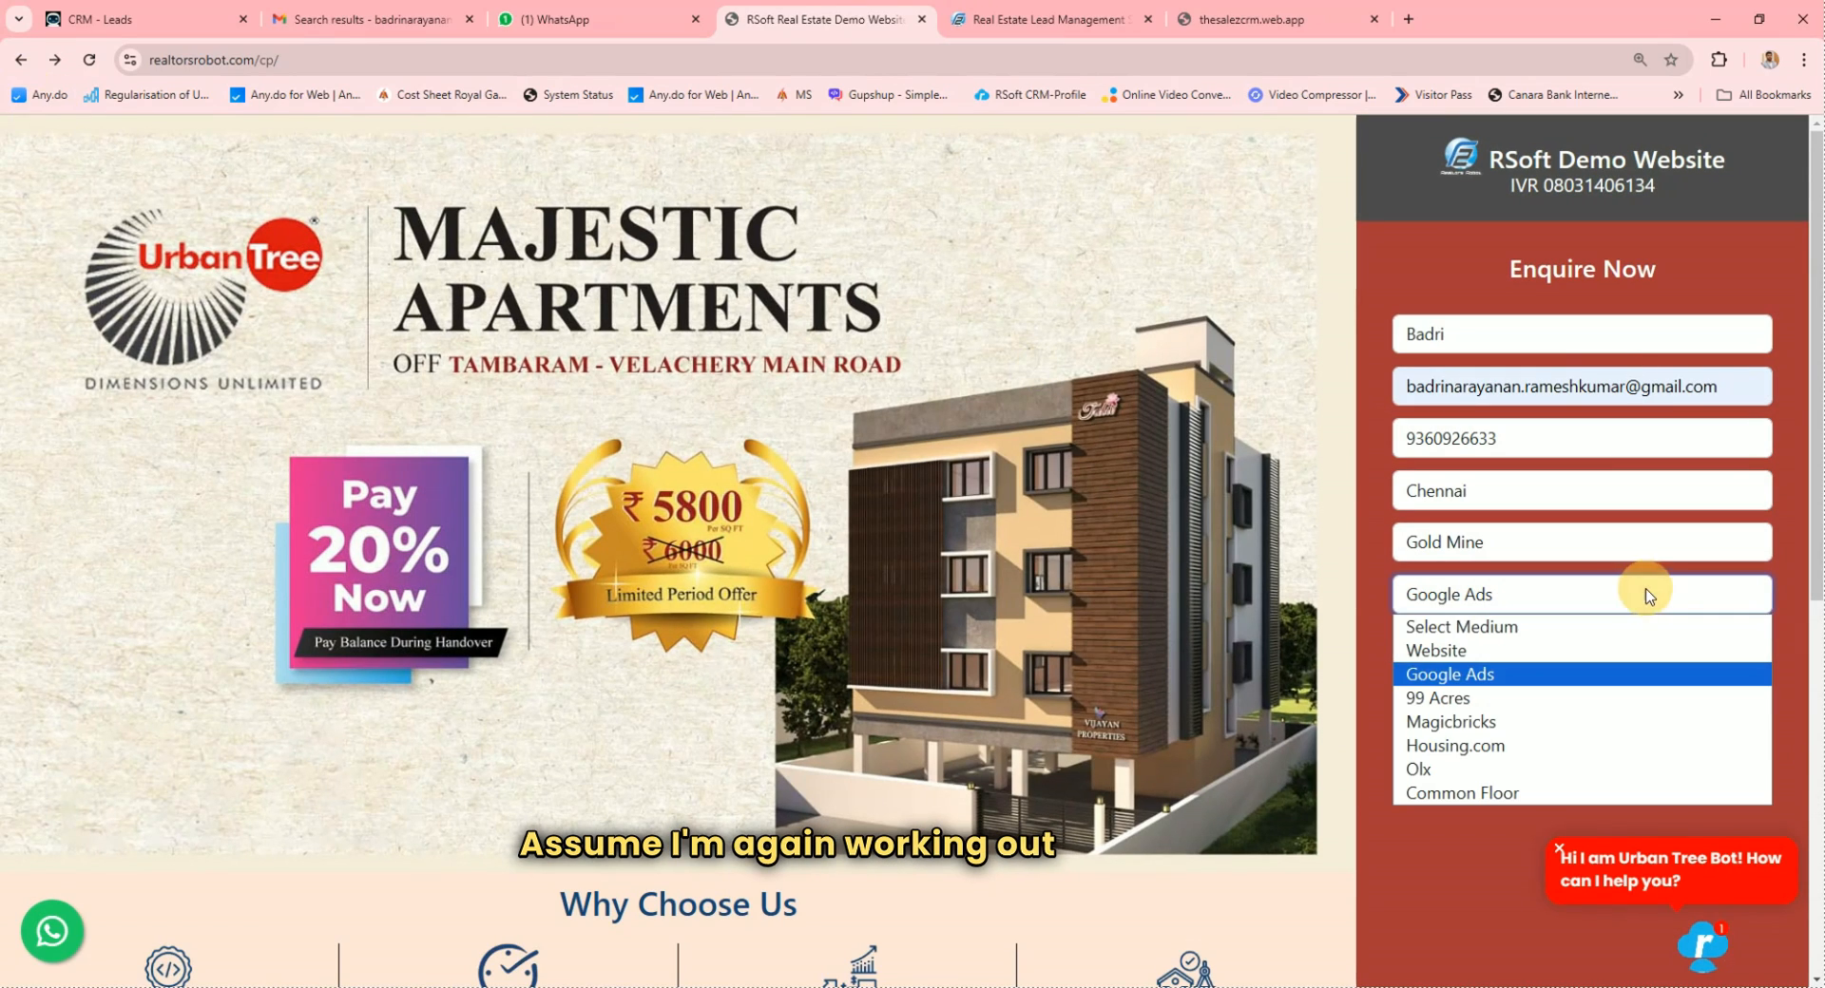
left_click(1495, 698)
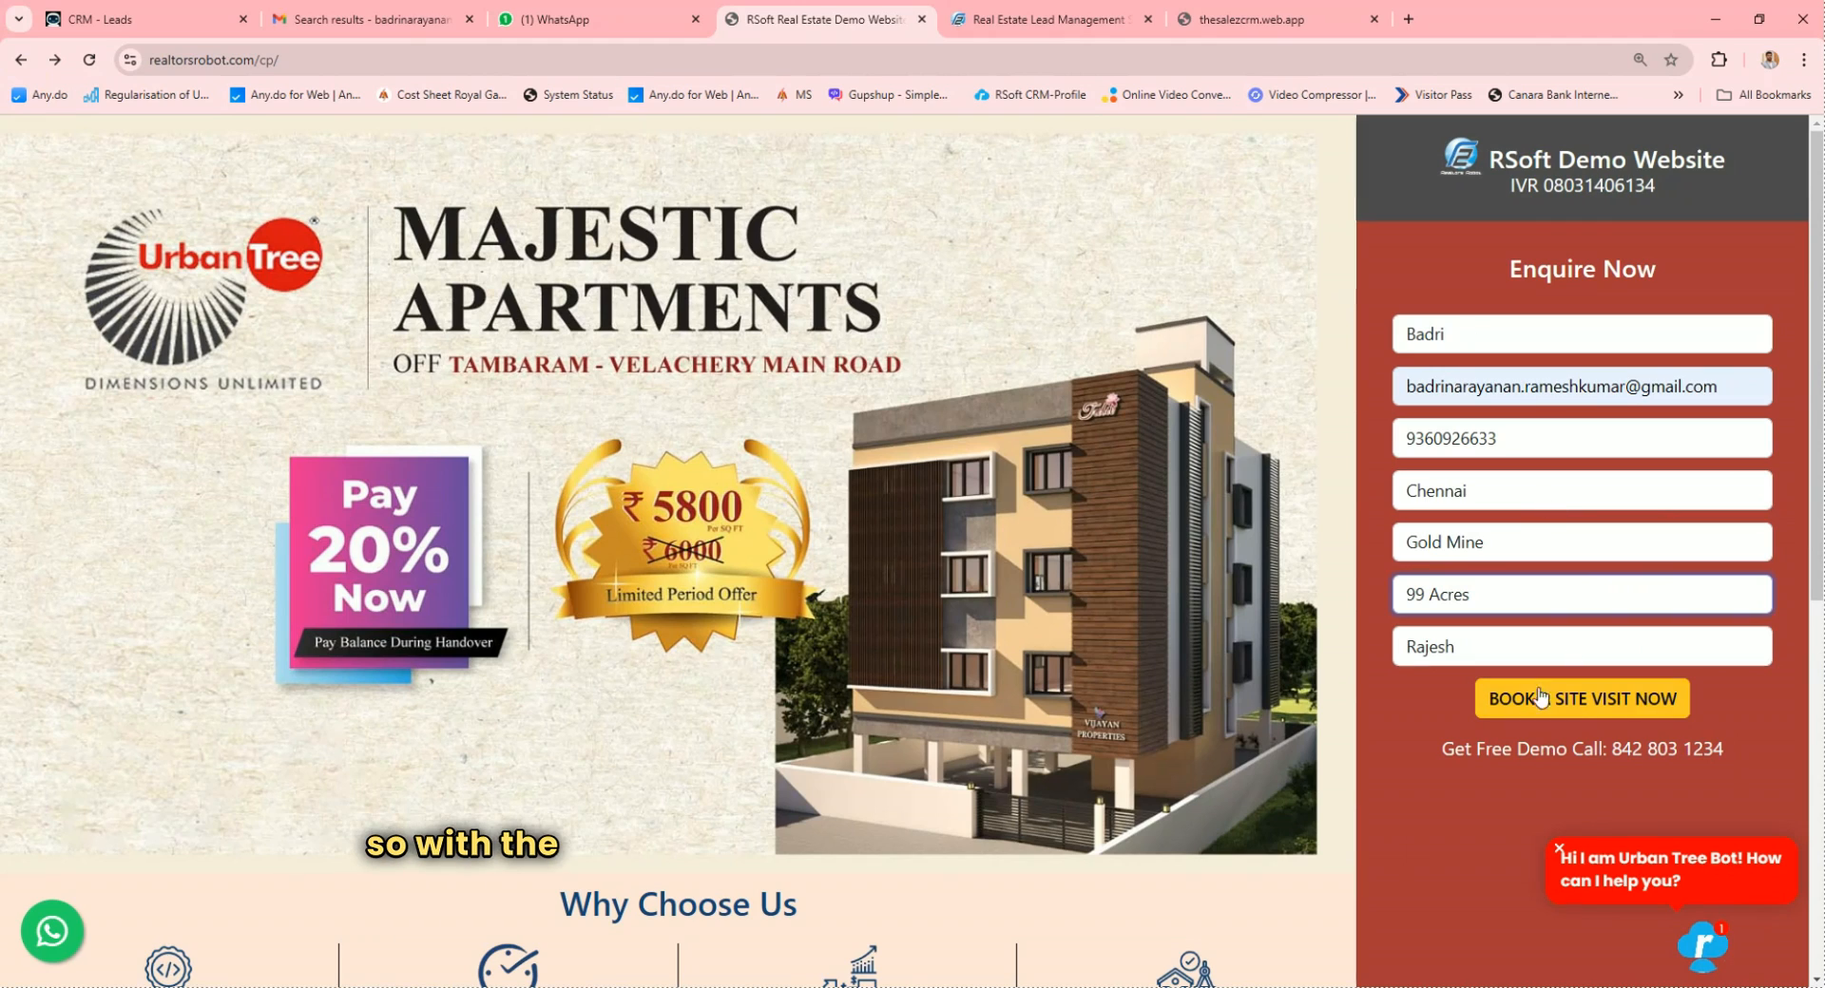
left_click(1616, 704)
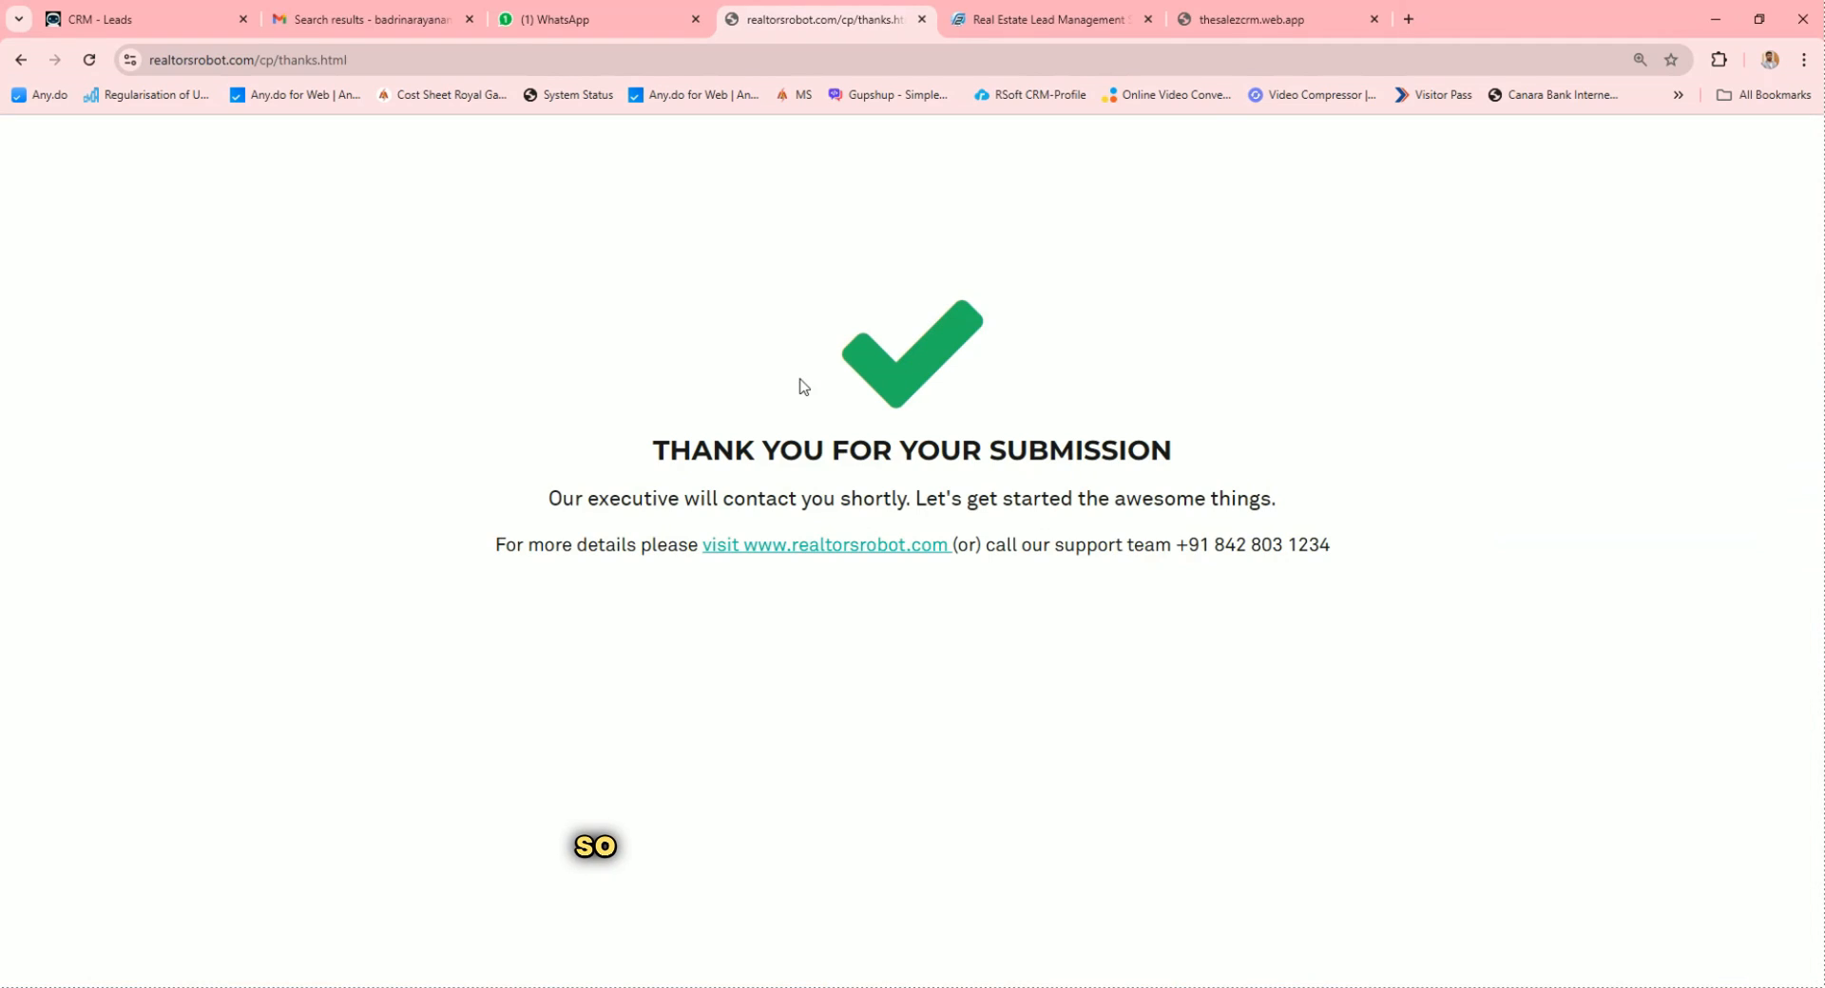
Reload the lead in the CRM and examine the medium, status and converted status of its enquiries
left_click(115, 19)
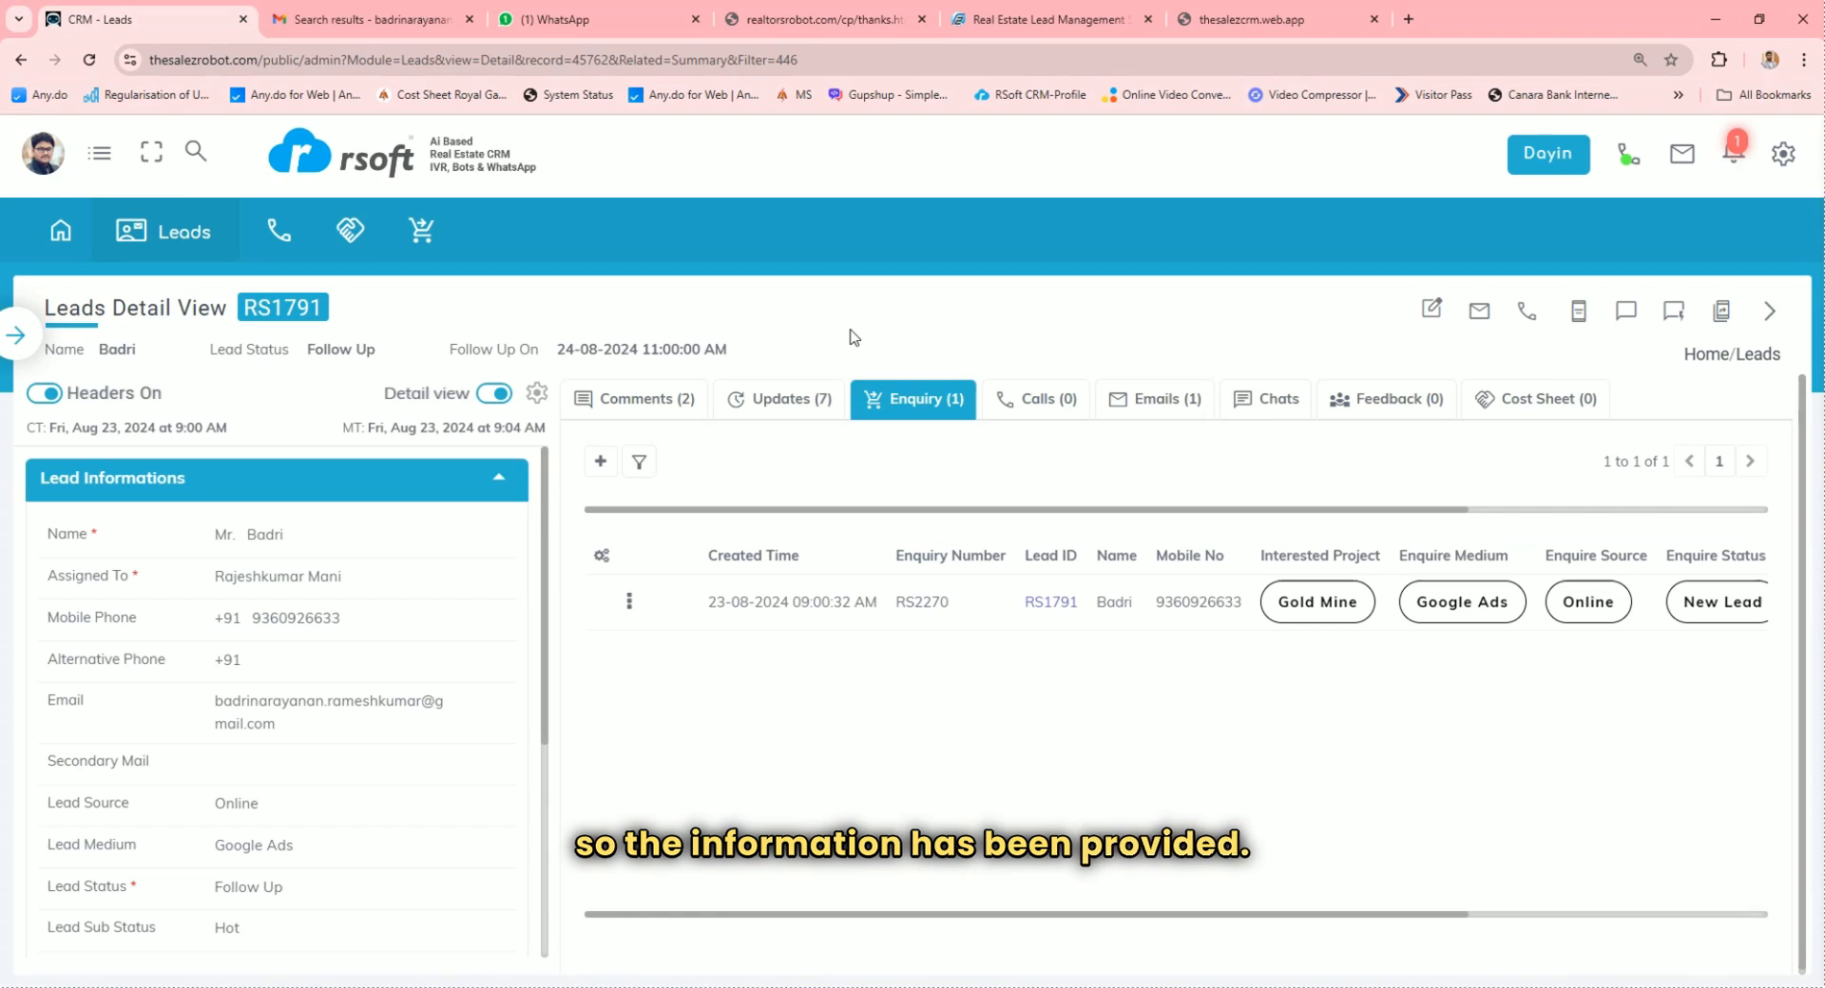
left_click(89, 59)
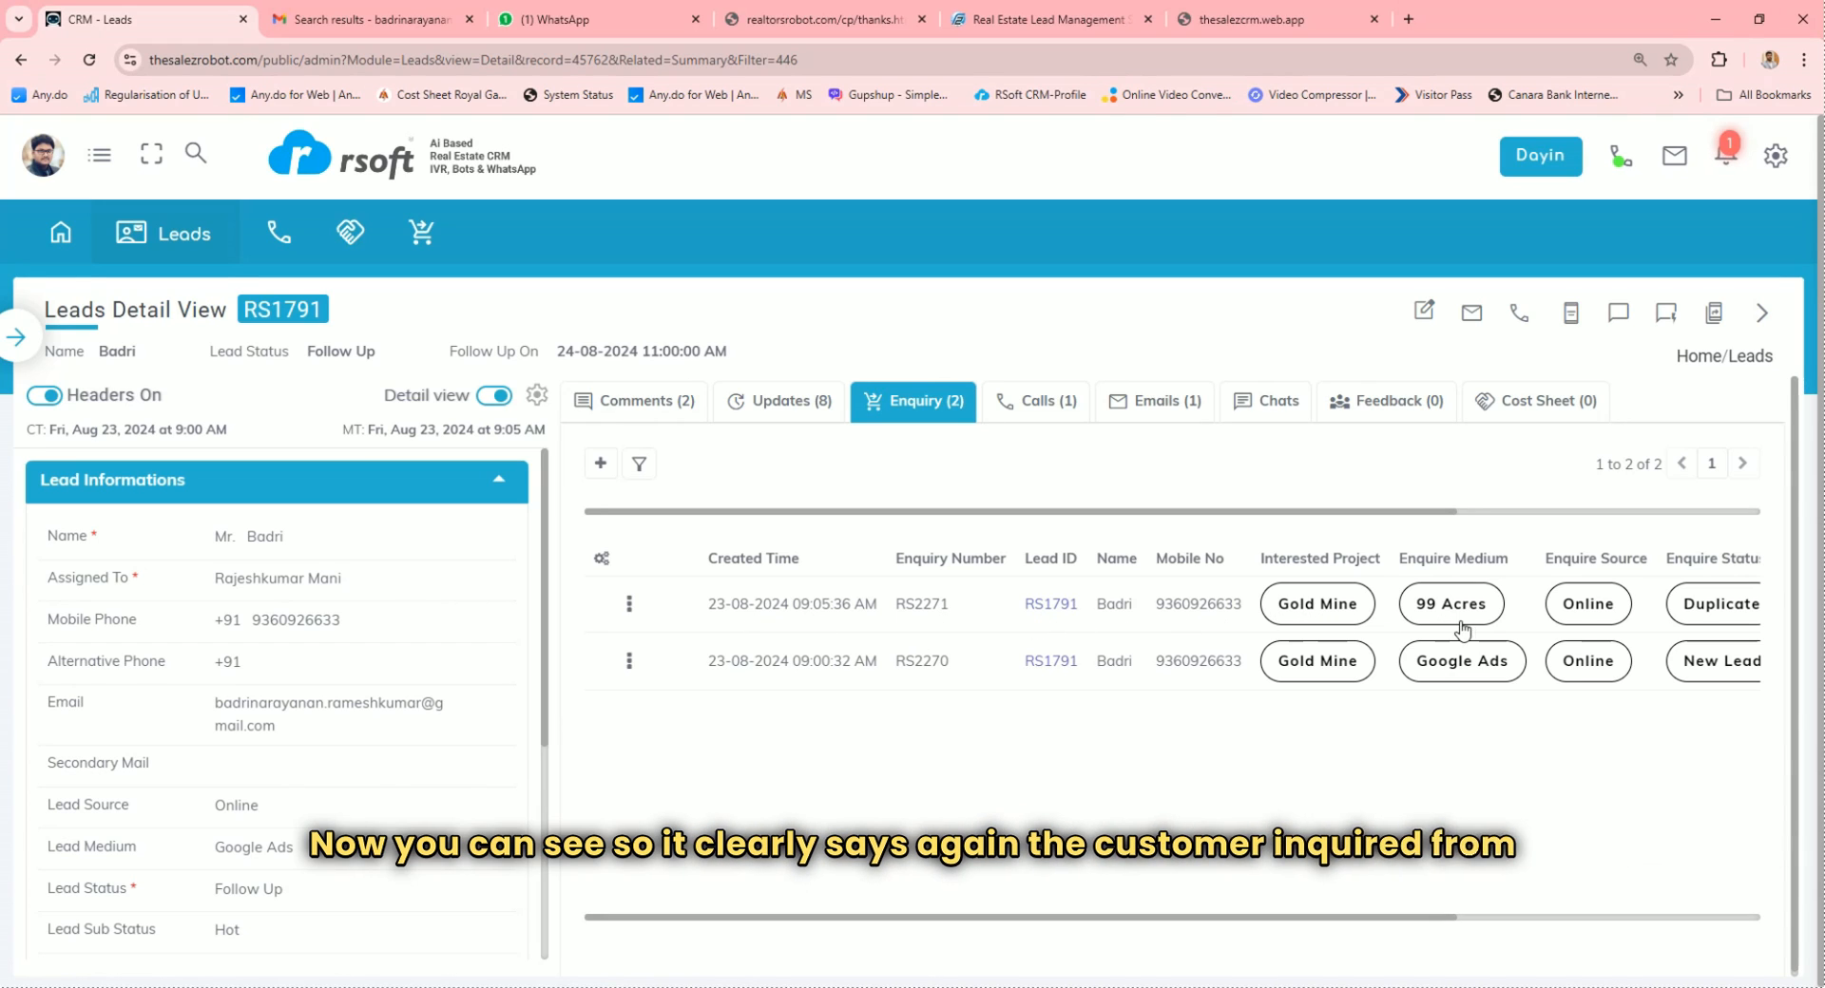
left_click_drag(1490, 917, 1820, 917)
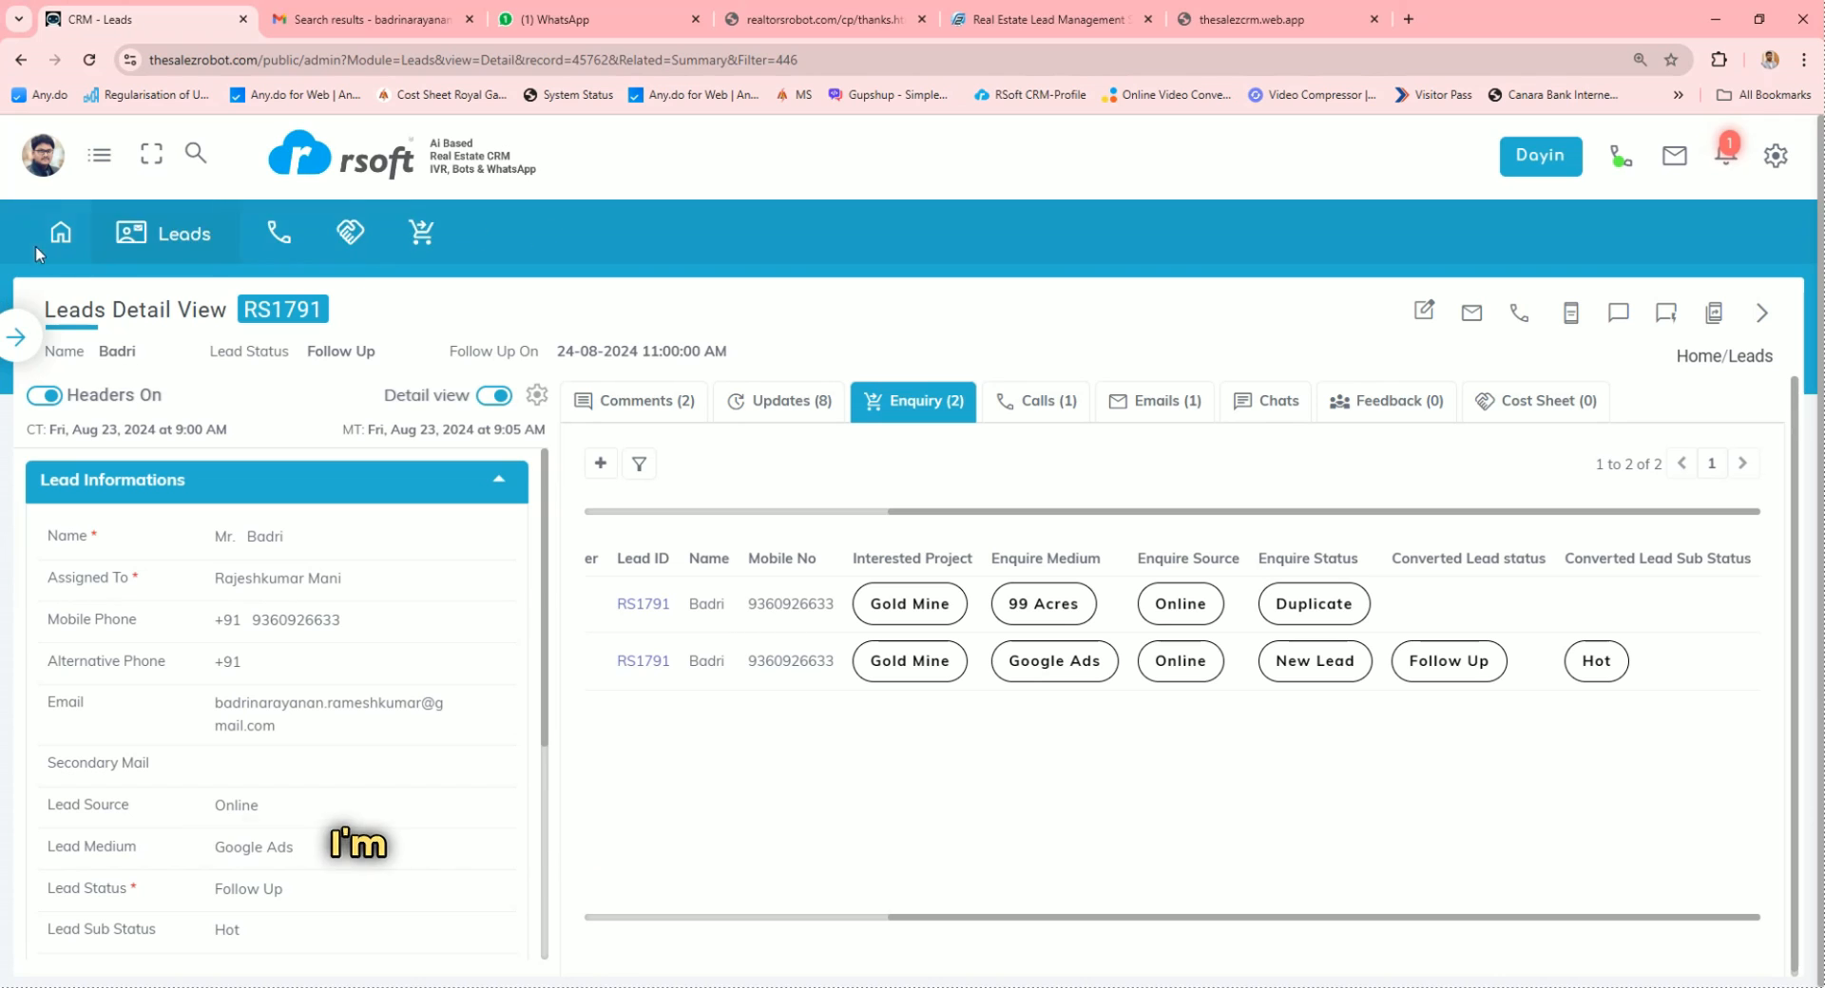
Open the CRM dashboard in a separate tab and check the Re Engaged card
right_click(61, 238)
left_click(152, 251)
left_click(328, 20)
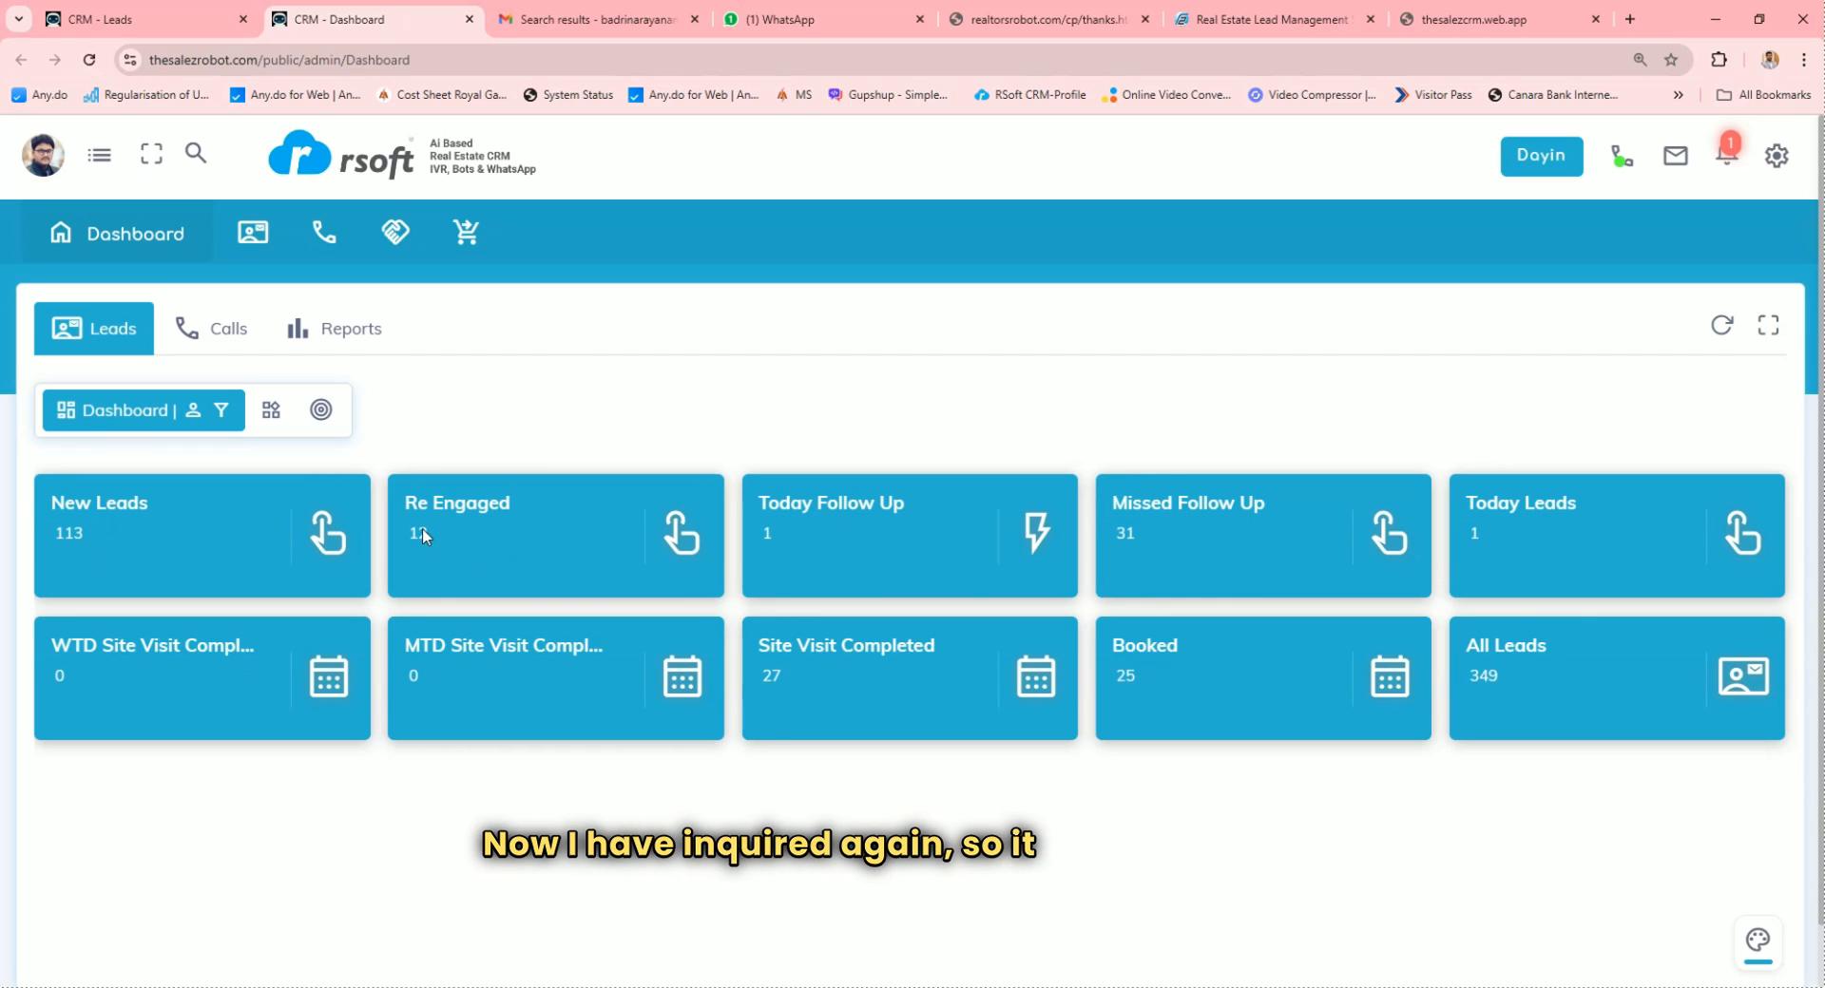
Save another Quick Action on the lead, and refresh the dashboard to check the Re Engaged card again
left_click(178, 11)
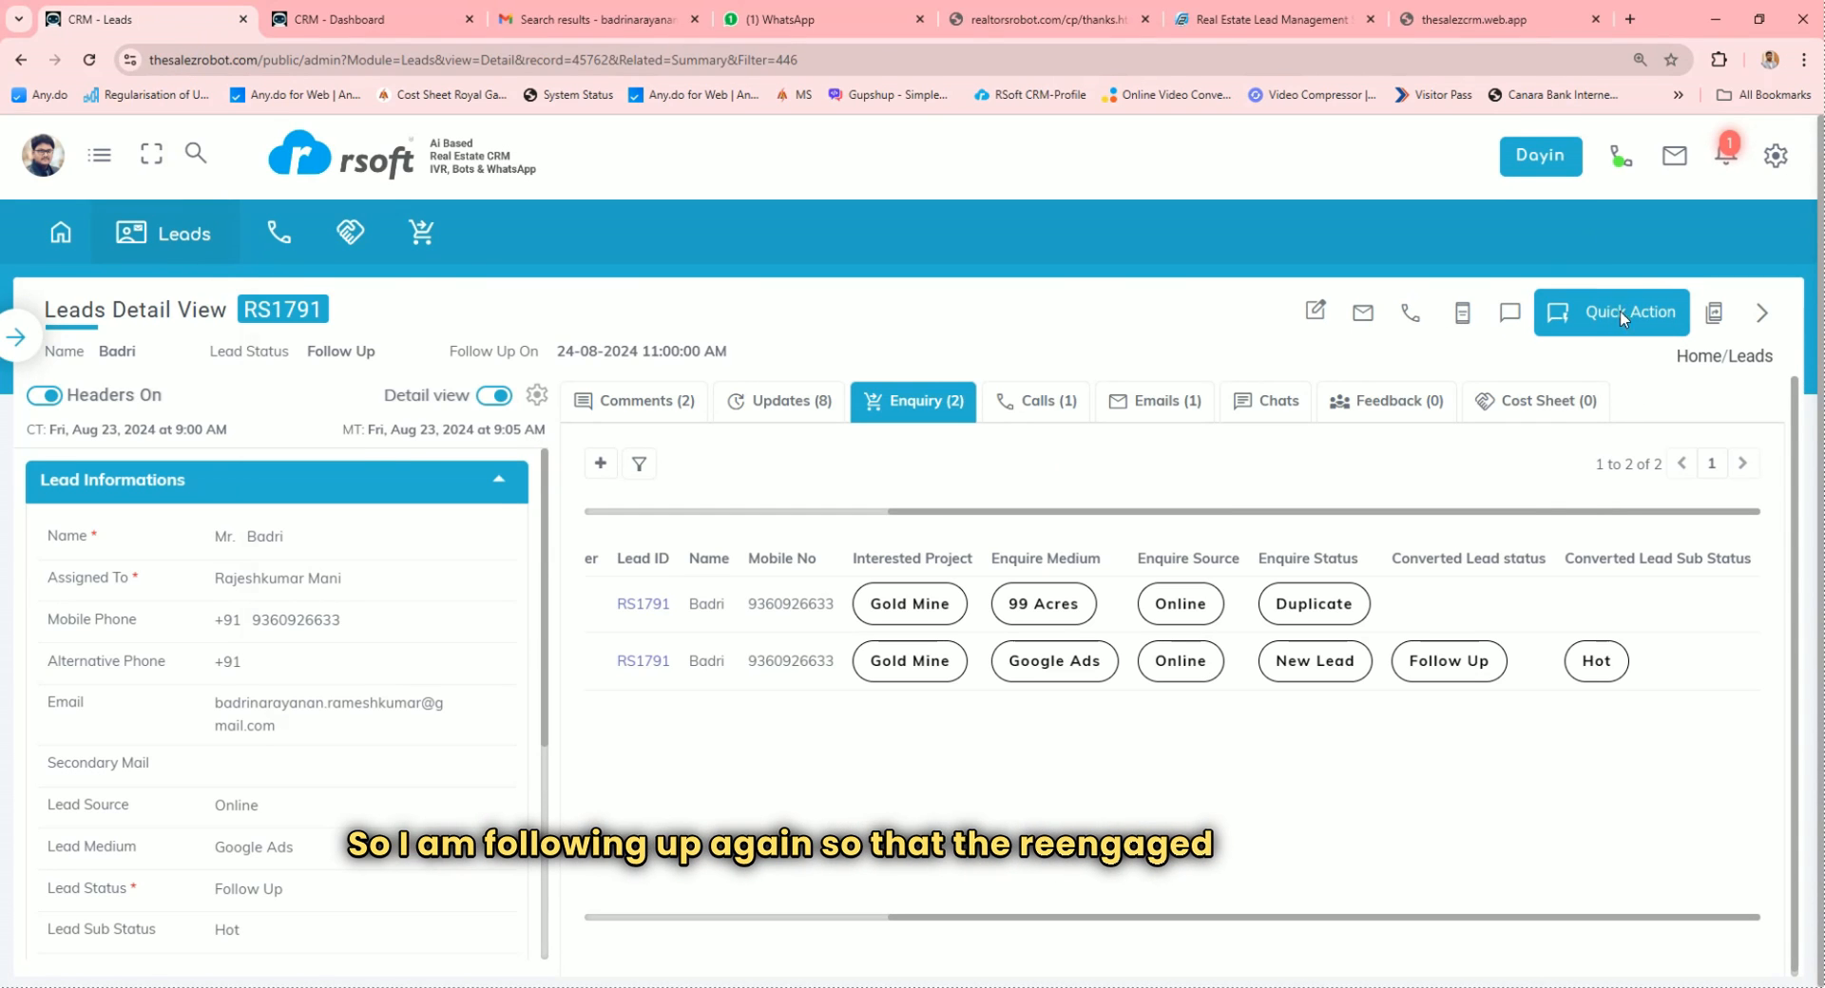
left_click(1621, 316)
left_click(1449, 641)
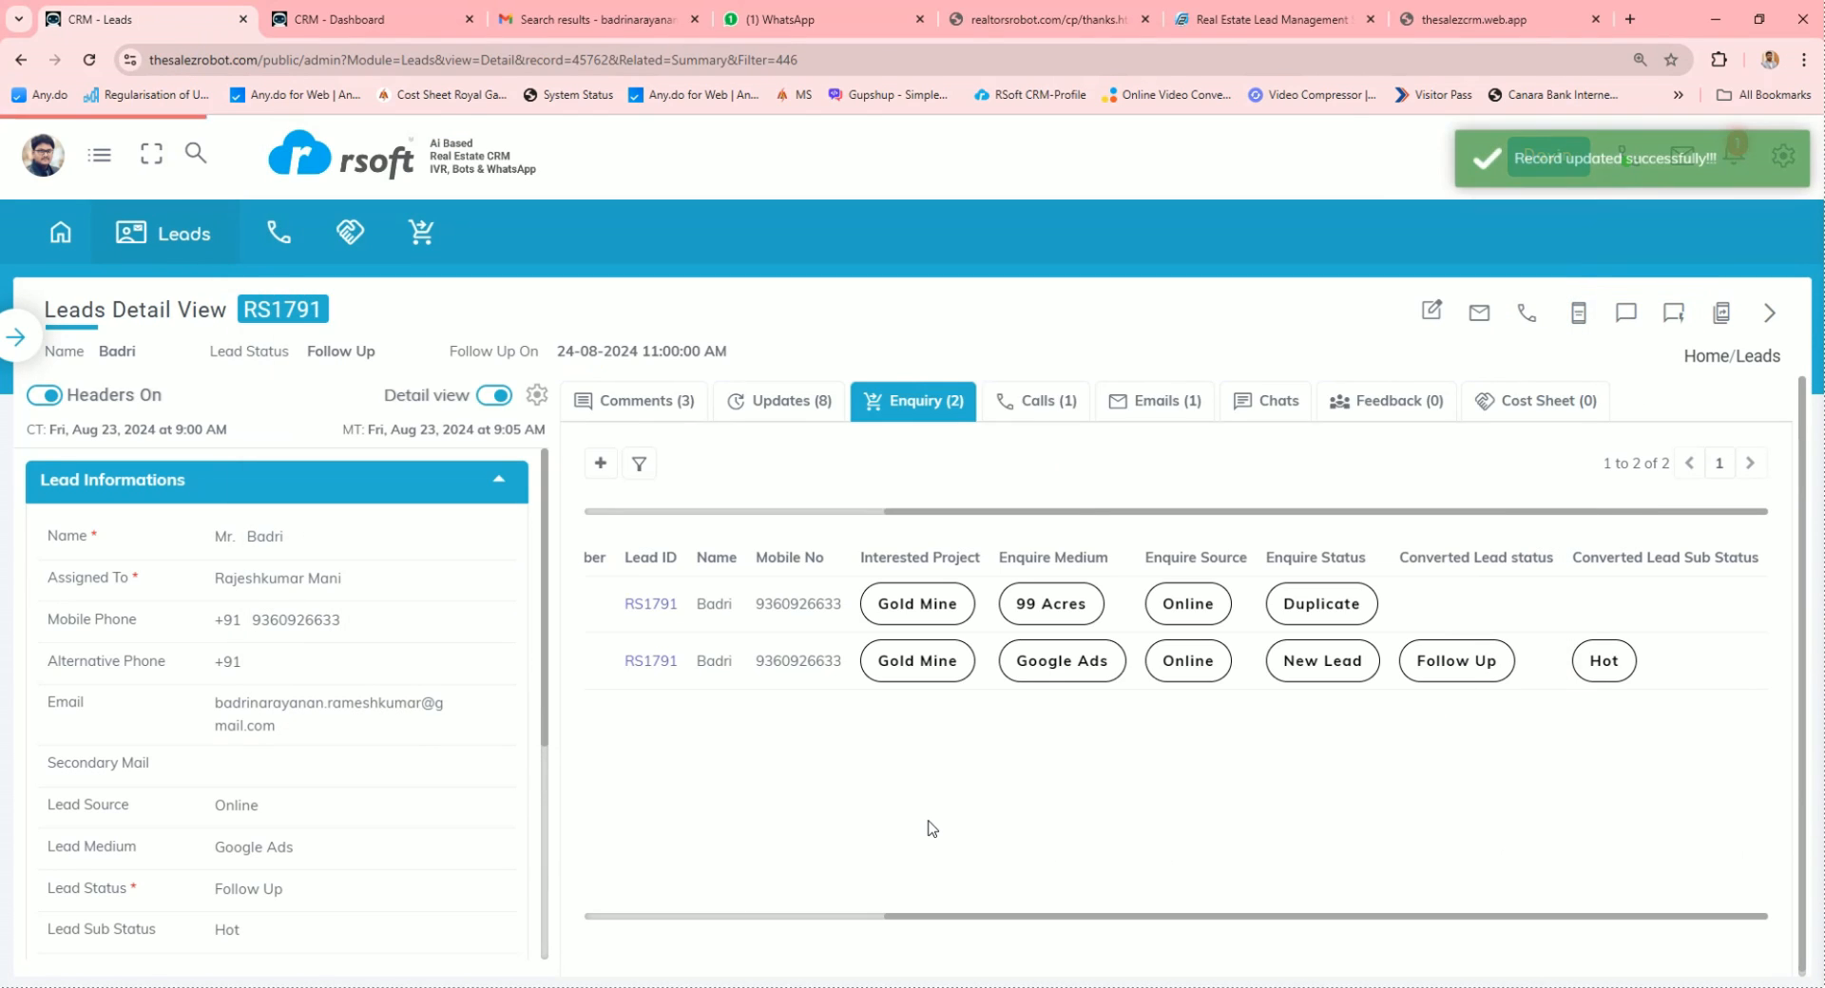
key("ctrl+Tab")
key("F5")
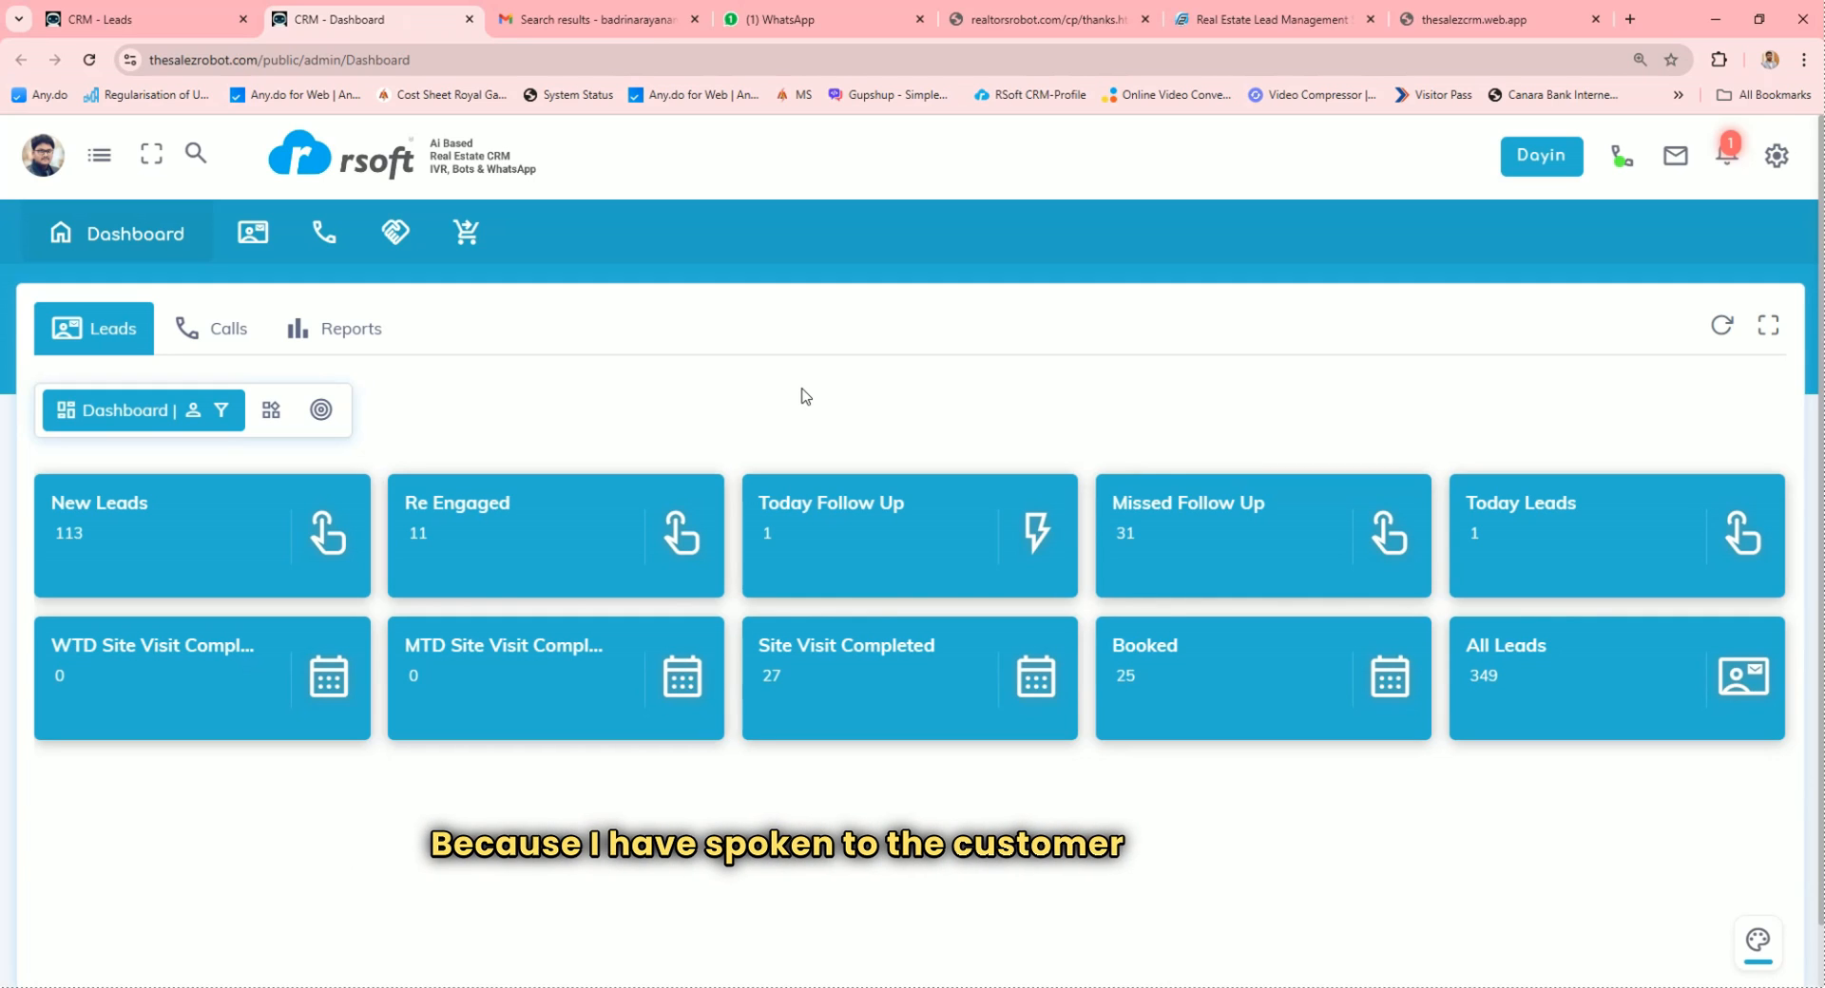
Play the recording of the lead's outbound call from its call log and close the player
key("ctrl+shift+Tab")
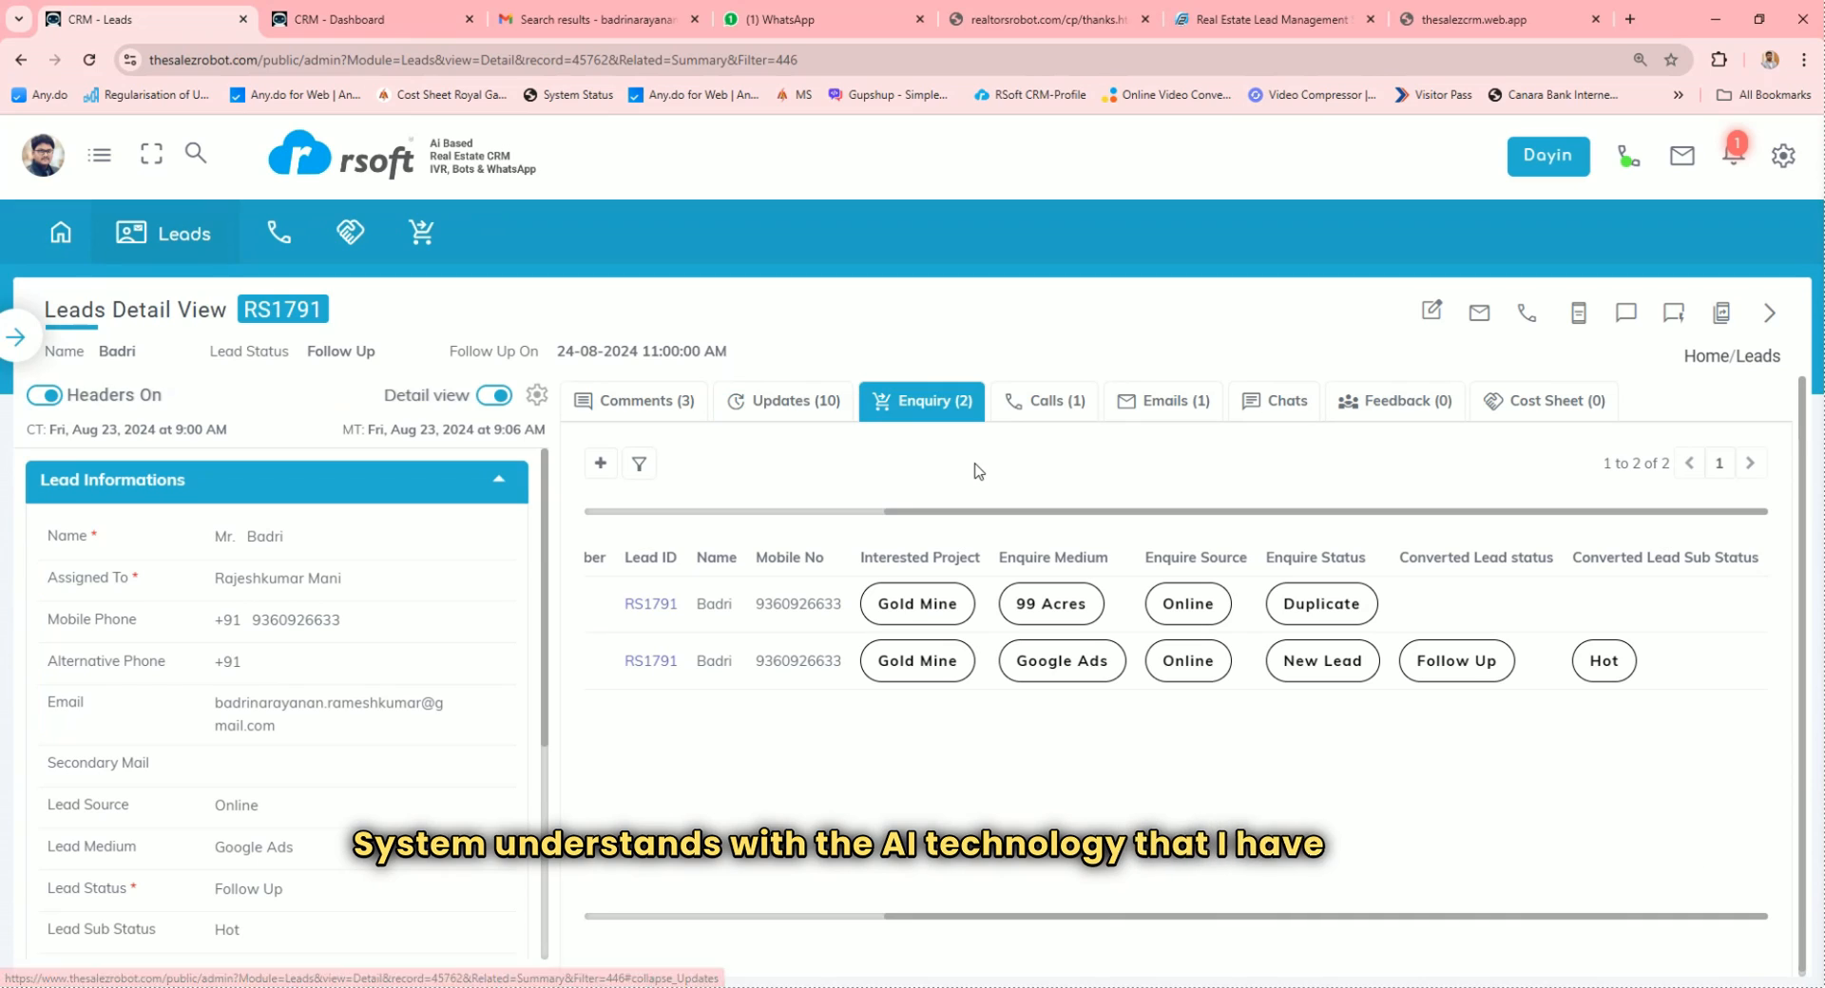
left_click(1030, 400)
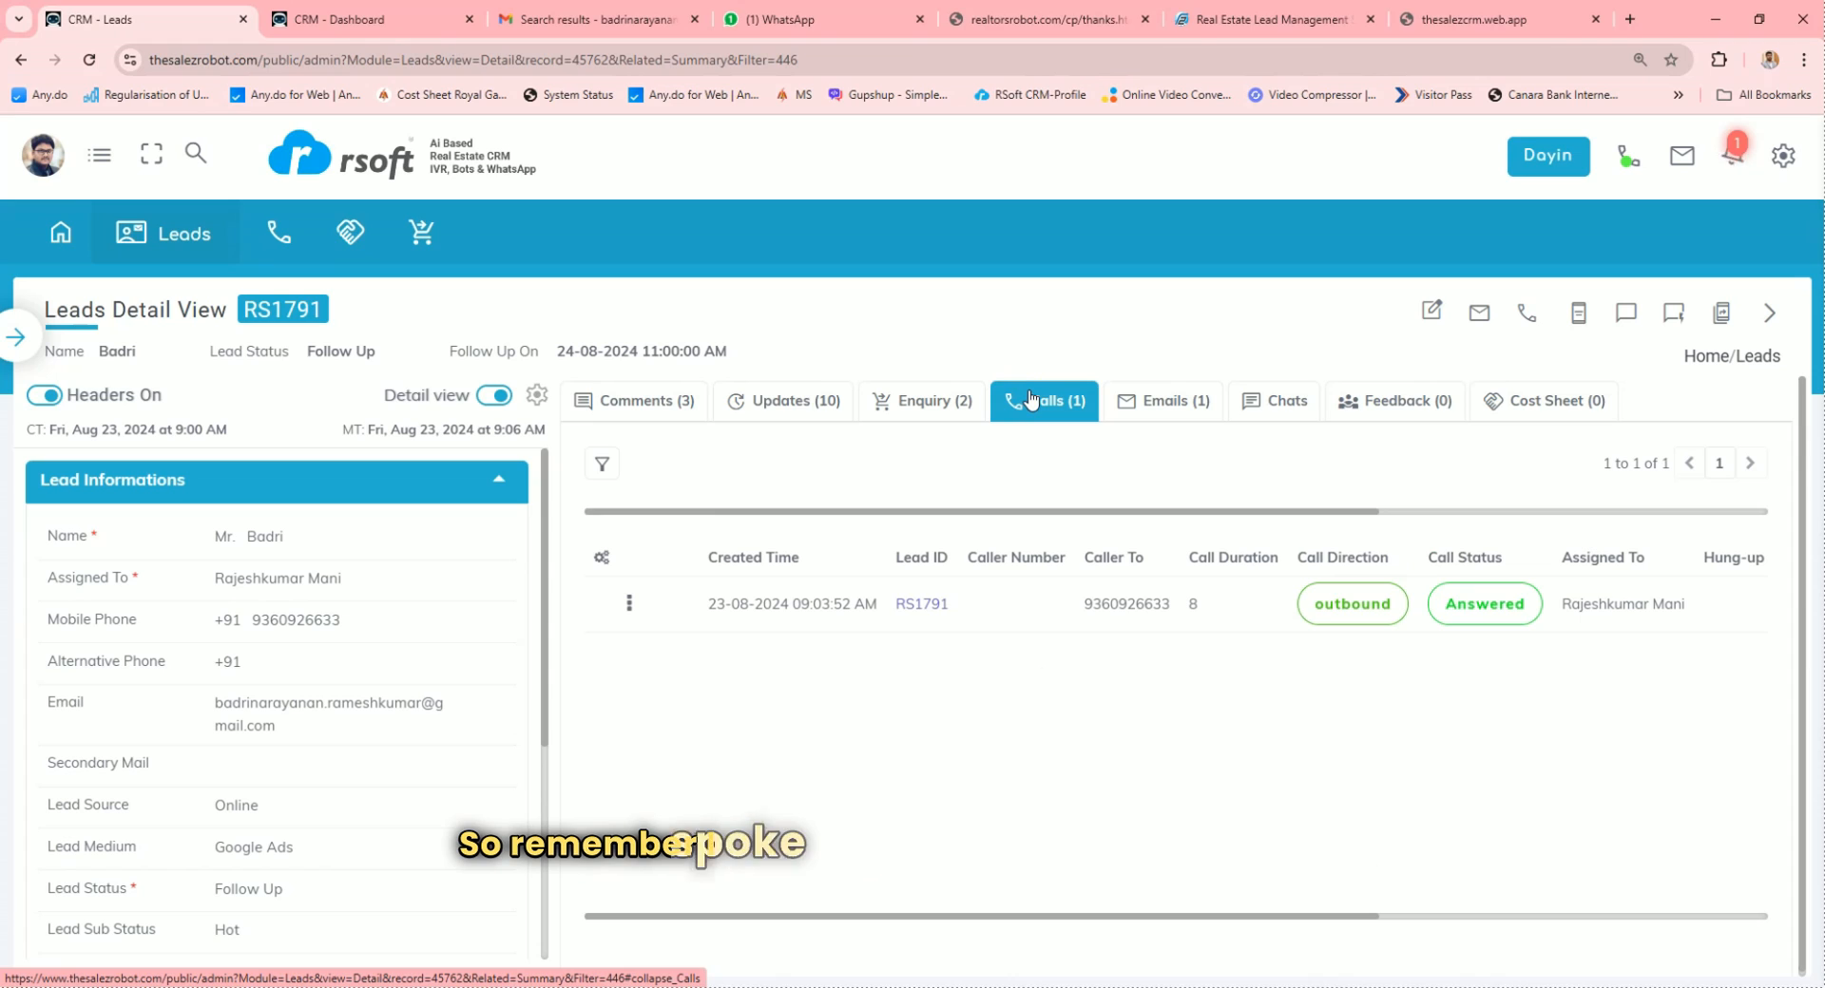
left_click(627, 609)
left_click(646, 711)
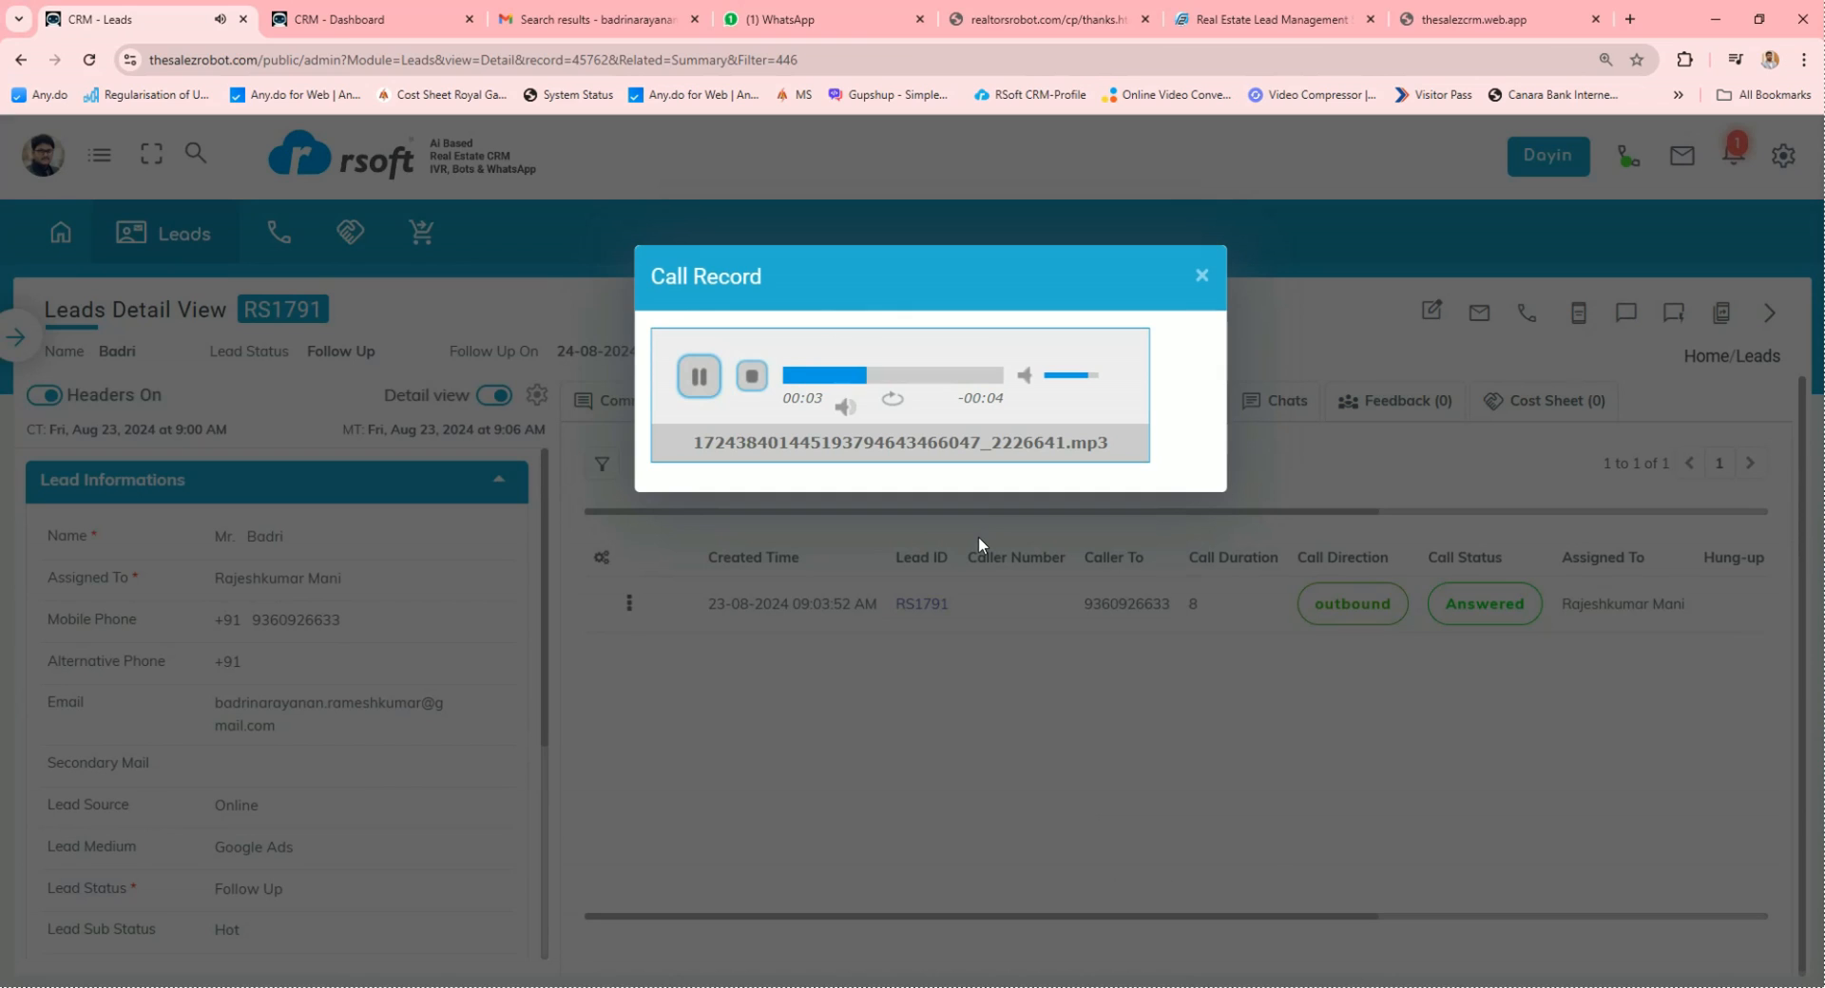
left_click(1202, 276)
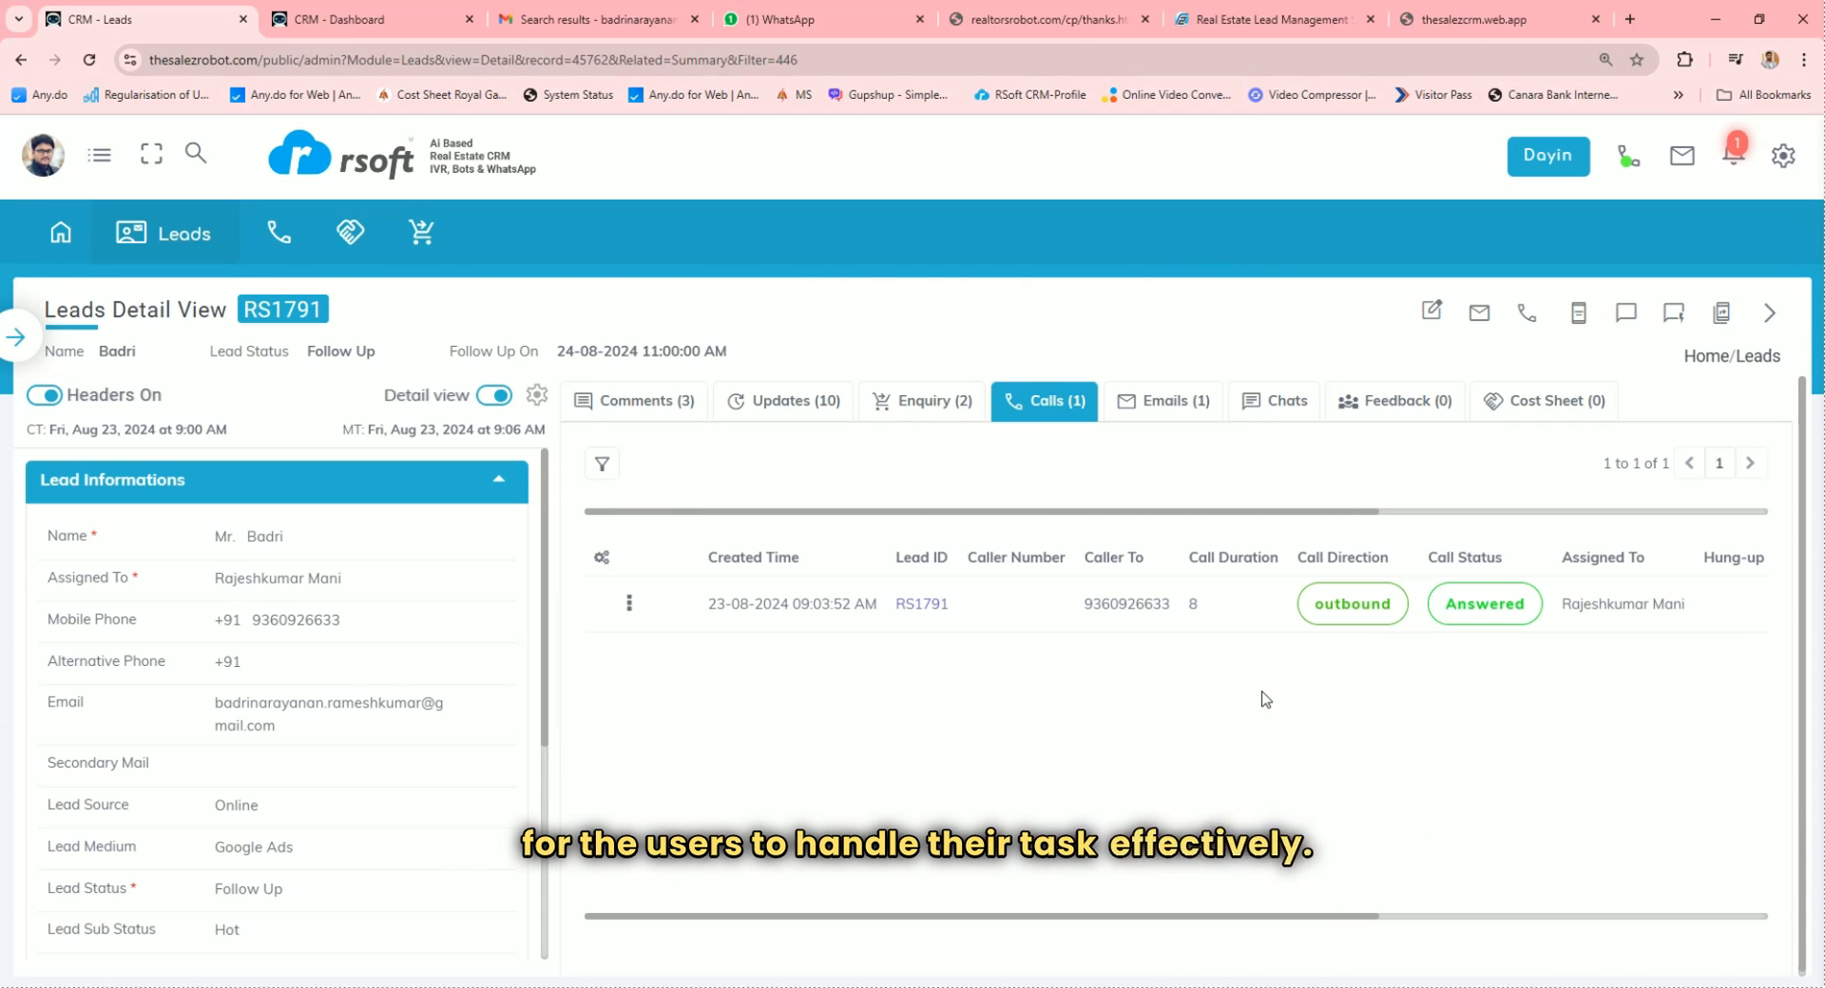
Read the Welcome email in Gmail and check its tracking record among the lead's emails in the CRM
left_click(1155, 407)
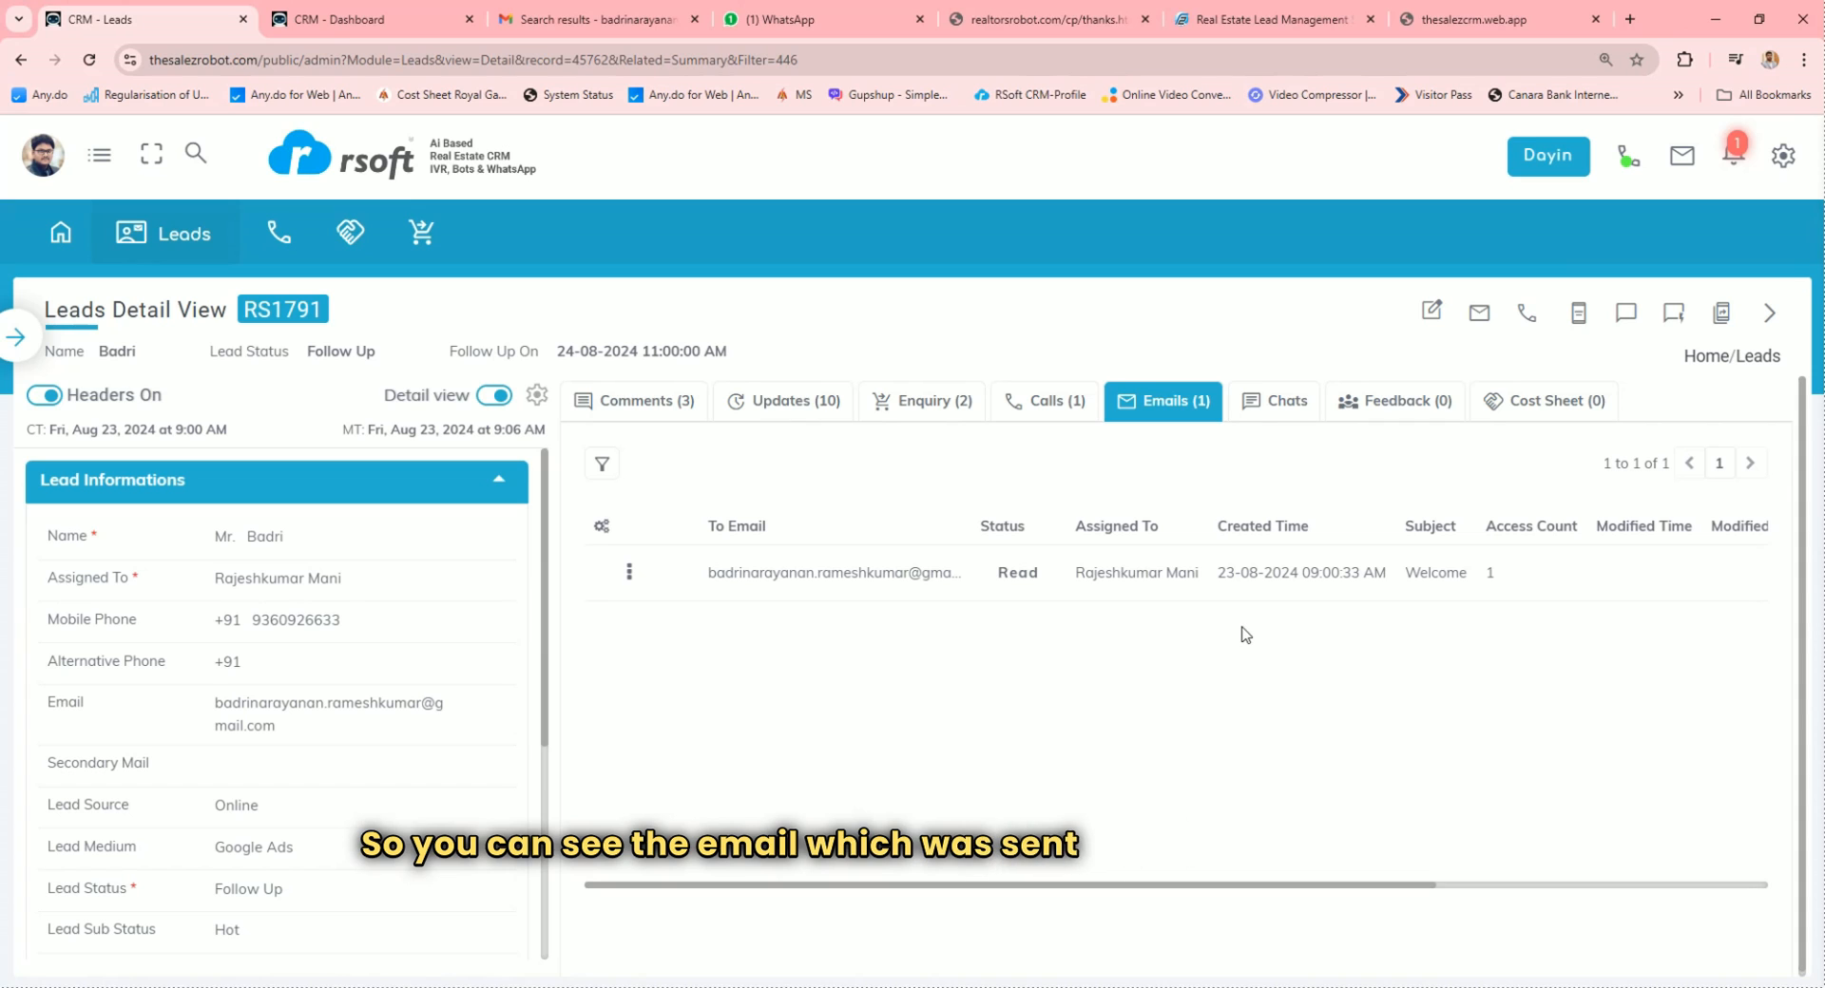
left_click(608, 17)
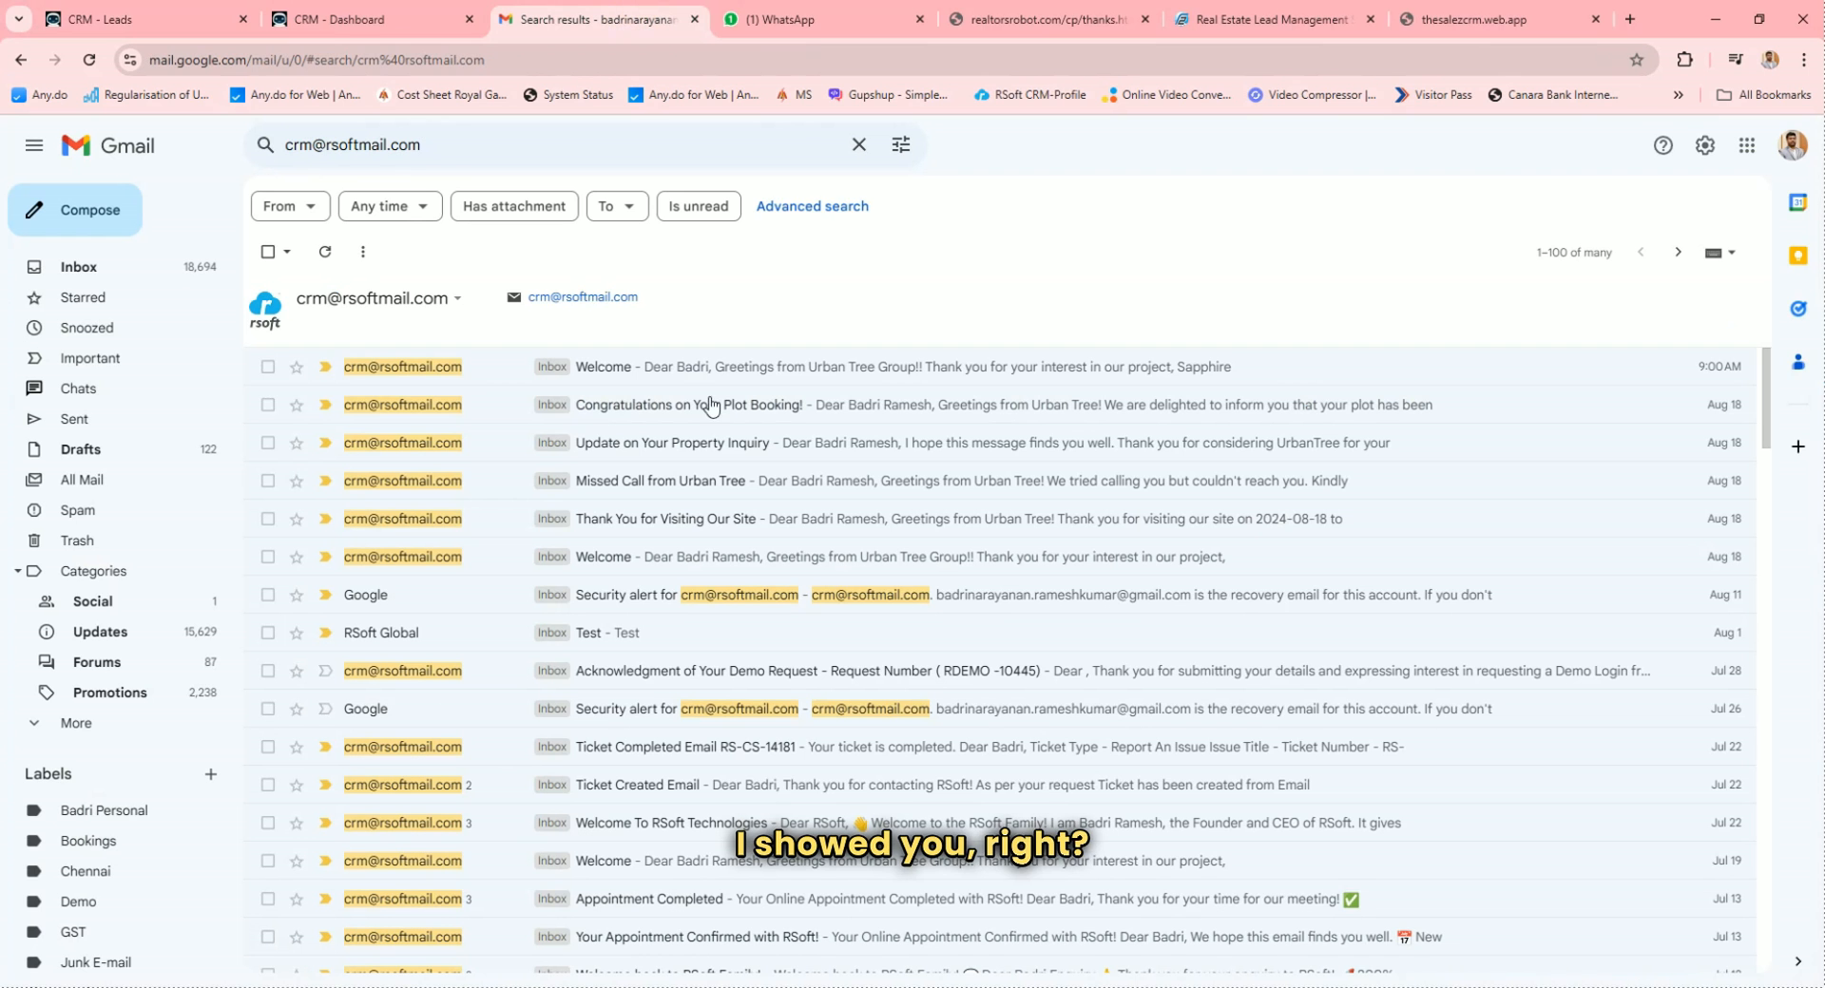
left_click(773, 367)
key("ctrl+1")
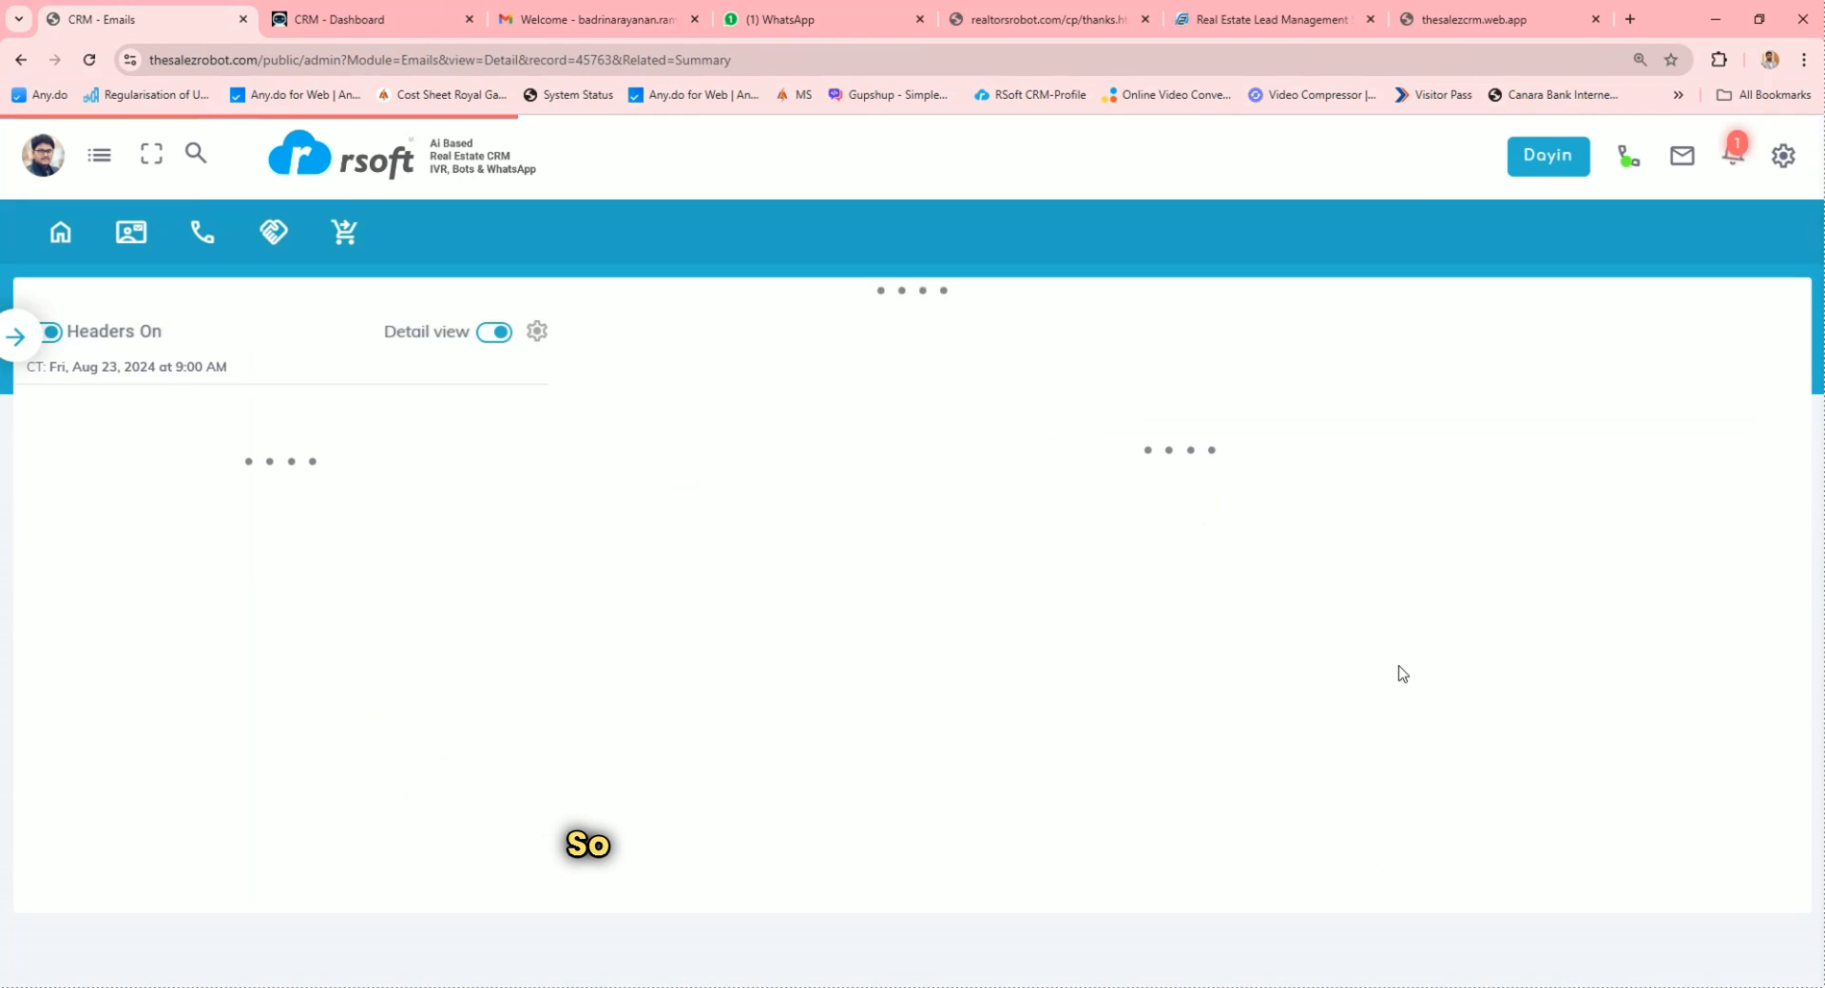
left_click(19, 59)
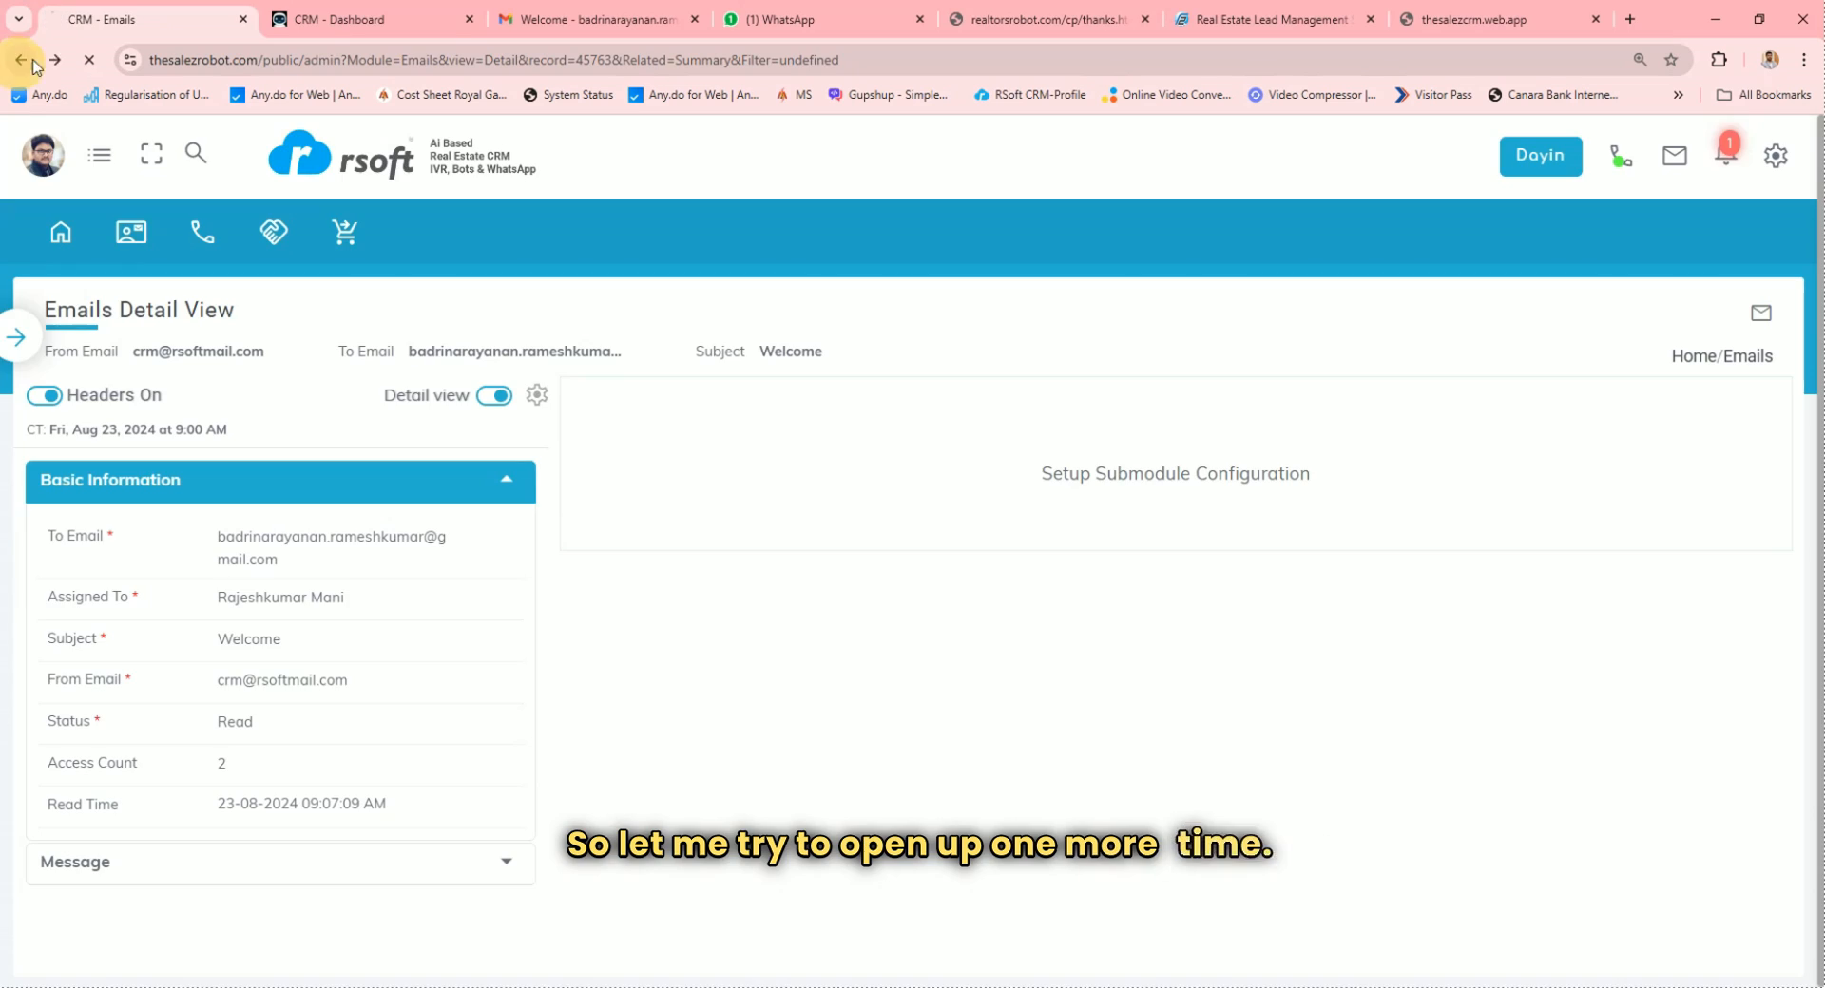
Return to Gmail and reopen the Welcome email from the inbox
left_click(575, 21)
left_click(269, 198)
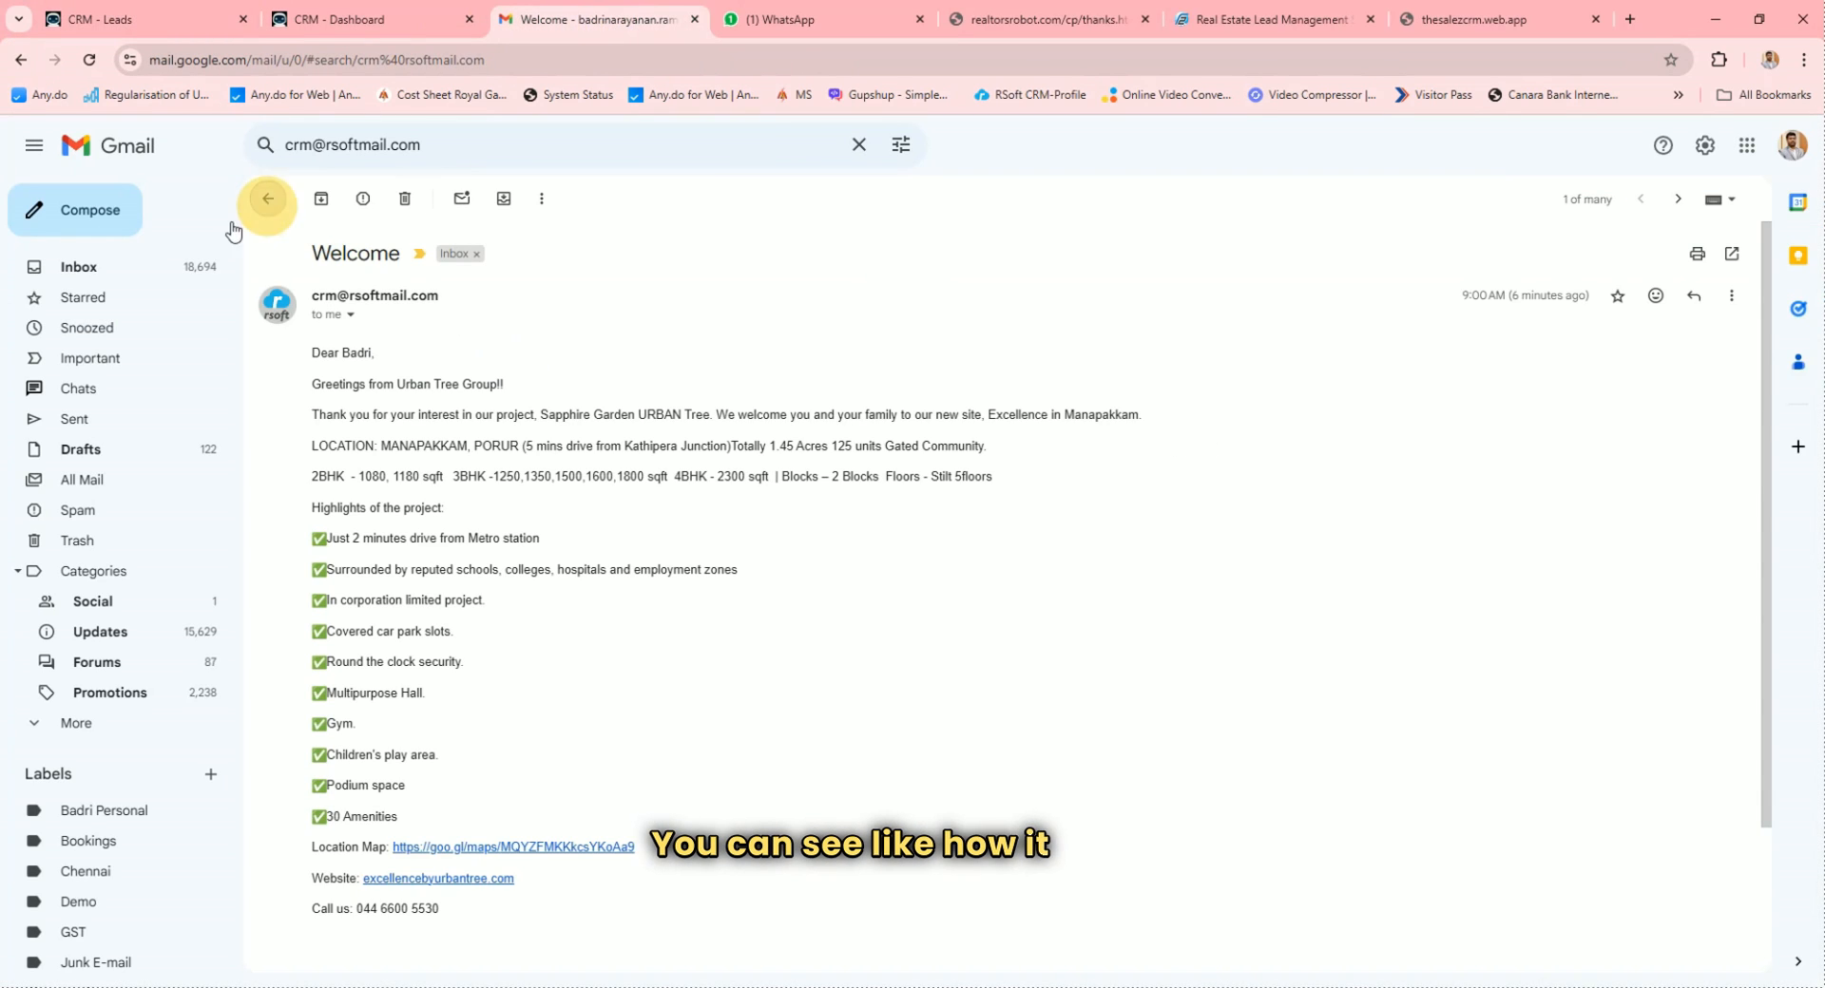
left_click(137, 278)
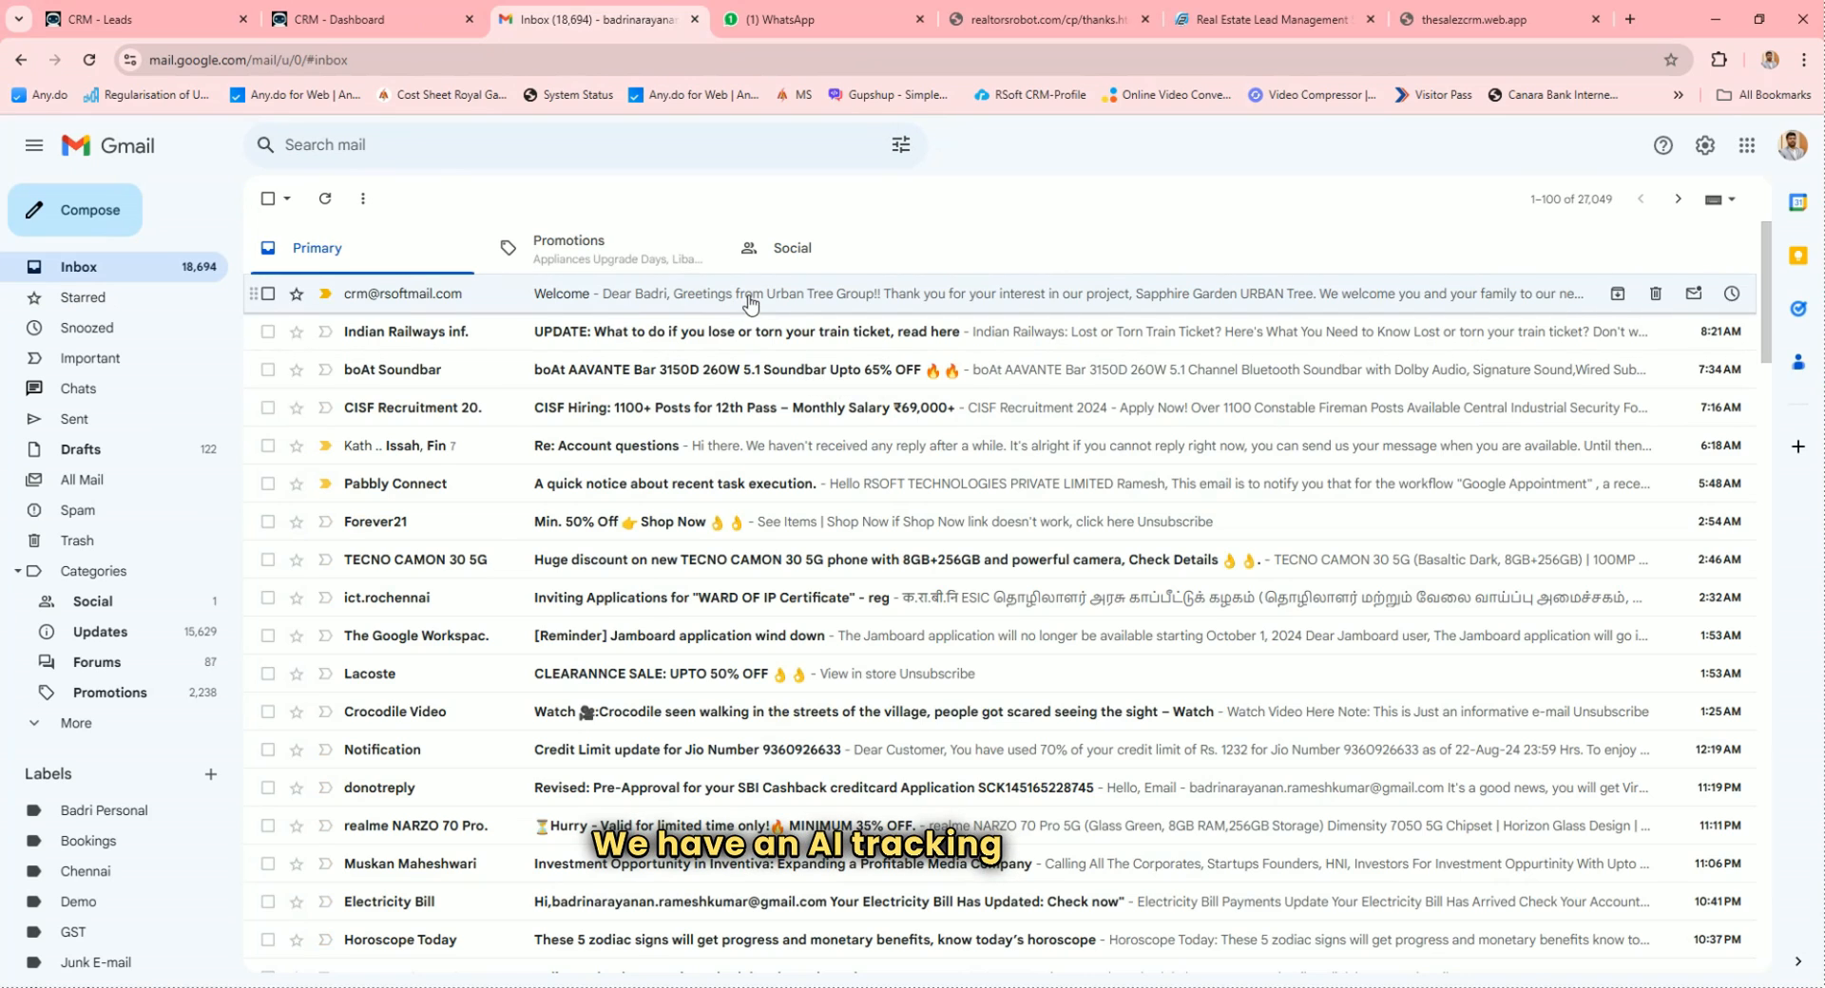
left_click(746, 301)
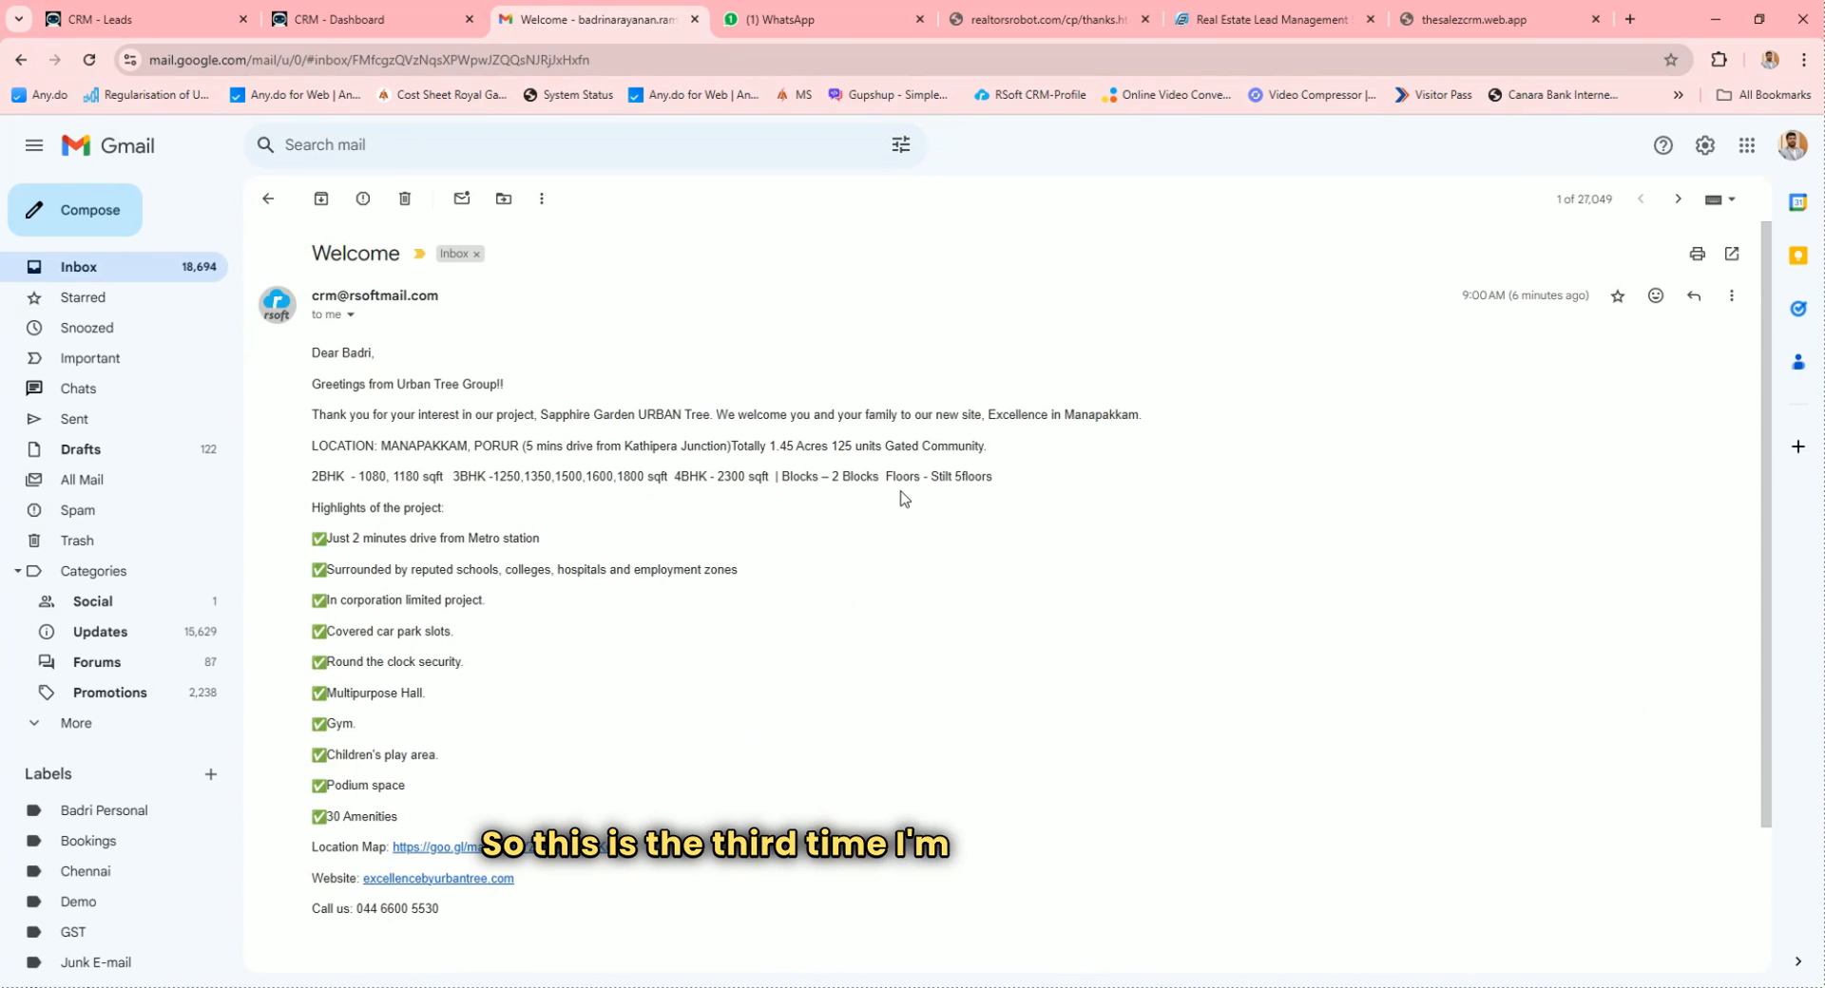
Return to the CRM, check the access count of the lead's Welcome email, and view its detail record
left_click(109, 15)
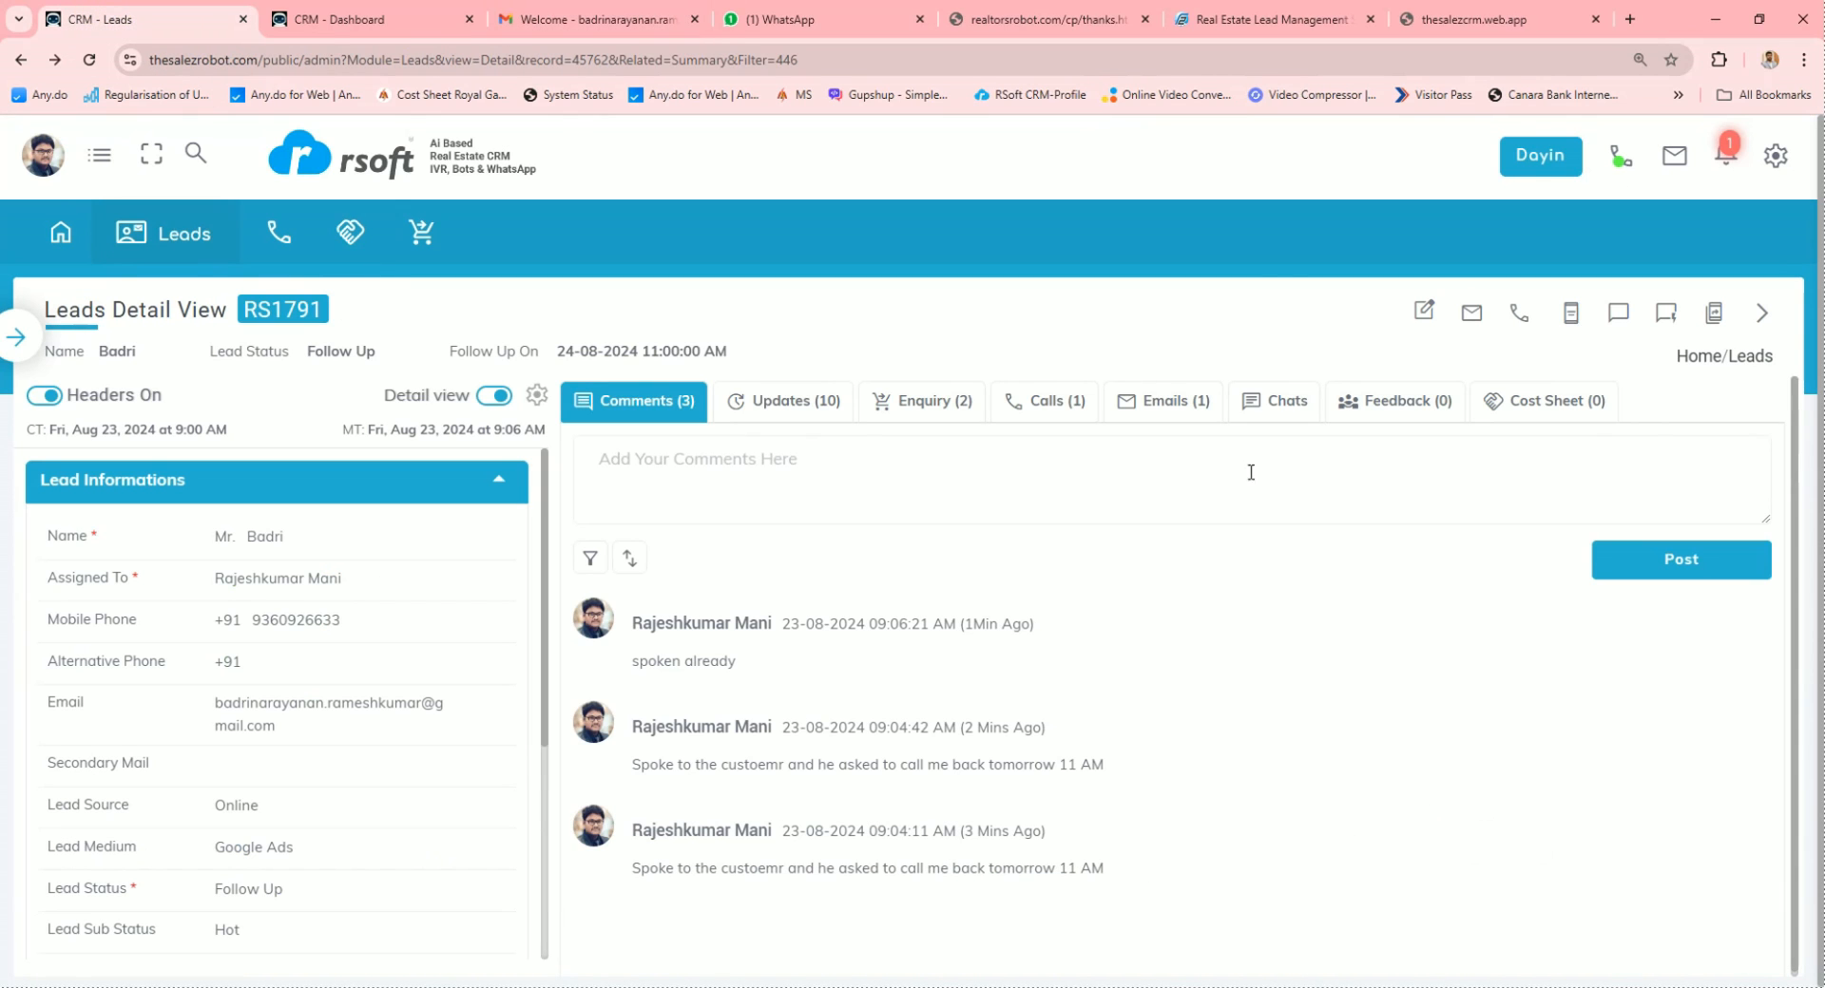
left_click(1170, 405)
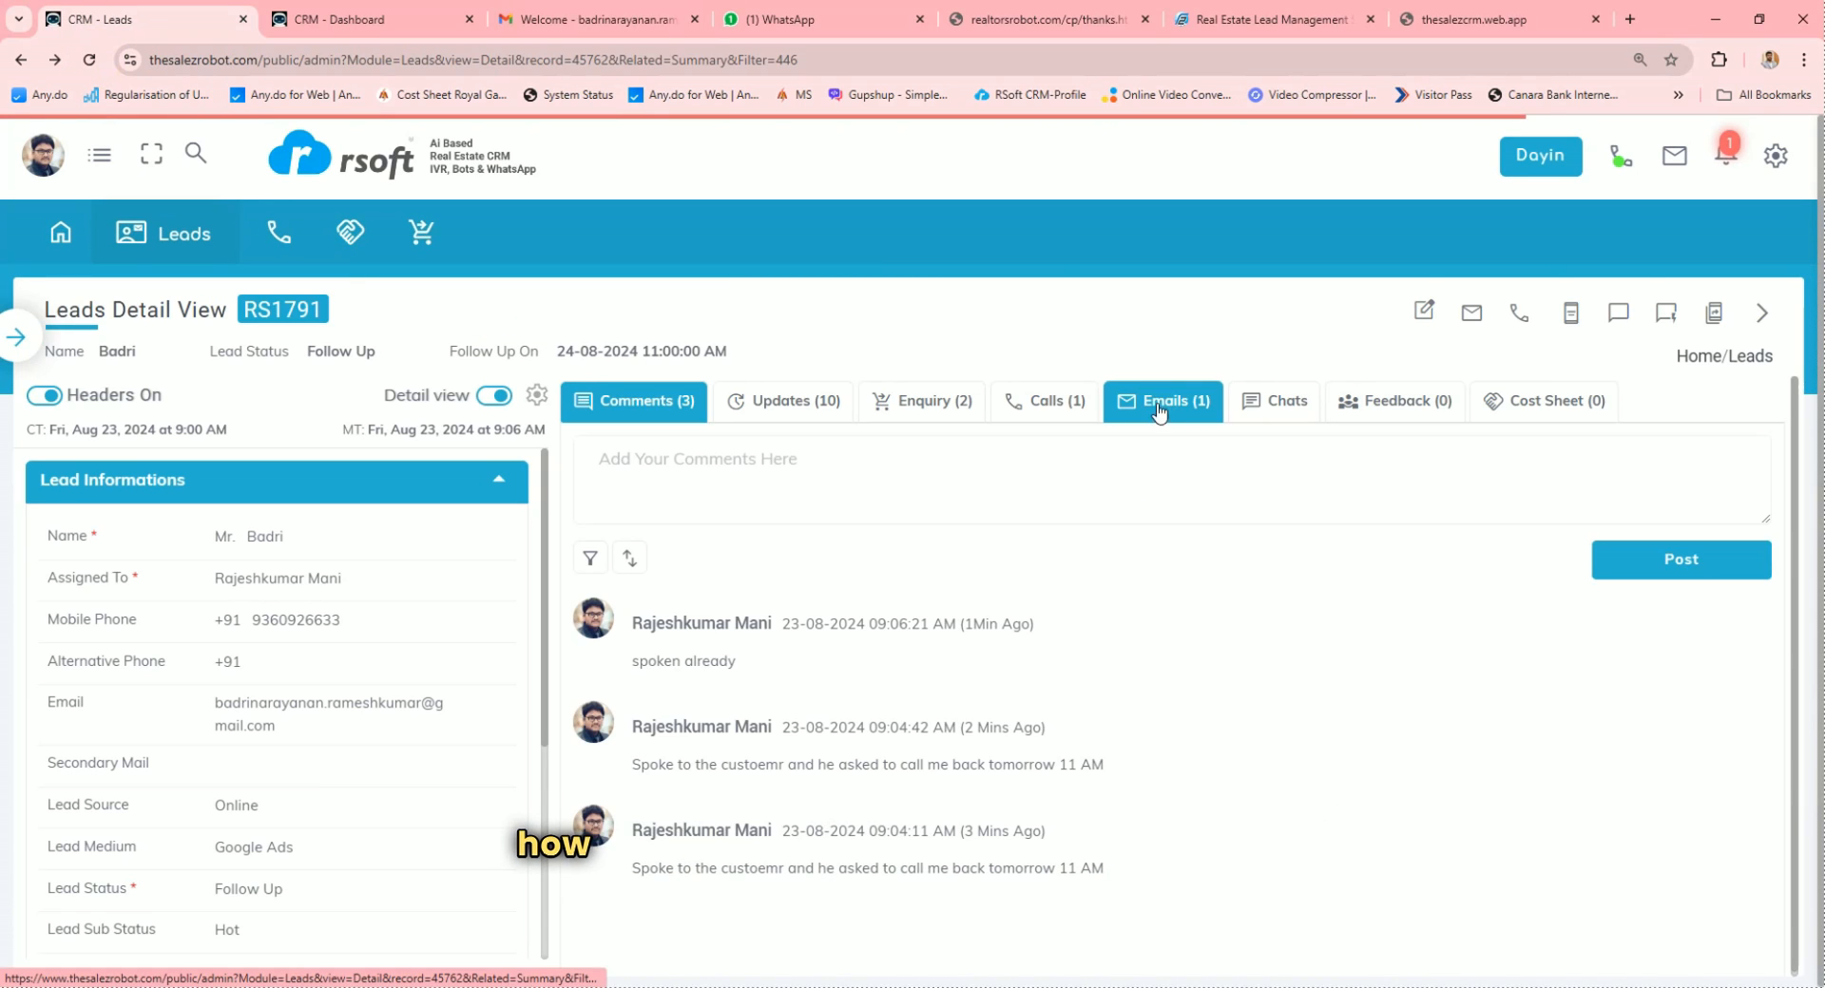
left_click(1182, 403)
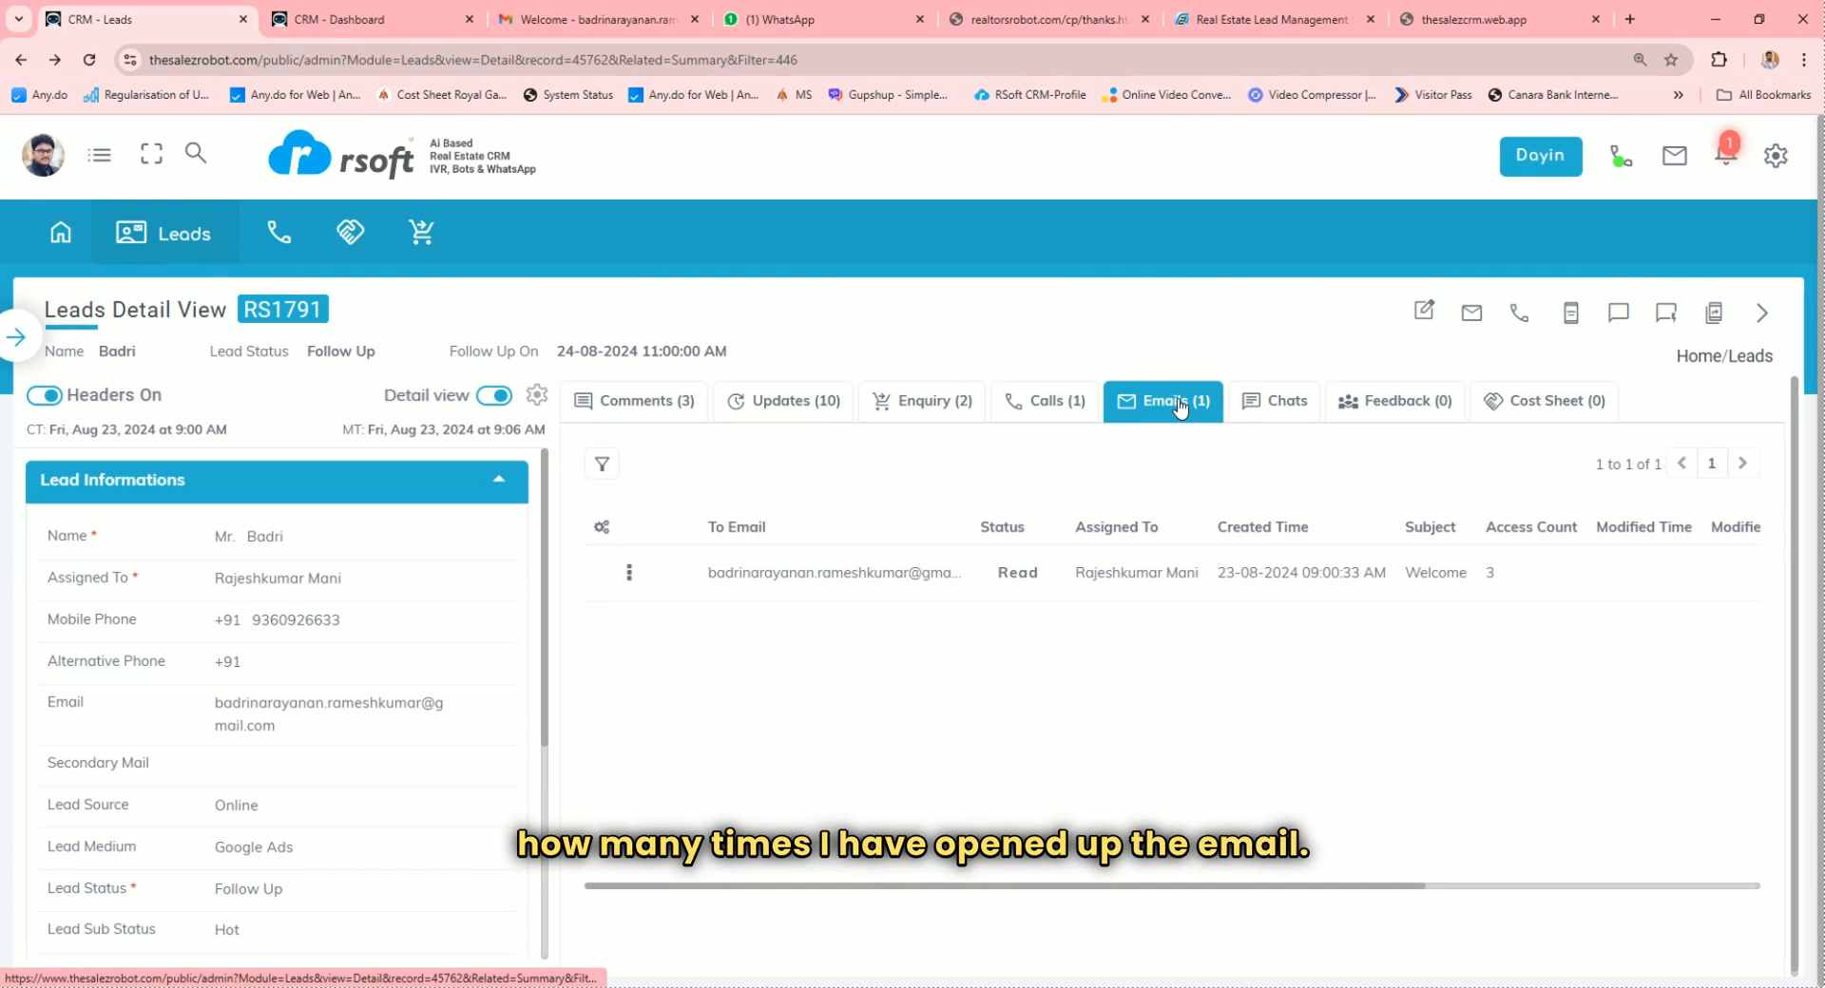
left_click(1487, 603)
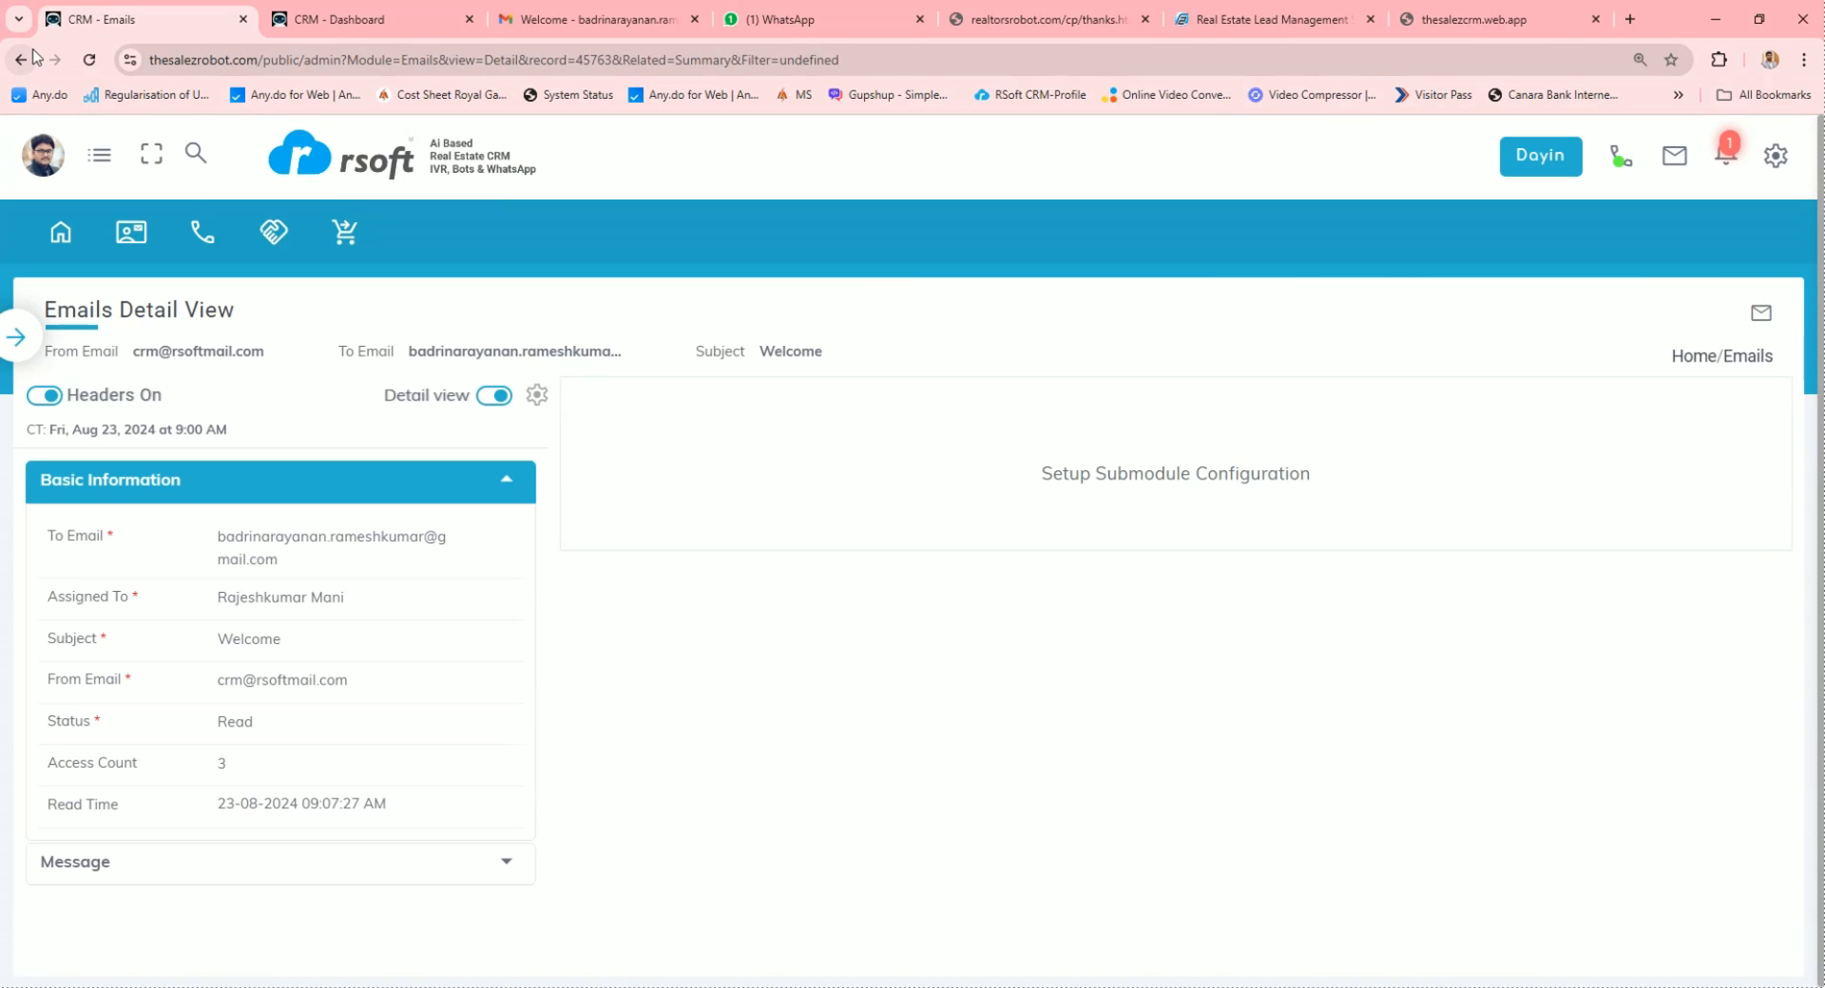
left_click(33, 57)
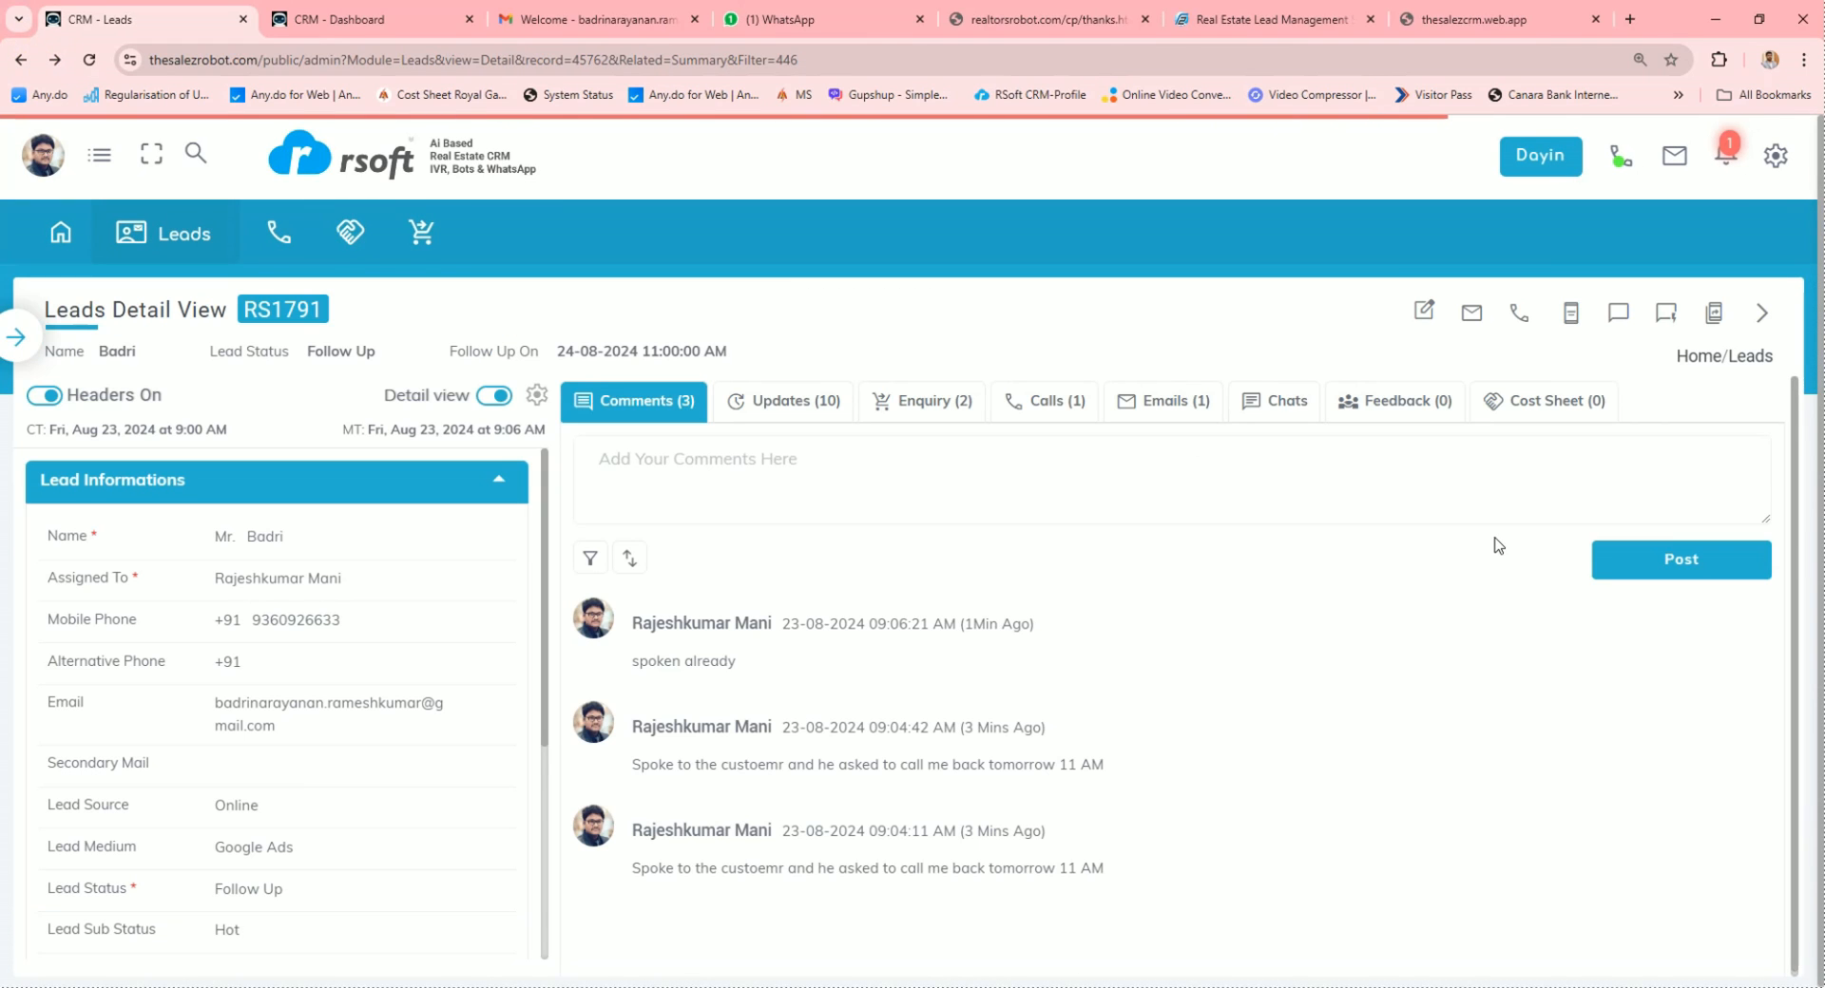
Review the WhatsApp conversation in the lead's chats alongside the lead's emails
left_click(1263, 402)
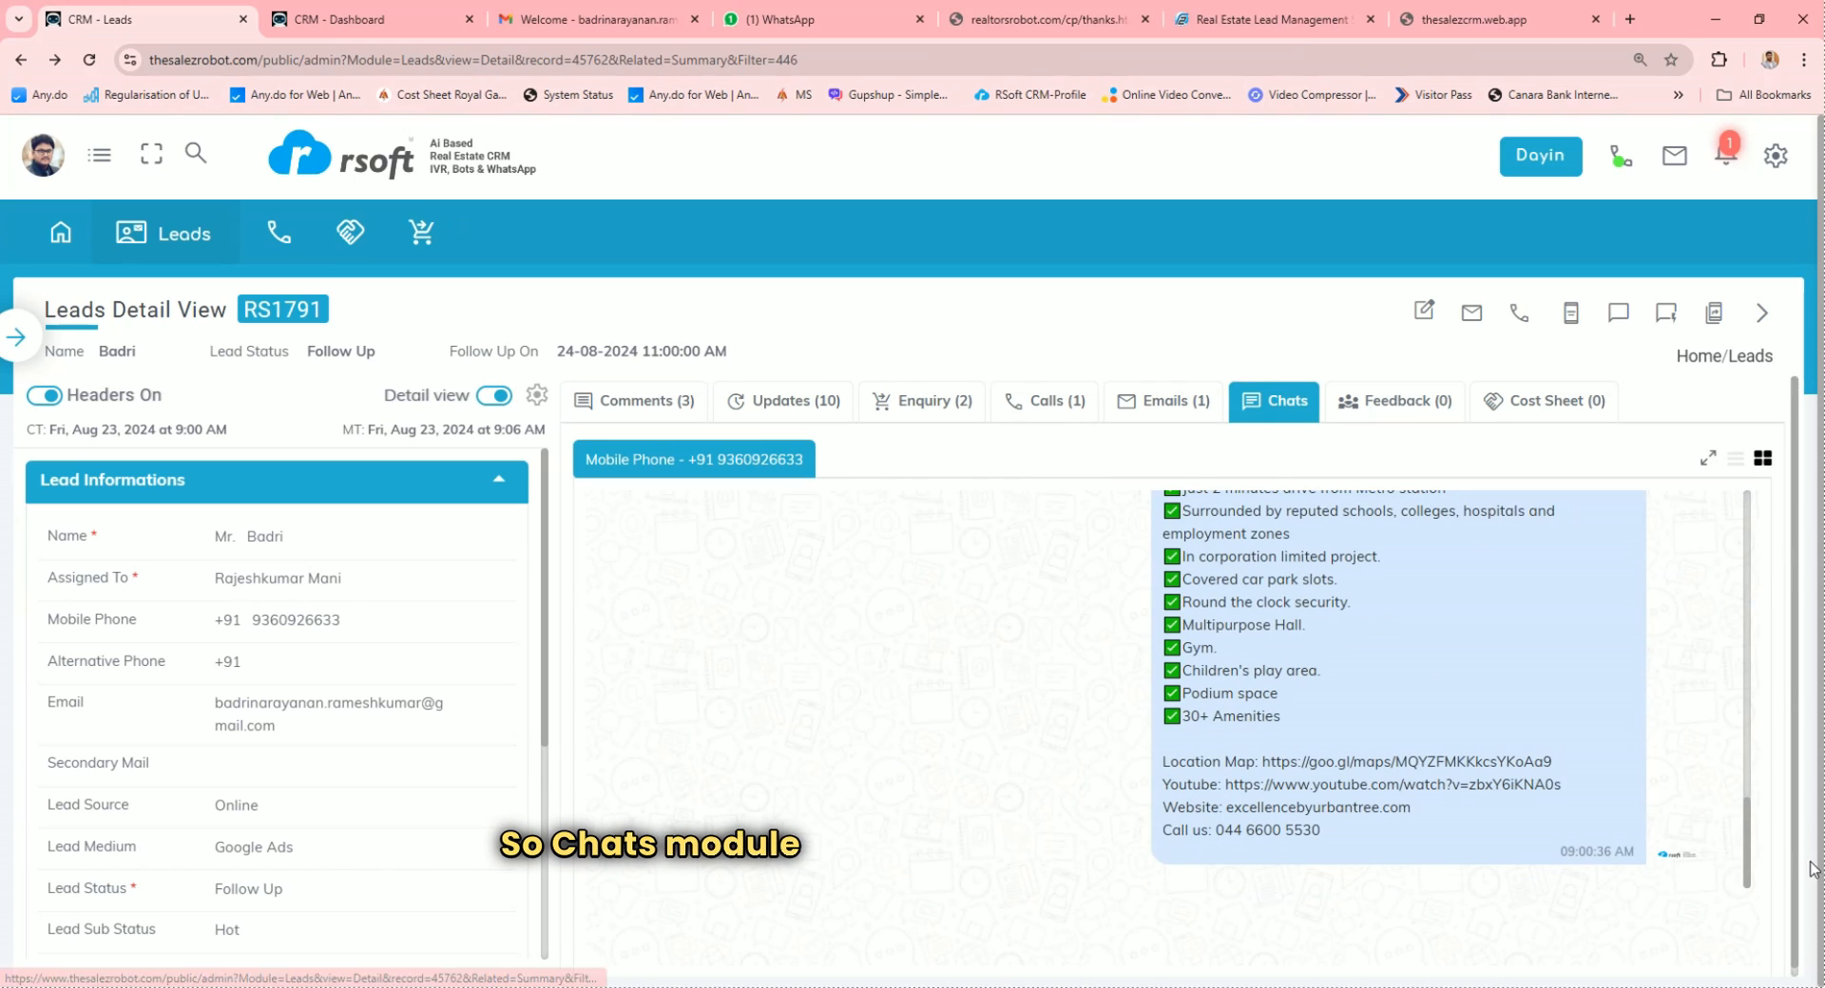
mouse_move(1744, 862)
left_mouse_down()
mouse_move(1764, 570)
mouse_move(1765, 858)
left_mouse_up()
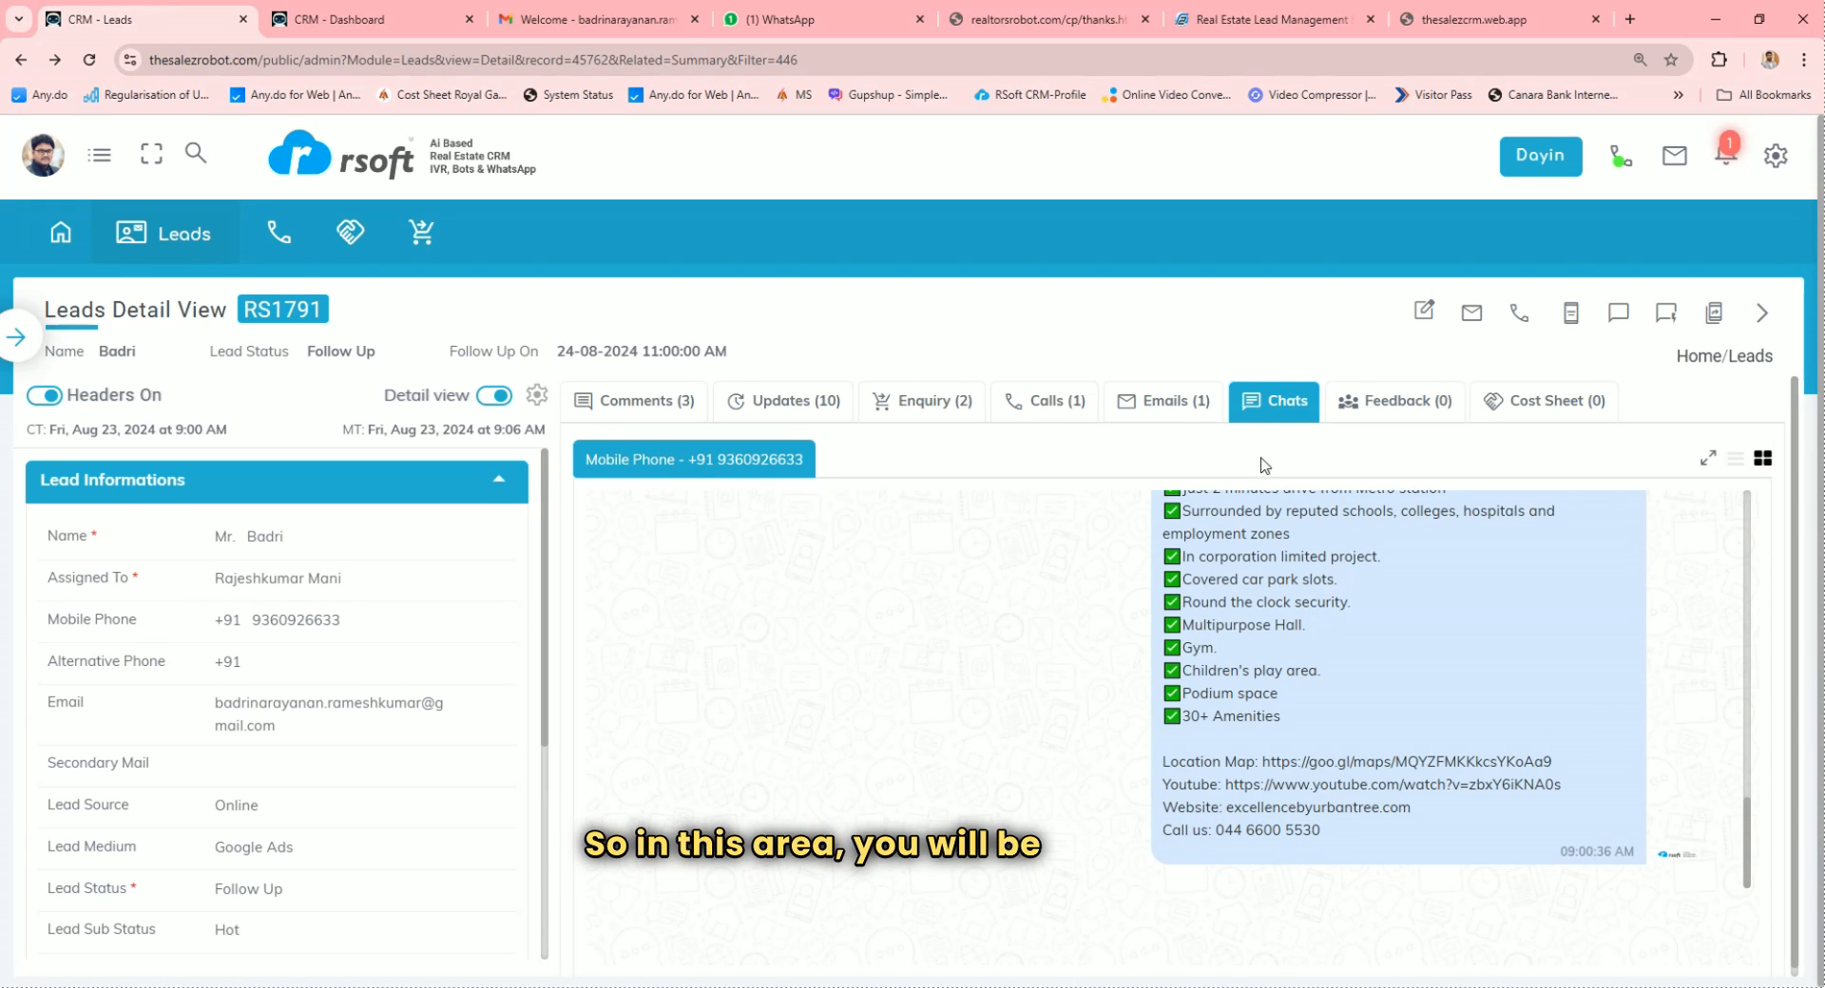
left_click(1164, 400)
left_click(1280, 409)
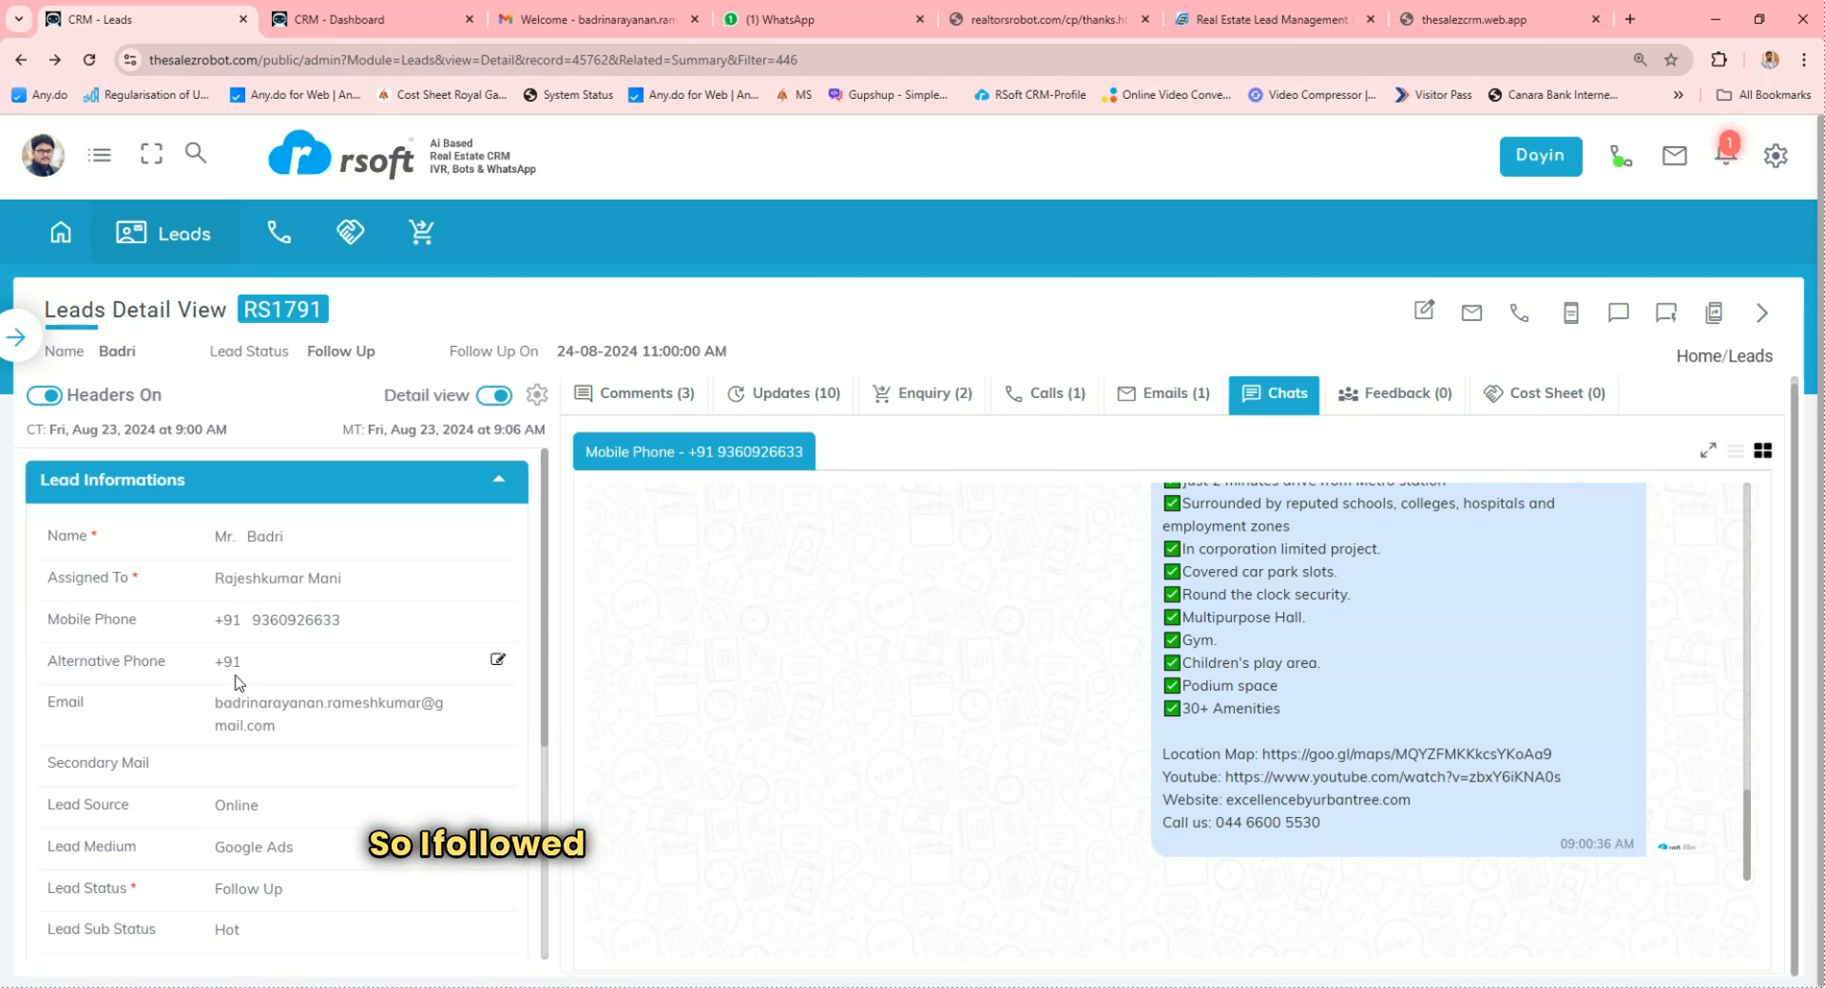
In a Quick Action, set the lead status to Site Visit Completed and comment "Customer visited the property will follow up further"
scroll(264, 675, "down", 3)
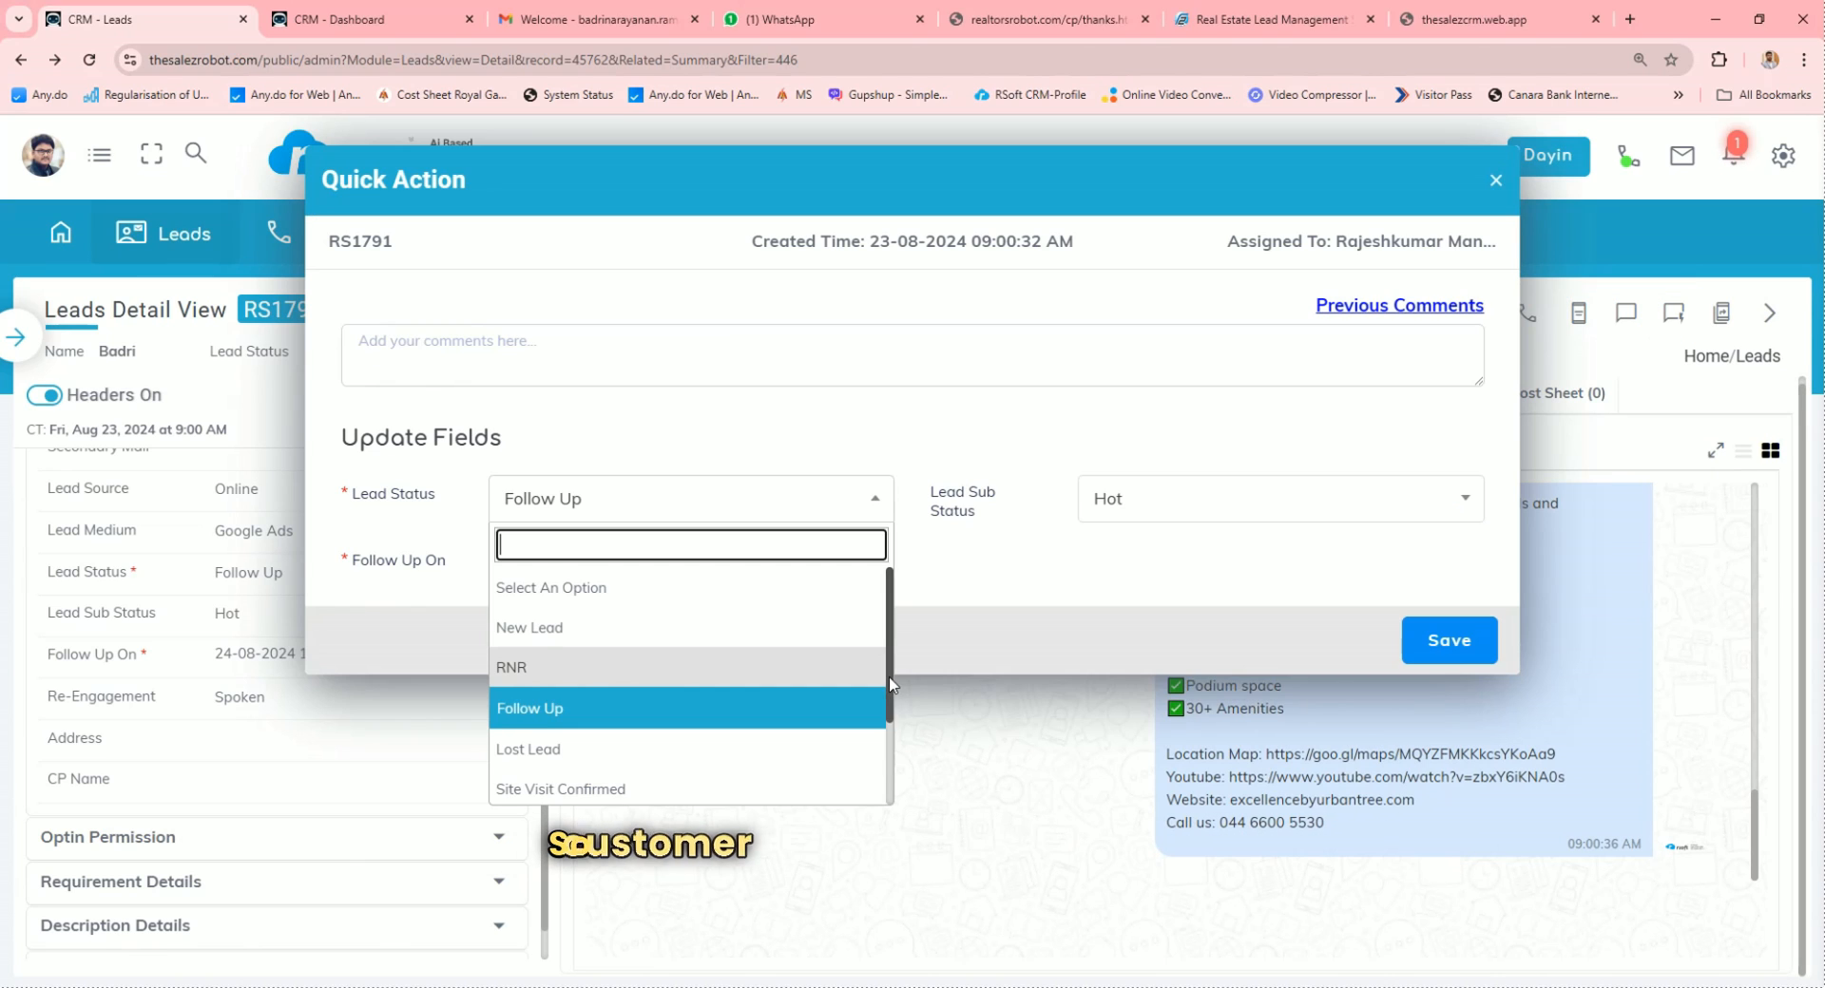
left_click_drag(890, 679, 890, 773)
left_click(644, 705)
left_click(644, 358)
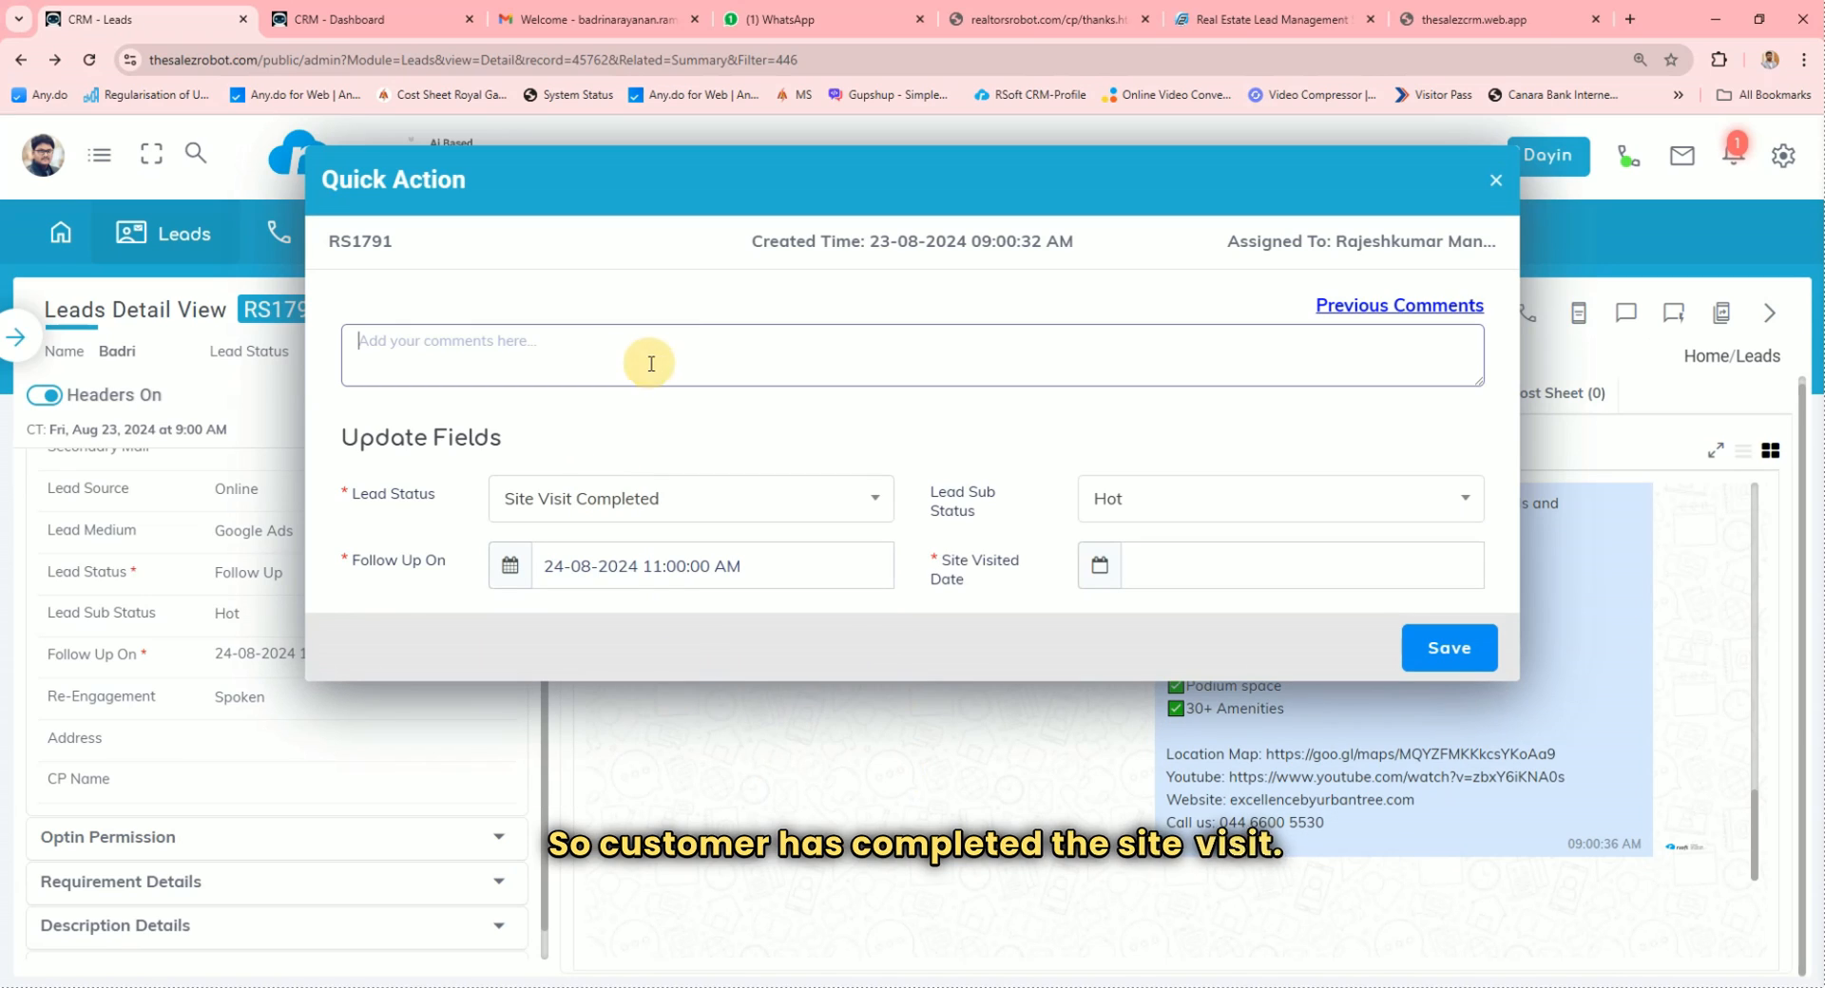
type("Customer visited the property will follow up further")
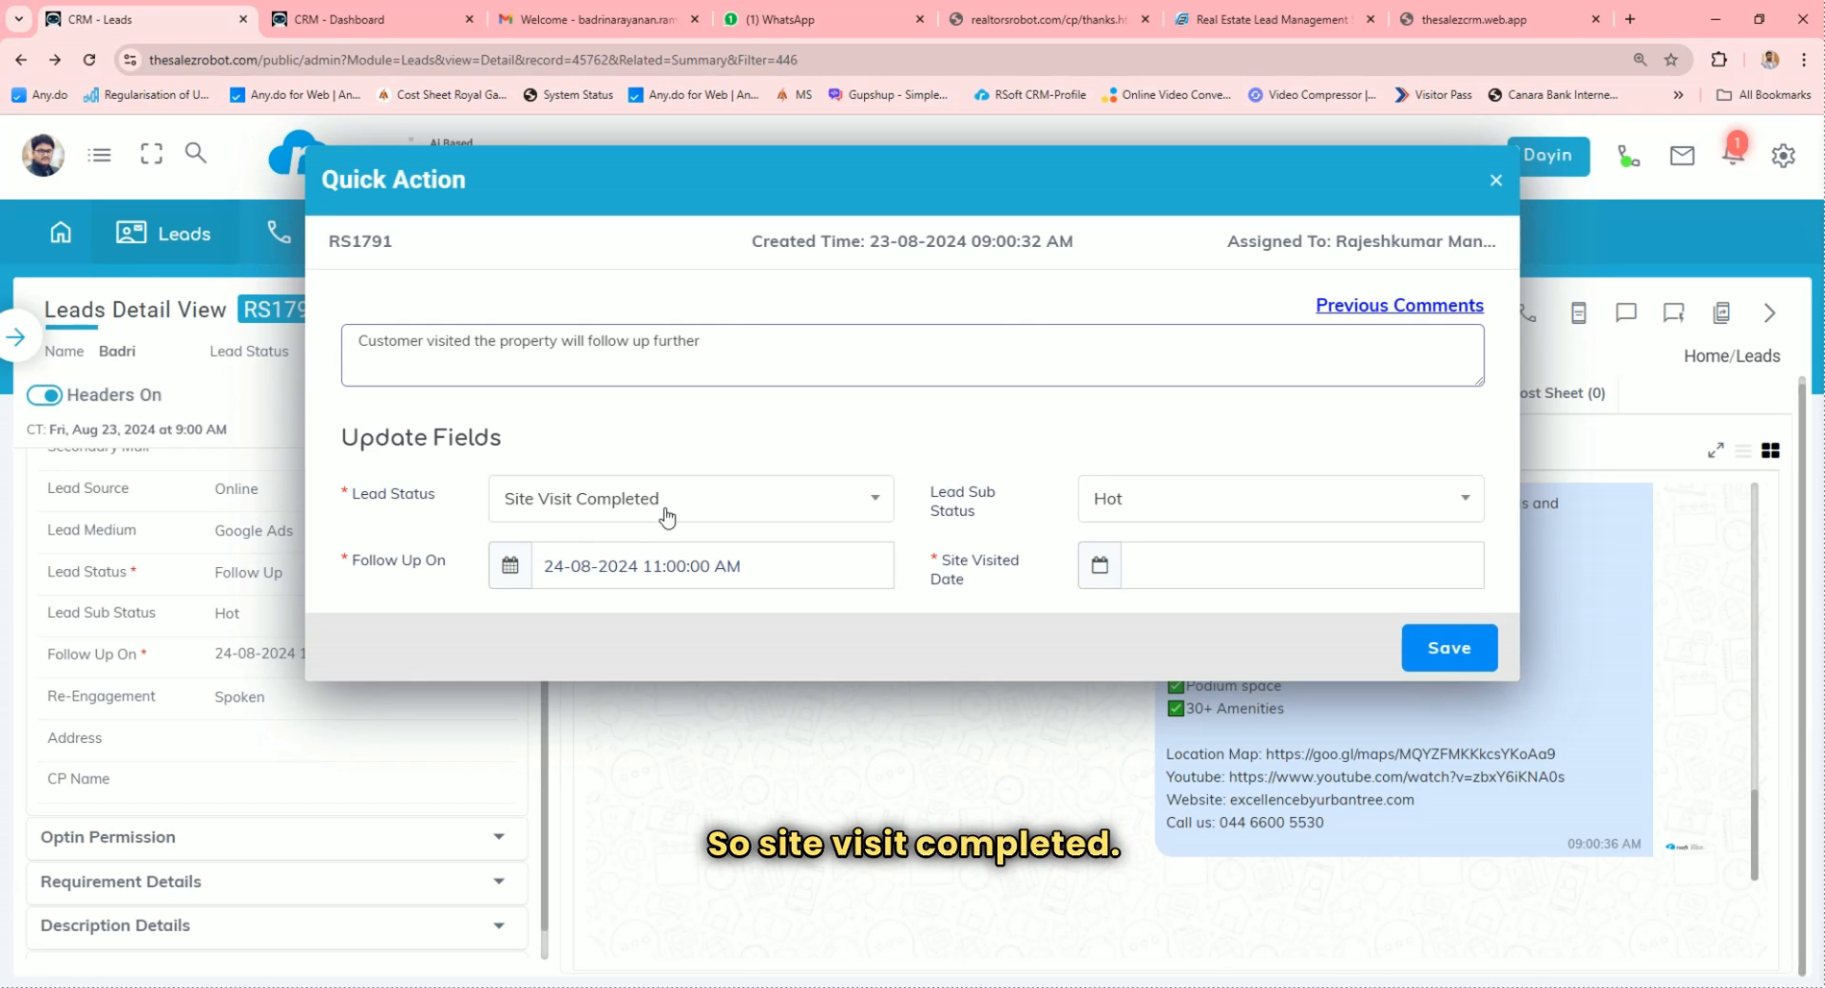
Switch the lead status to Site Visit Confirmed and back to Site Visit Completed to compare the required date fields
left_click(1278, 576)
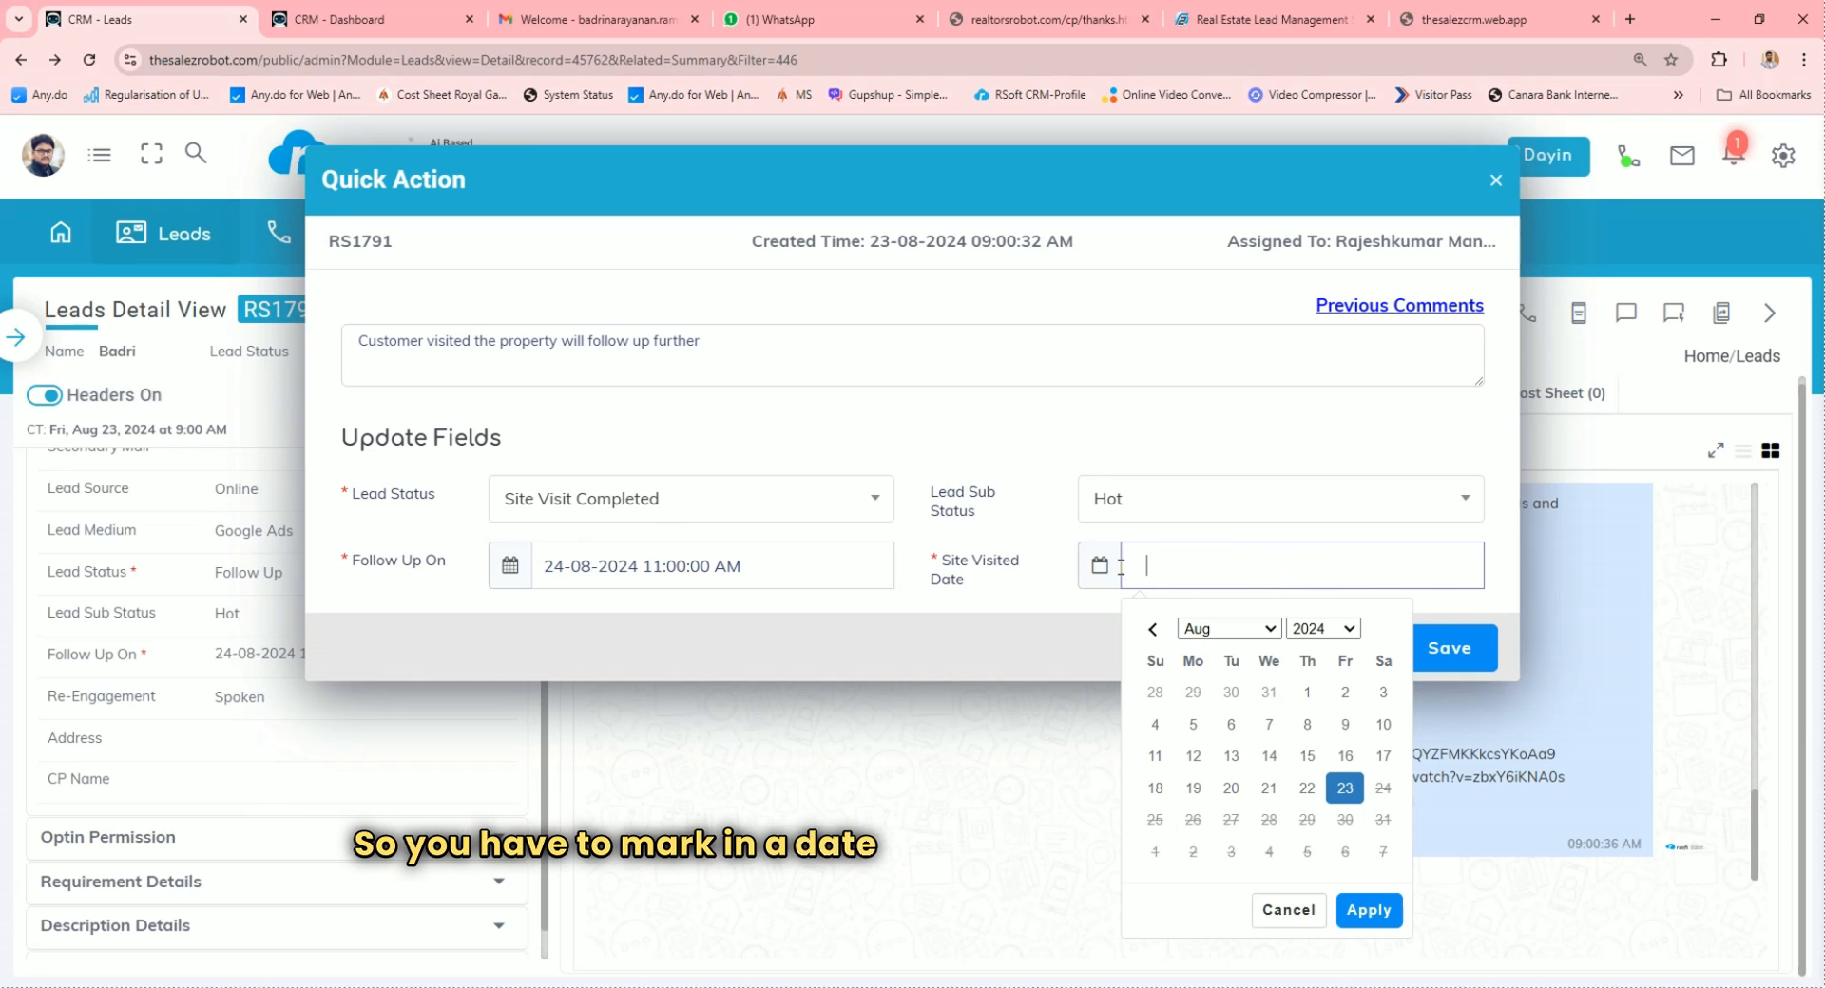
left_click(680, 518)
left_click(651, 666)
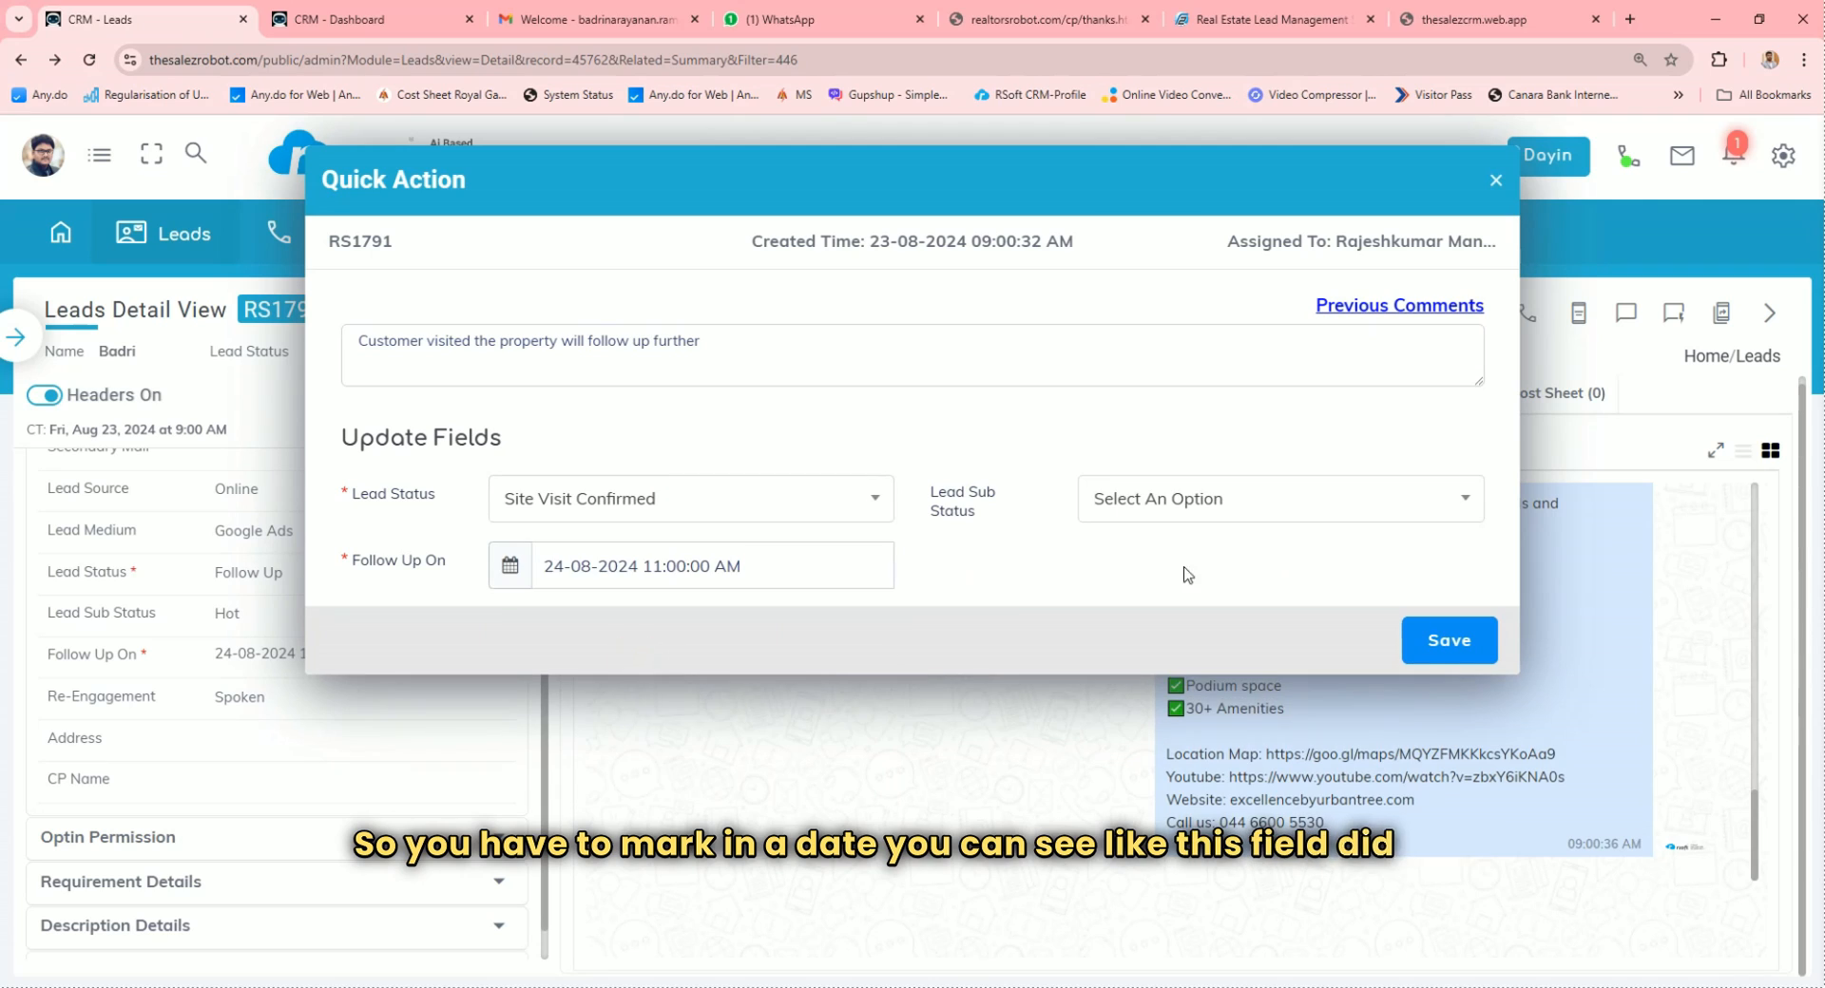
left_click(694, 503)
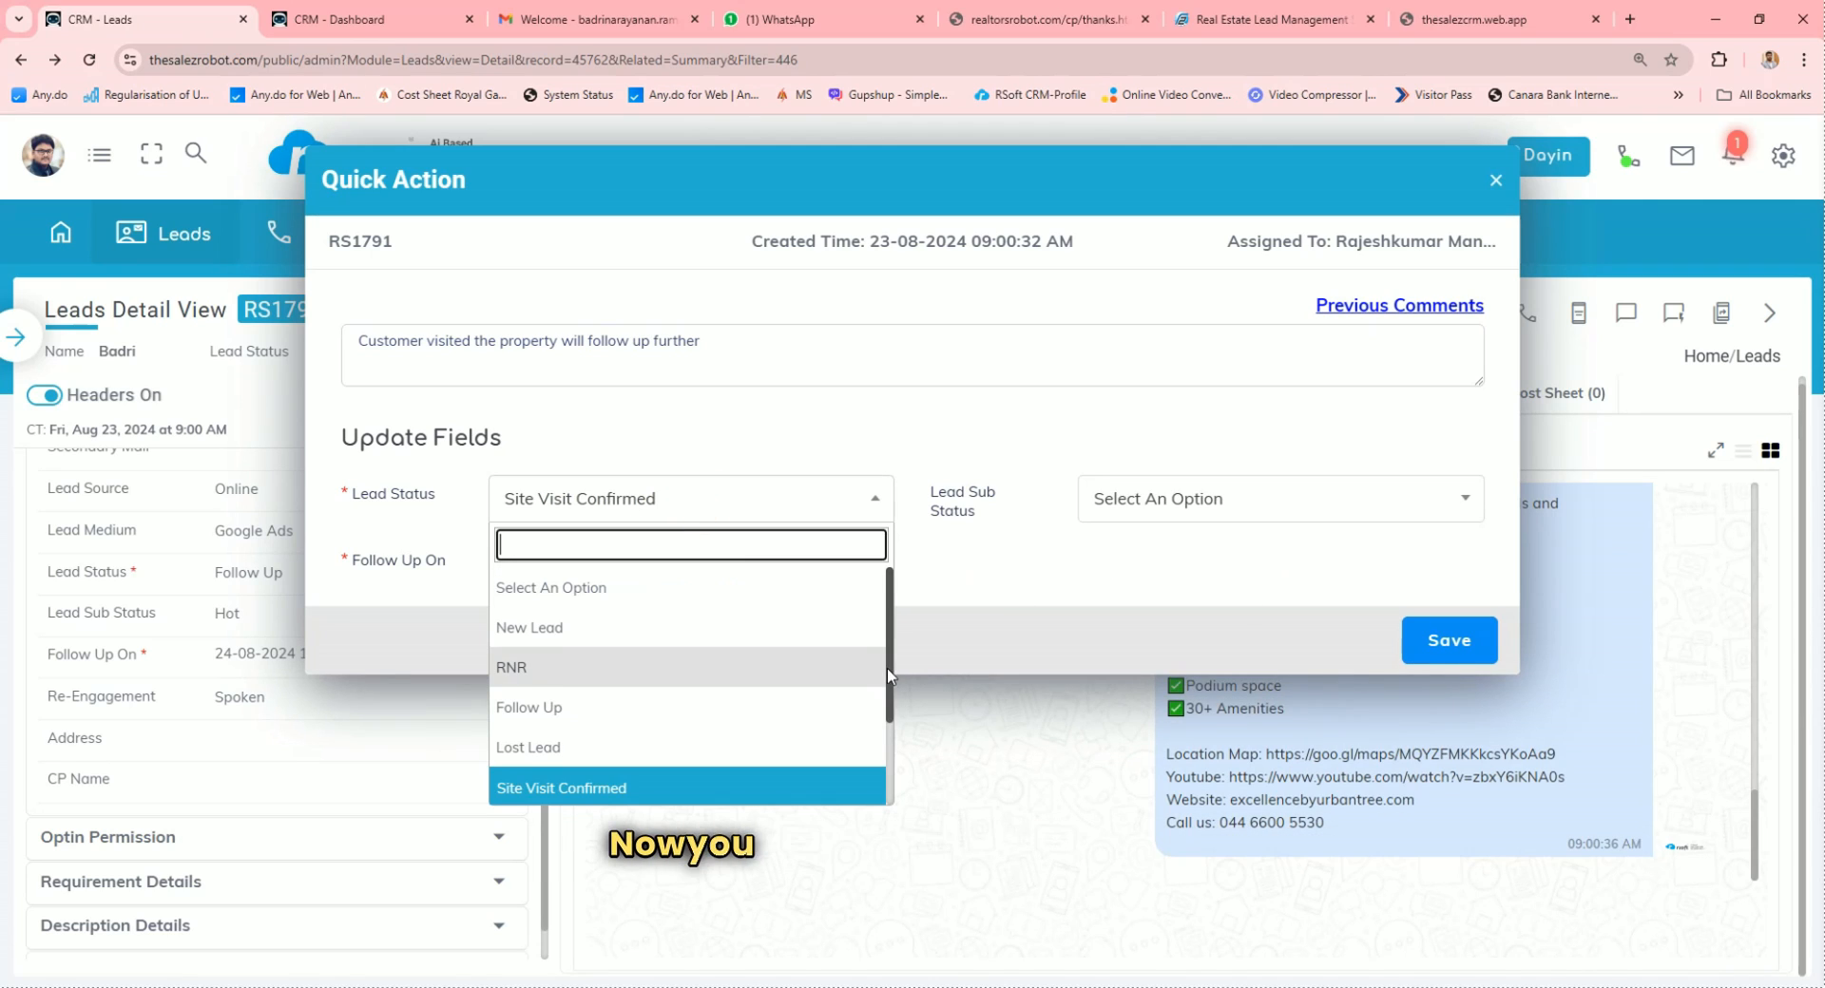
scroll(884, 684, "down", 2)
left_click(671, 759)
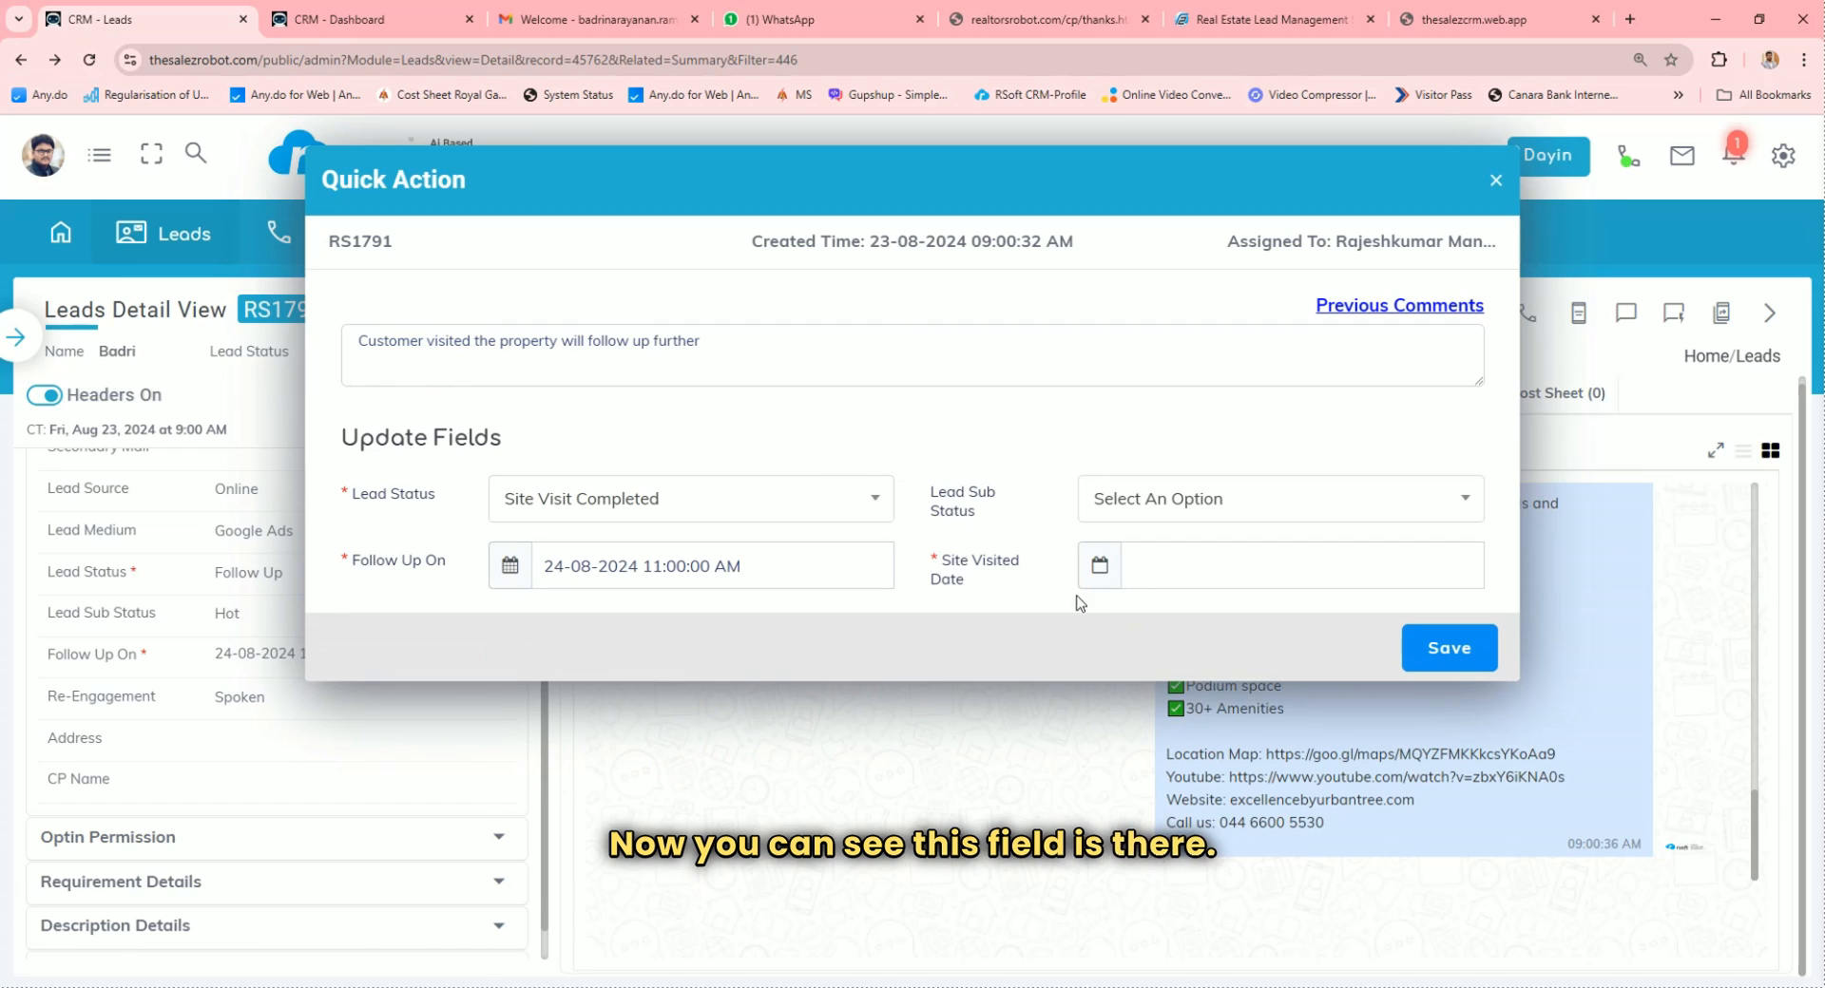
Set the Site Visited Date to 23-08-2024 and the lead sub status to Hot, and save the Quick Action
left_click(1298, 574)
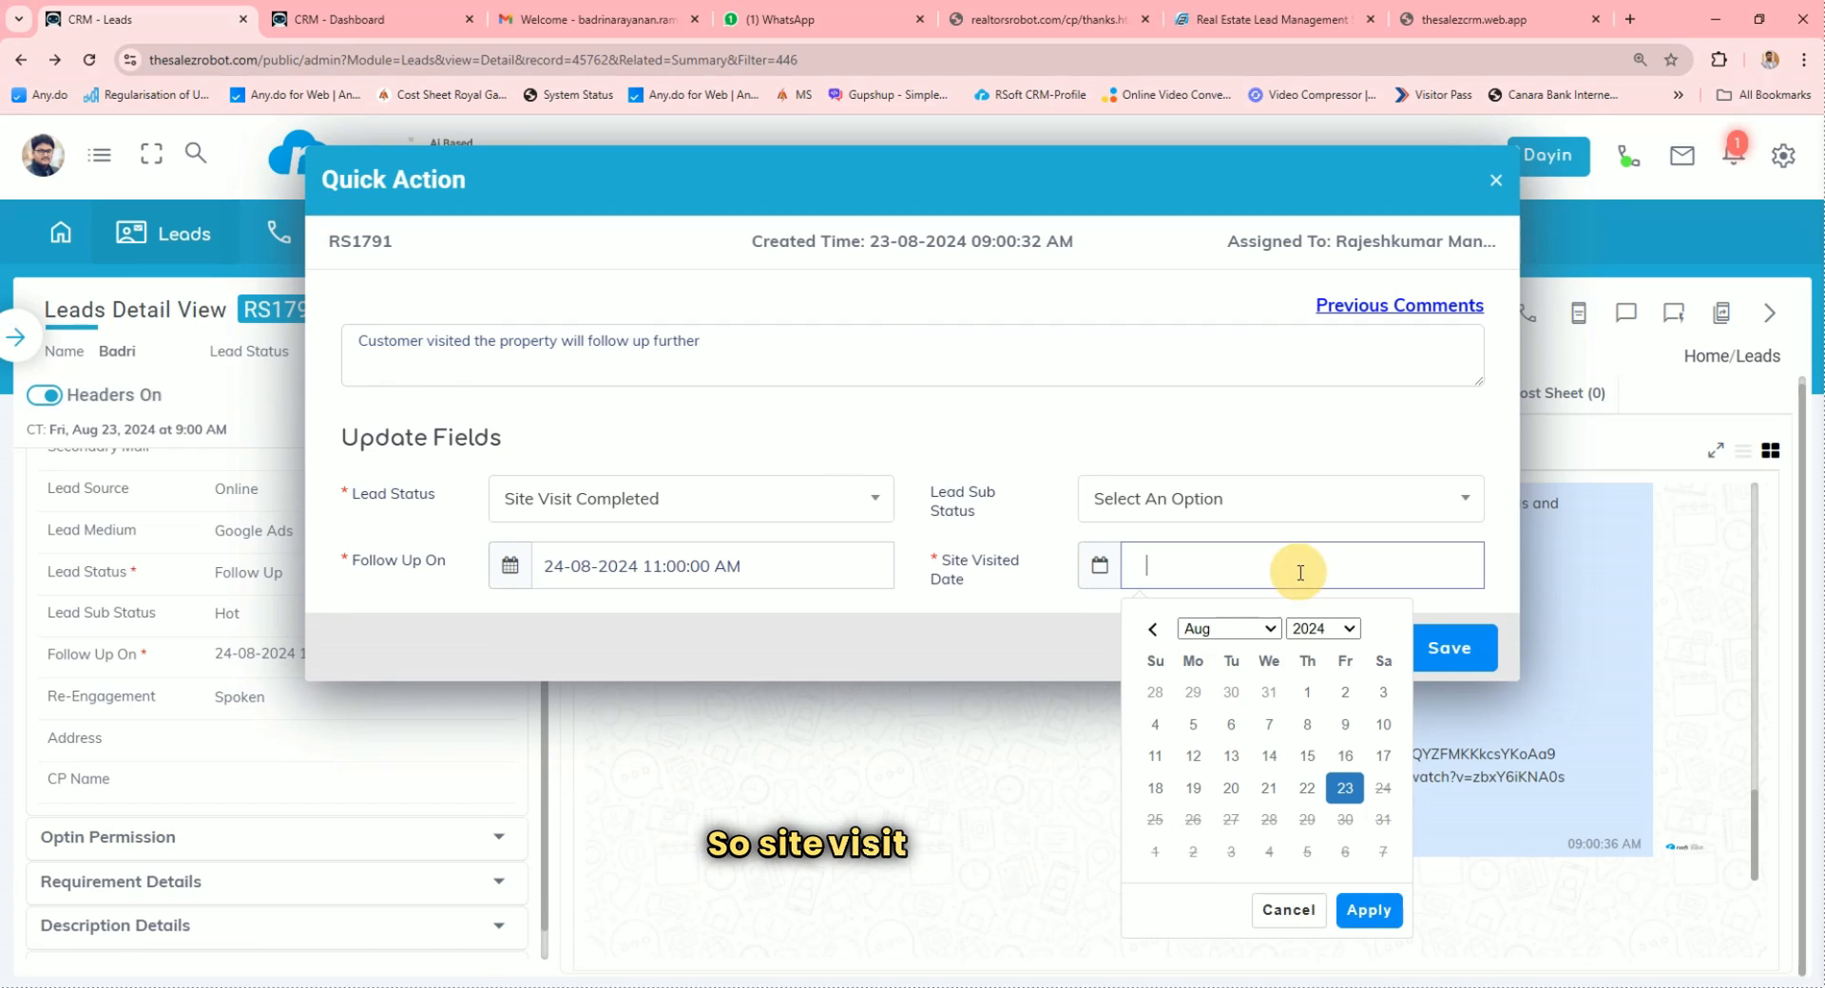
left_click(1348, 795)
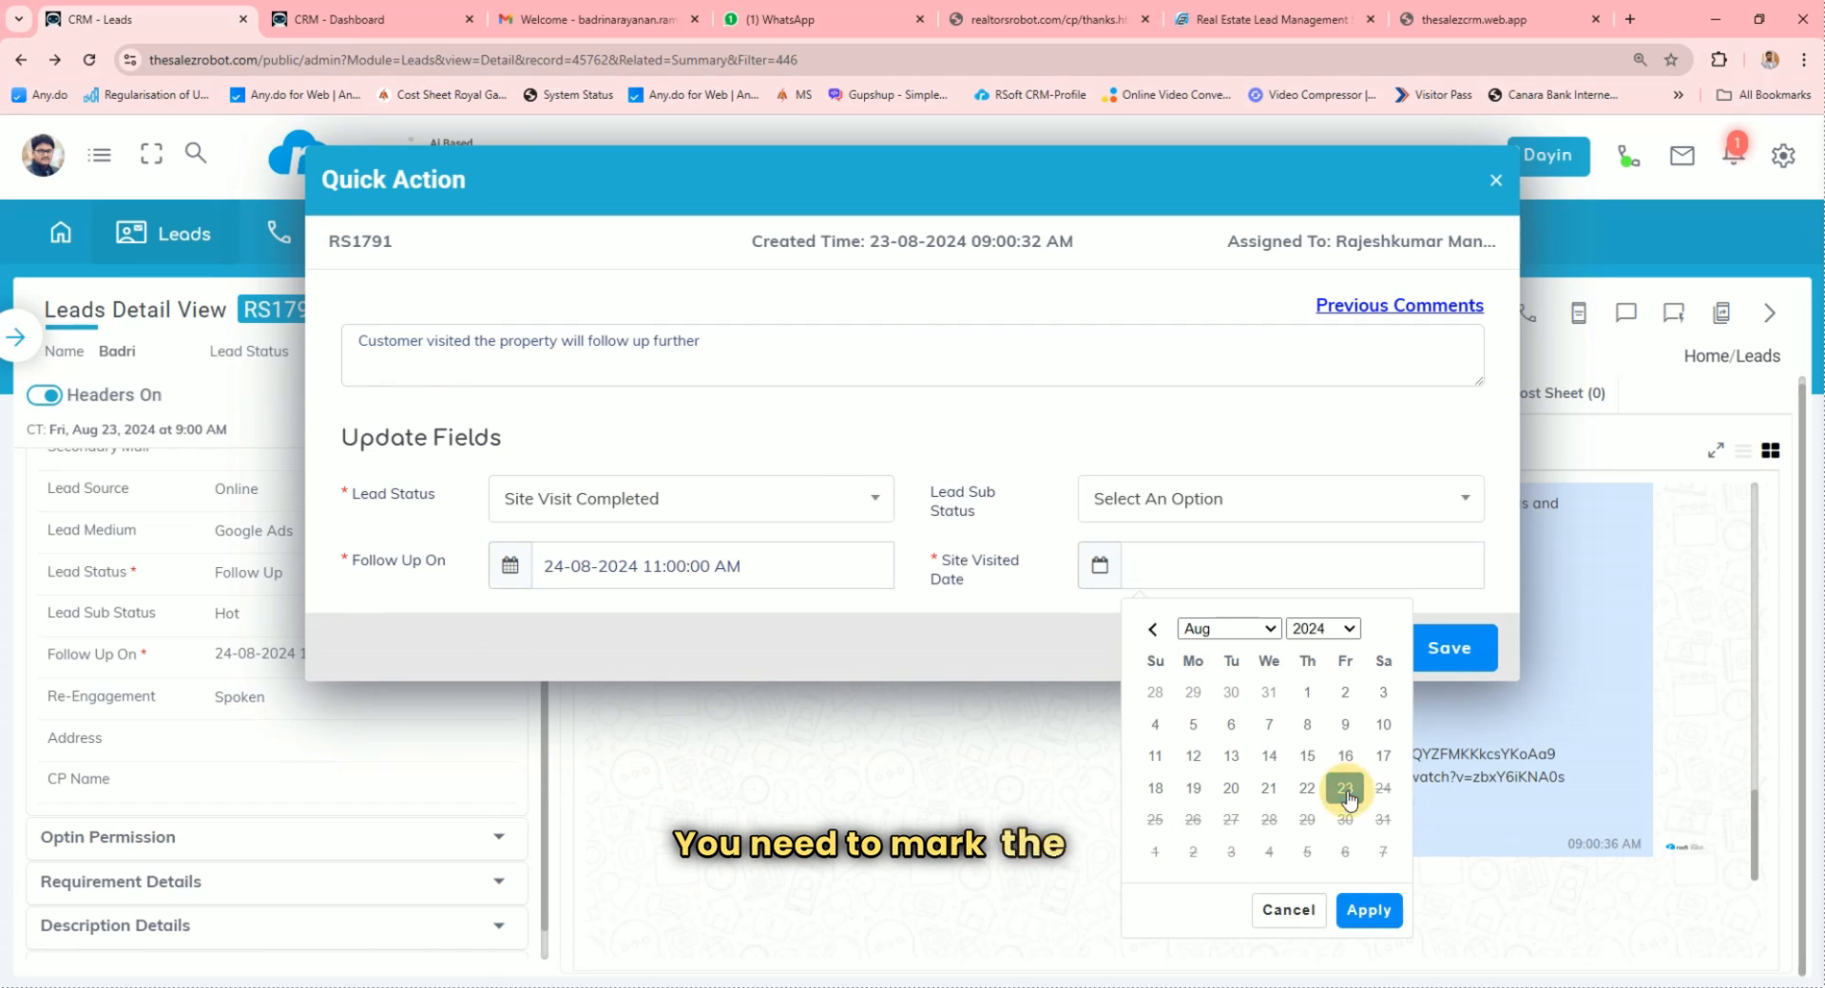
left_click(1368, 909)
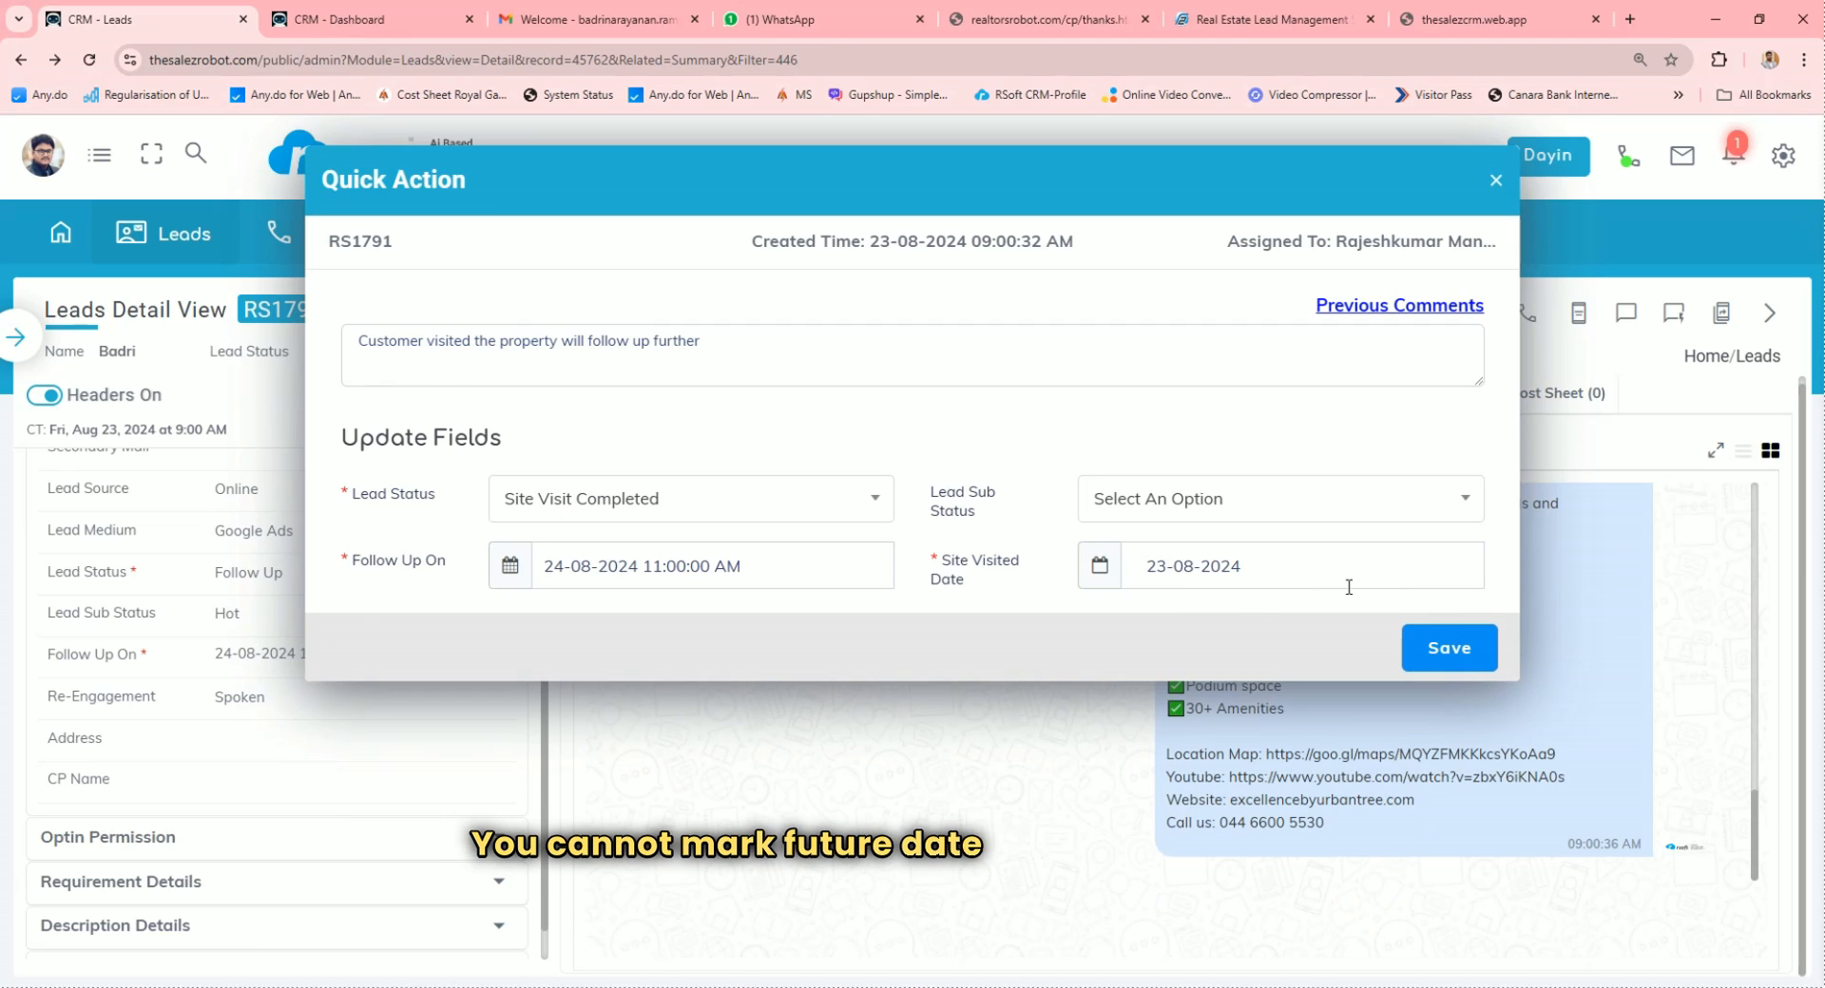
left_click(1238, 521)
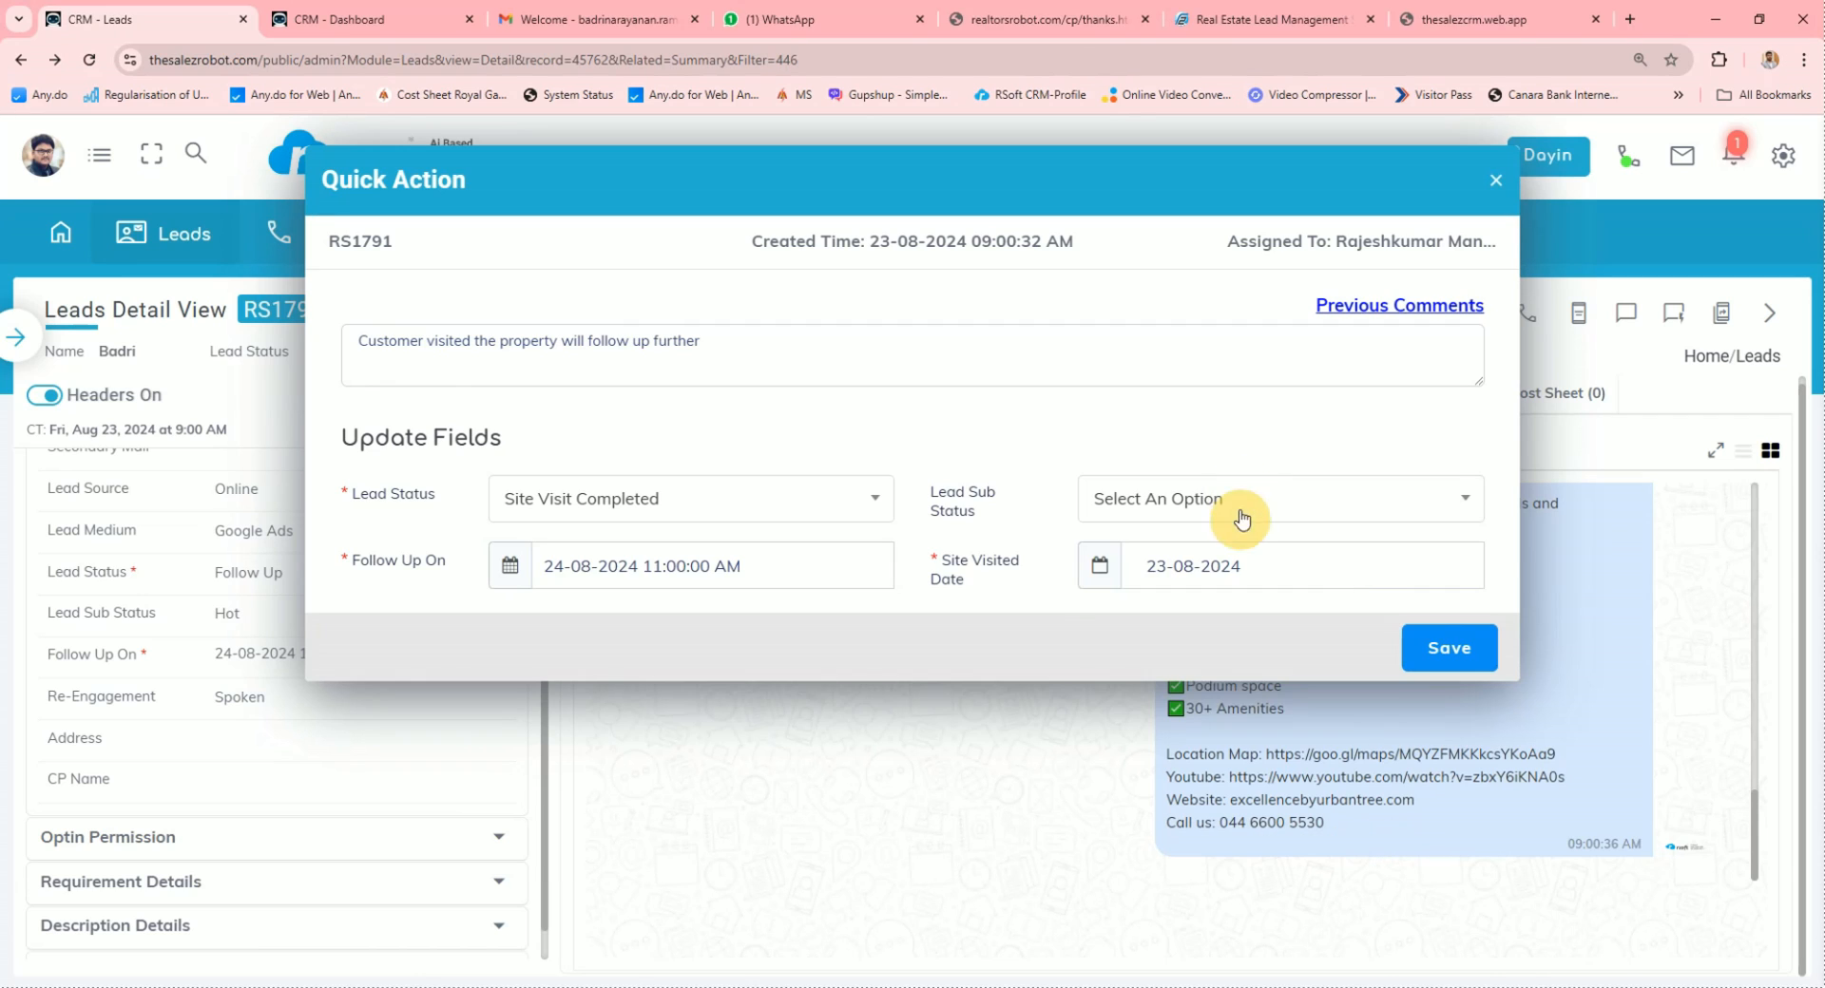
left_click(1216, 639)
left_click(1459, 648)
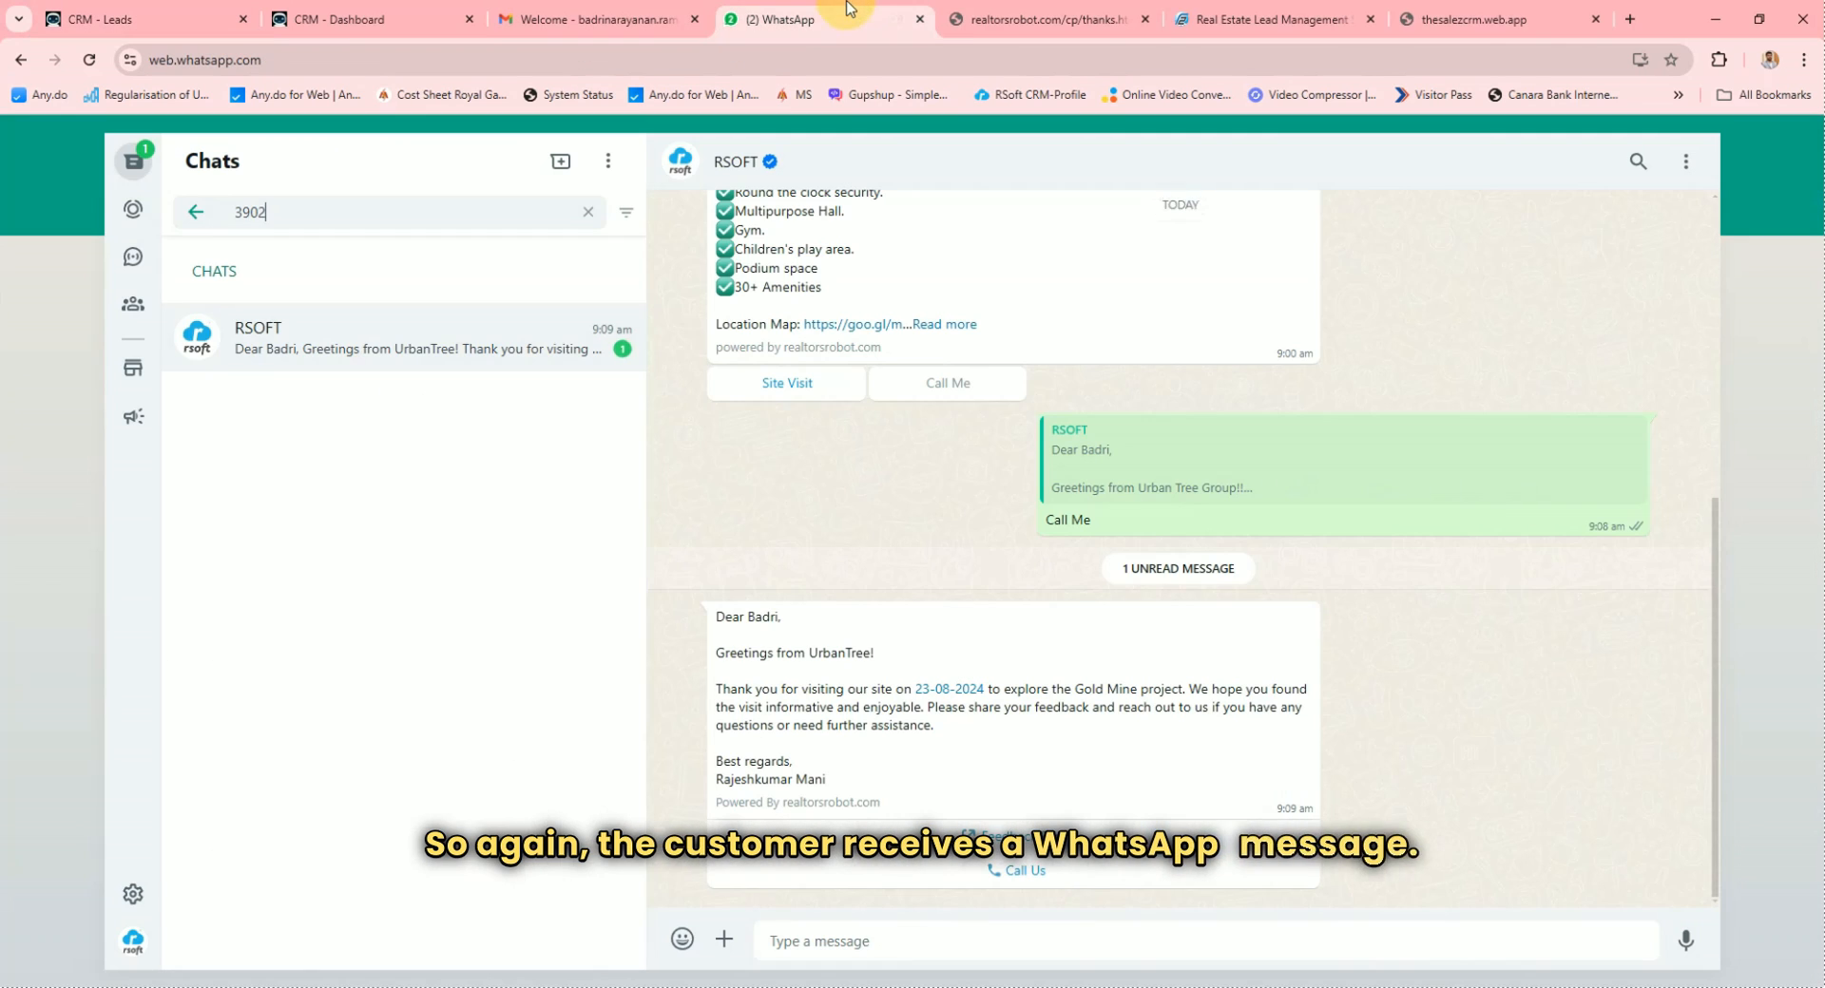
Open the site visit feedback form from the customer's thank-you message in WhatsApp
left_click(818, 19)
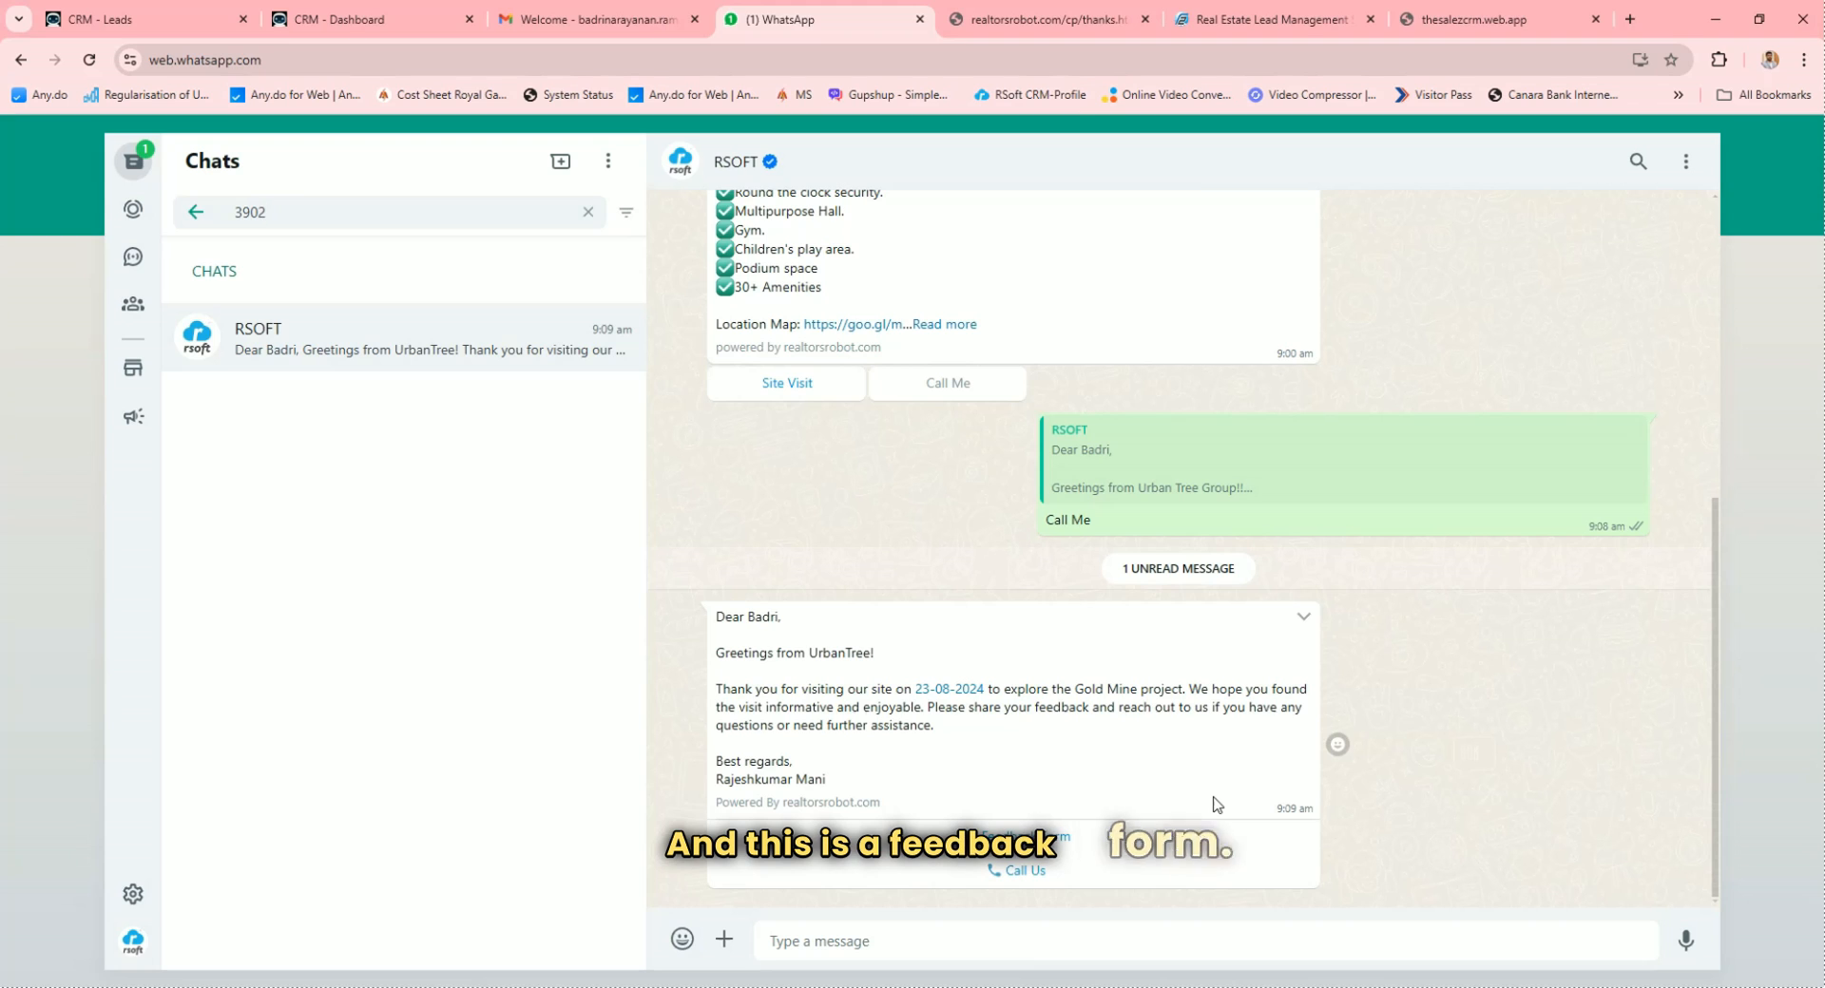
left_click(1032, 839)
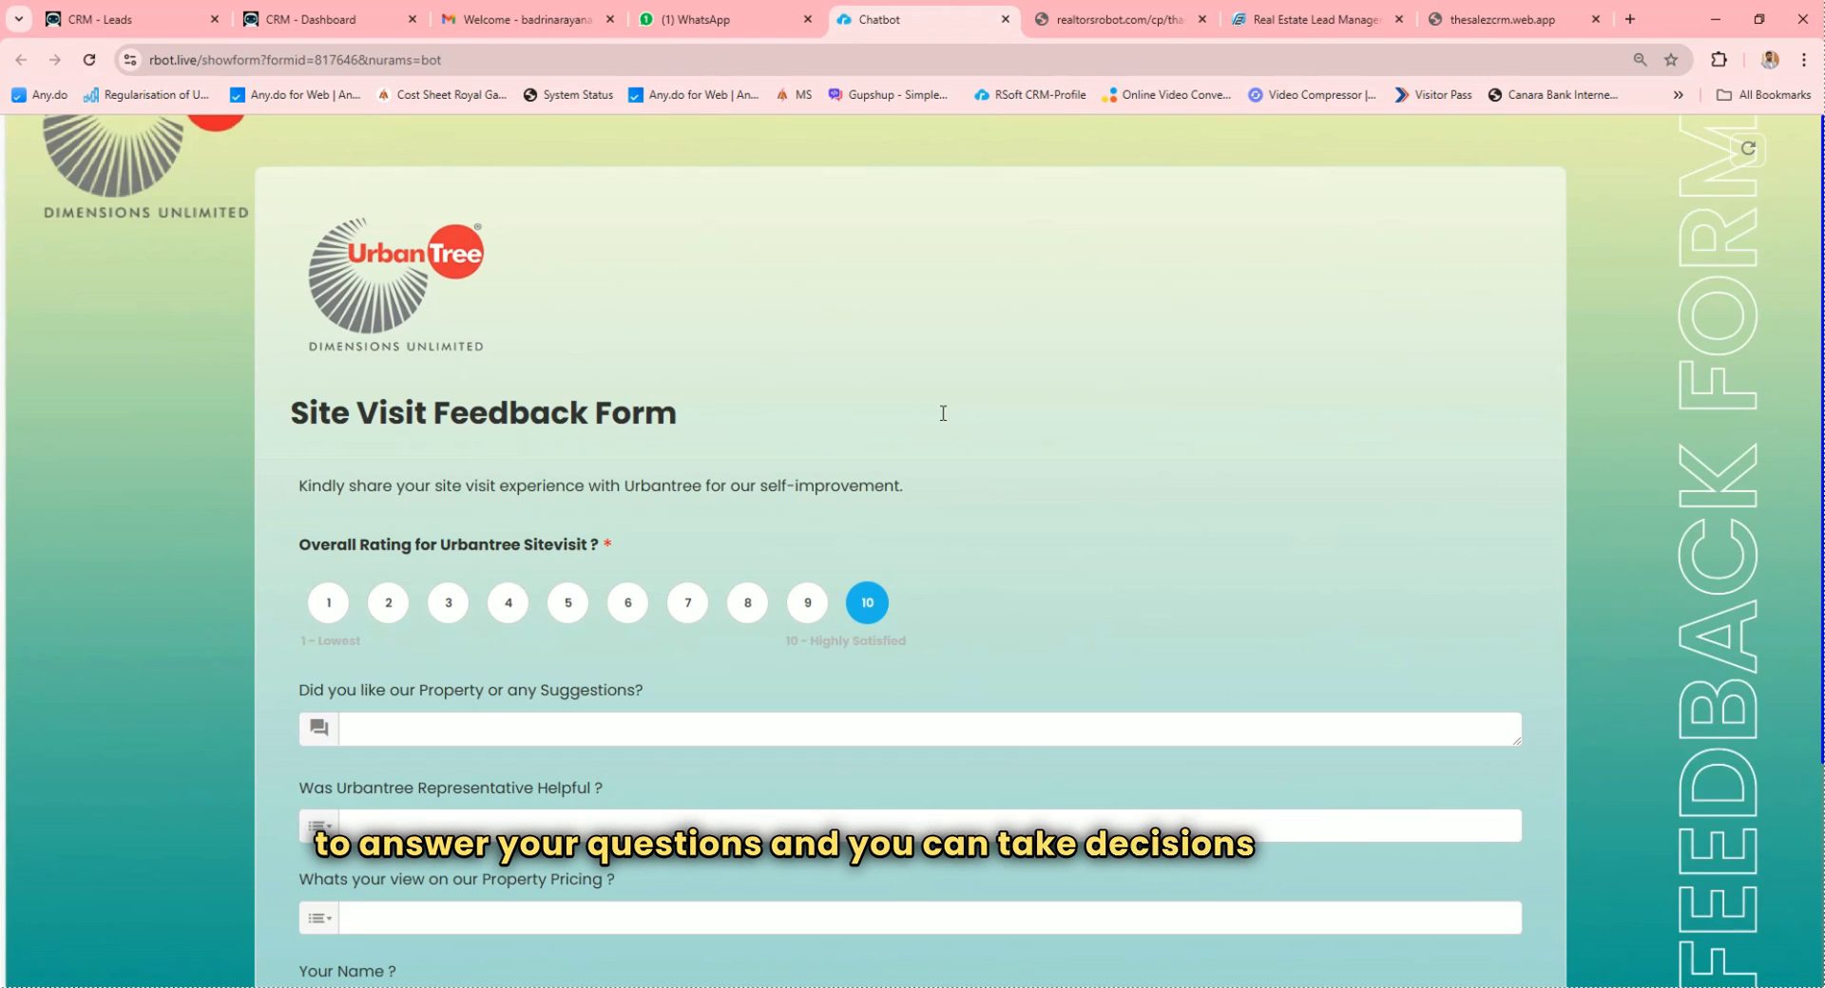
scroll(943, 413, "down", 3)
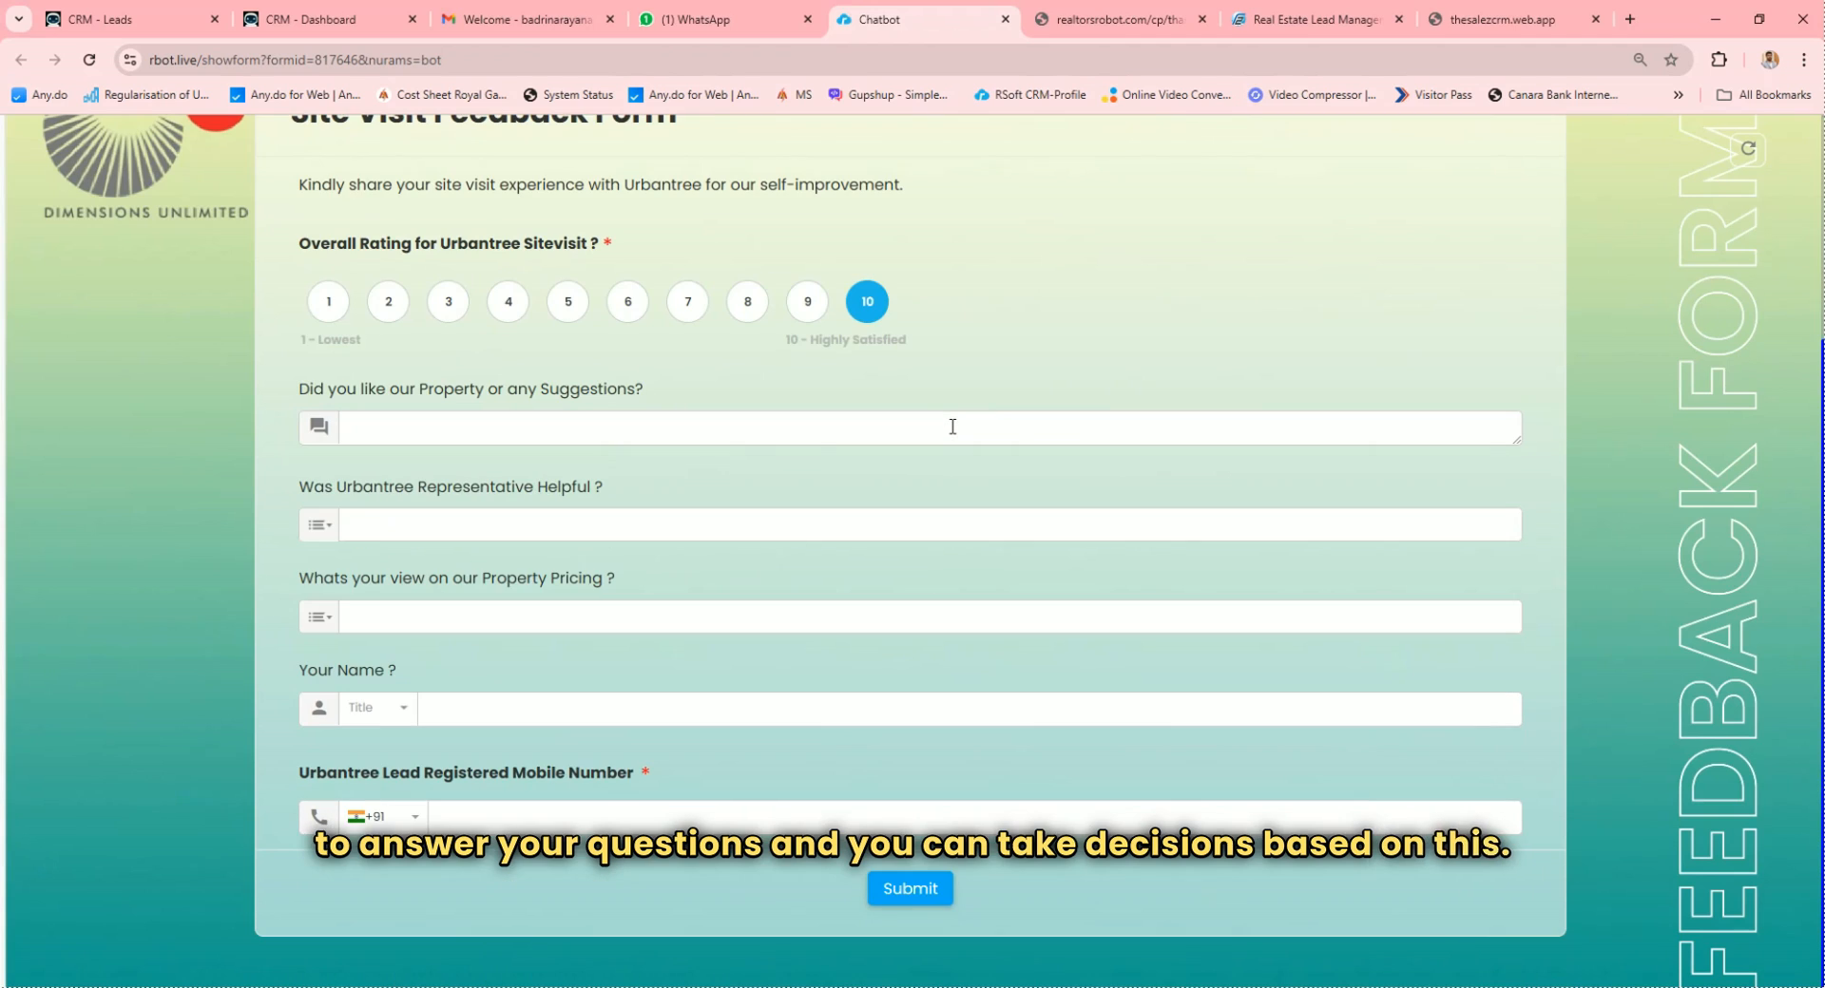
Complete the feedback form with suggestion adfasdf, representative helpful Yes, property pricing High and the customer's details, and submit it
left_click(683, 430)
left_click(606, 521)
type("asdf")
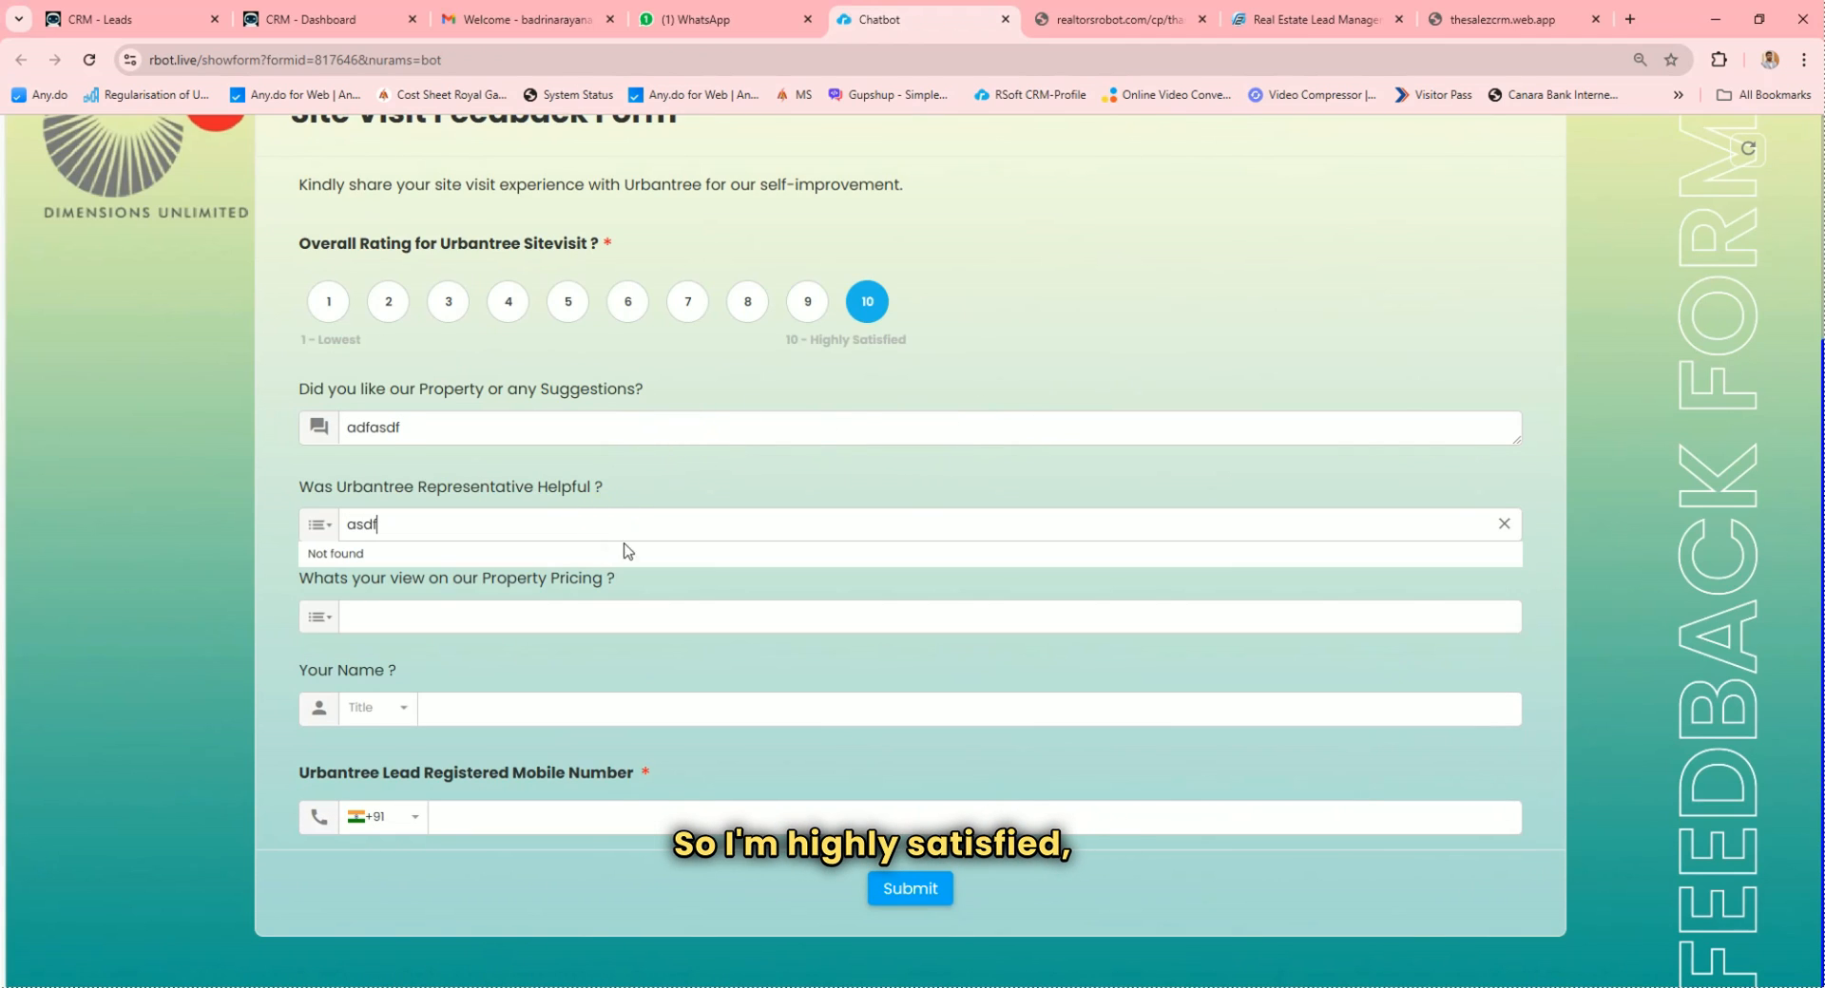
key("ctrl+a")
key("BackSpace")
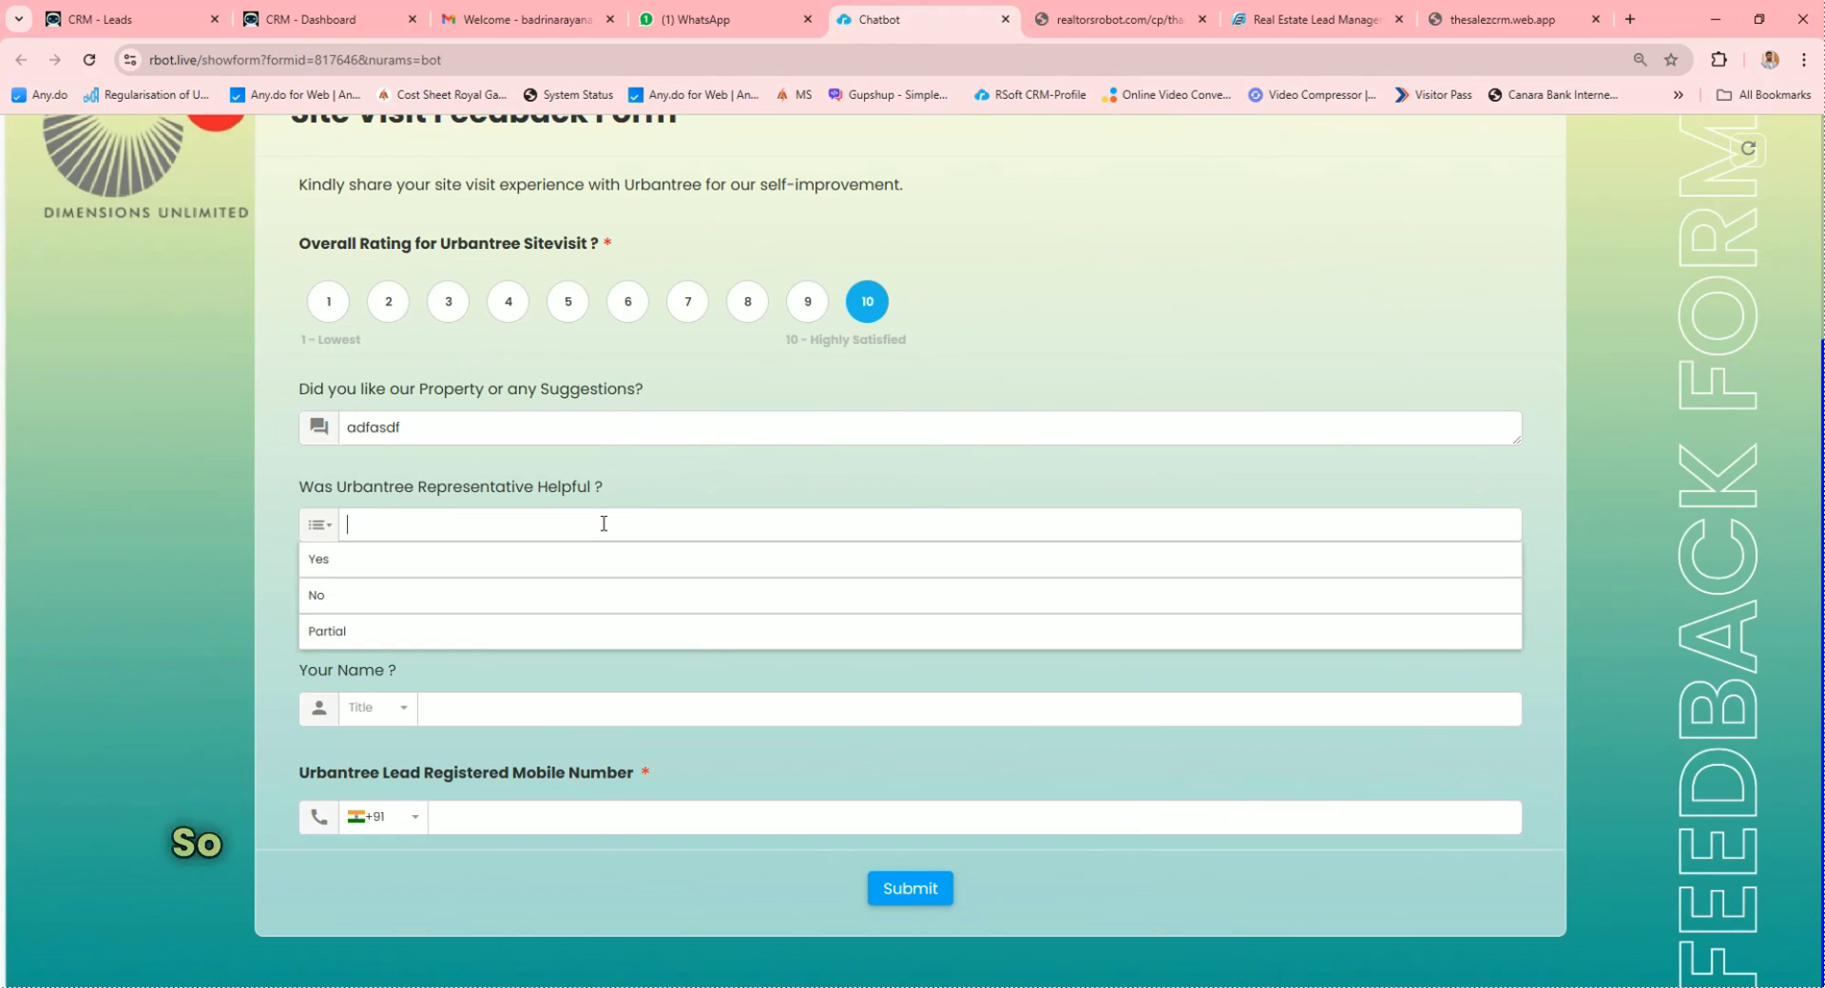
left_click(592, 559)
left_click(652, 616)
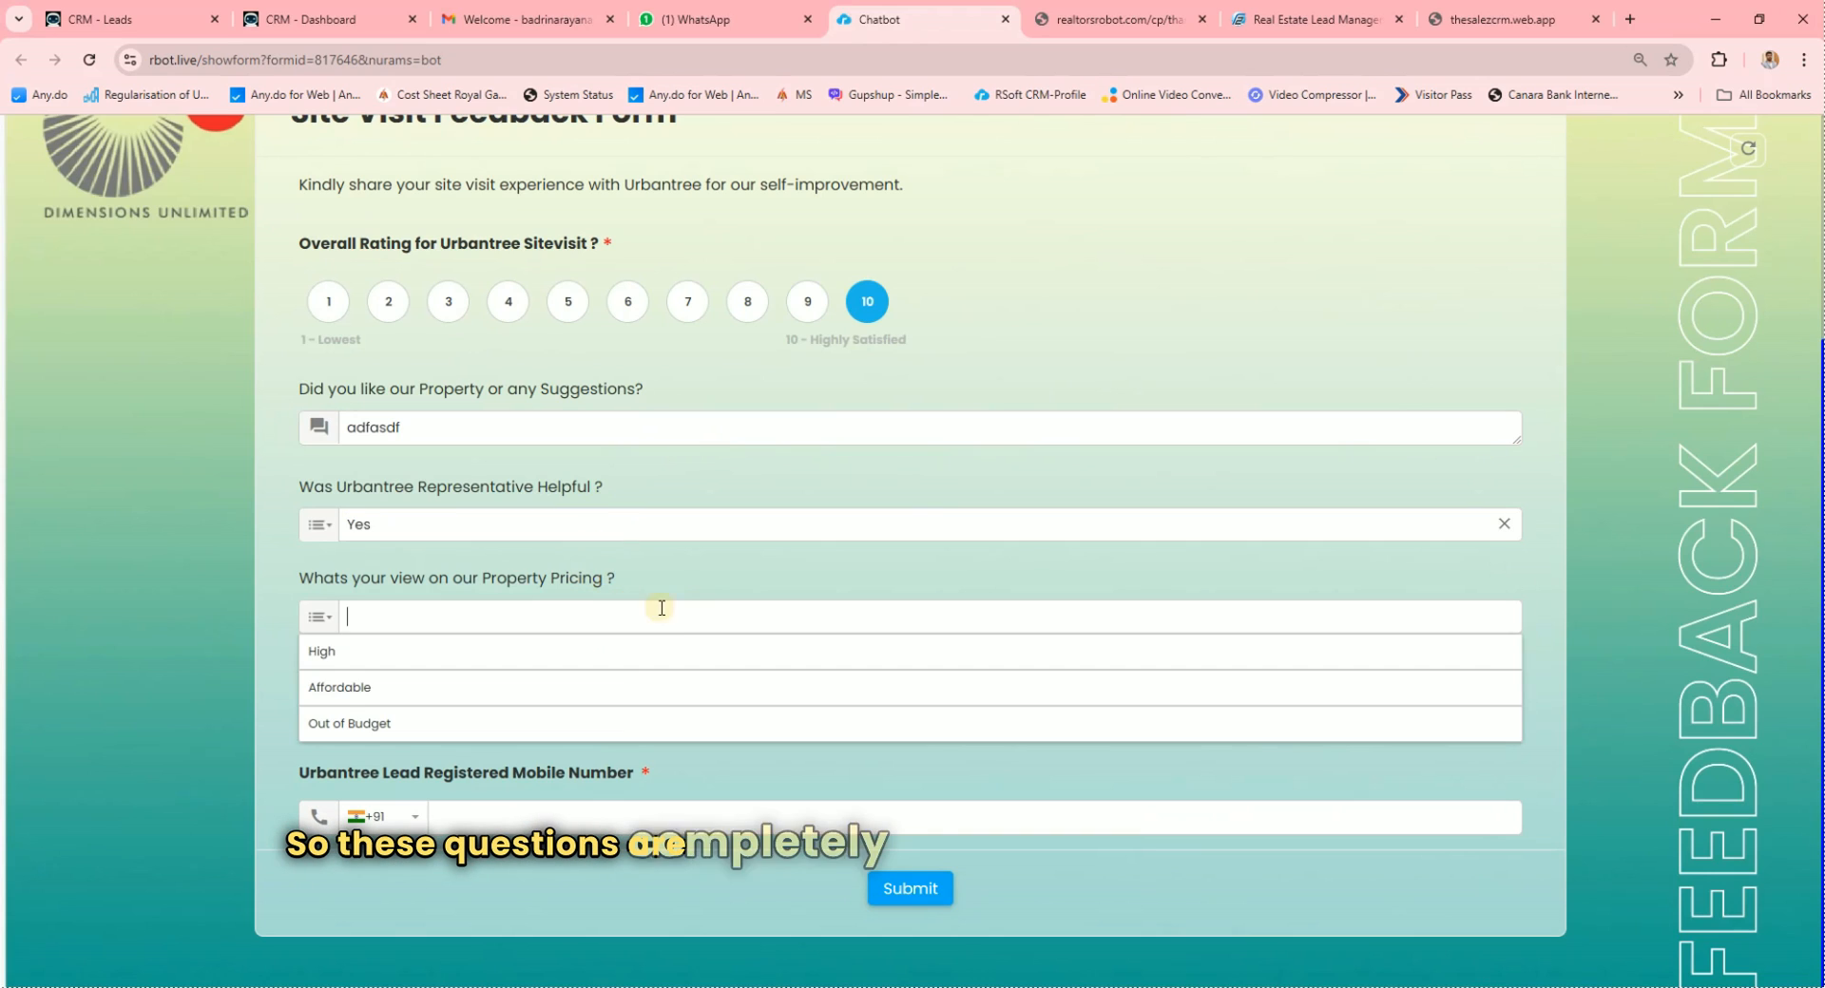
left_click(624, 656)
left_click(401, 711)
left_click(359, 755)
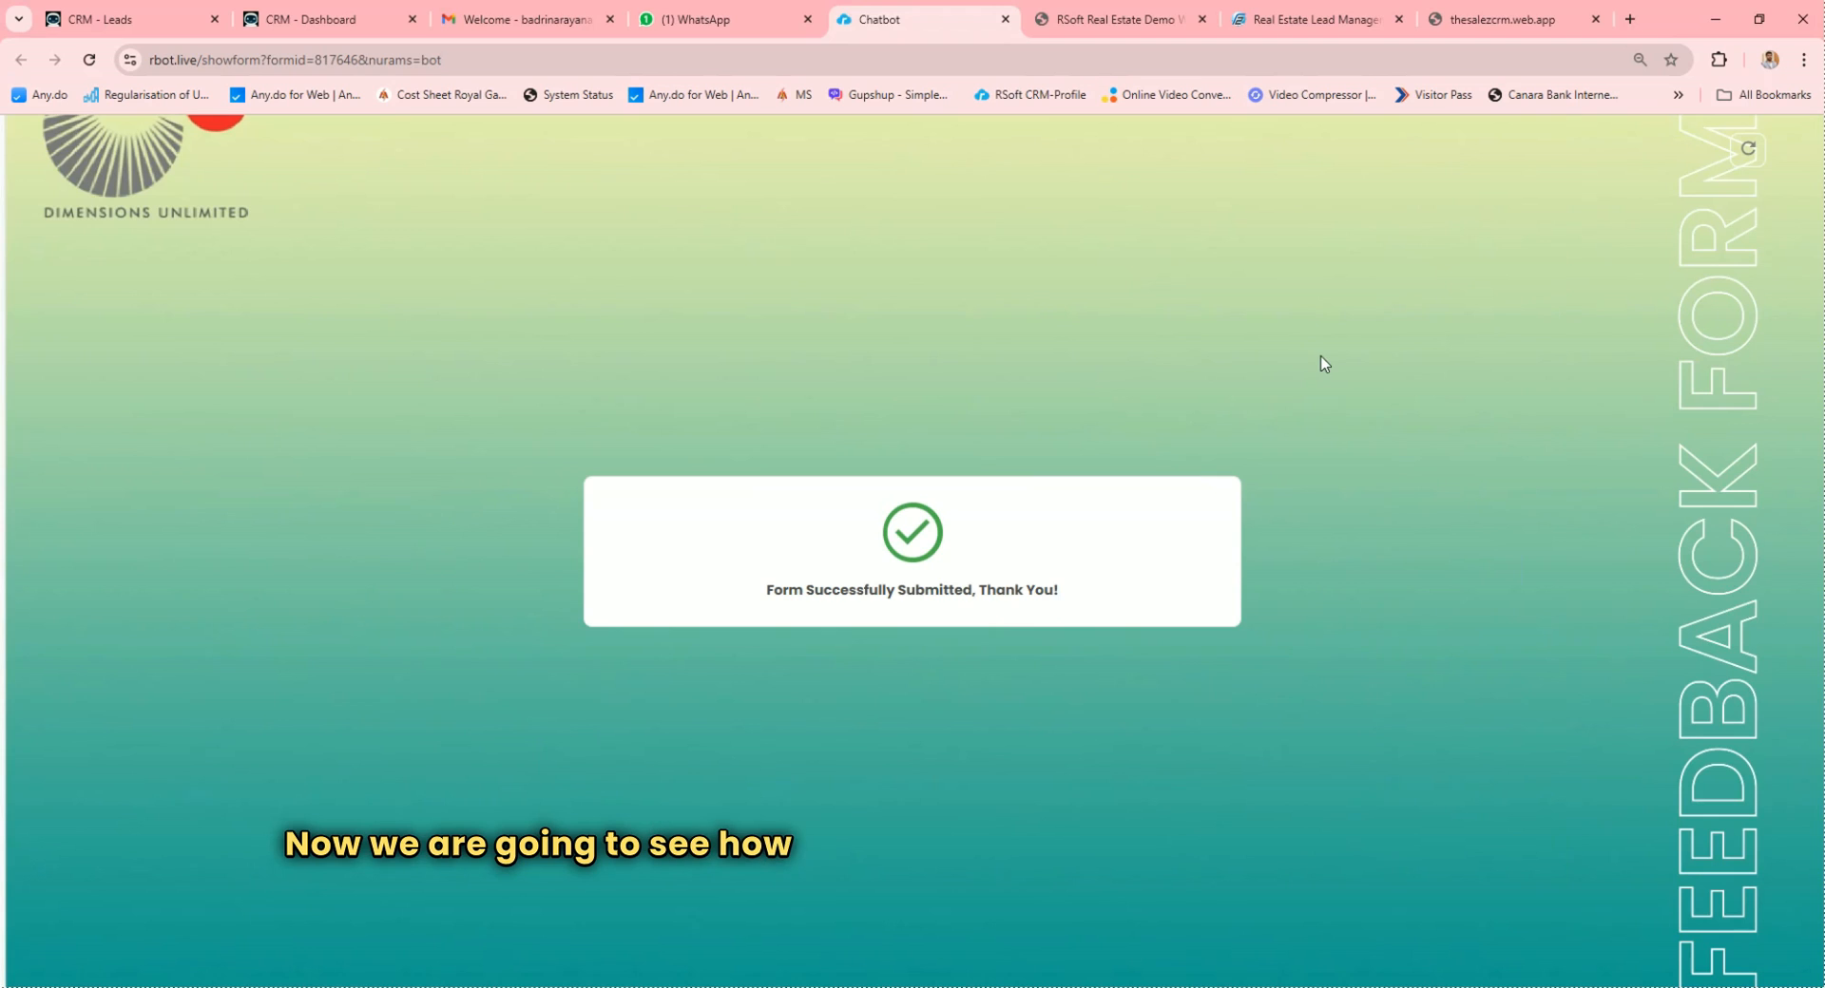
Check the lead's feedback record in the CRM and read the "Thank You for Visiting Our Site" email in Gmail
left_click(109, 12)
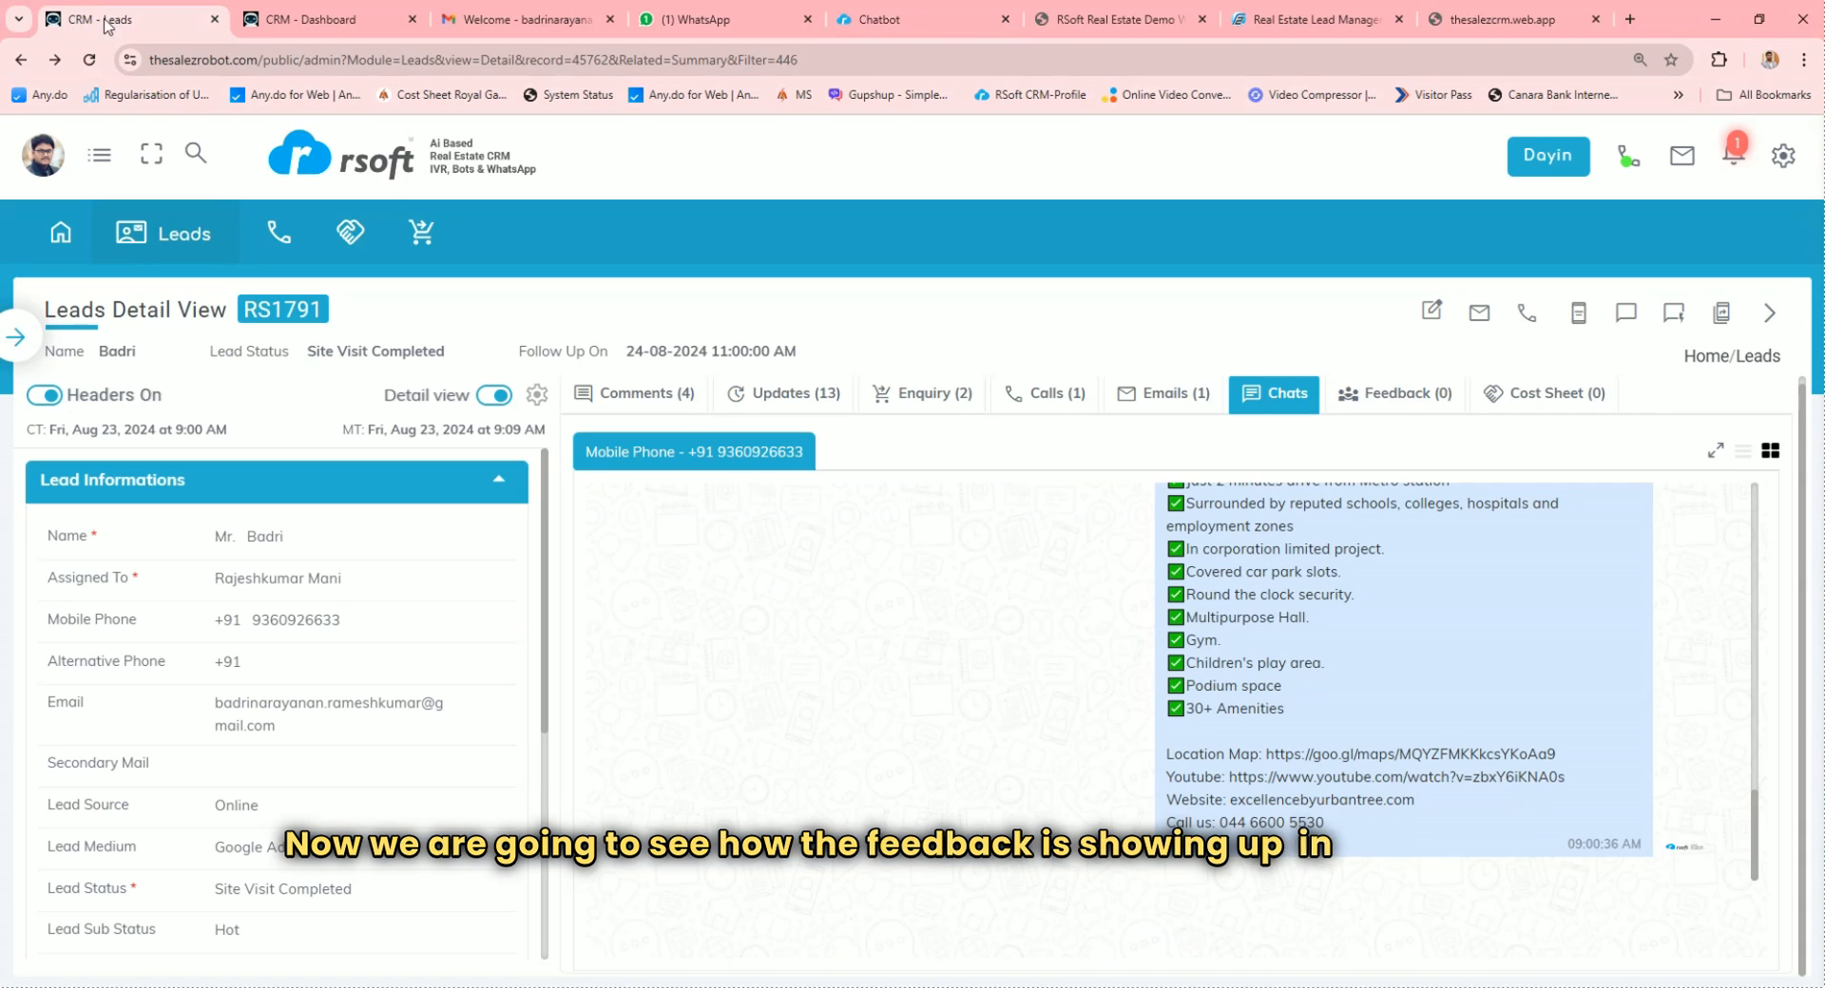
left_click(1402, 400)
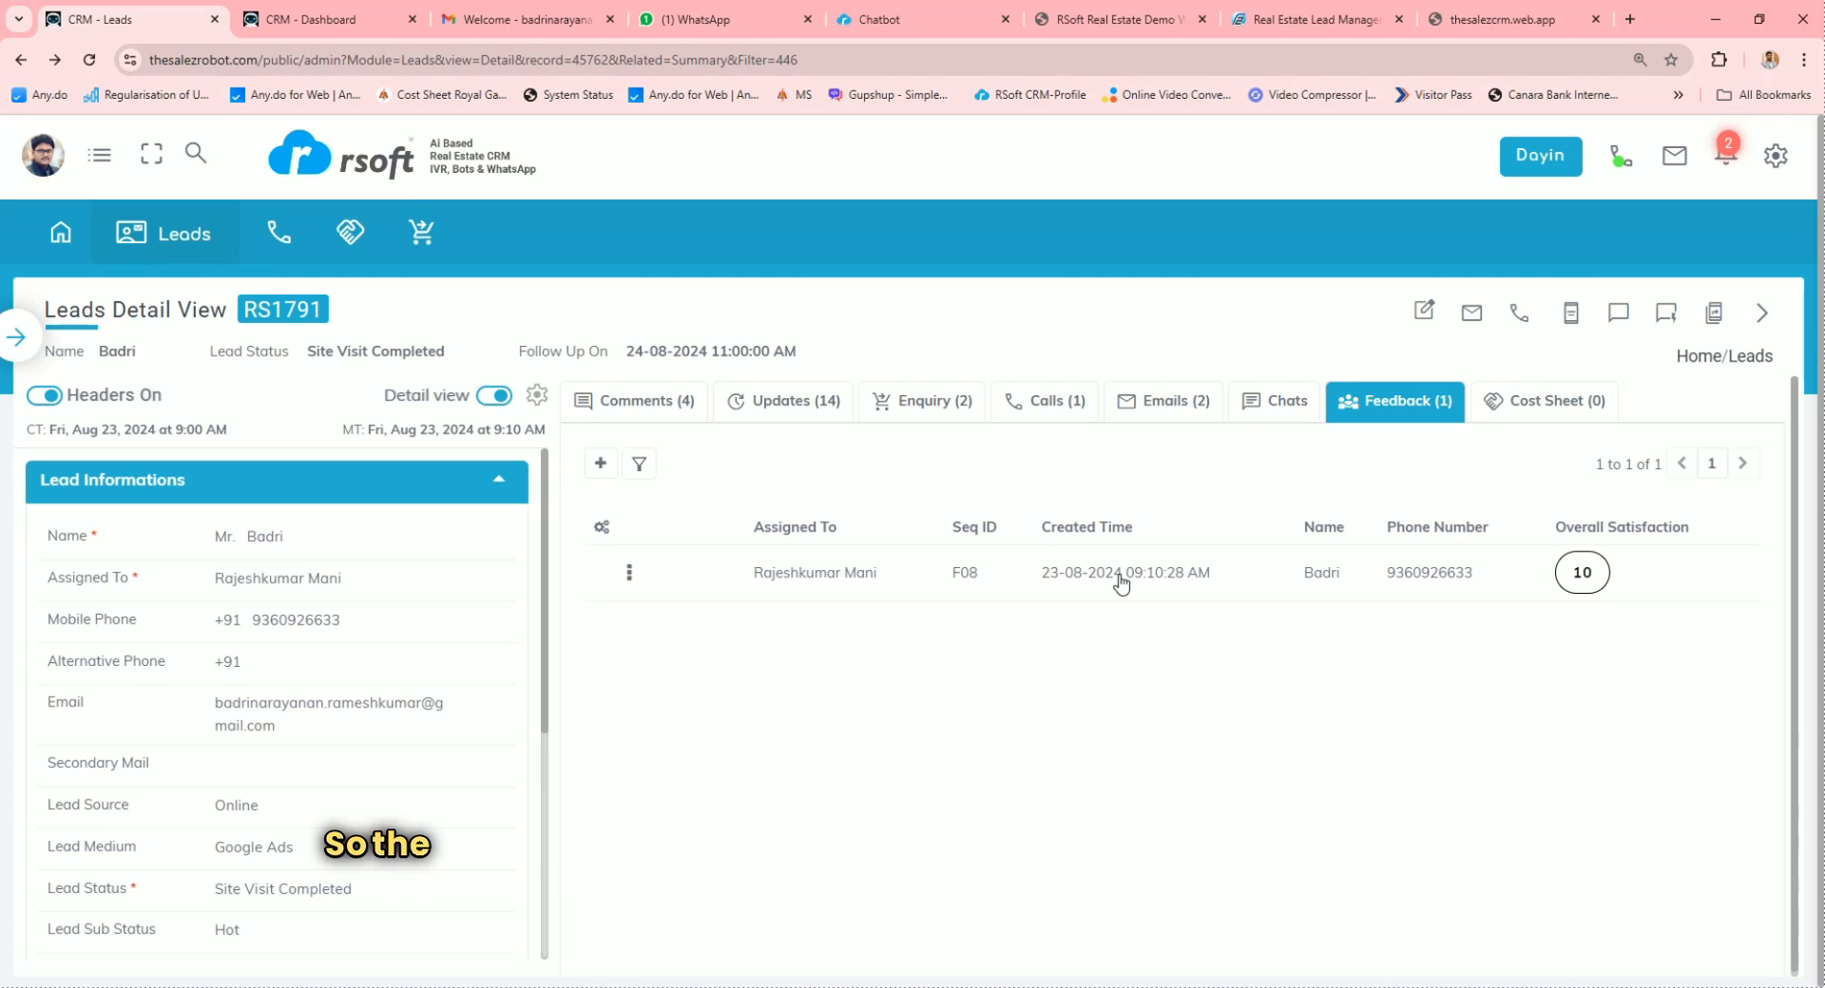
left_click(559, 17)
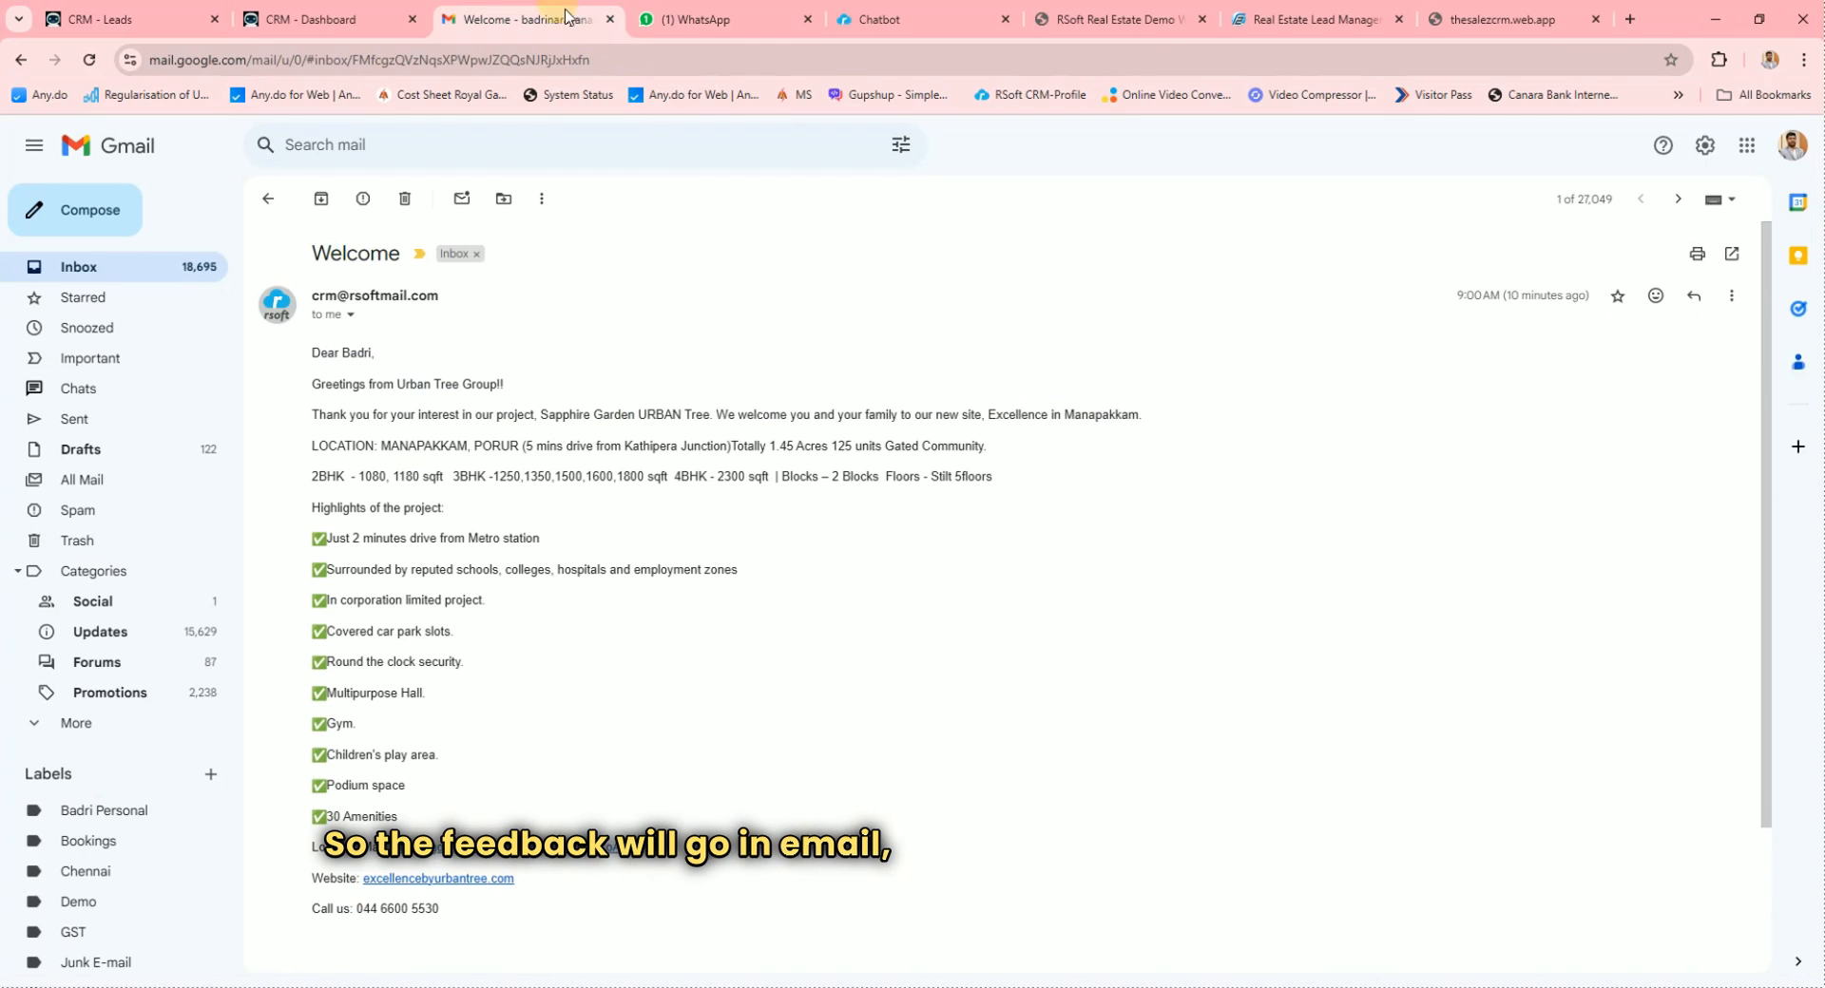
left_click(268, 199)
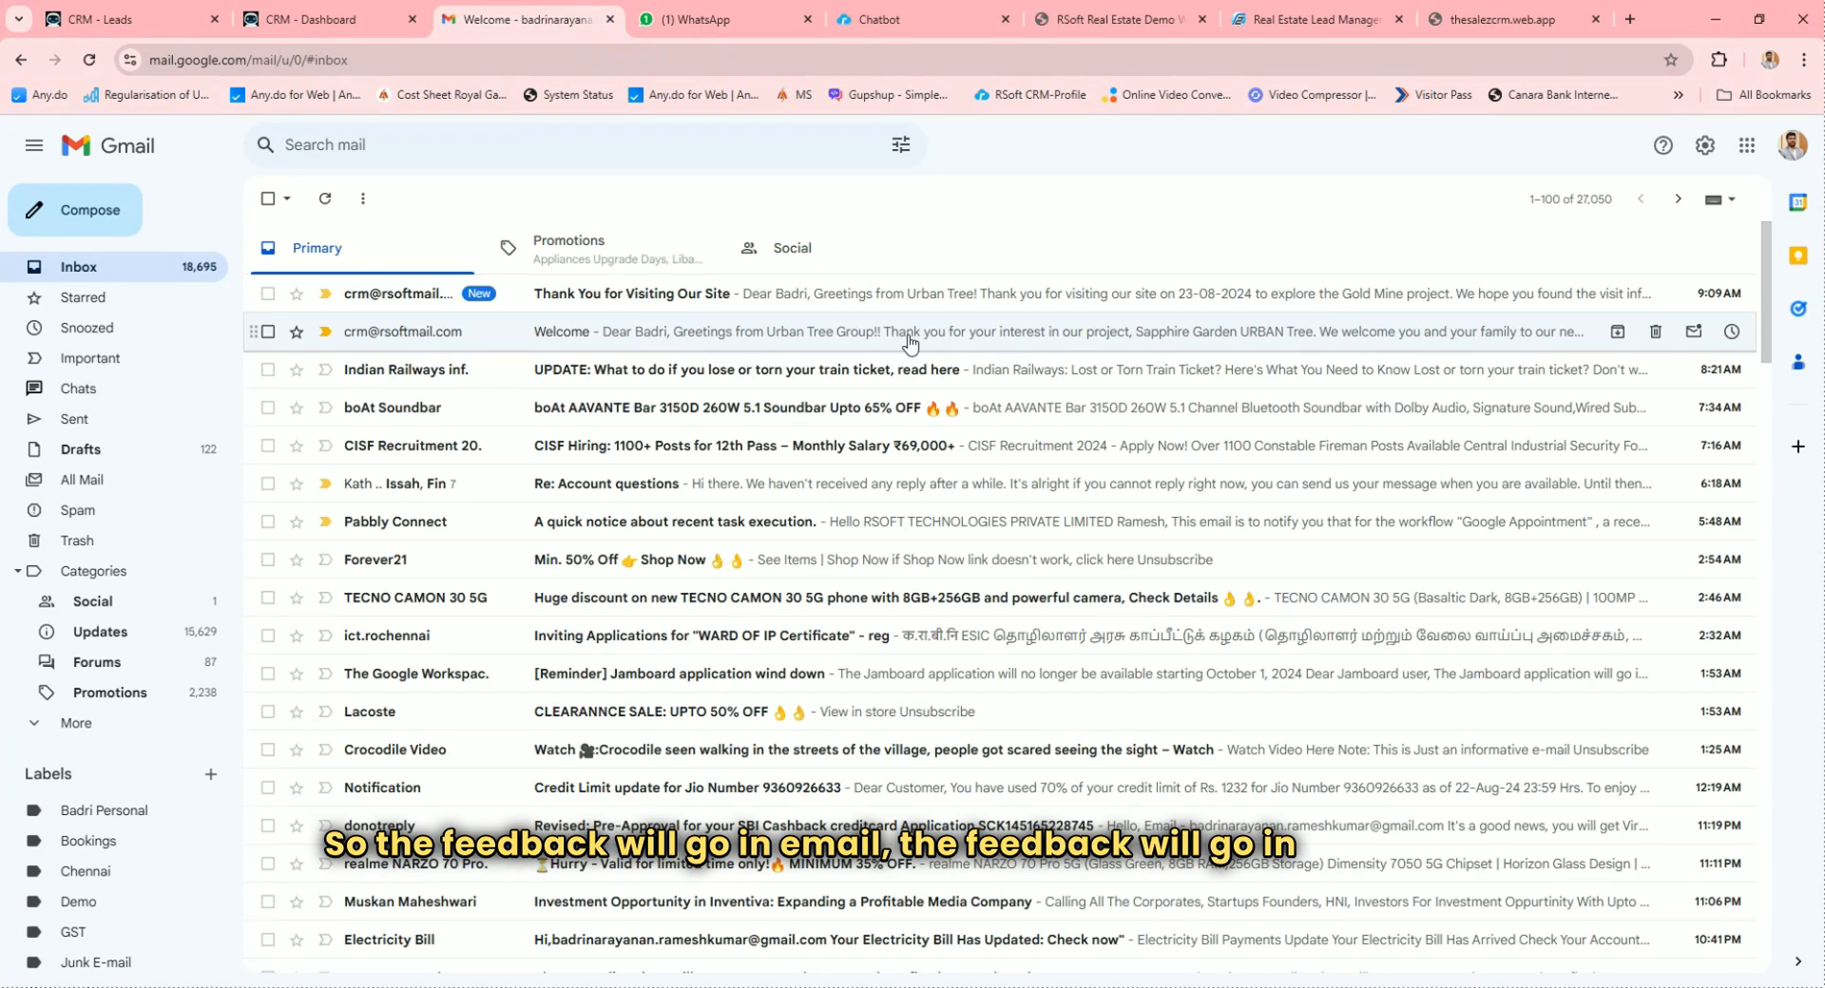
left_click(652, 293)
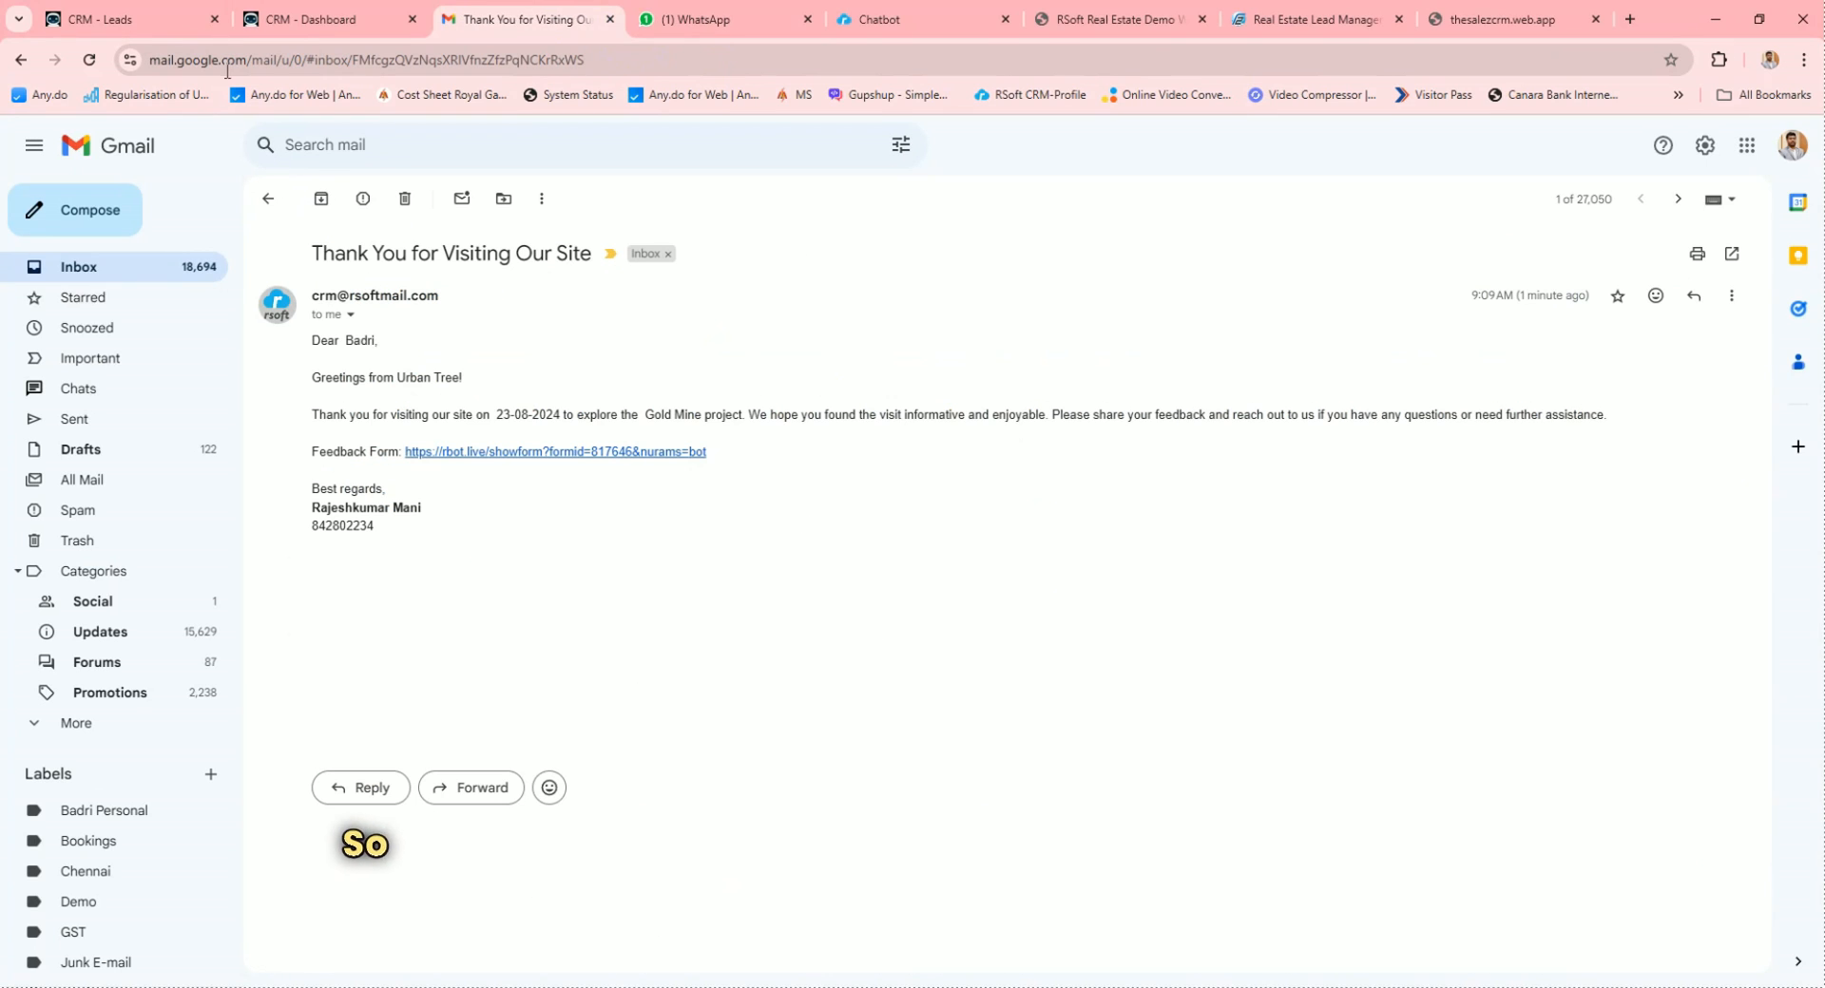
Switch to the CRM lead record and set its lead status to Lost Lead and sub status to Junk Lead in a Quick Action
left_click(114, 19)
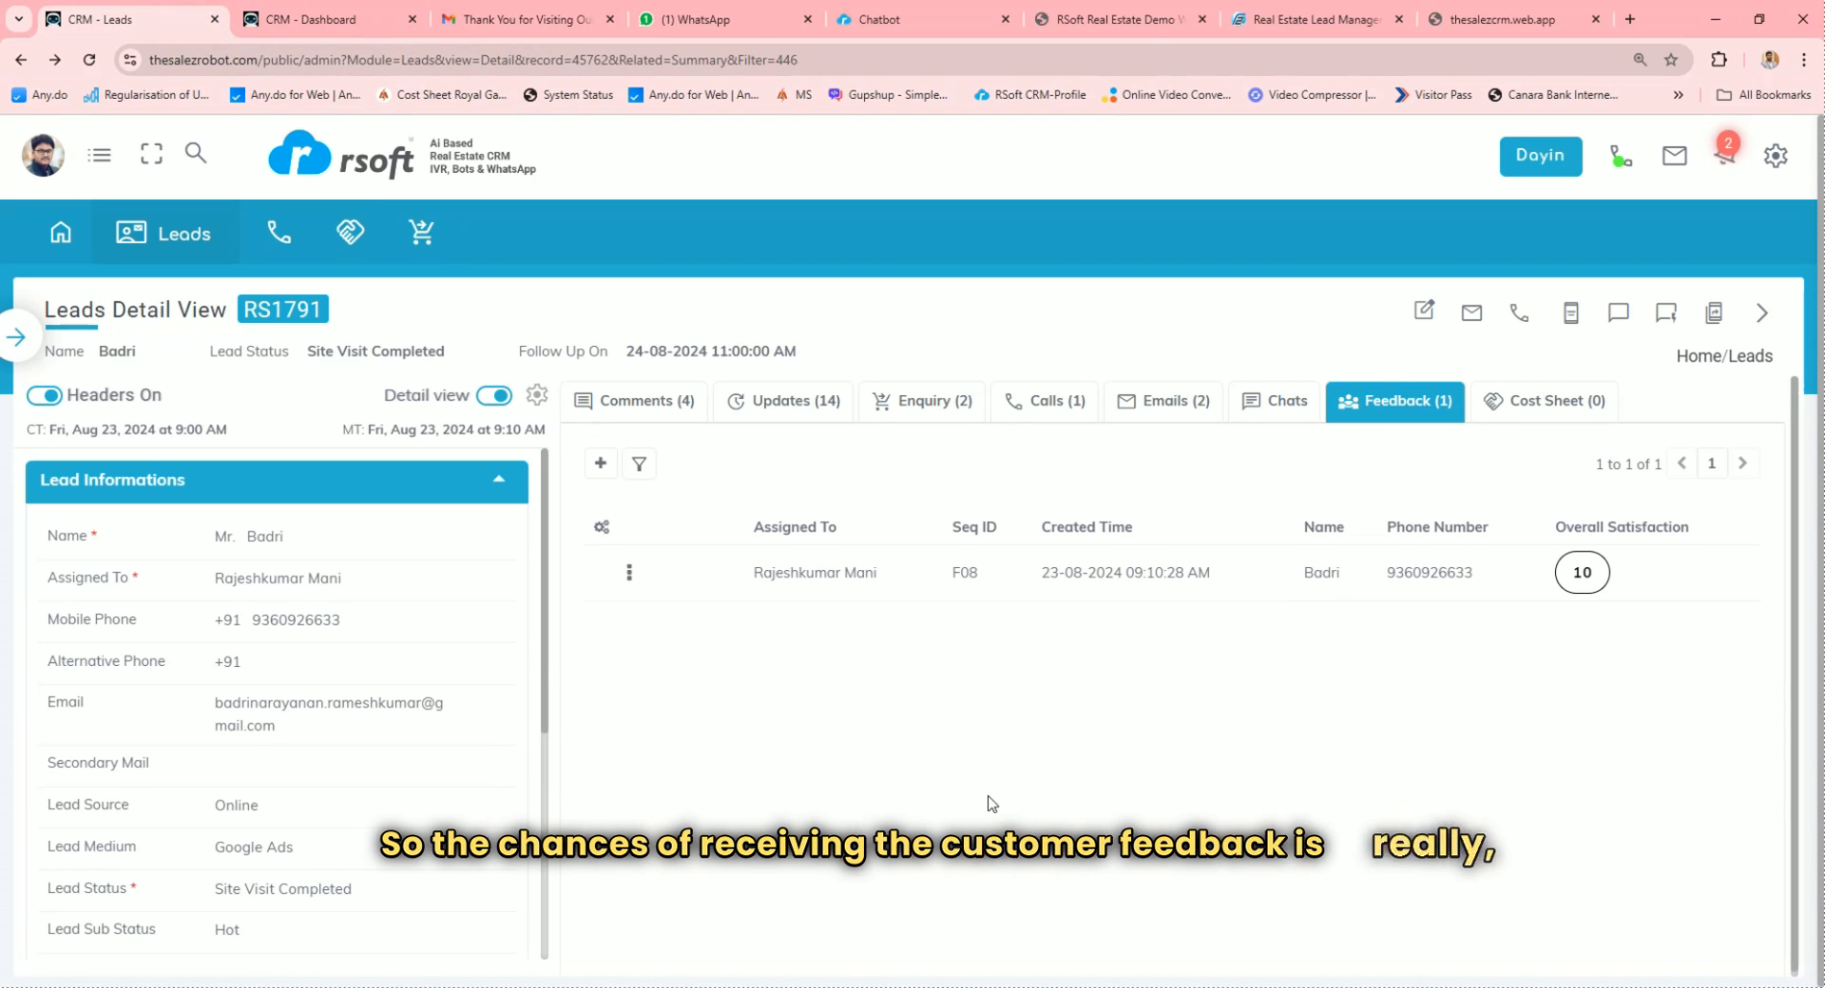
scroll(344, 612, "down", 3)
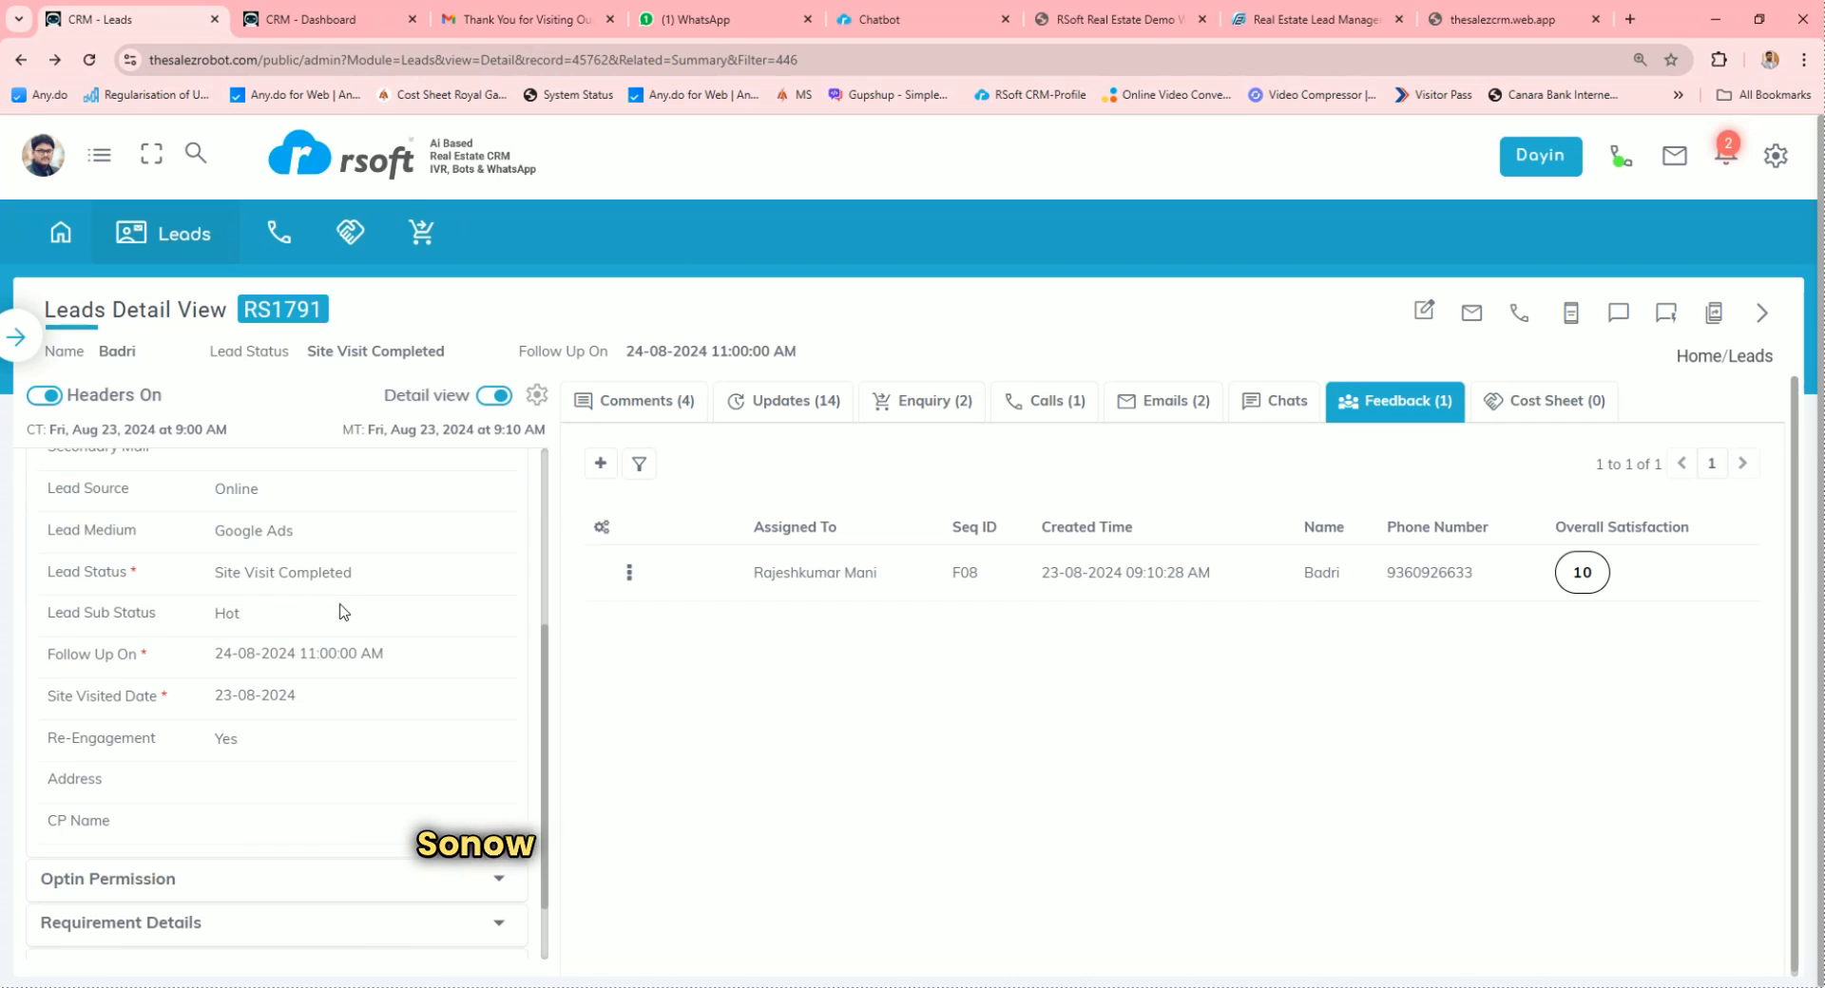
left_click(1657, 323)
left_click(1244, 522)
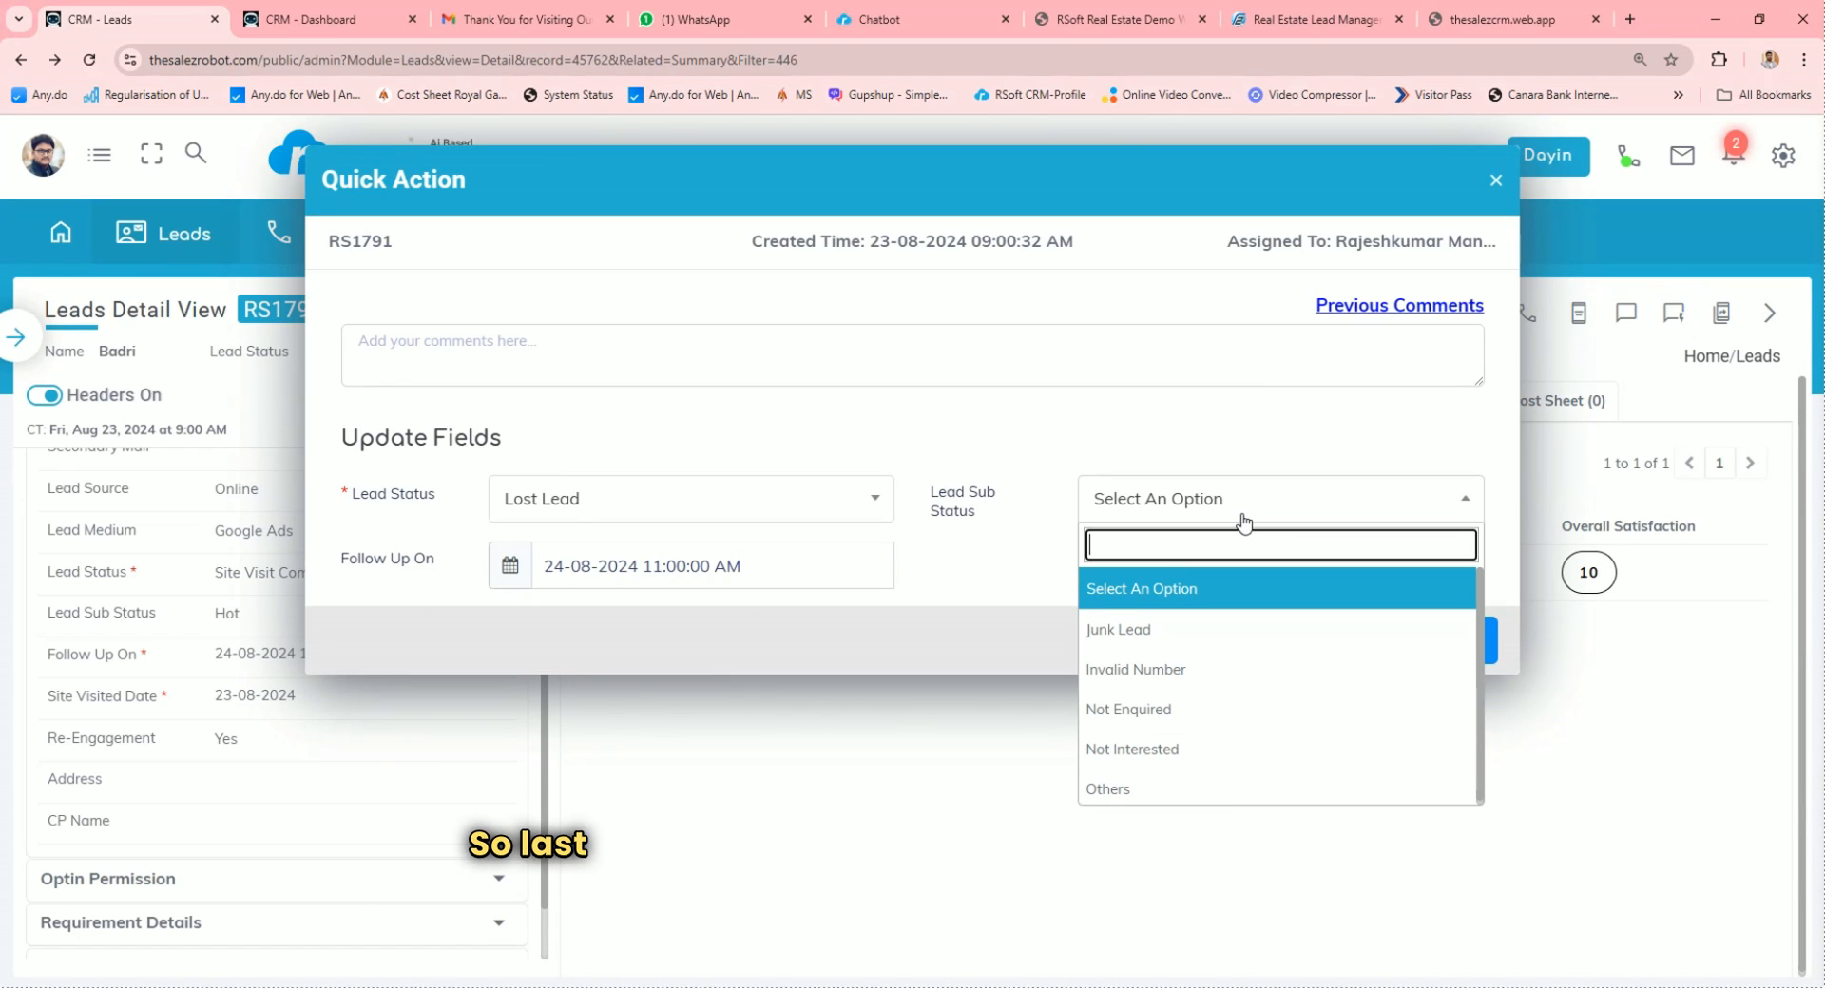
left_click(1225, 633)
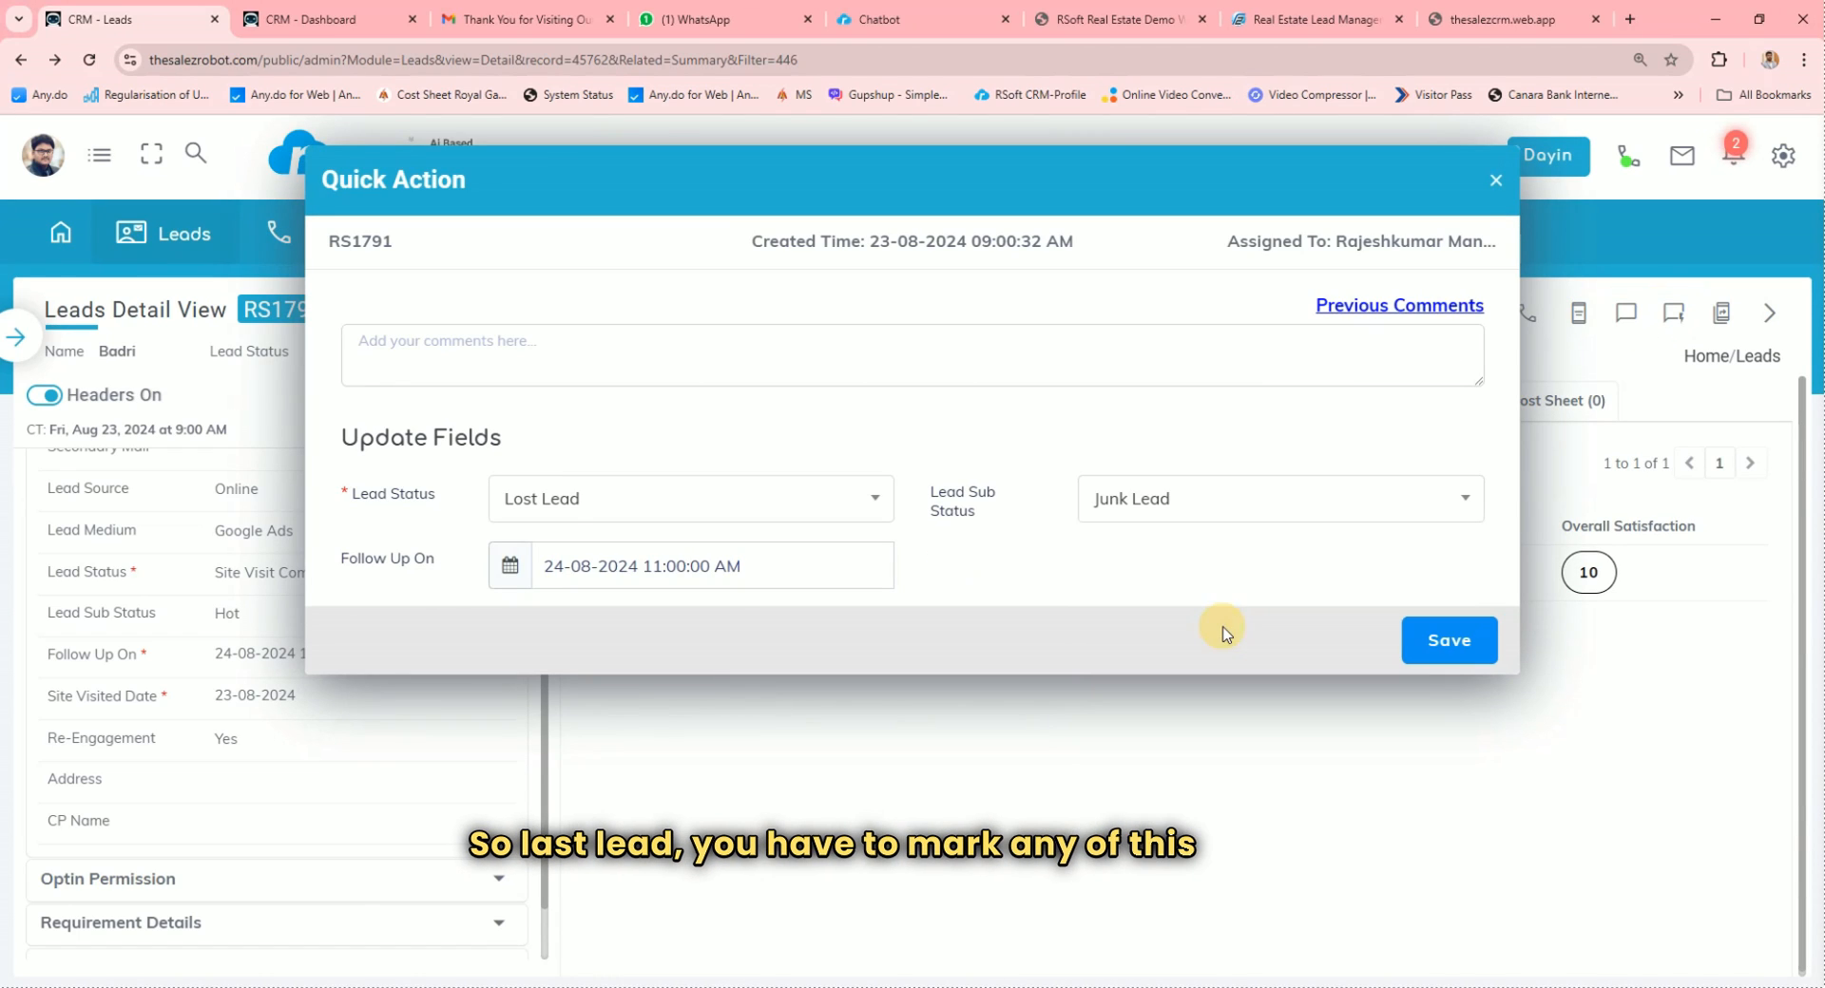
left_click(1212, 525)
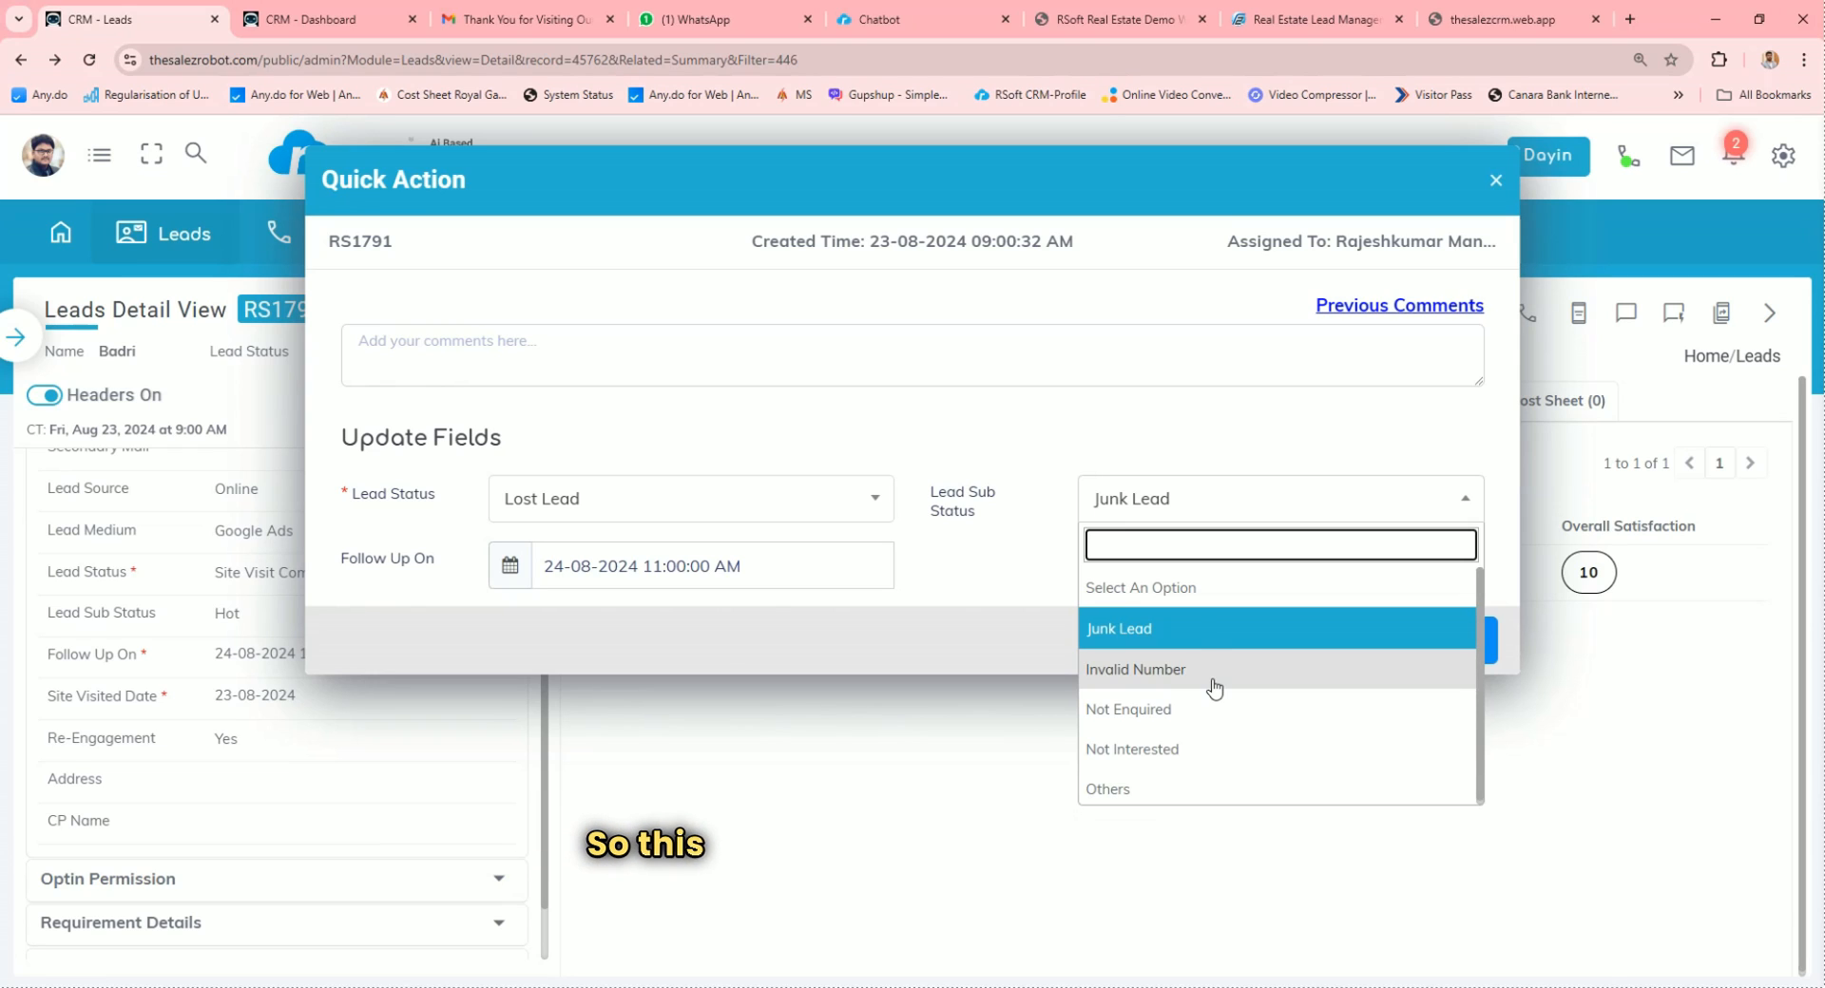
left_click(1202, 628)
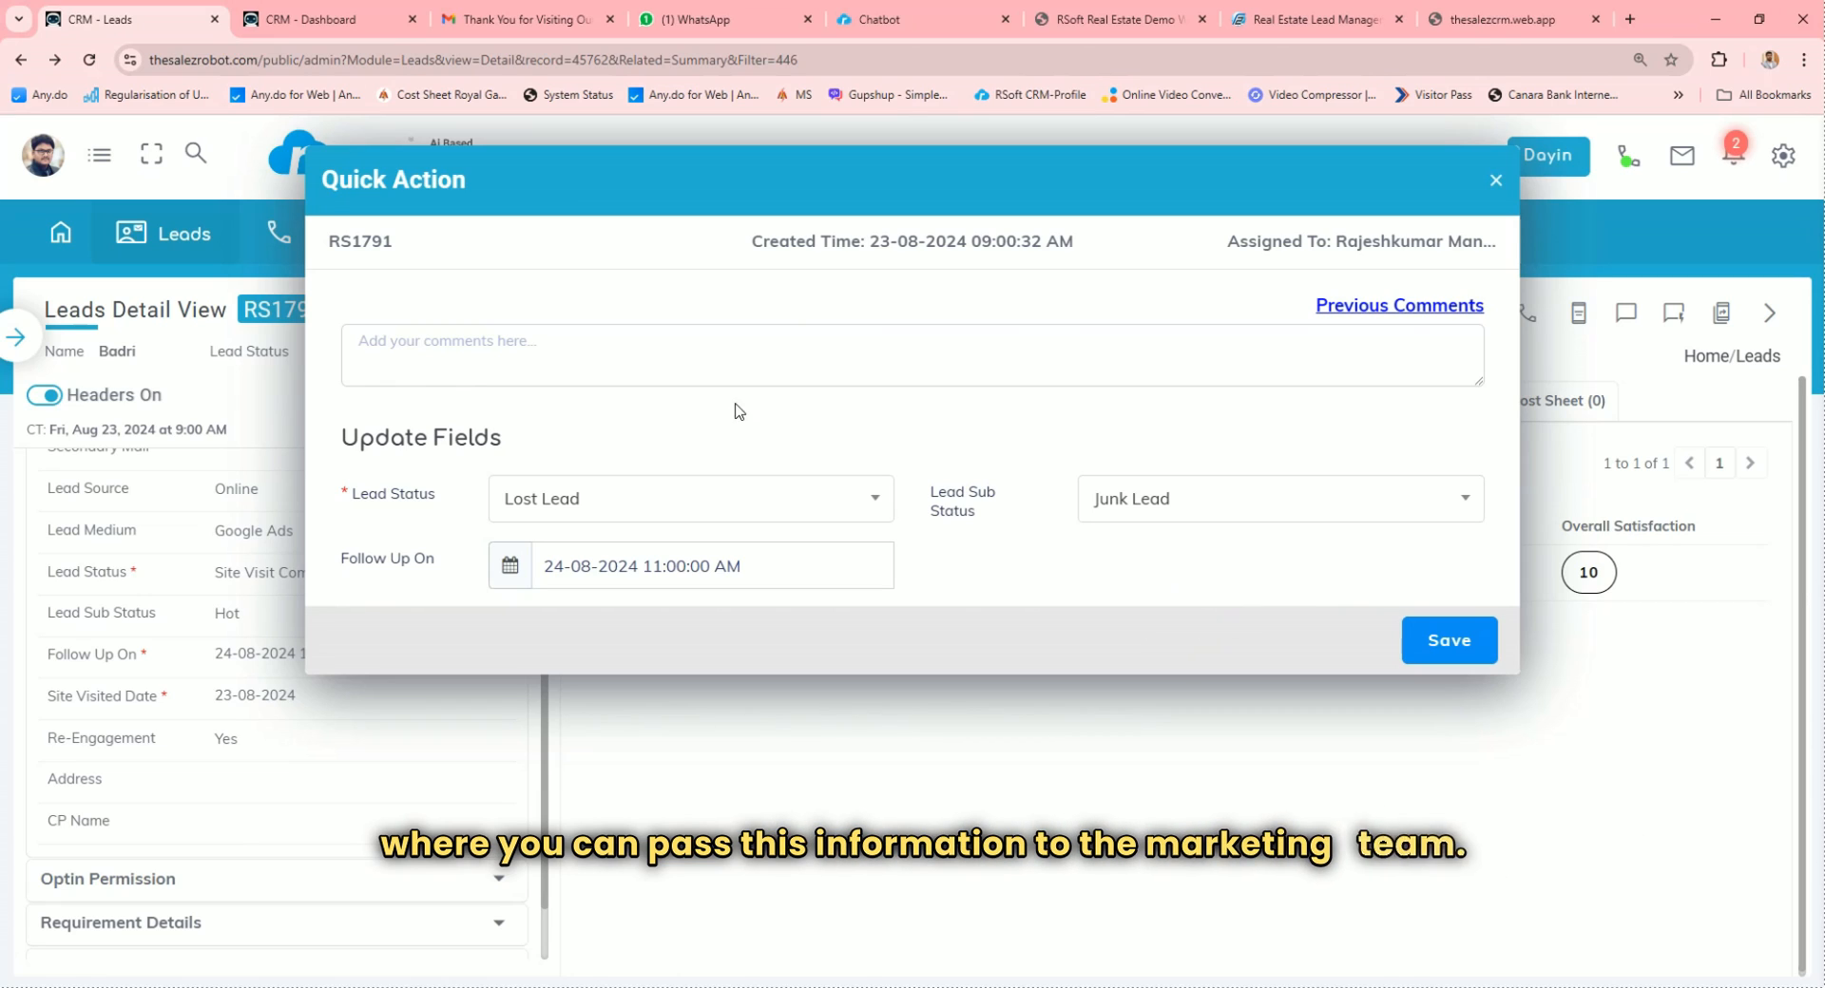
Add the comment "Customer lead was junk. They did not enquire for the property", clear the follow-up date and save the Quick Action
left_click(773, 362)
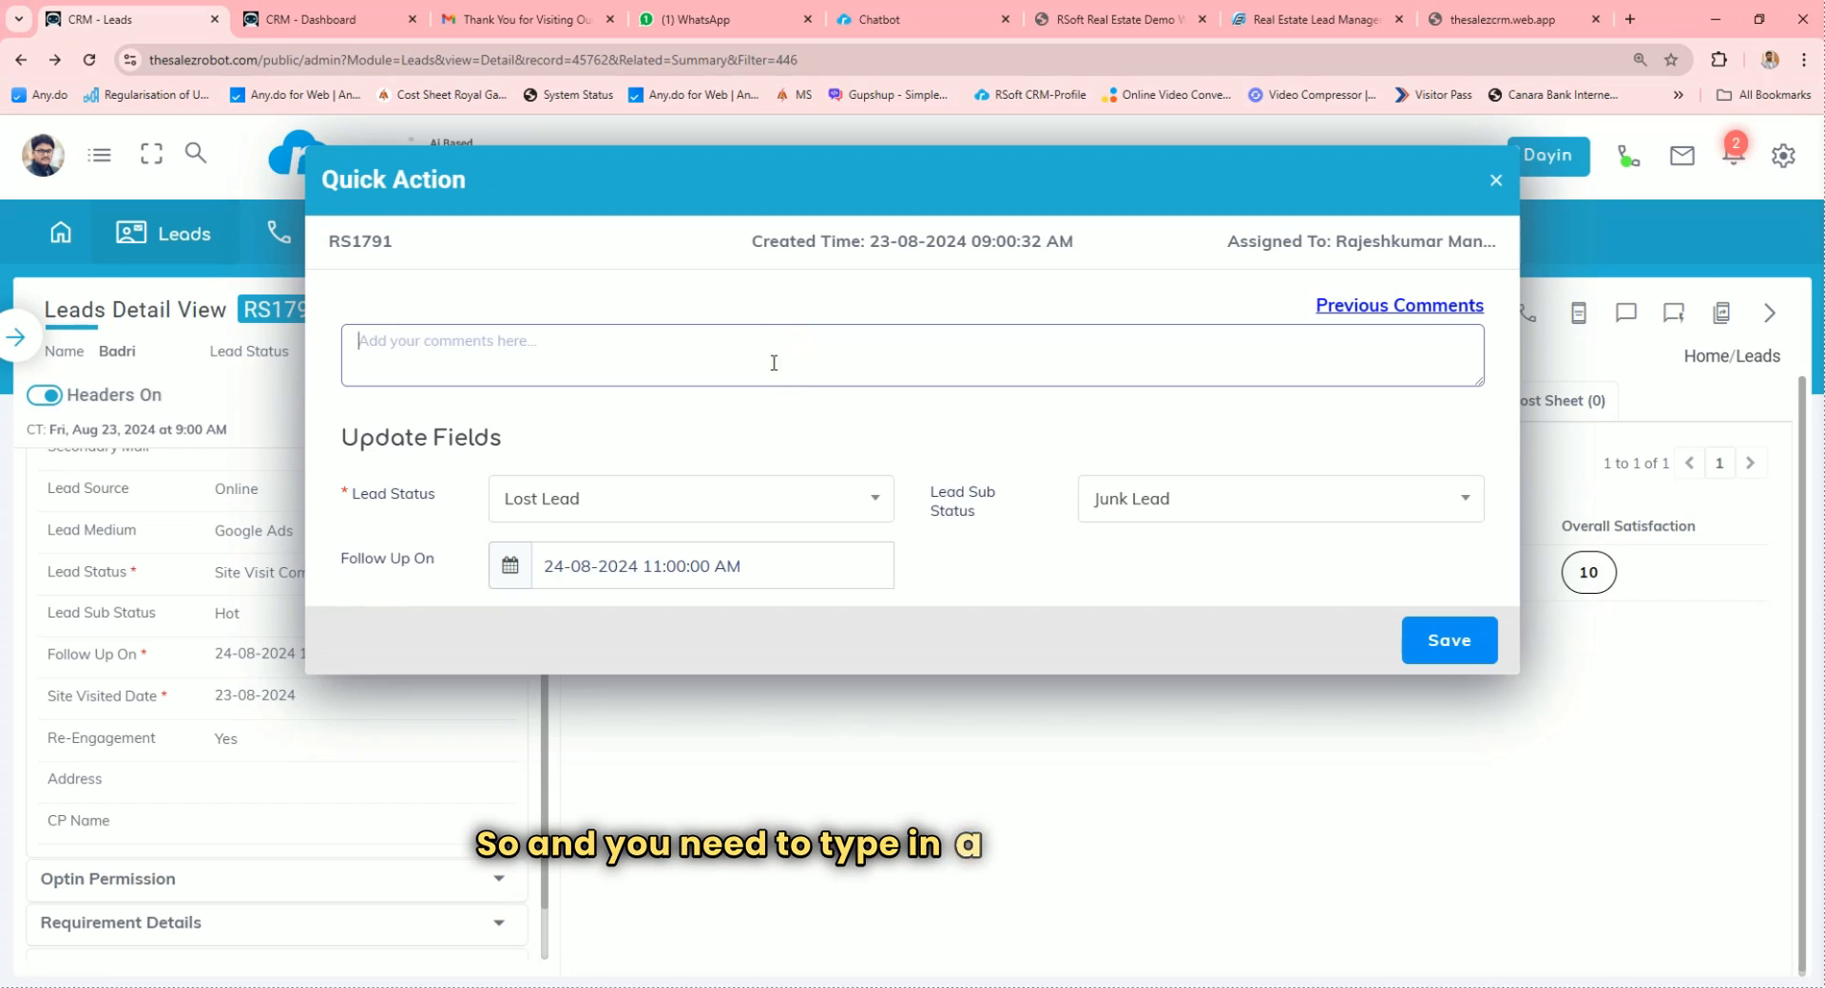
type("Customer")
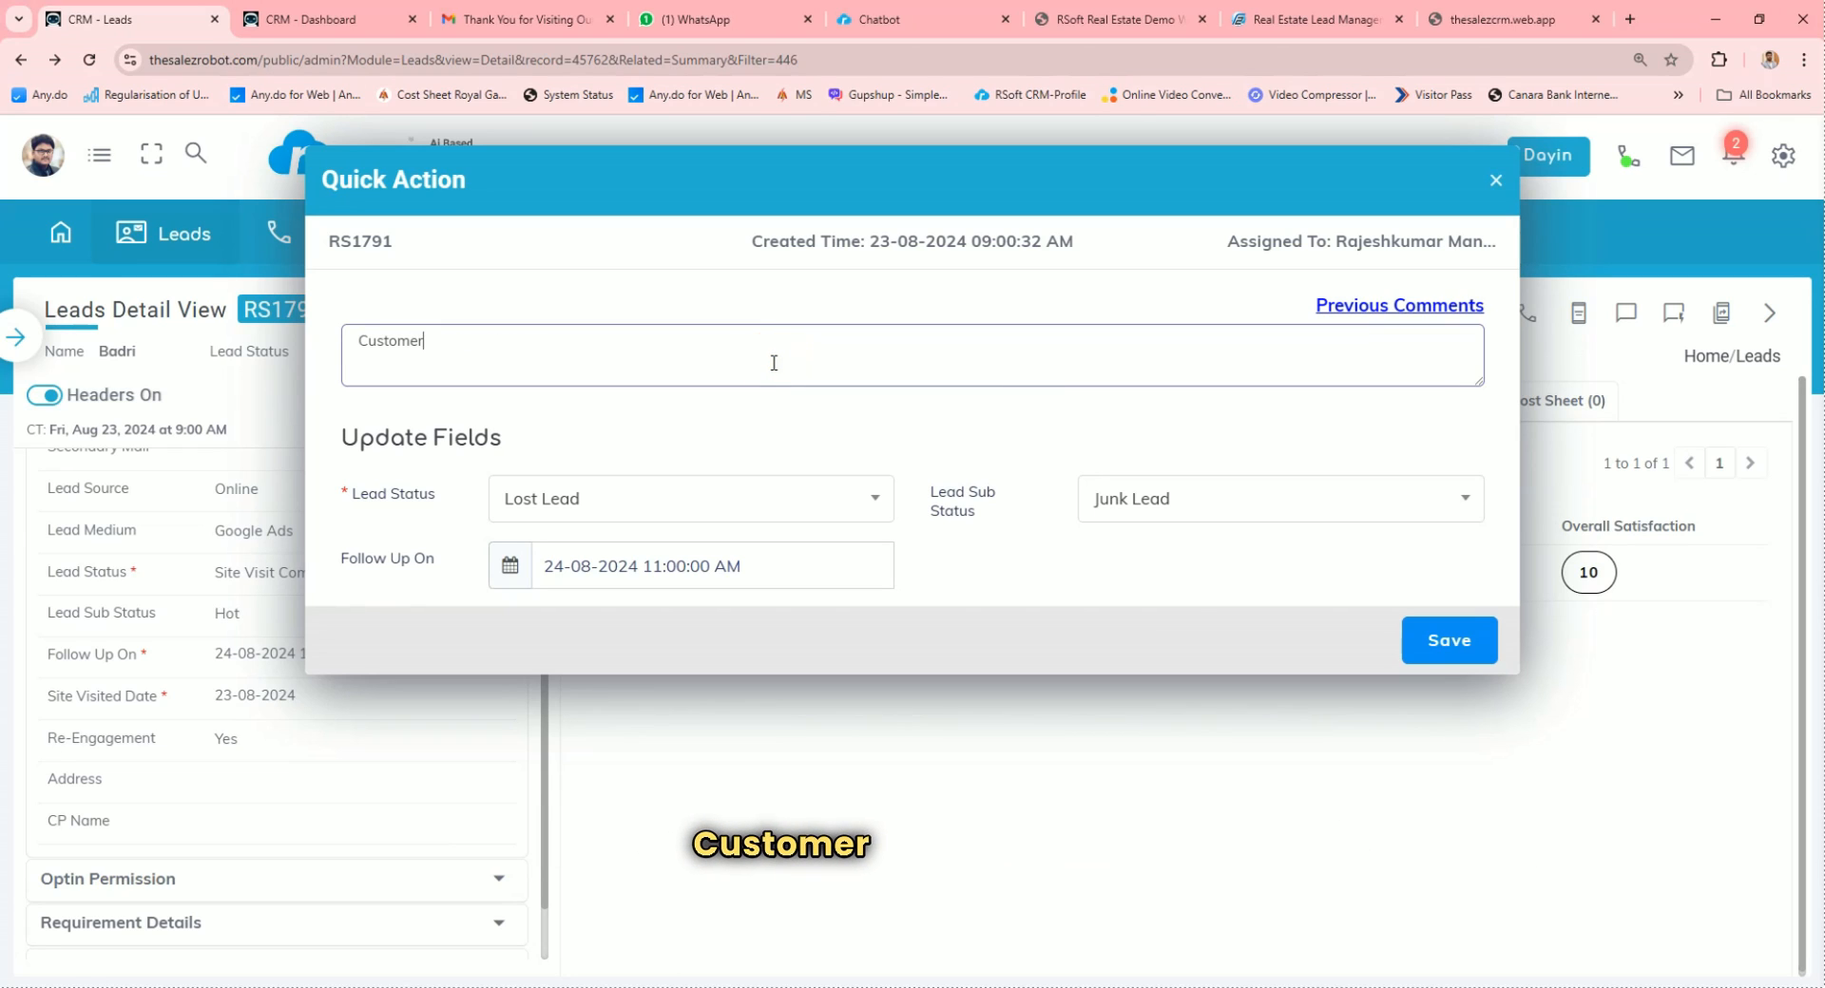
type(" lead was junk. They did not enquire for the property")
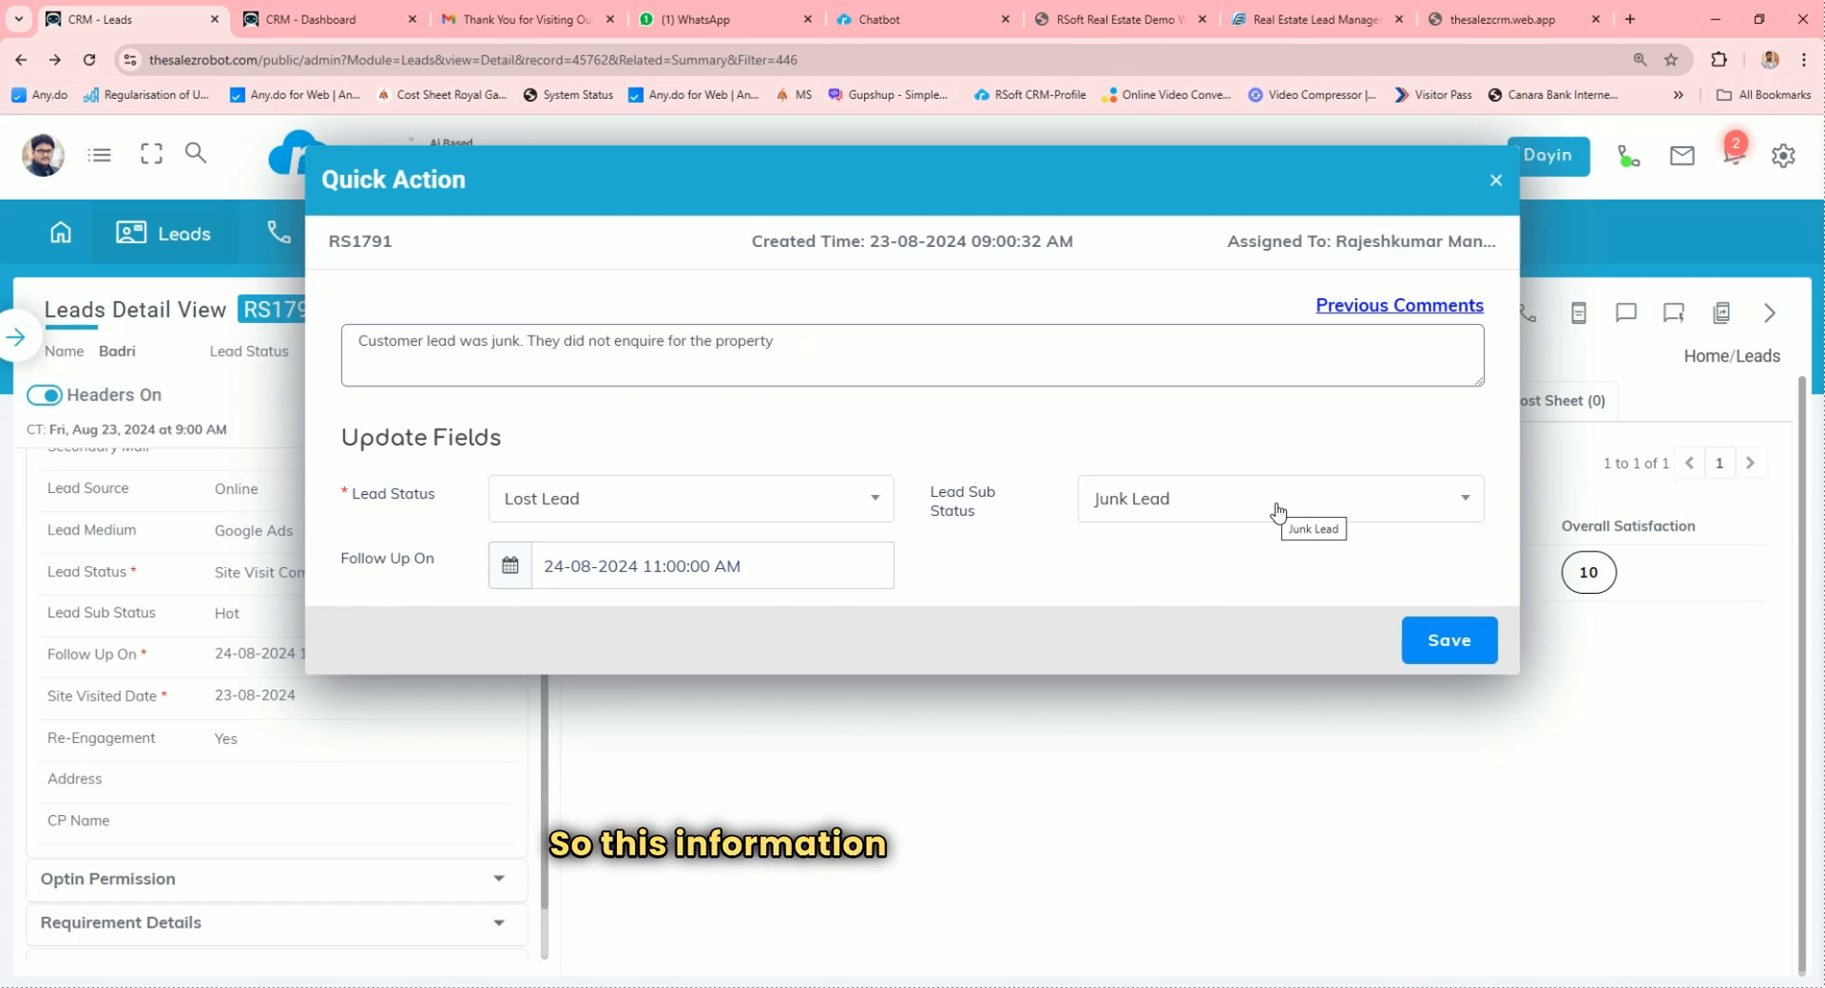
left_click(777, 566)
key("BackSpace")
left_click(1019, 562)
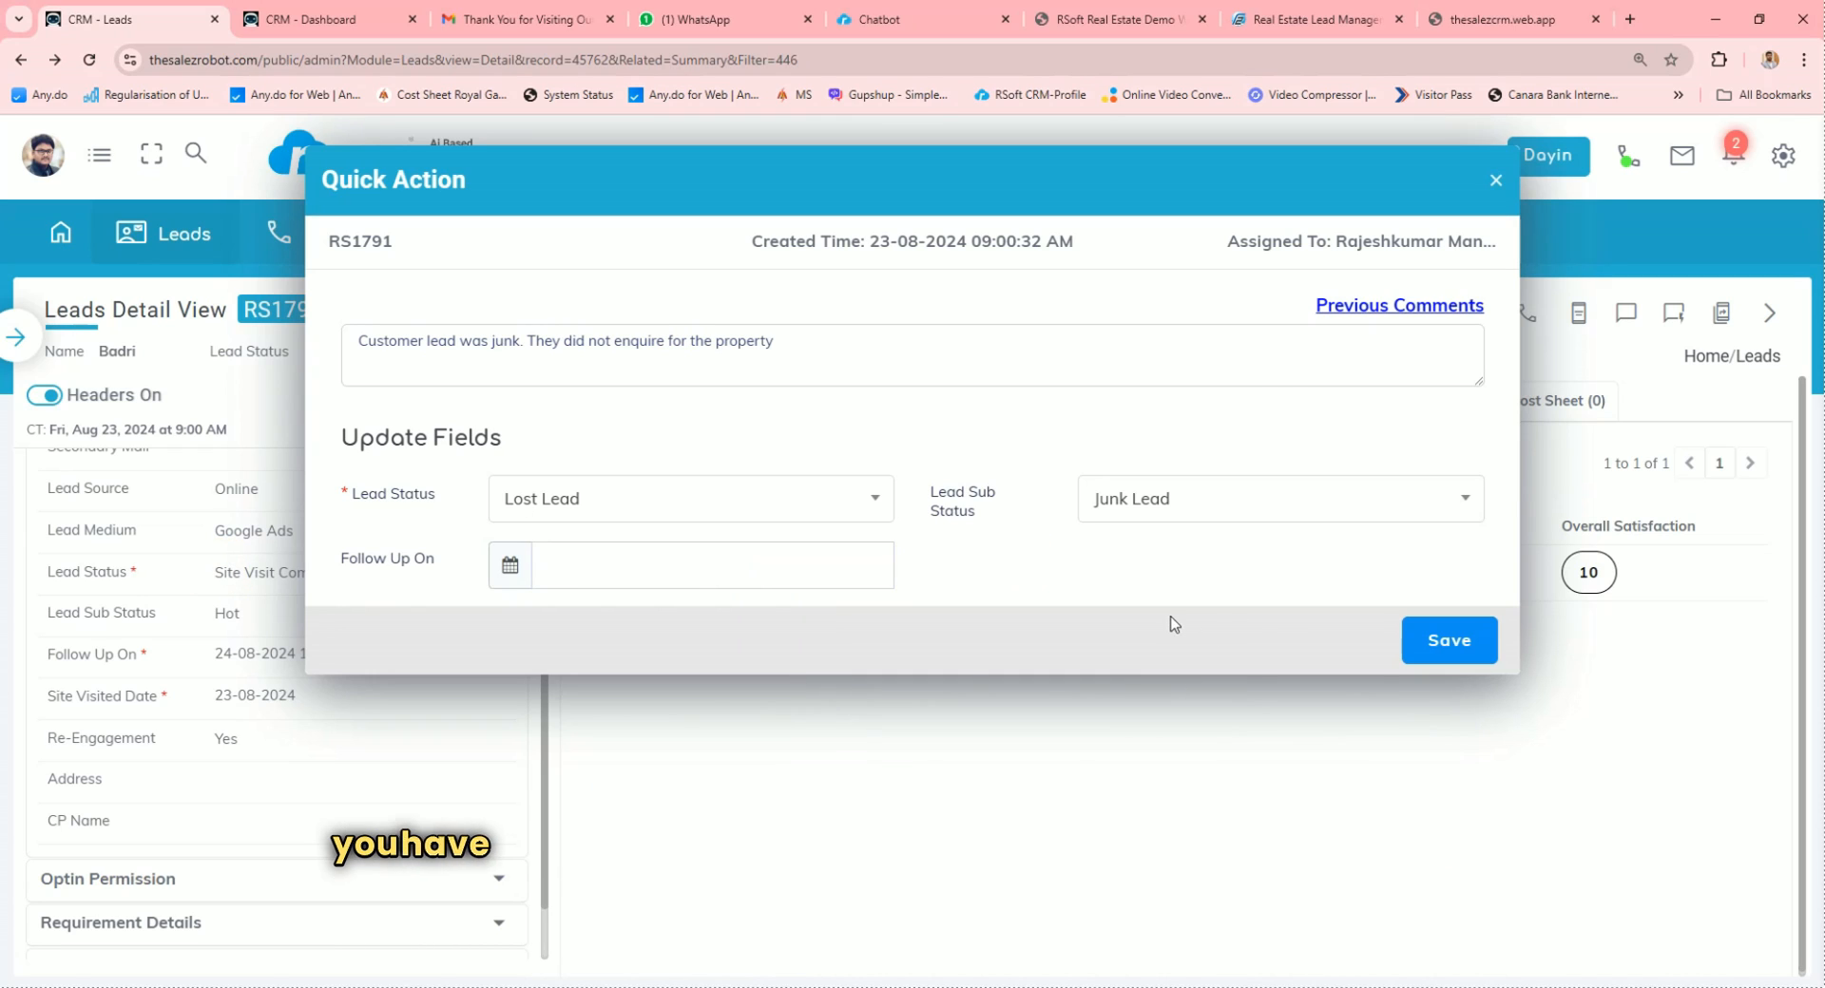
left_click(1464, 656)
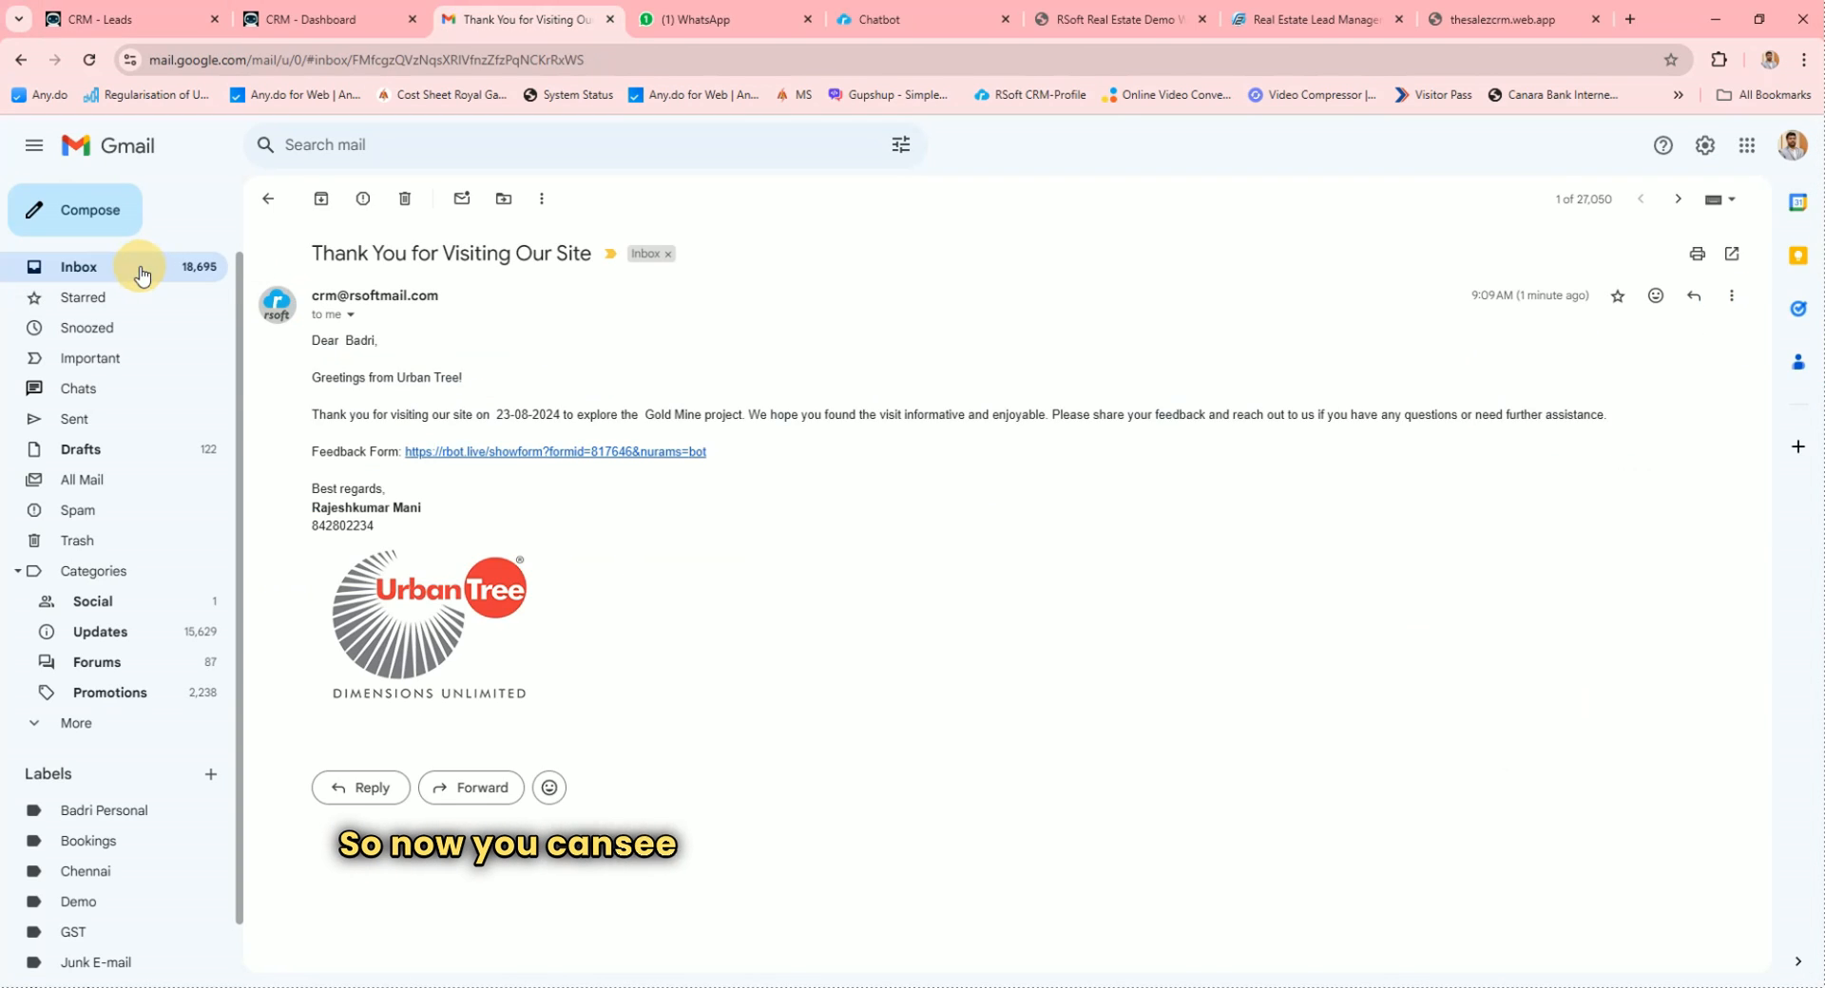
Read the "Update on Your Property Inquiry" email in the Gmail inbox and return to the CRM lead
left_click(140, 274)
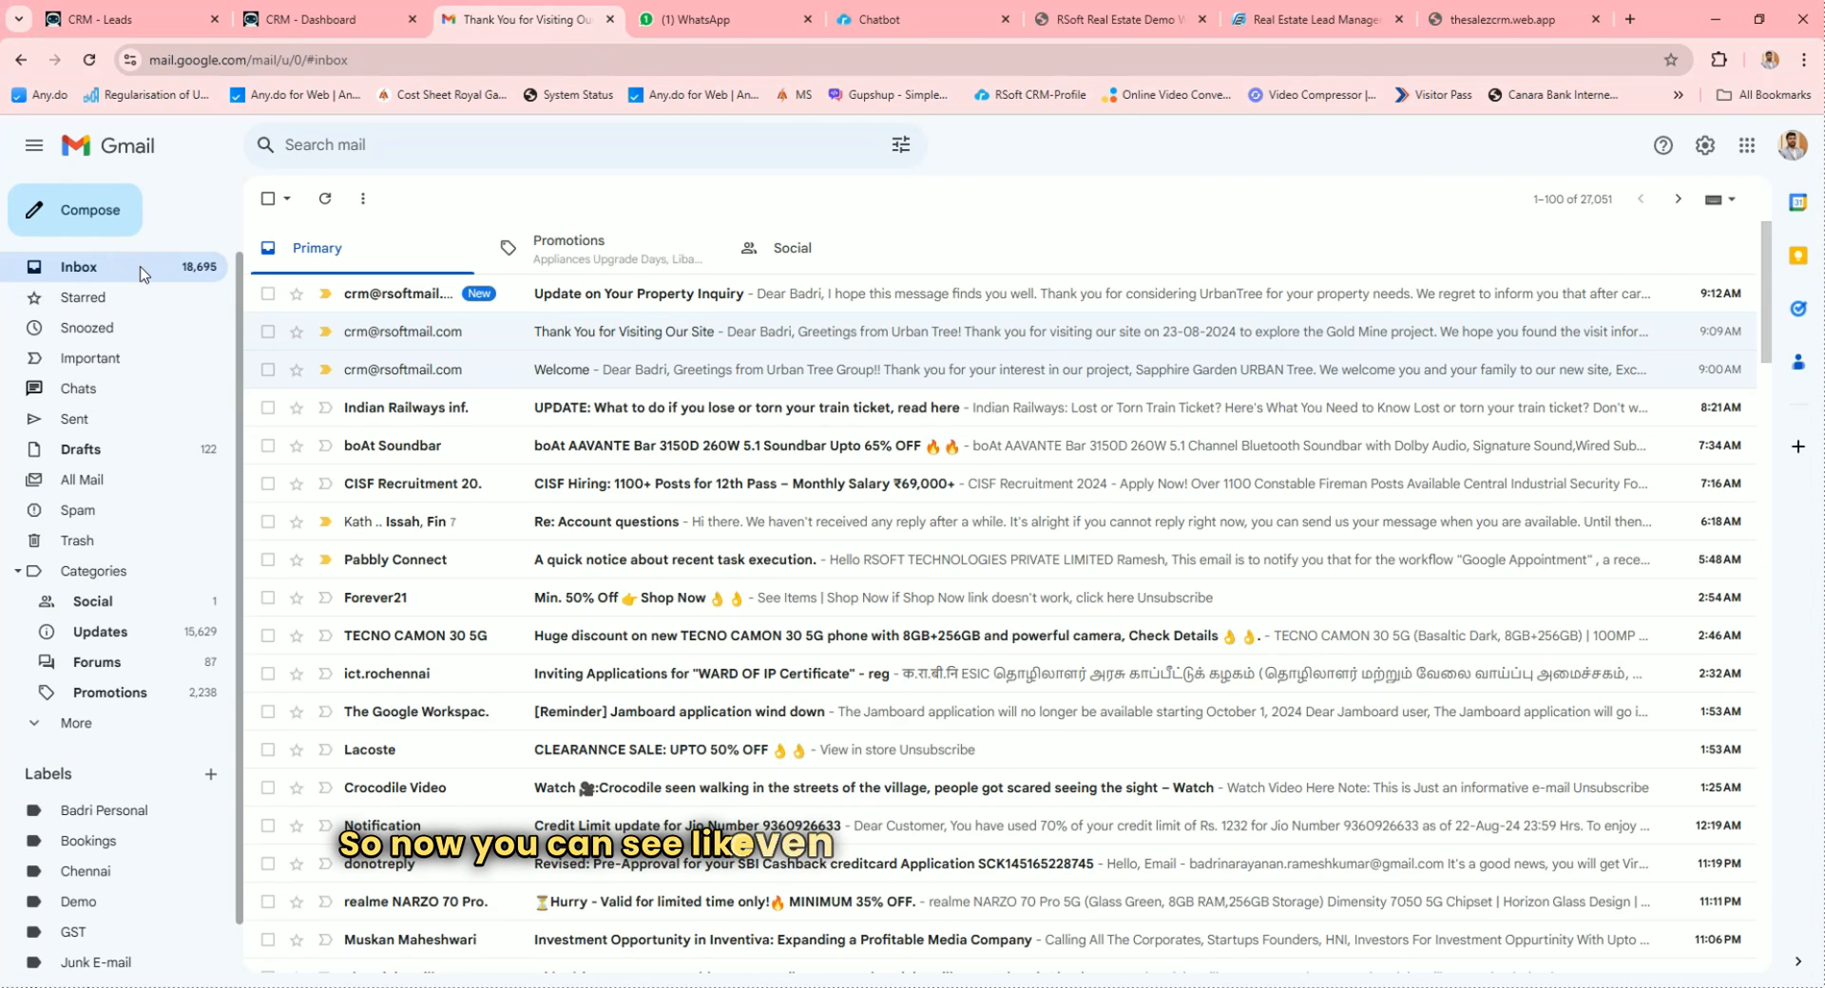
left_click(693, 296)
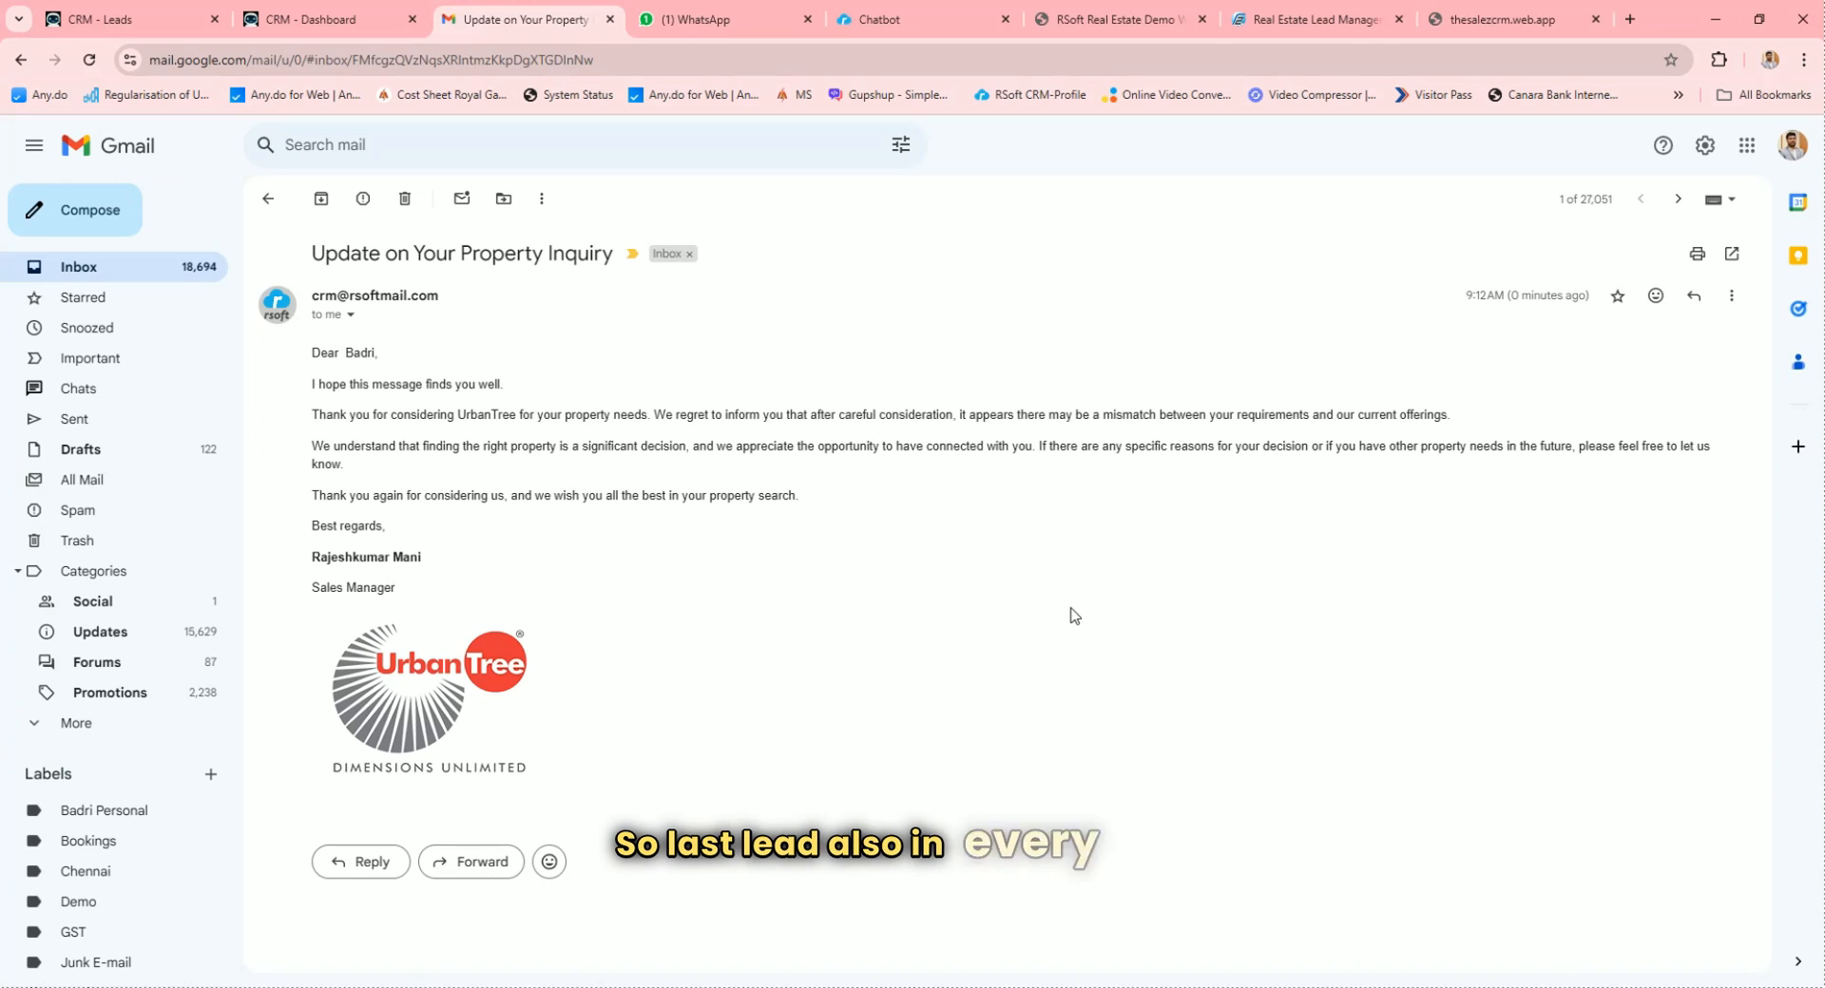
key("ctrl+1")
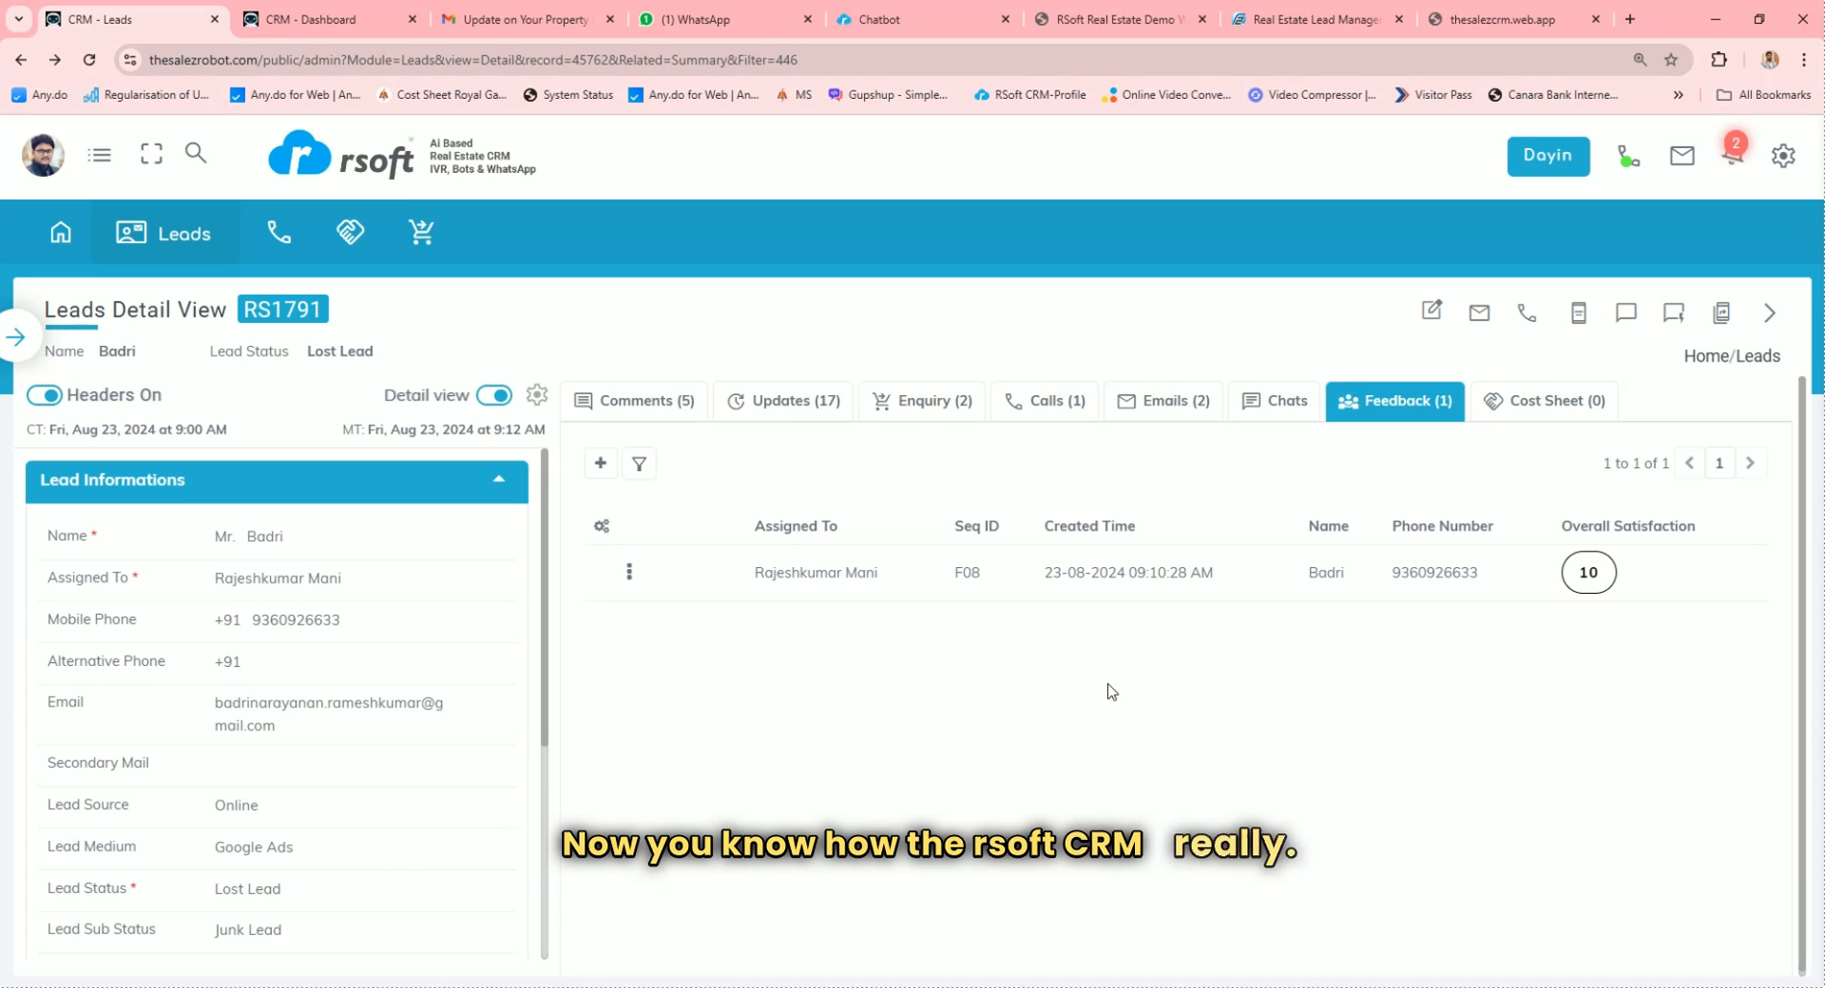
Look at the R-Phone calling widget in the CRM, including its dial pad
left_click(1628, 156)
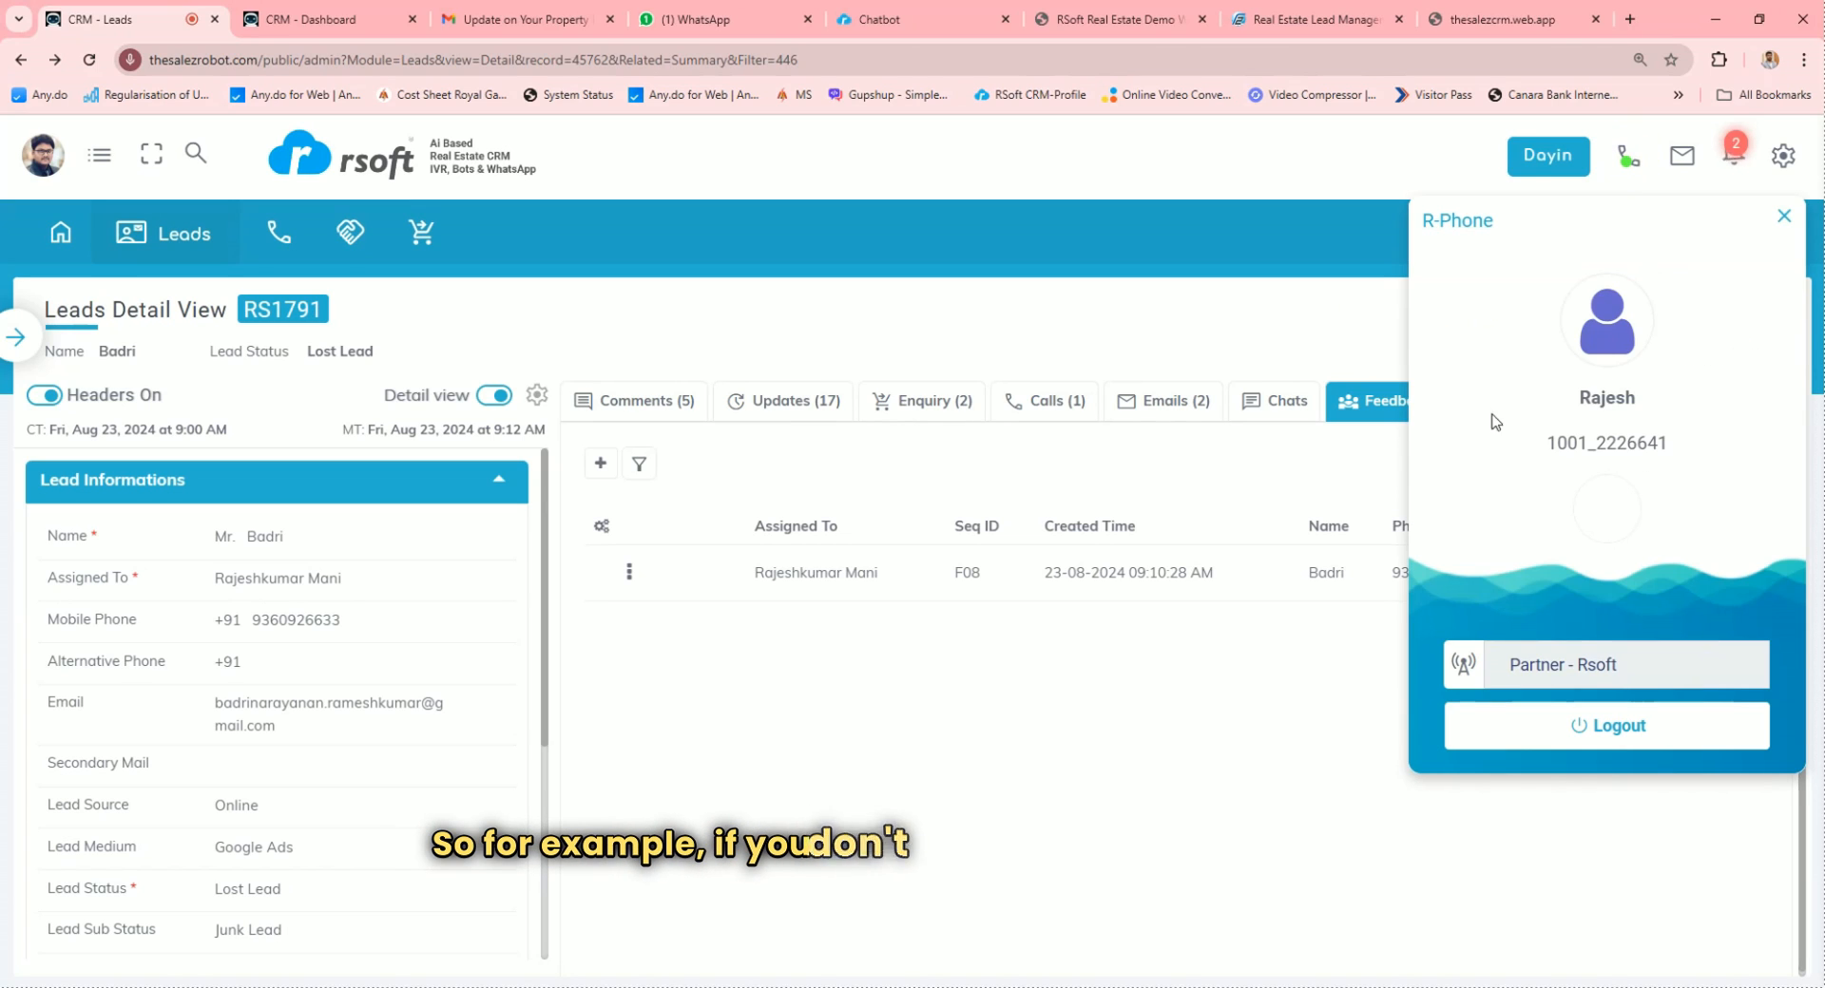
left_click(1784, 221)
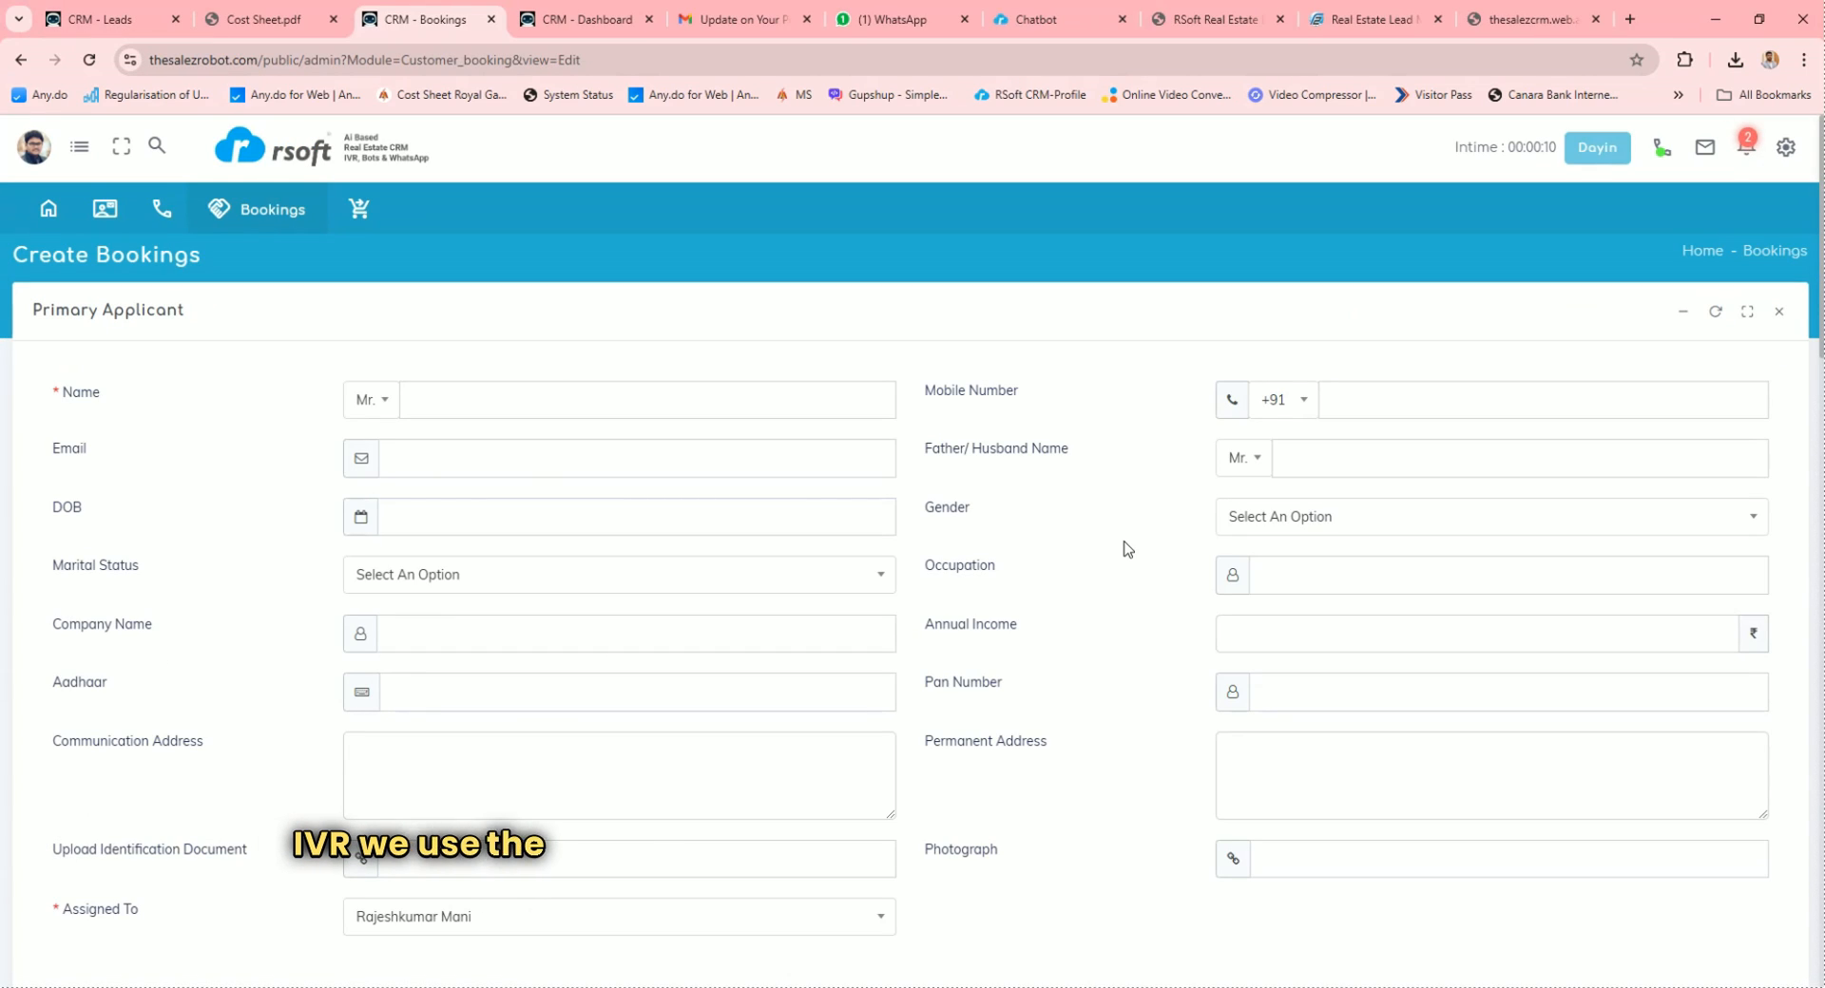
left_click(1663, 152)
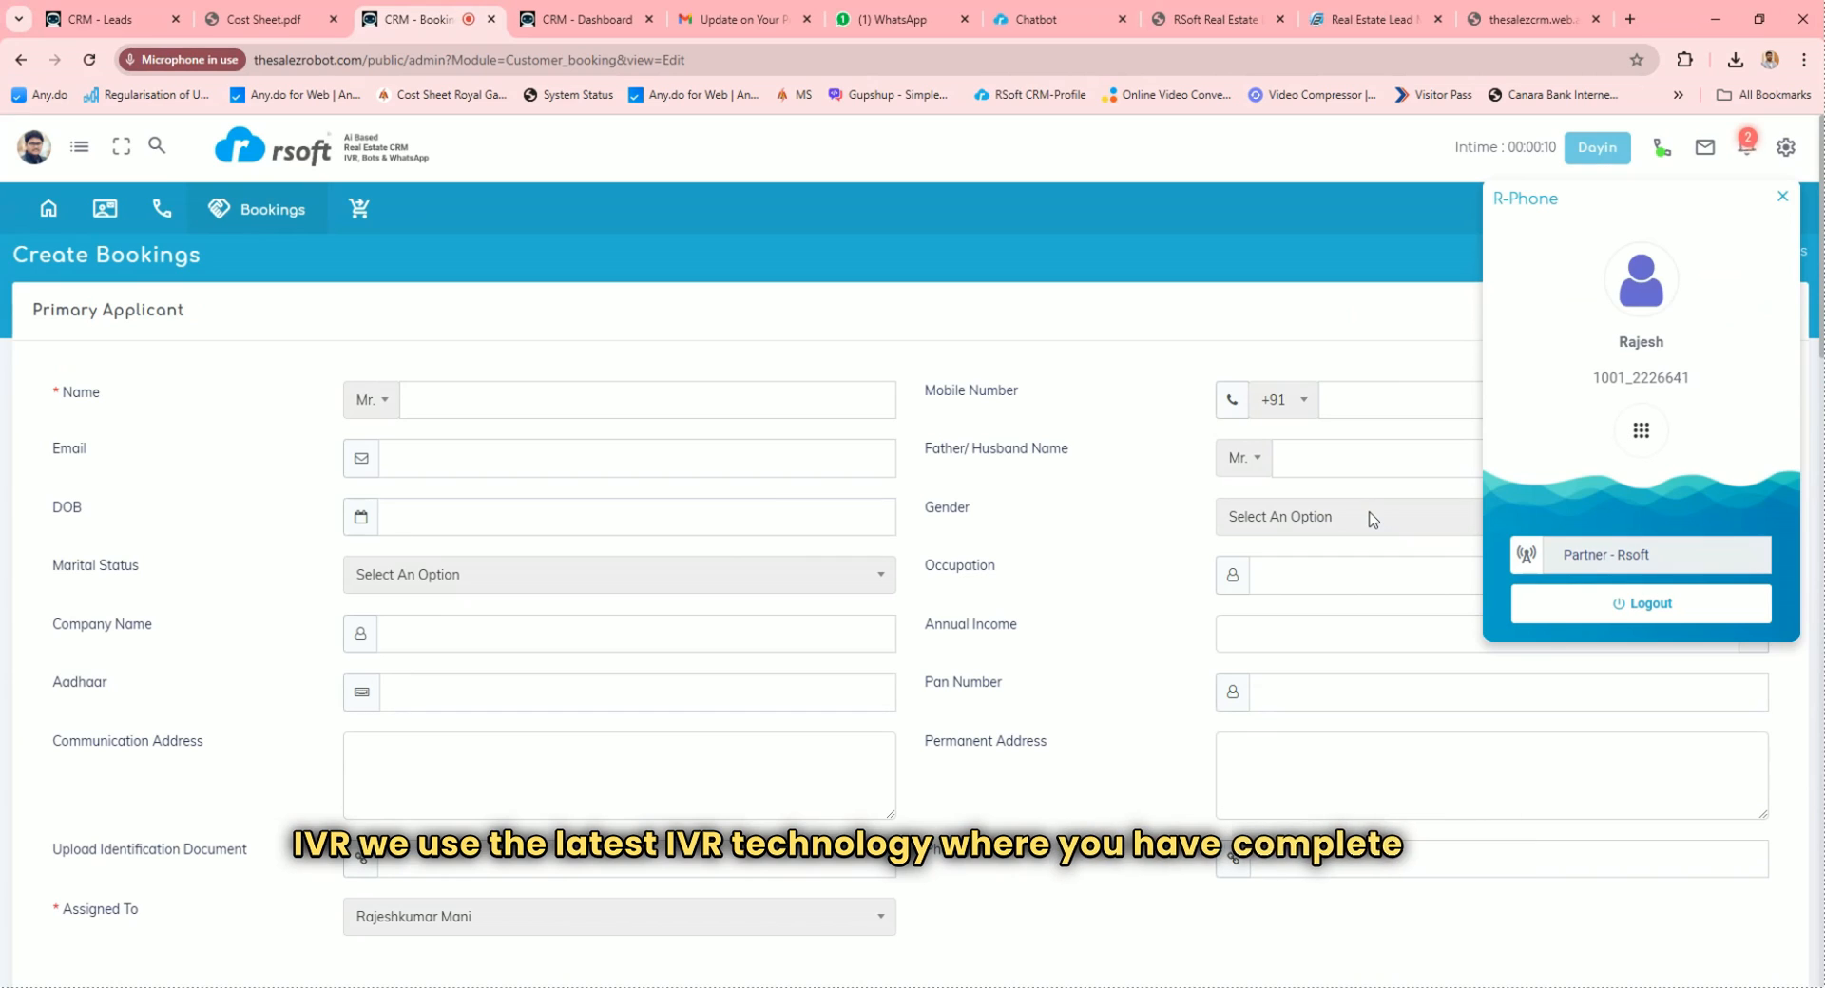
left_click(1654, 440)
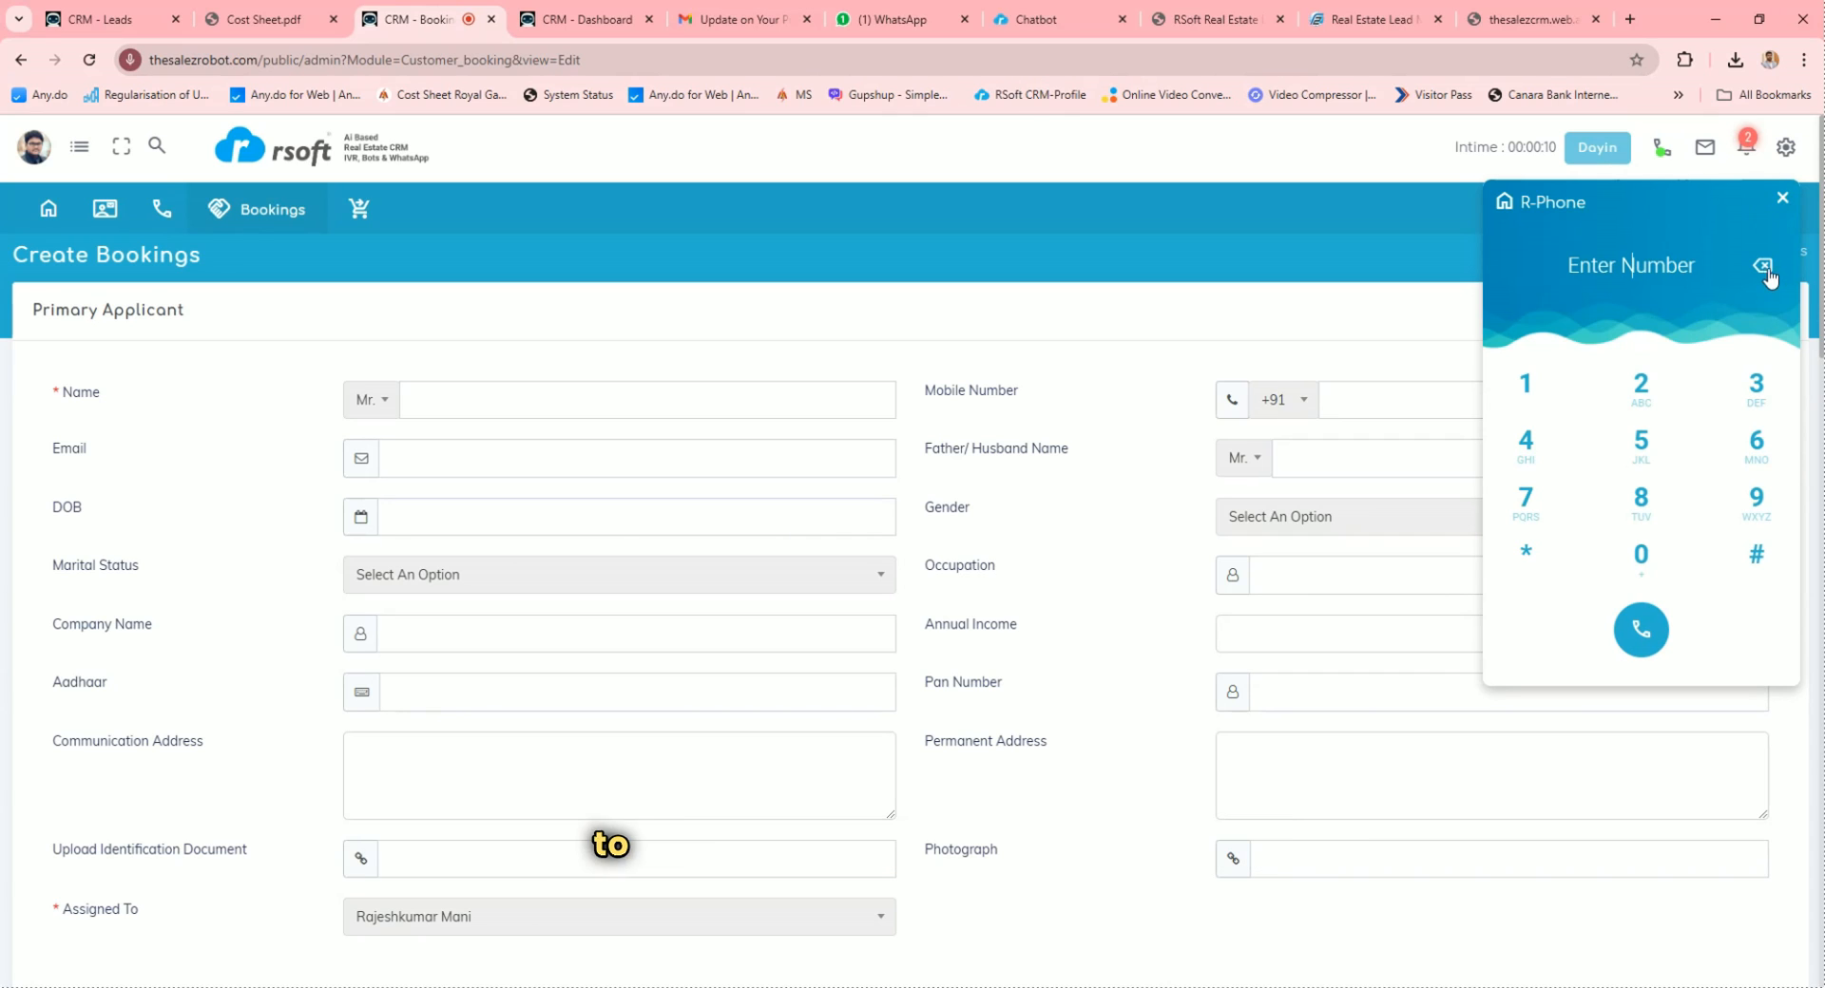
left_click(1787, 199)
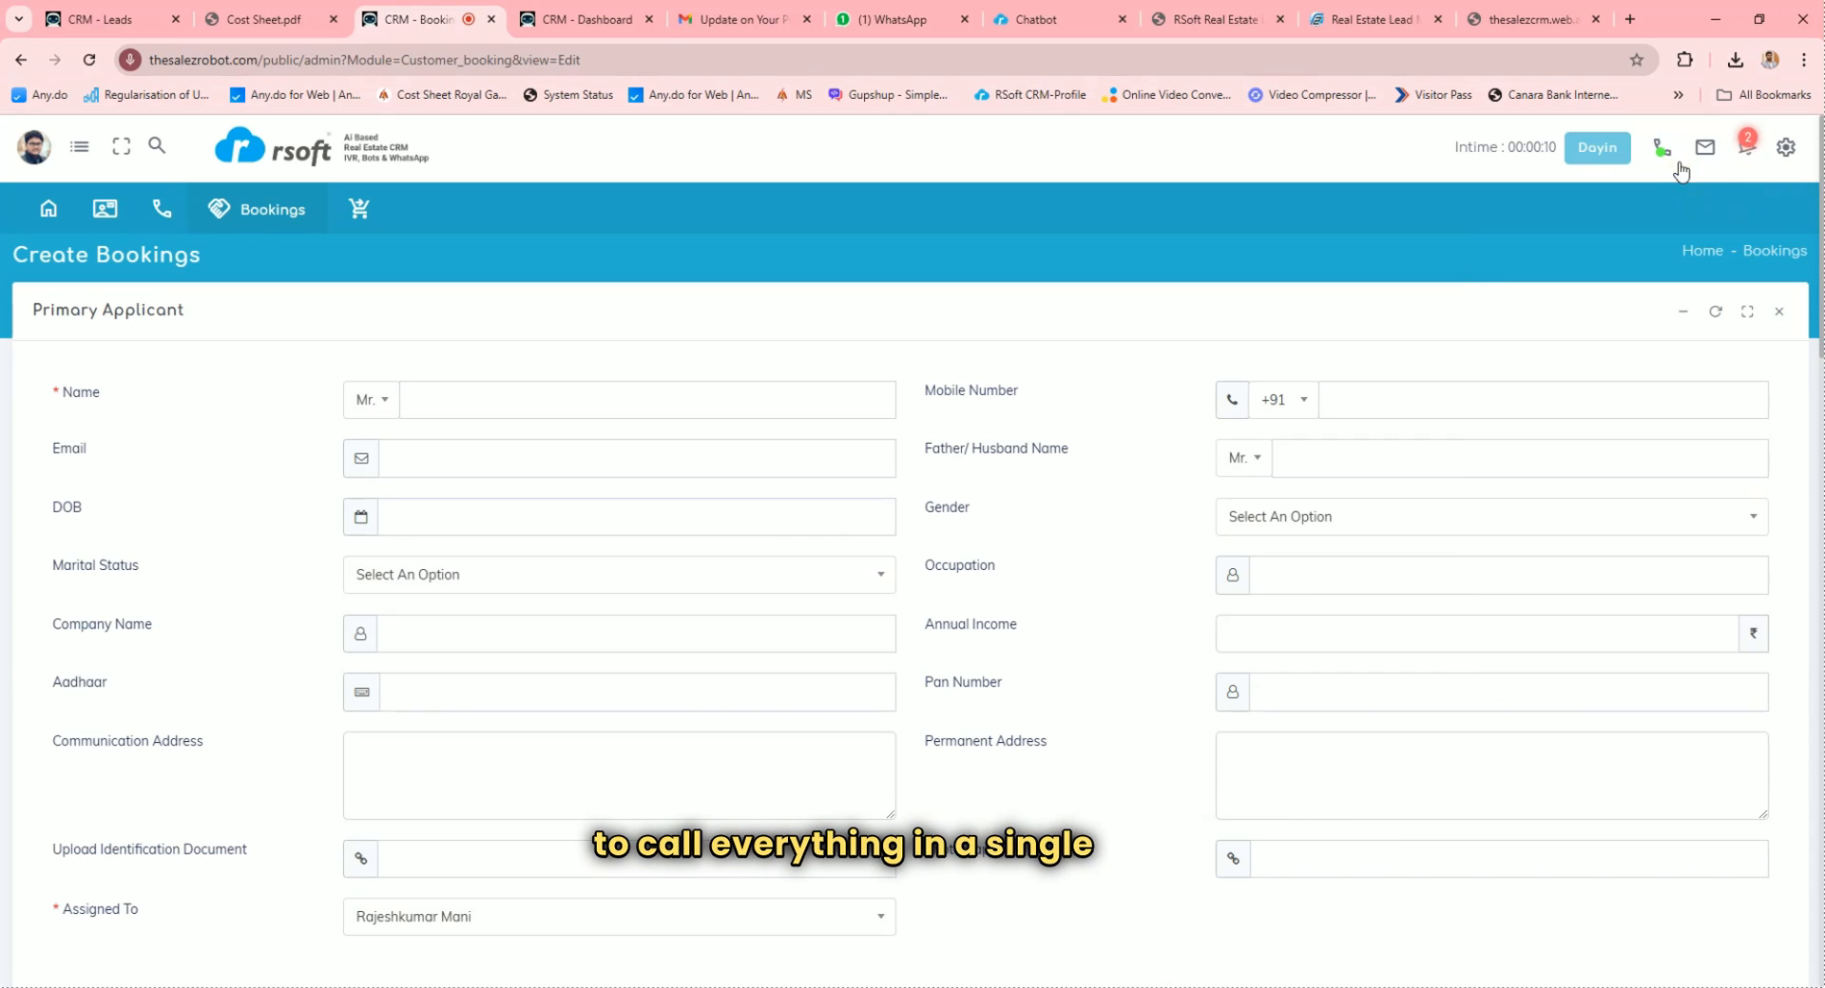
left_click(1661, 148)
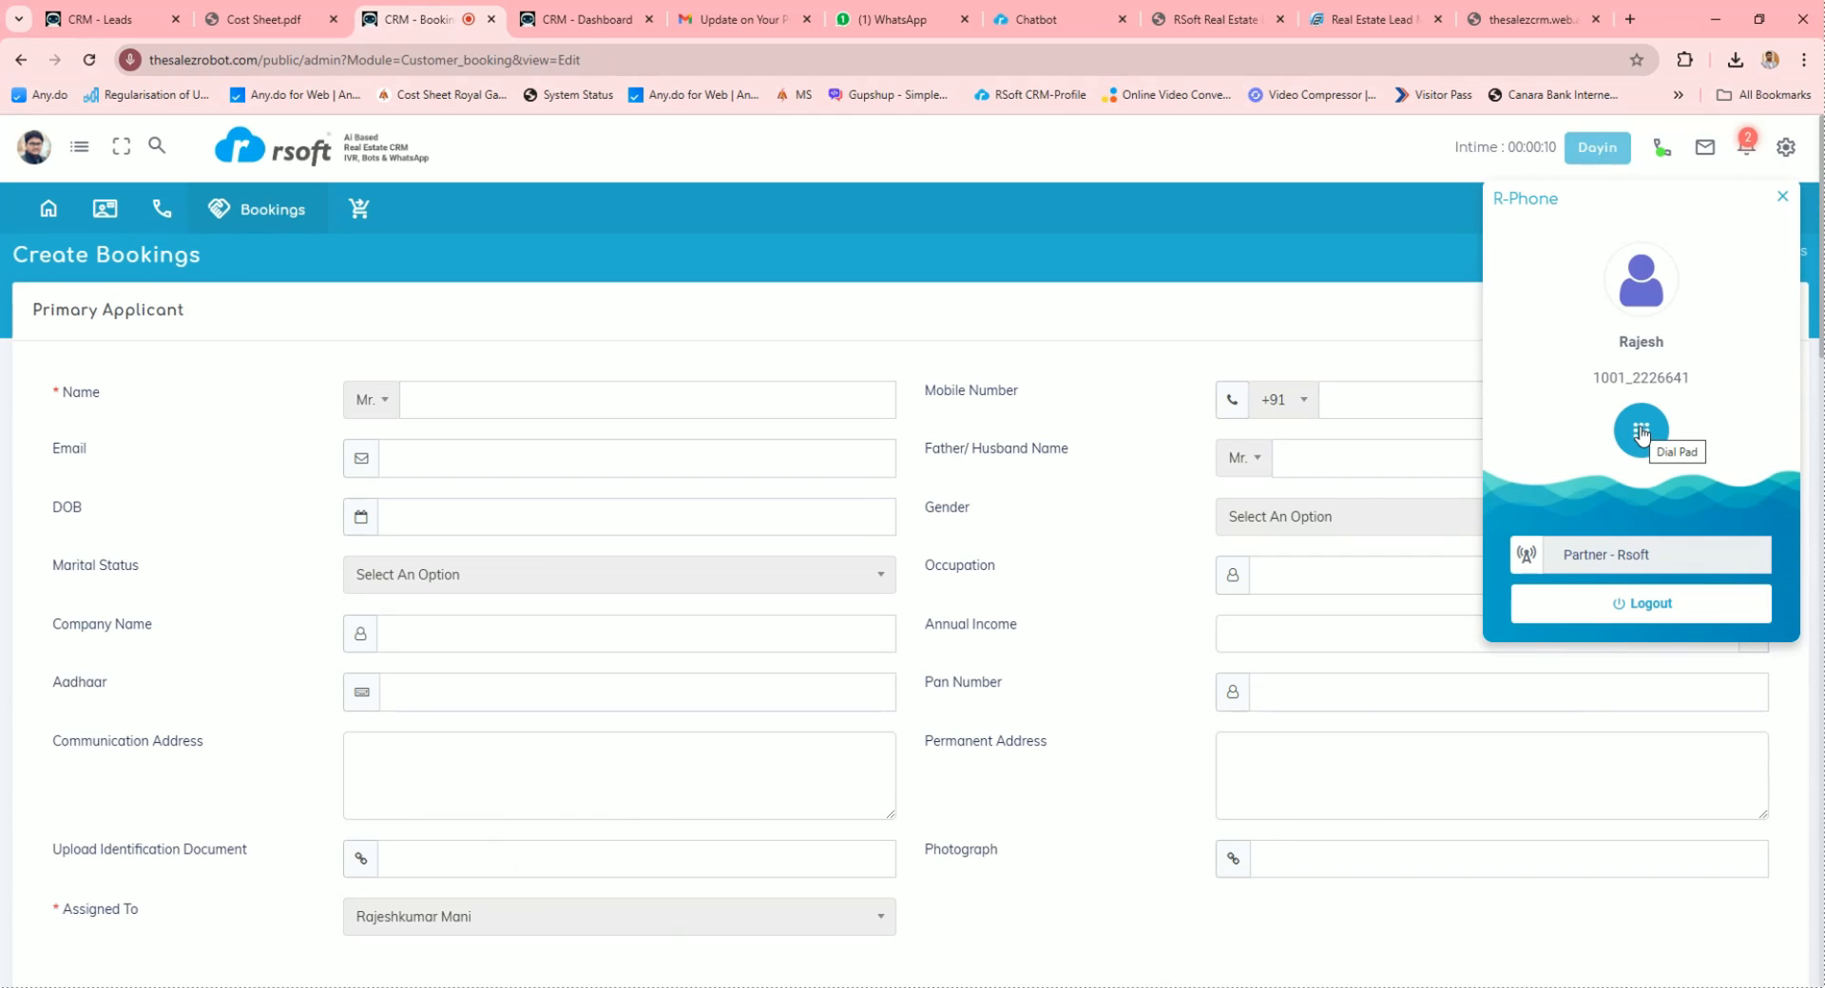
Switch to WhatsApp and review the automated project and site visit messages in the RSOFT chat
left_click(928, 13)
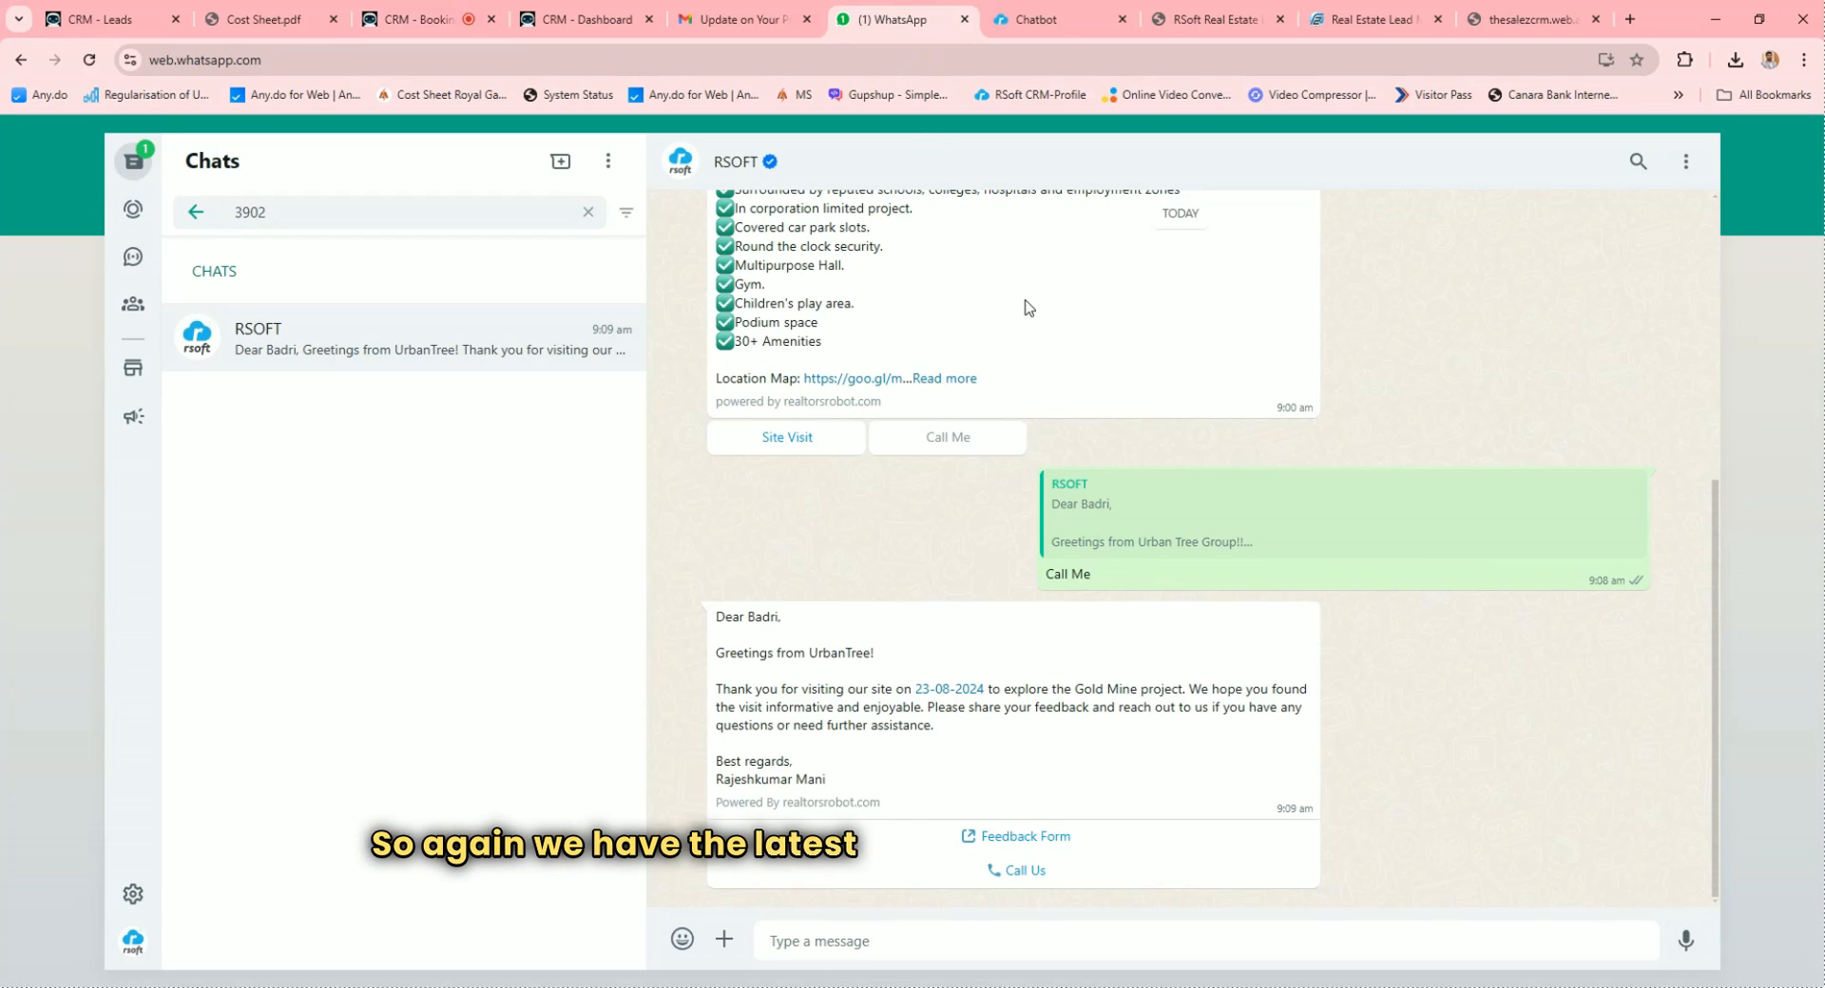
scroll(1359, 693, "up", 5)
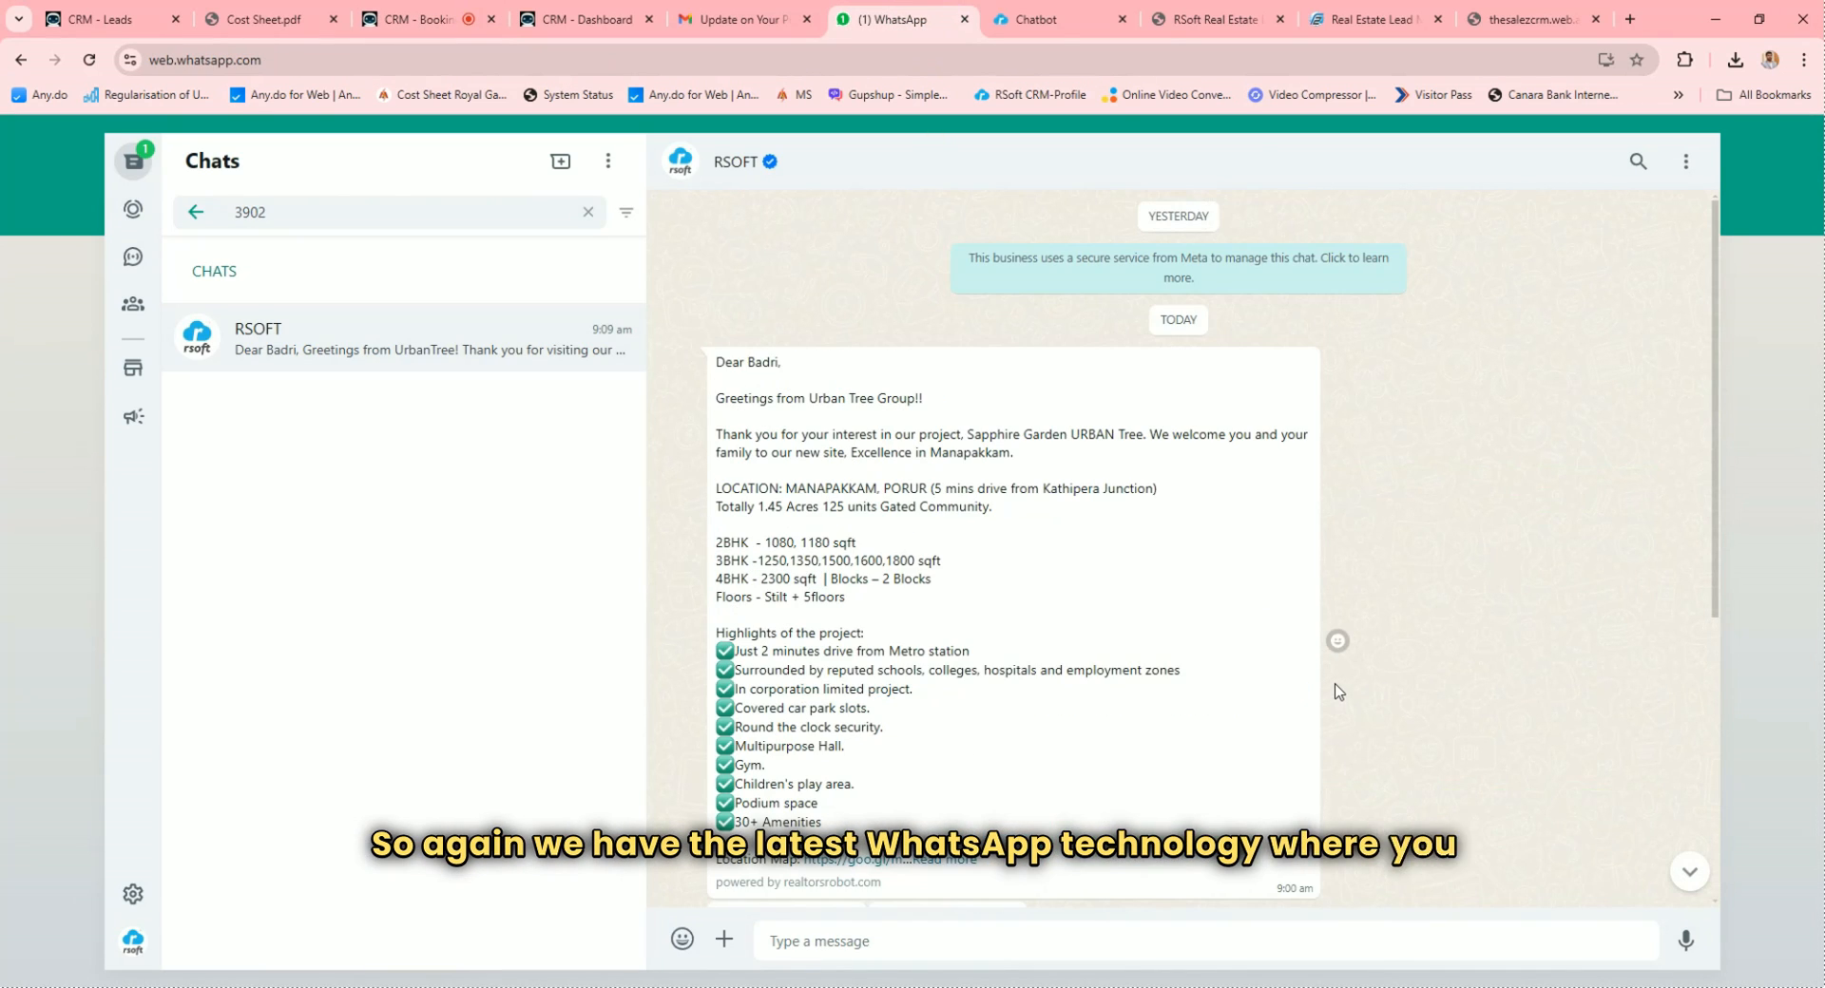
scroll(1337, 692, "down", 5)
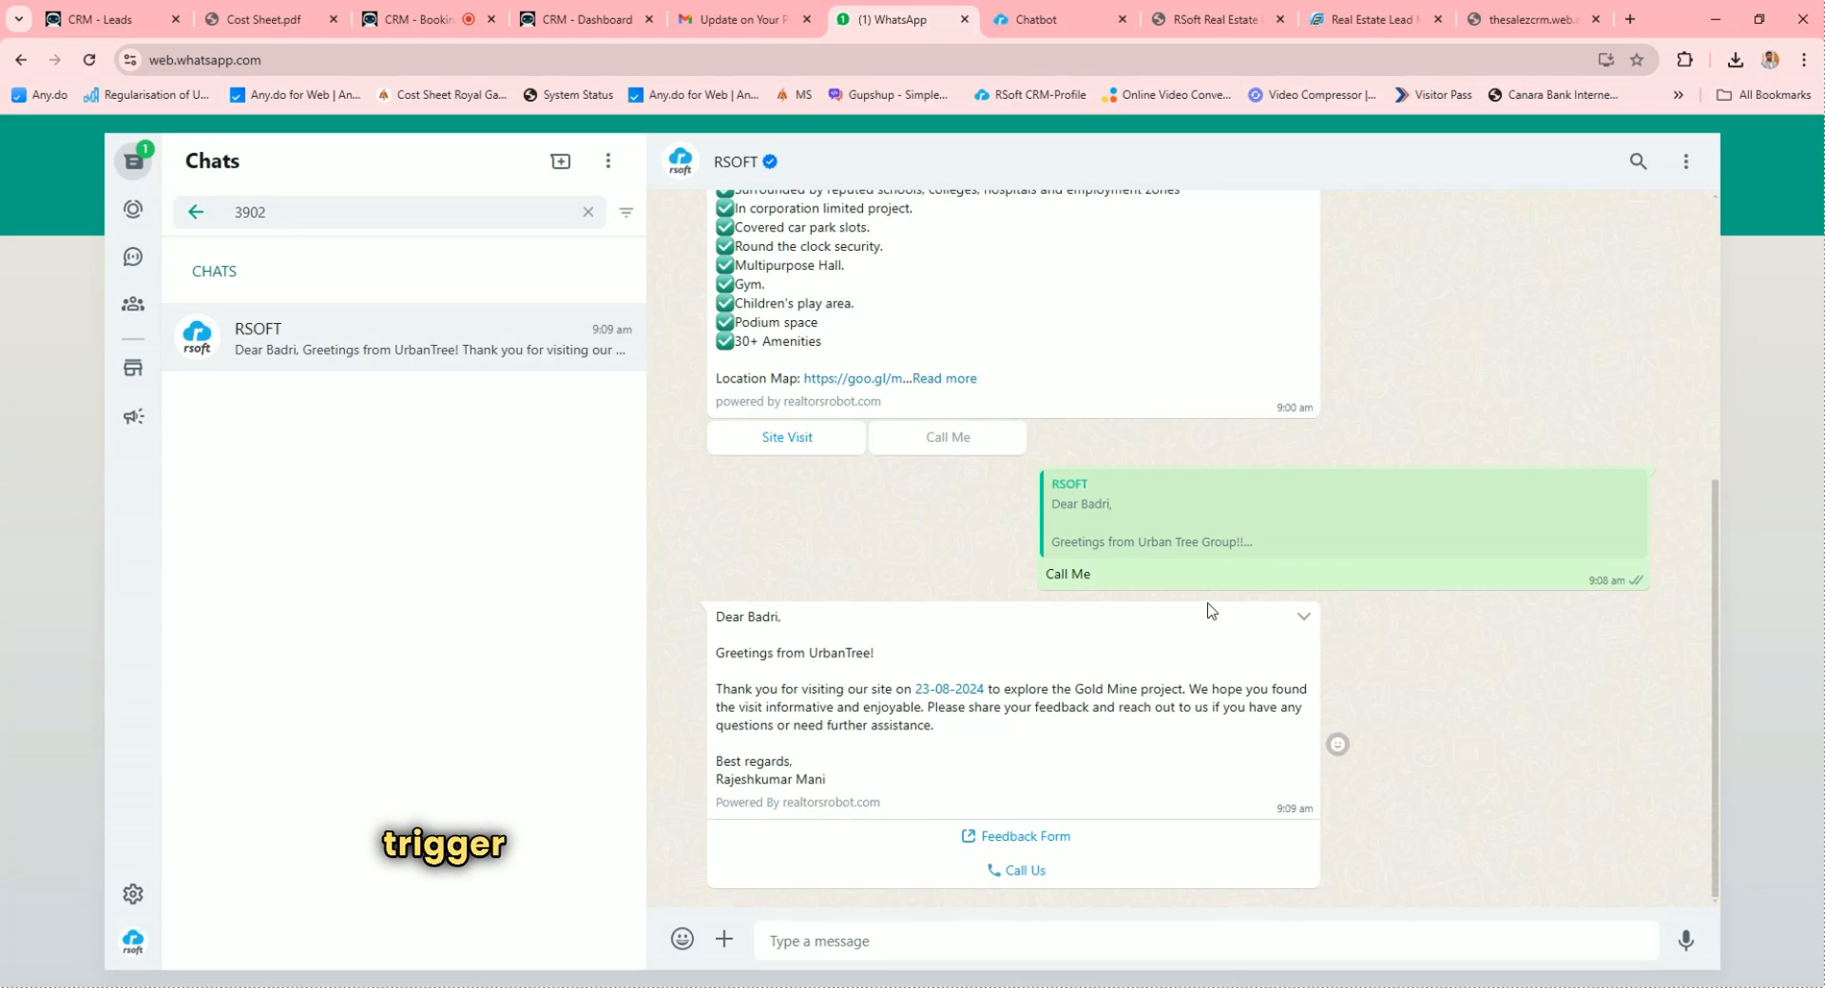
Return to the CRM, open the Gold Mine lead from the Leads list and view its chats
left_click(454, 20)
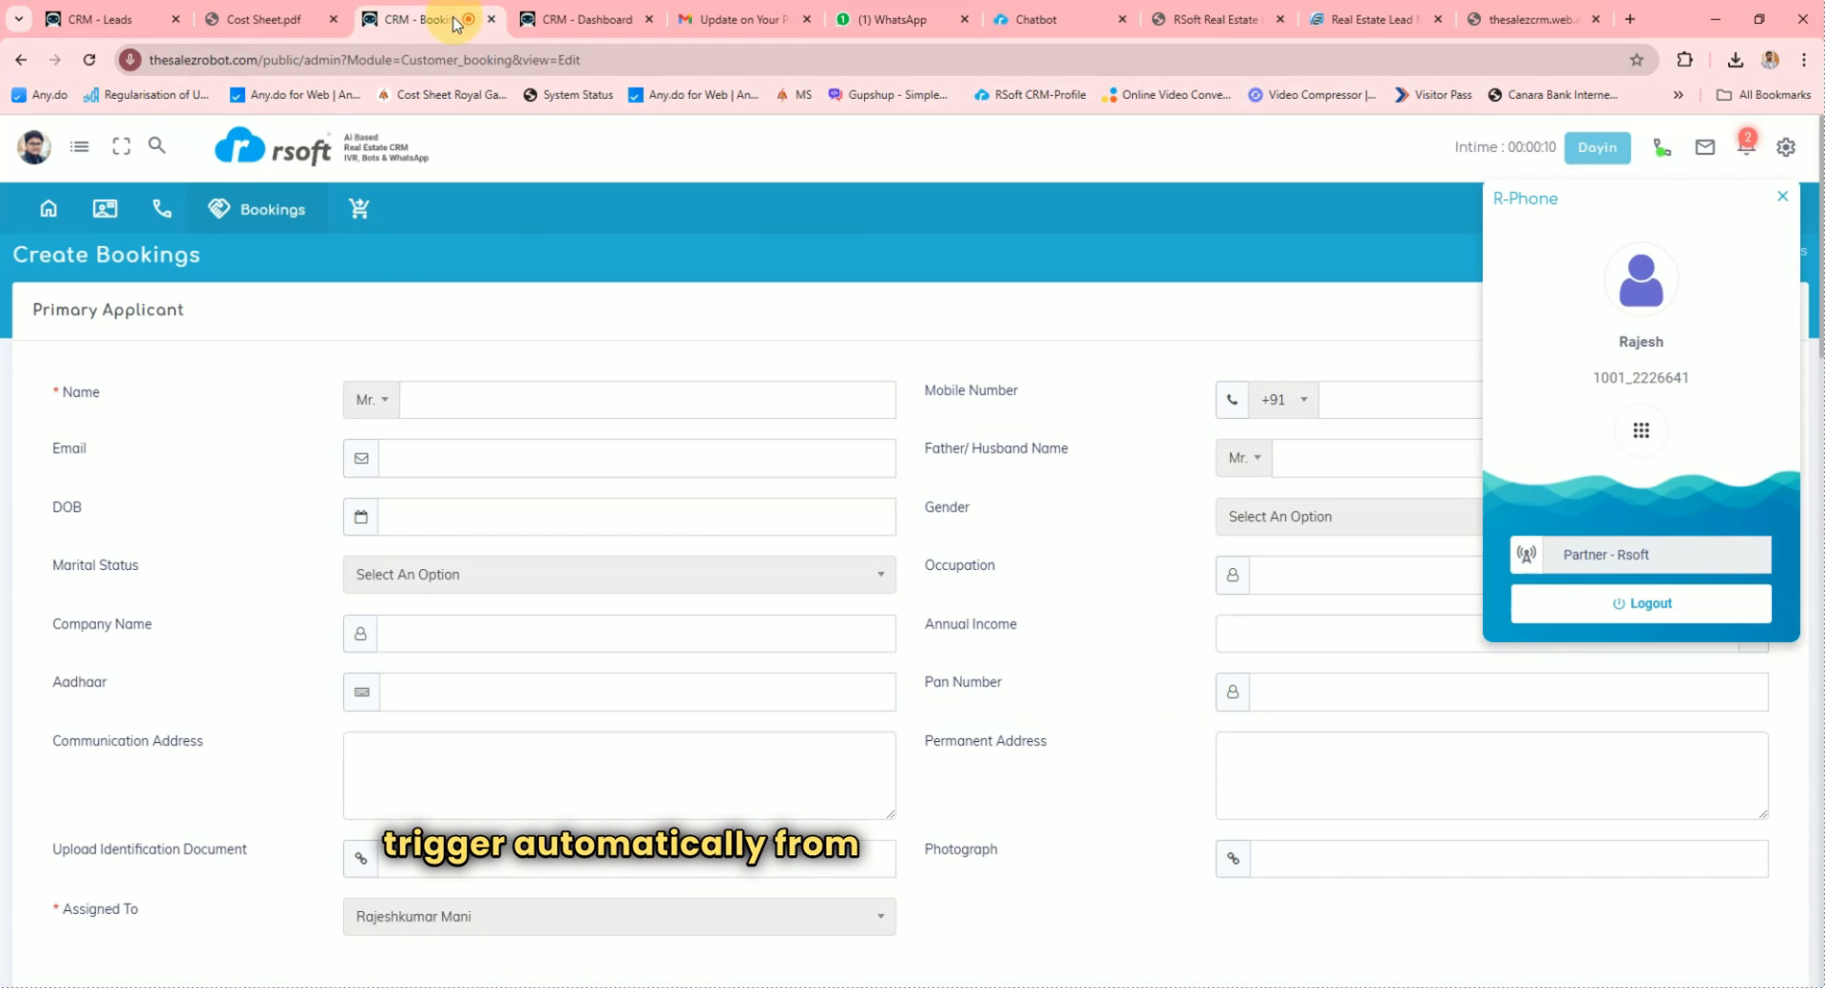
left_click(20, 60)
left_click(730, 665)
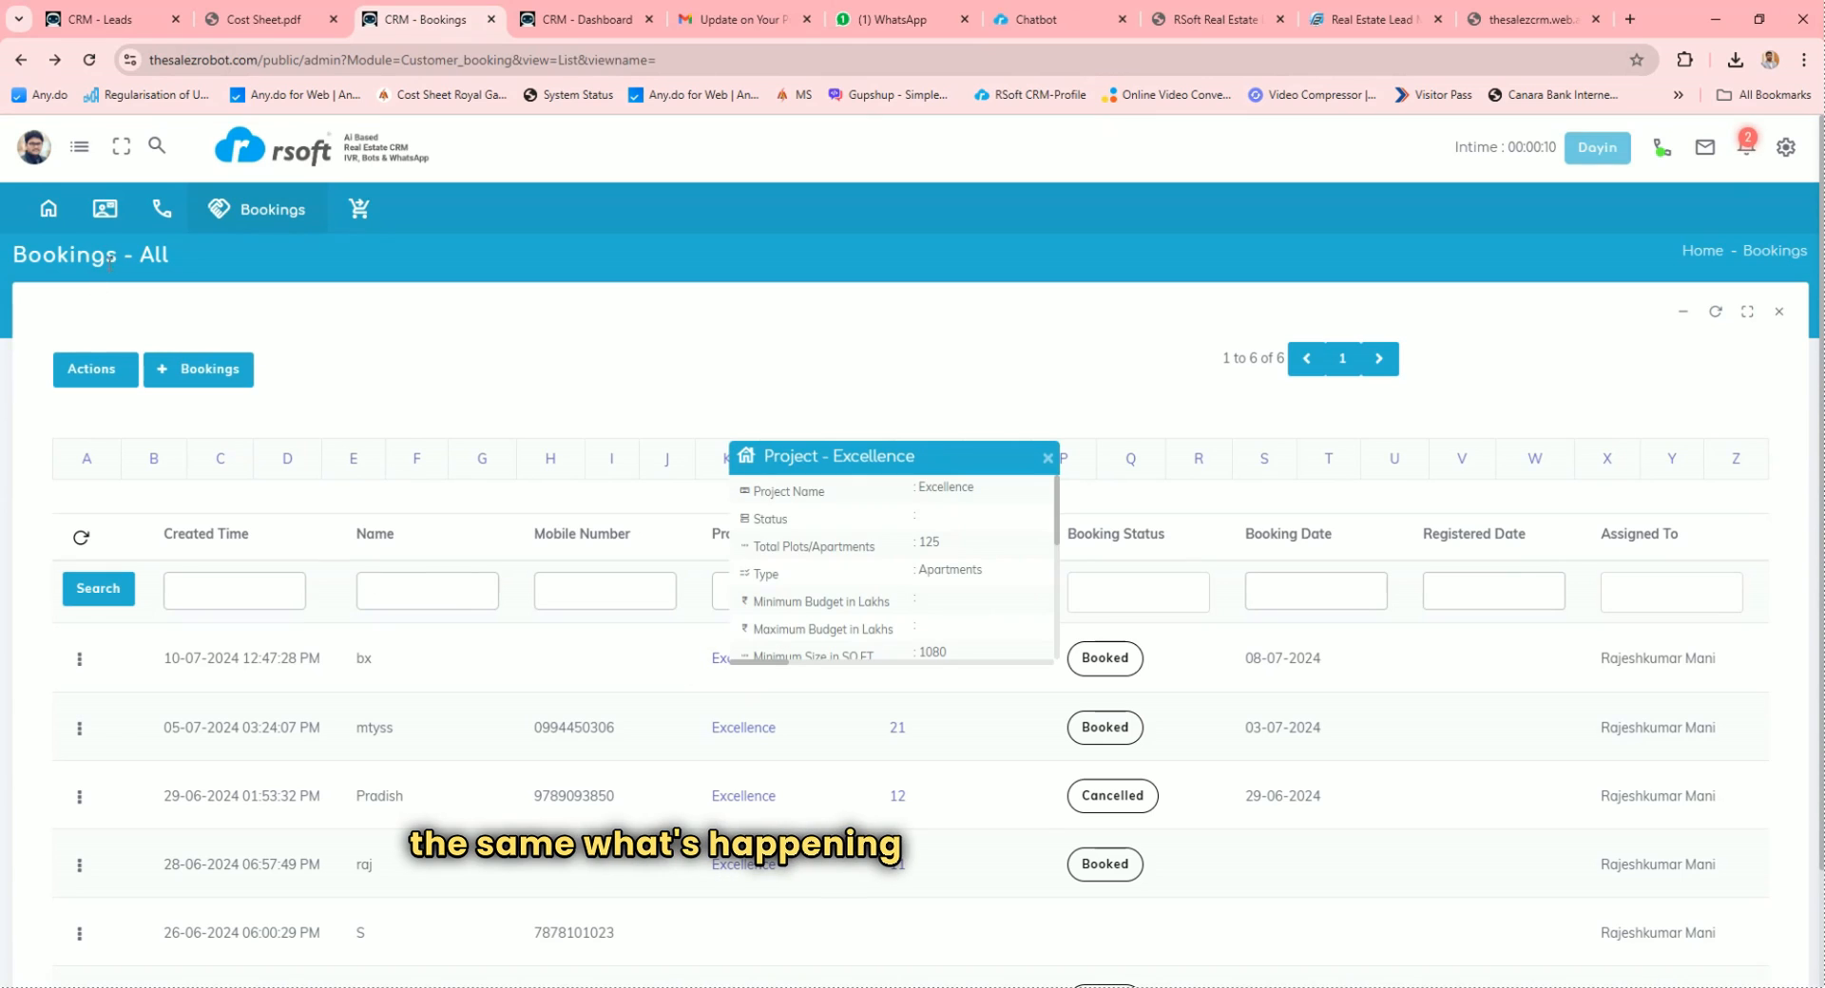
left_click(109, 224)
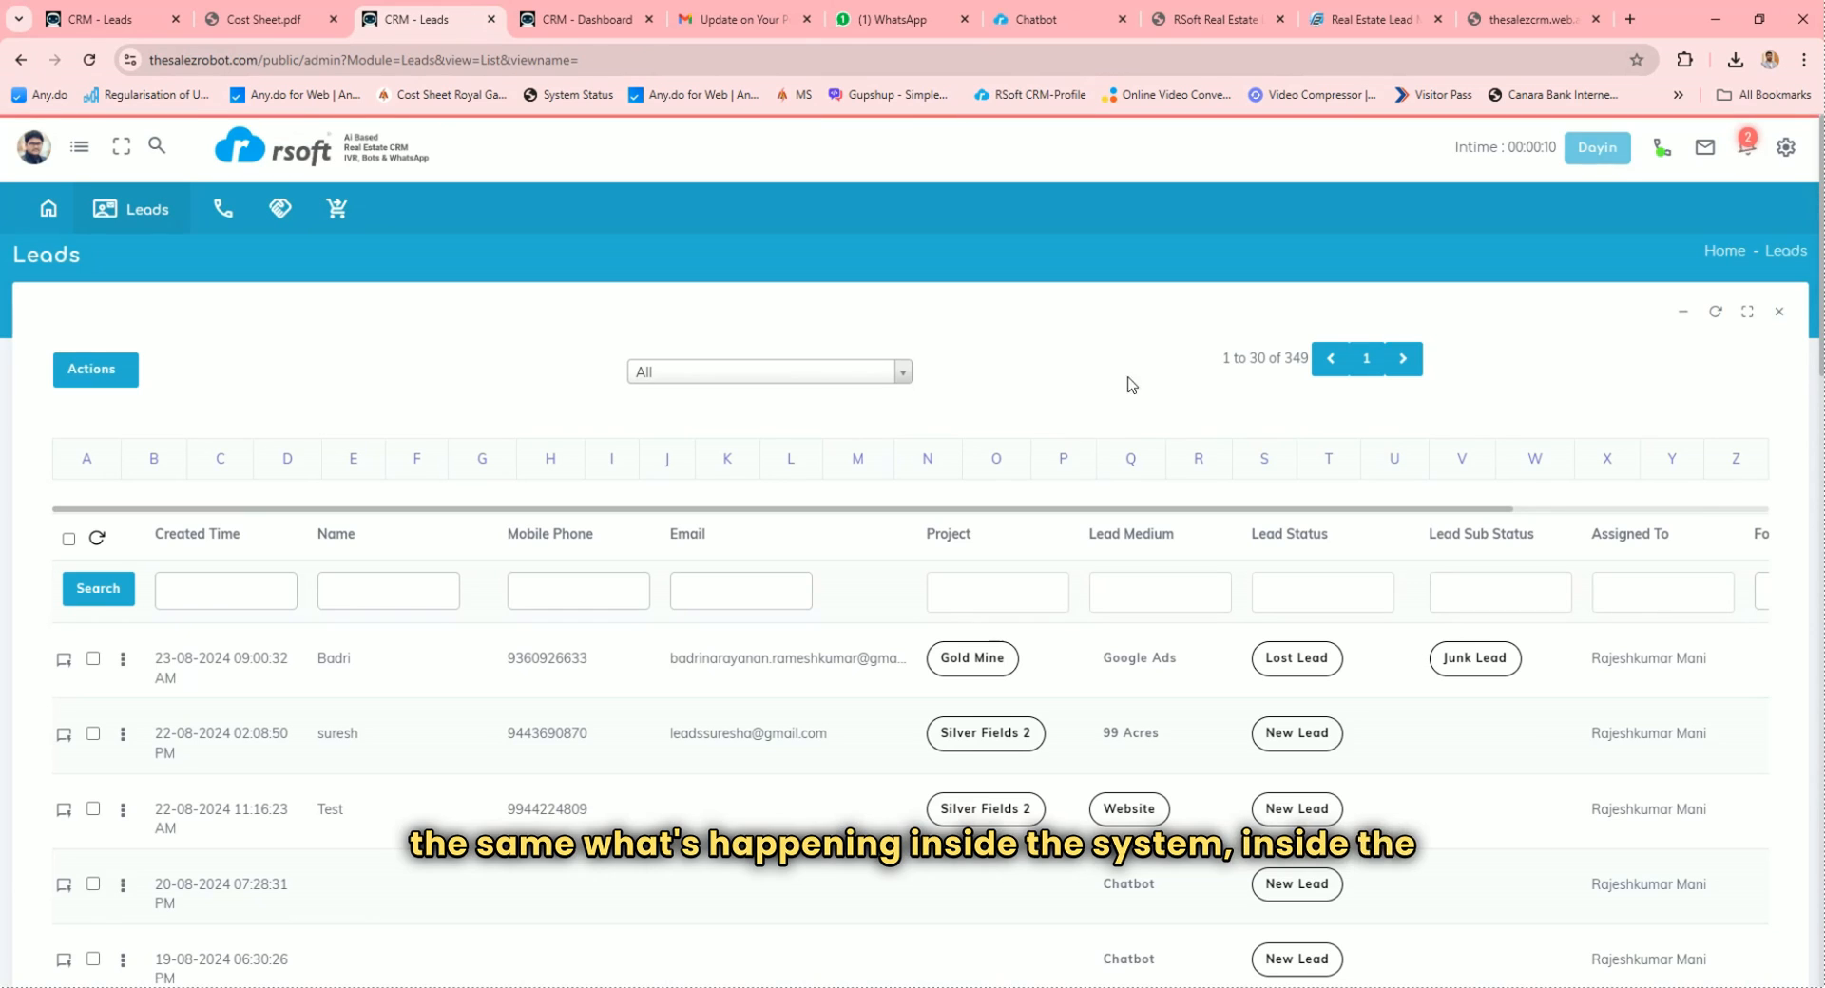
left_click(961, 670)
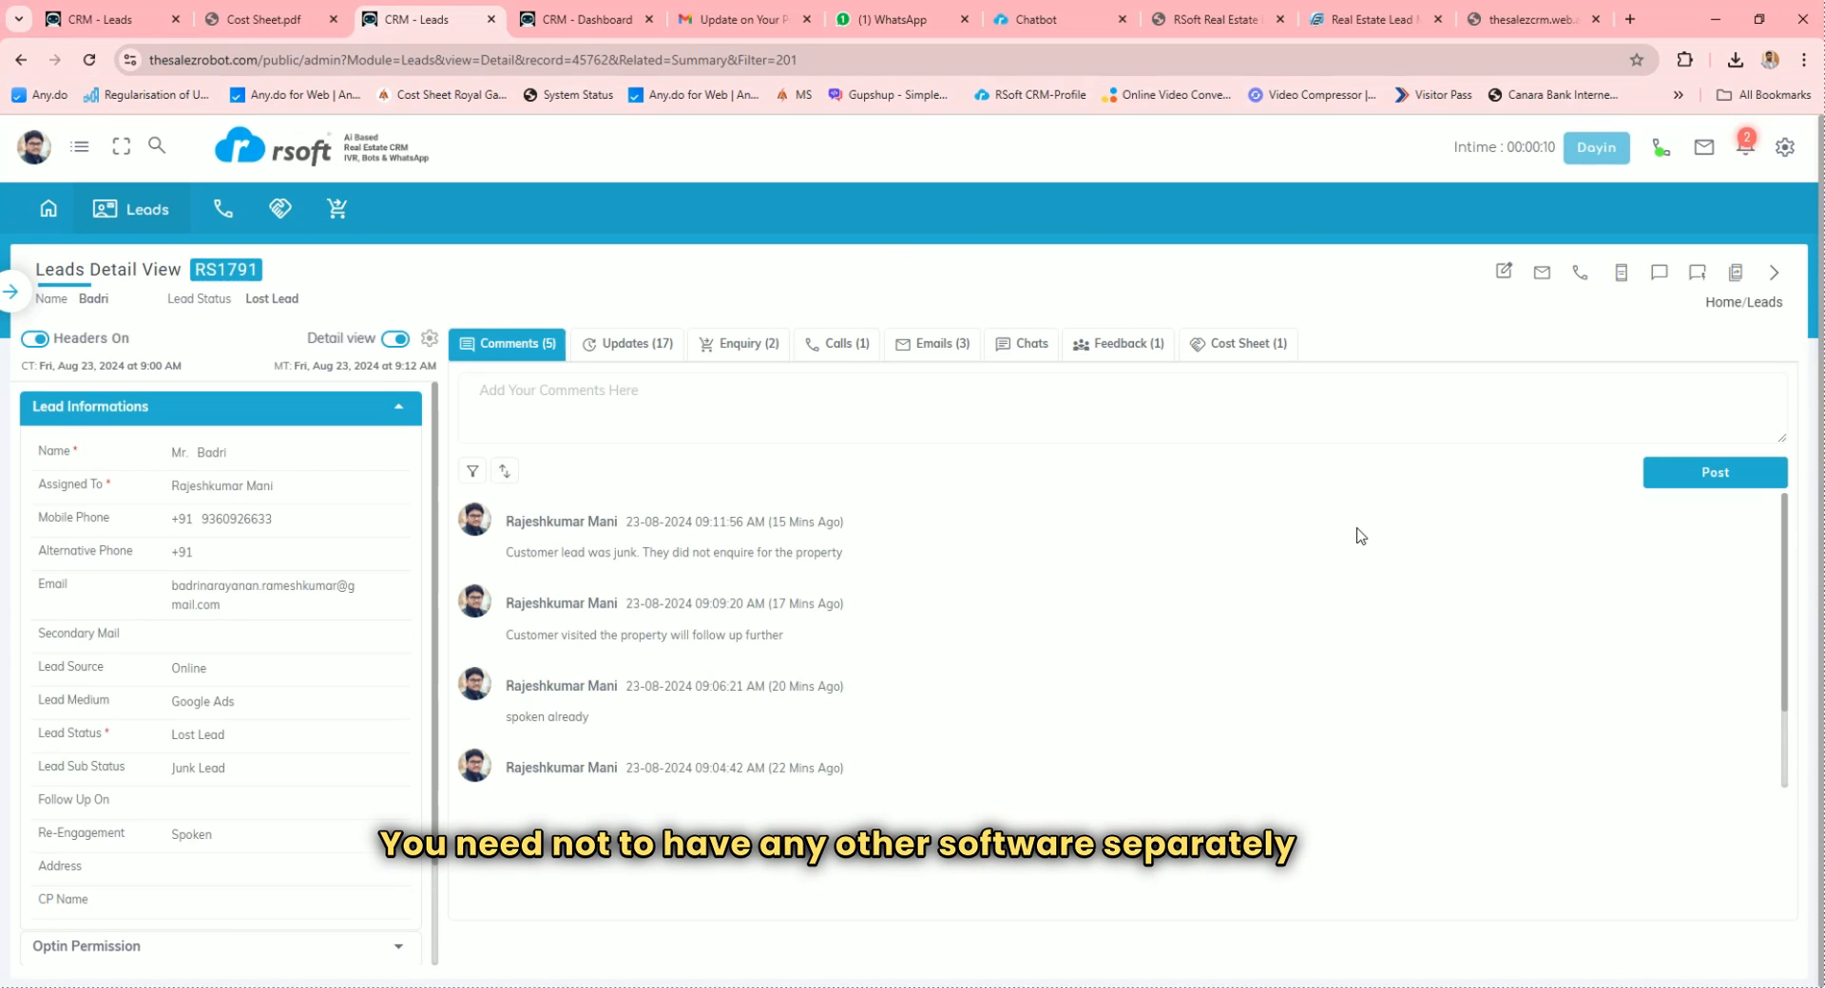
left_click(1021, 343)
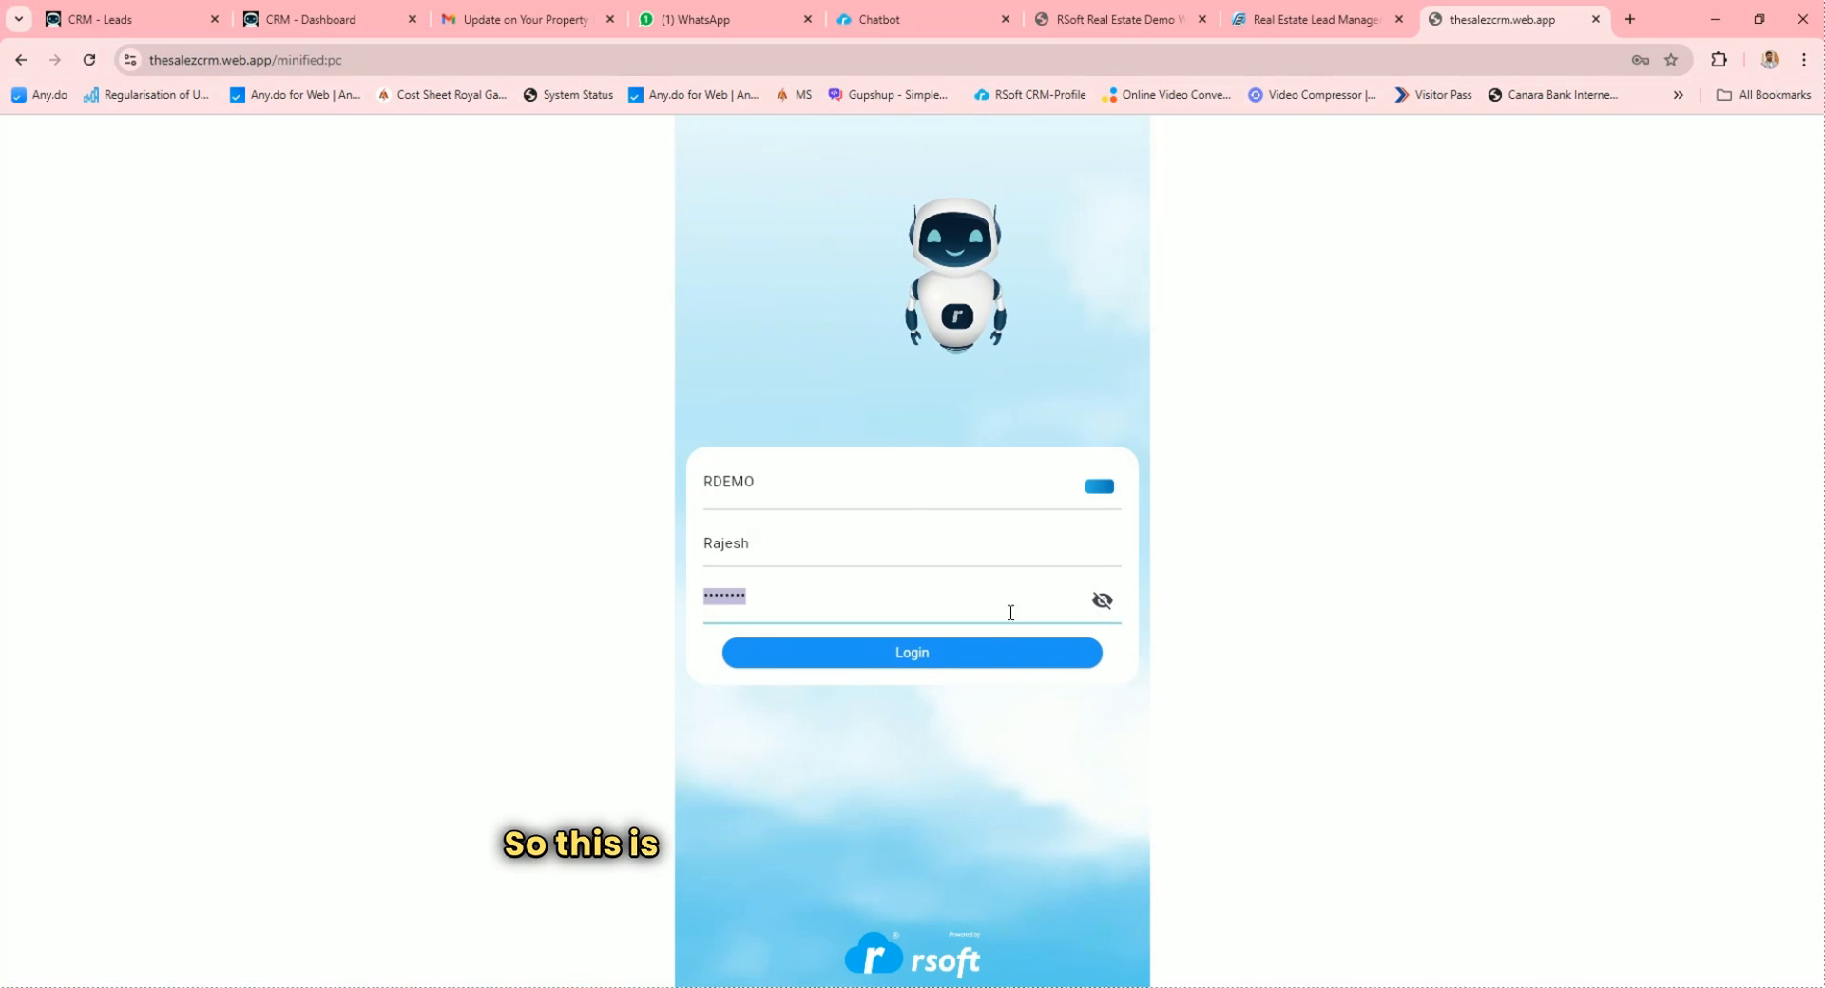
Log in to the thesalezcrm web app with the prefilled RDEMO account credentials
left_click(1011, 609)
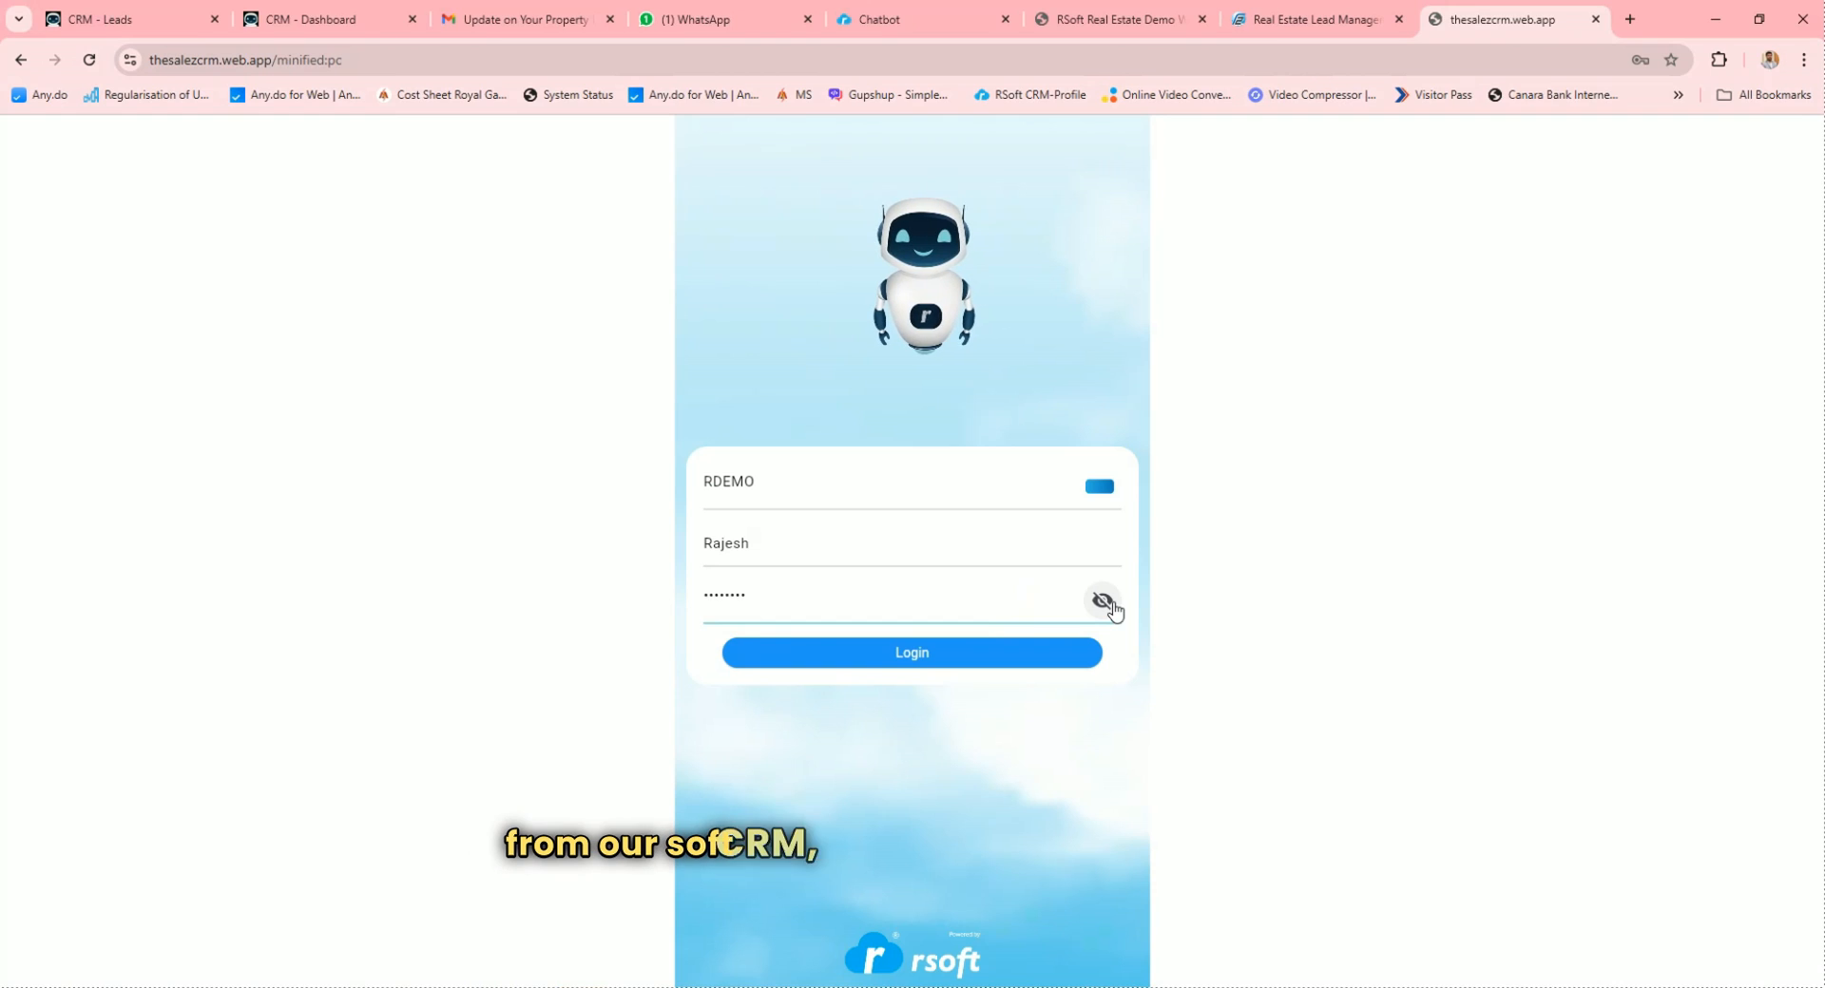
left_click(1105, 602)
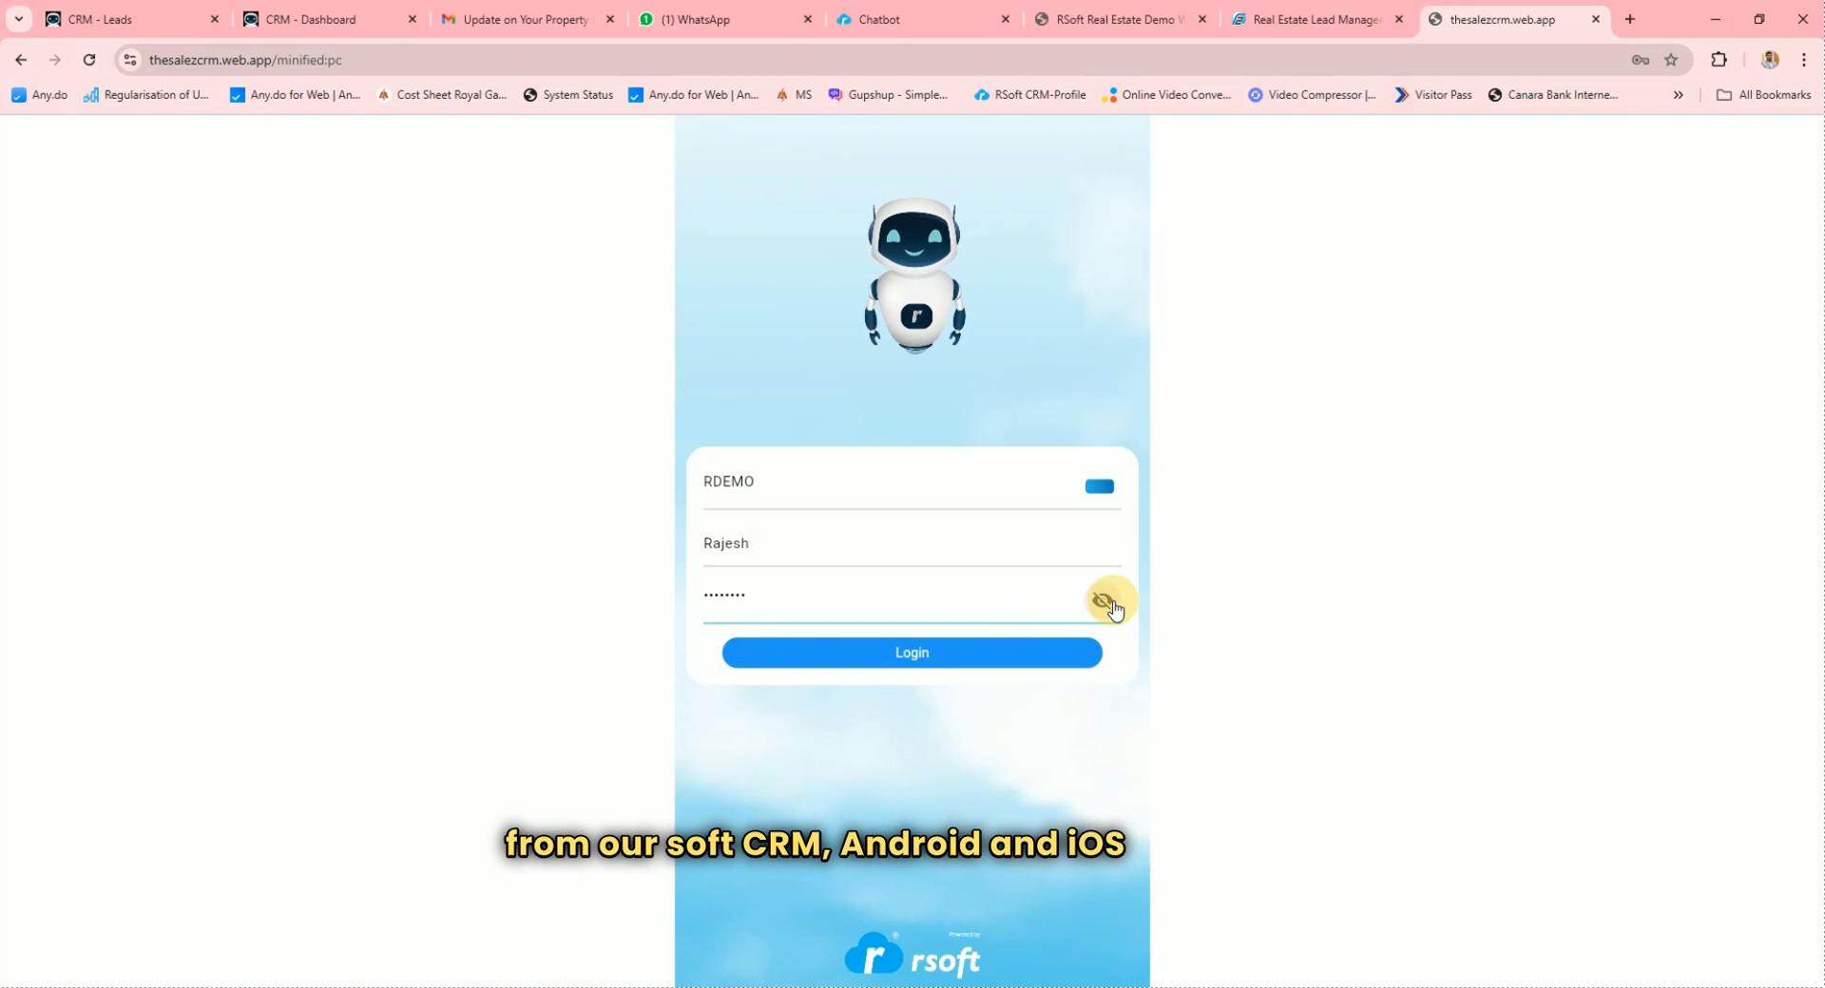
left_click(1104, 602)
left_click(989, 652)
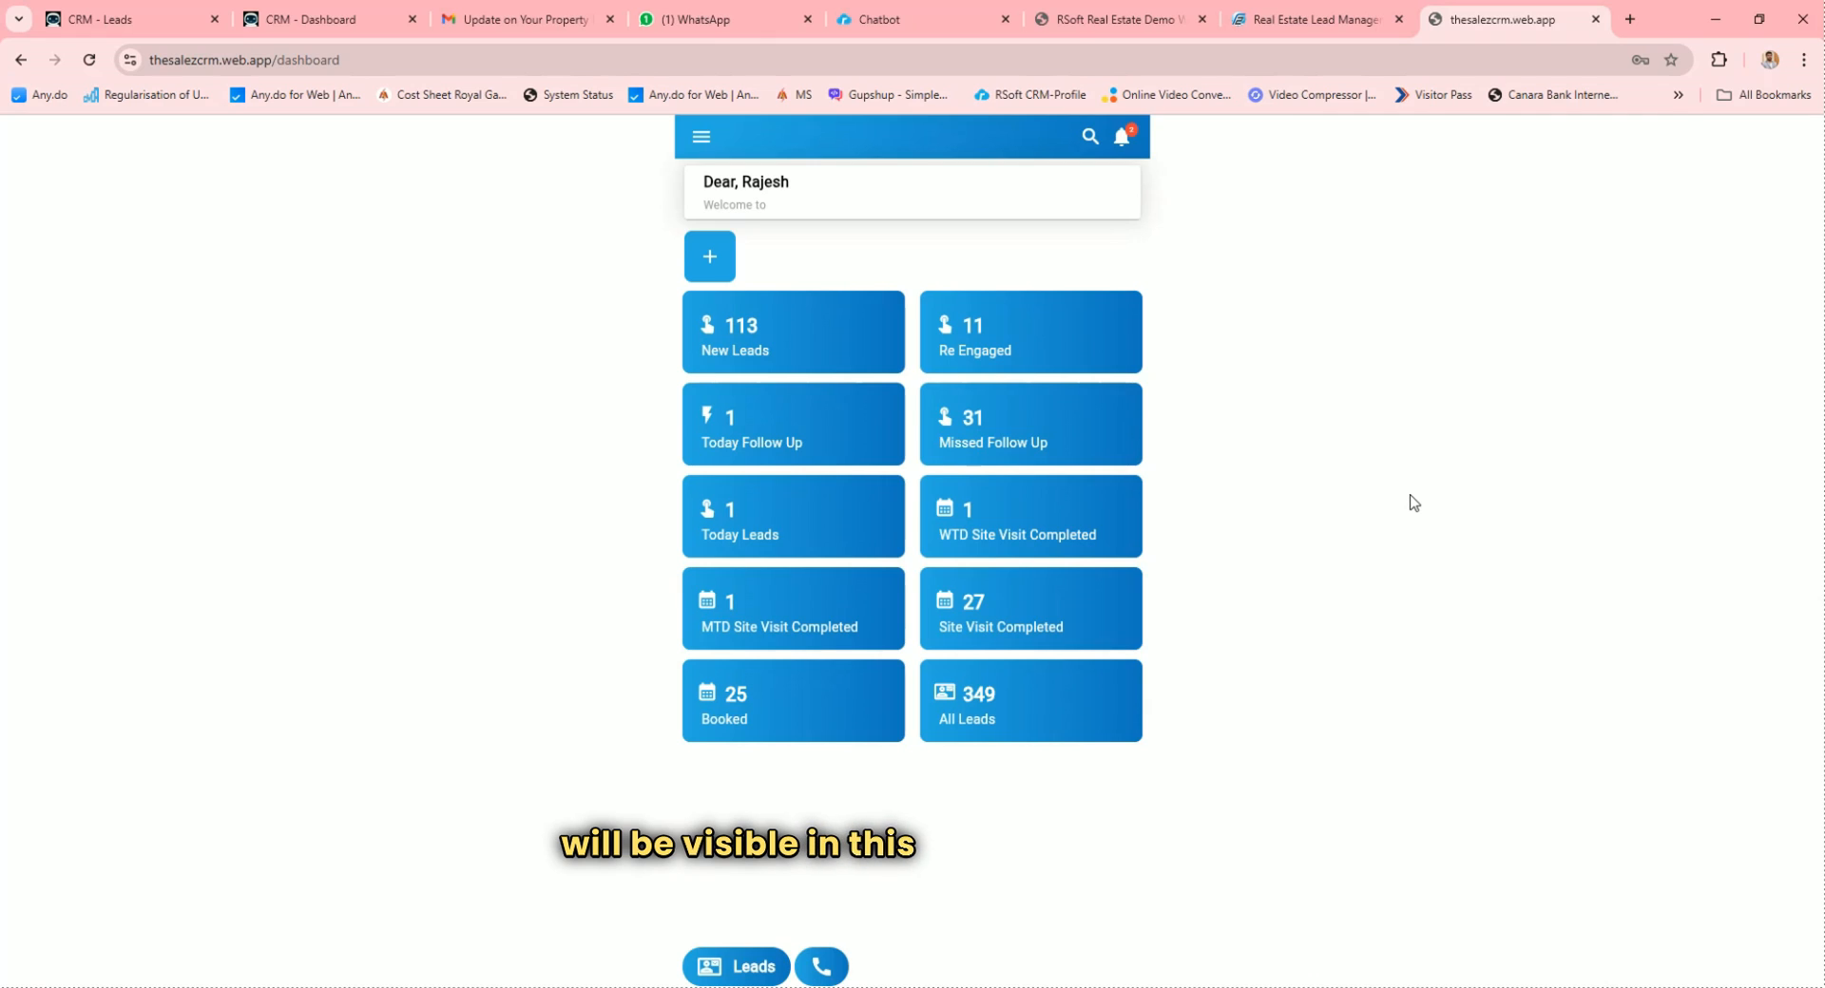
Look at the New Leads list, and open the full details of the first lead in the All Leads list
left_click(737, 336)
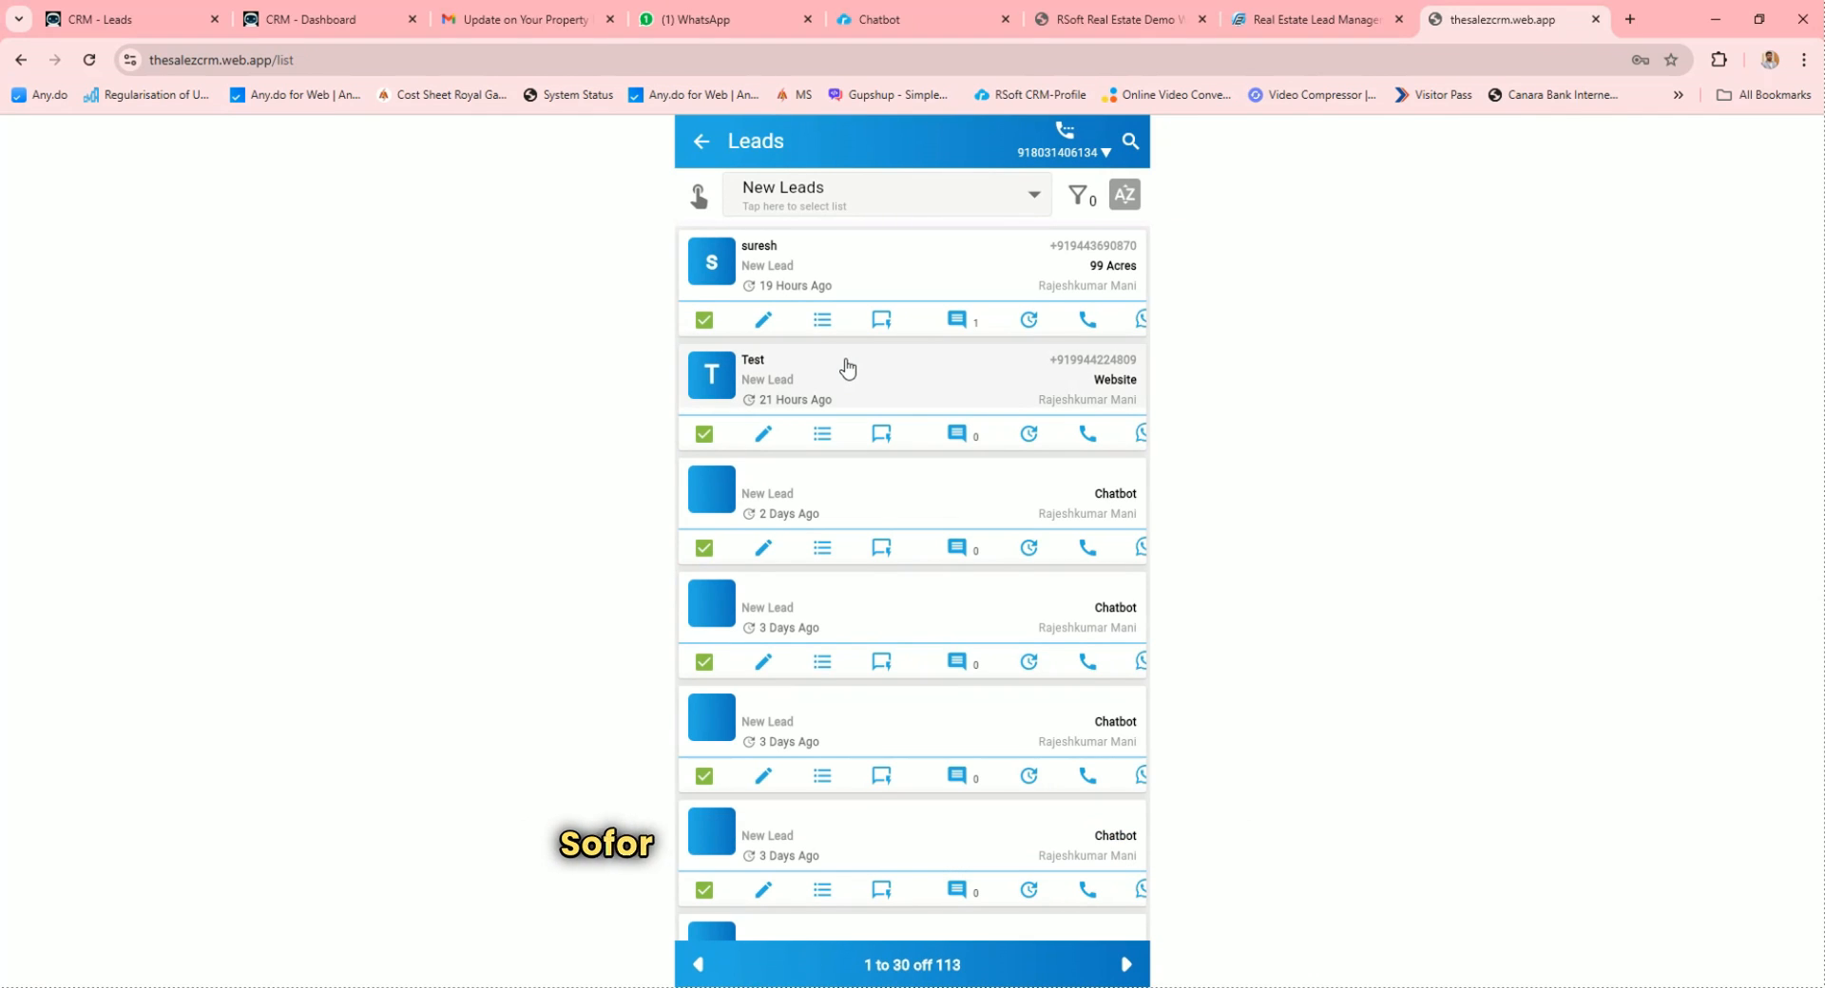
left_click(703, 141)
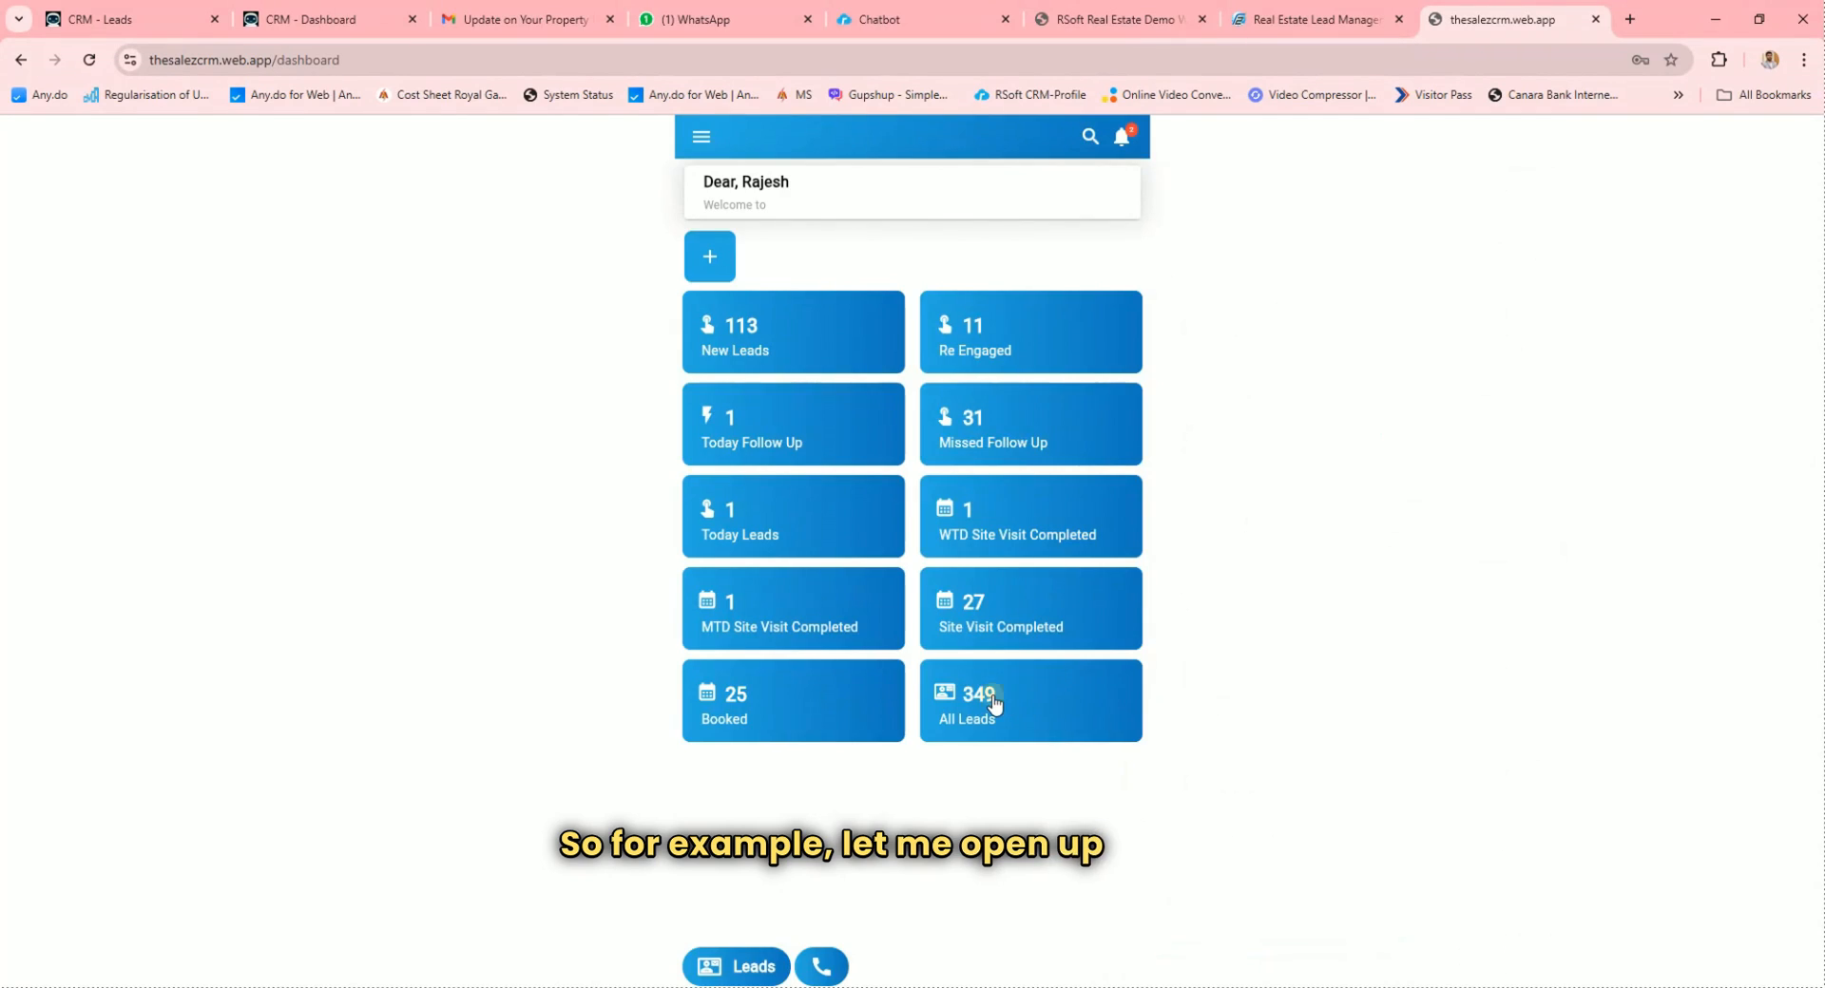
left_click(995, 705)
left_click(823, 319)
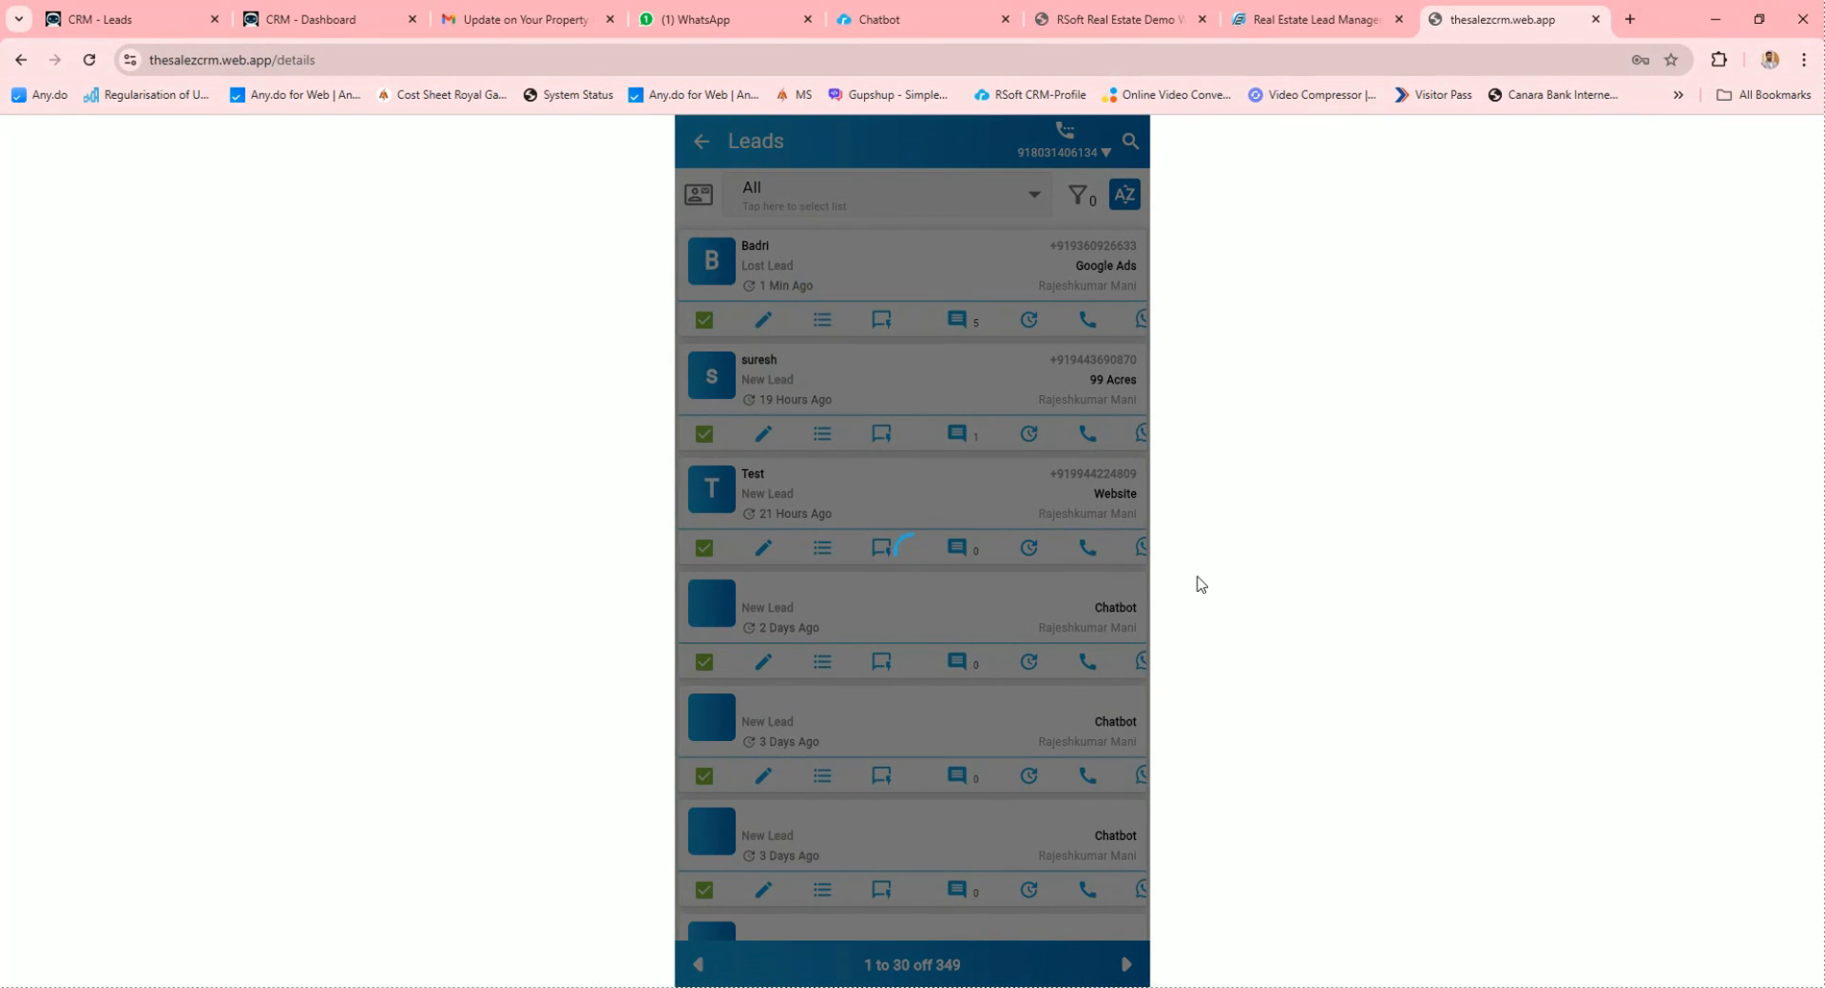
scroll(955, 660, "down", 8)
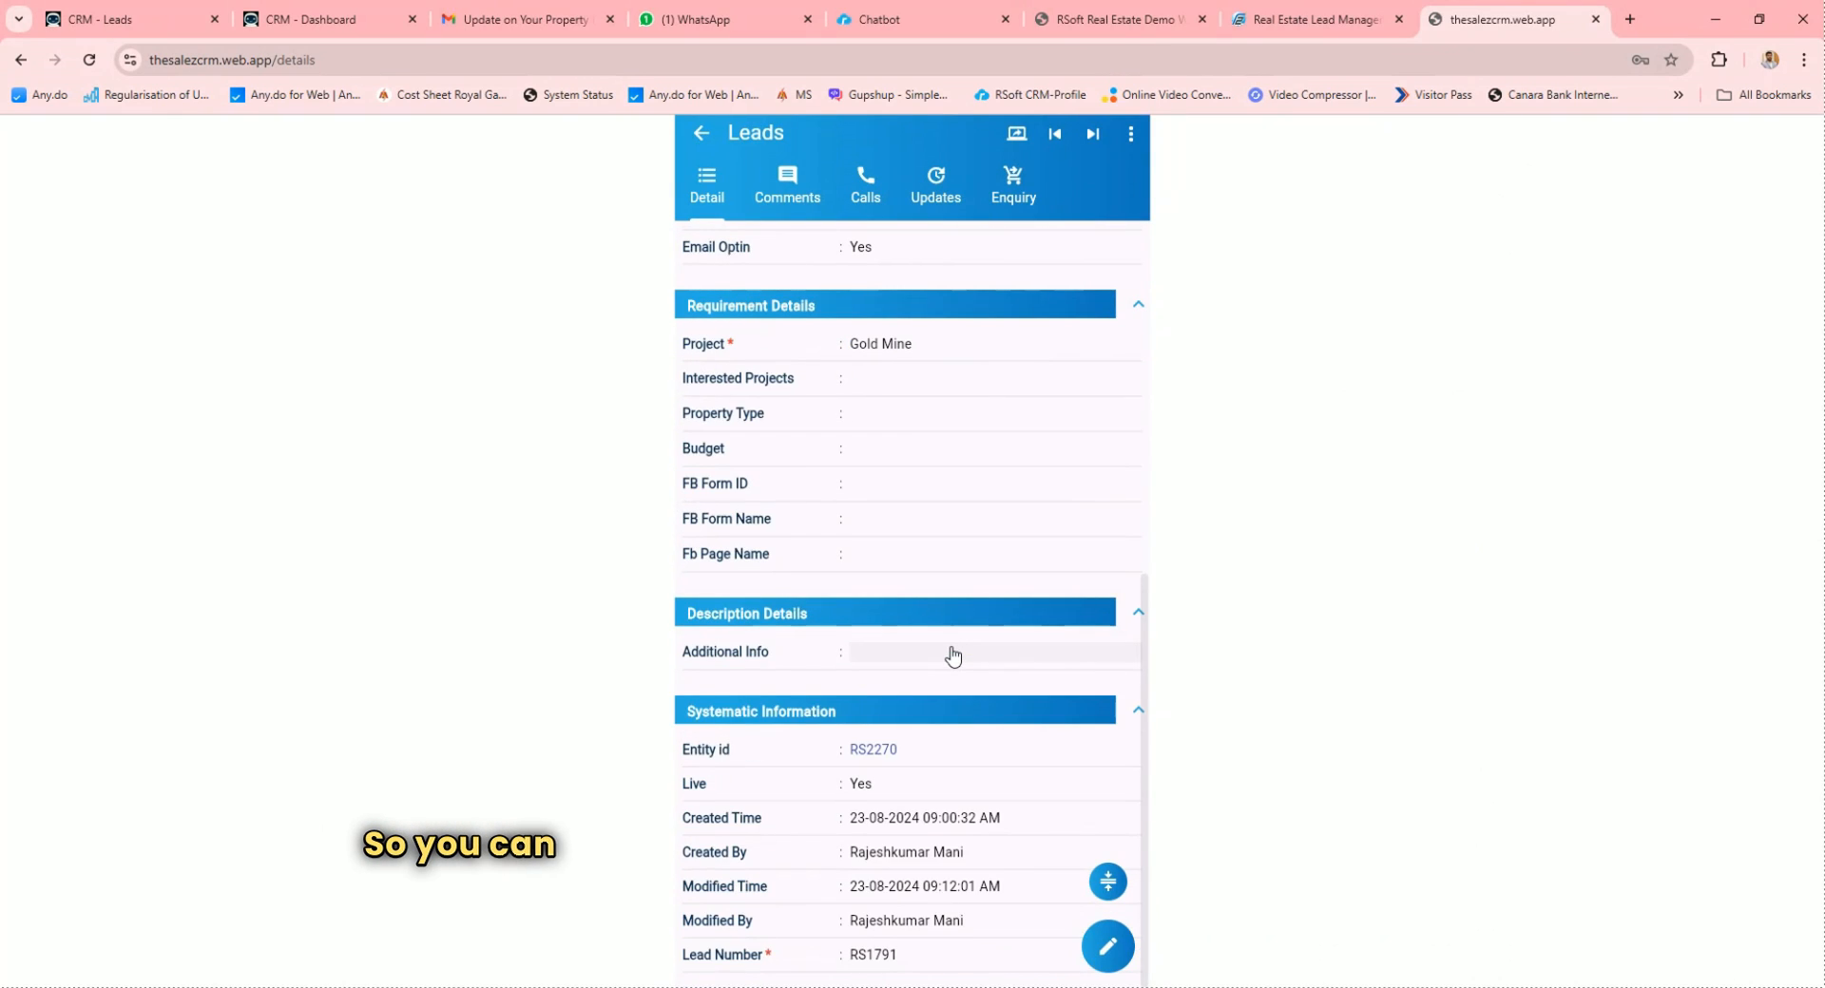
Review the open lead's comments history, calls, updates and enquiry records
scroll(952, 656, "up", 8)
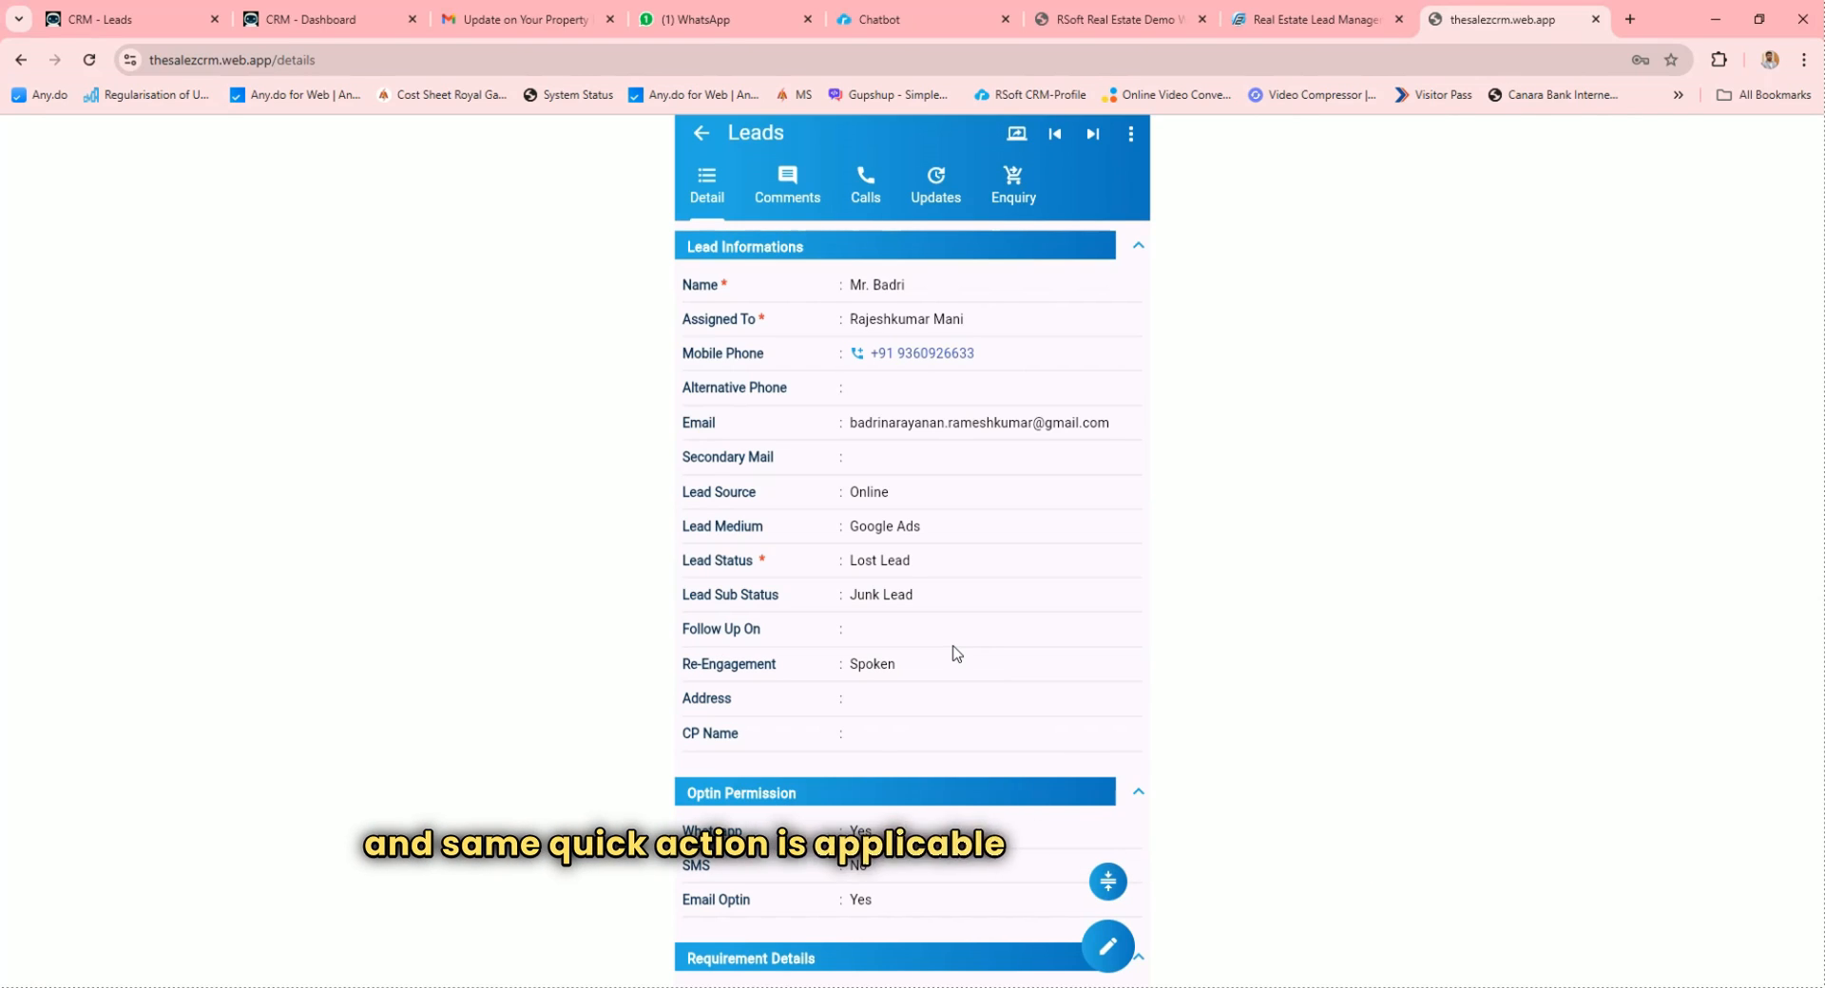
left_click(788, 173)
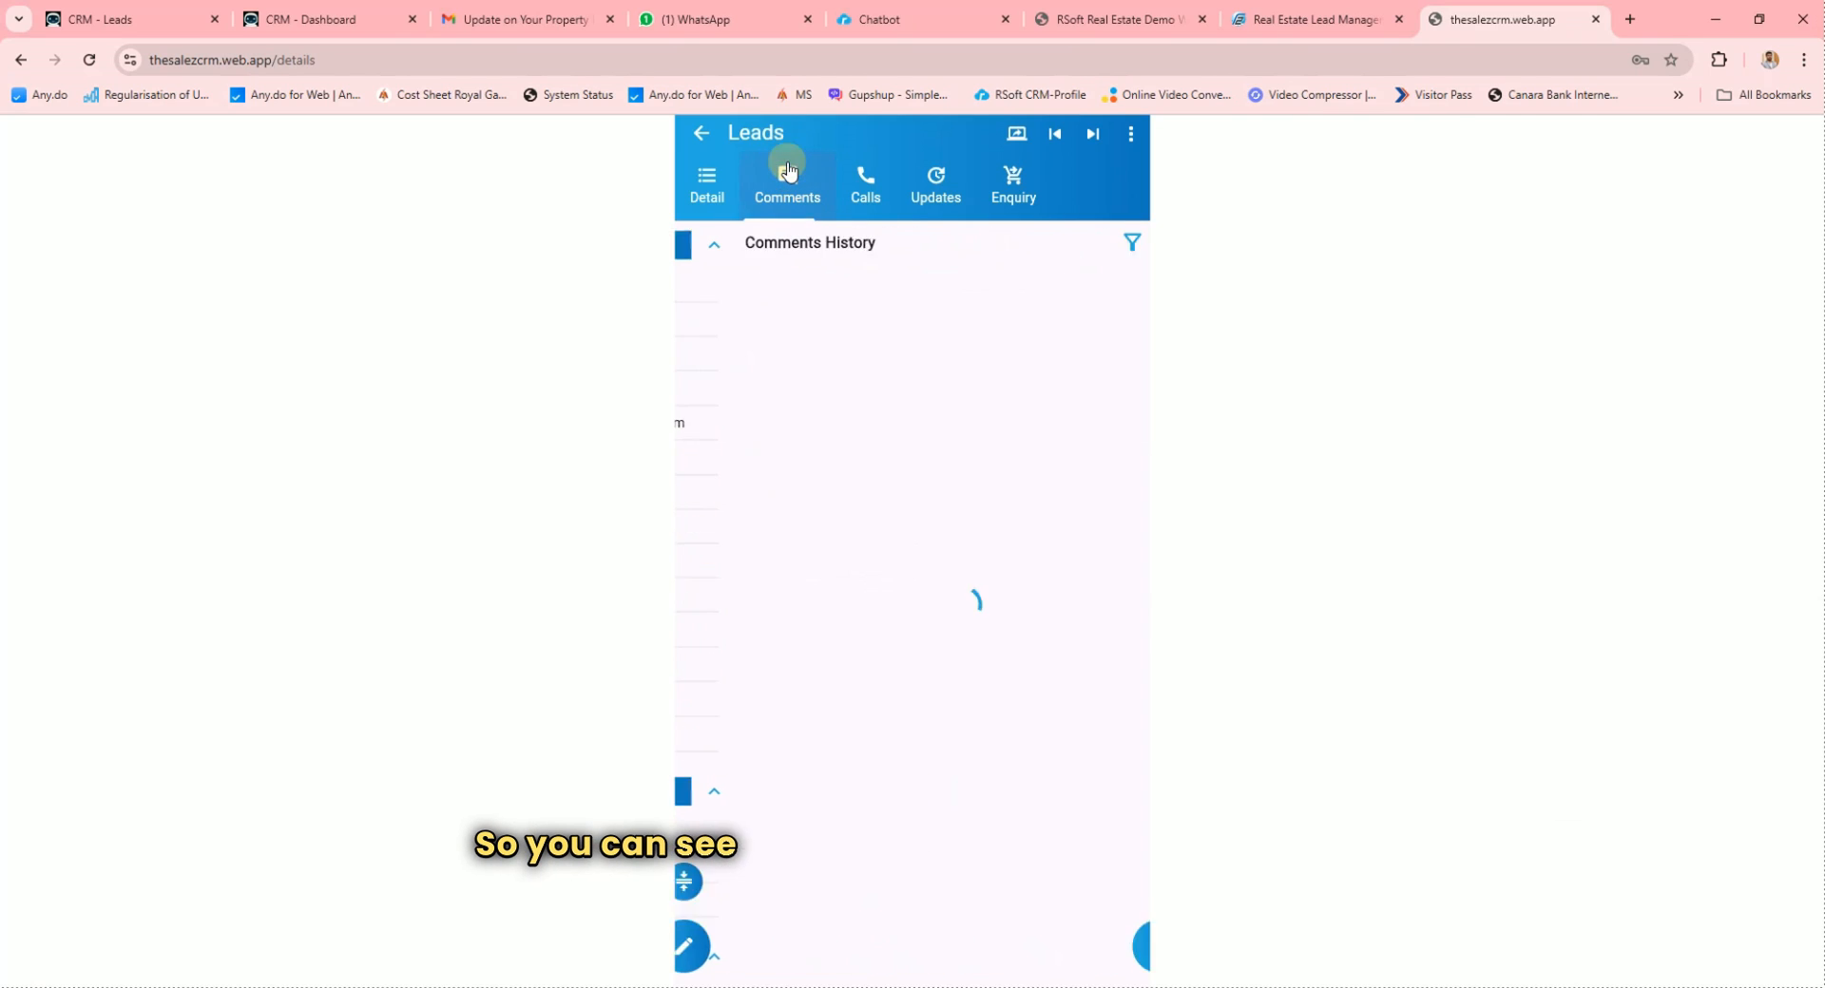
left_click(866, 179)
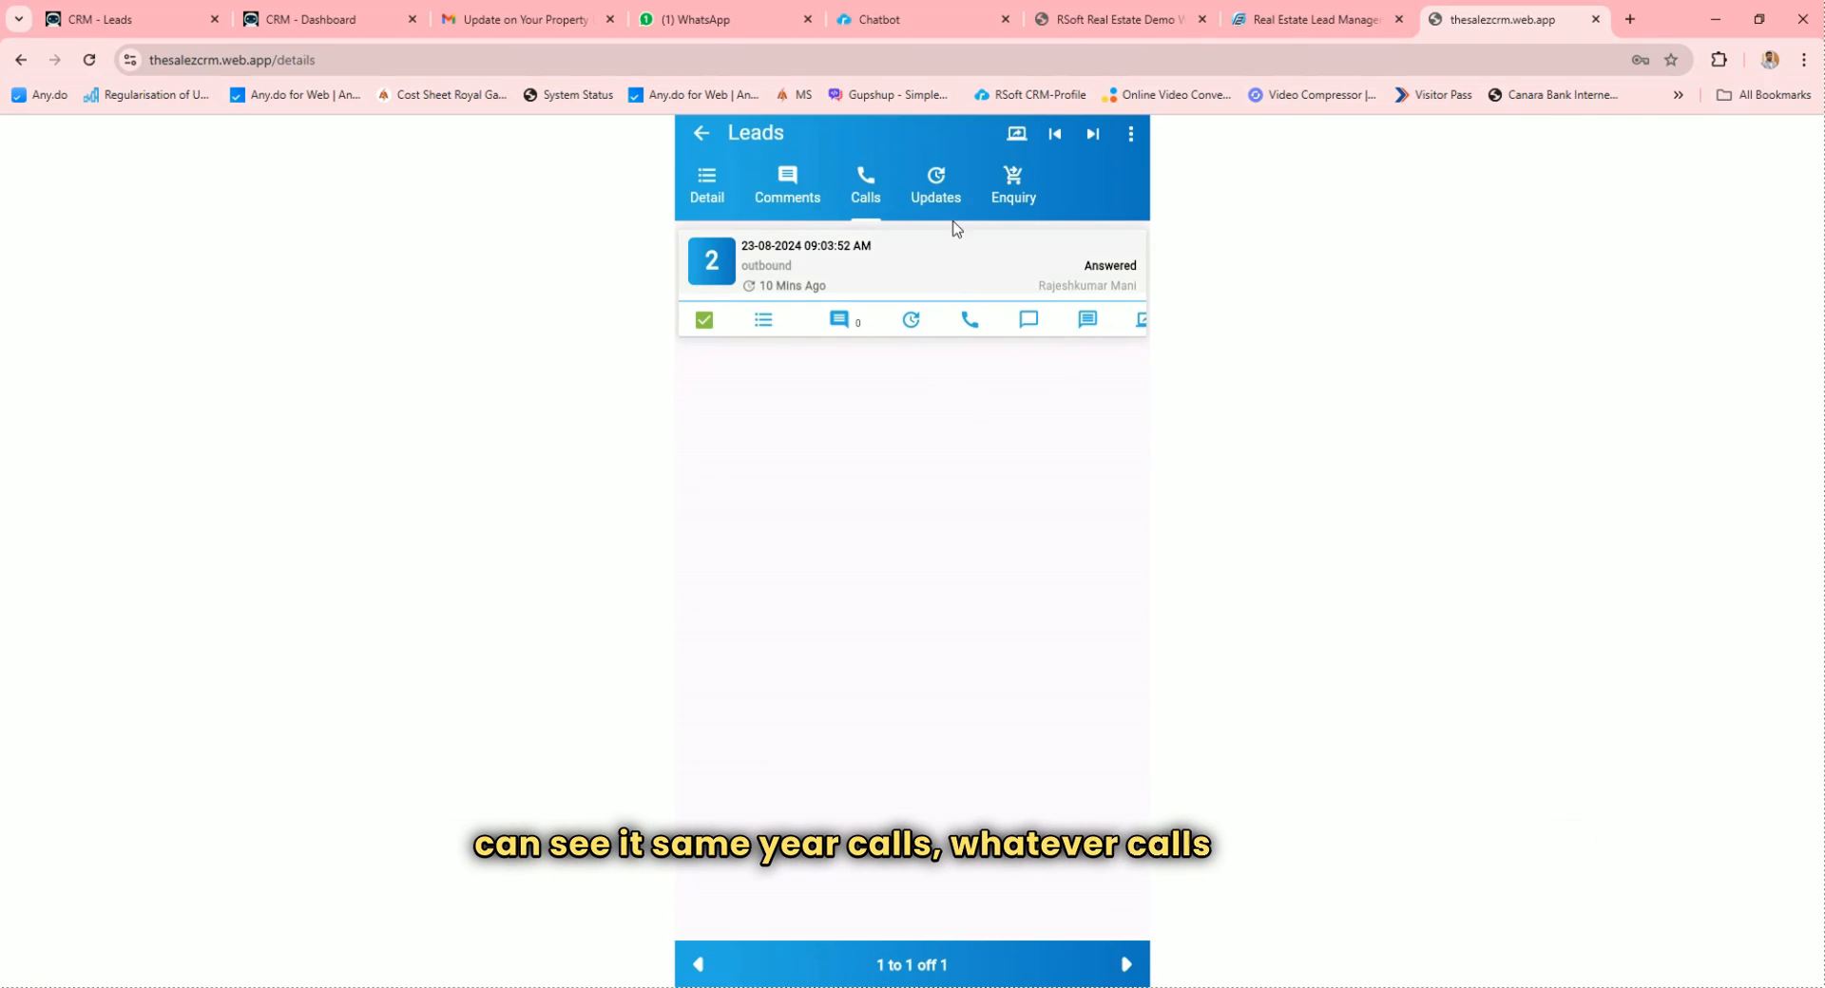
left_click(939, 185)
left_click(994, 198)
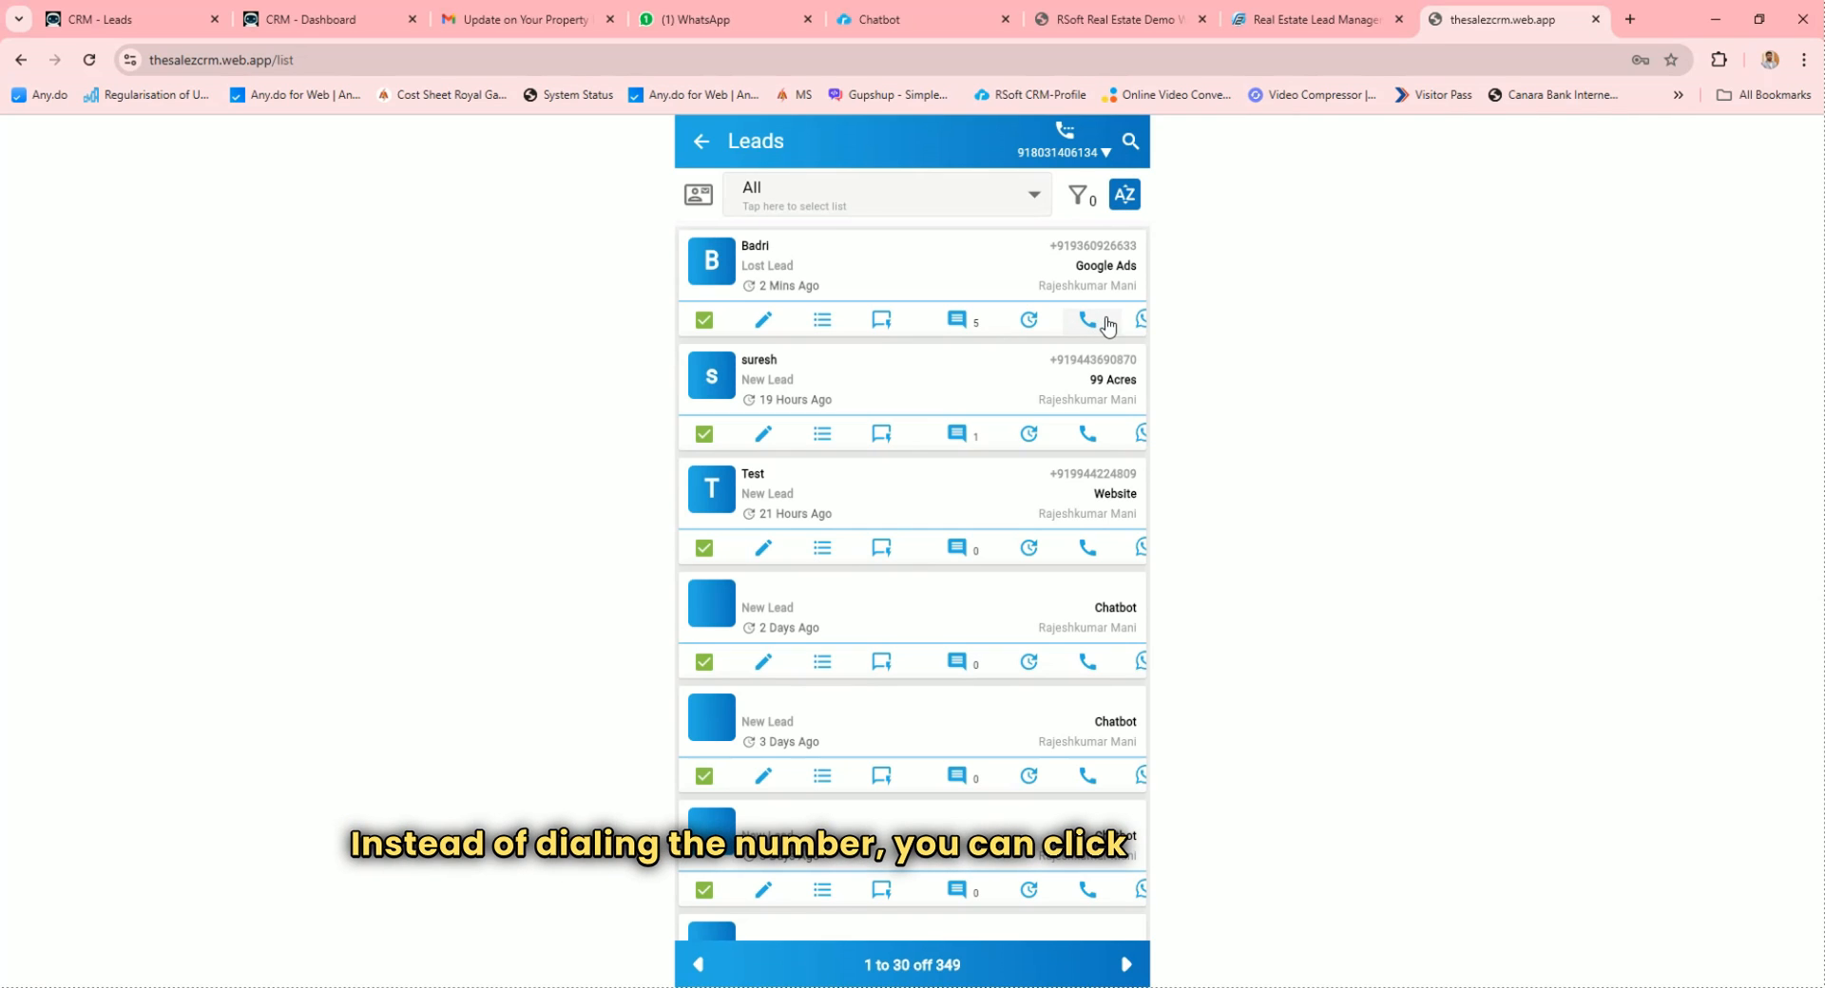
Preview a WhatsApp message to the first lead's Mobile Phone with the template "reguest - 6920106", and leave without sending it
left_click(949, 321)
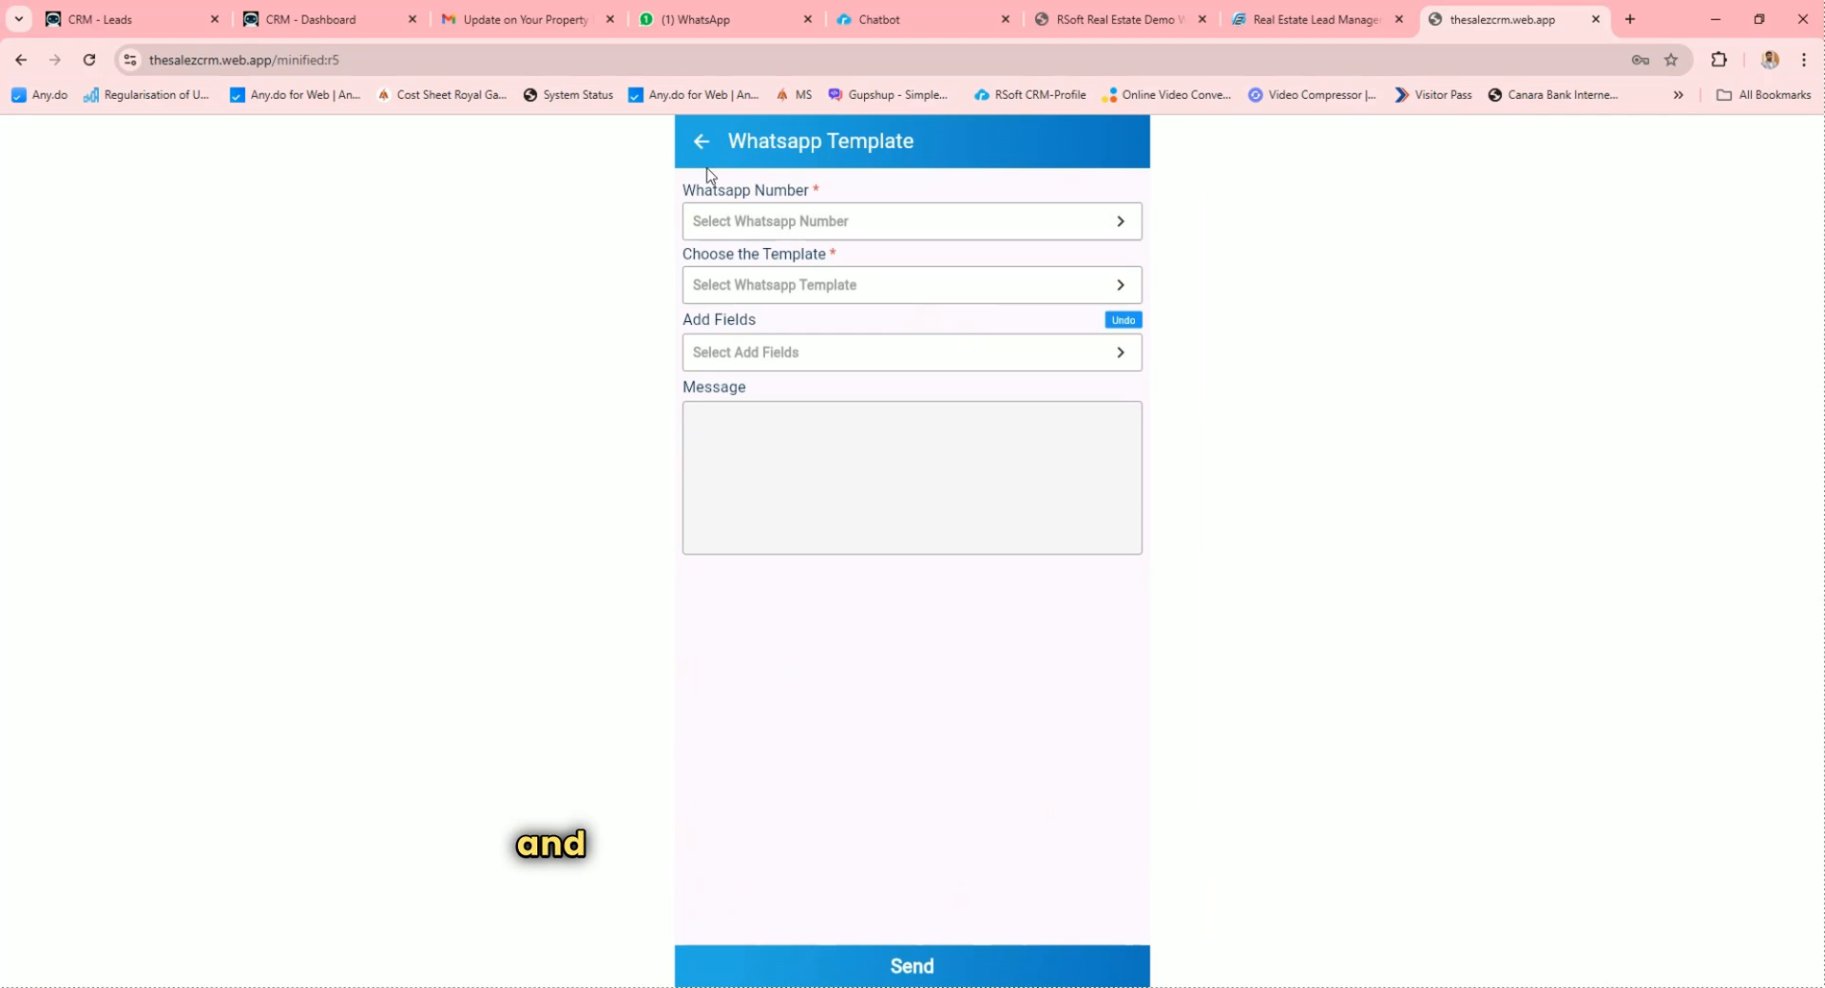
left_click(915, 226)
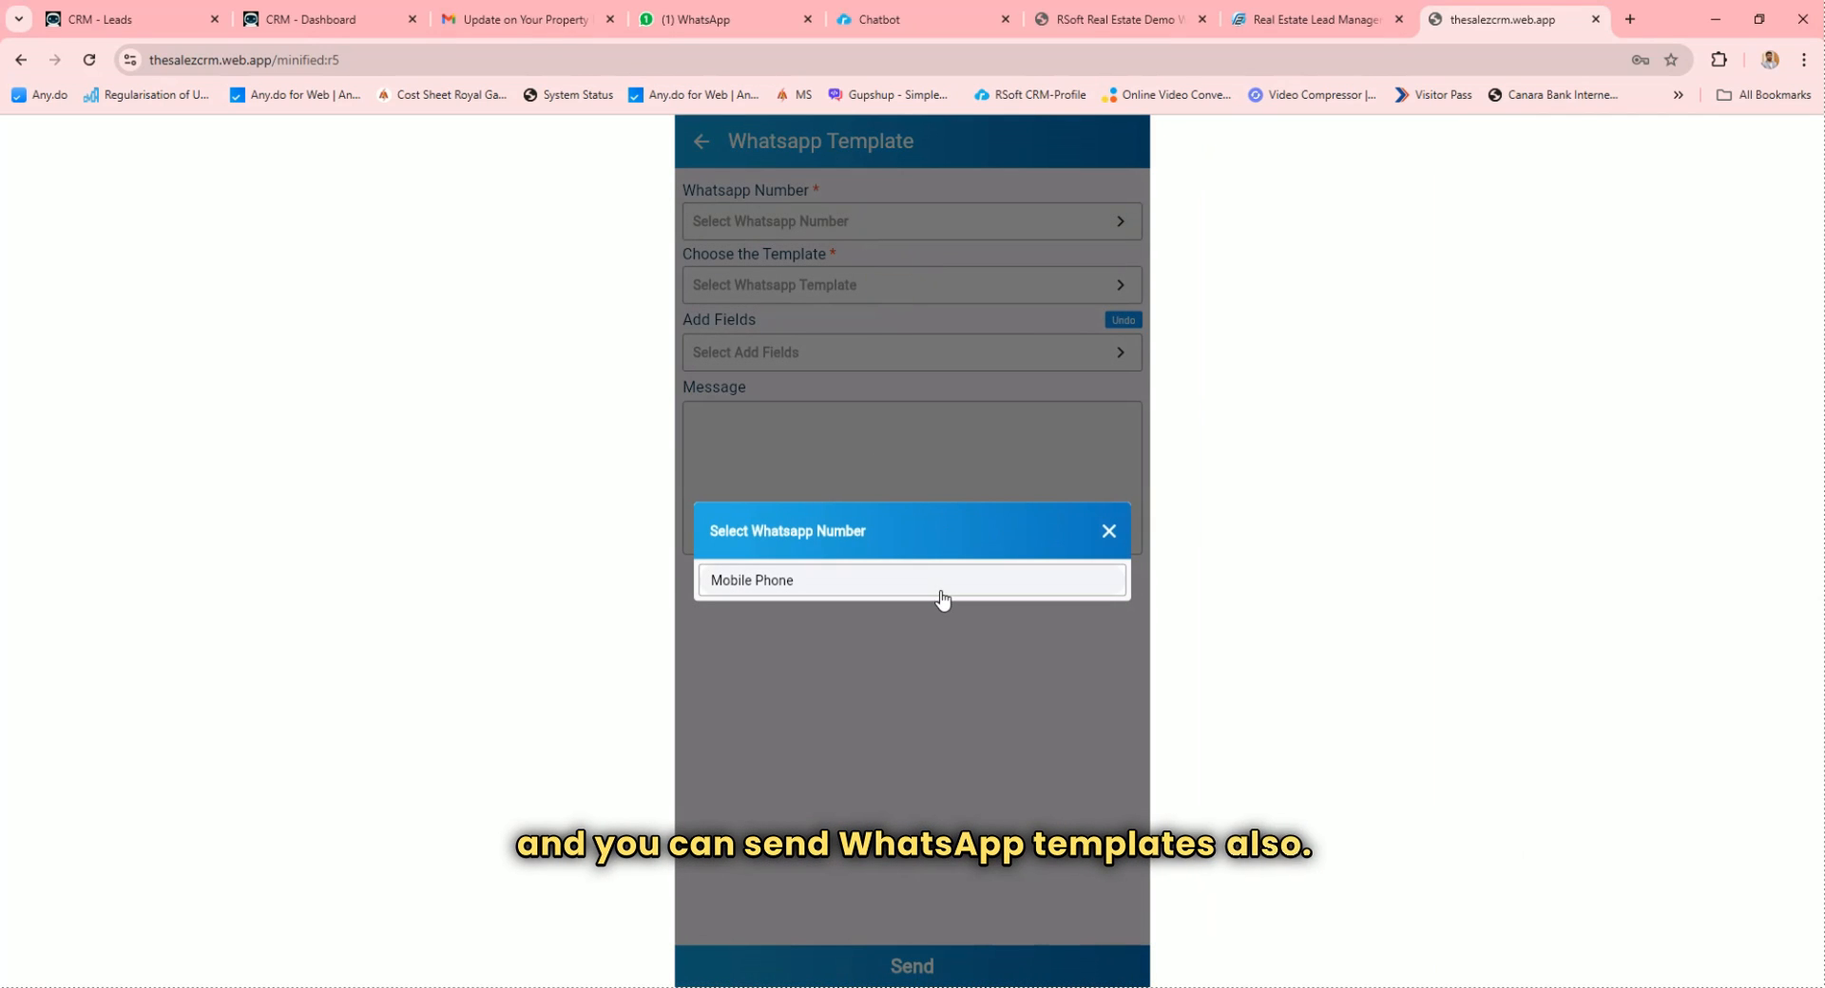
left_click(939, 582)
left_click(872, 283)
left_click(860, 341)
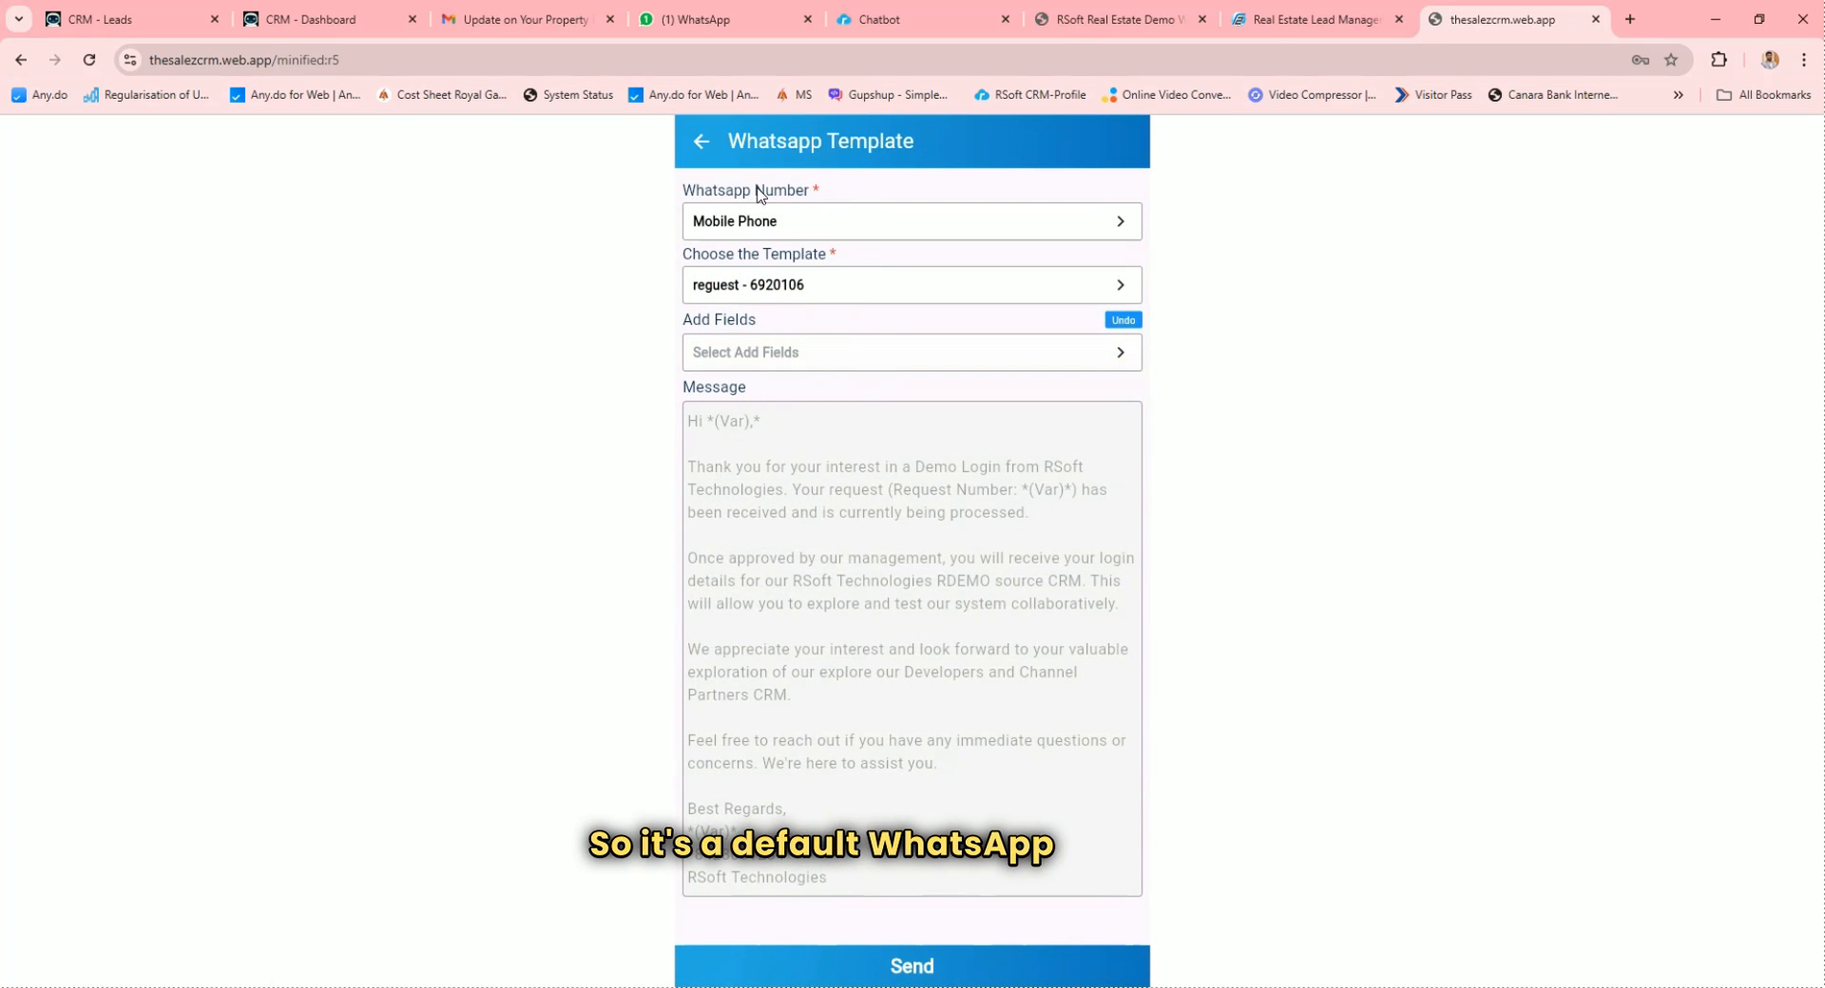
left_click(704, 142)
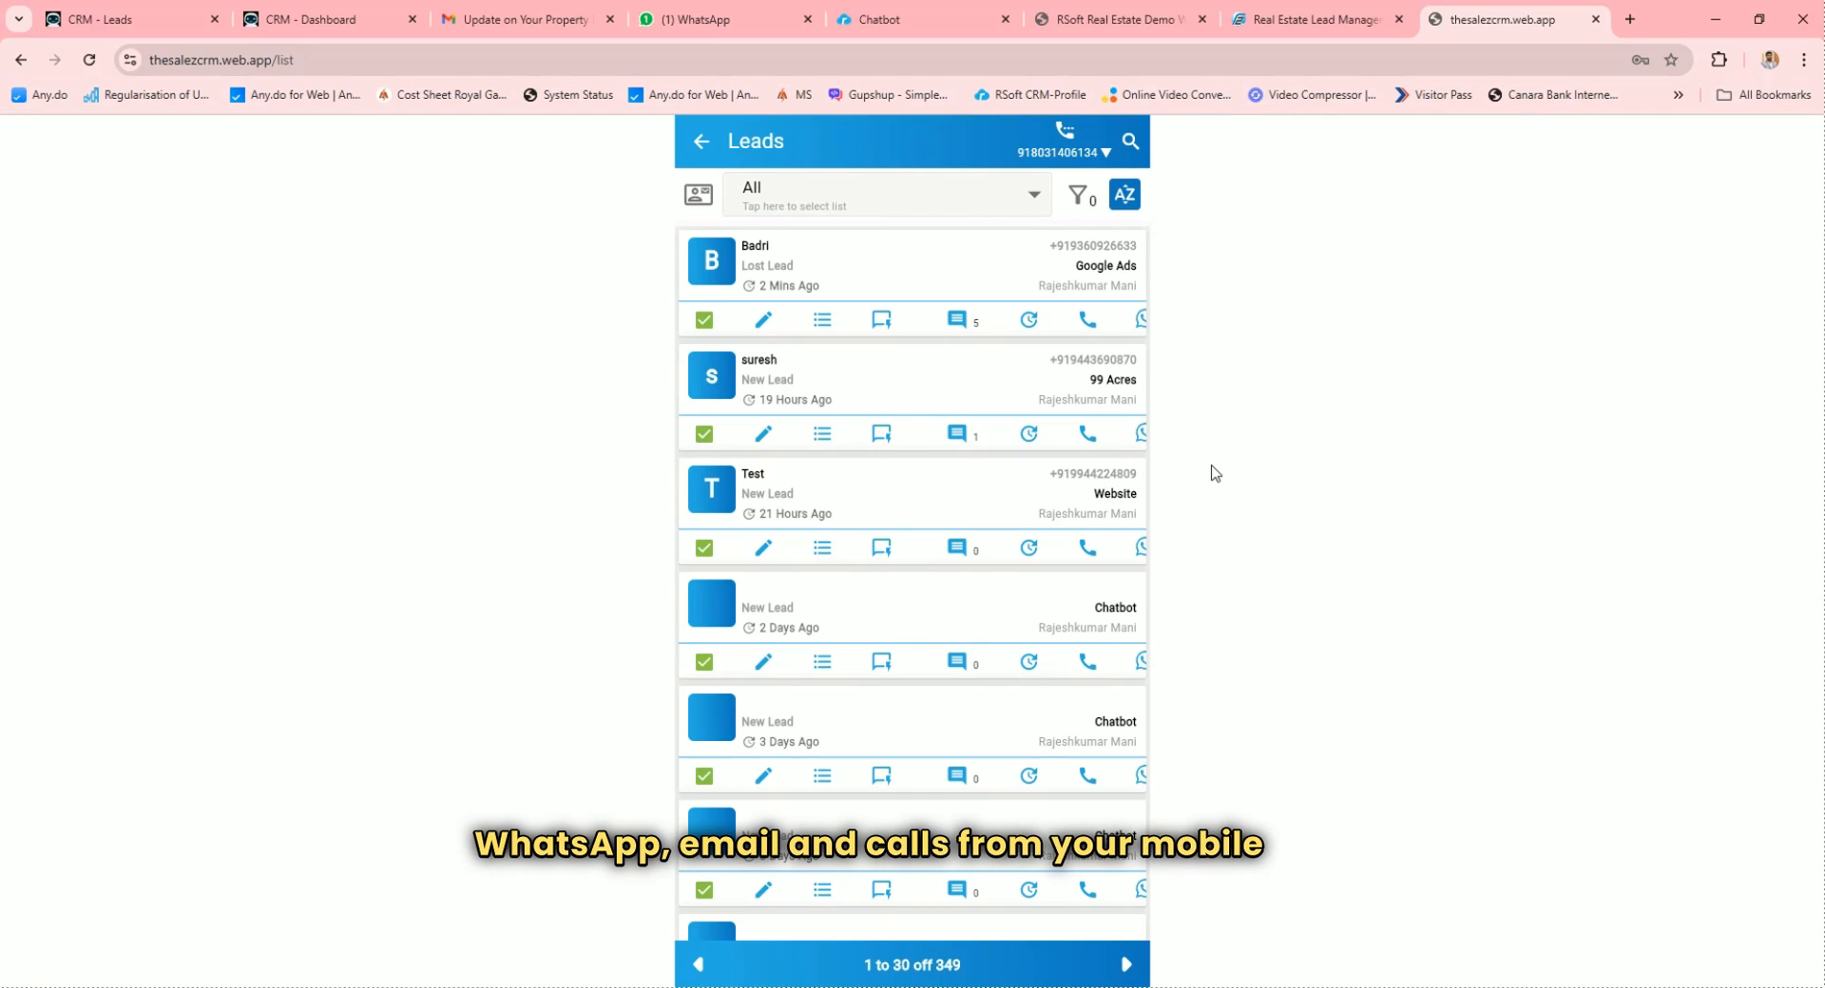
Try the right and left swipe shortcuts on the first lead's card, and return from the WhatsApp template form to the list
left_click_drag(836, 266, 1264, 261)
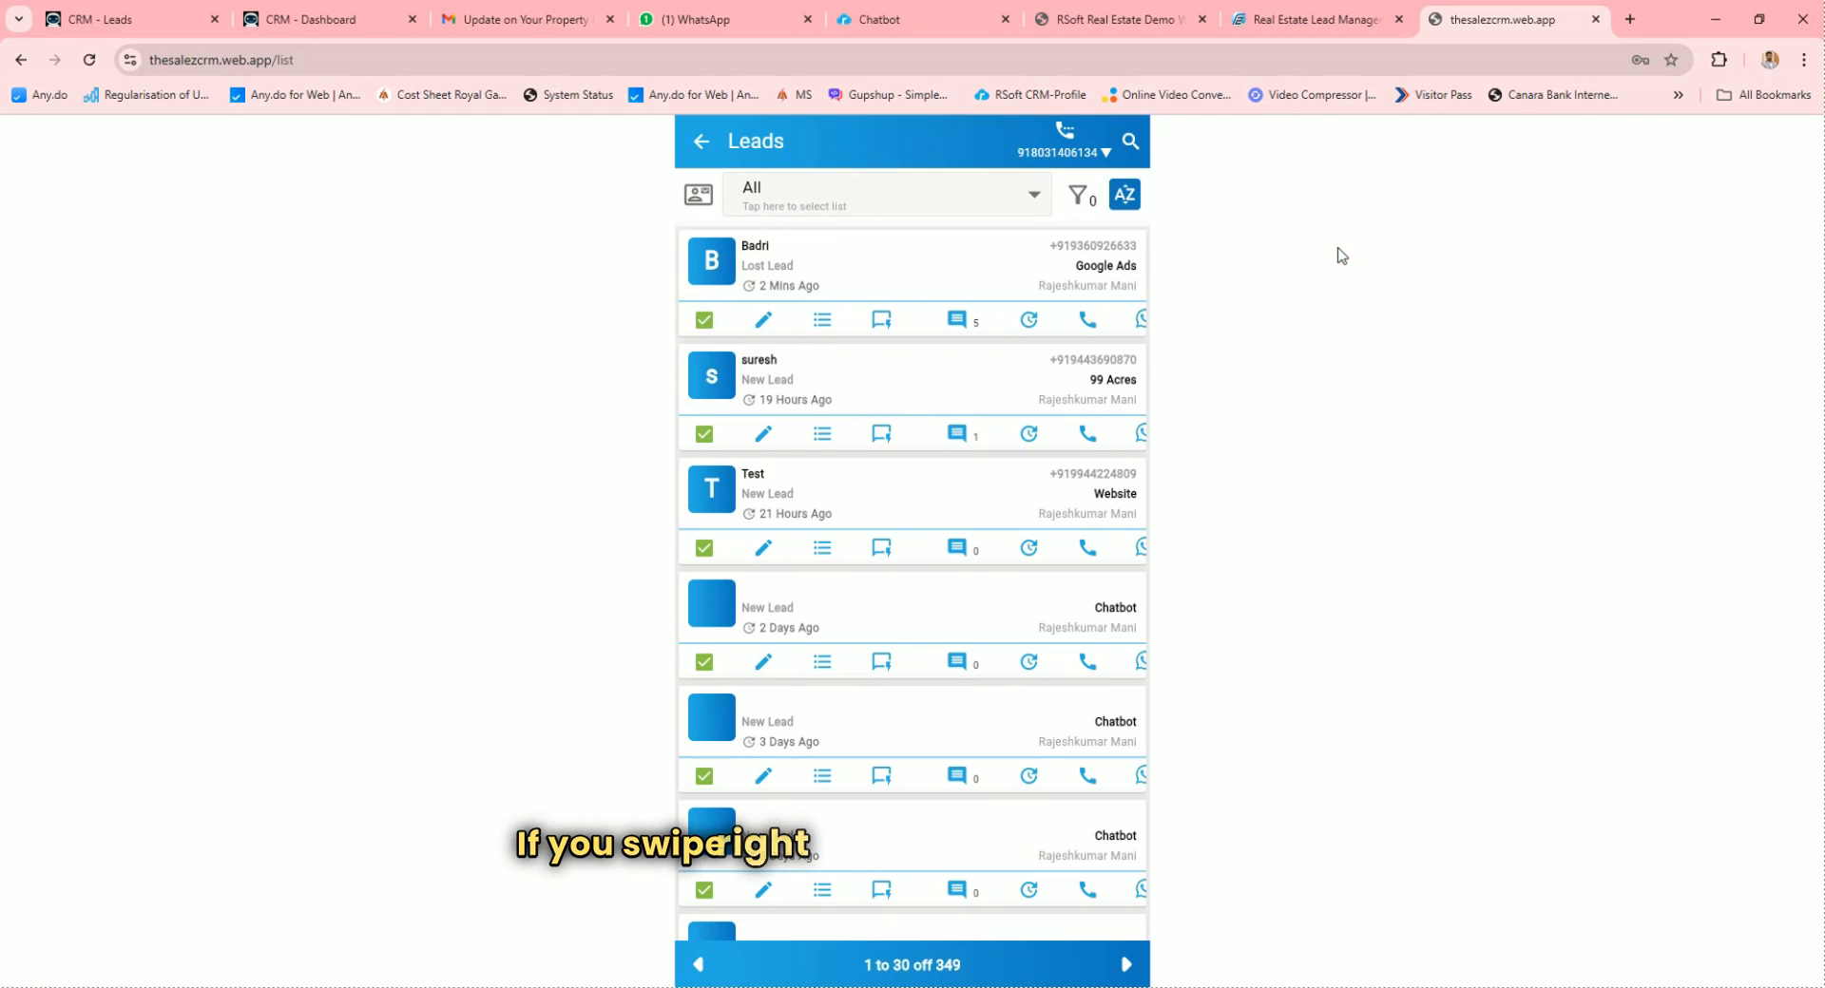
left_click_drag(1021, 264, 542, 265)
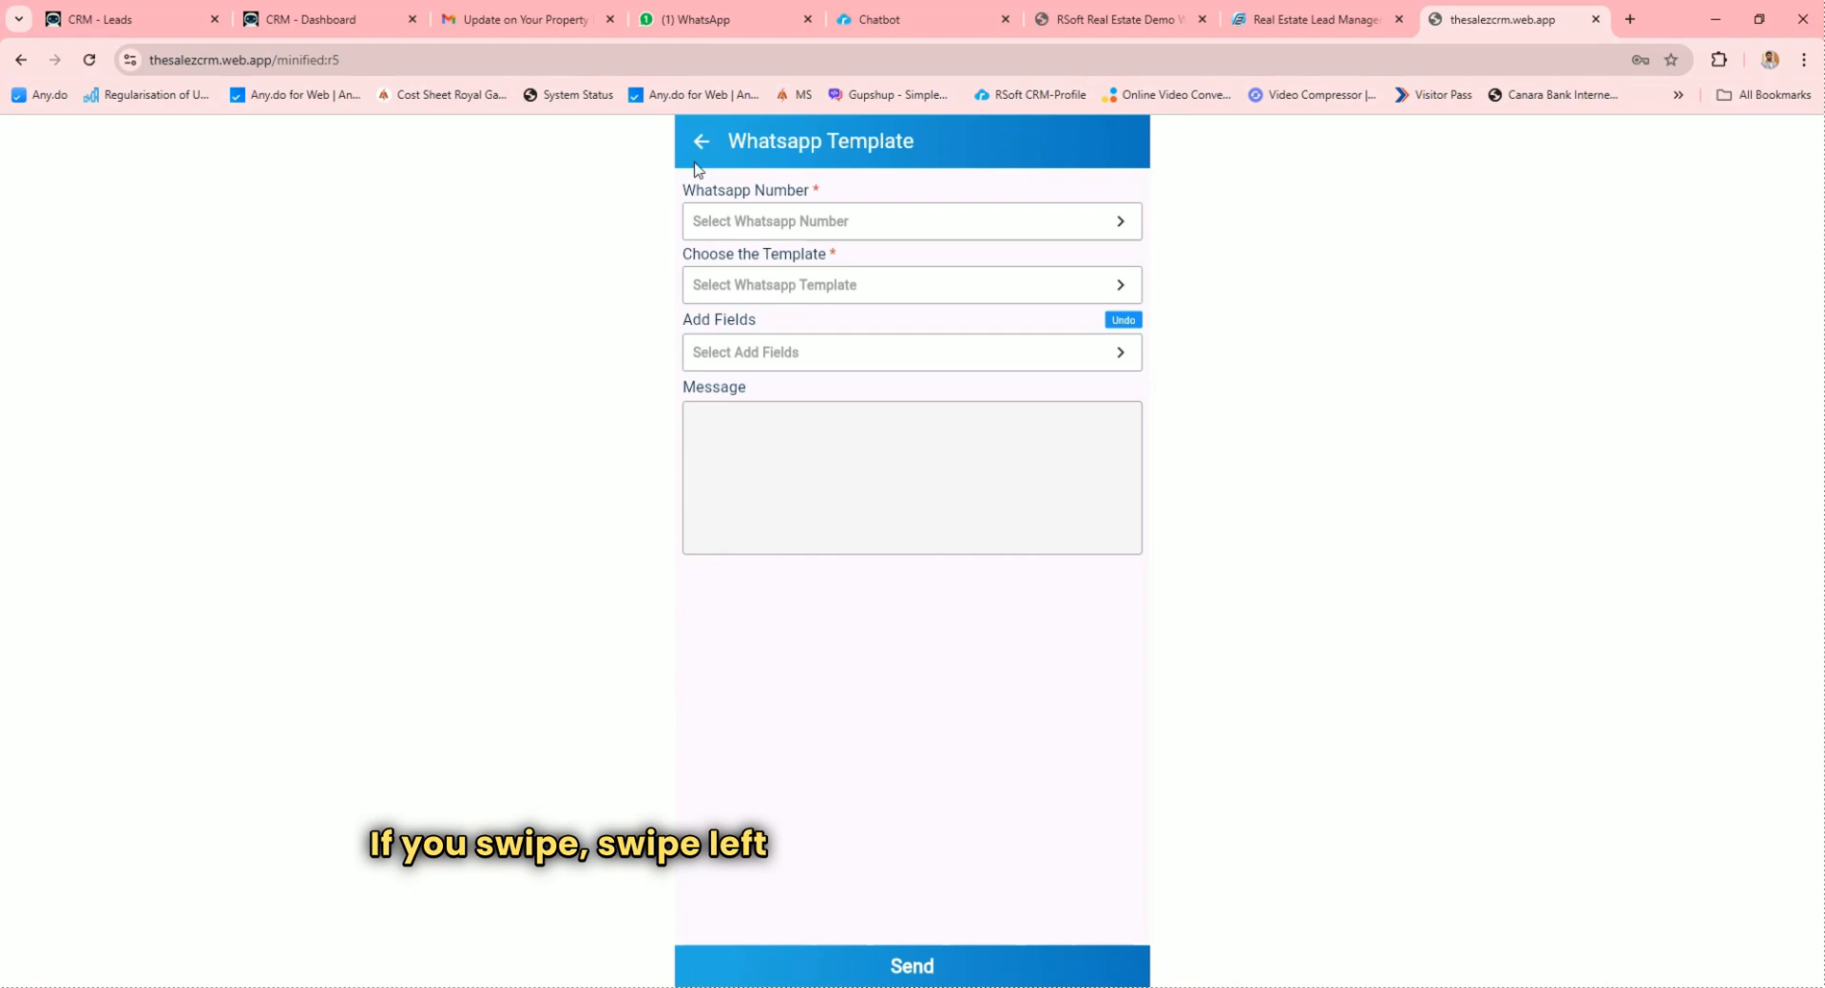
left_click(700, 143)
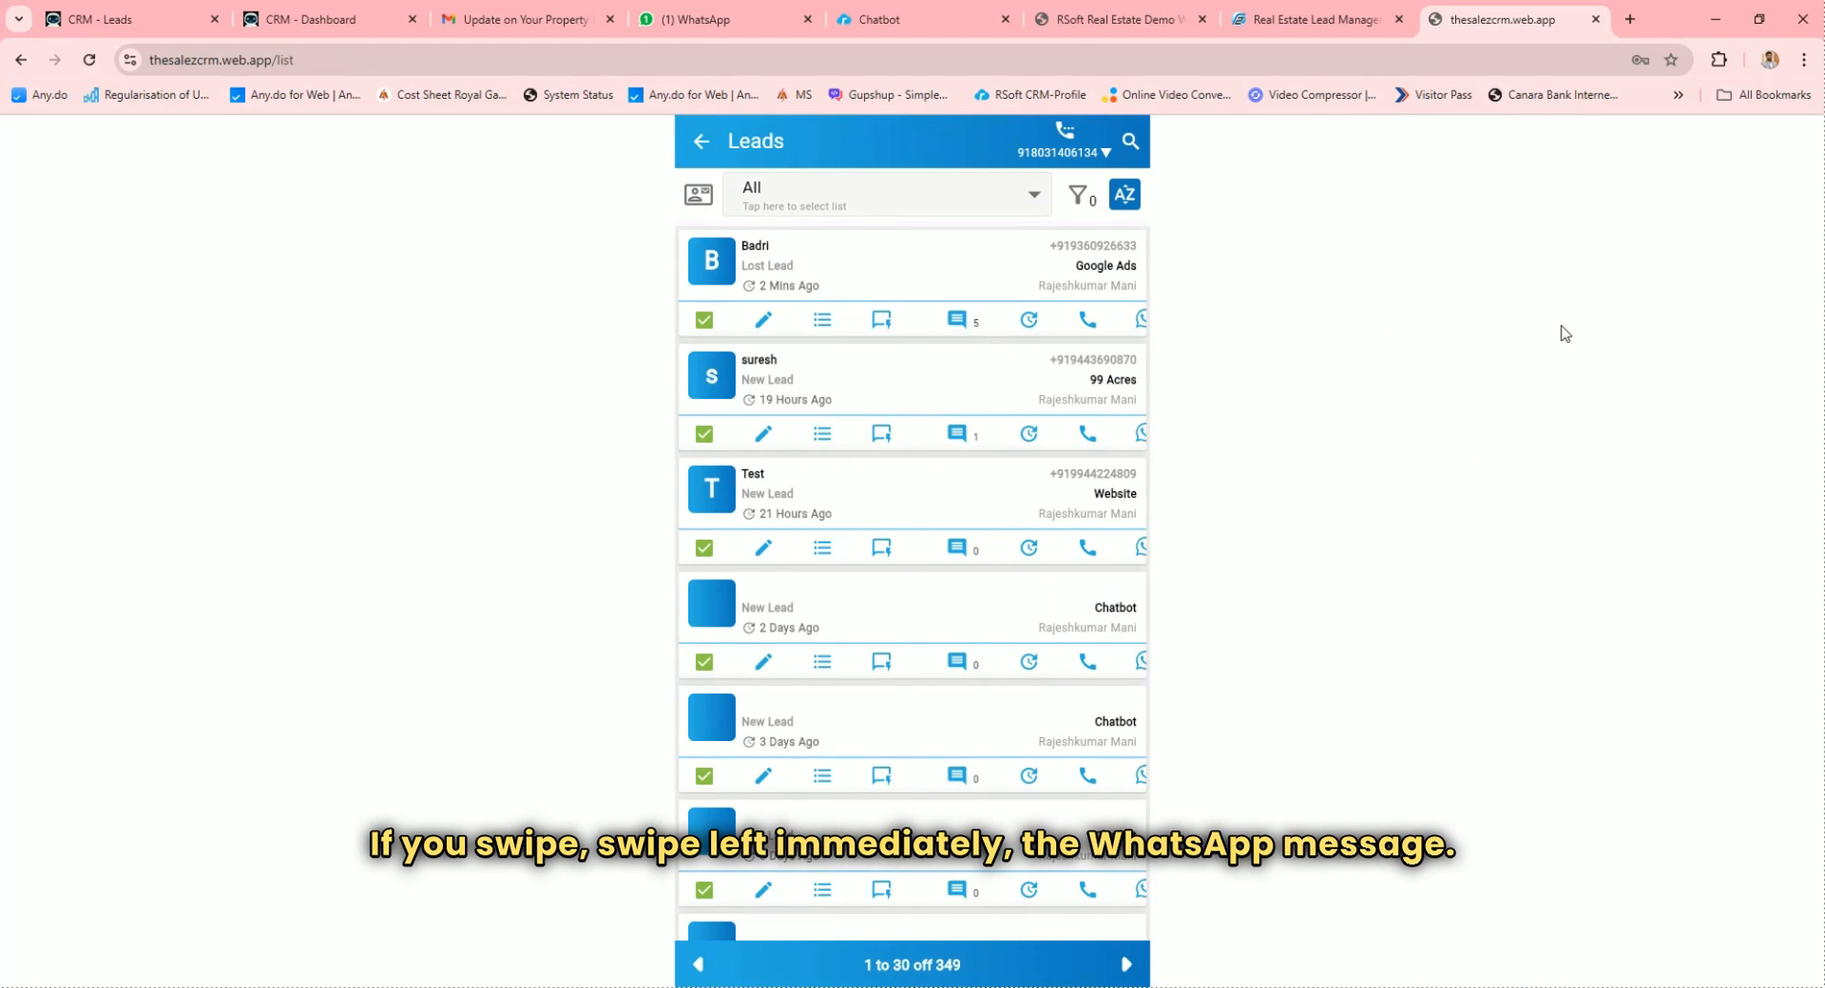
Open the first lead's full details and try its screen-push option, and push the same lead to the app from the desktop CRM
left_click(823, 321)
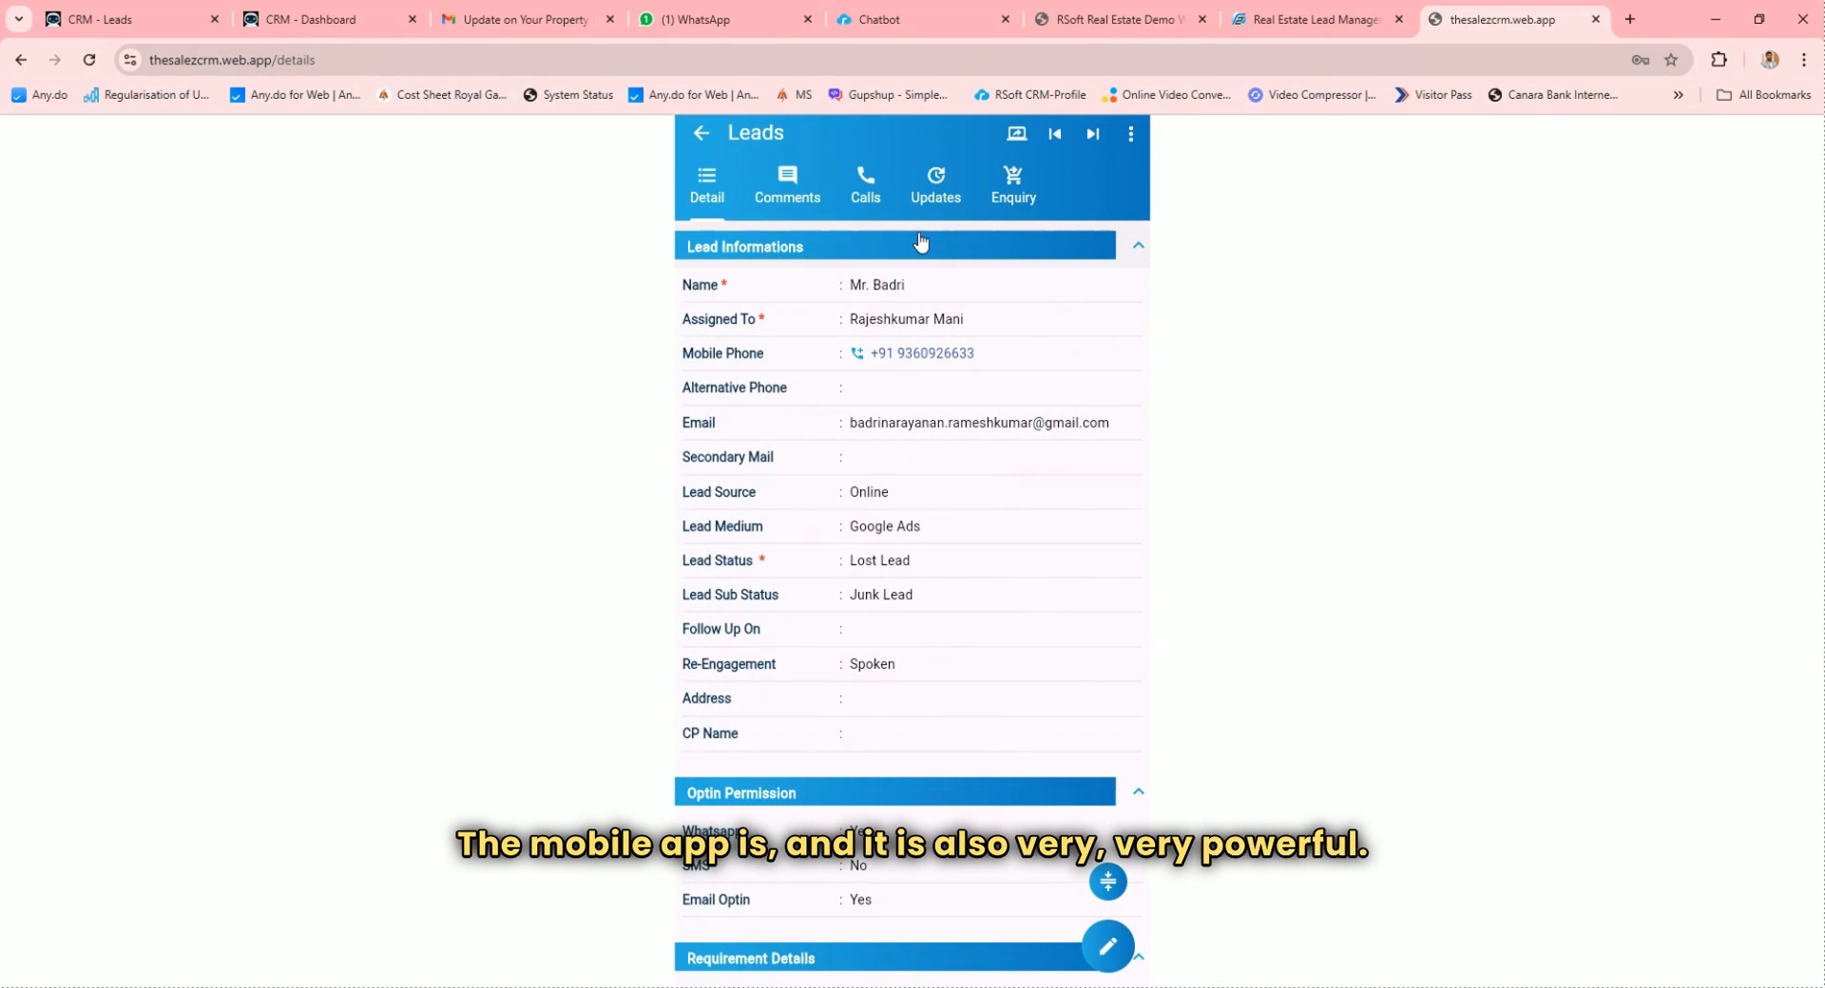
left_click(1017, 134)
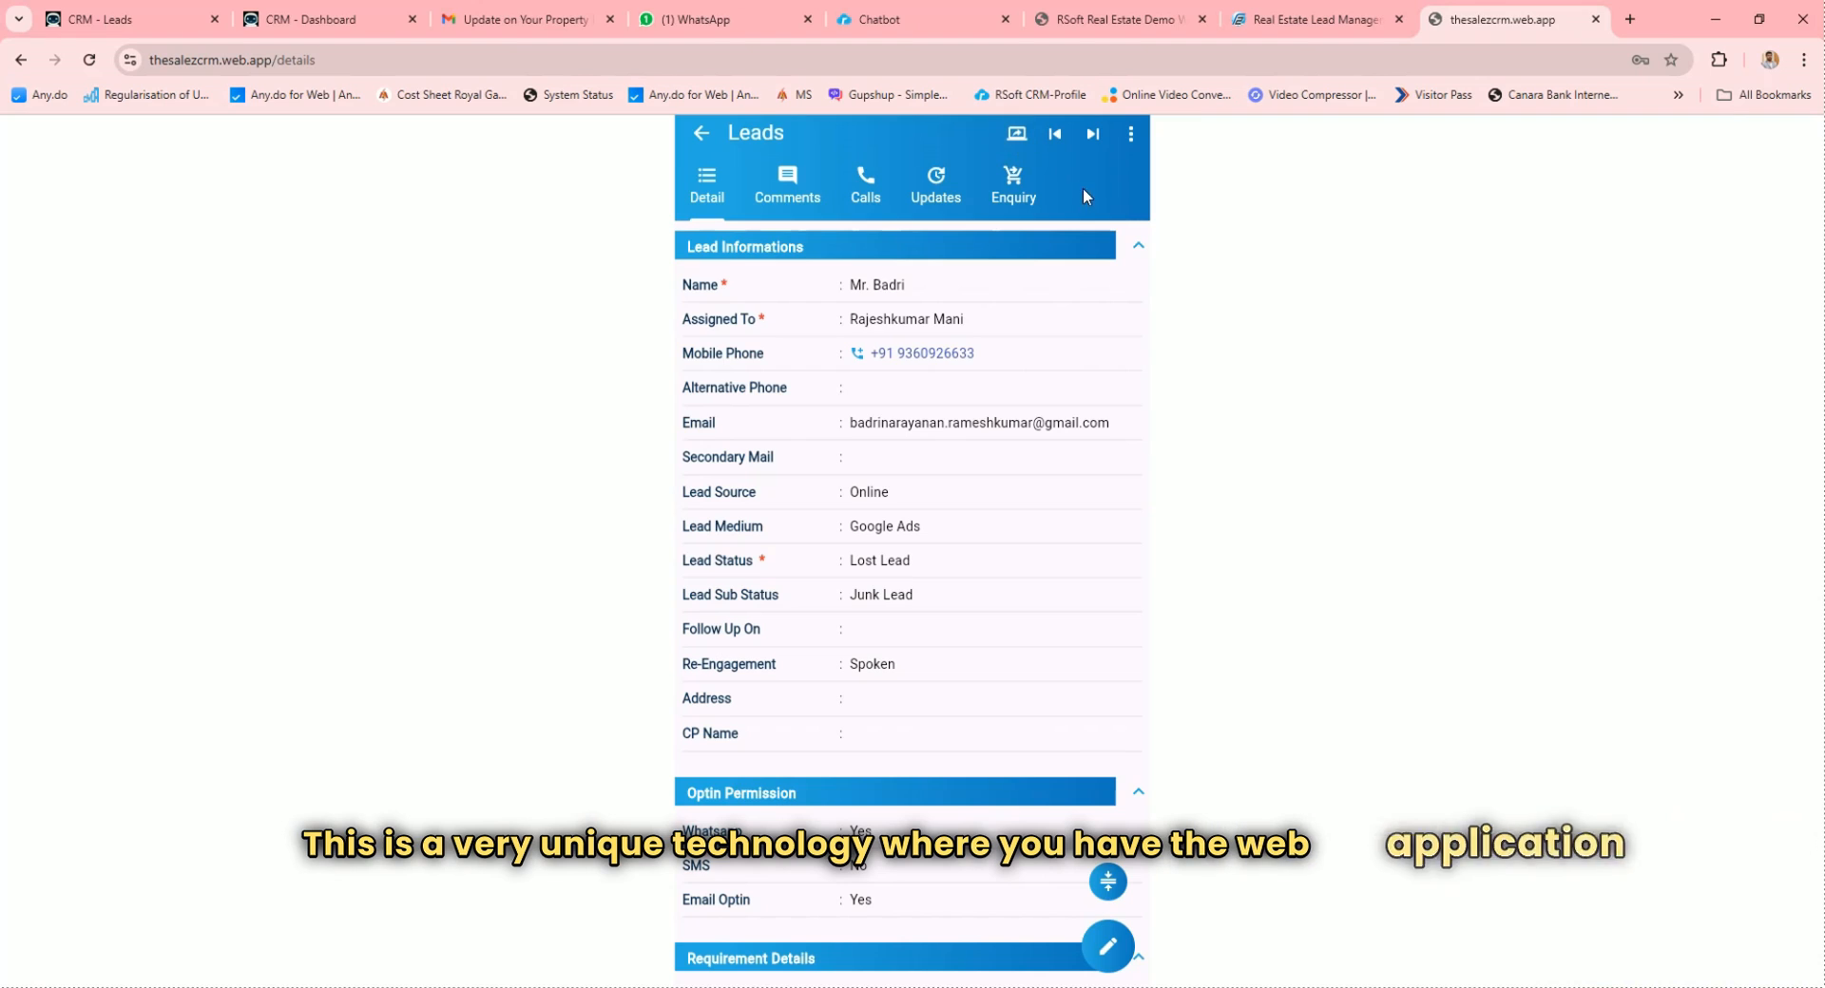
left_click(294, 13)
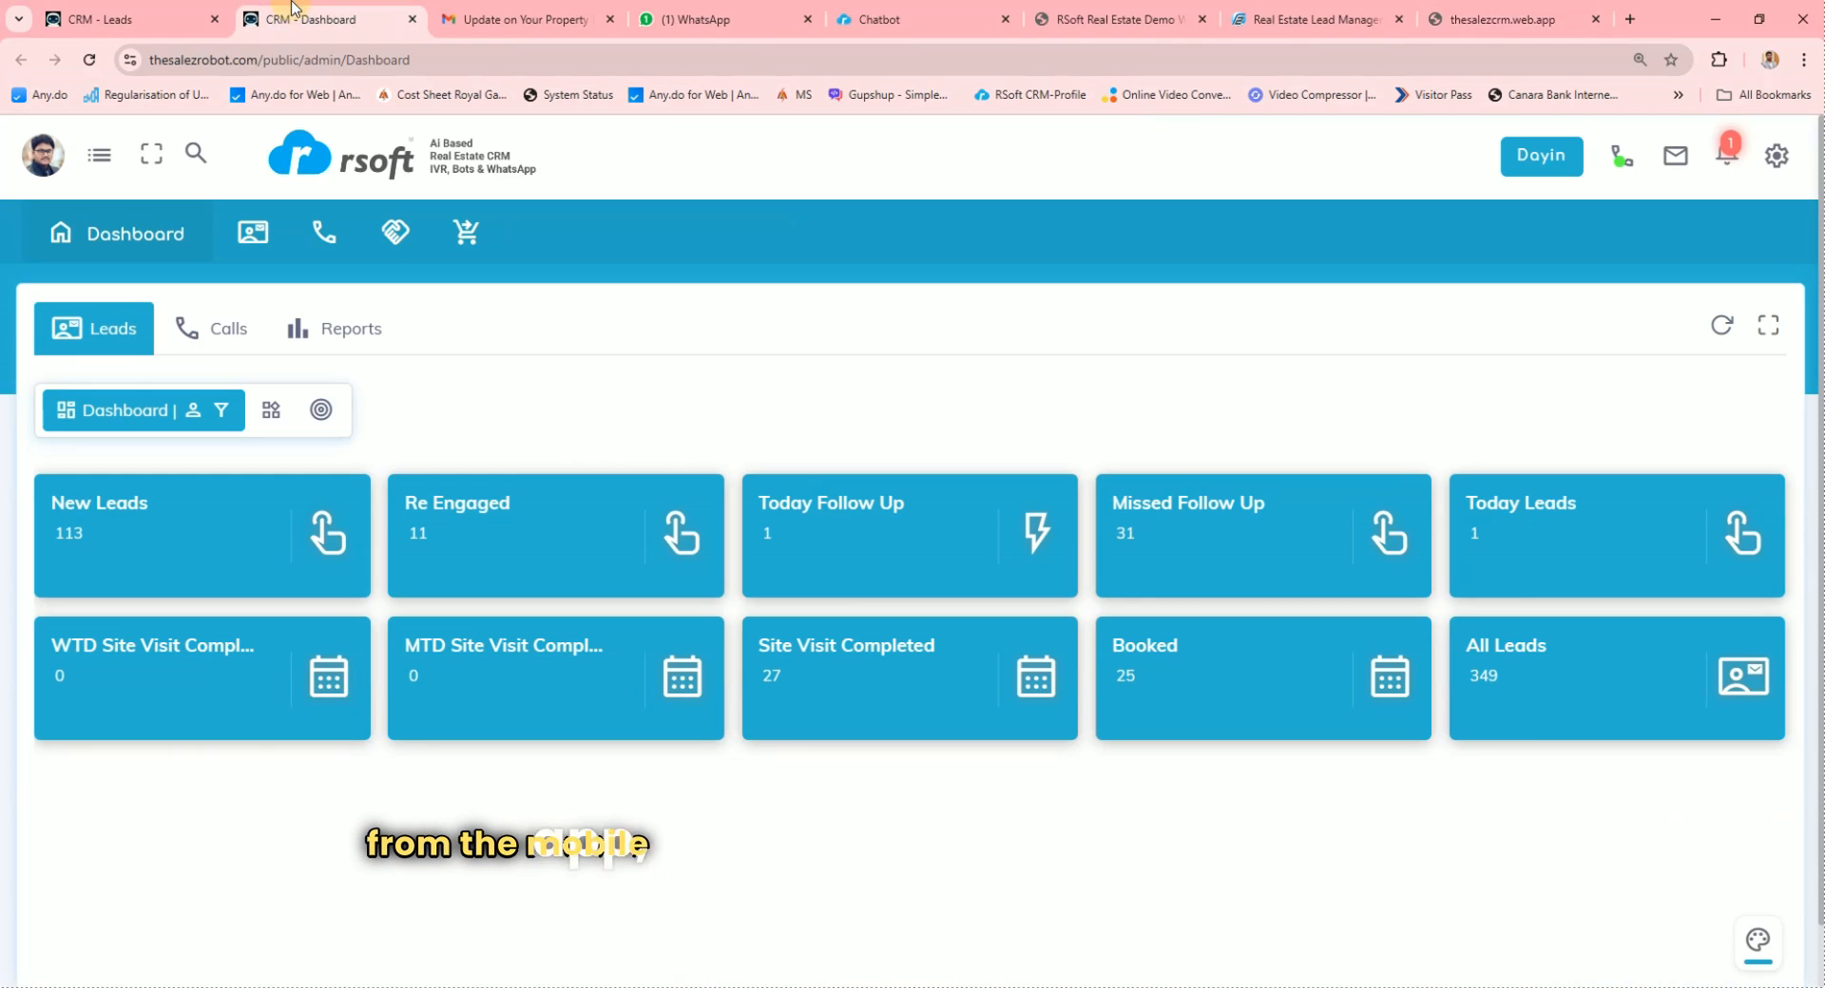
left_click(127, 10)
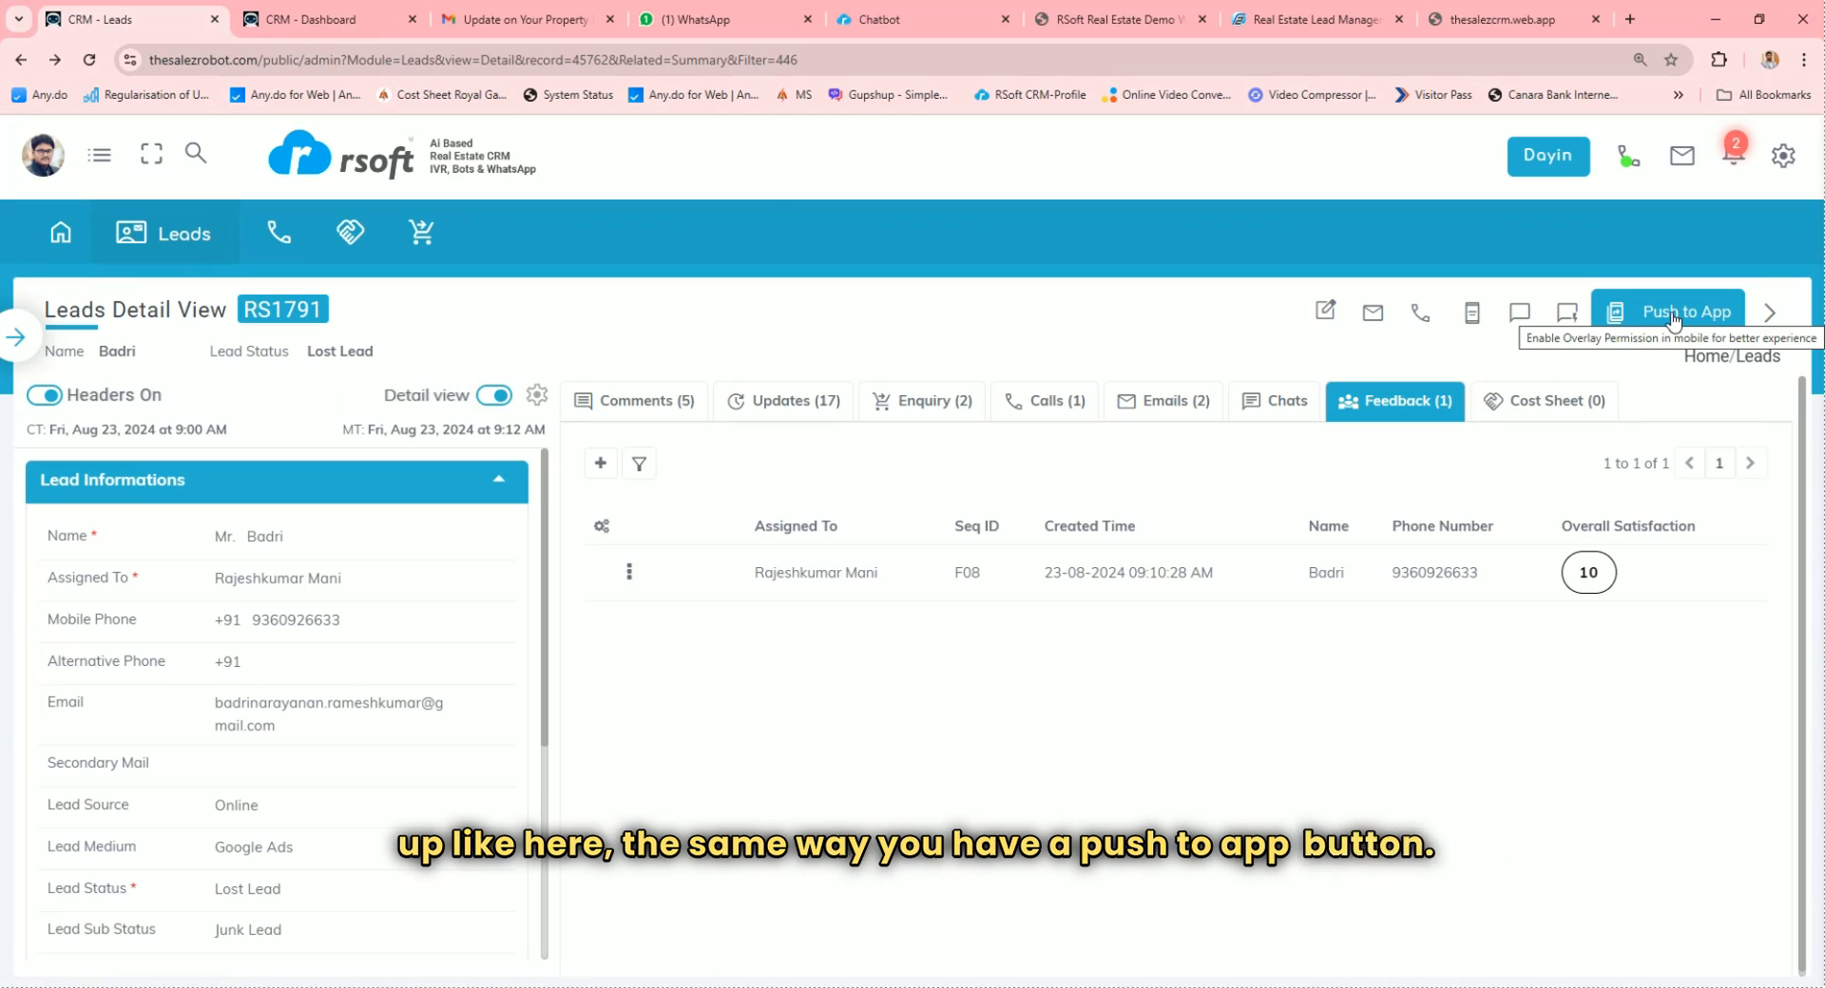
left_click(1674, 321)
Switch back to the thesalezcrm web app, browse the full leads list and return to the dashboard
left_click(707, 139)
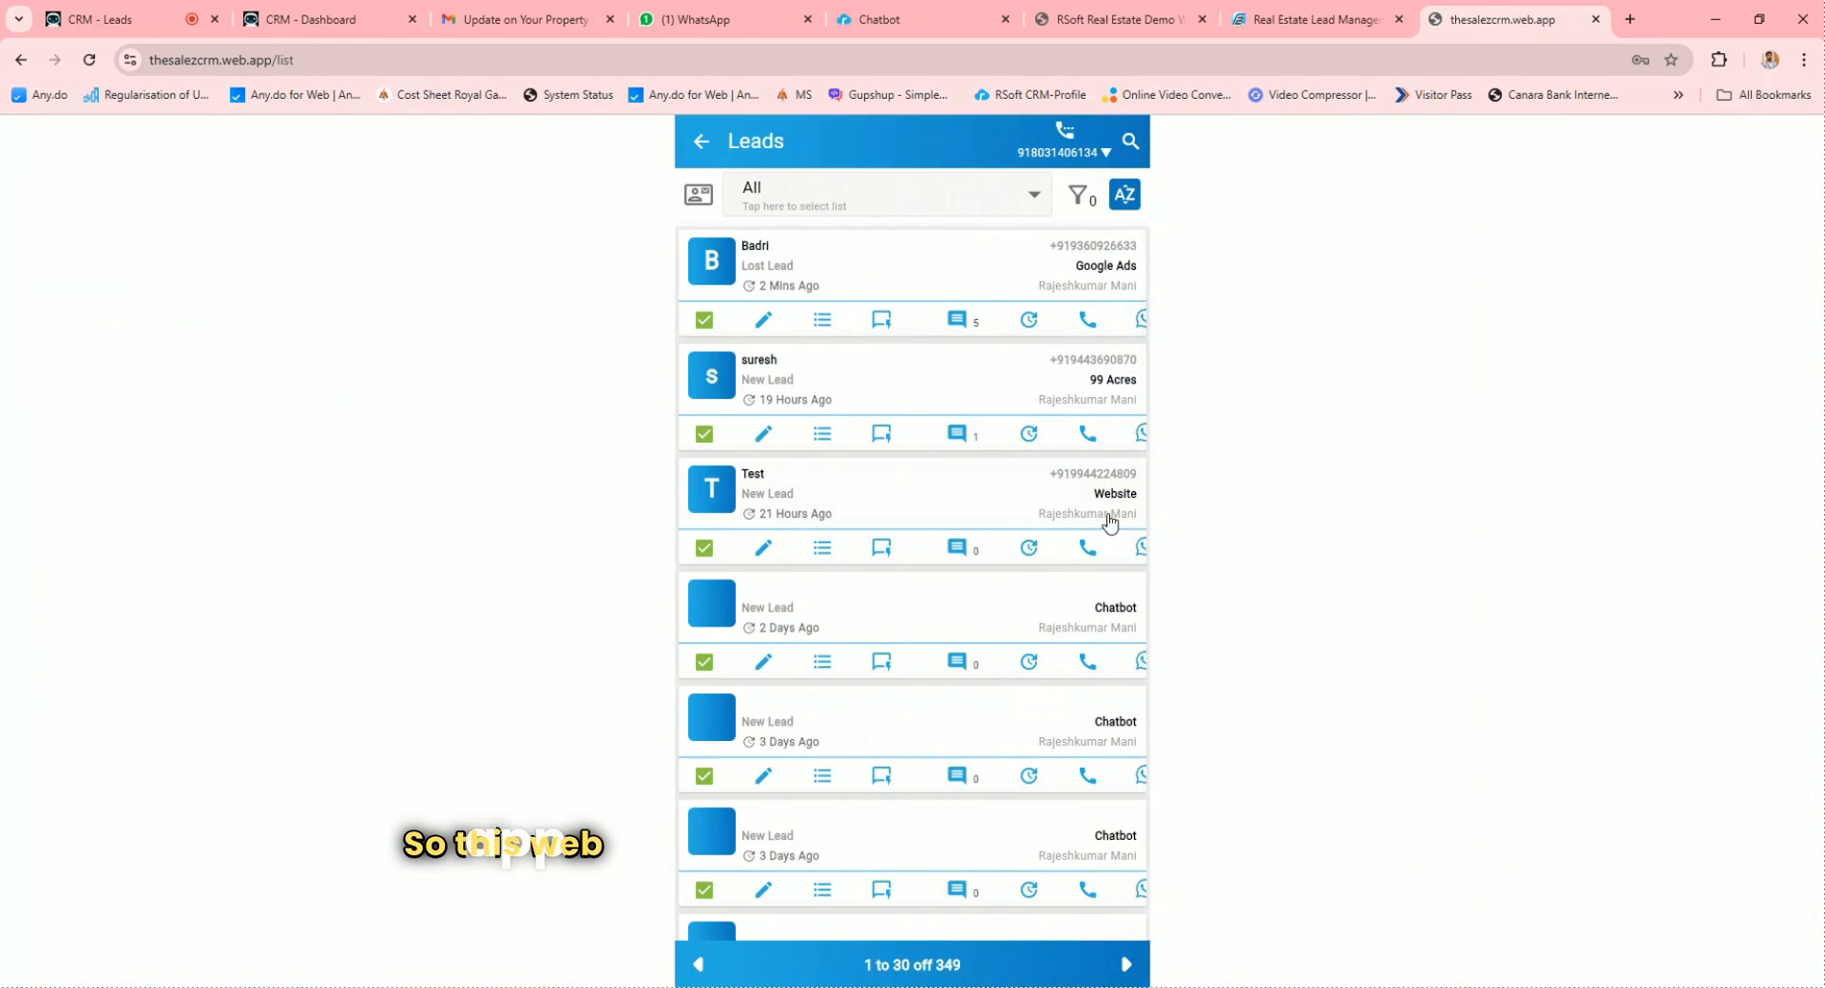
scroll(1005, 514, "down", 10)
scroll(1006, 514, "up", 10)
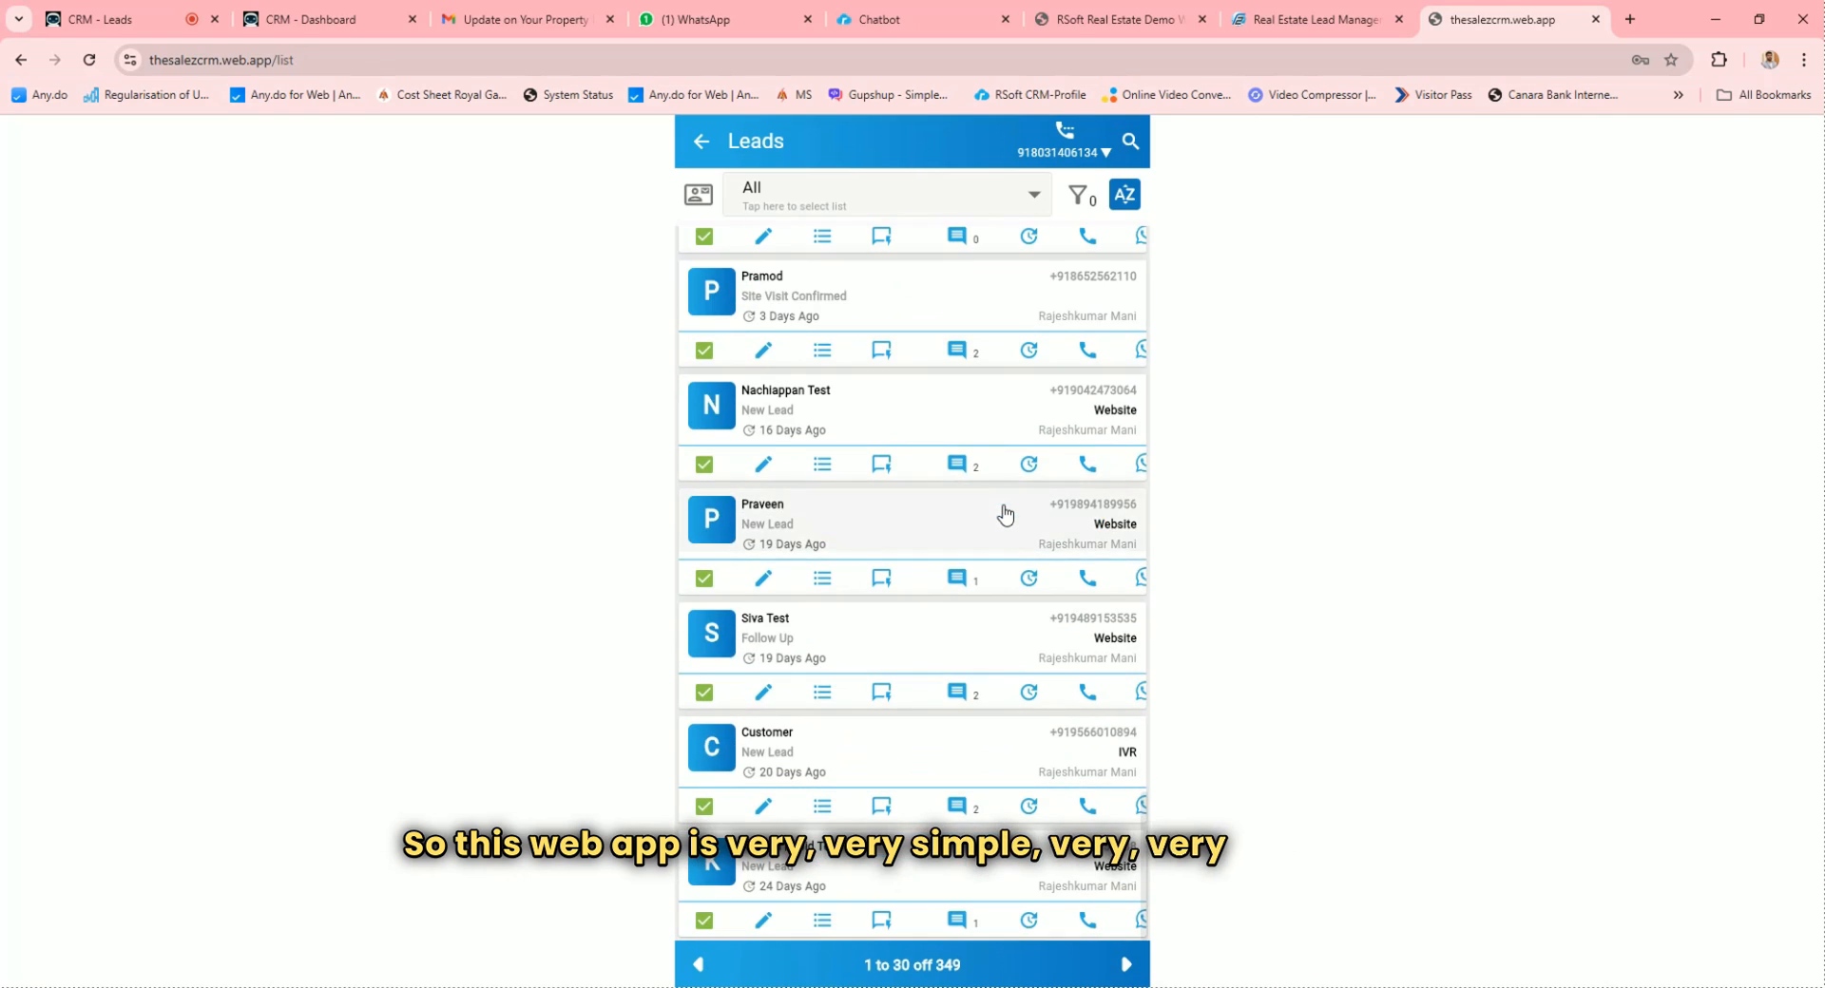
left_click(703, 144)
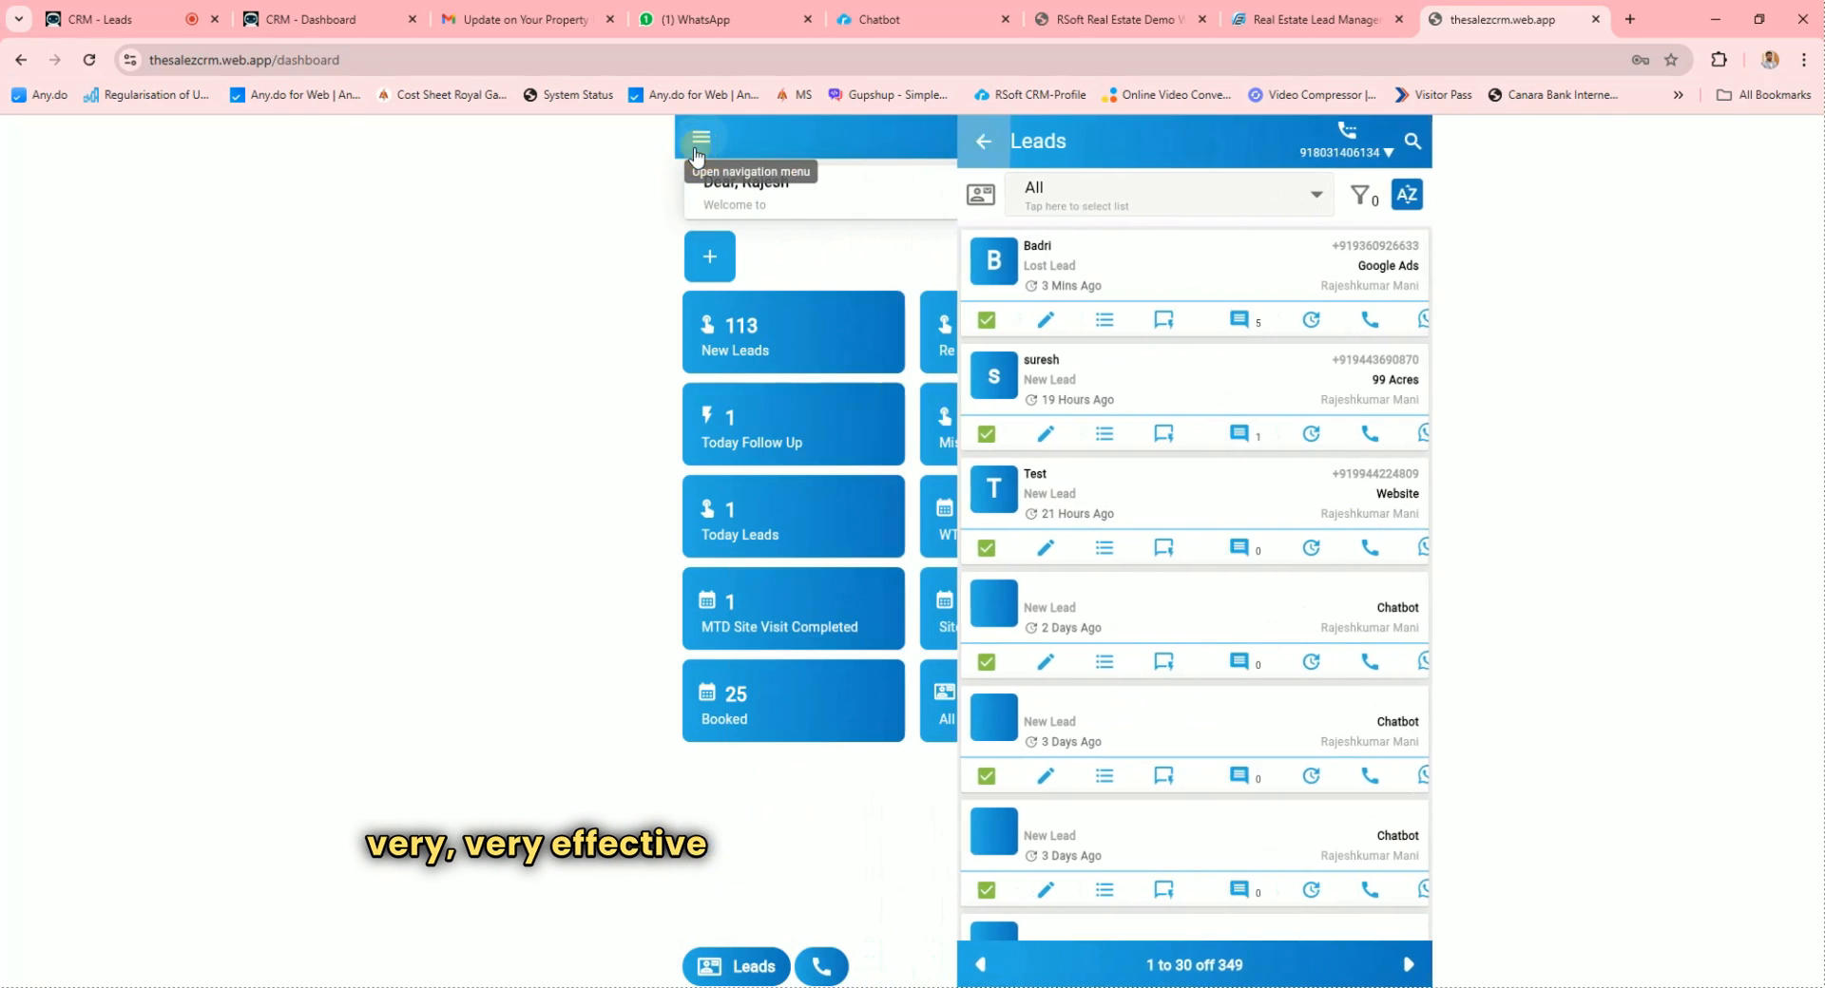
Open Attendances from the Others modules and mark Day In, allowing location access for this time only
left_click(704, 135)
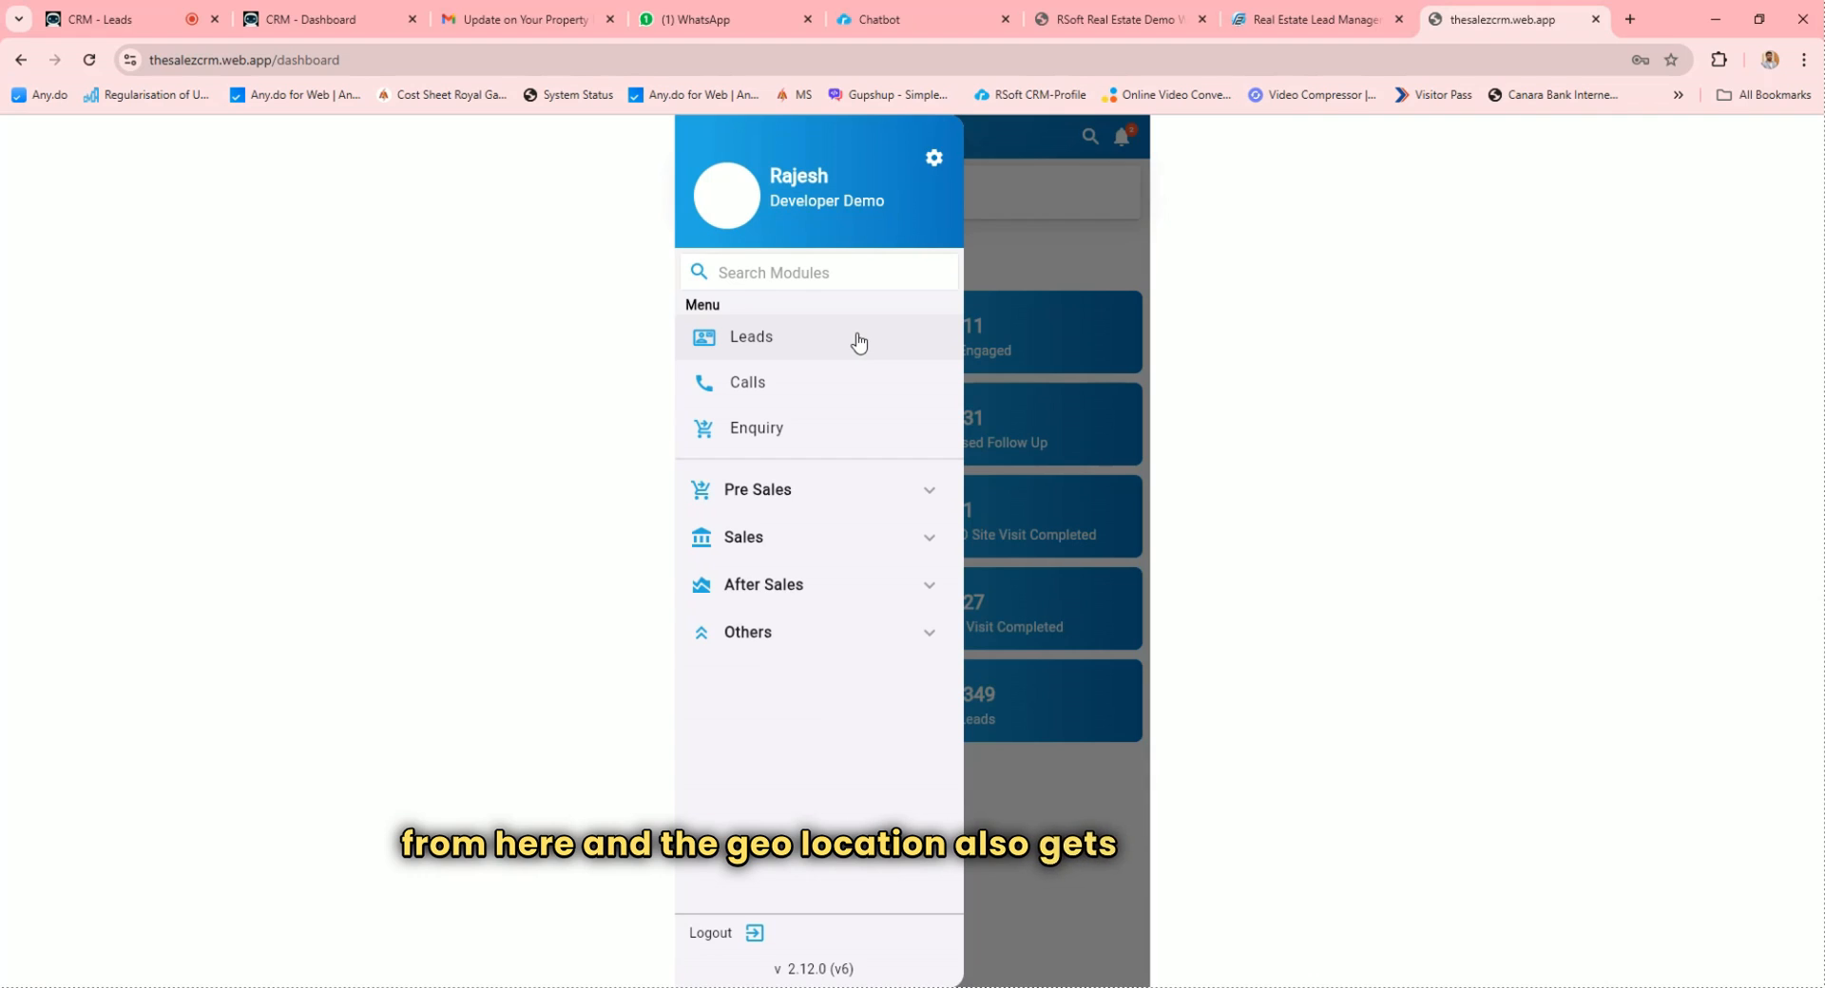
left_click(821, 633)
left_click(831, 542)
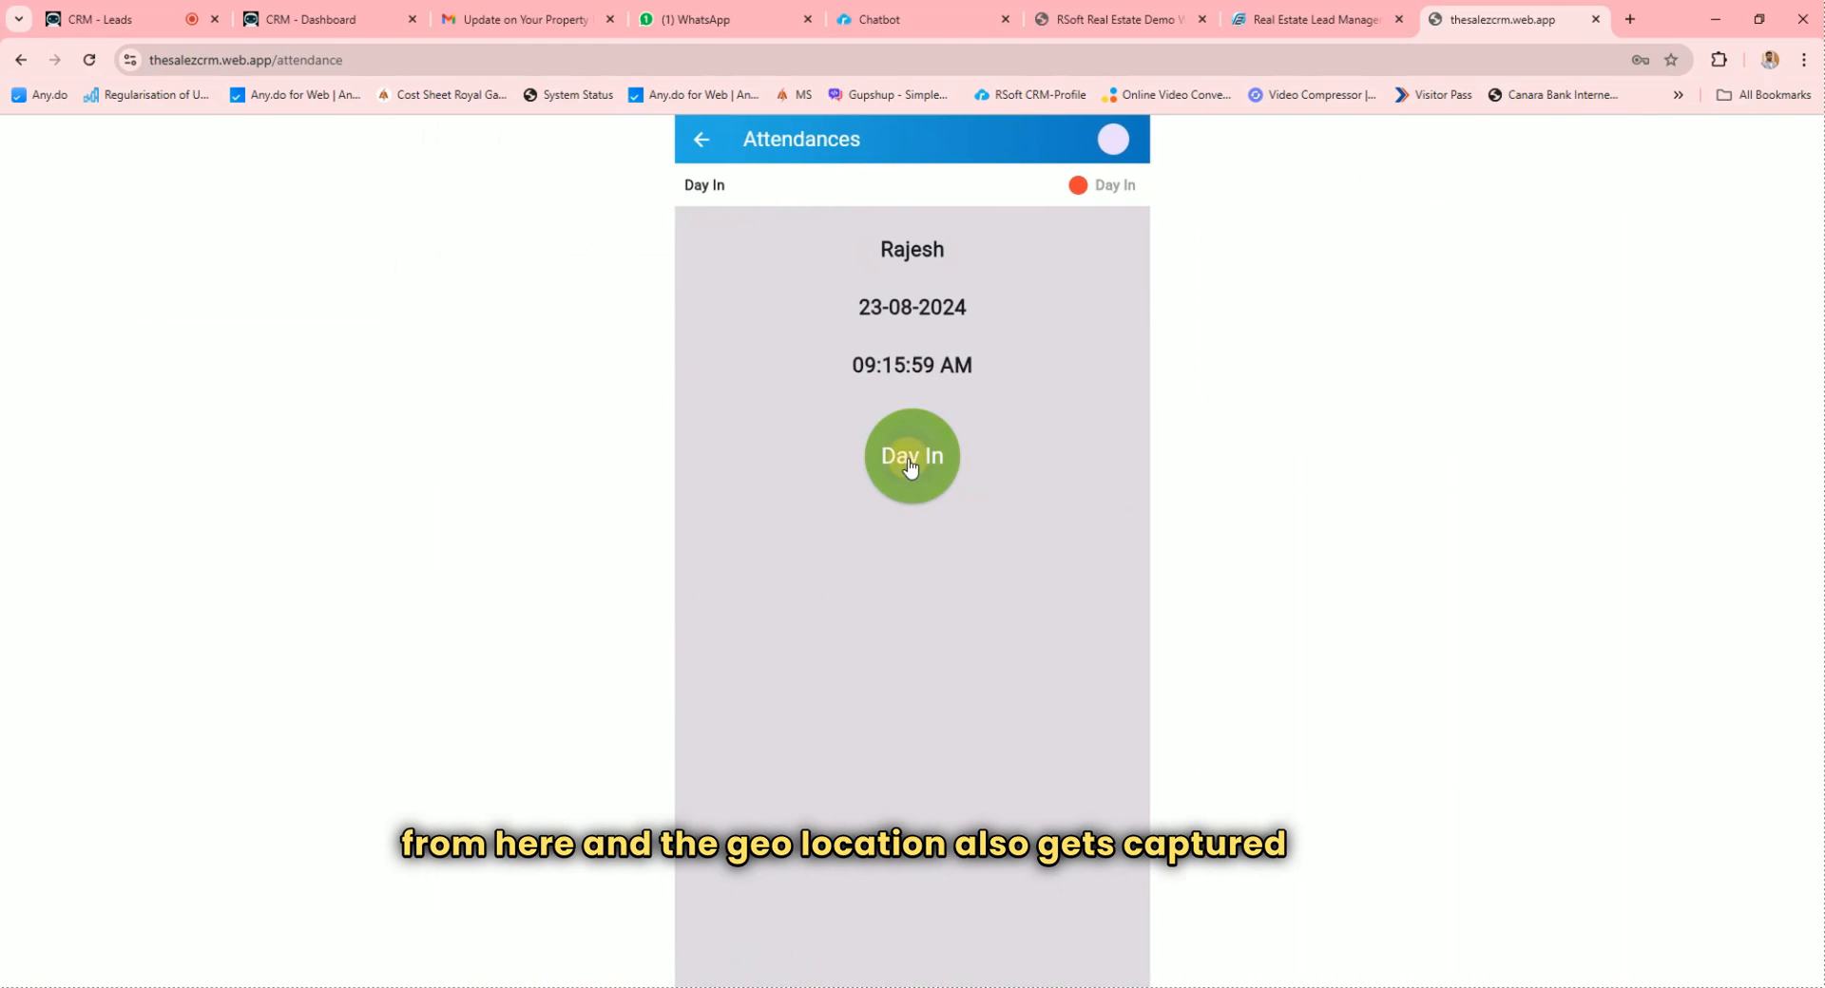
left_click(910, 464)
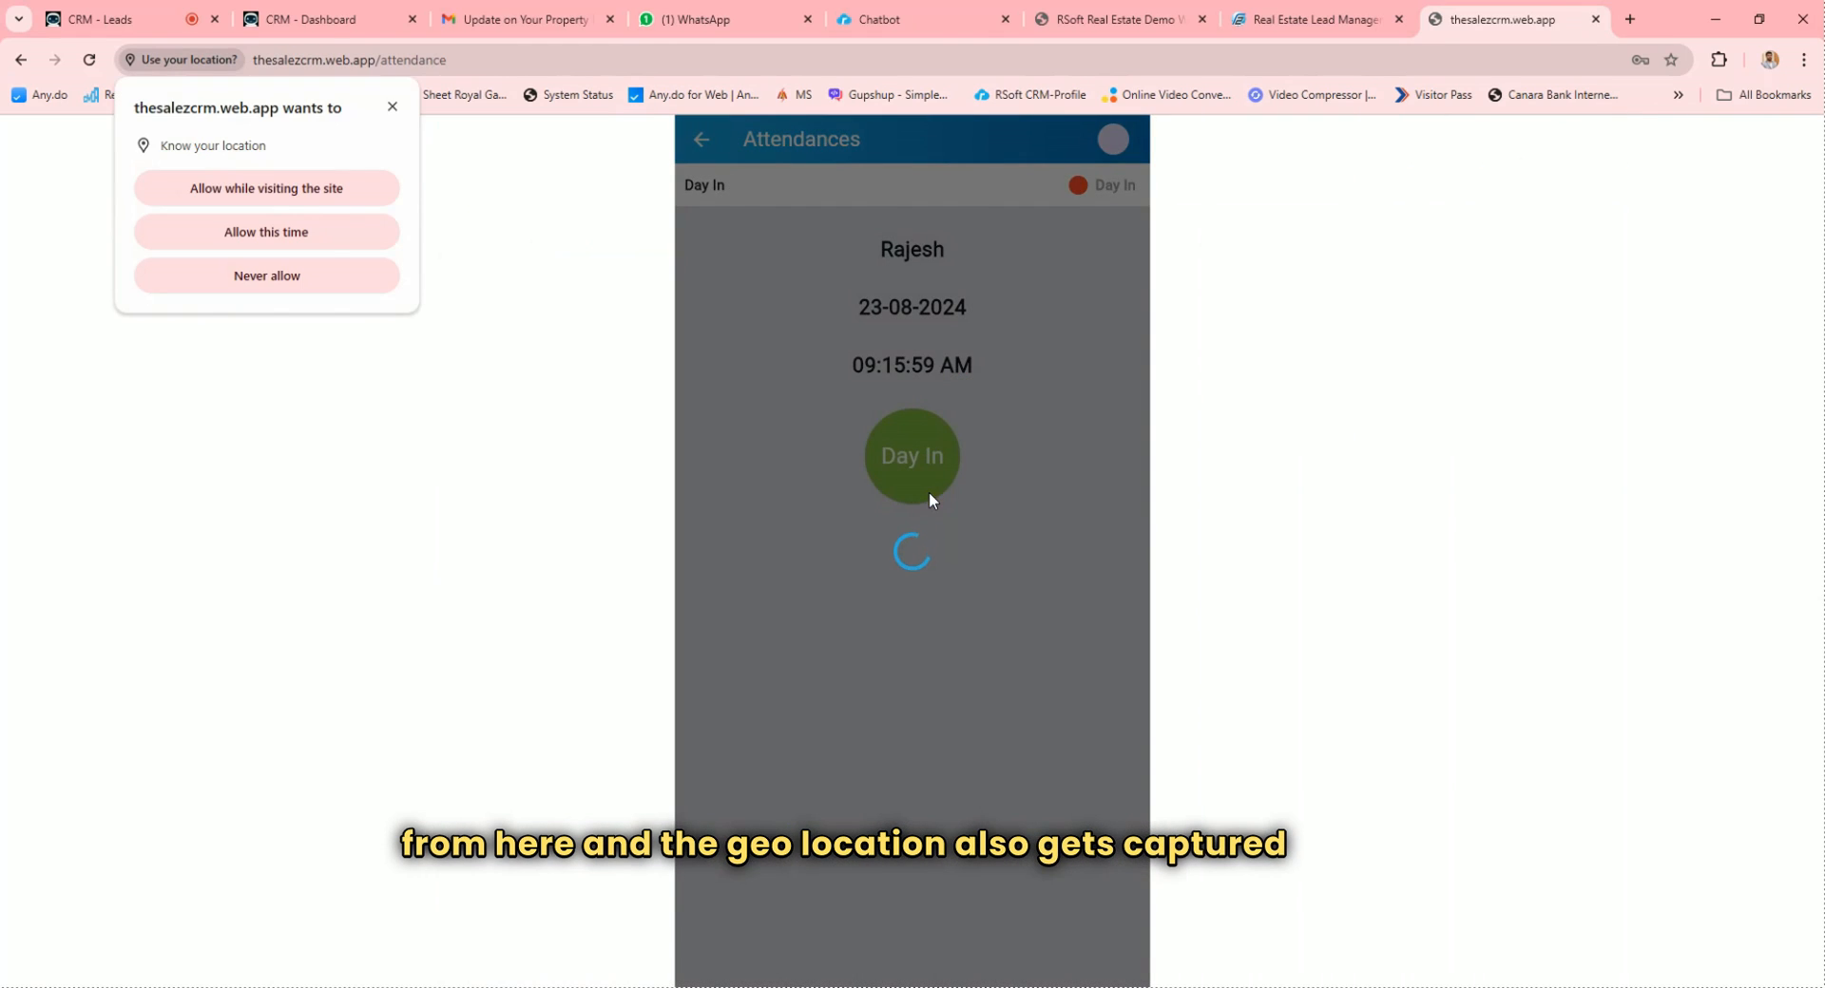
left_click(390, 232)
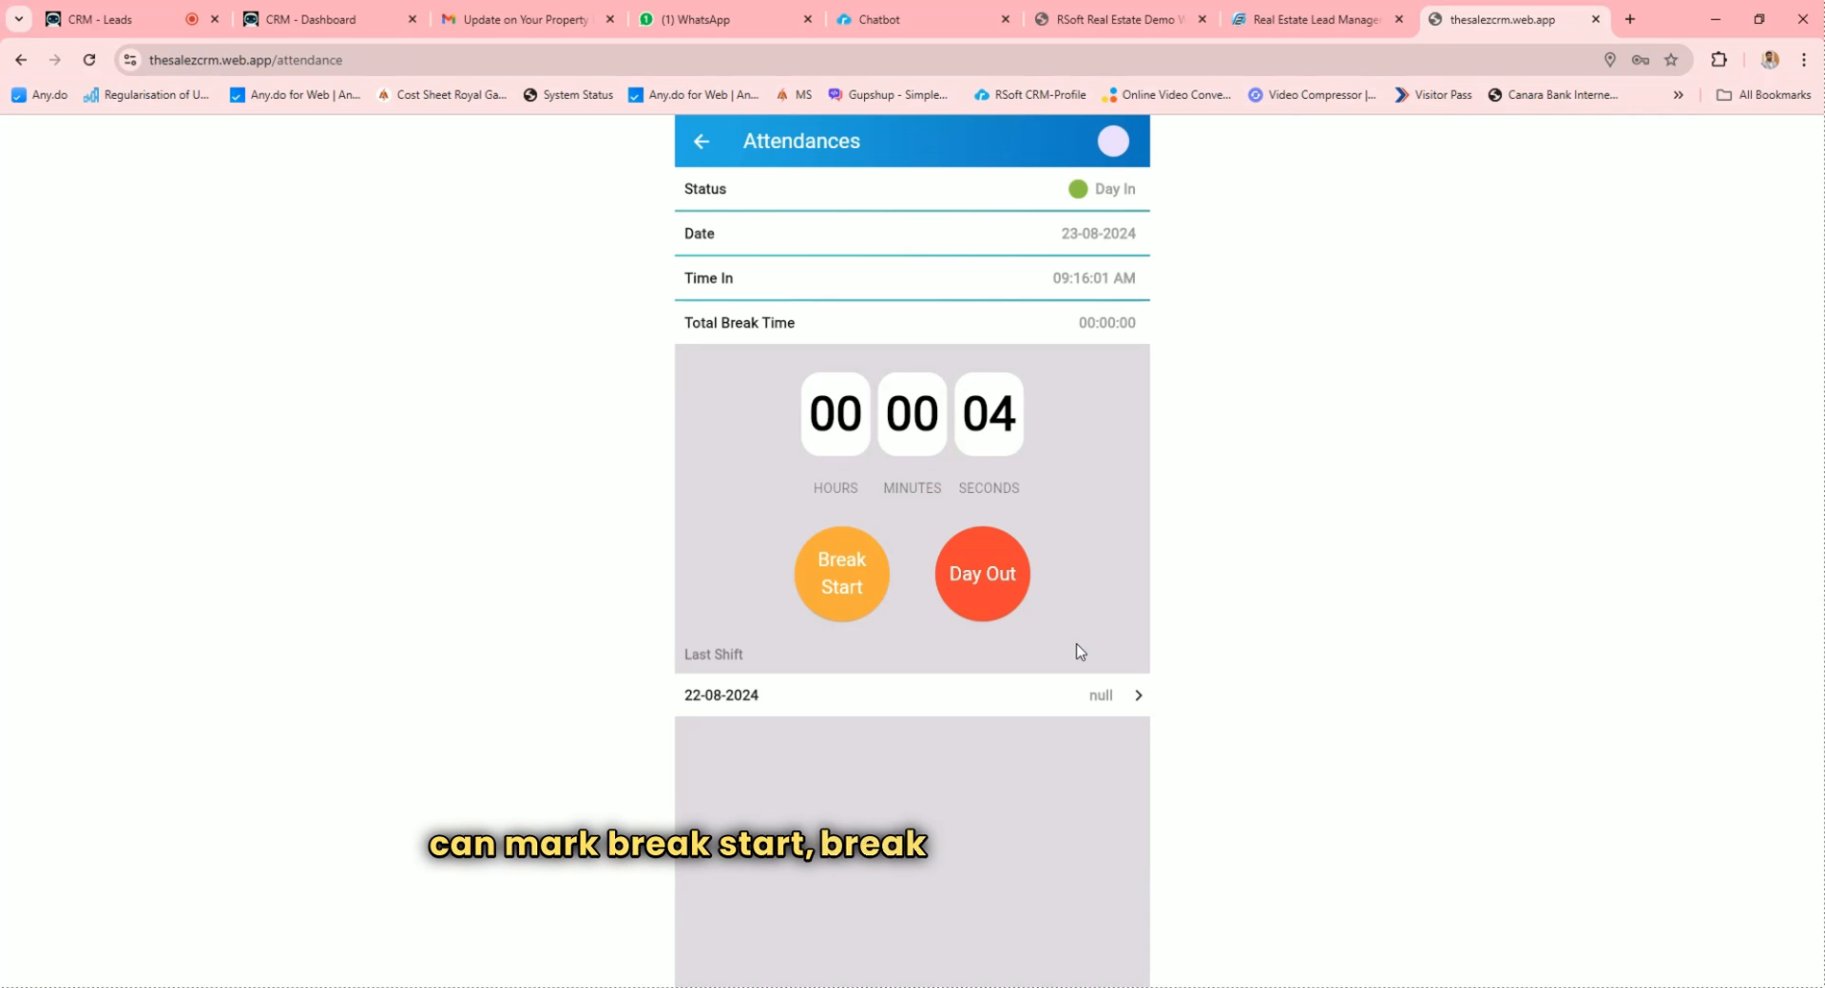
Start and end a break in Attendances, and confirm Day Out for today
left_click(840, 594)
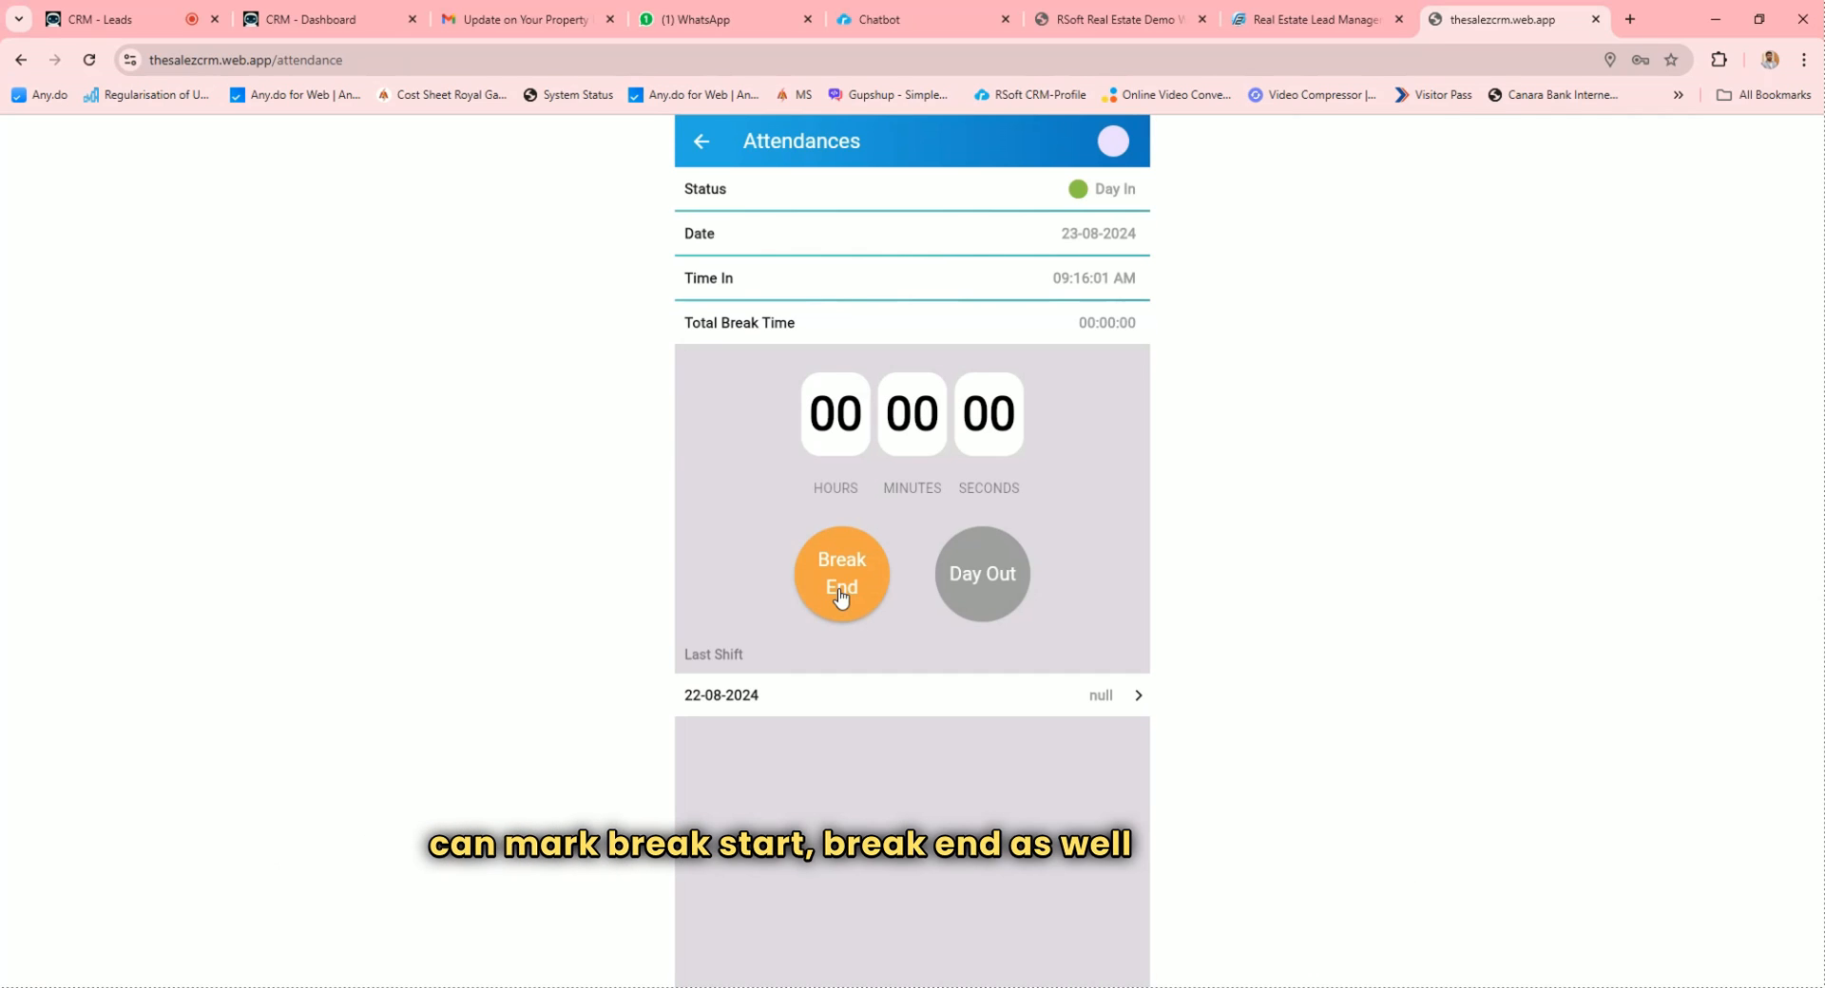
left_click(840, 594)
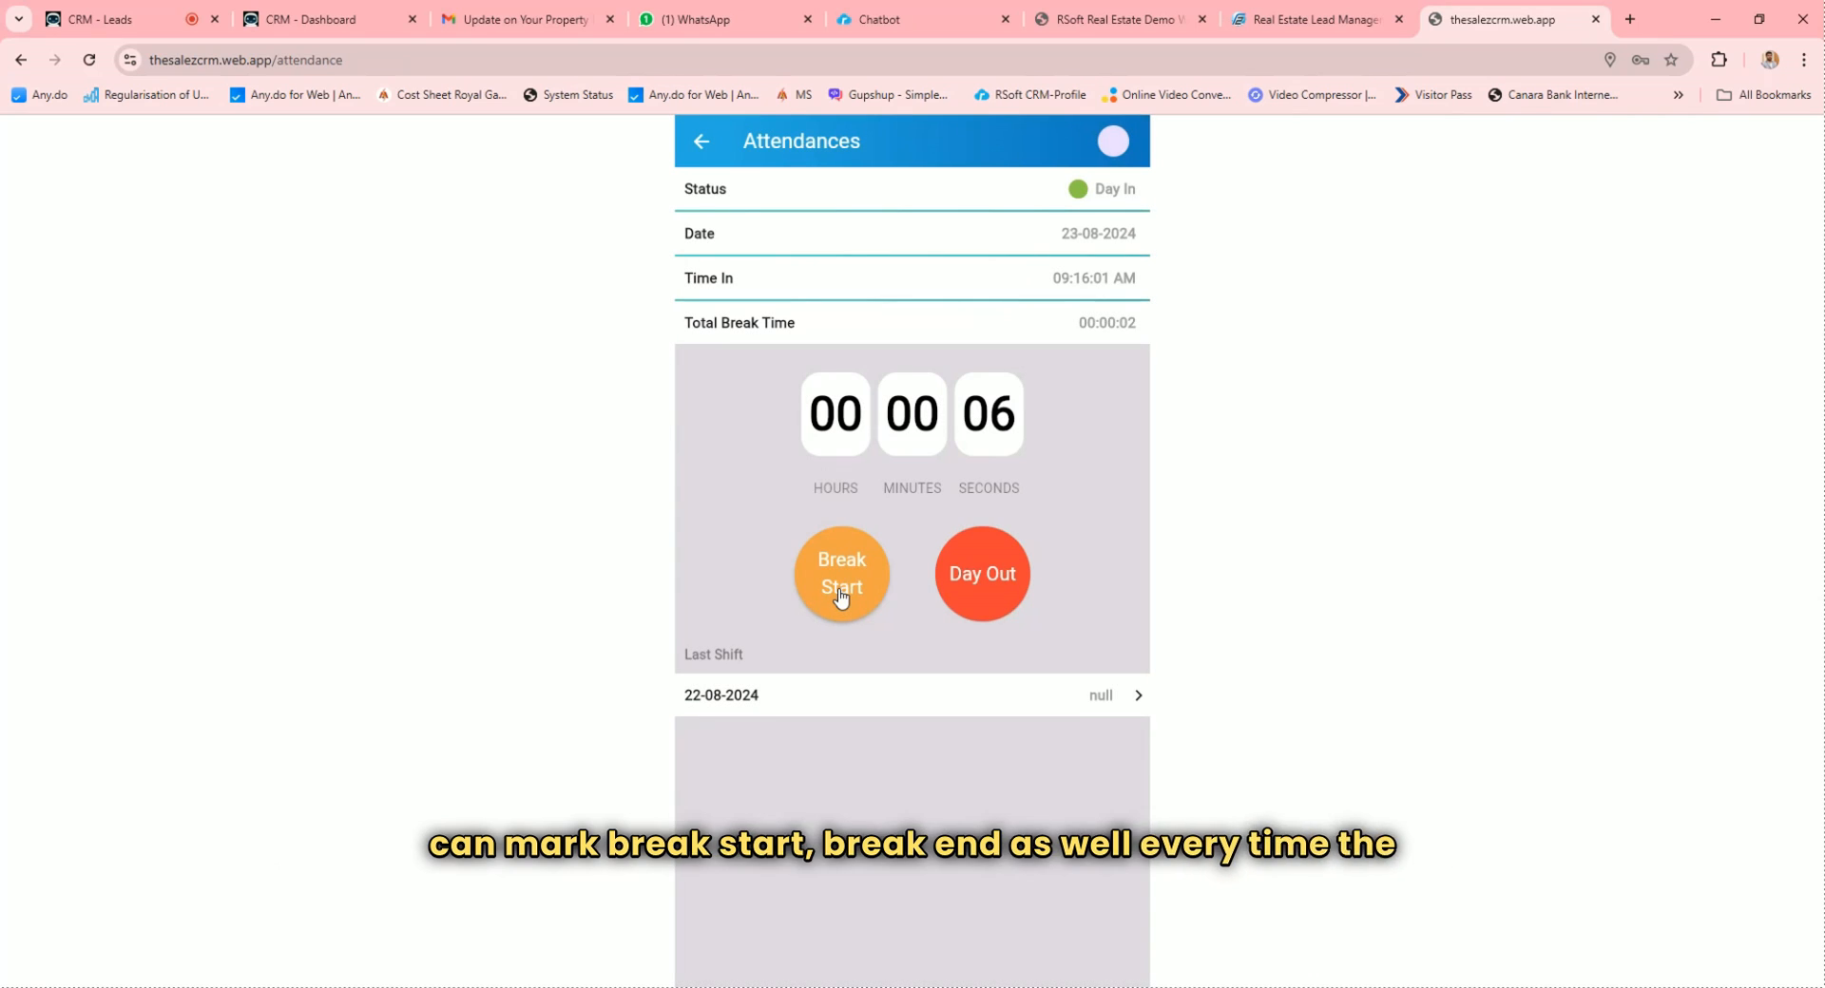
left_click(962, 597)
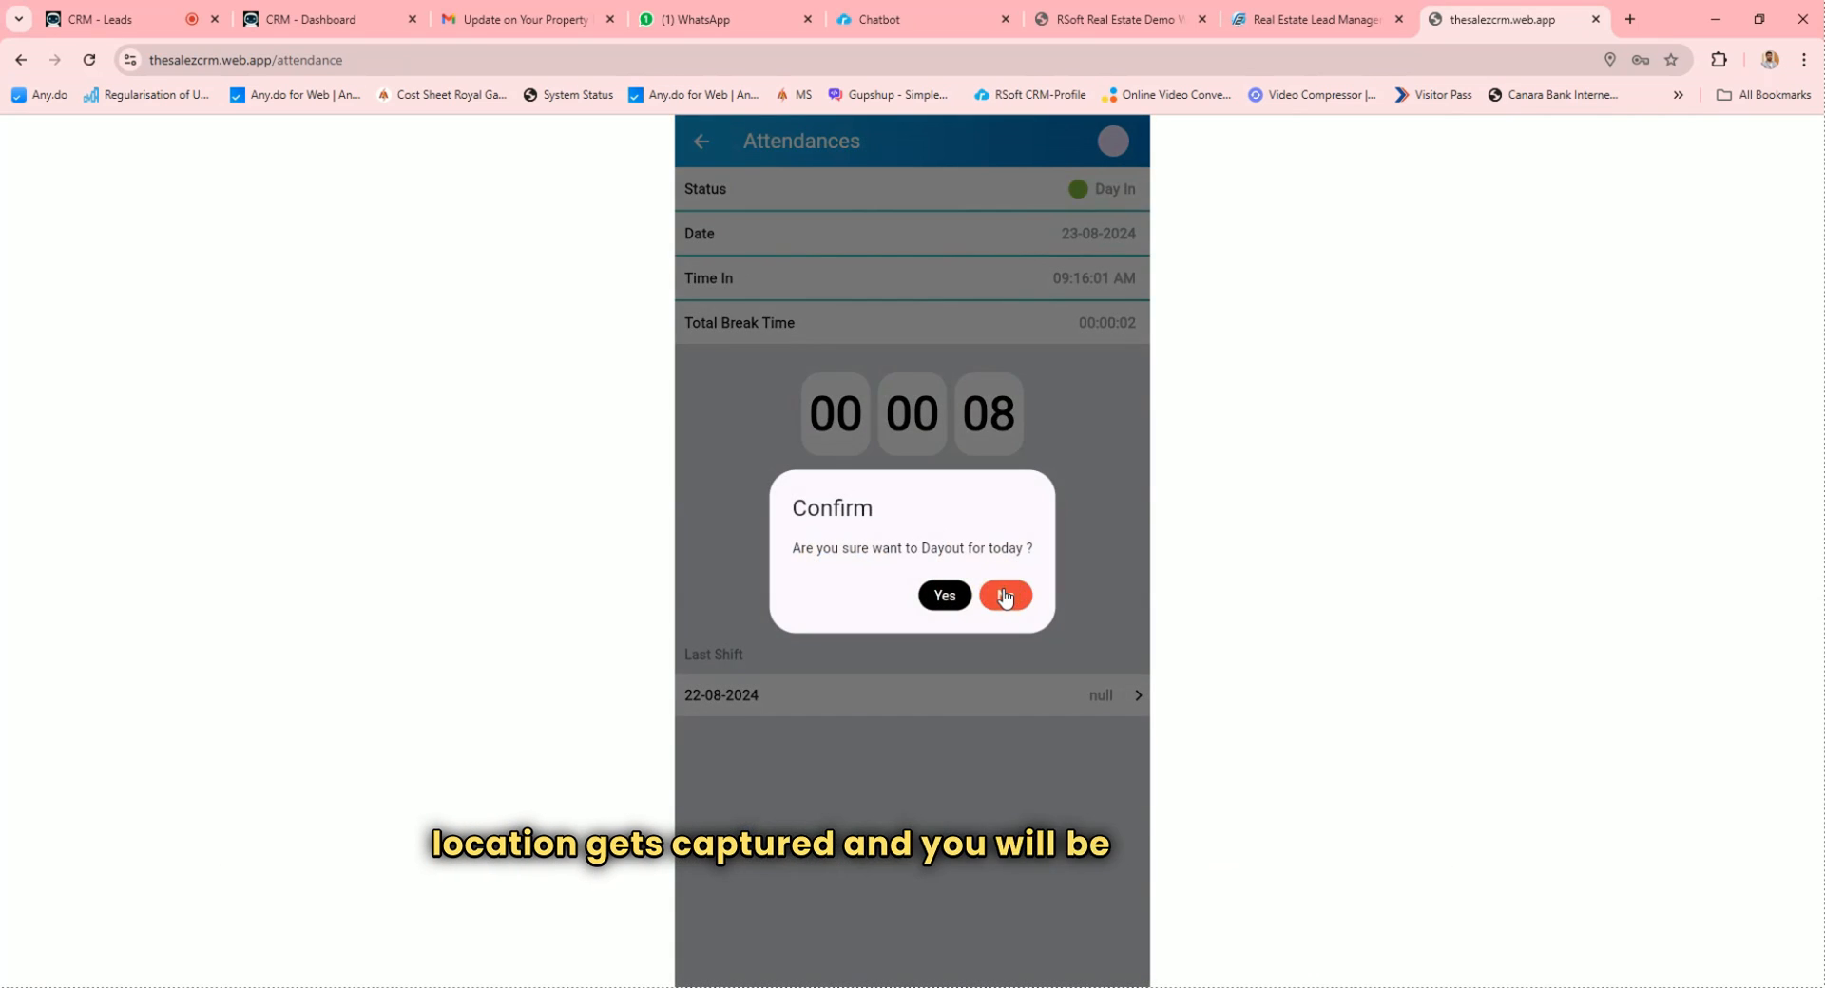
left_click(939, 595)
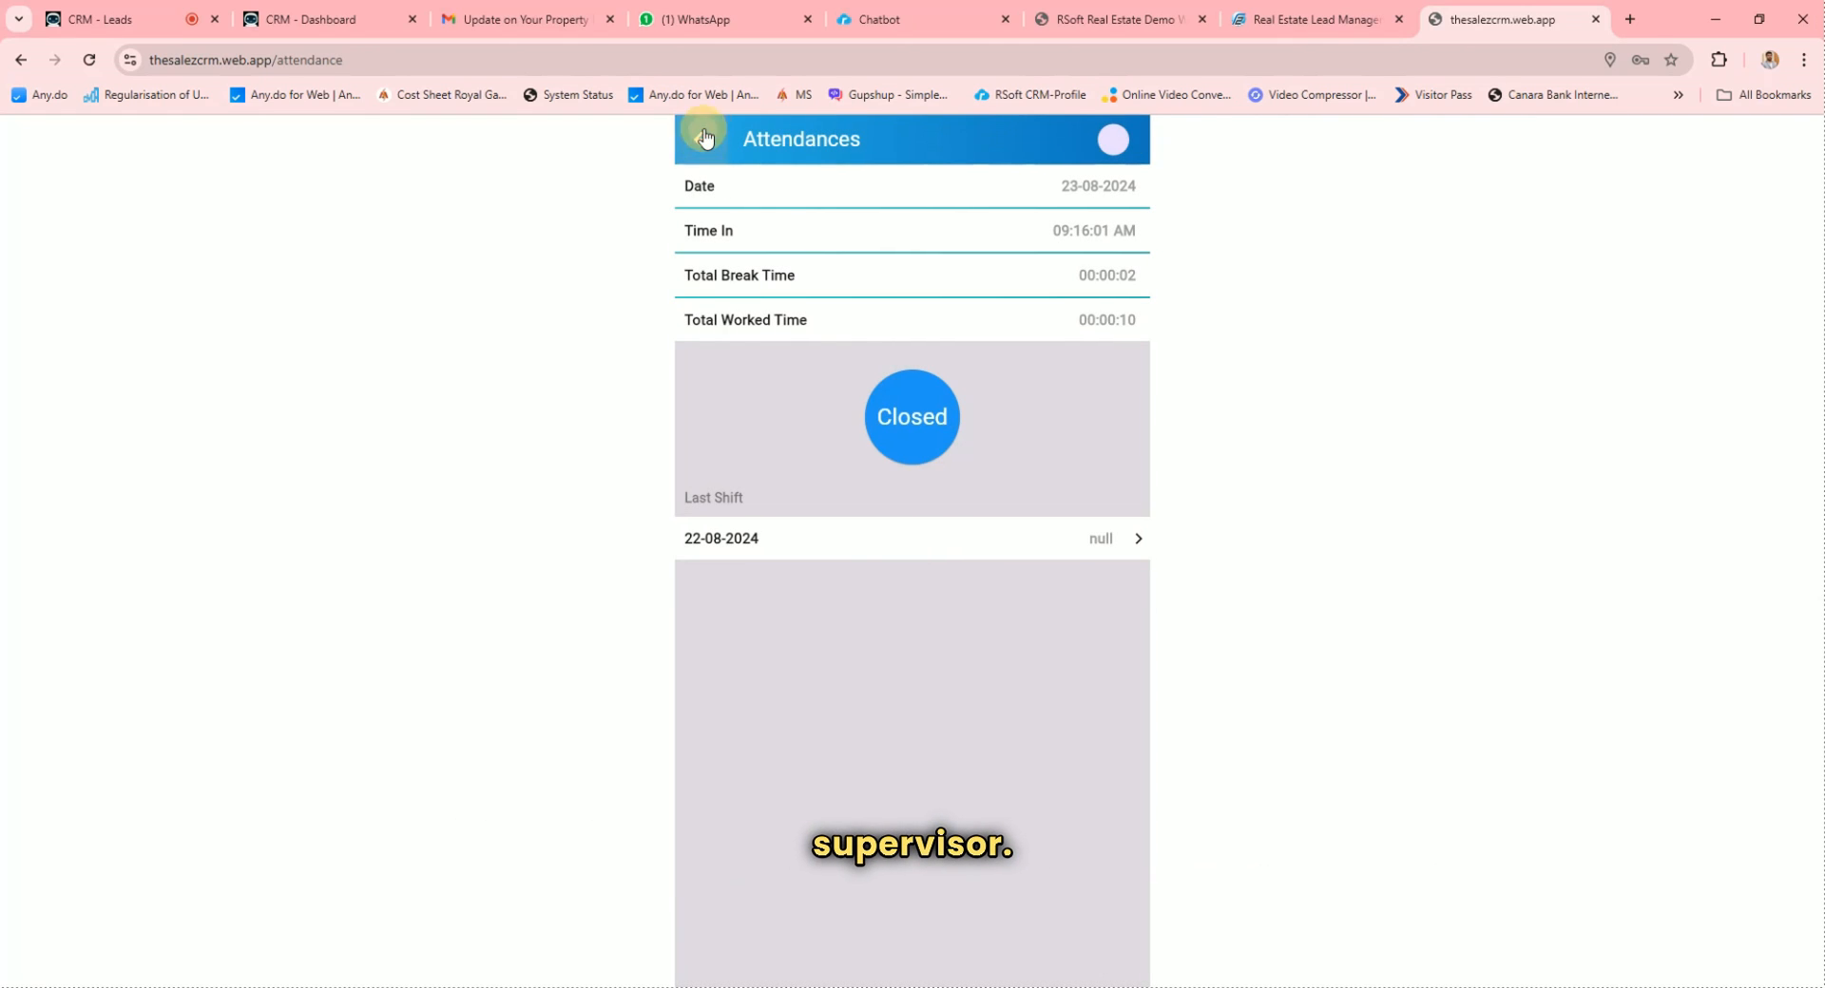
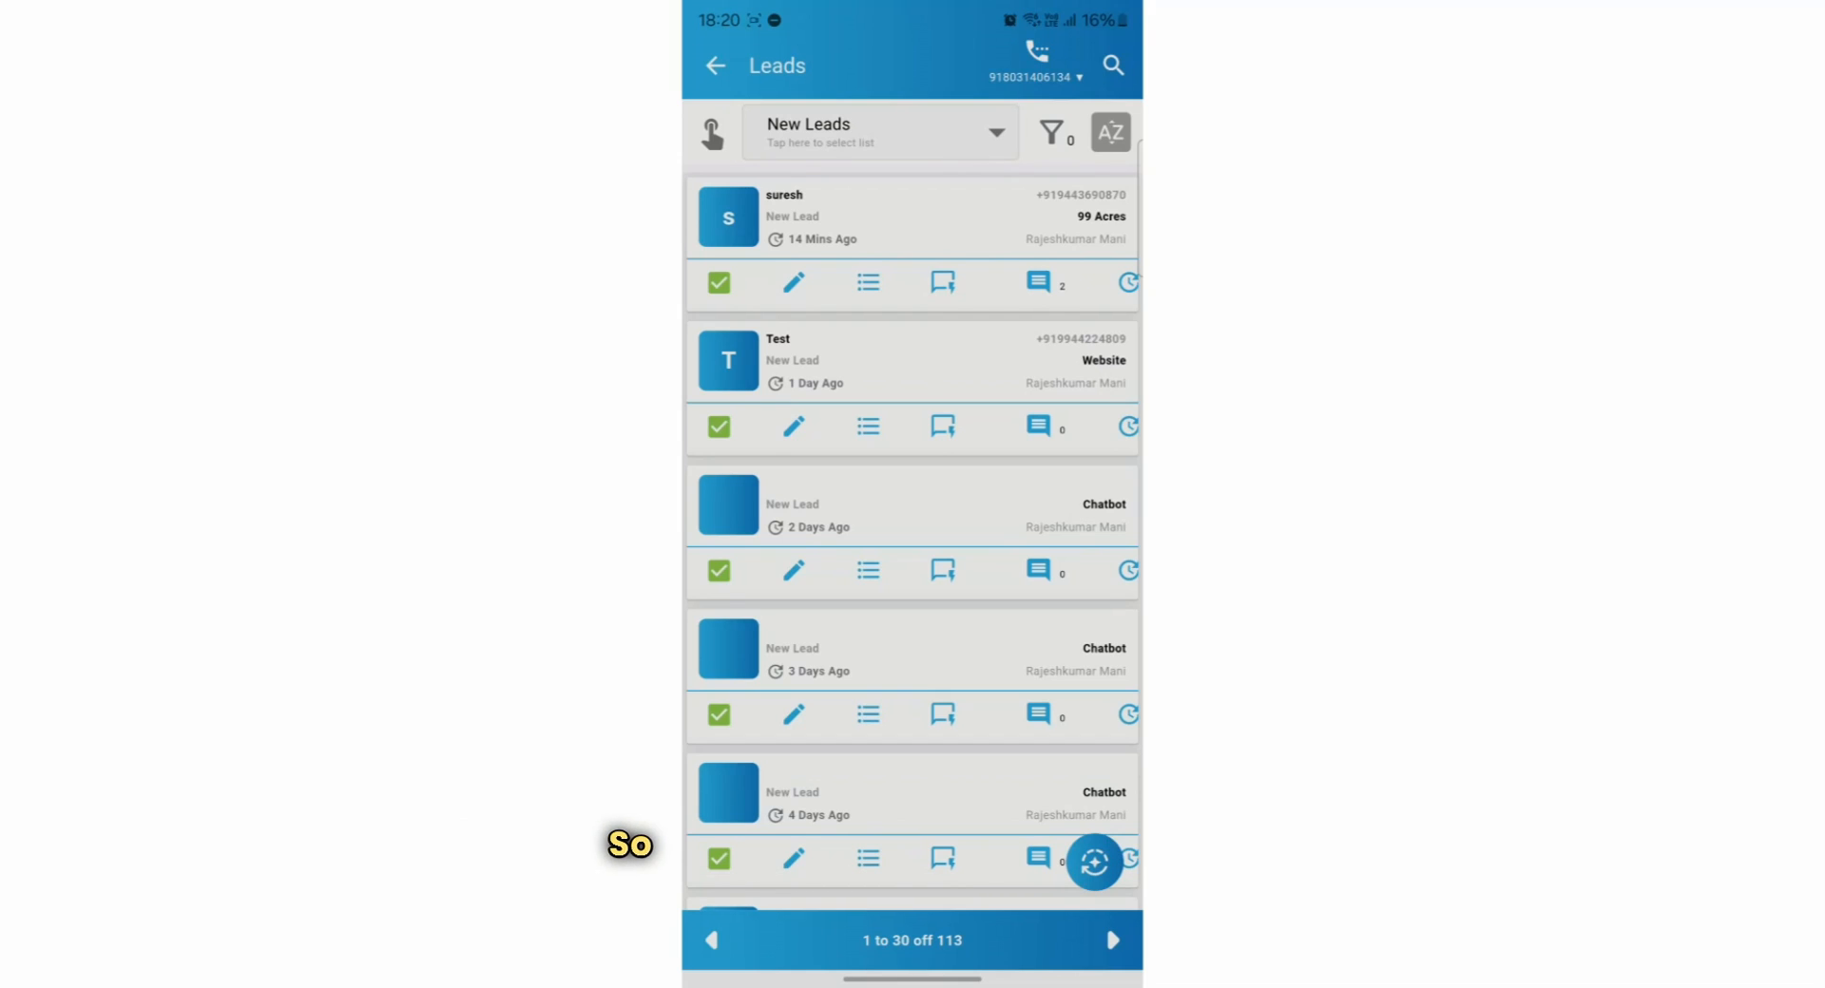
Start the Auto Dialer for the New Leads list, call the first lead and end the call
left_click(1094, 863)
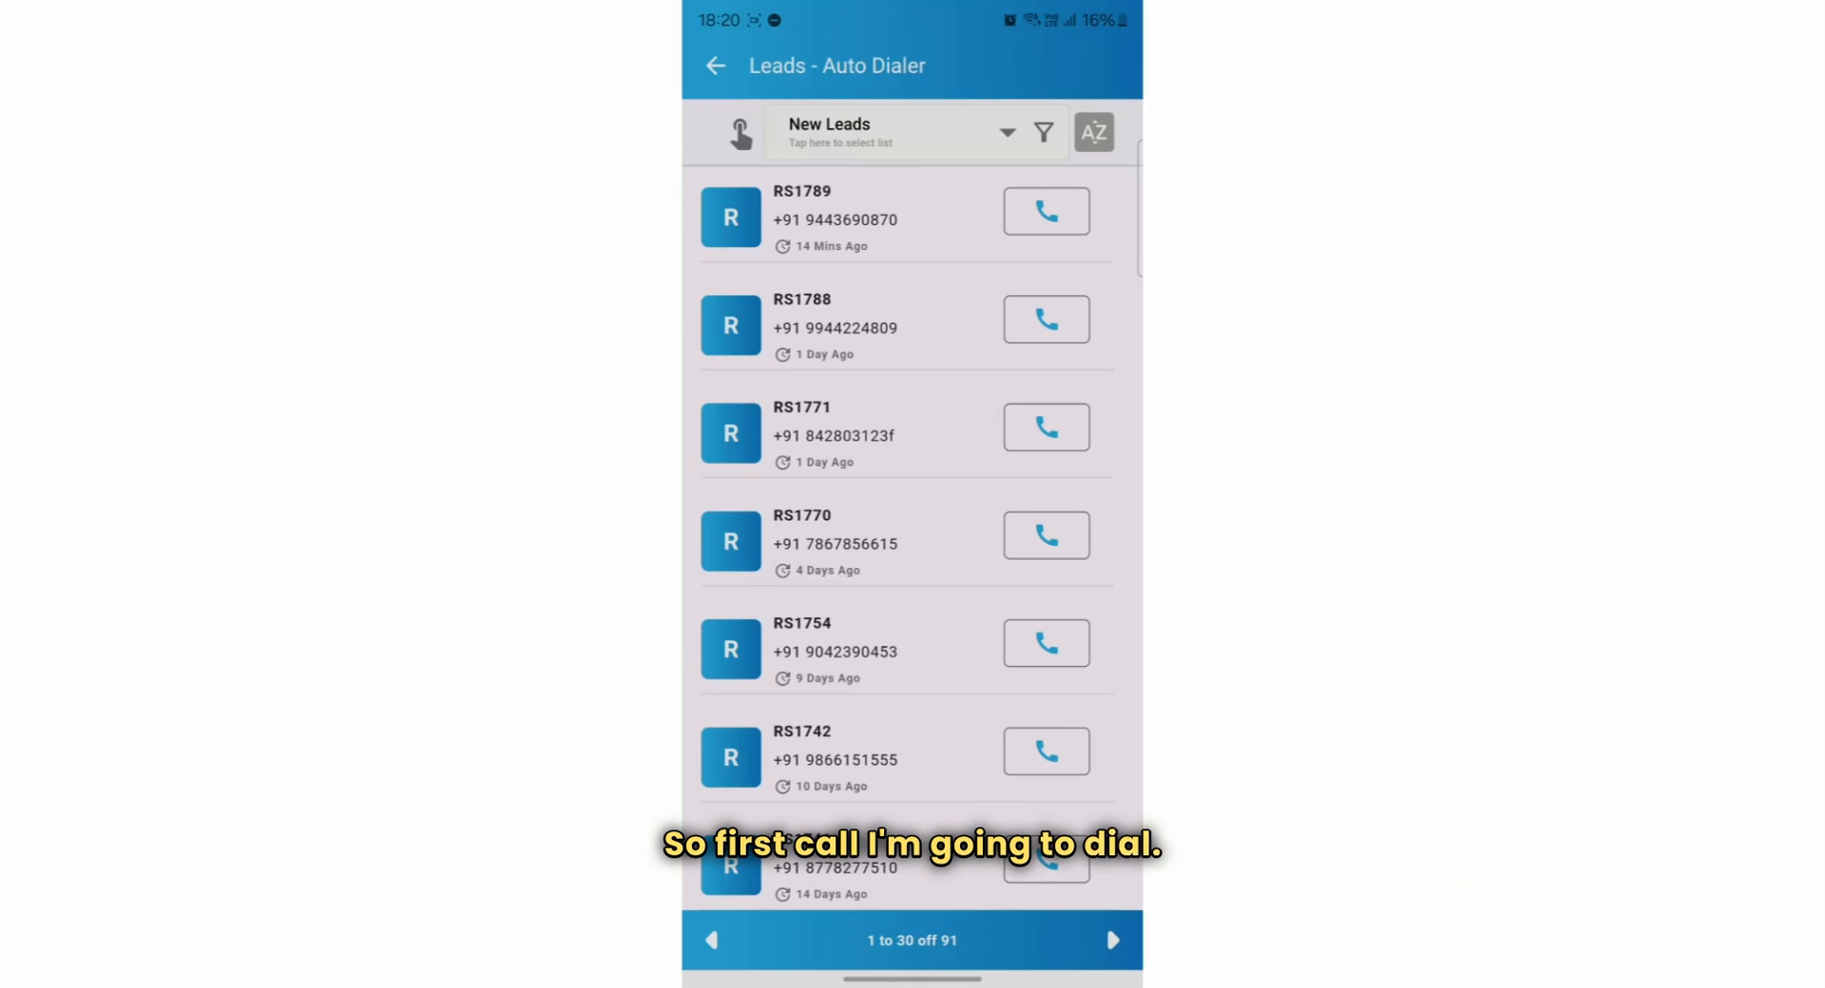
left_click(1046, 213)
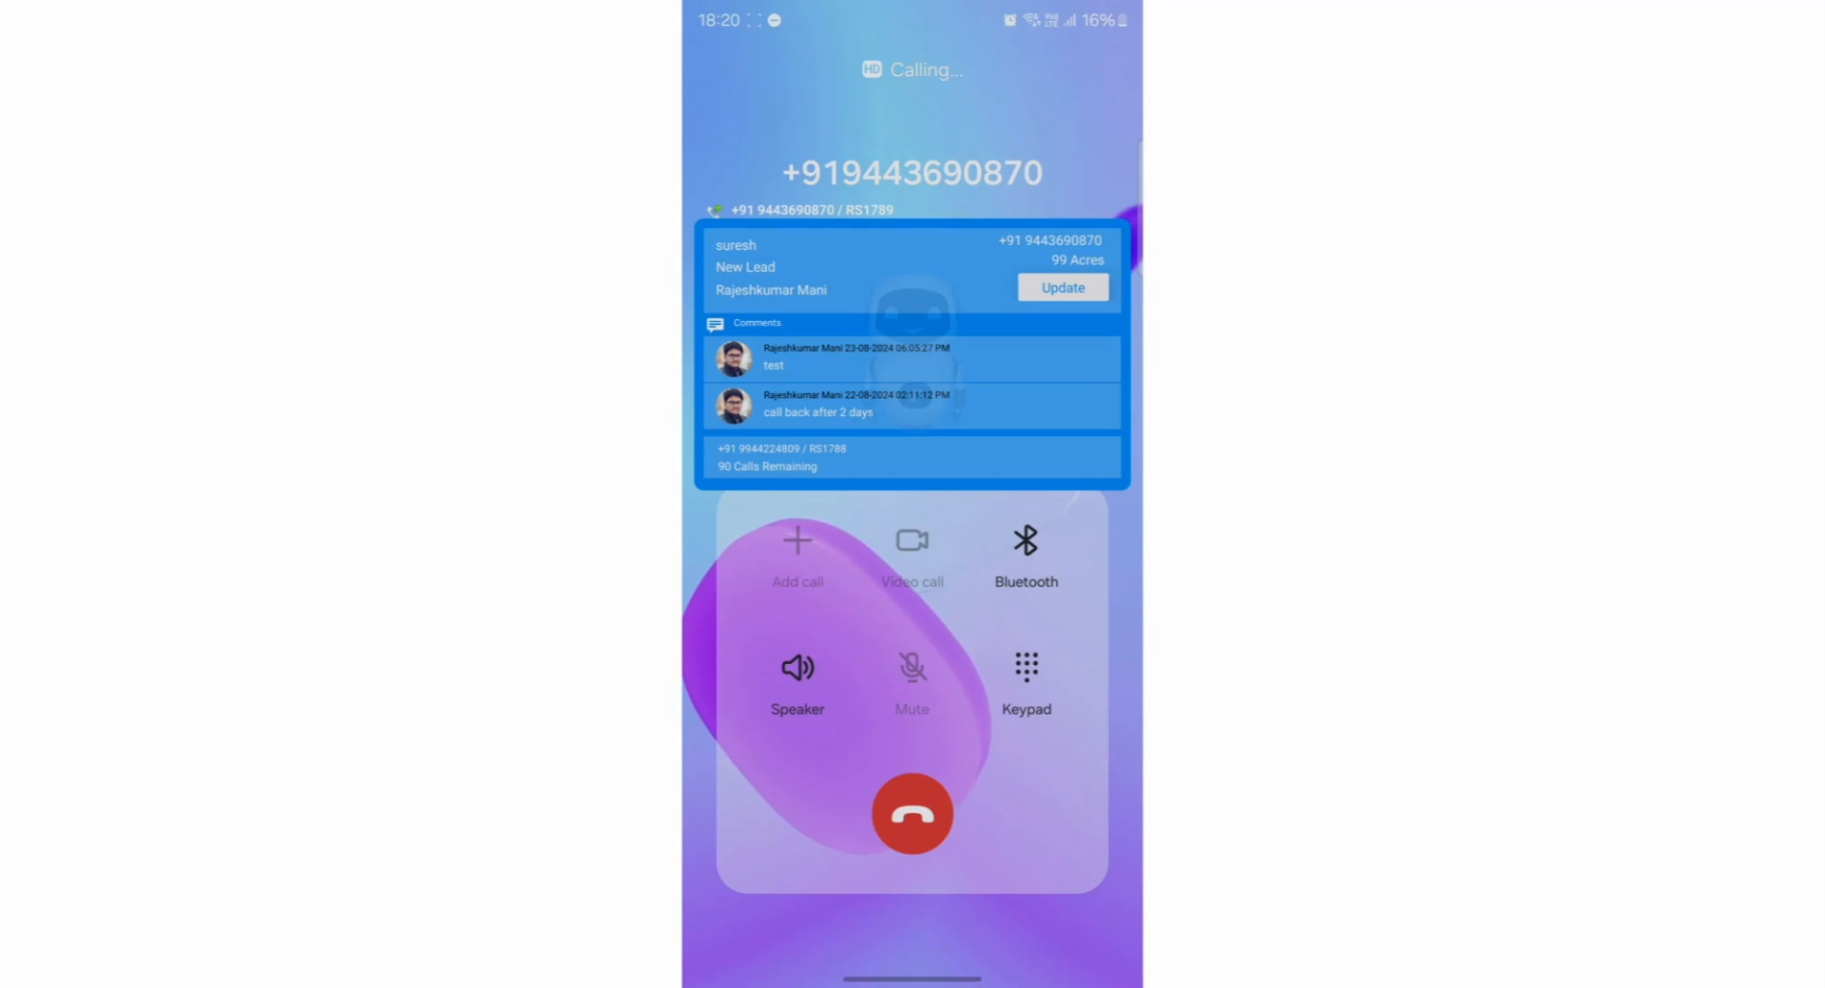
left_click(912, 814)
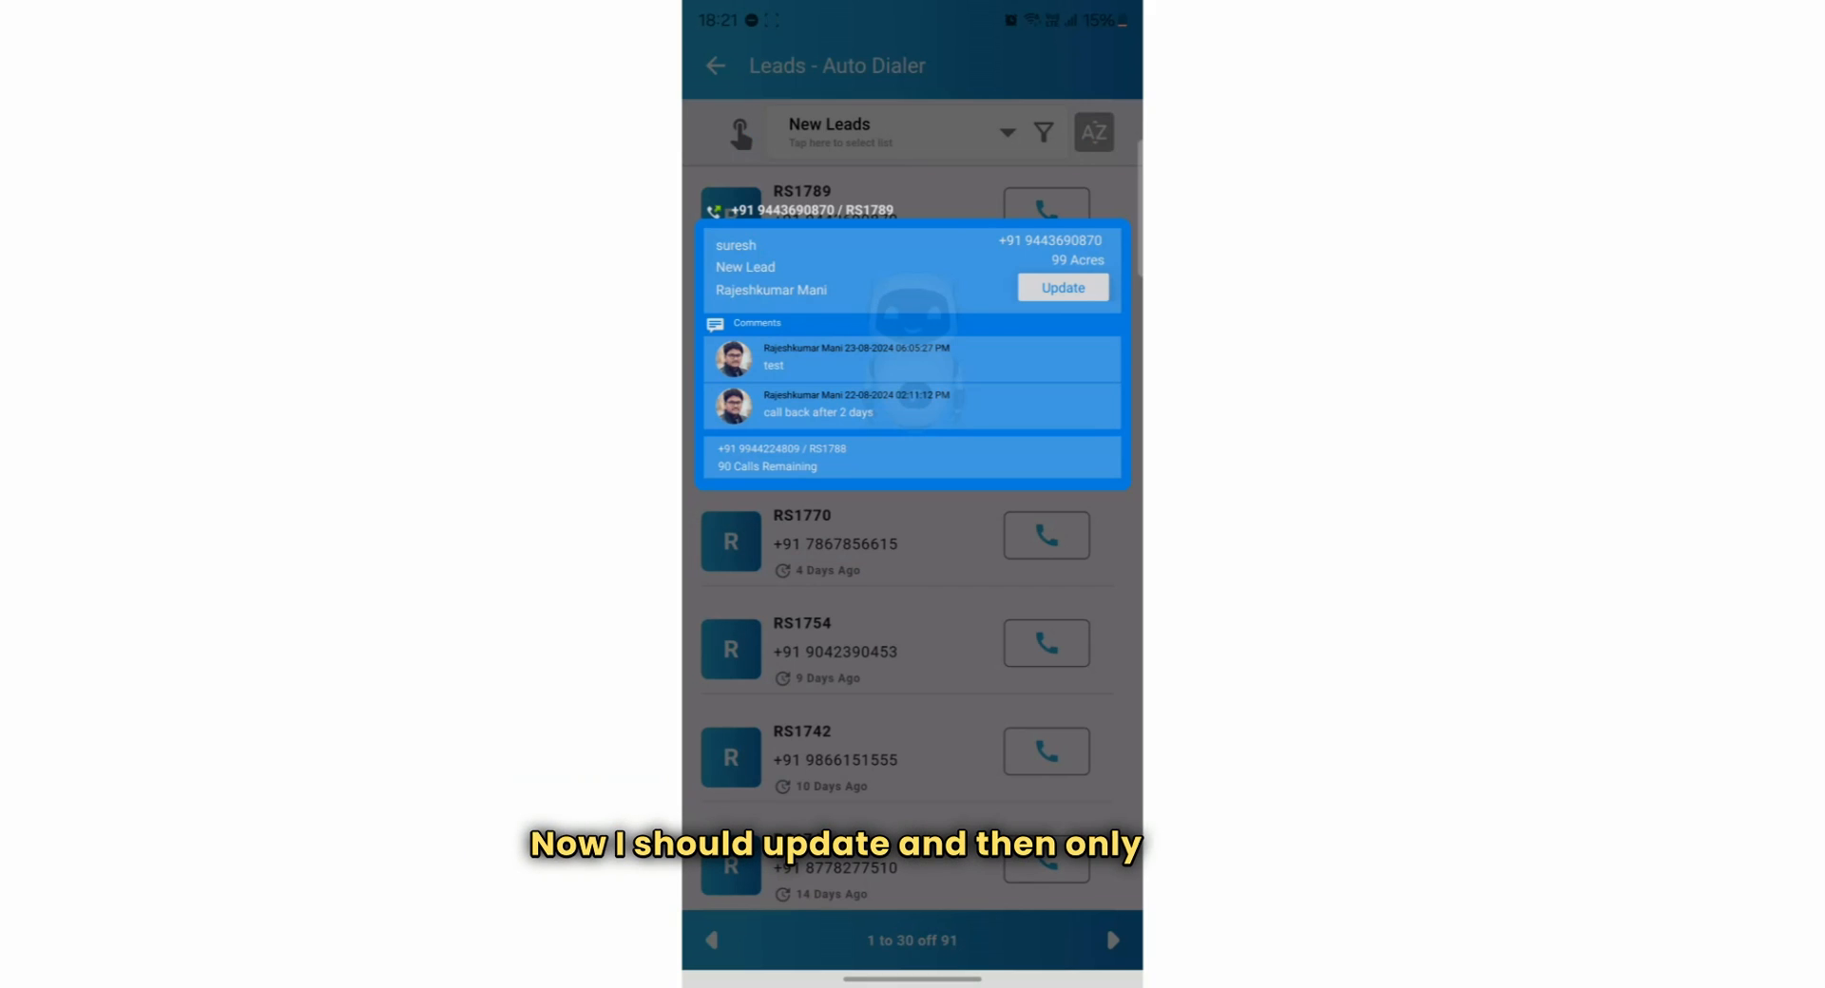
left_click(1063, 288)
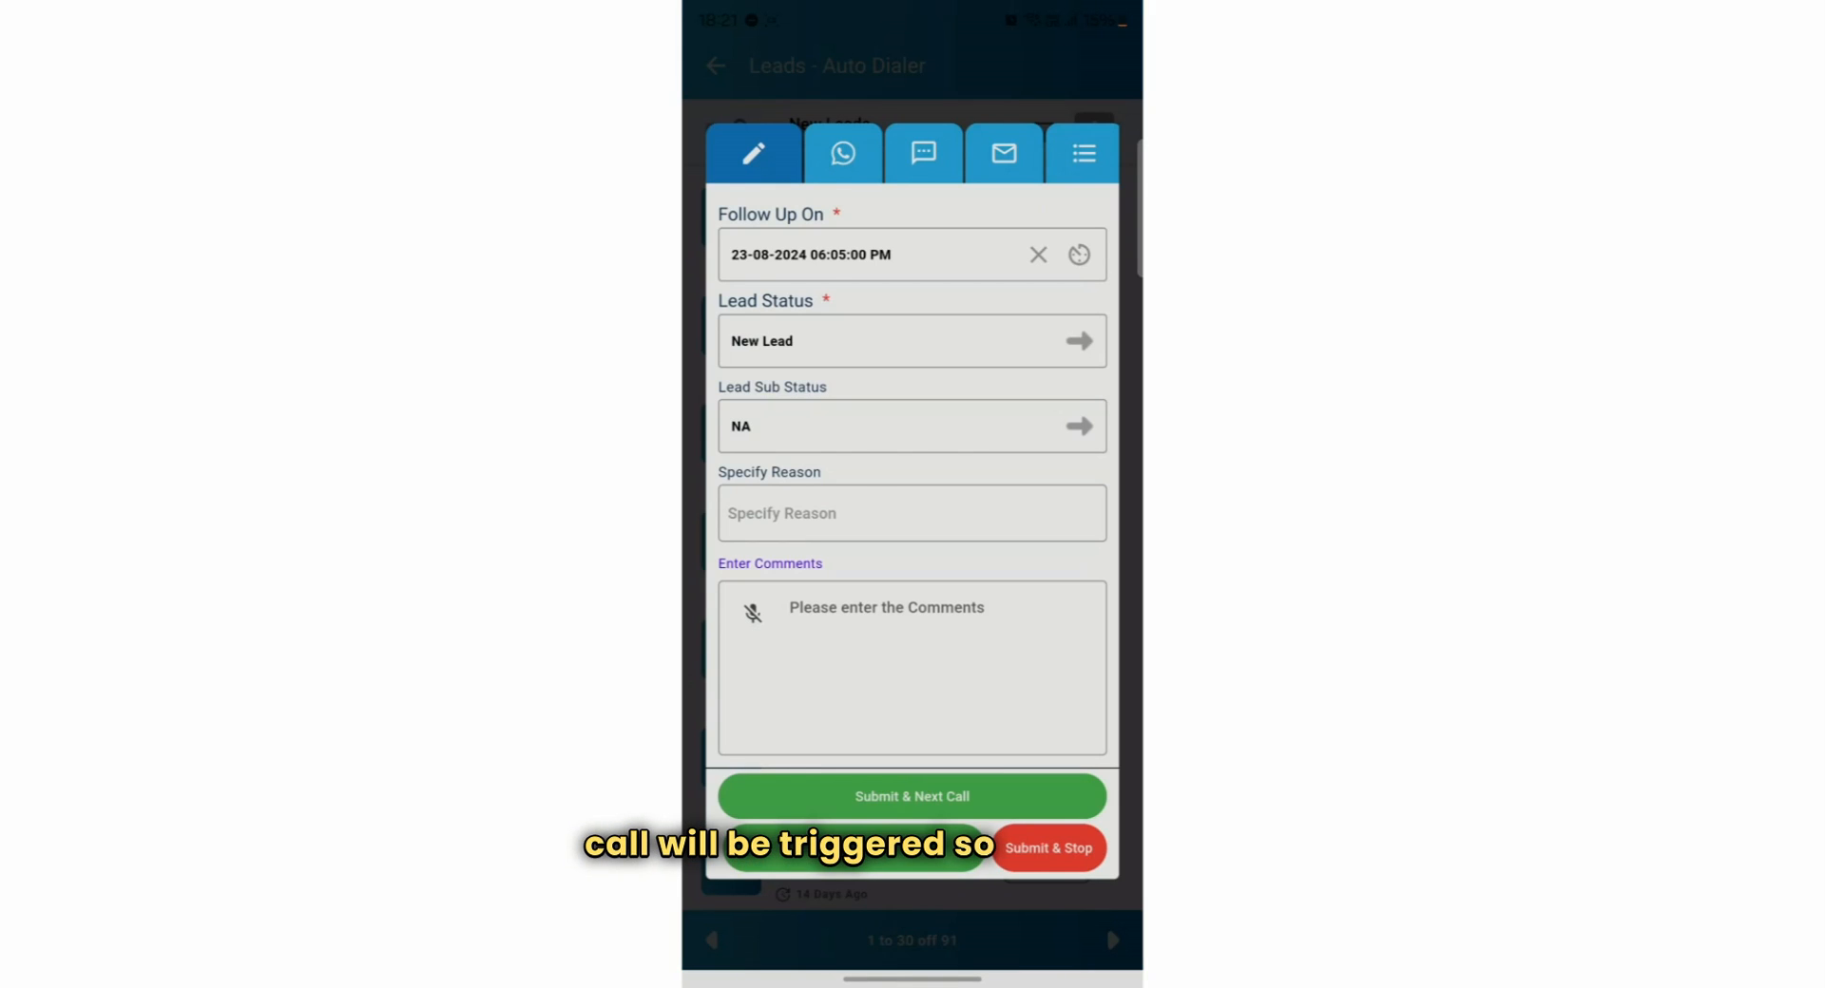
left_click(966, 339)
left_click(945, 405)
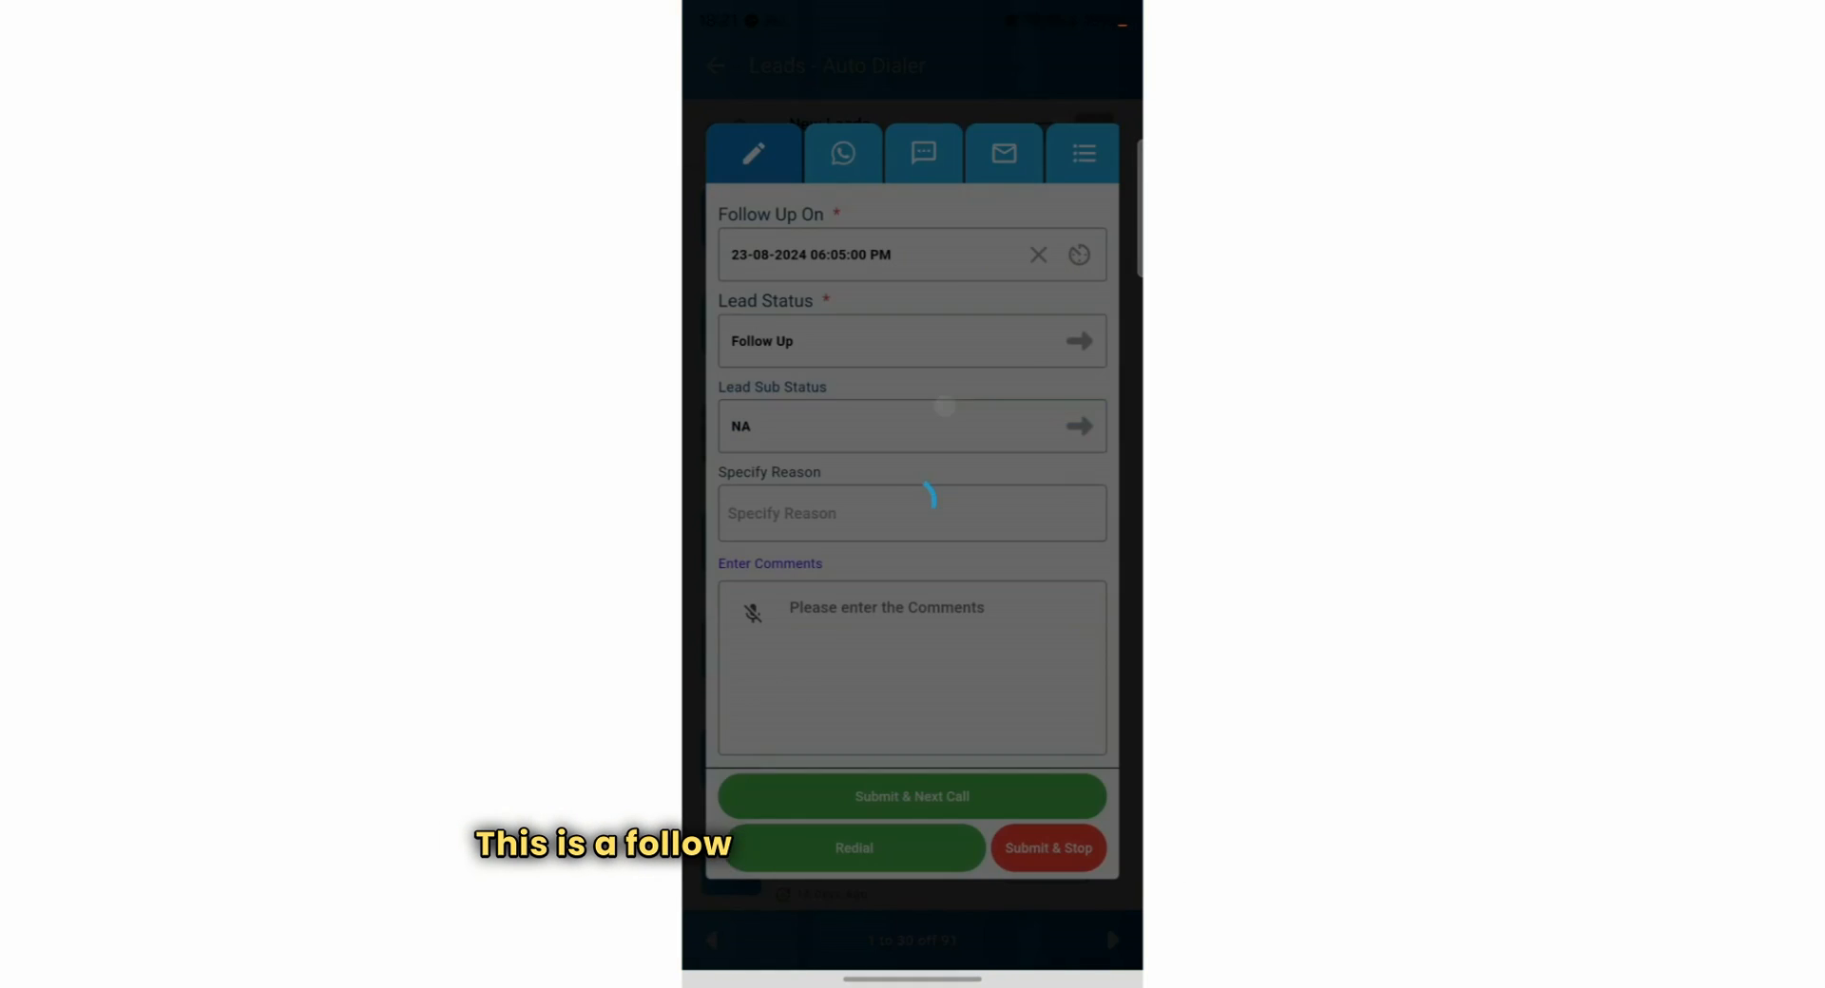
left_click(879, 255)
left_click(1048, 606)
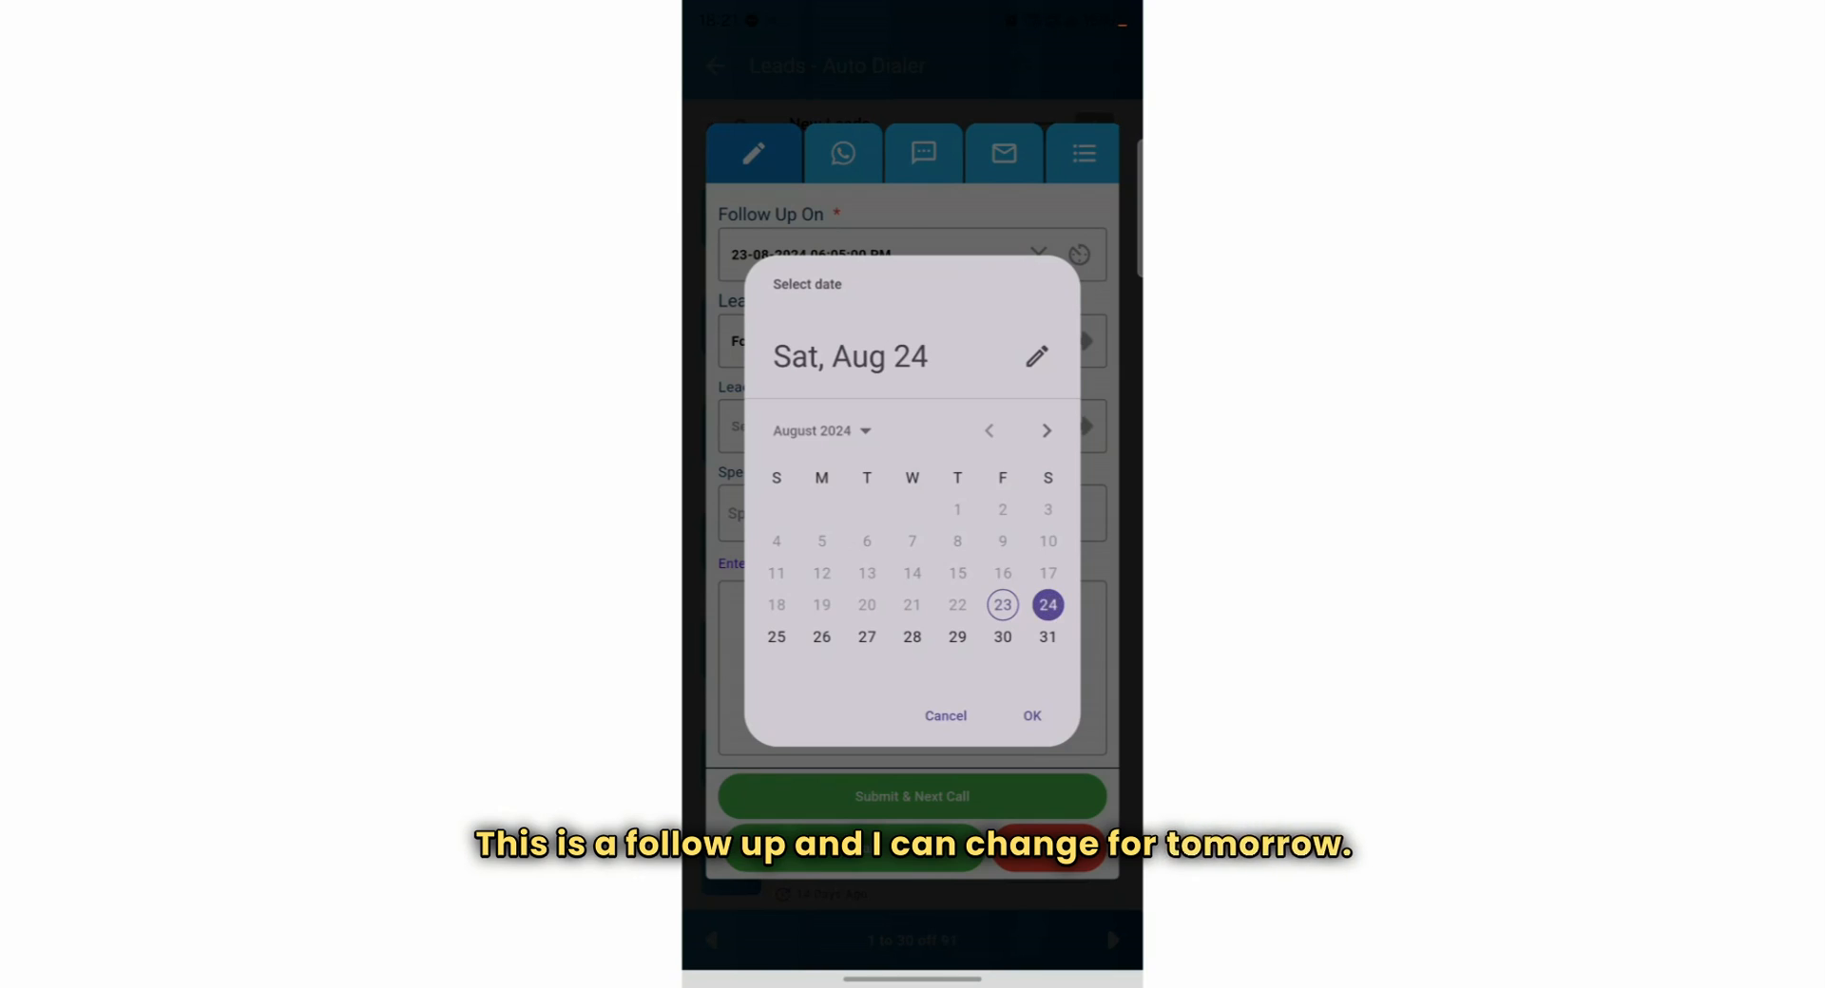
left_click(1032, 717)
left_click(1055, 696)
left_click(1047, 692)
Set the Lead Sub Status to Hot and dictate the comment "customer is busy at the moment so he said he will call me back"
left_click(913, 425)
left_click(924, 265)
left_click(1008, 513)
left_click(1075, 959)
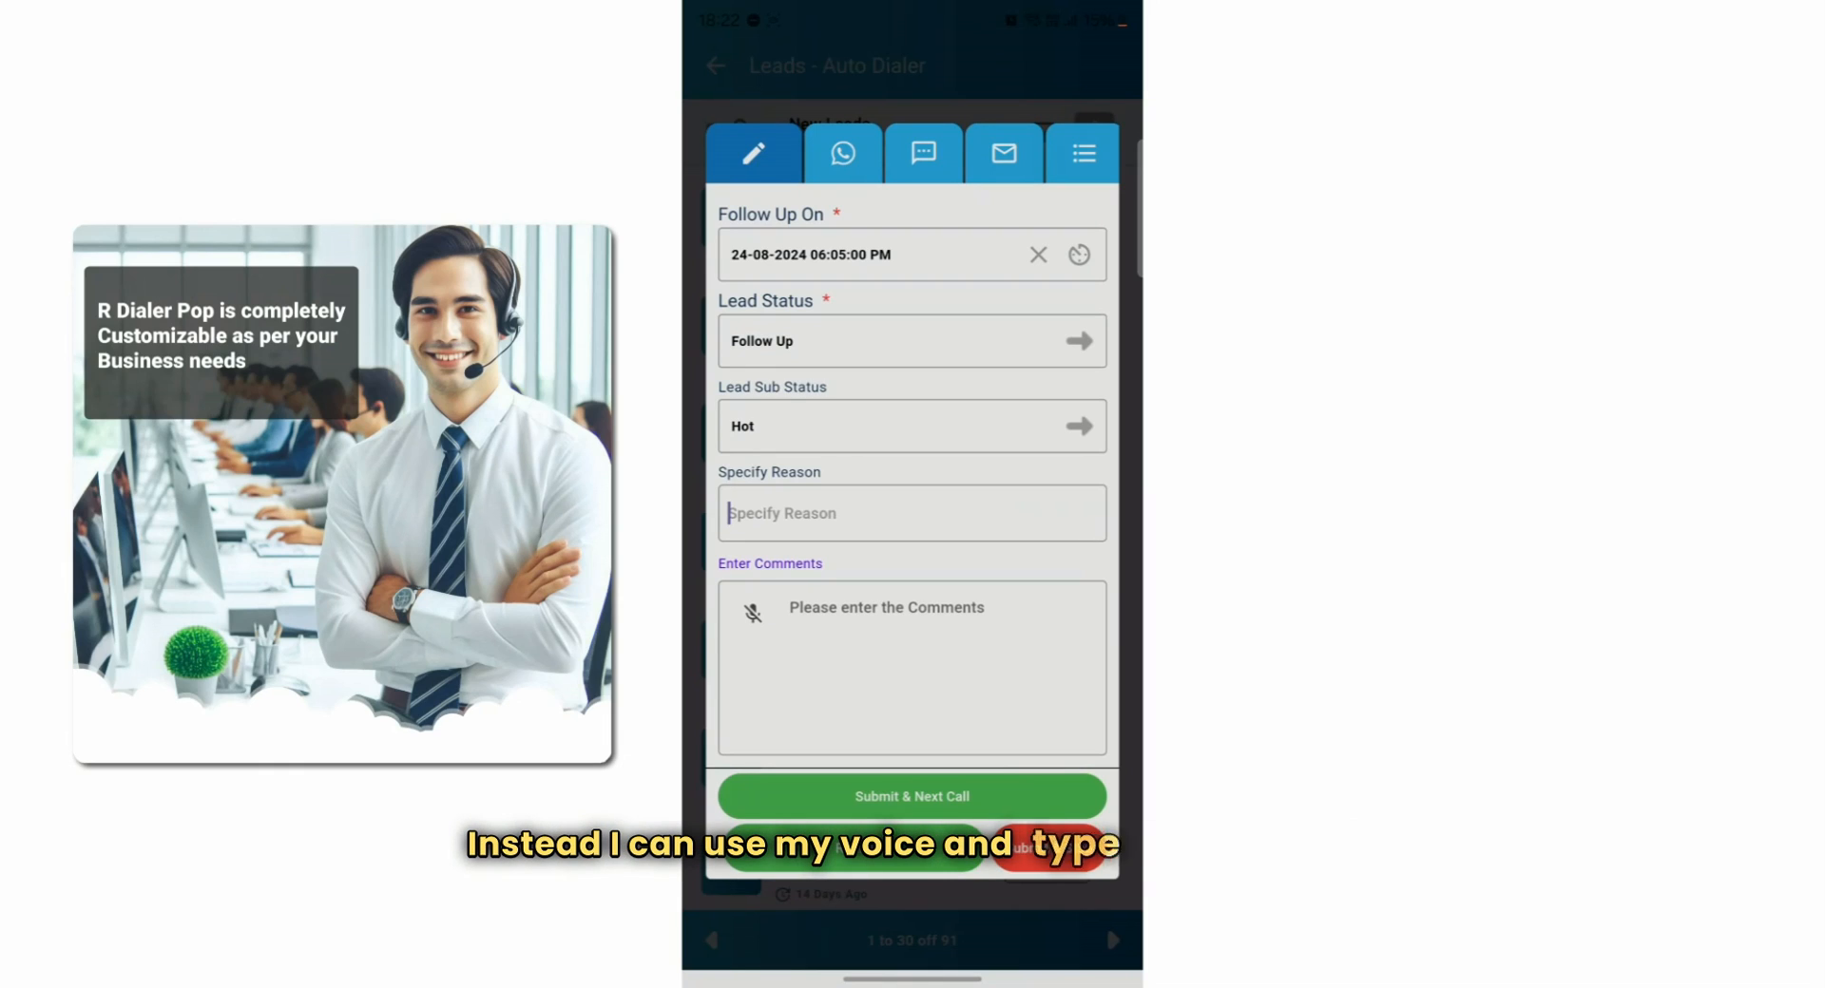
left_click(753, 613)
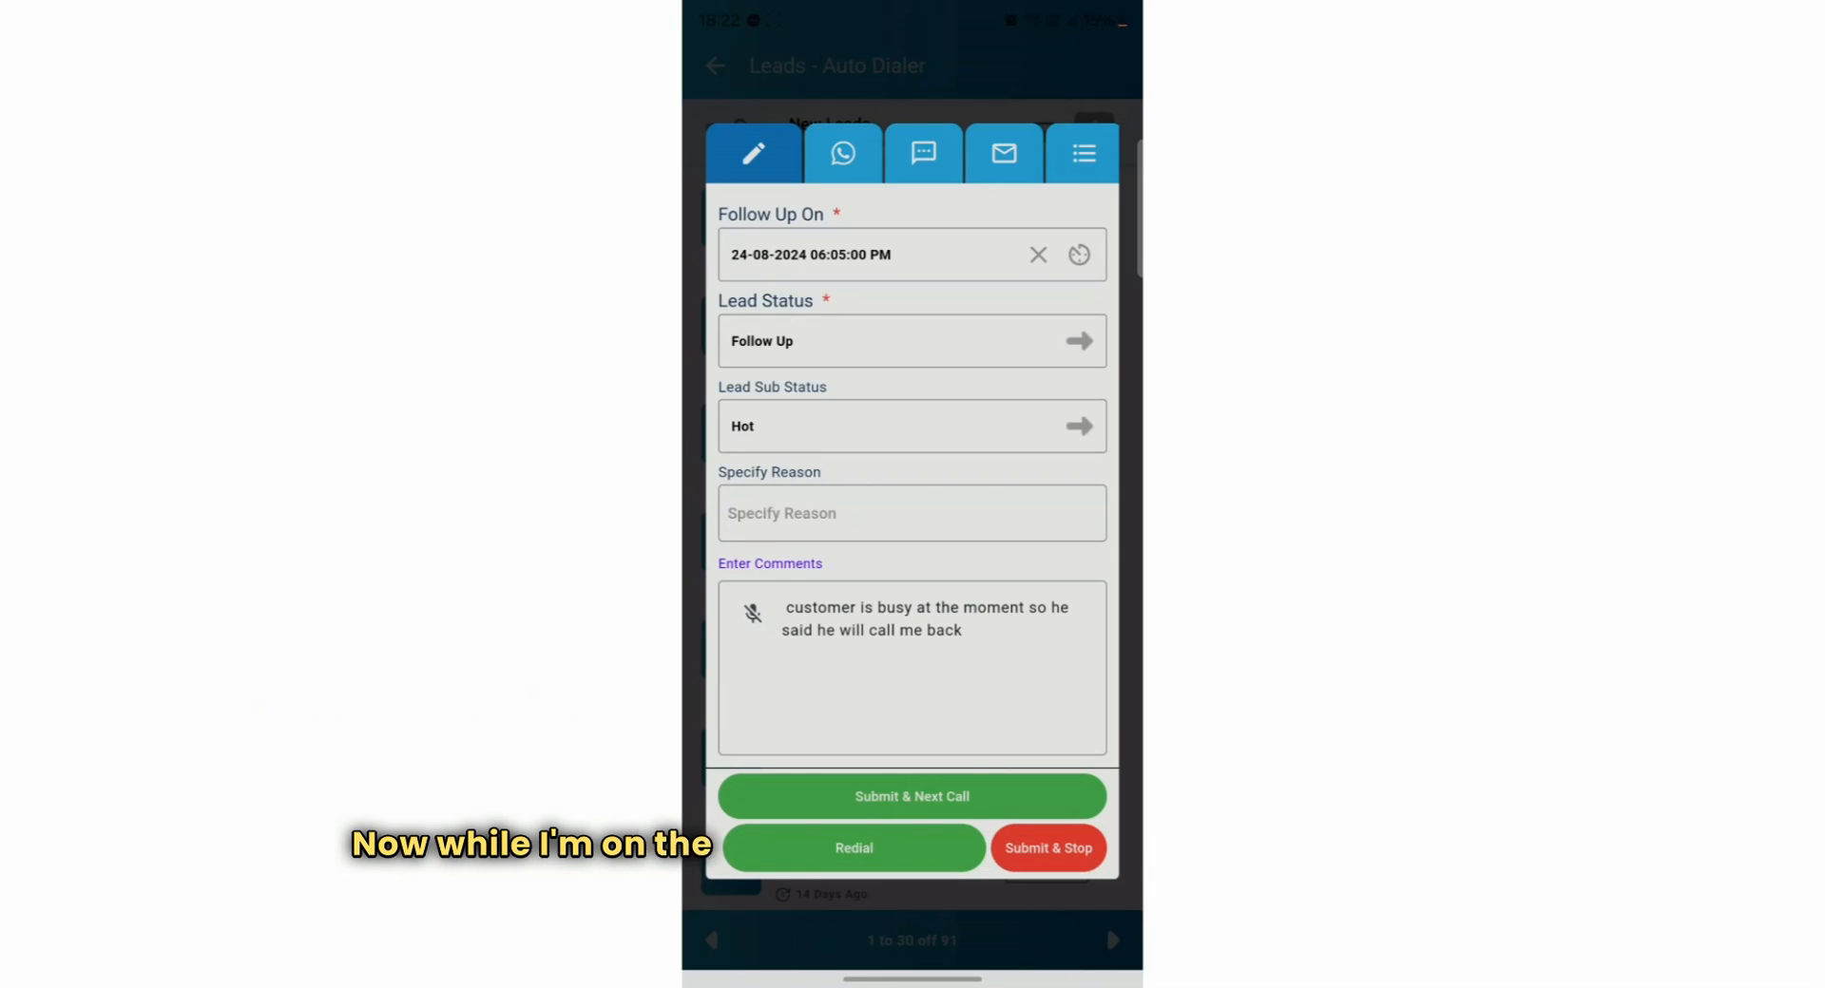
Prepare a WhatsApp message to the lead's Mobile Phone with the template "reguest - 6920106" and the Modified By field added
left_click(843, 153)
left_click(1010, 201)
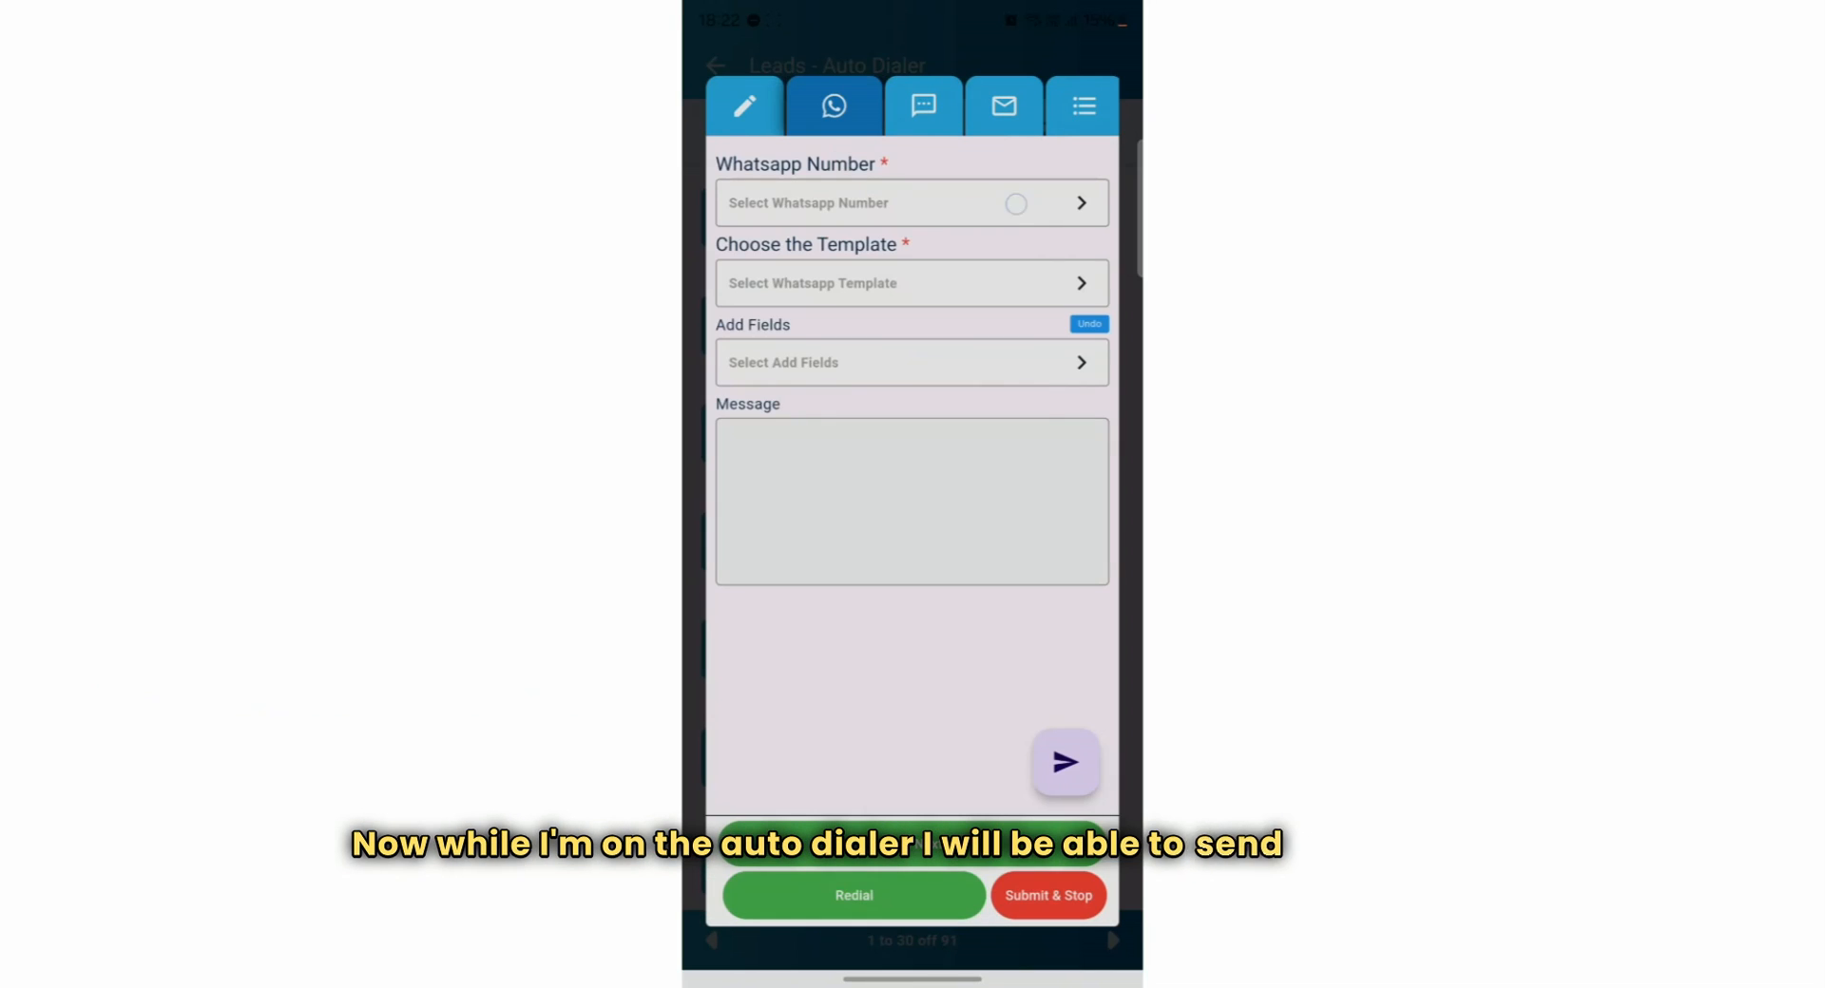
left_click(990, 540)
left_click(1002, 284)
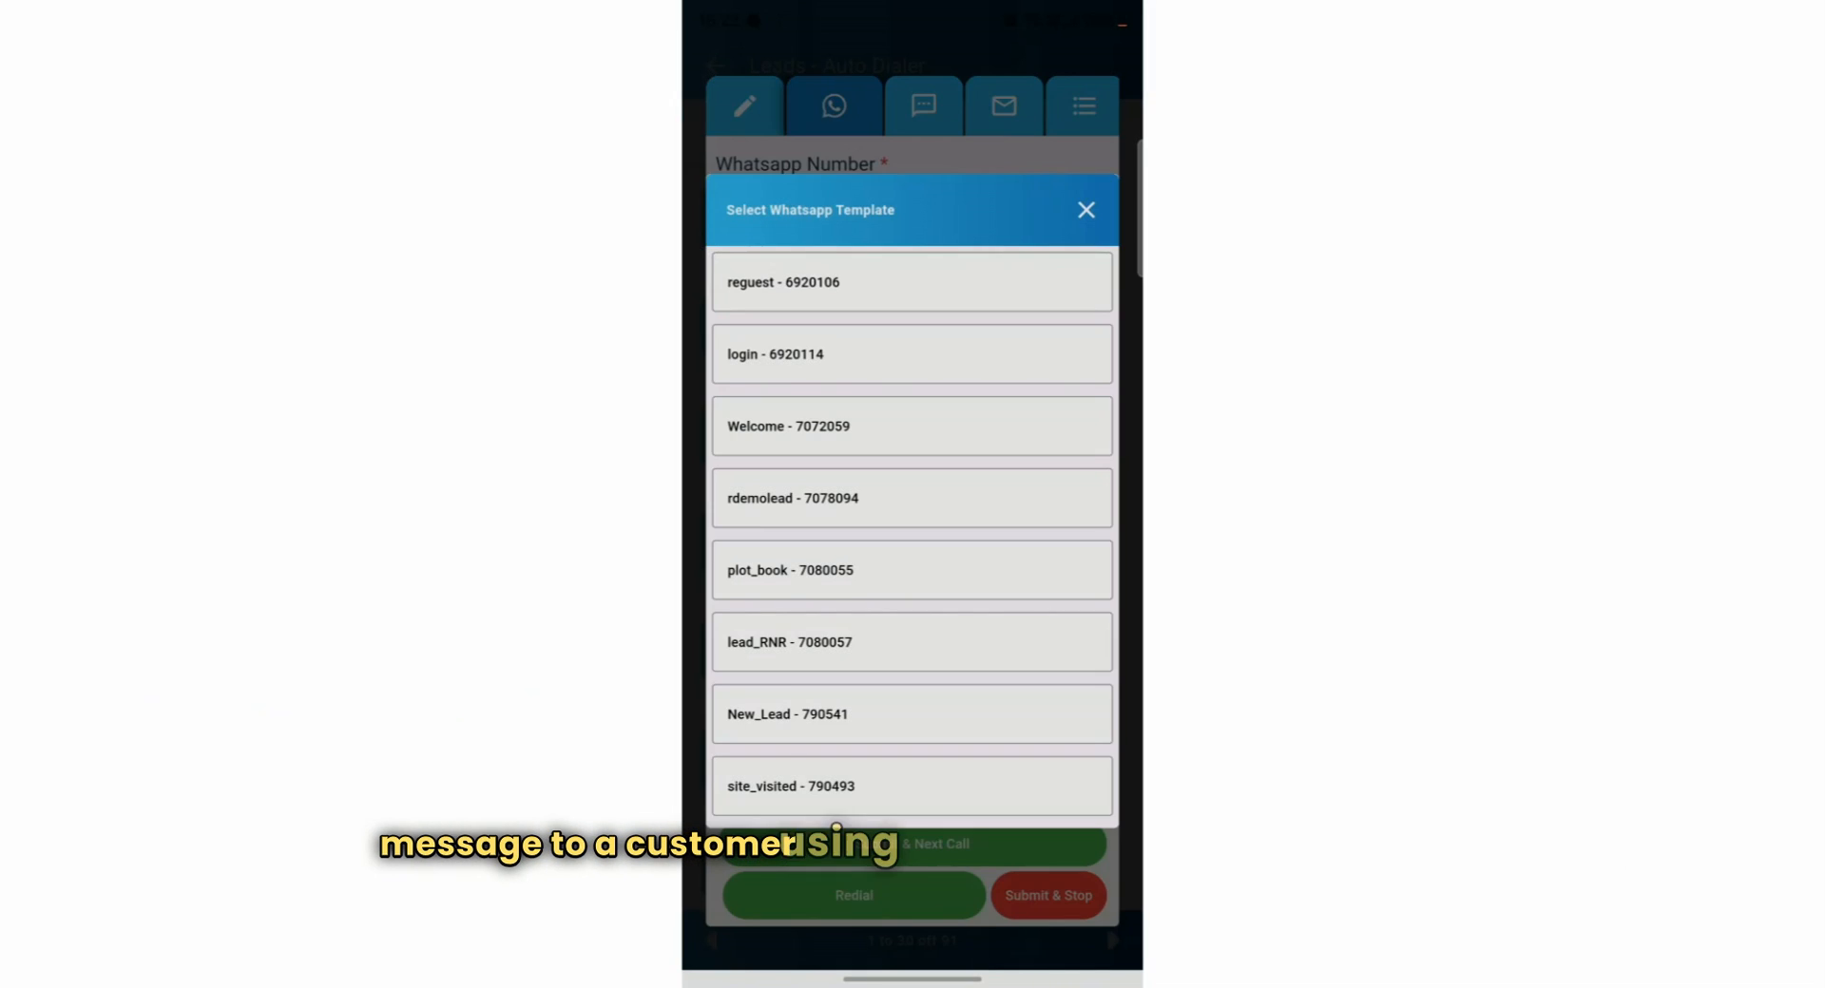
left_click(1003, 286)
left_click(1002, 363)
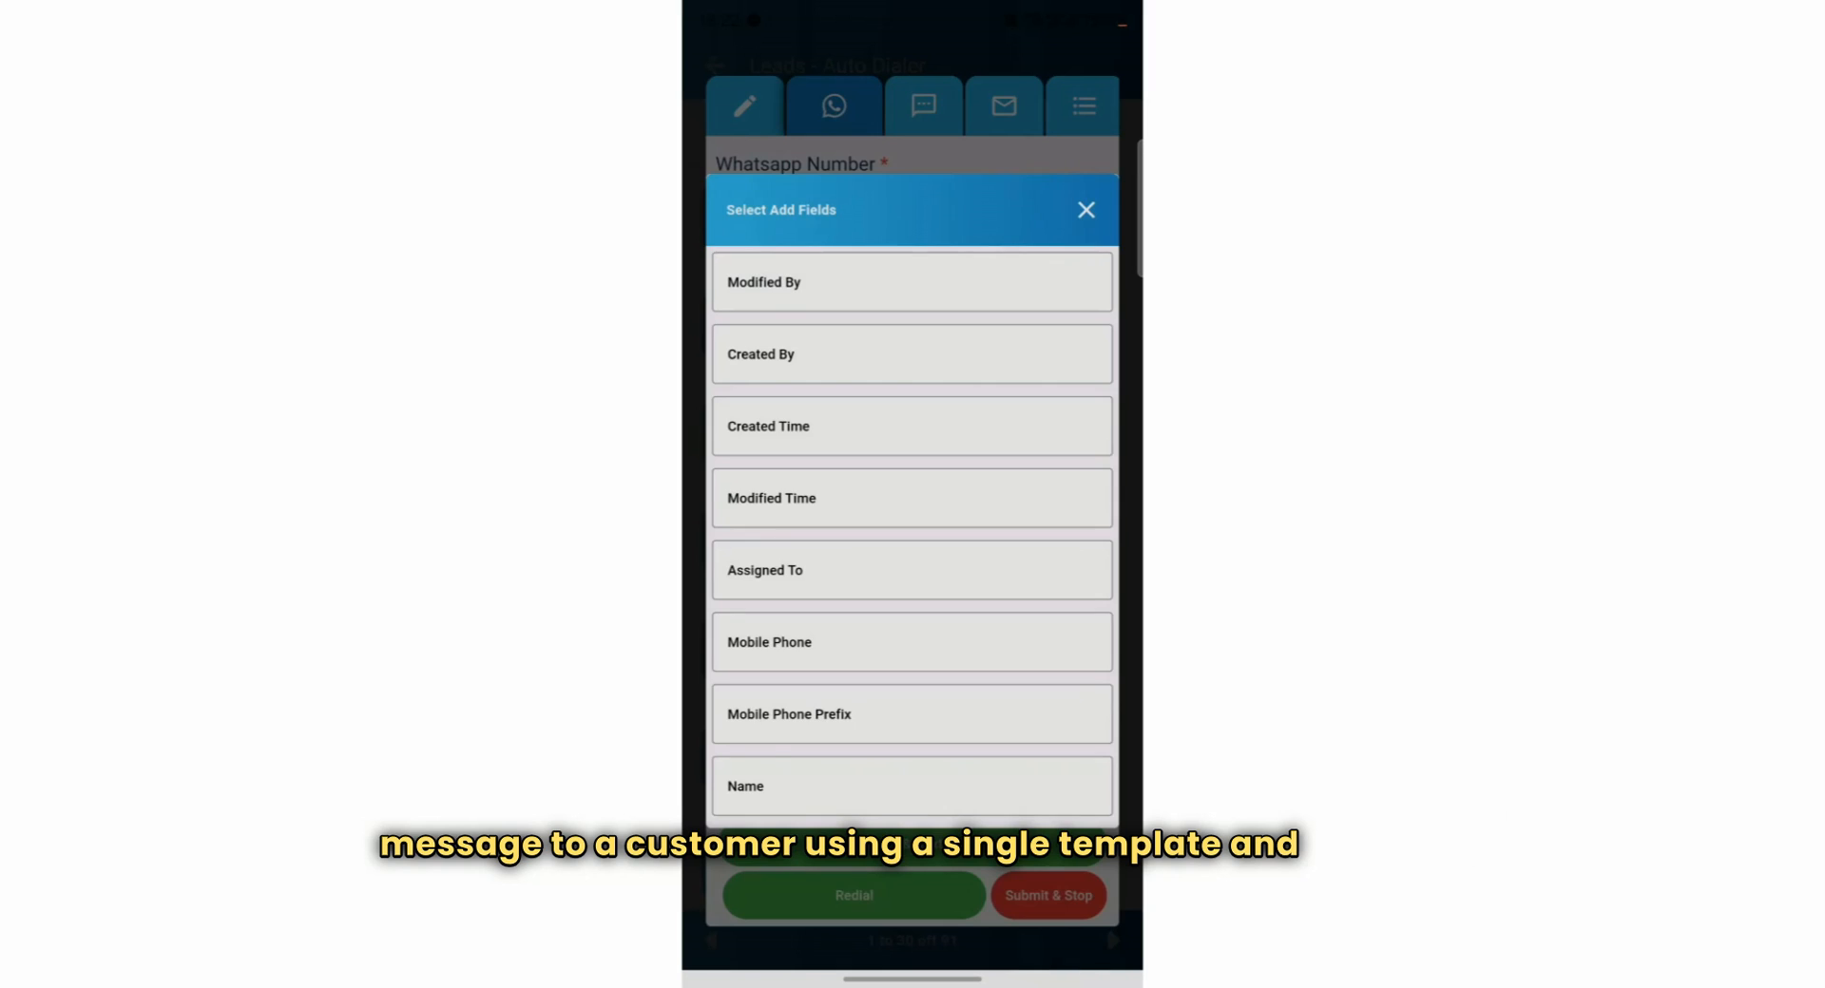
left_click(910, 281)
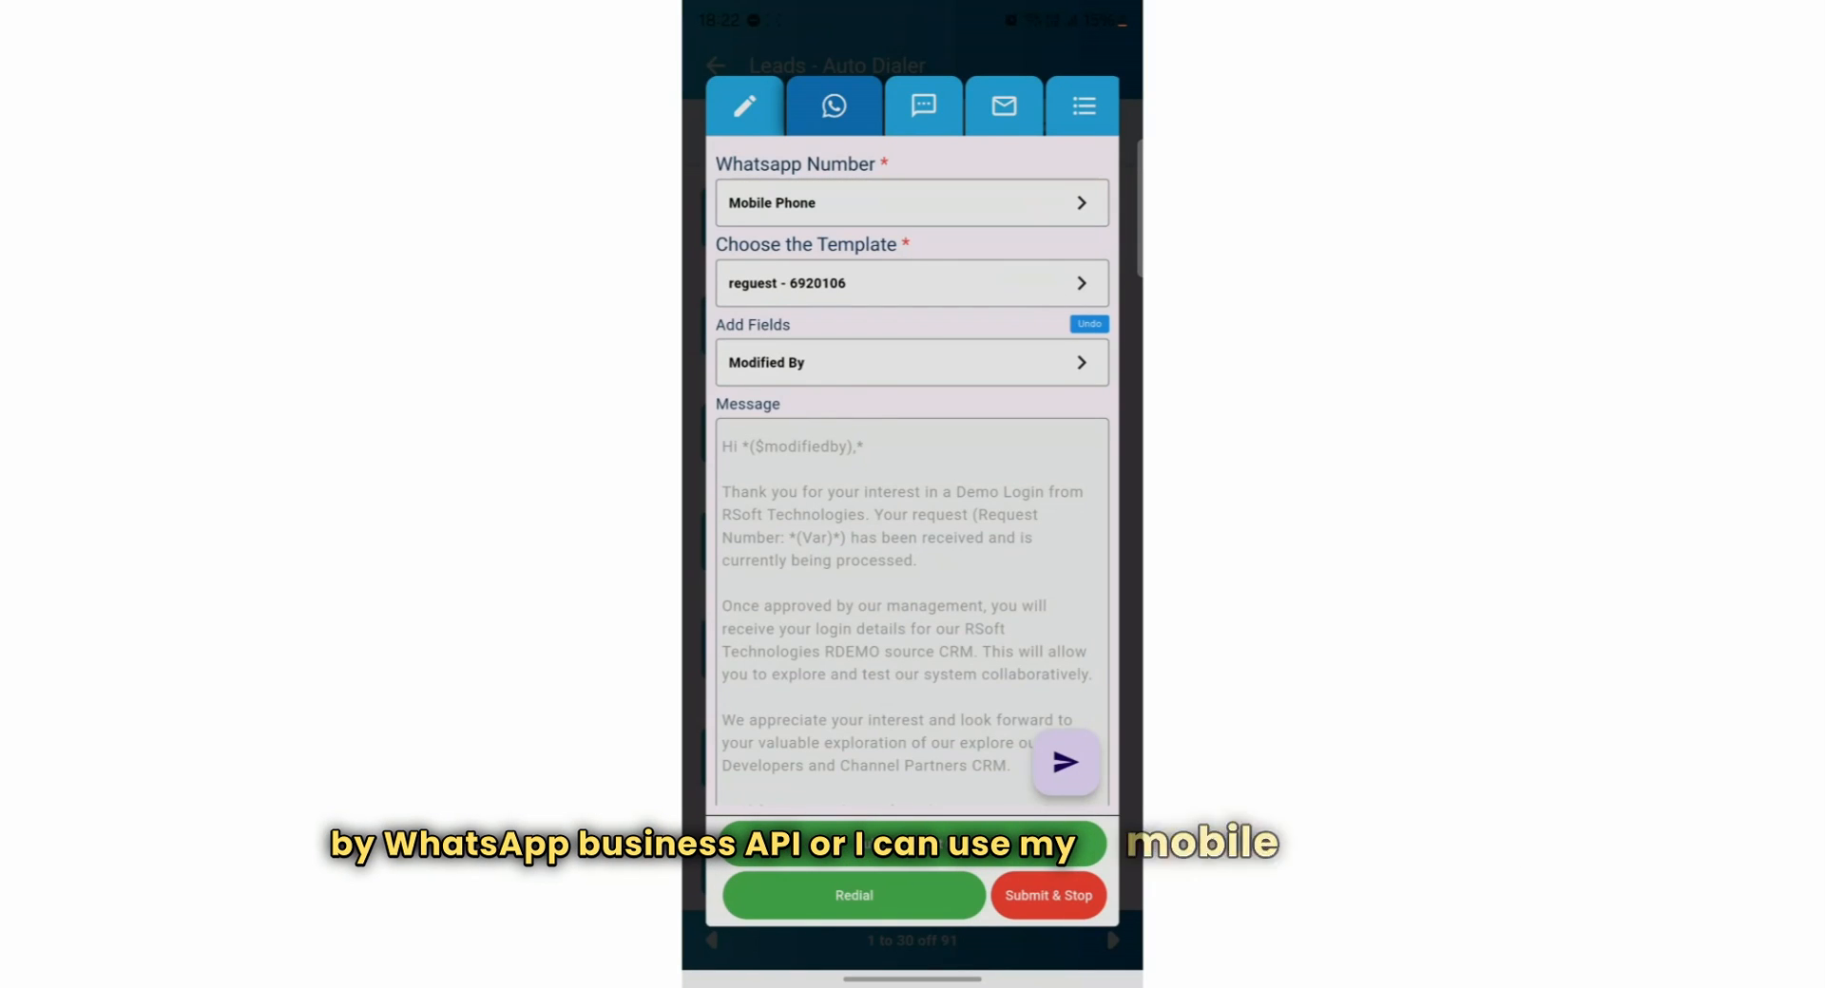
Prepare an SMS to the lead's Mobile Phone with the "Appreciate your enquiry" template
left_click(923, 106)
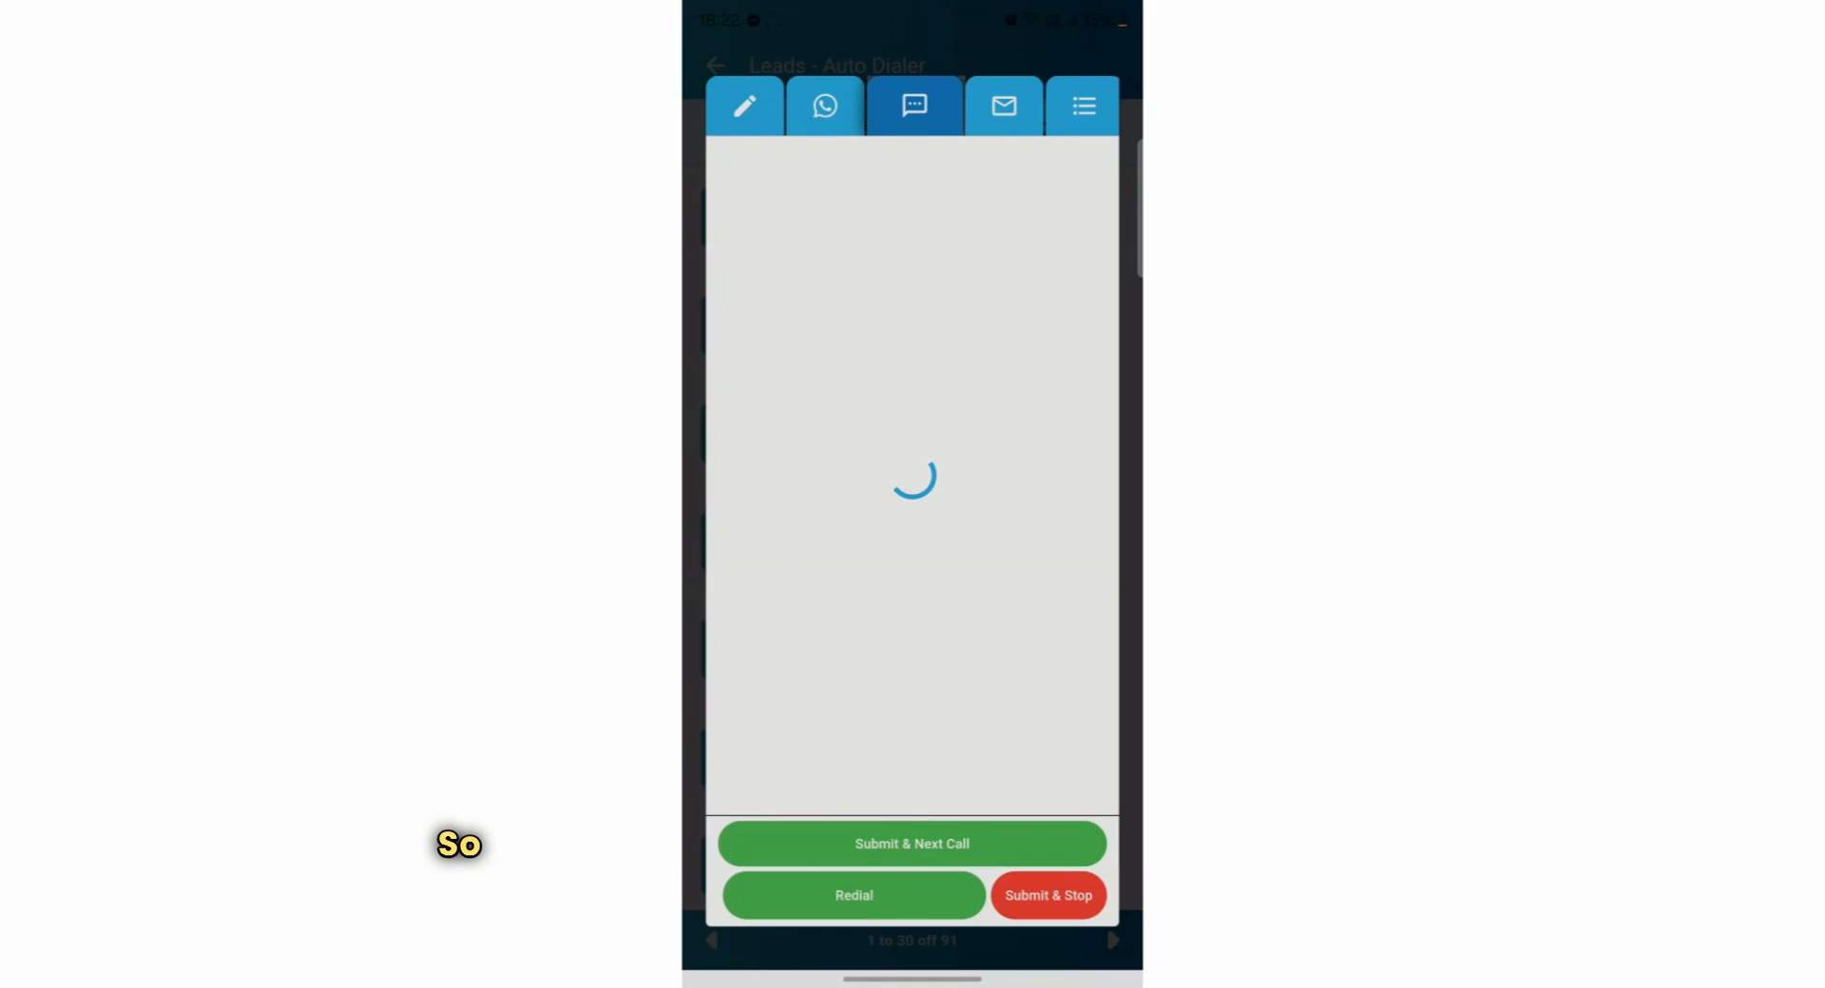
left_click(1046, 201)
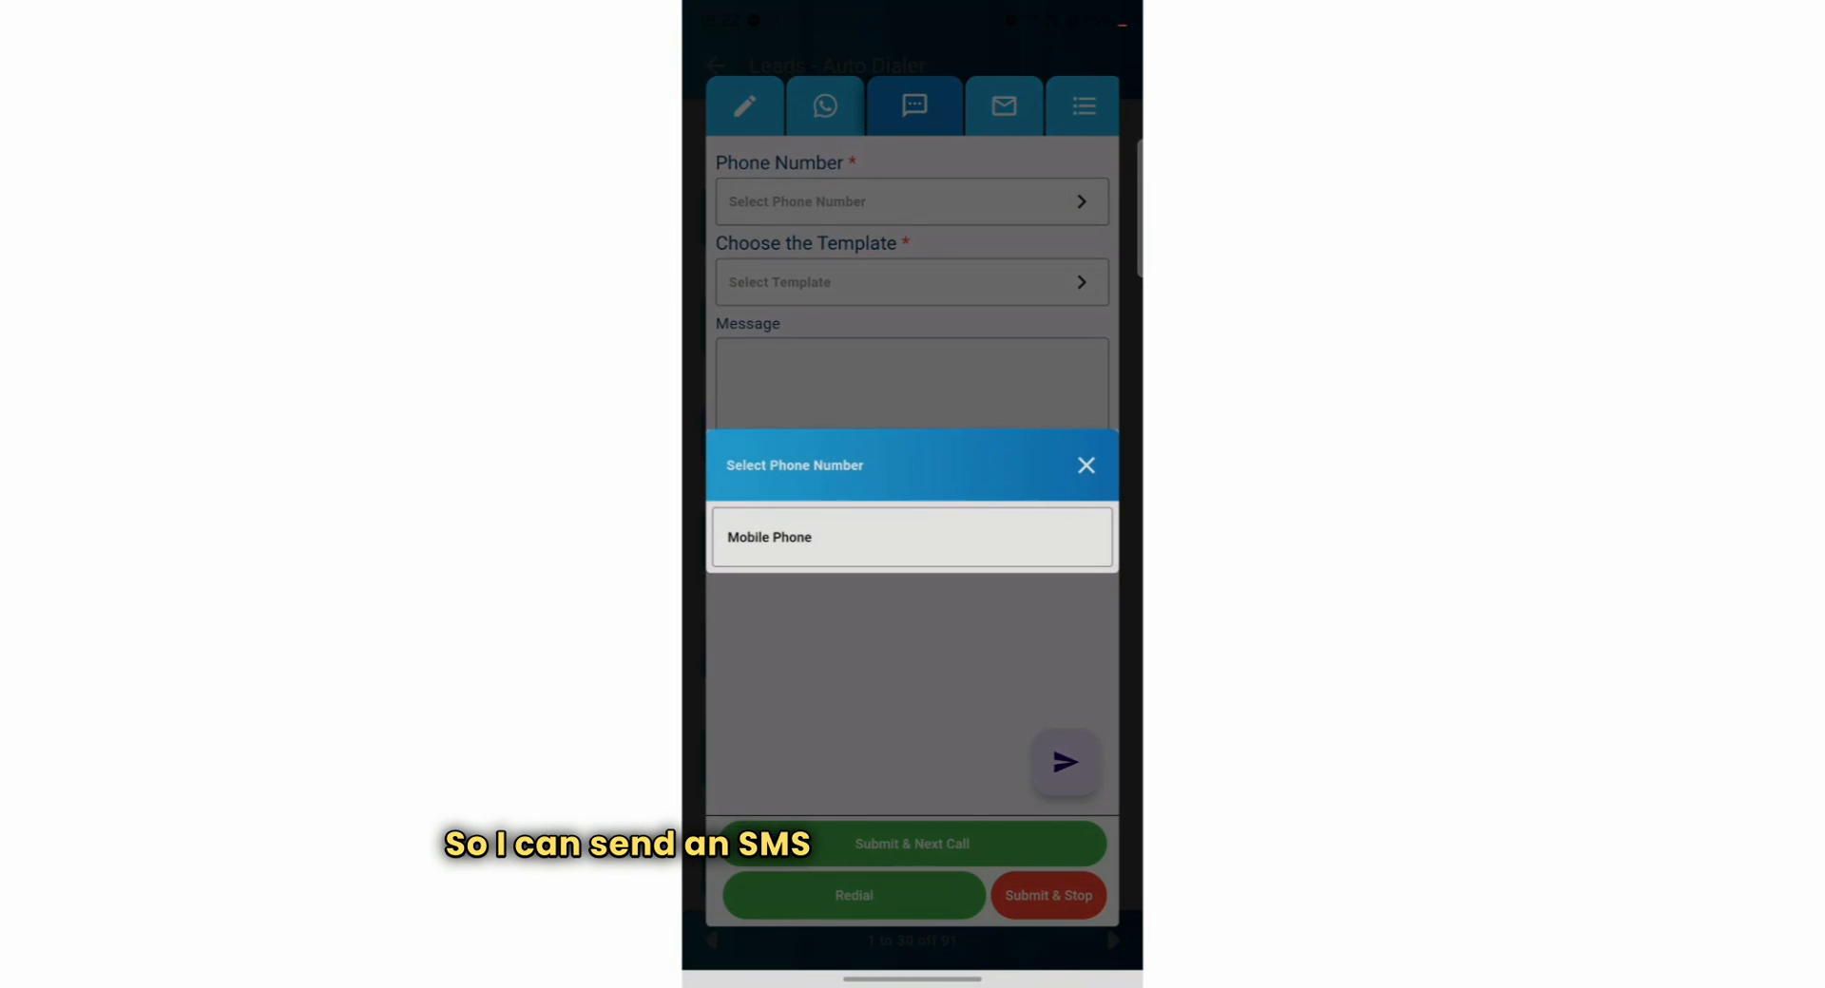
left_click(912, 537)
left_click(912, 281)
left_click(856, 428)
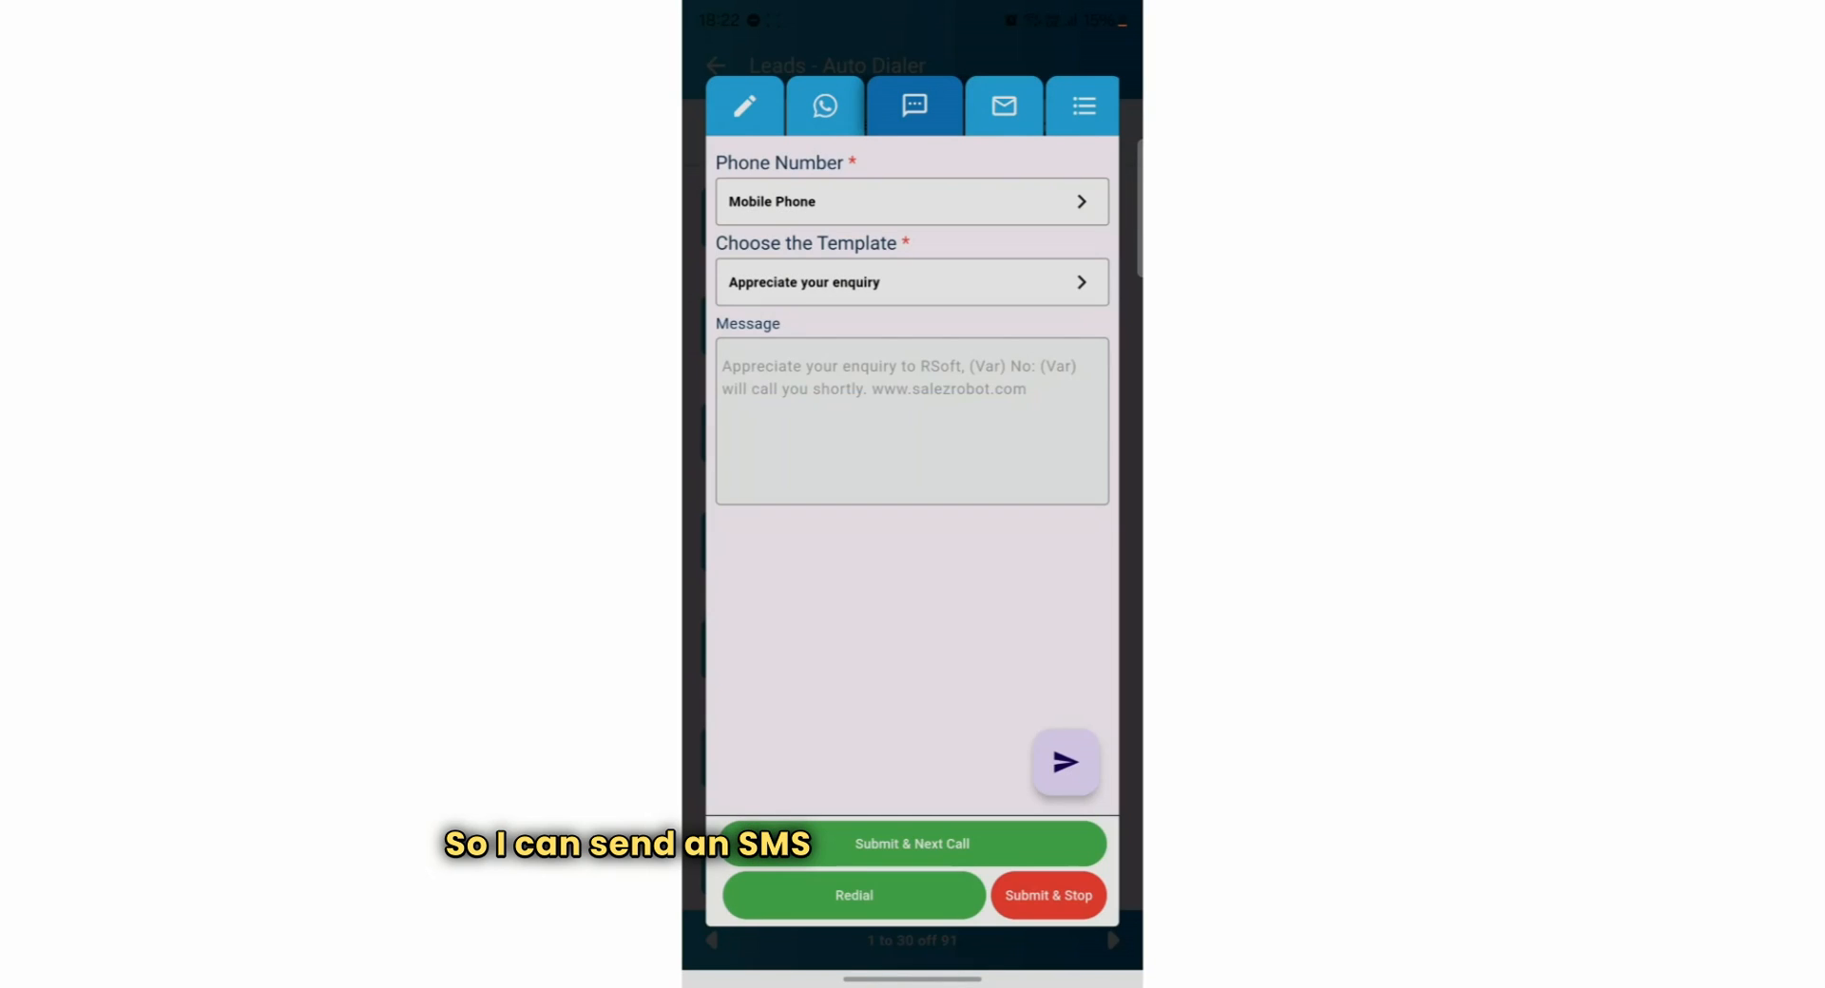
Start an email to the lead with To, CC and BCC all set to Email (Leads)
left_click(1010, 130)
left_click(1046, 202)
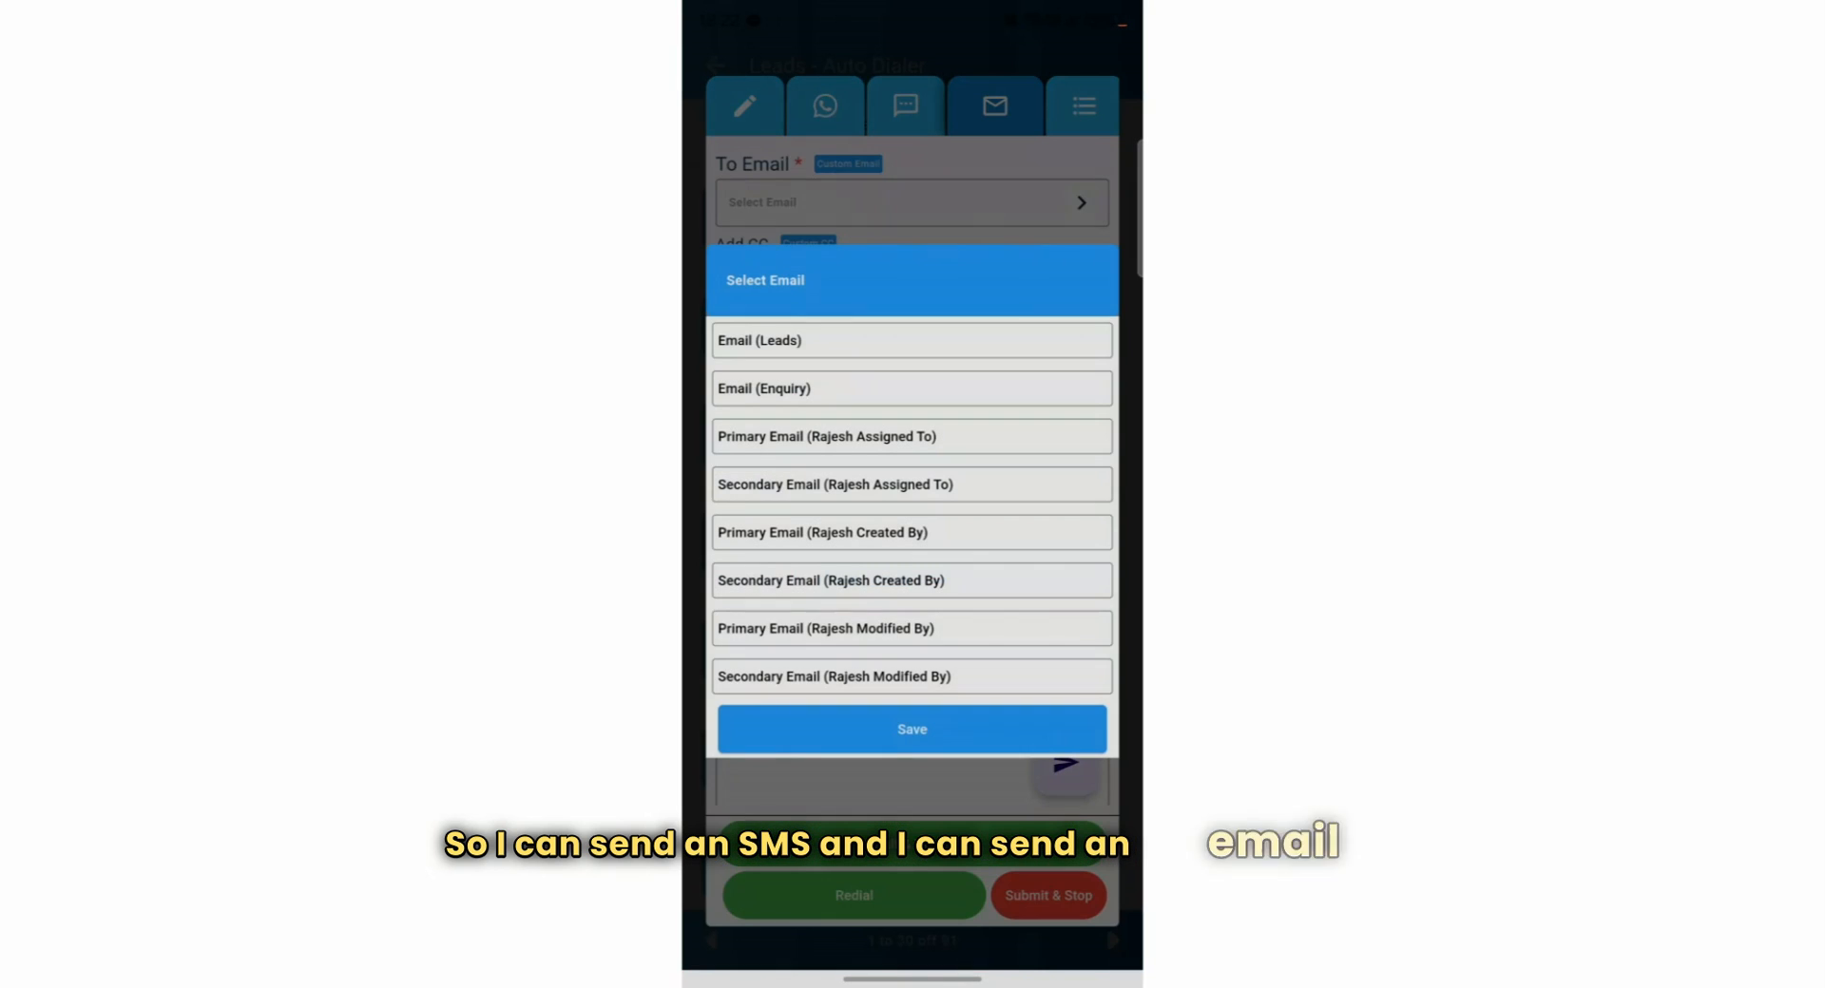
left_click(1037, 339)
left_click(1032, 738)
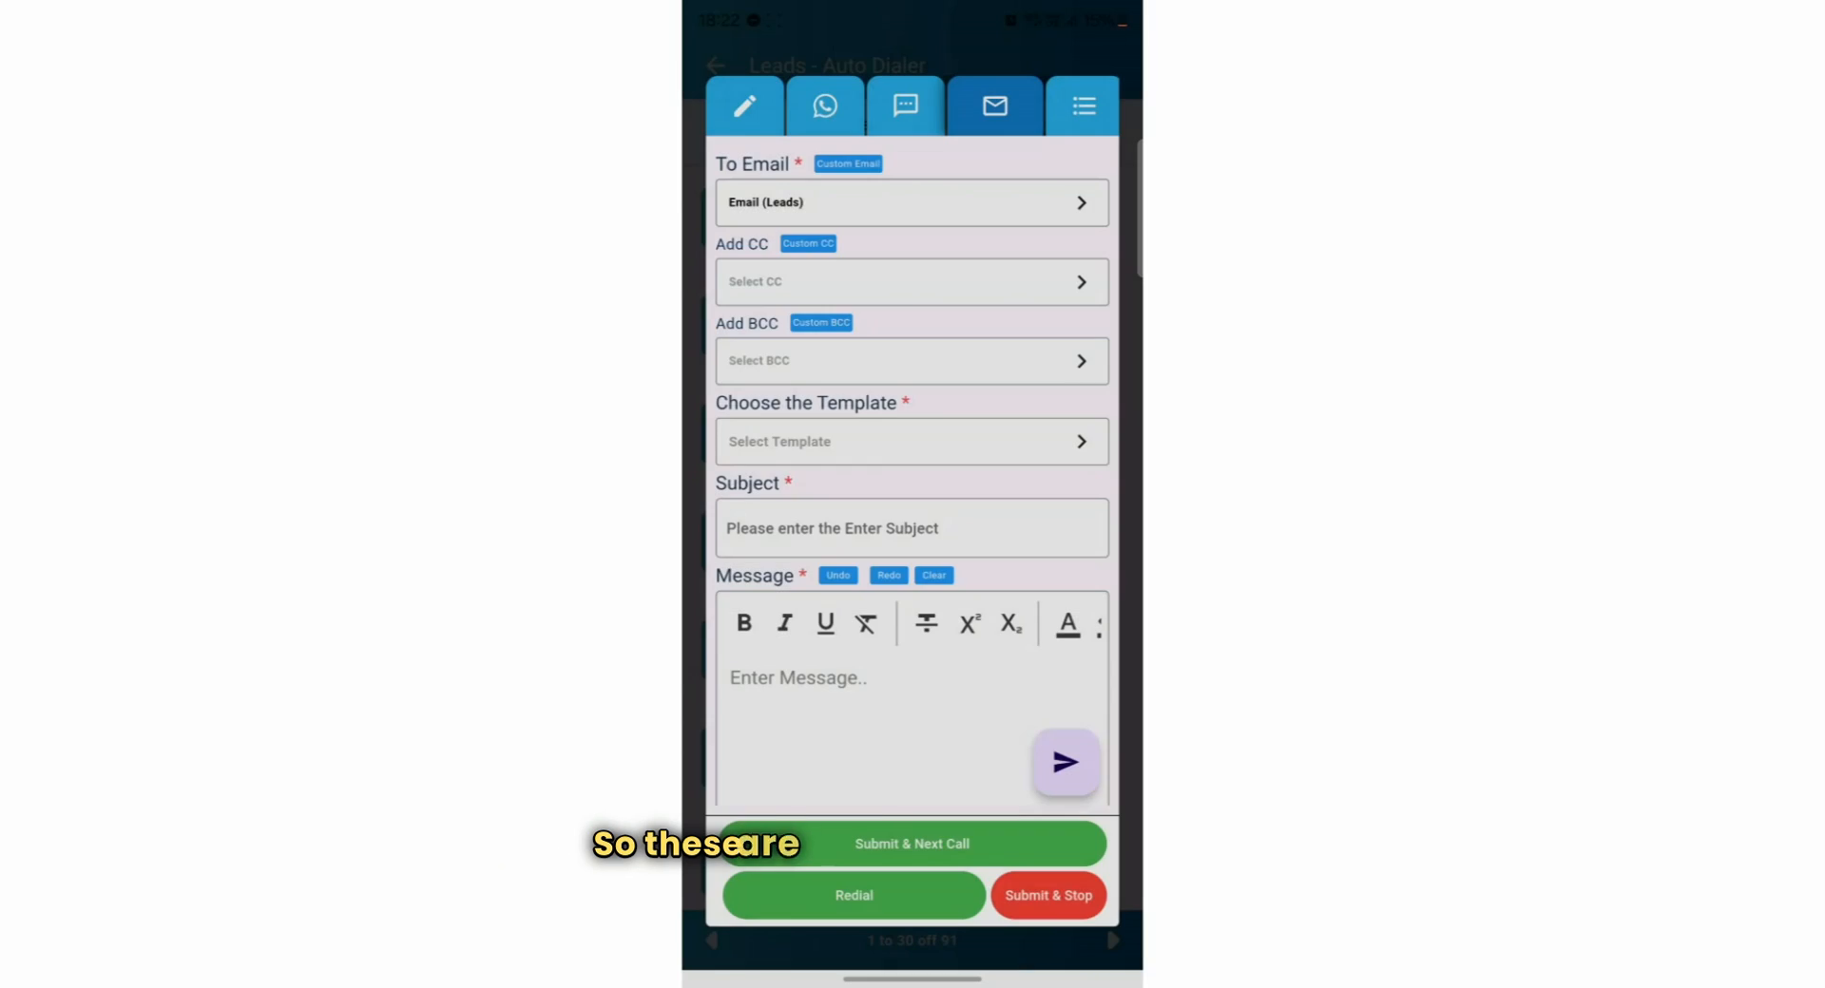
left_click(912, 281)
left_click(1037, 341)
left_click(912, 727)
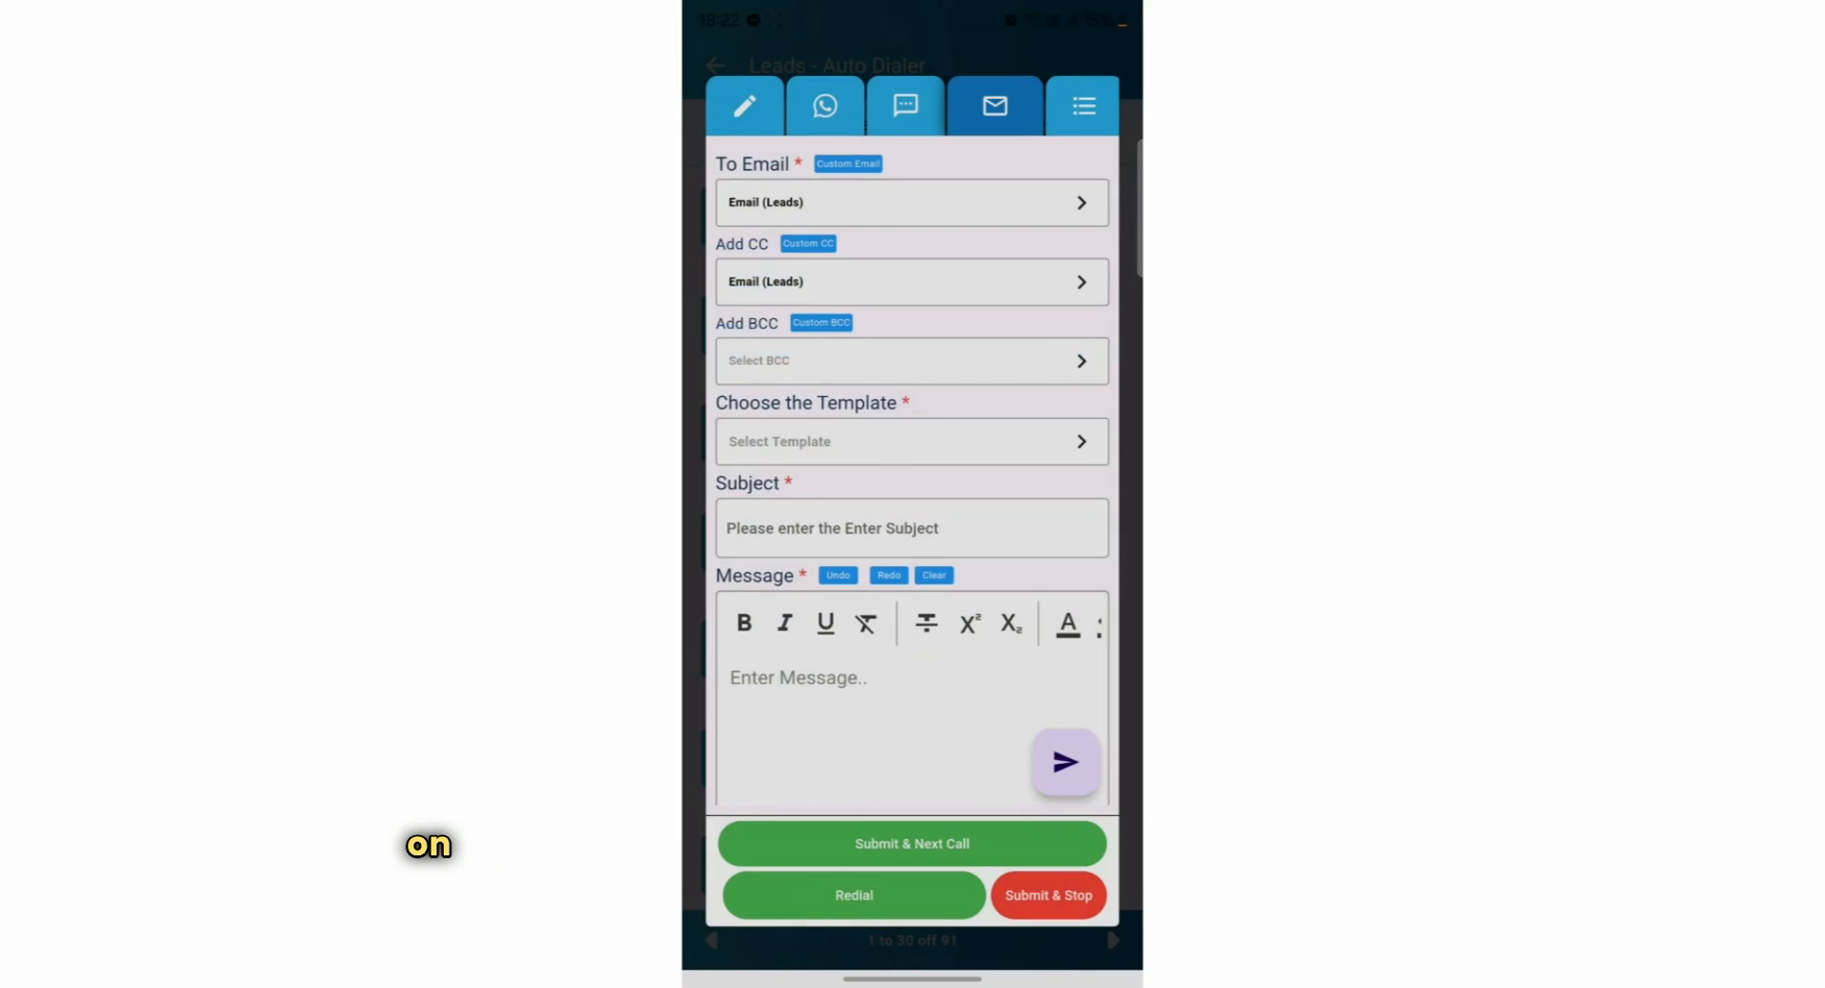
left_click(913, 361)
left_click(1011, 341)
left_click(1010, 723)
View the template options for the email and go to the message body
left_click(1046, 446)
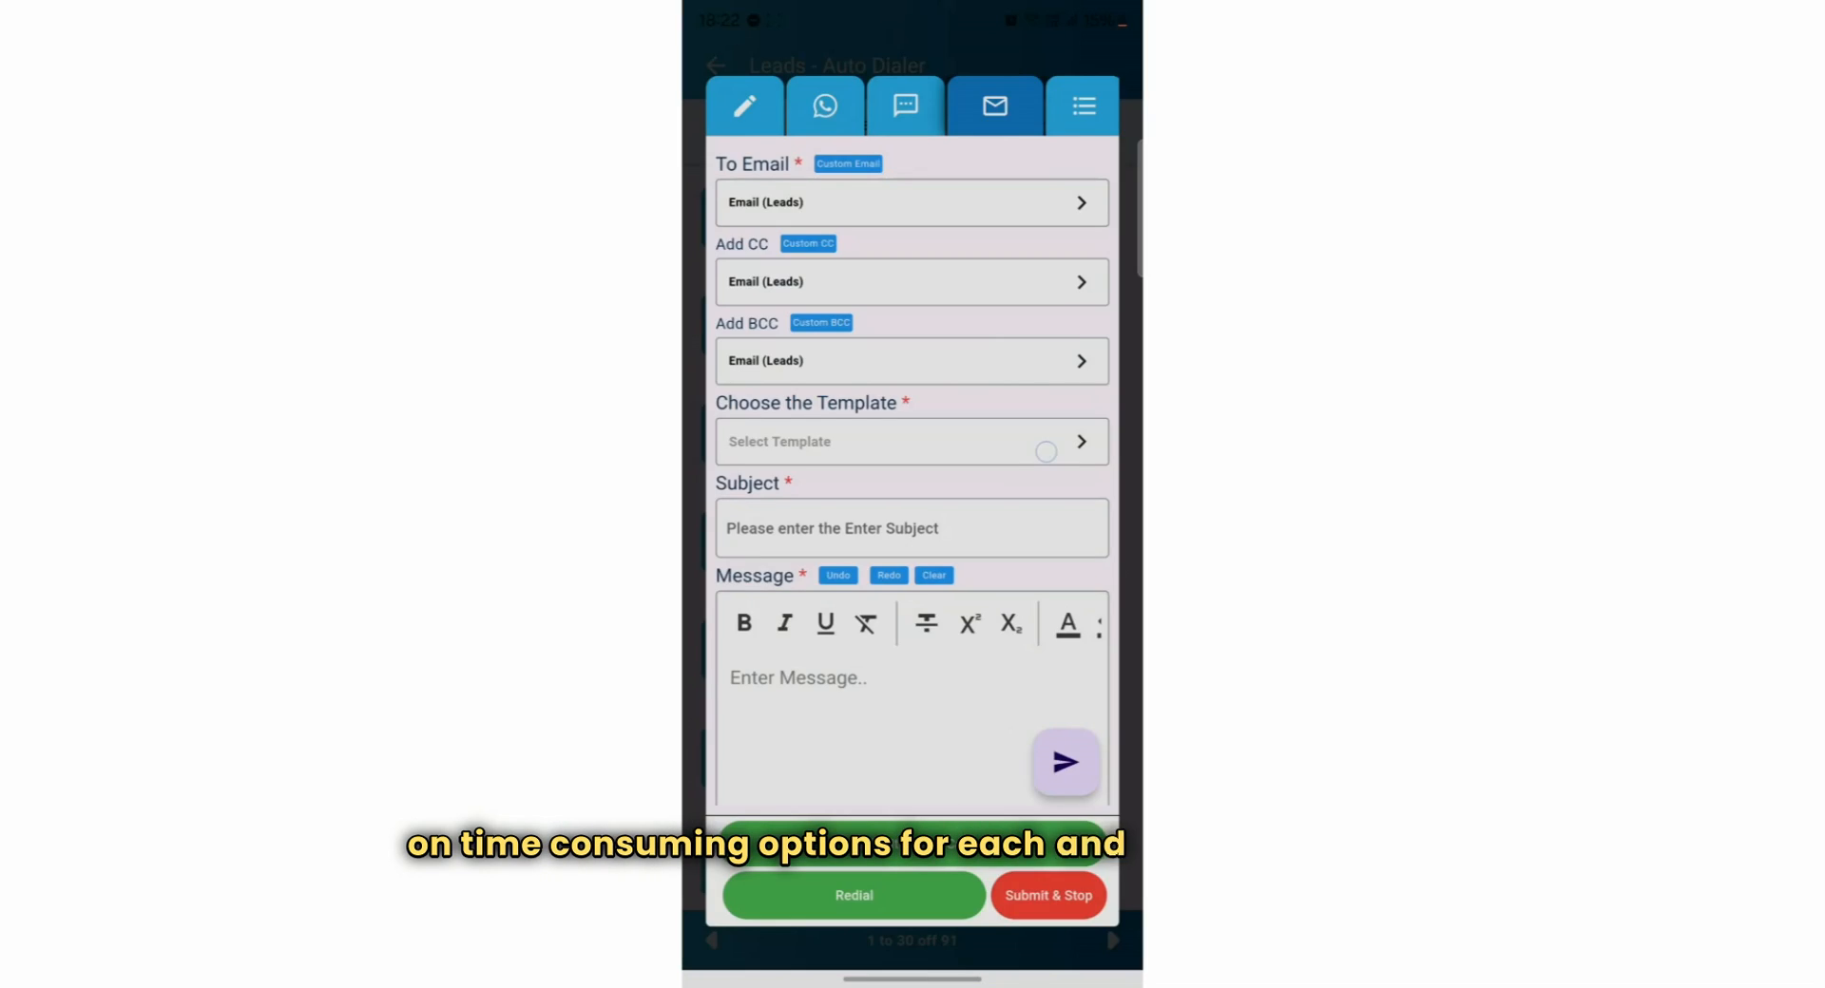
left_click(913, 466)
scroll(913, 532, "down", 5)
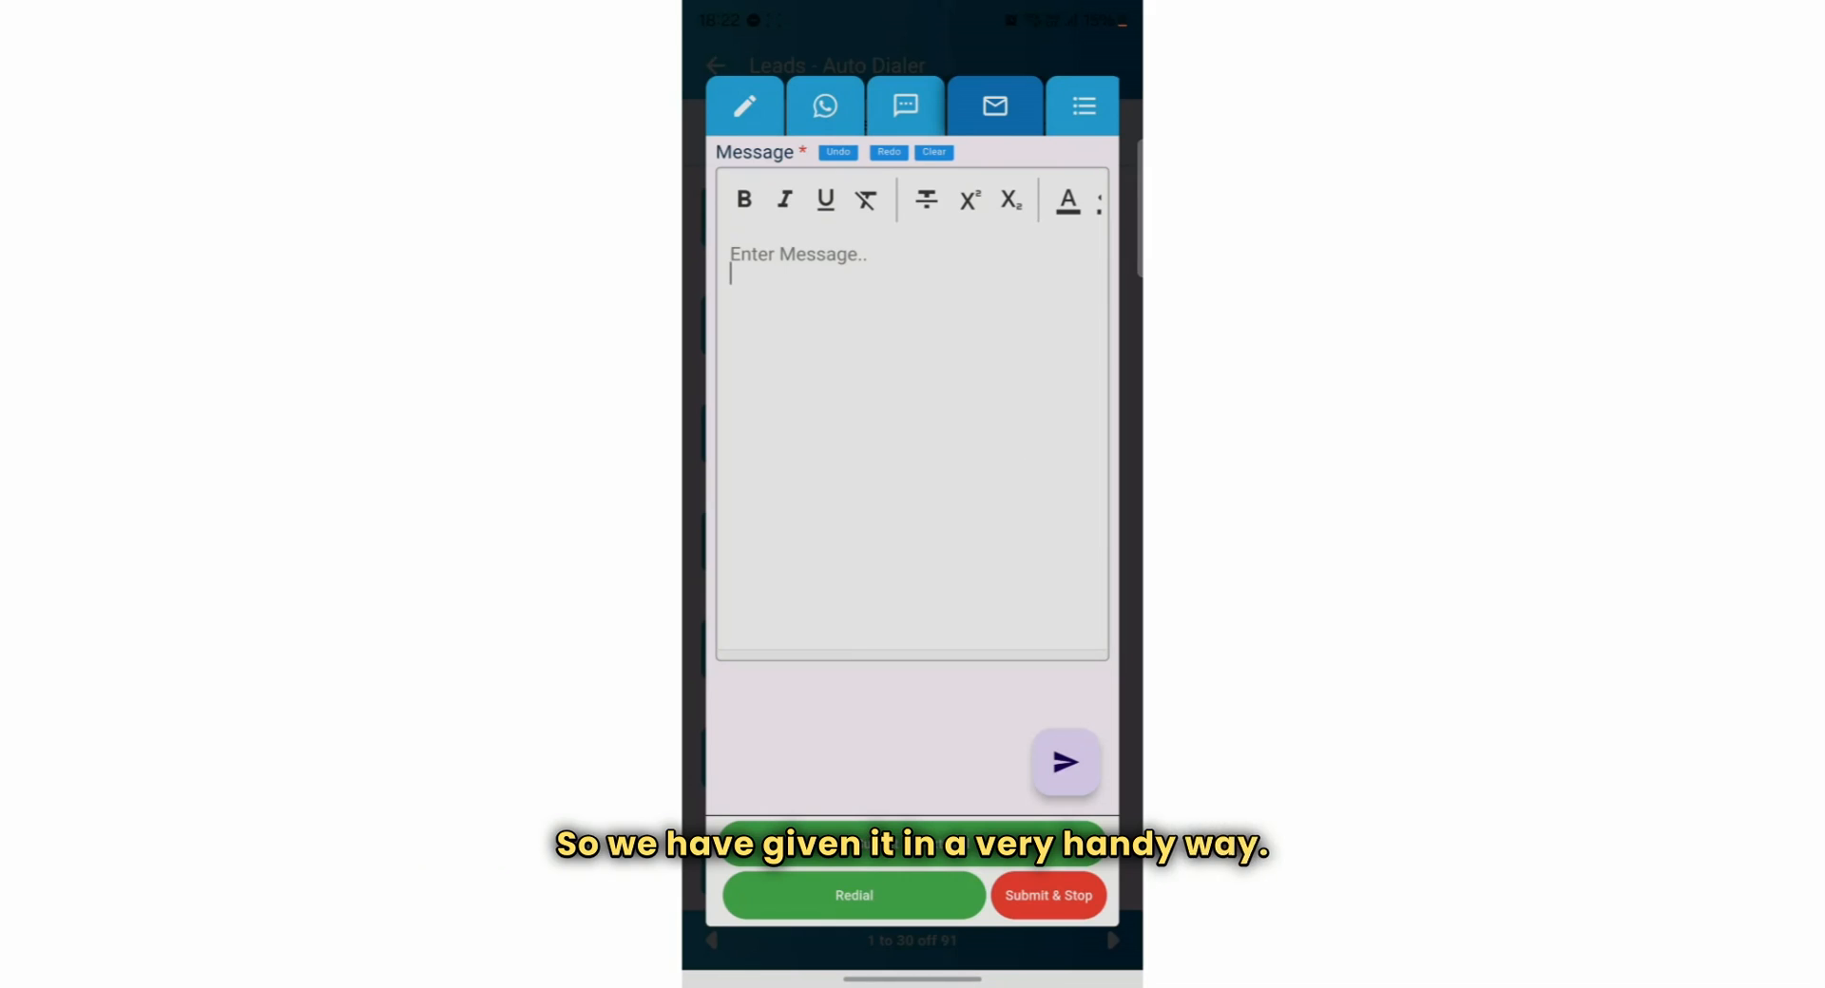
Return to the lead's update form, and open the update form for the next lead being called
left_click(744, 105)
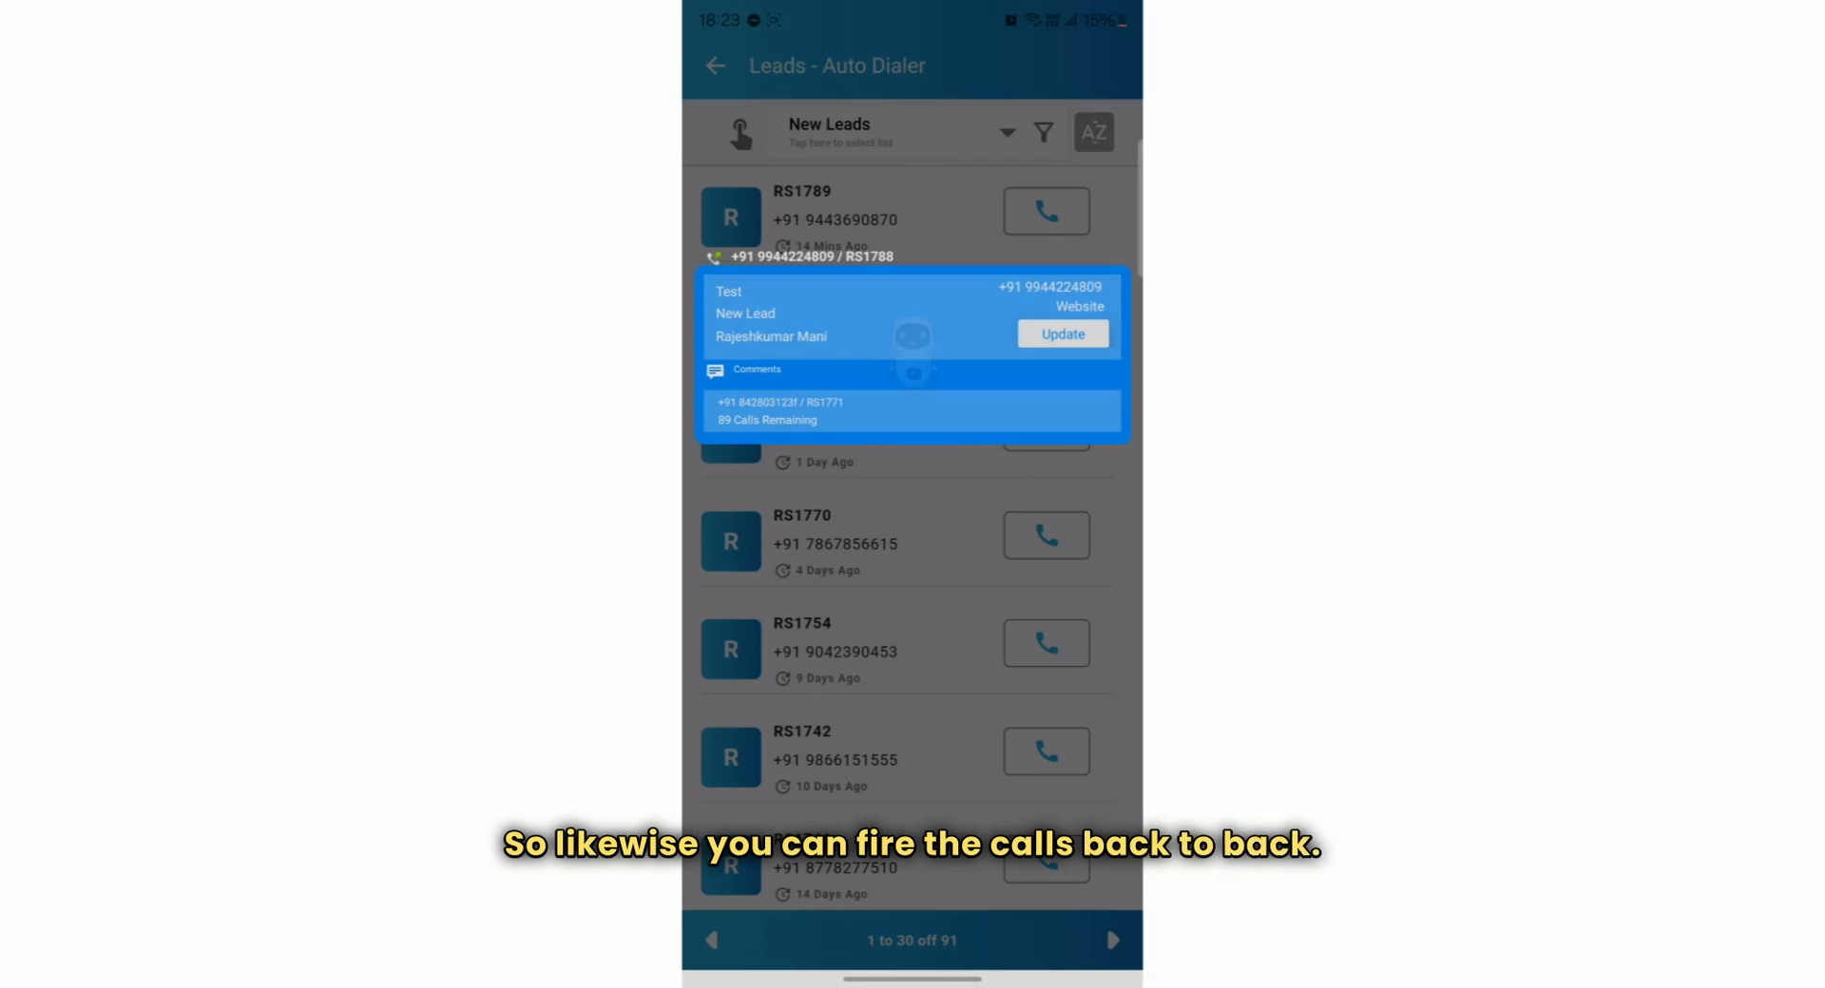
left_click(1066, 333)
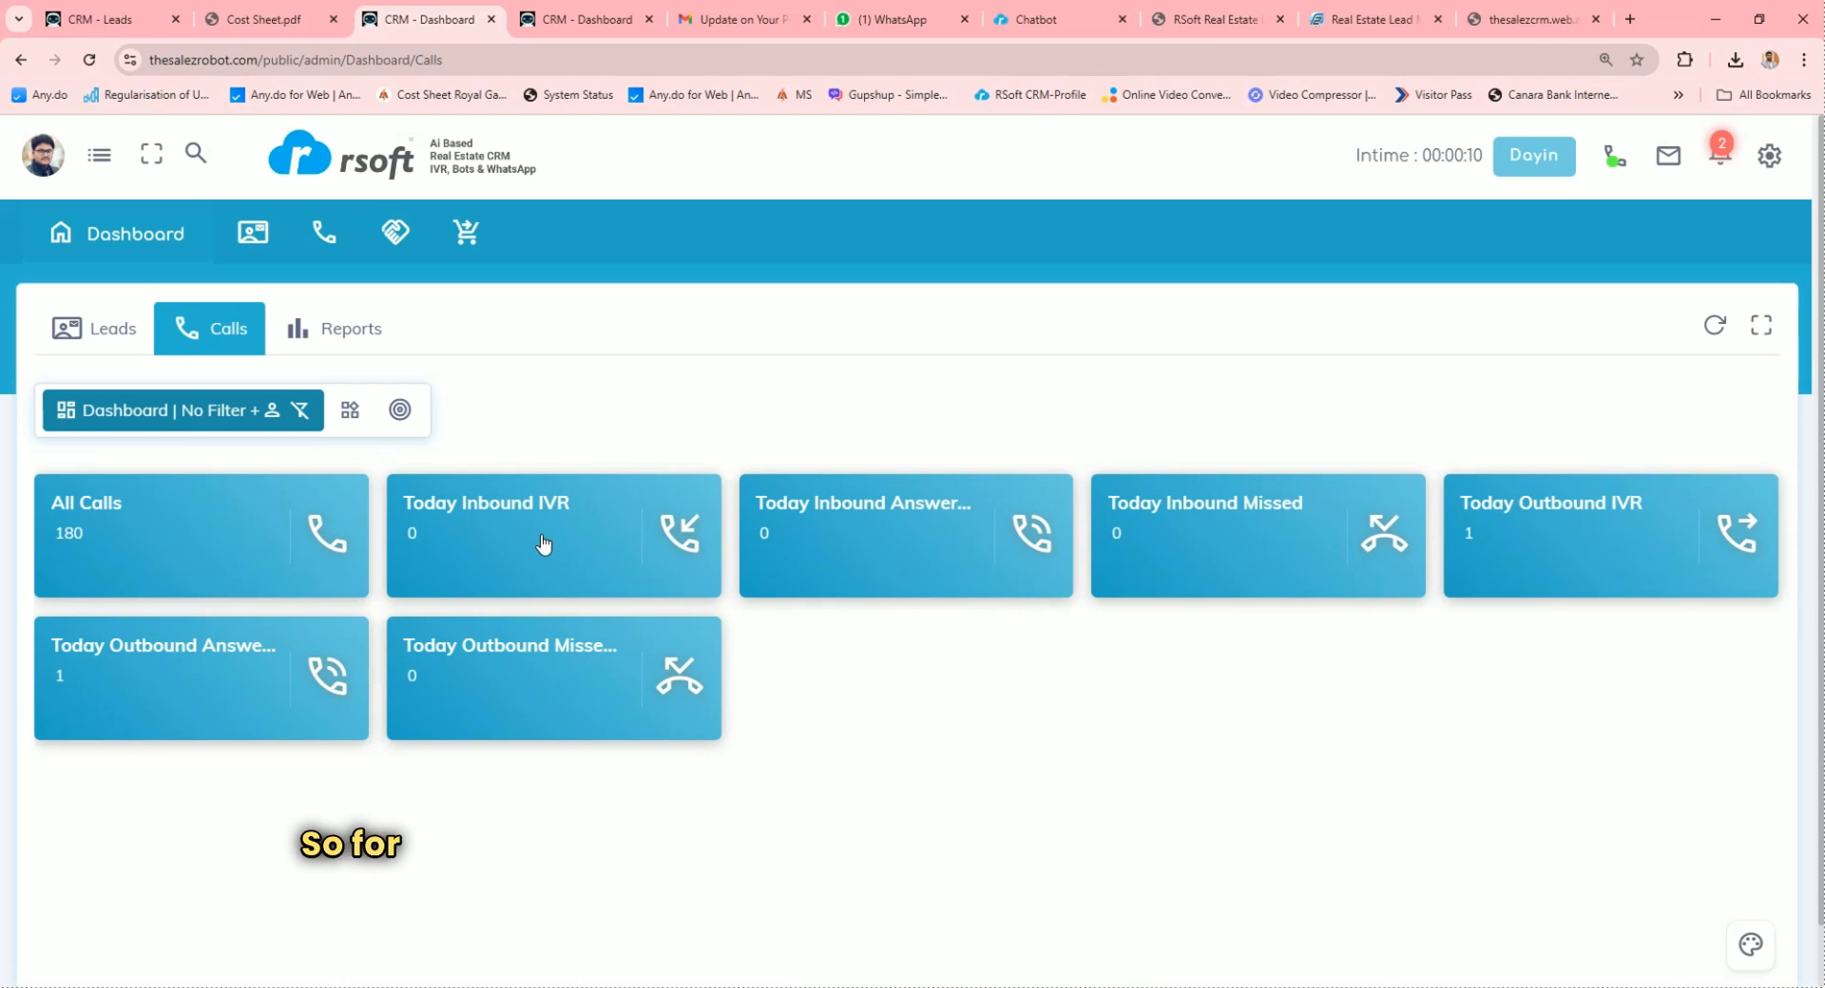
In the web CRM, open the Leads list and its available Actions
left_click(253, 232)
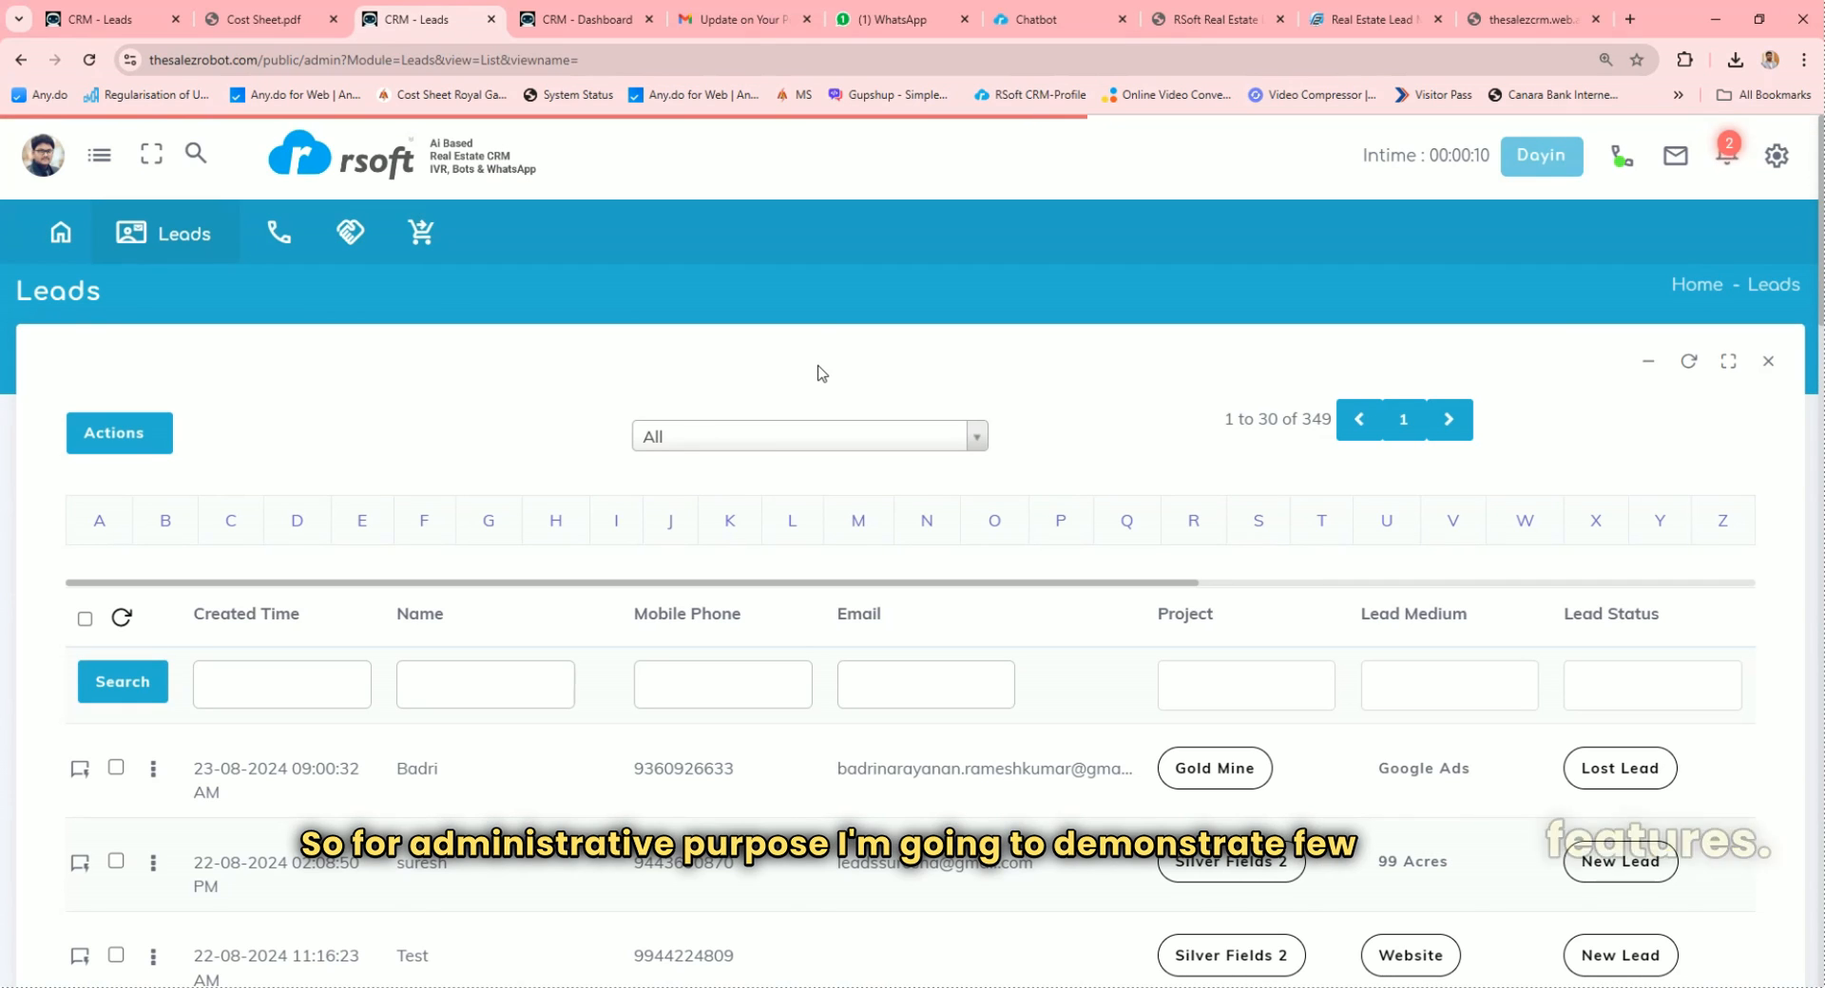
left_click(148, 445)
left_click(133, 578)
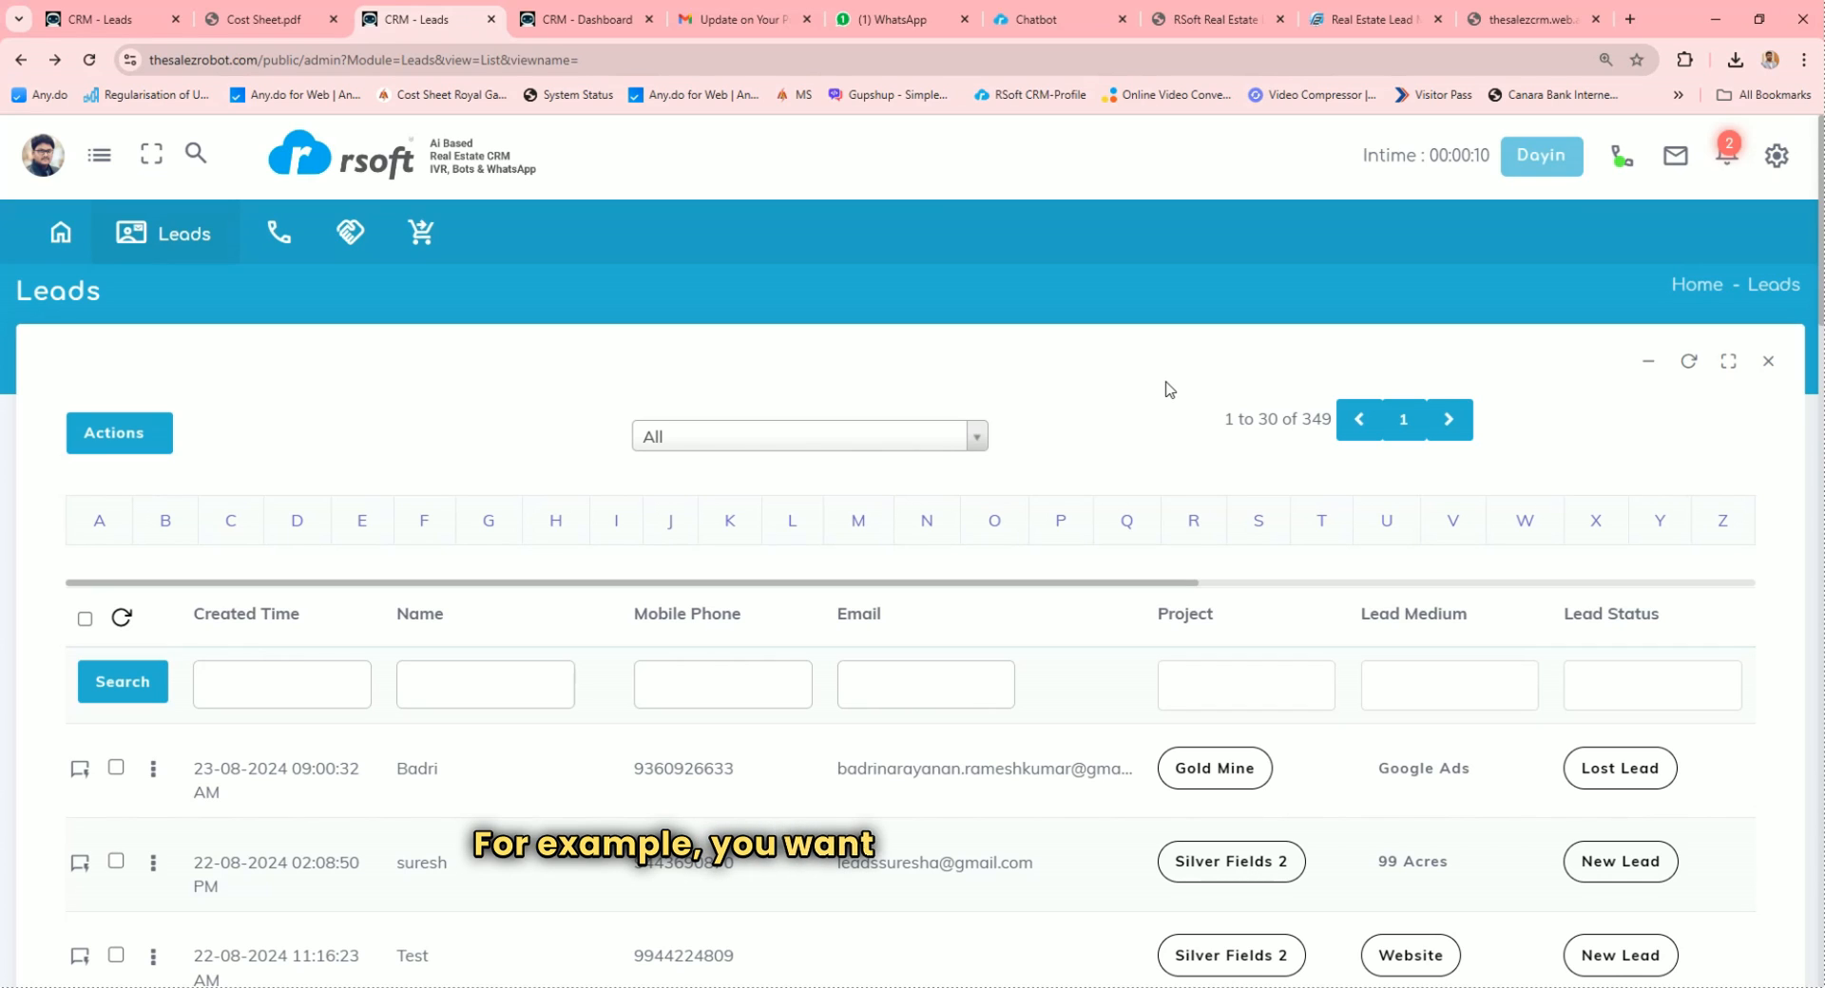
Open the detail view of the first lead in the list and look through the choices for its Assigned To field
left_click(152, 771)
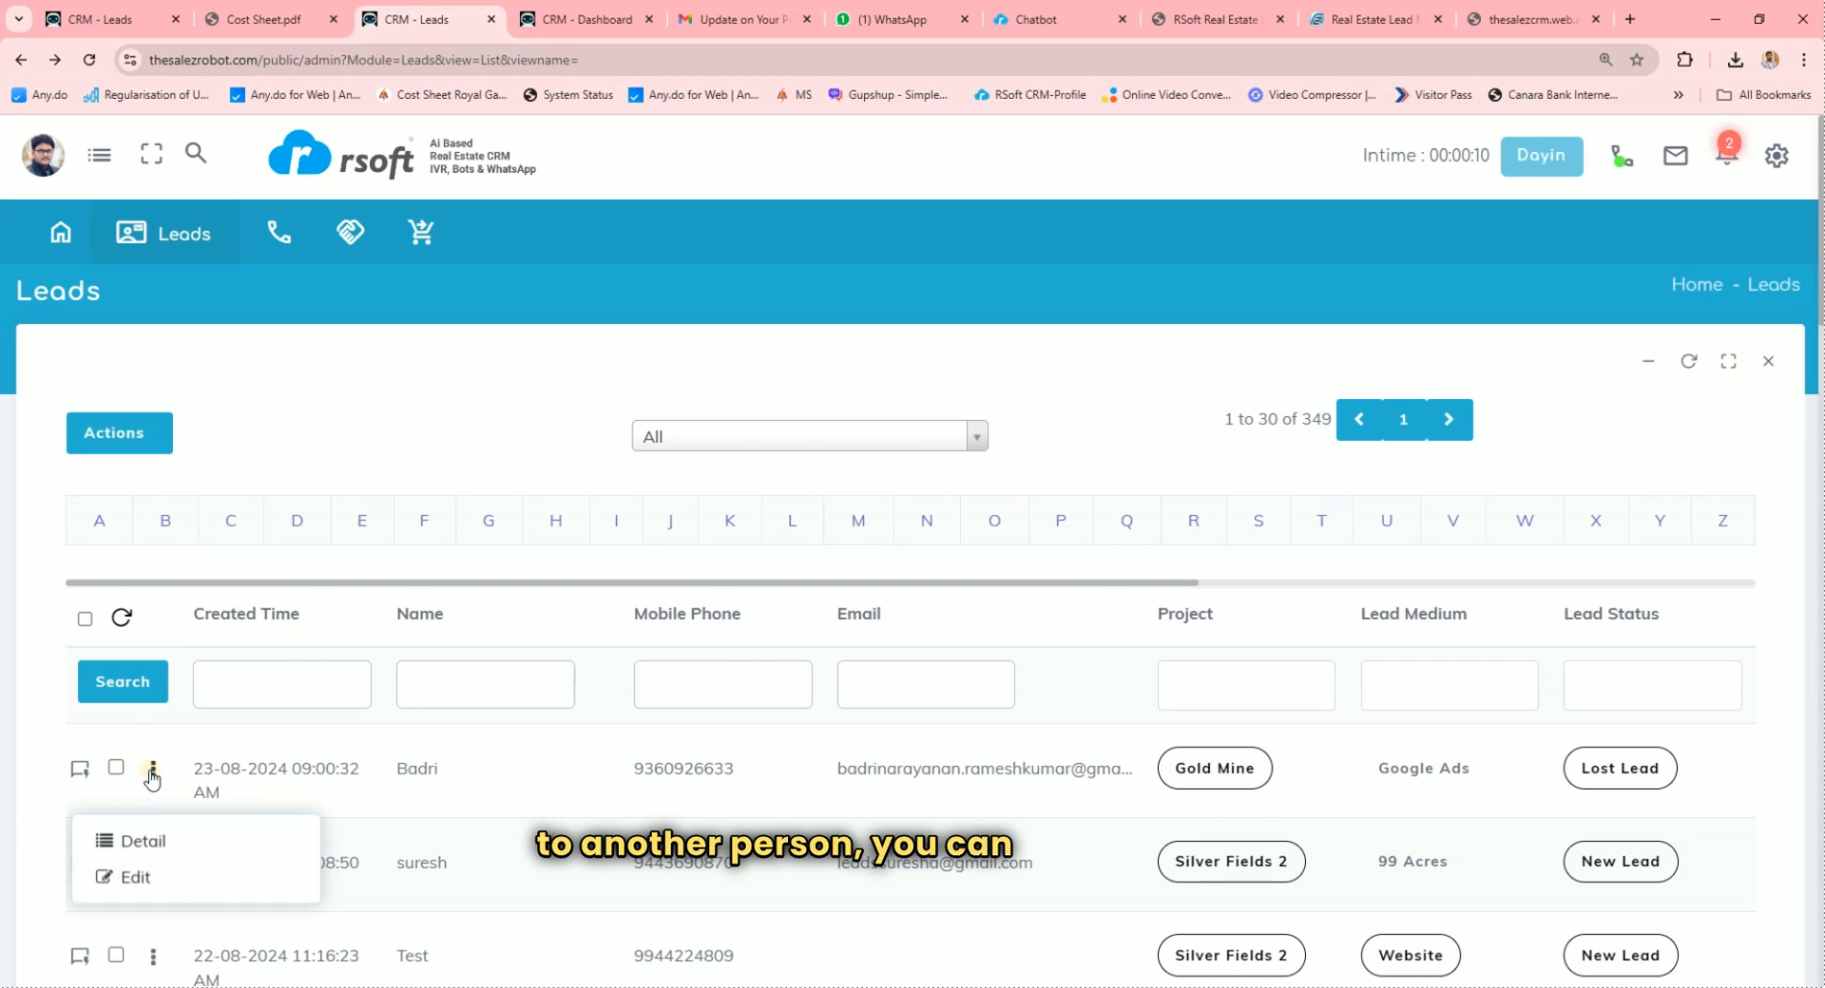
left_click(157, 854)
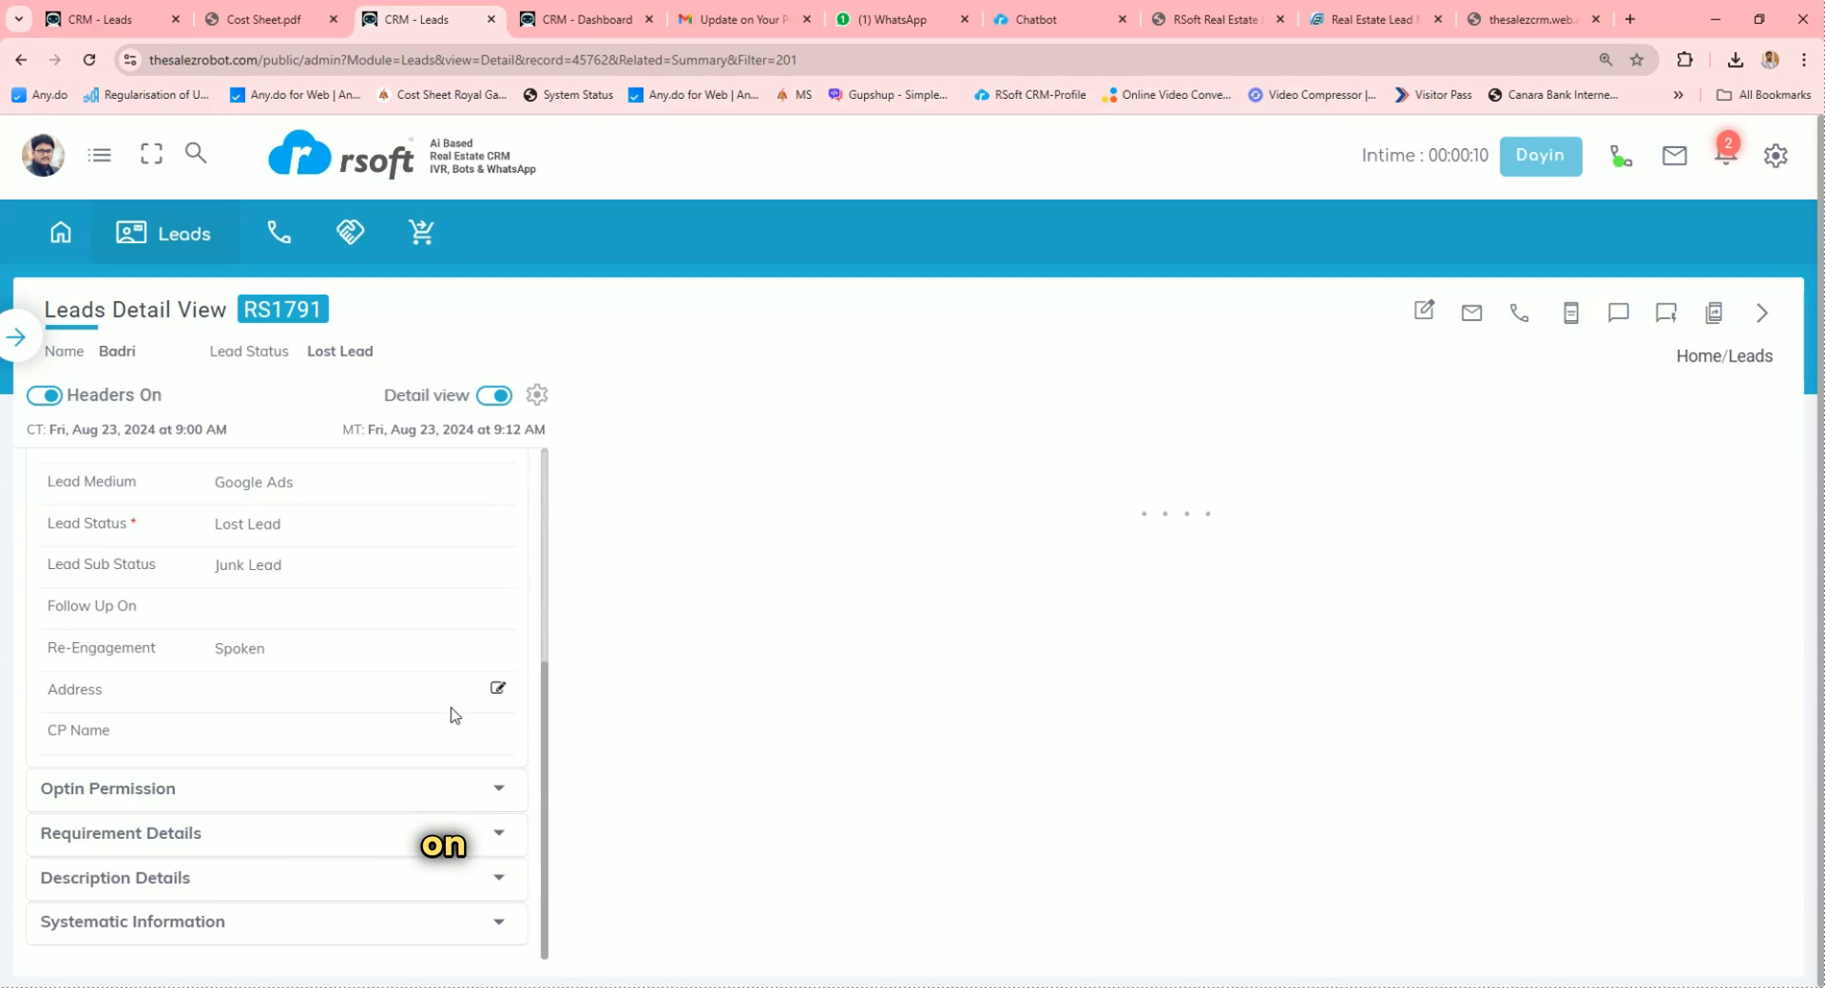
scroll(370, 747, "up", 4)
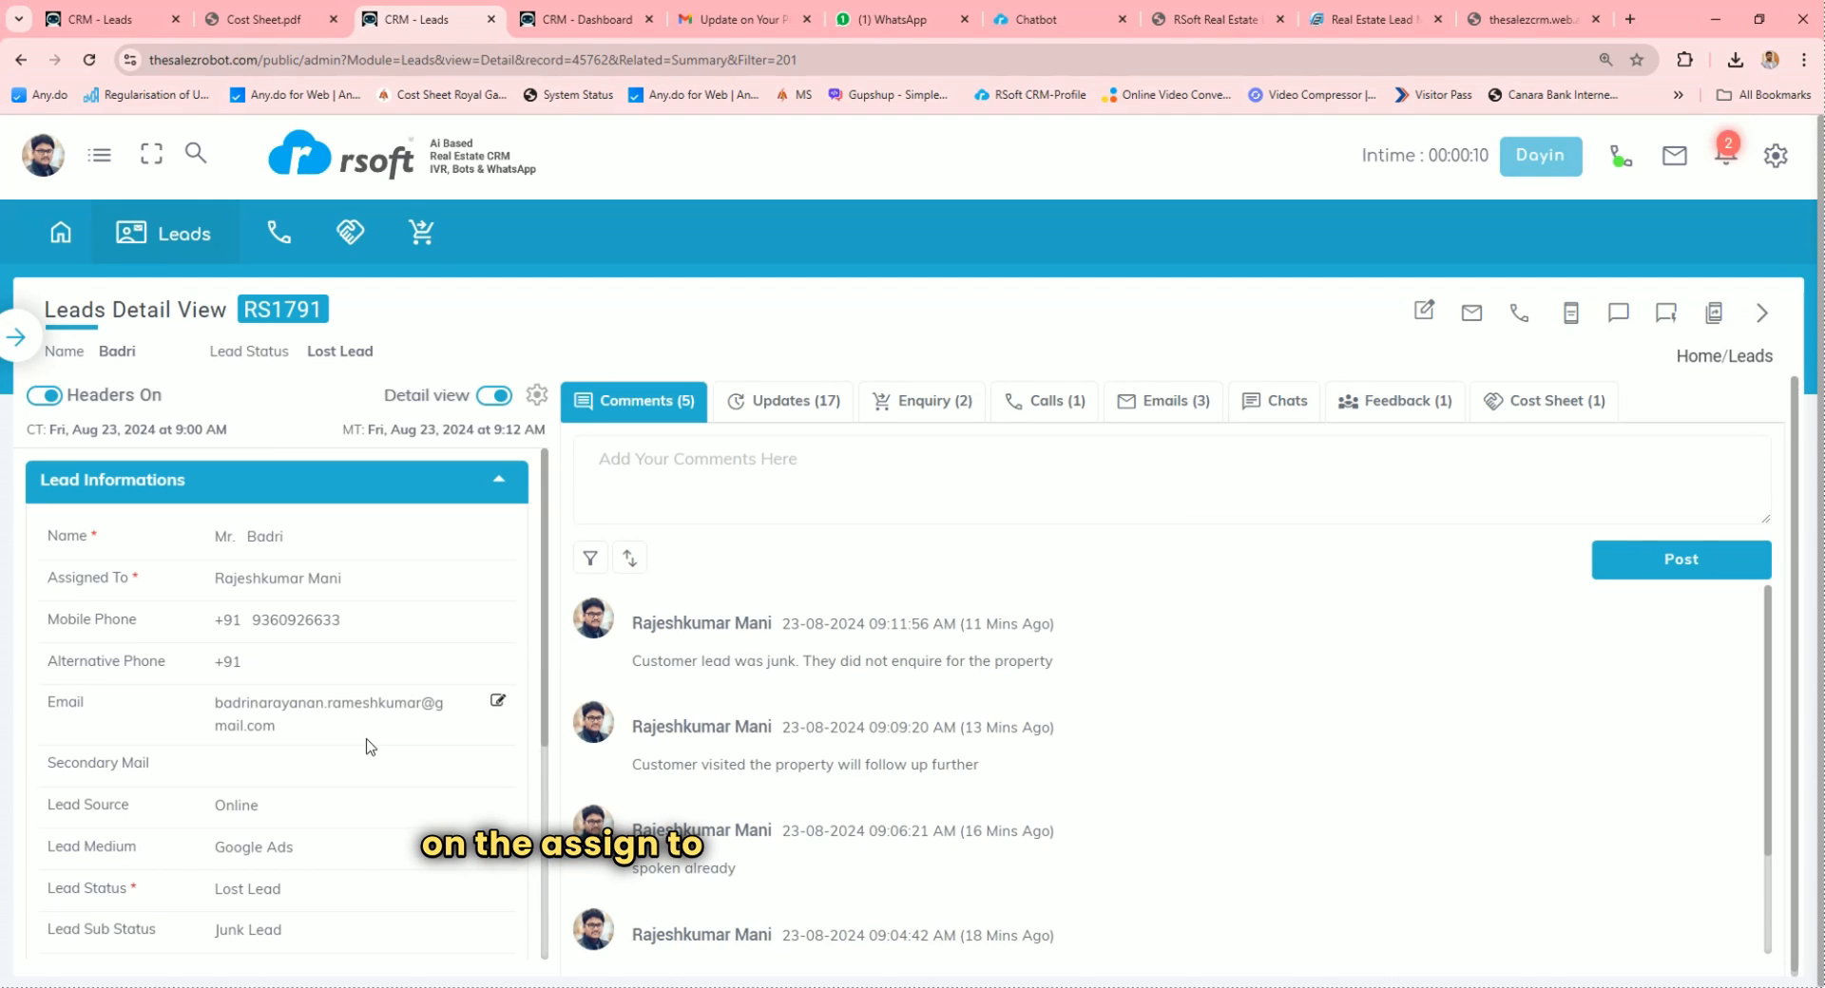
left_click(497, 578)
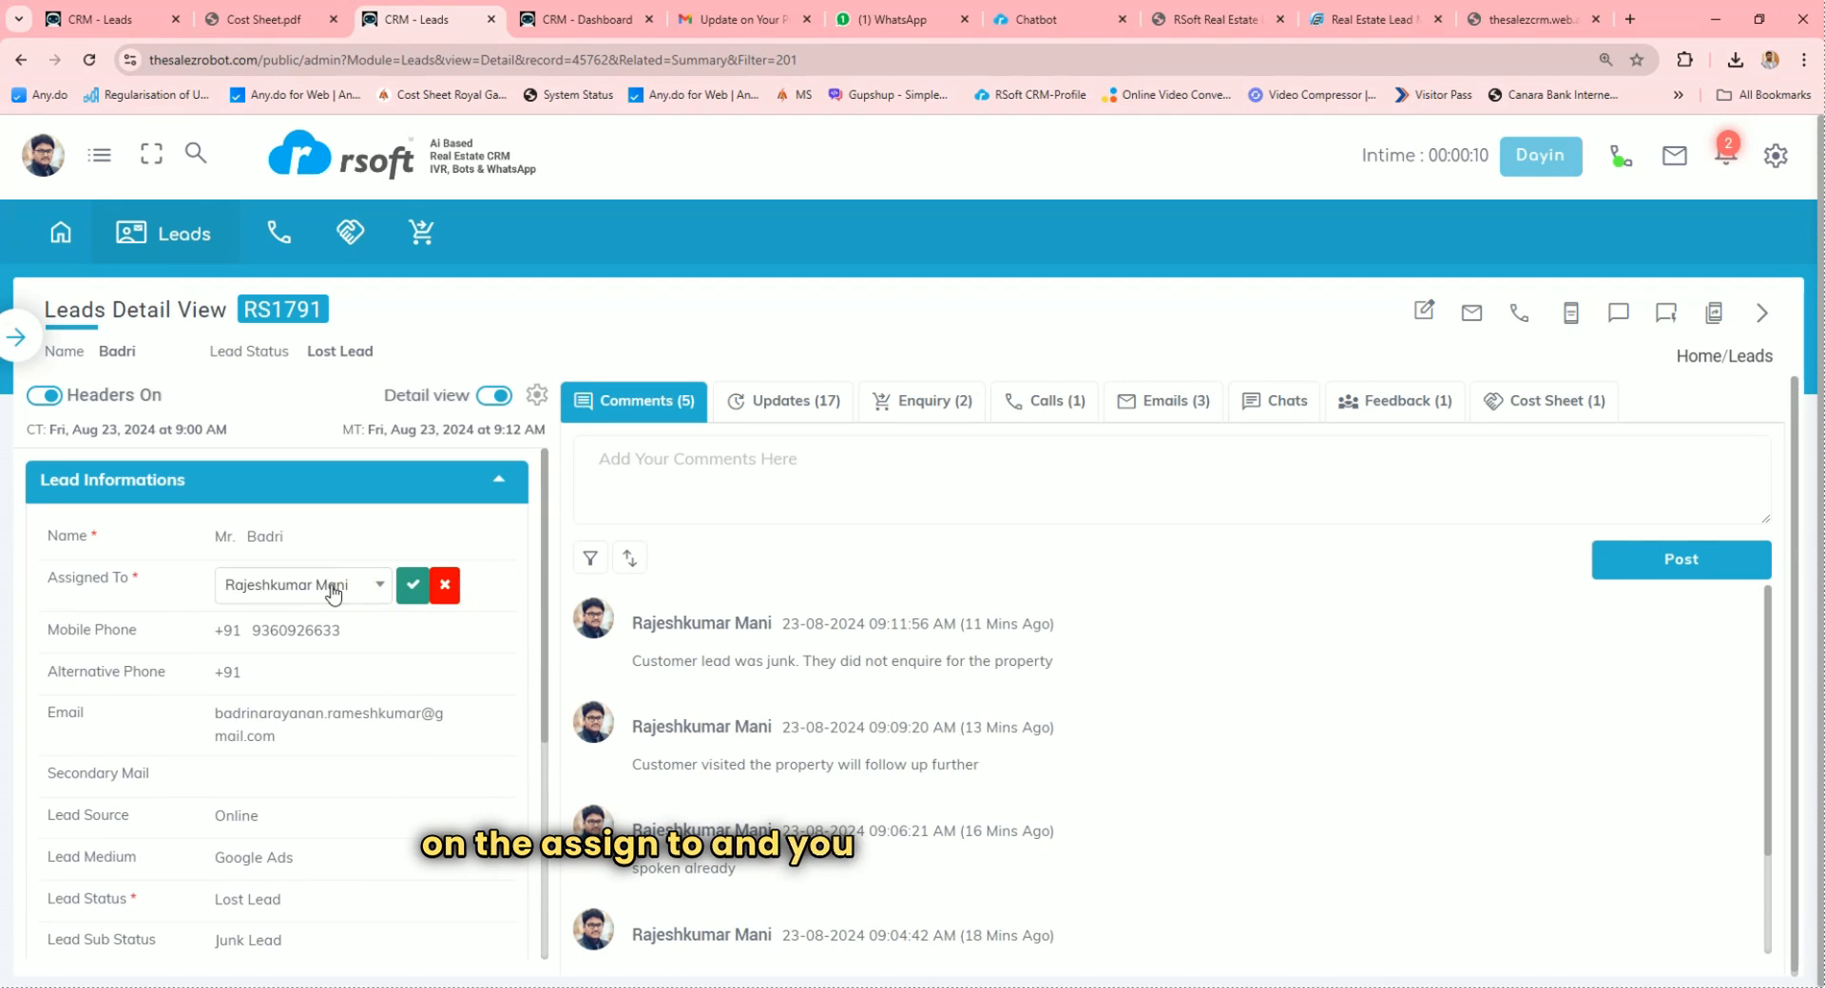
left_click(328, 585)
left_click_drag(388, 660, 386, 678)
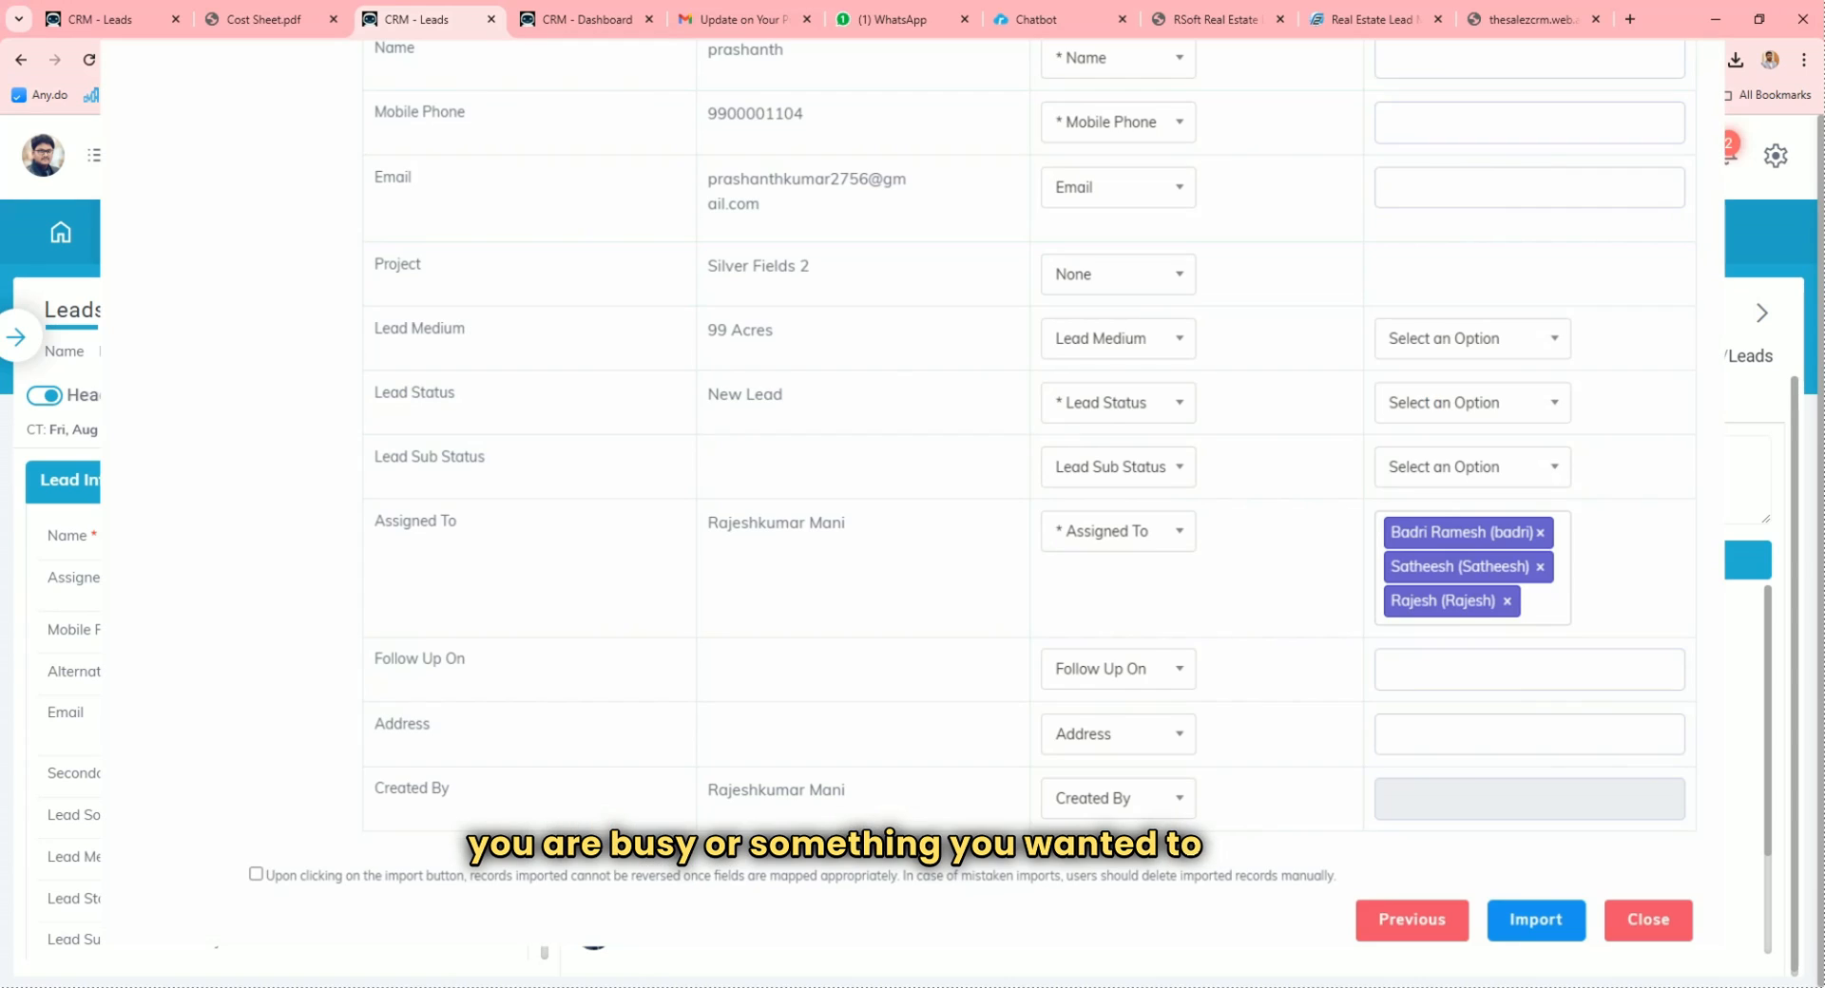
left_click(21, 59)
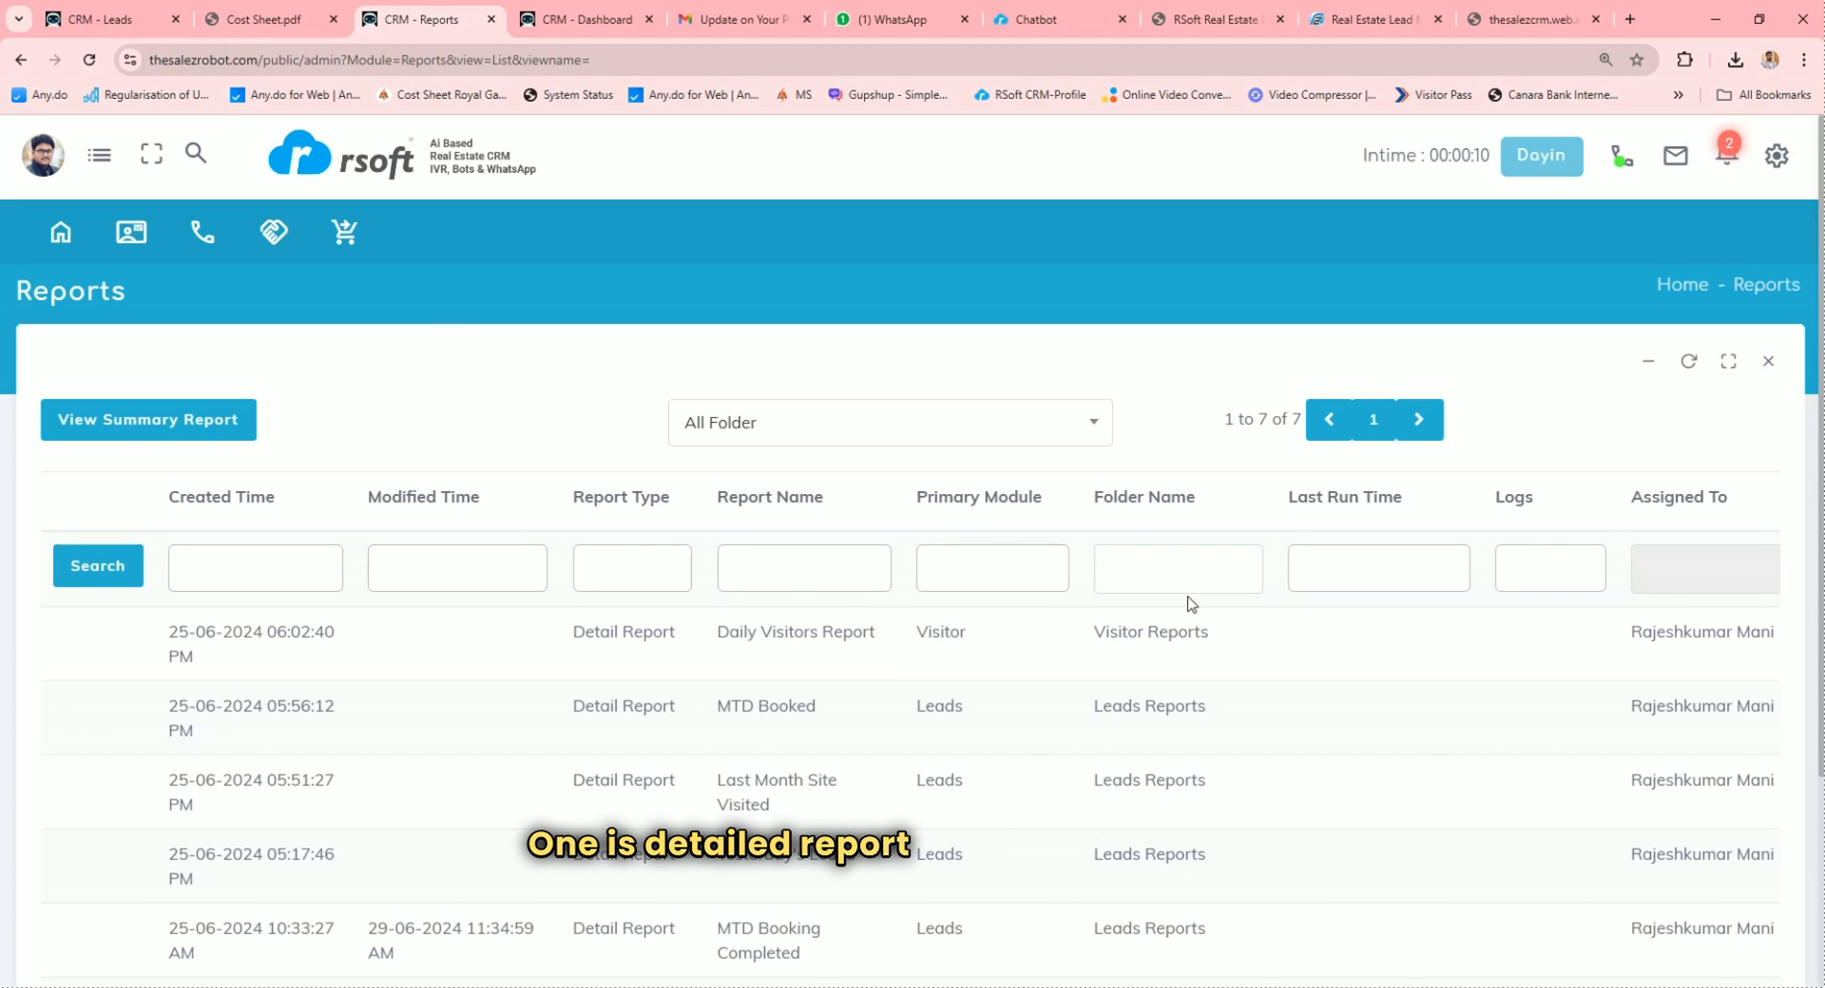
Examine the Daily Visitors Report and the MTD Booked detailed report, returning to the Reports list after each
scroll(1191, 604, "down", 3)
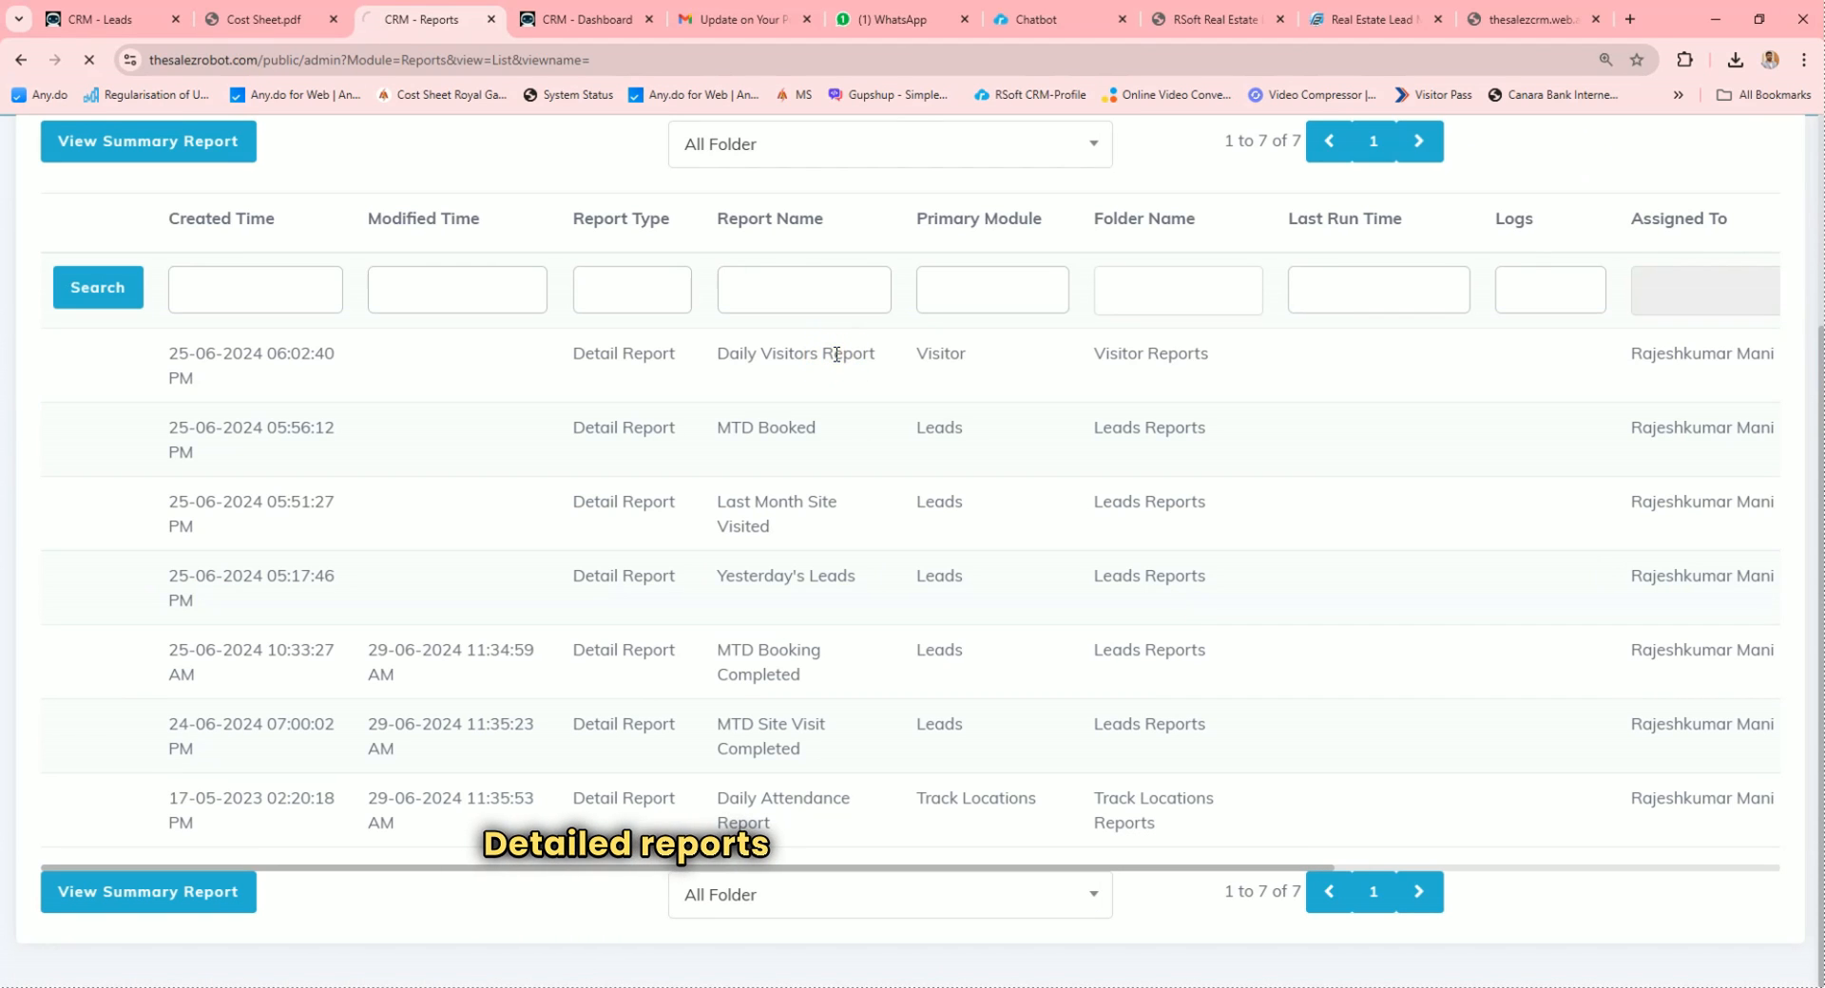
scroll(1148, 589, "down", 5)
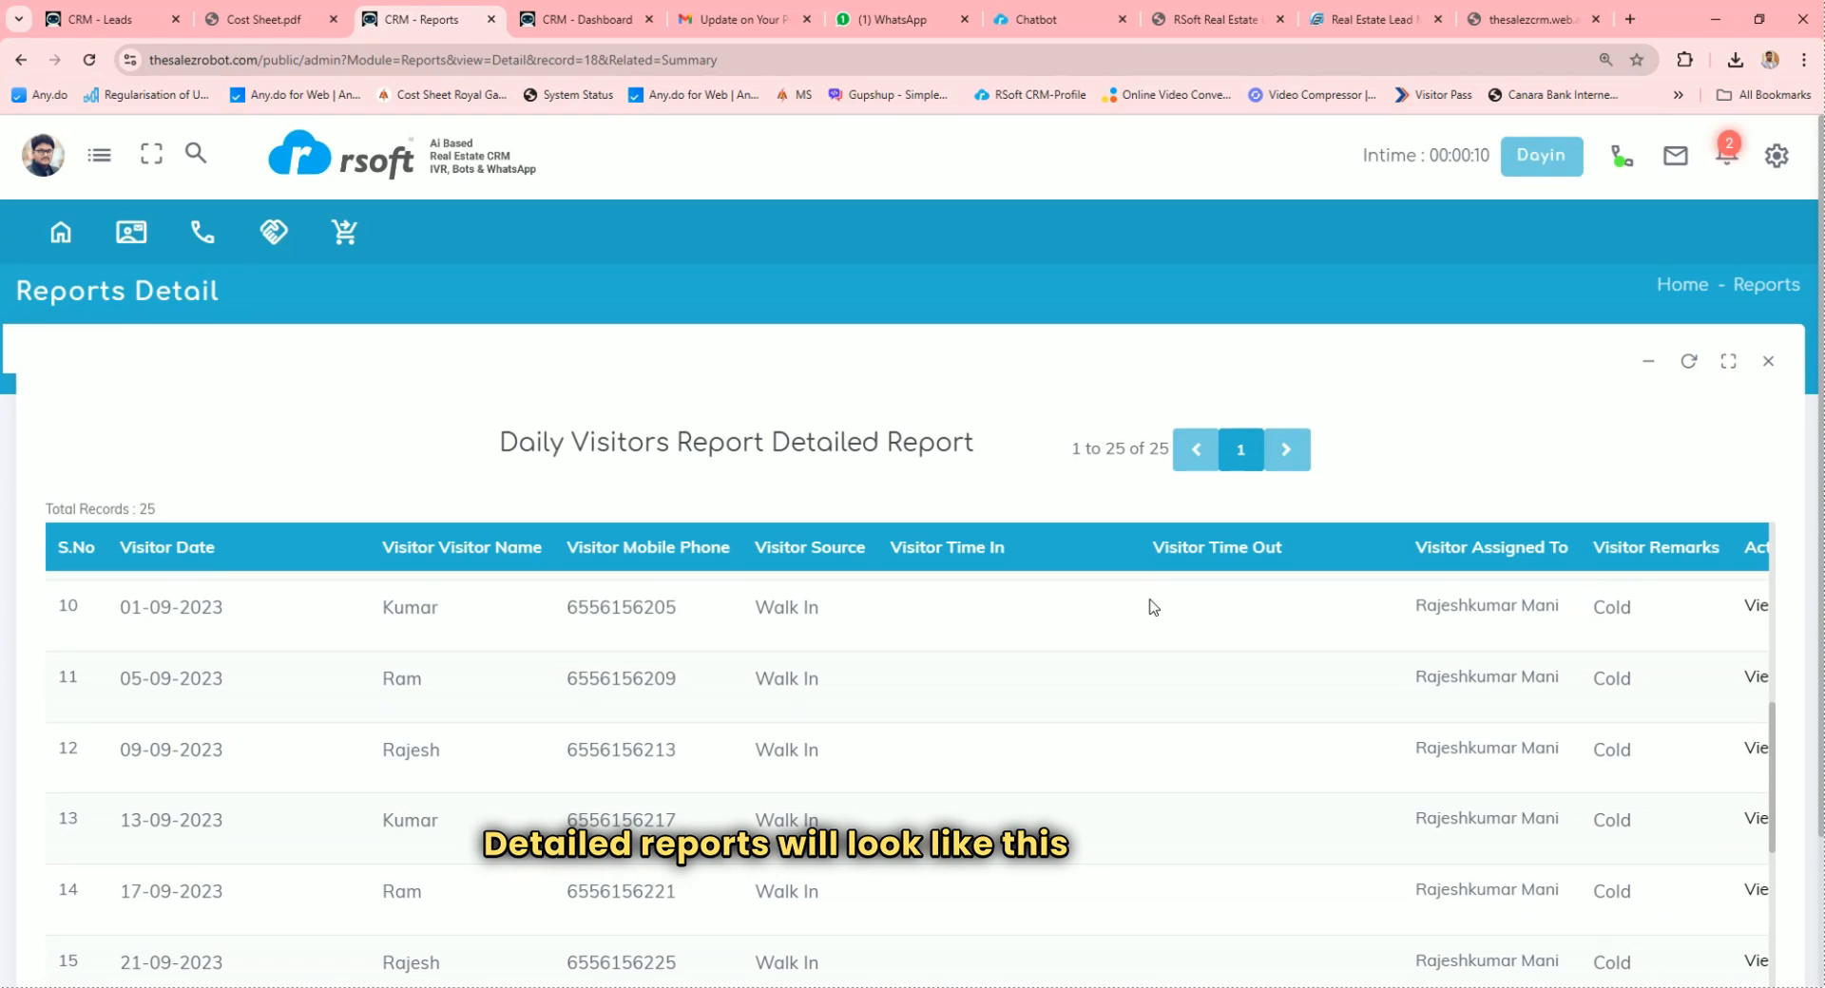
key("ctrl+minus")
scroll(1155, 606, "up", 5)
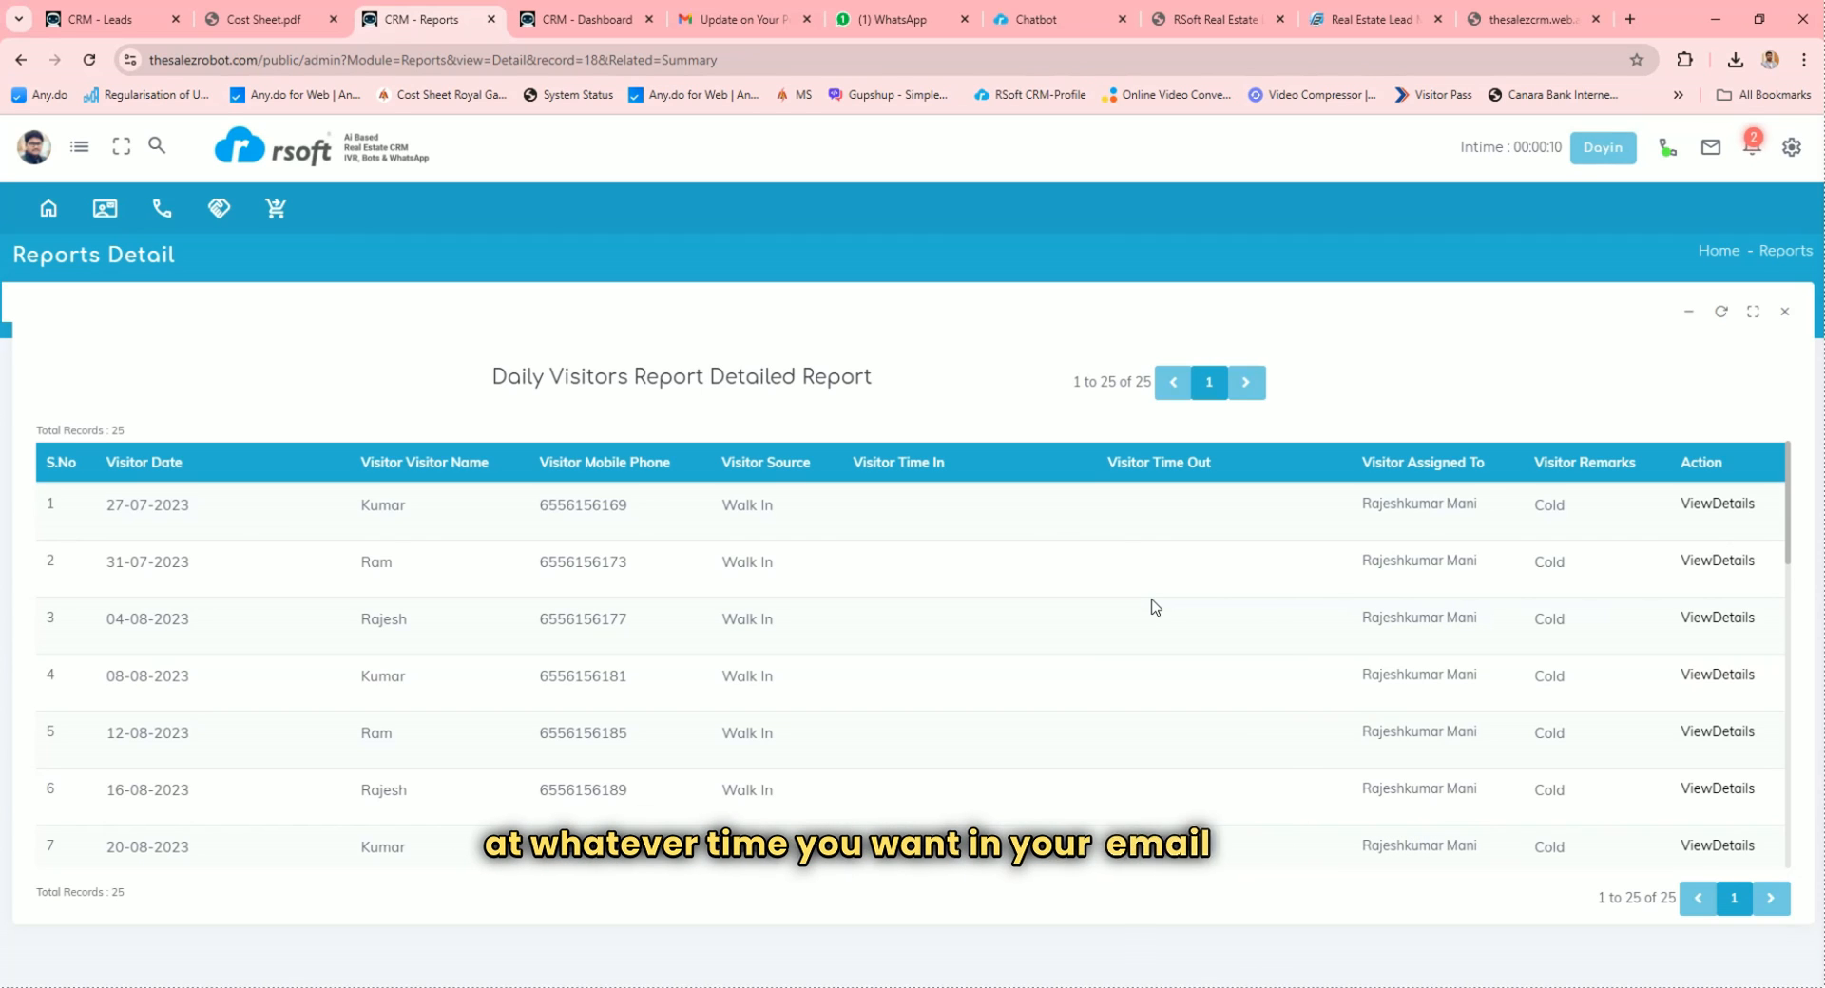
key("alt+Left")
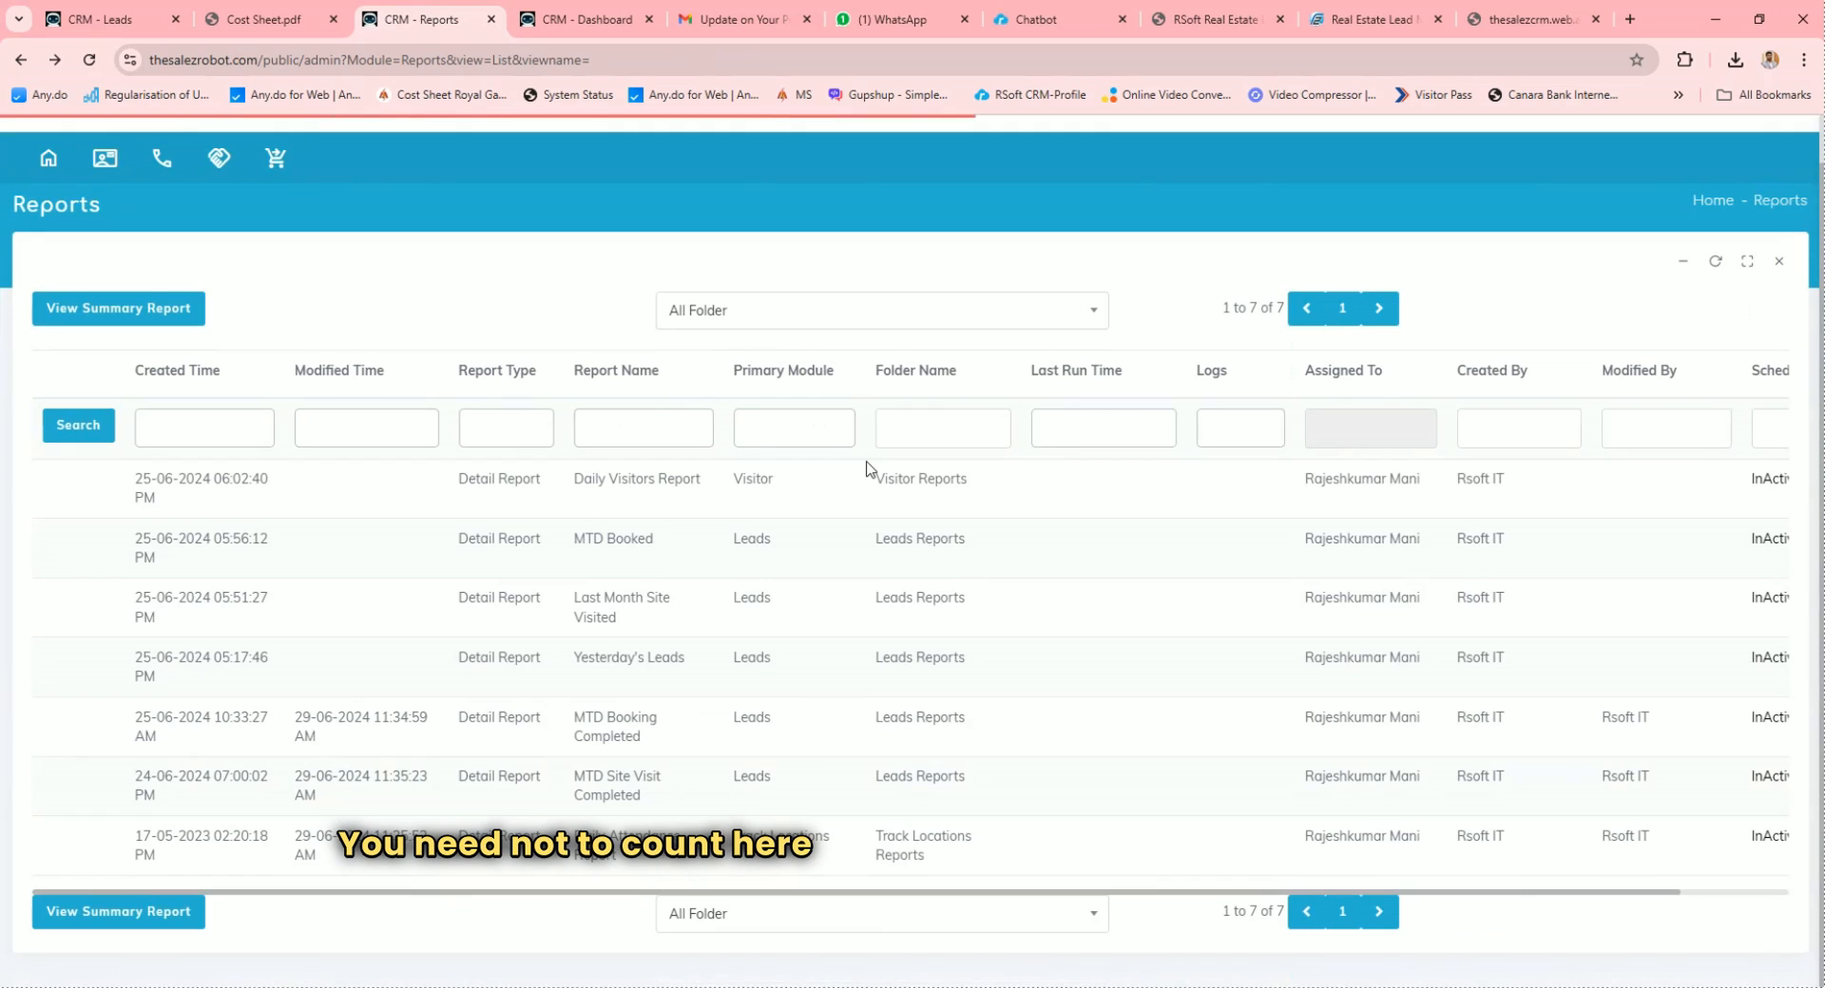
left_click(623, 539)
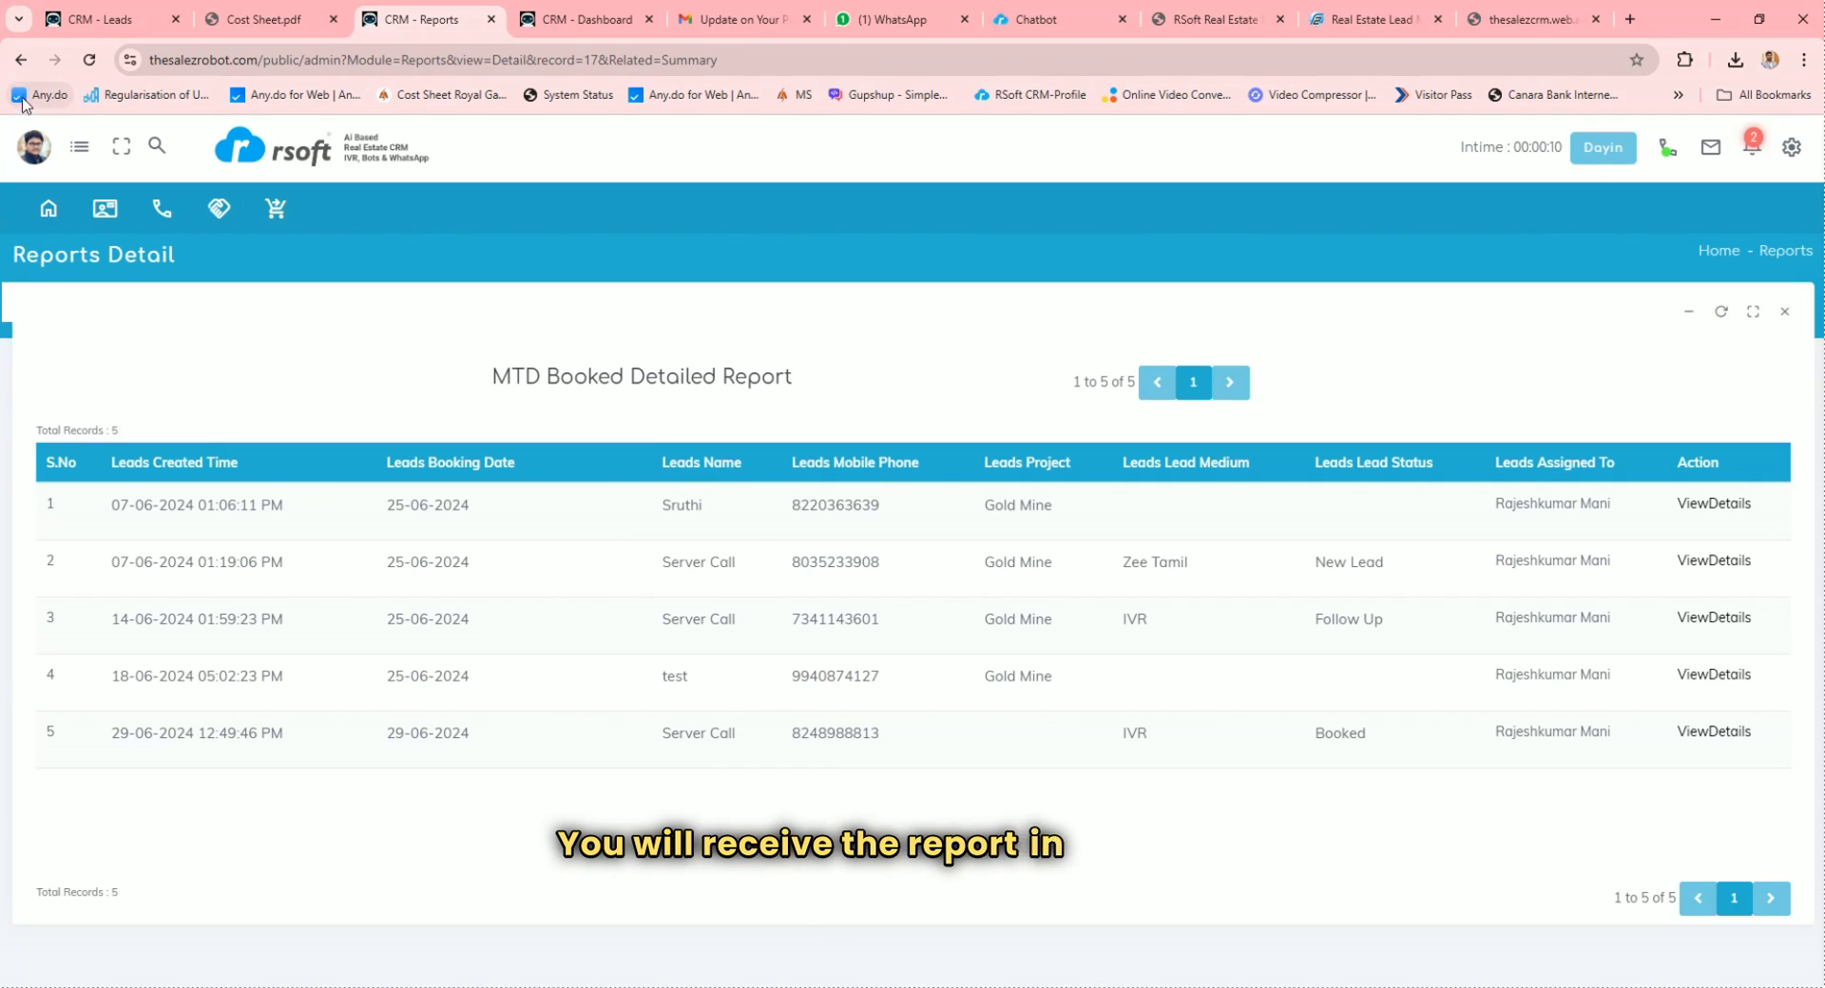
left_click(25, 67)
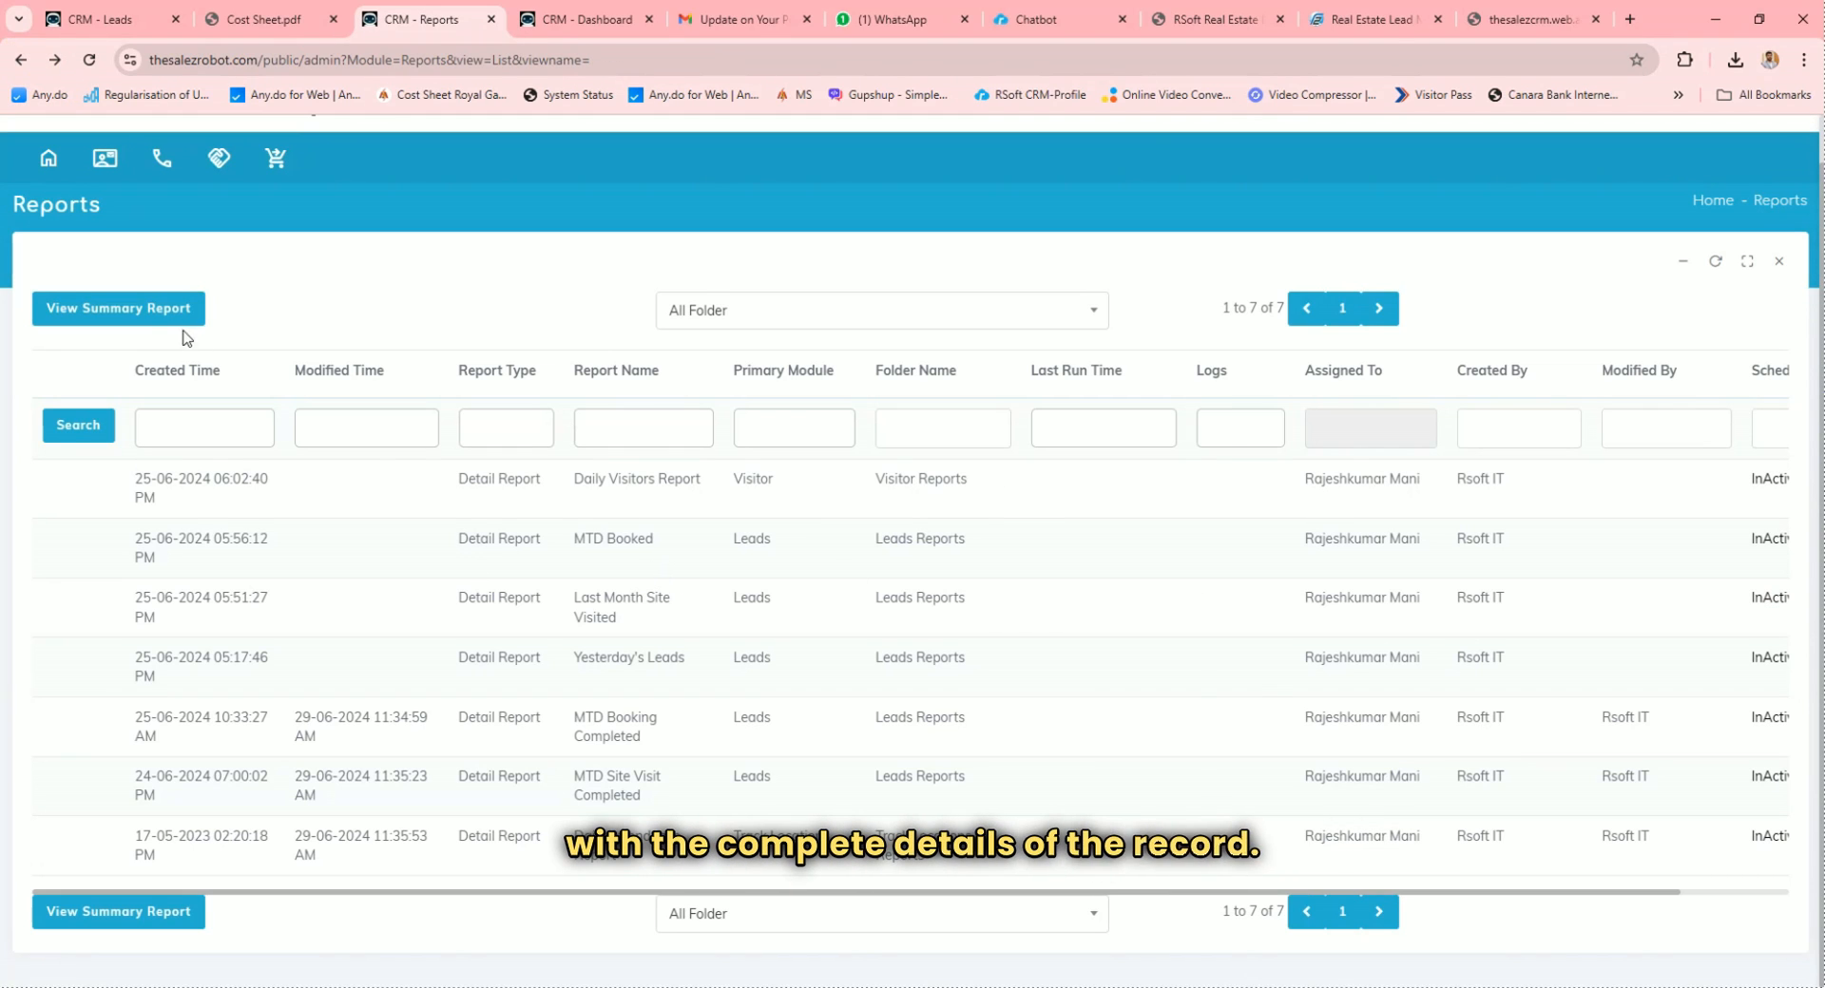
Switch to the summary reports, look through the list and examine Quarterly Lost Leads (Medium/ Lead Sub Status)
left_click(119, 308)
scroll(1023, 665, "down", 10)
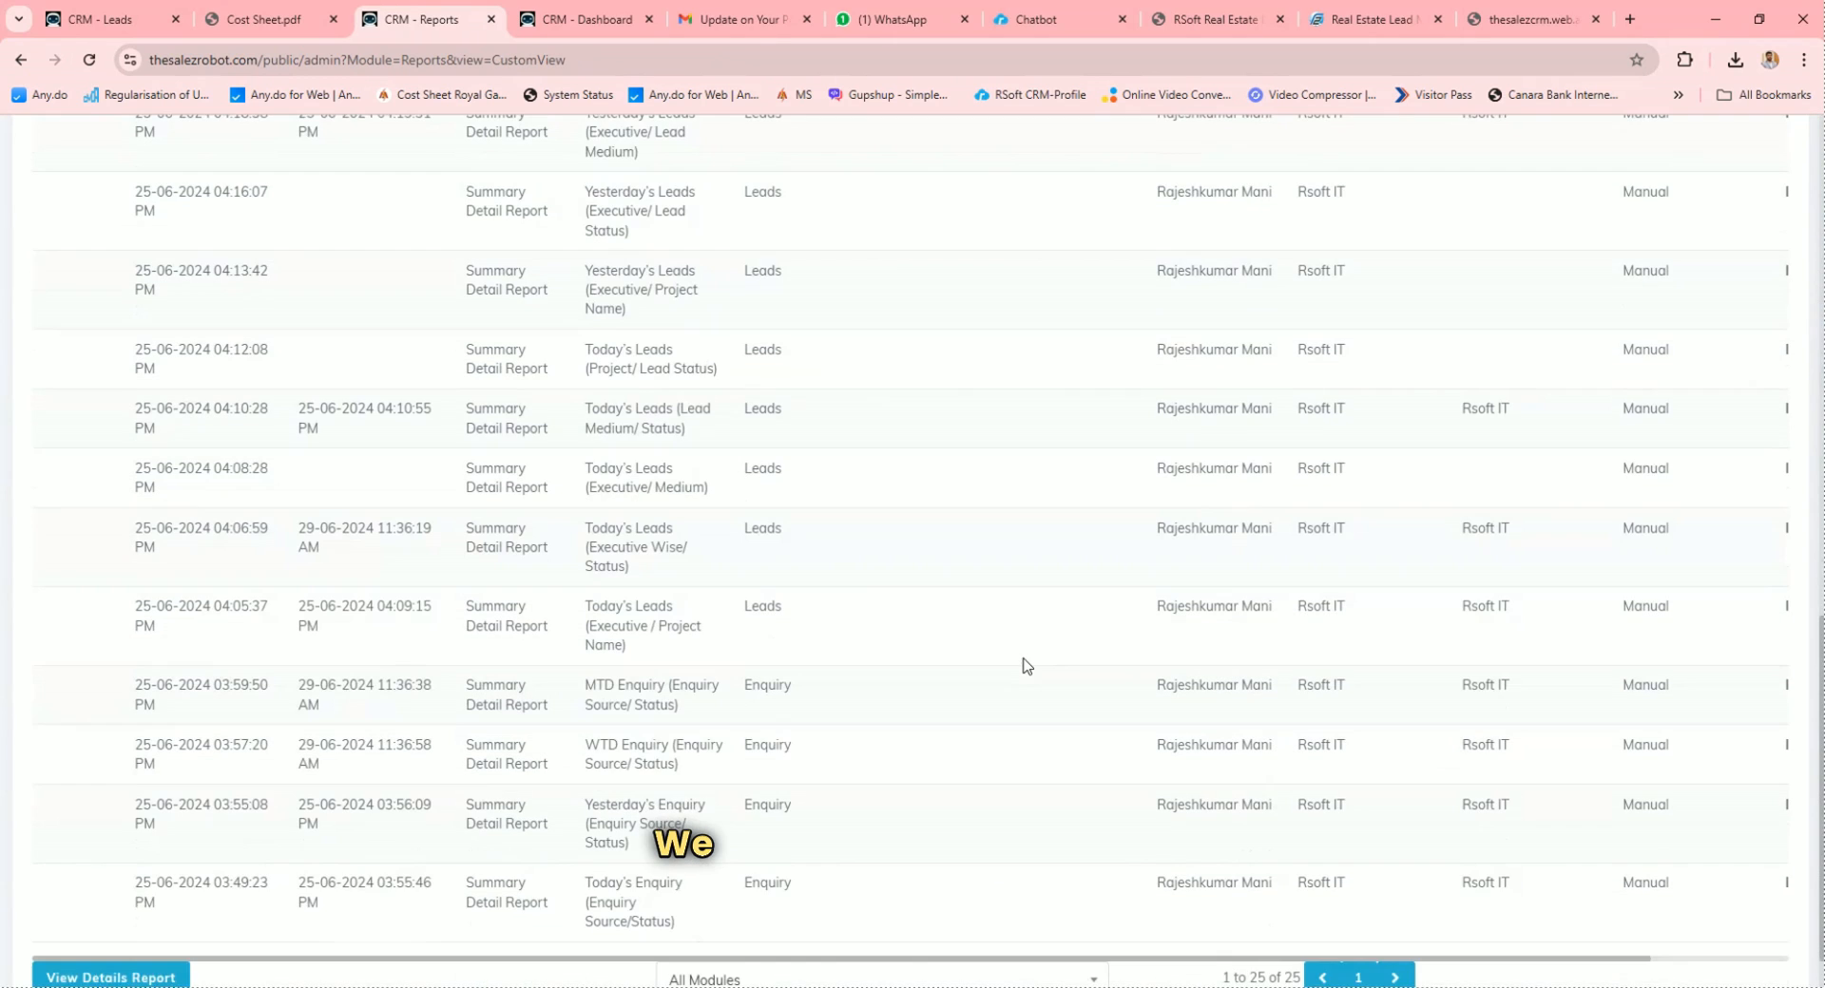
scroll(1023, 664, "down", 5)
scroll(1022, 664, "up", 15)
left_click(673, 468)
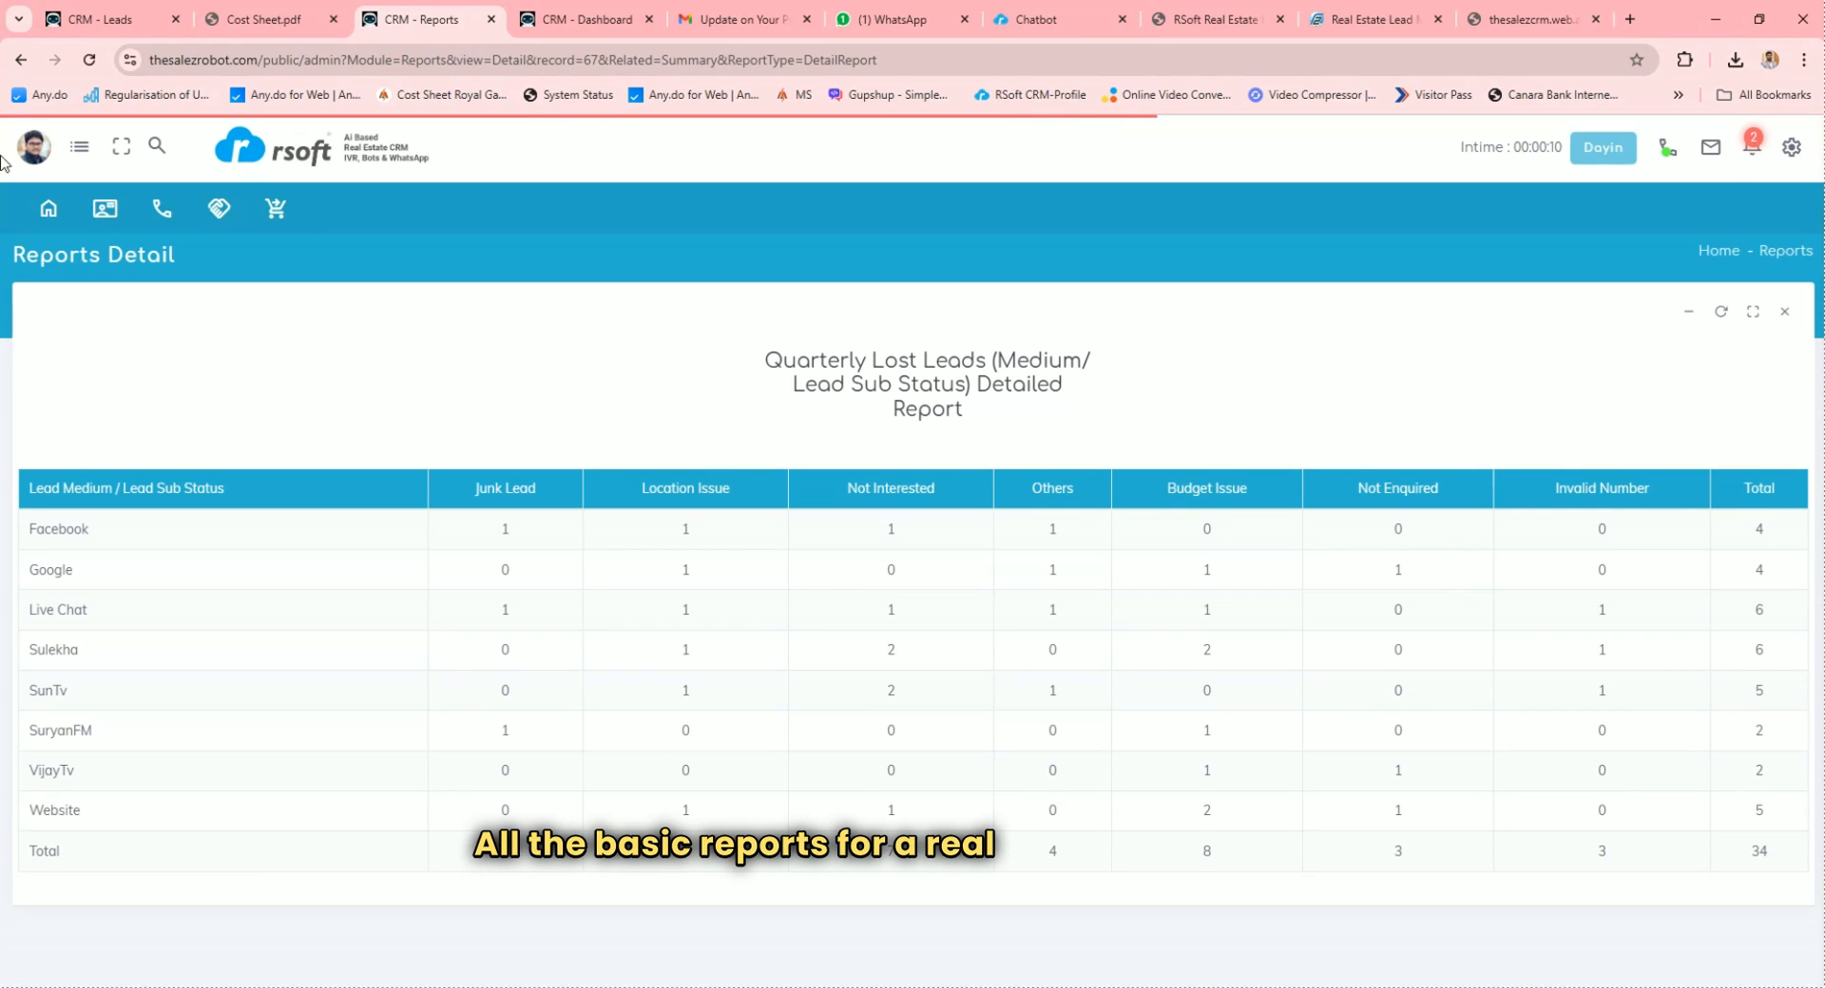
left_click(20, 59)
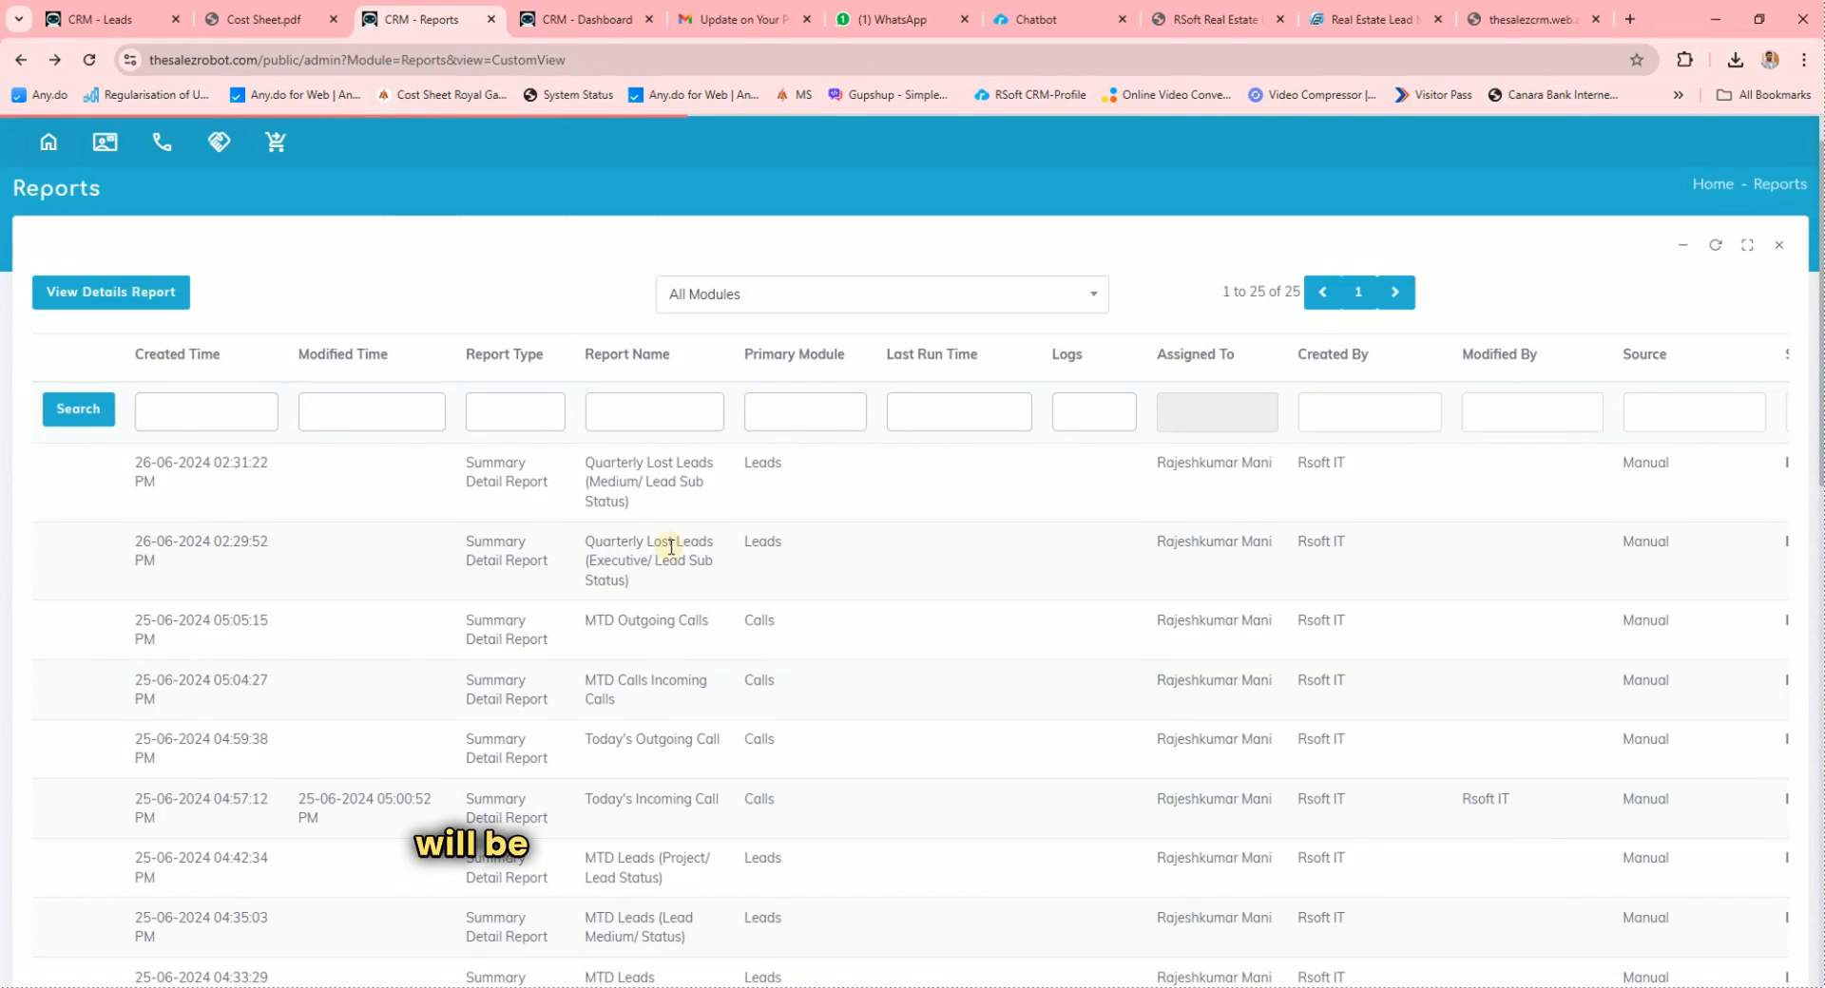
Examine the Quarterly Lost Leads (Executive/ Lead Sub Status) and MTD Outgoing Calls summary reports
left_click(671, 547)
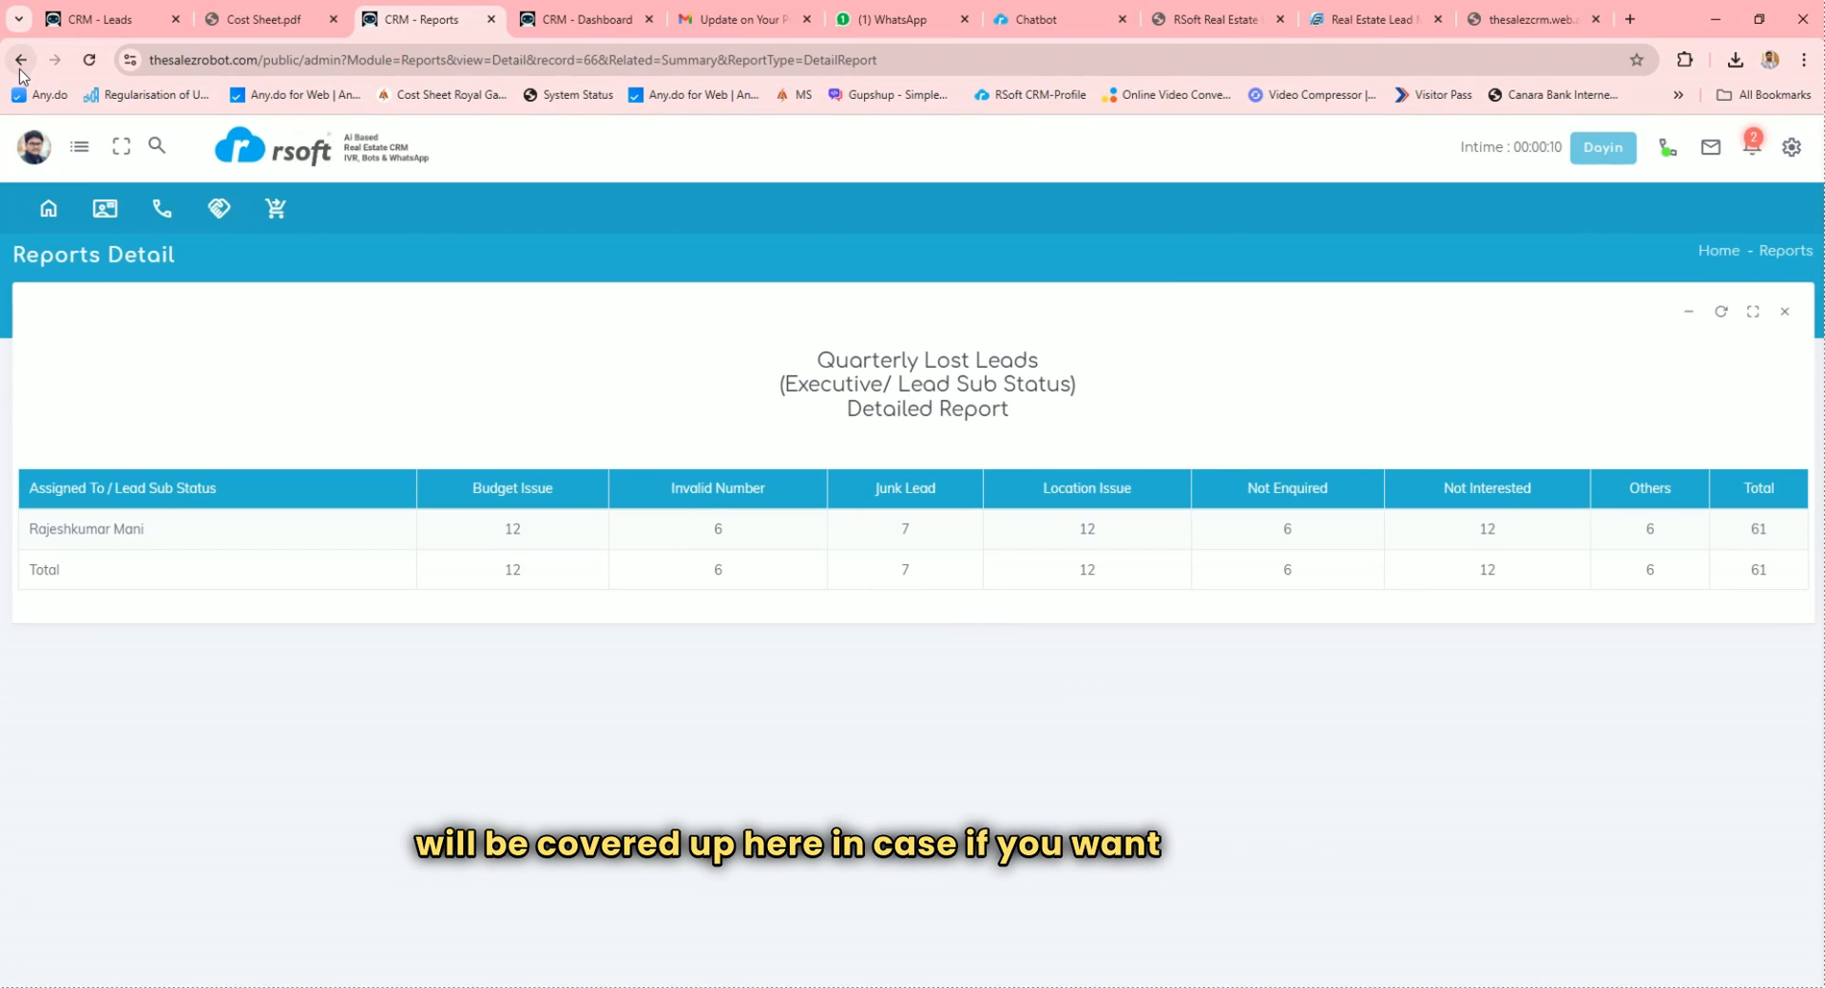
left_click(20, 61)
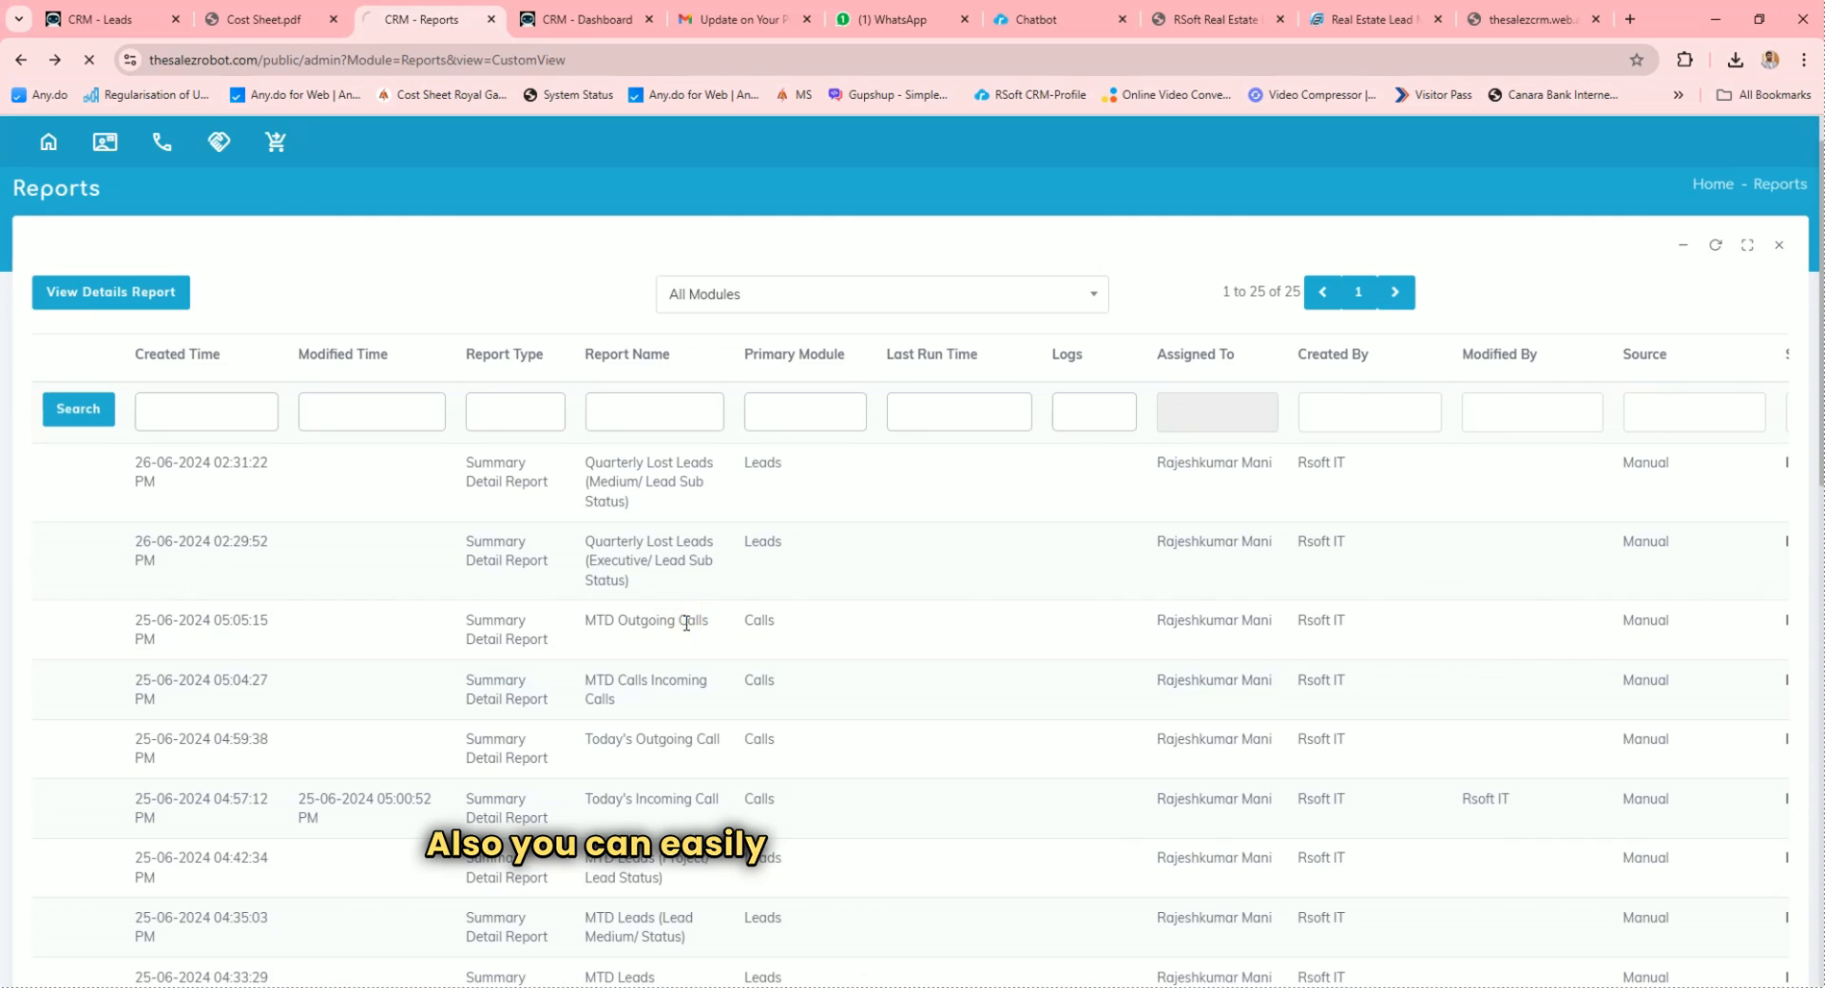
left_click(686, 622)
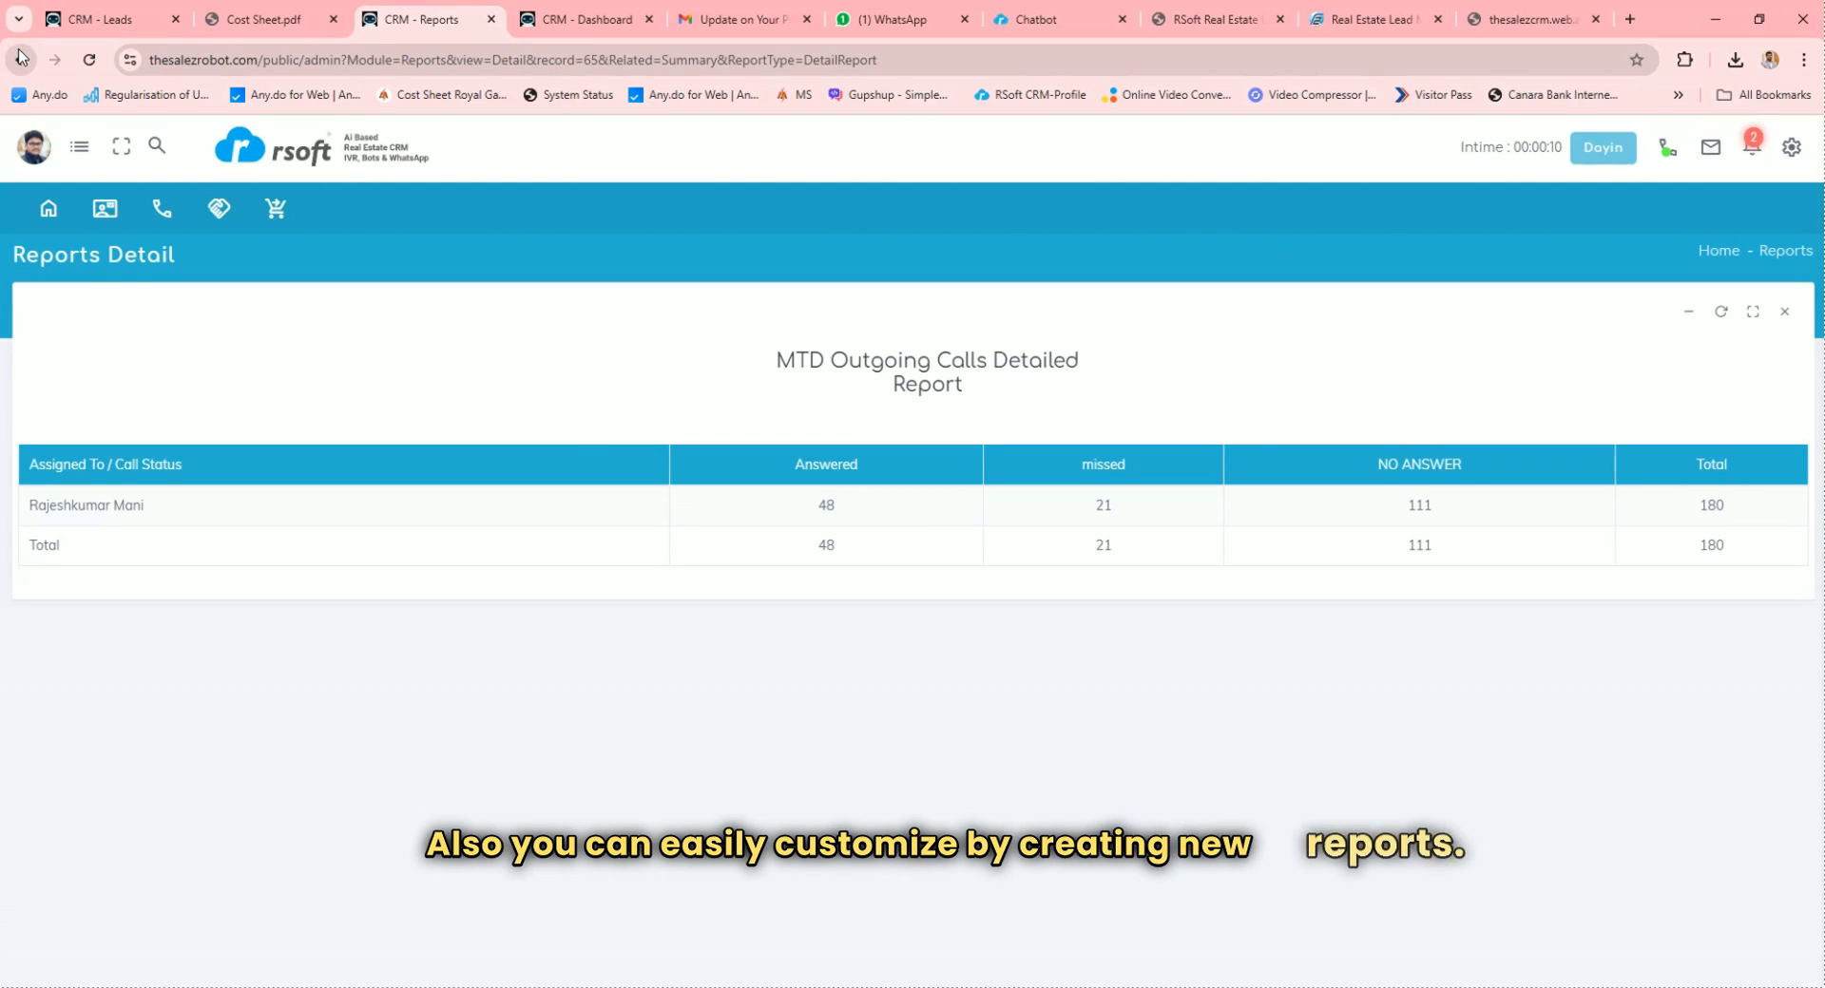
left_click(20, 59)
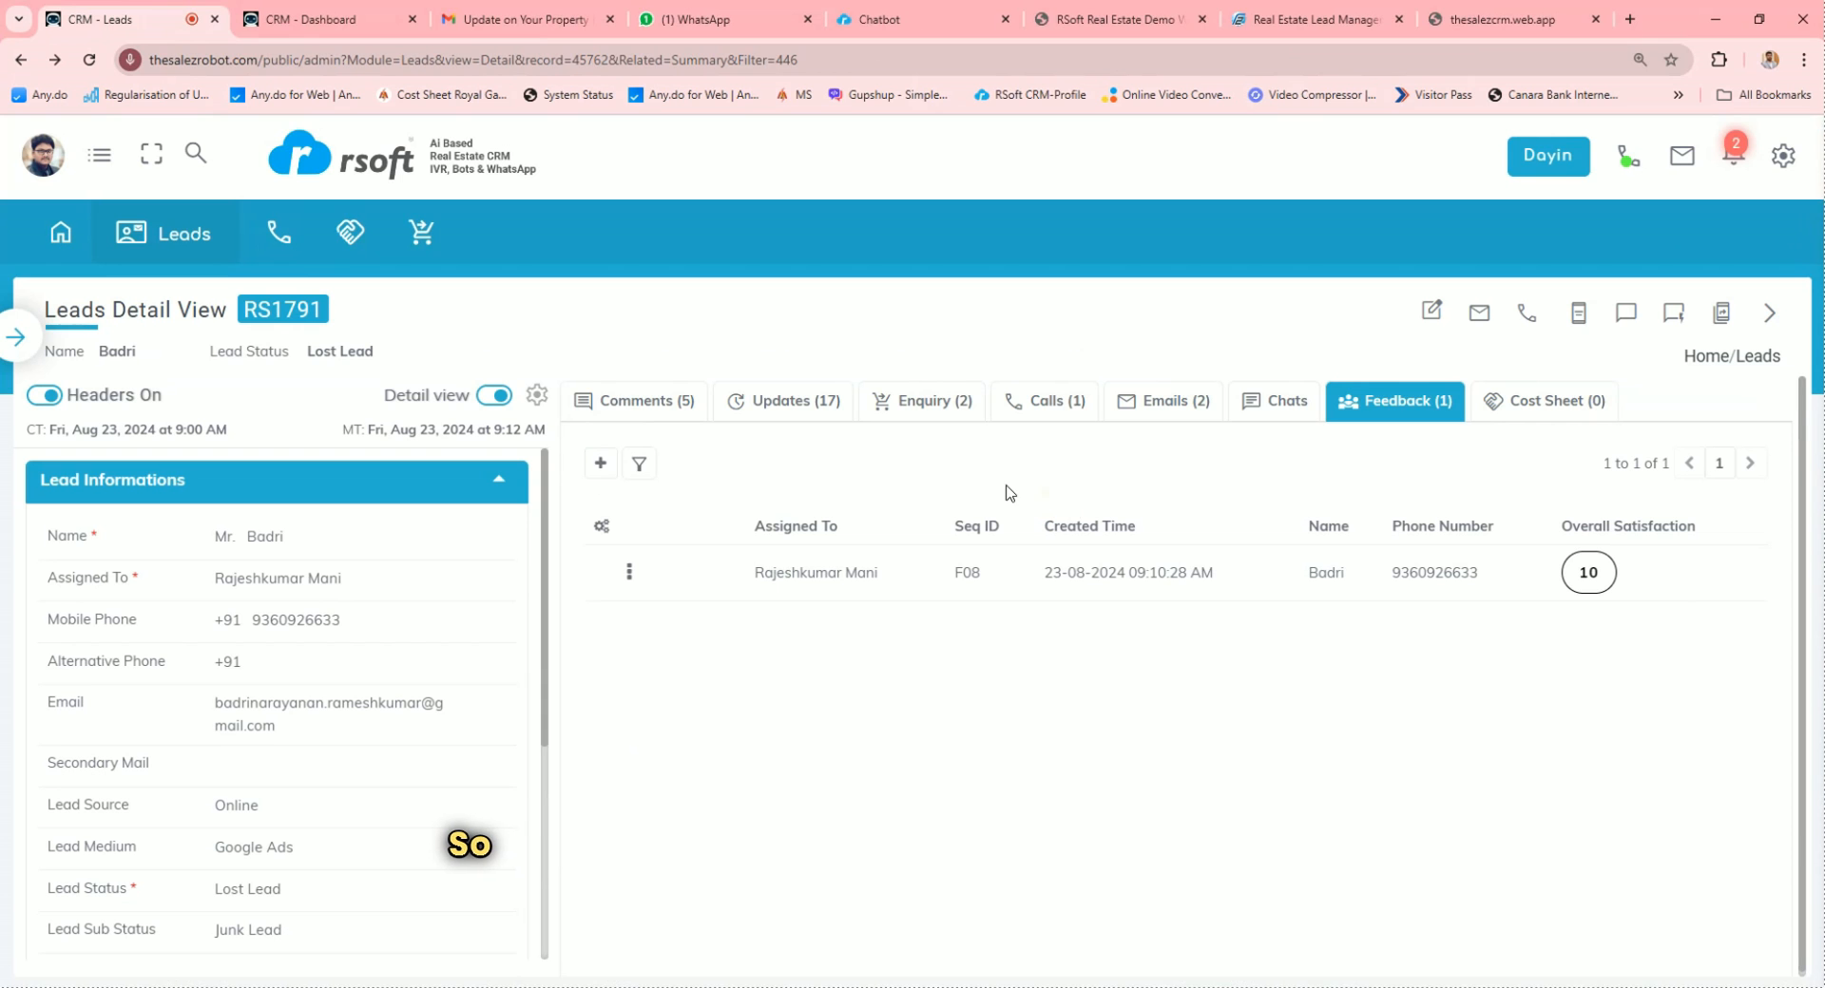
Switch to the CRM dashboard and look through the user groups and date ranges offered by its lead filter, leaving the filter unapplied
left_click(299, 19)
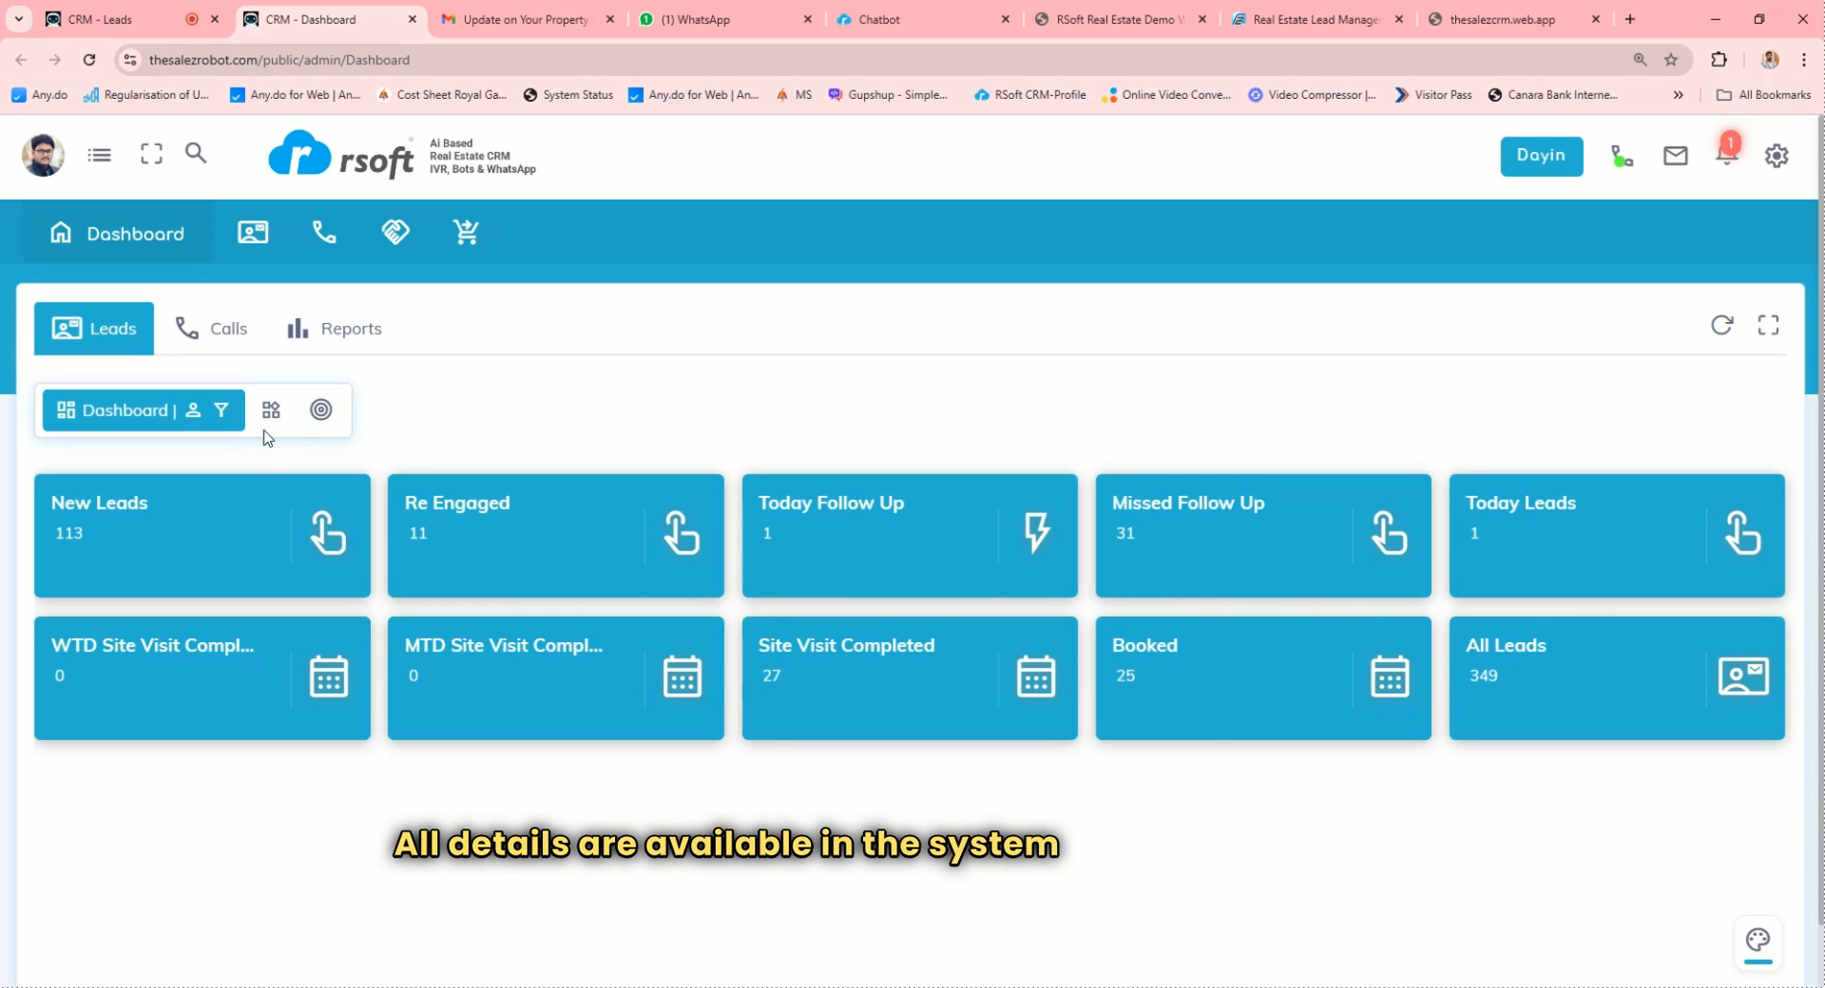
left_click(225, 411)
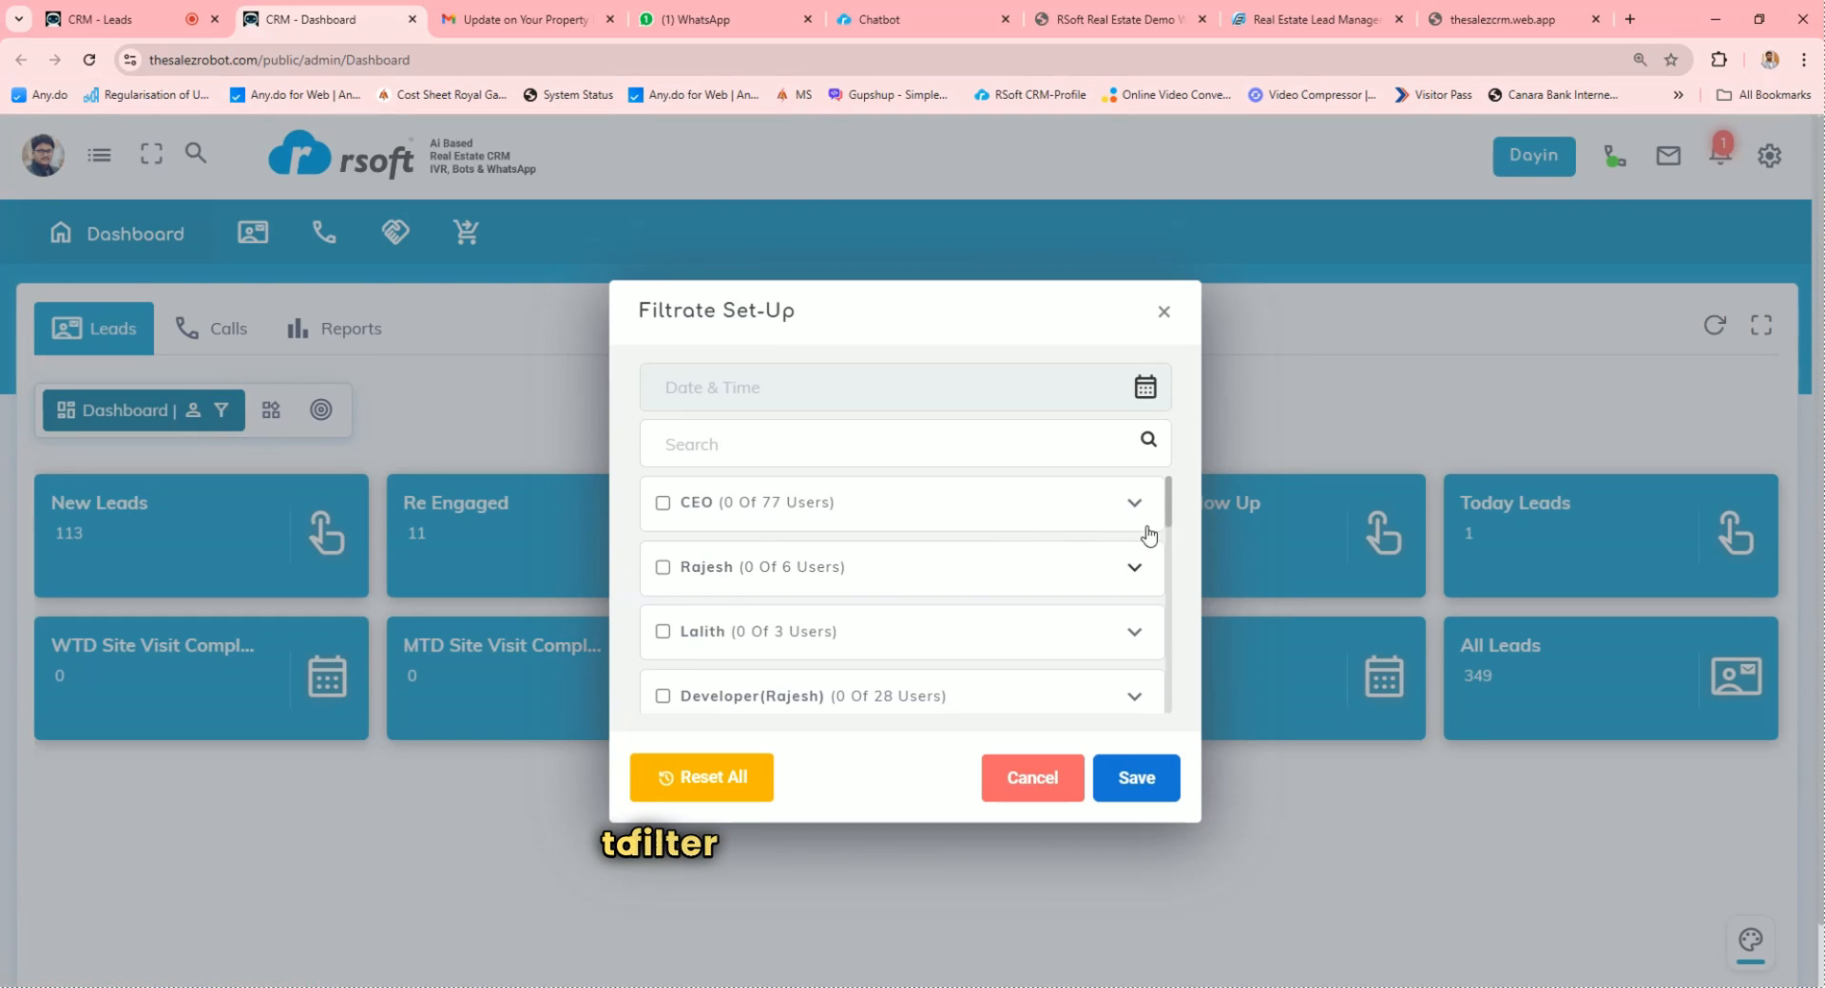
left_click(1131, 501)
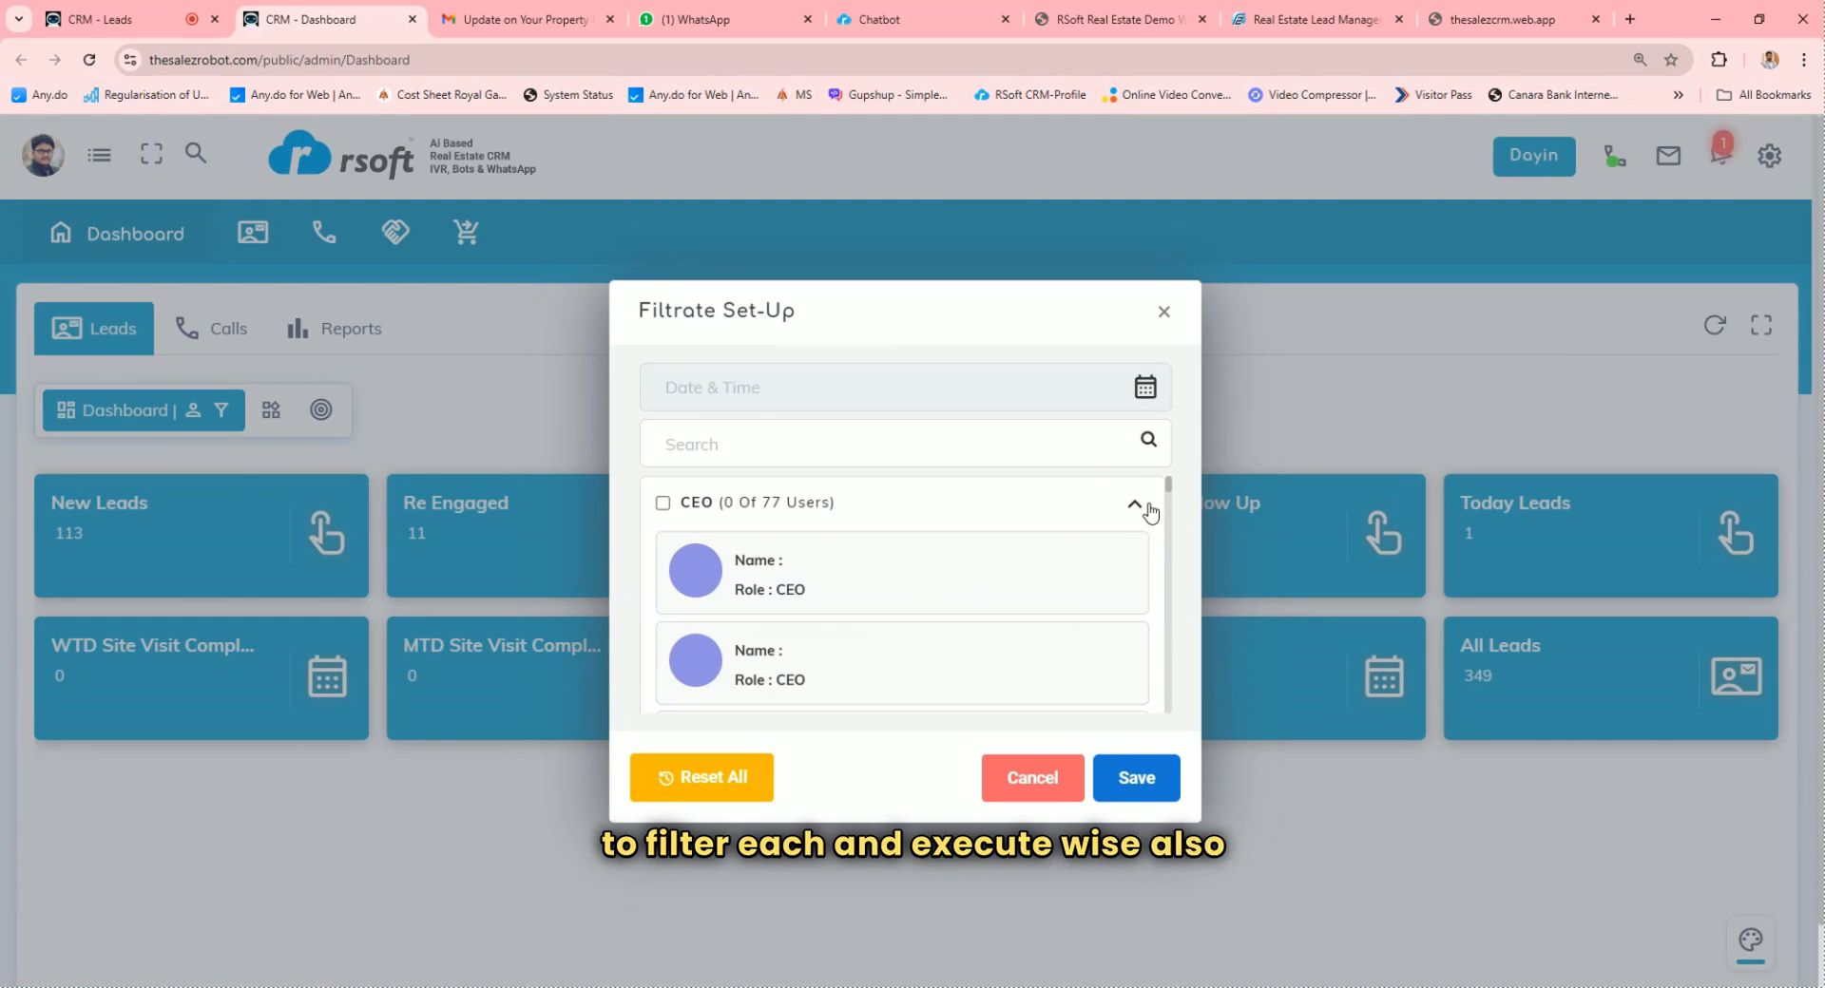
left_click(1131, 502)
left_click(923, 382)
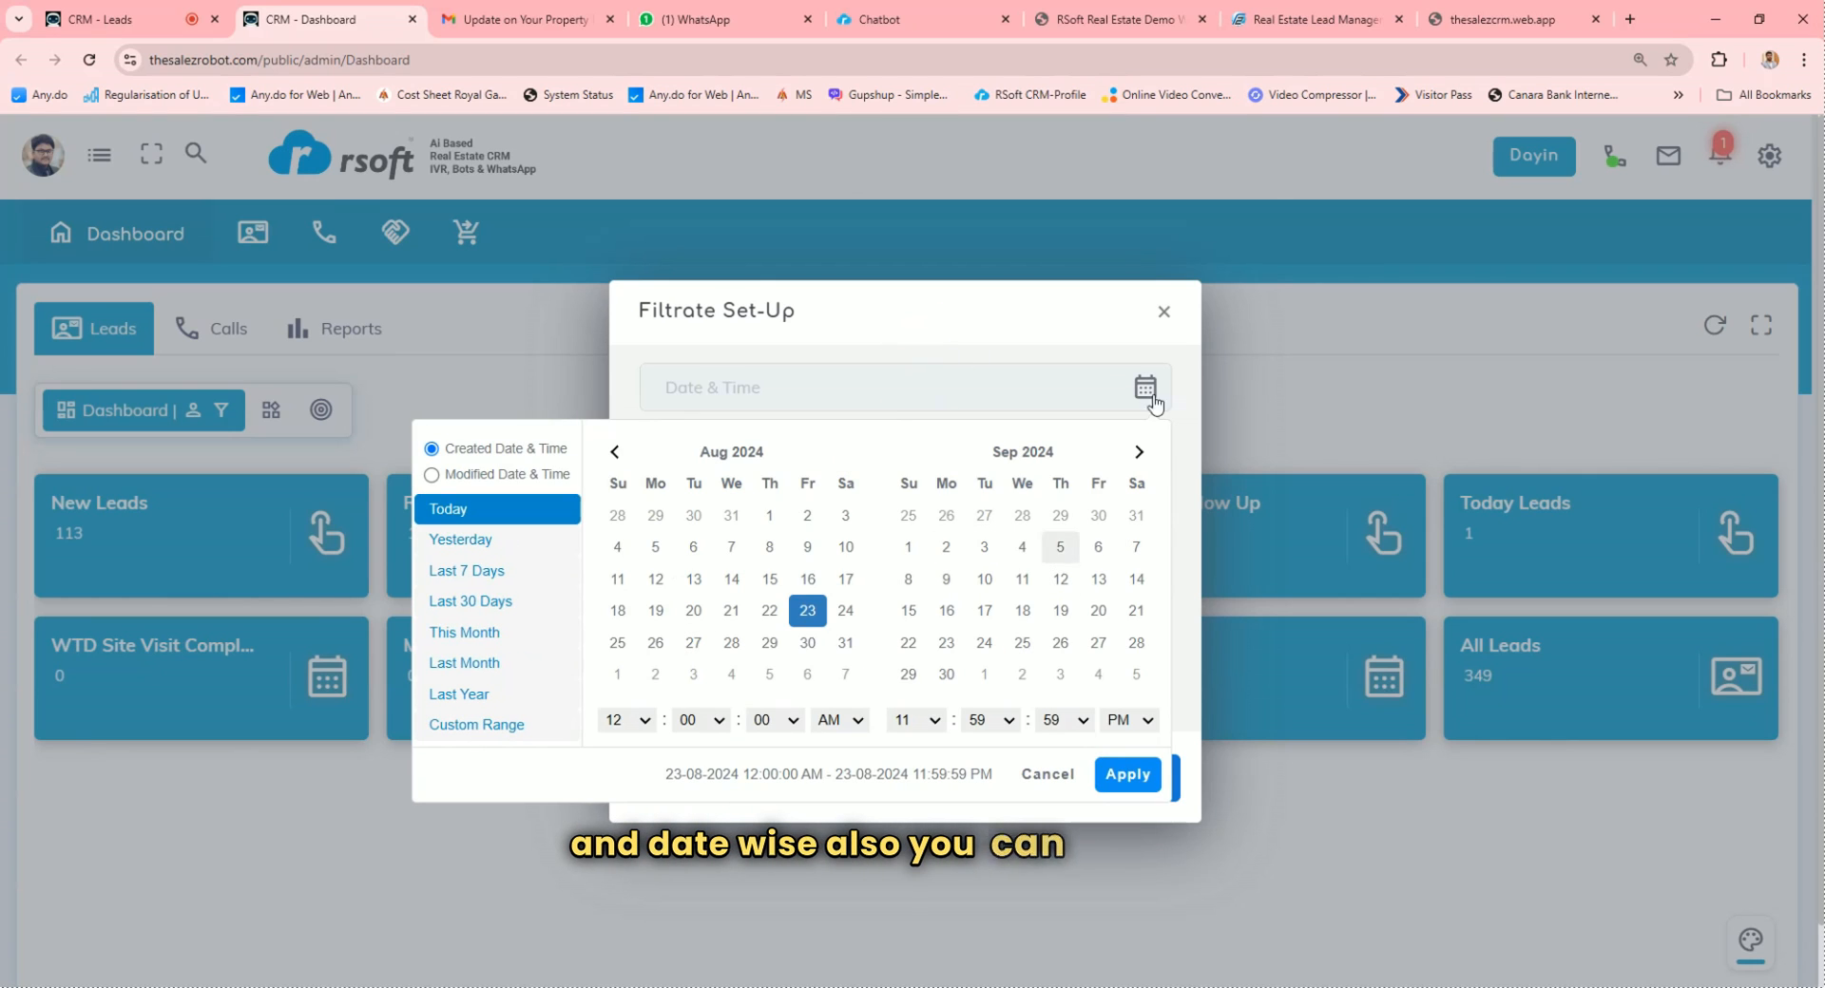
left_click(1164, 314)
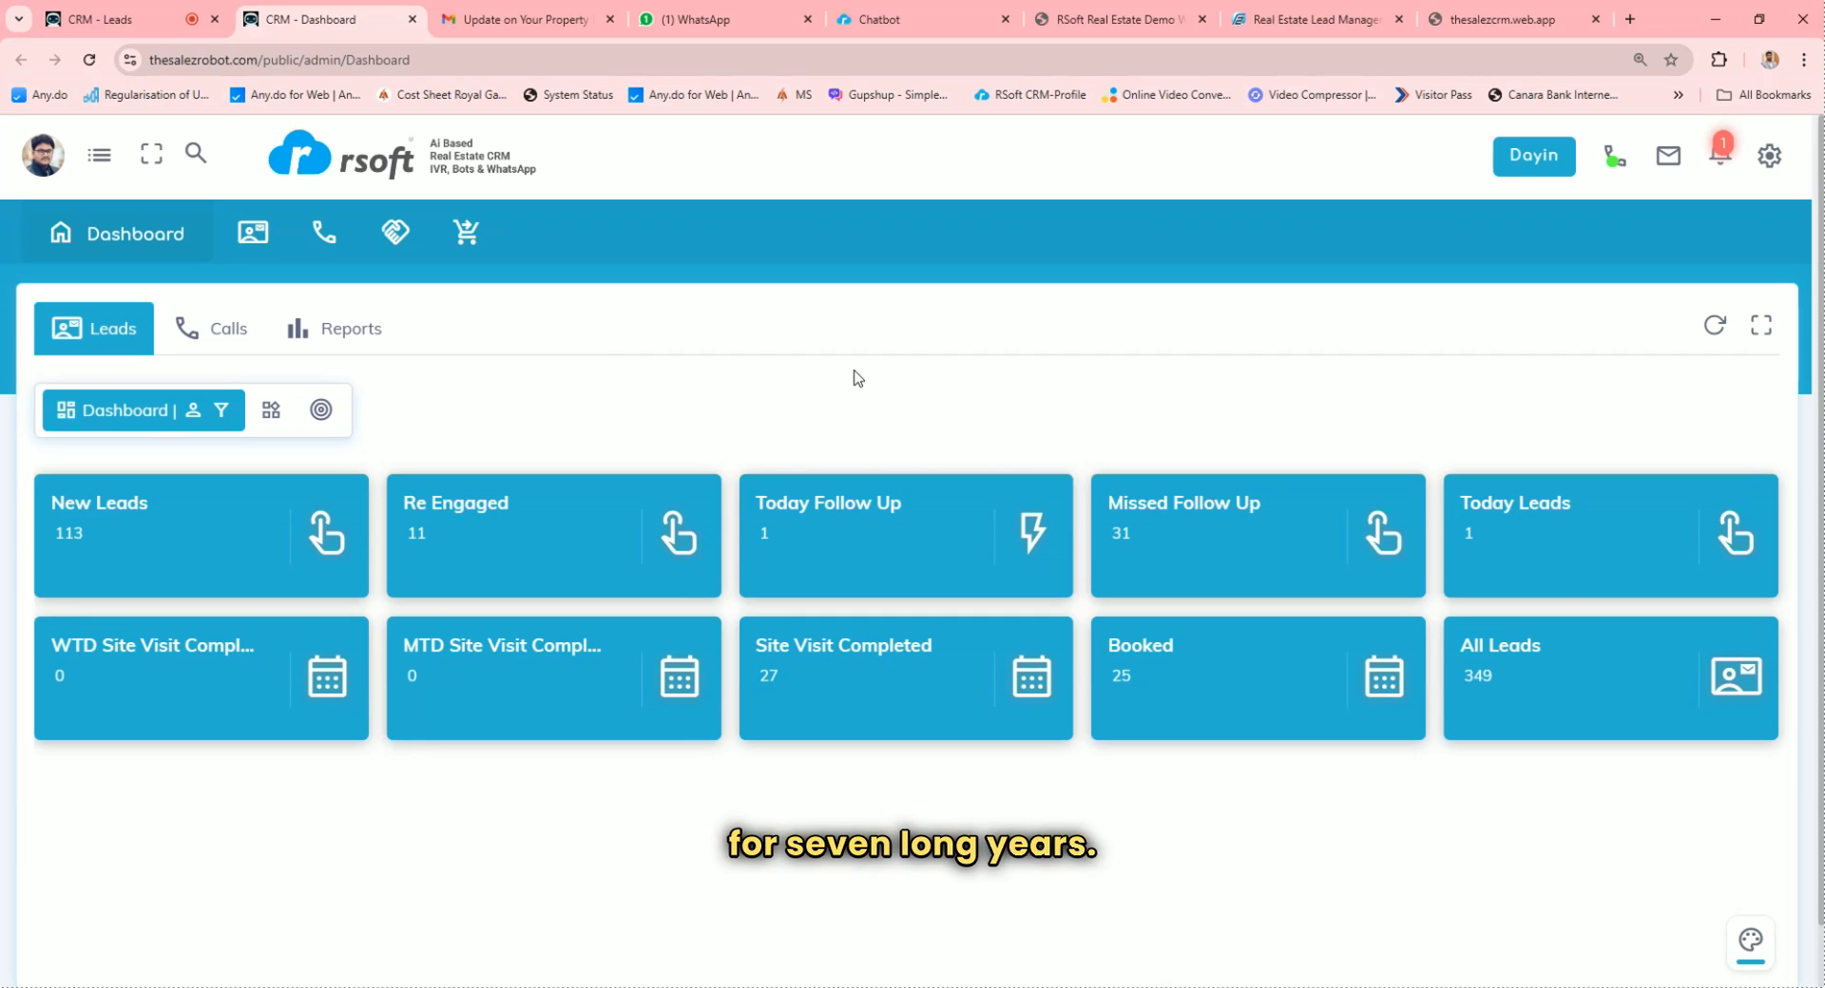
Return to the lost lead's detail view and start a cost sheet for project MAHANANDI, unit 2, 1BHK, block 1, floor 1, rate 6999
left_click(100, 19)
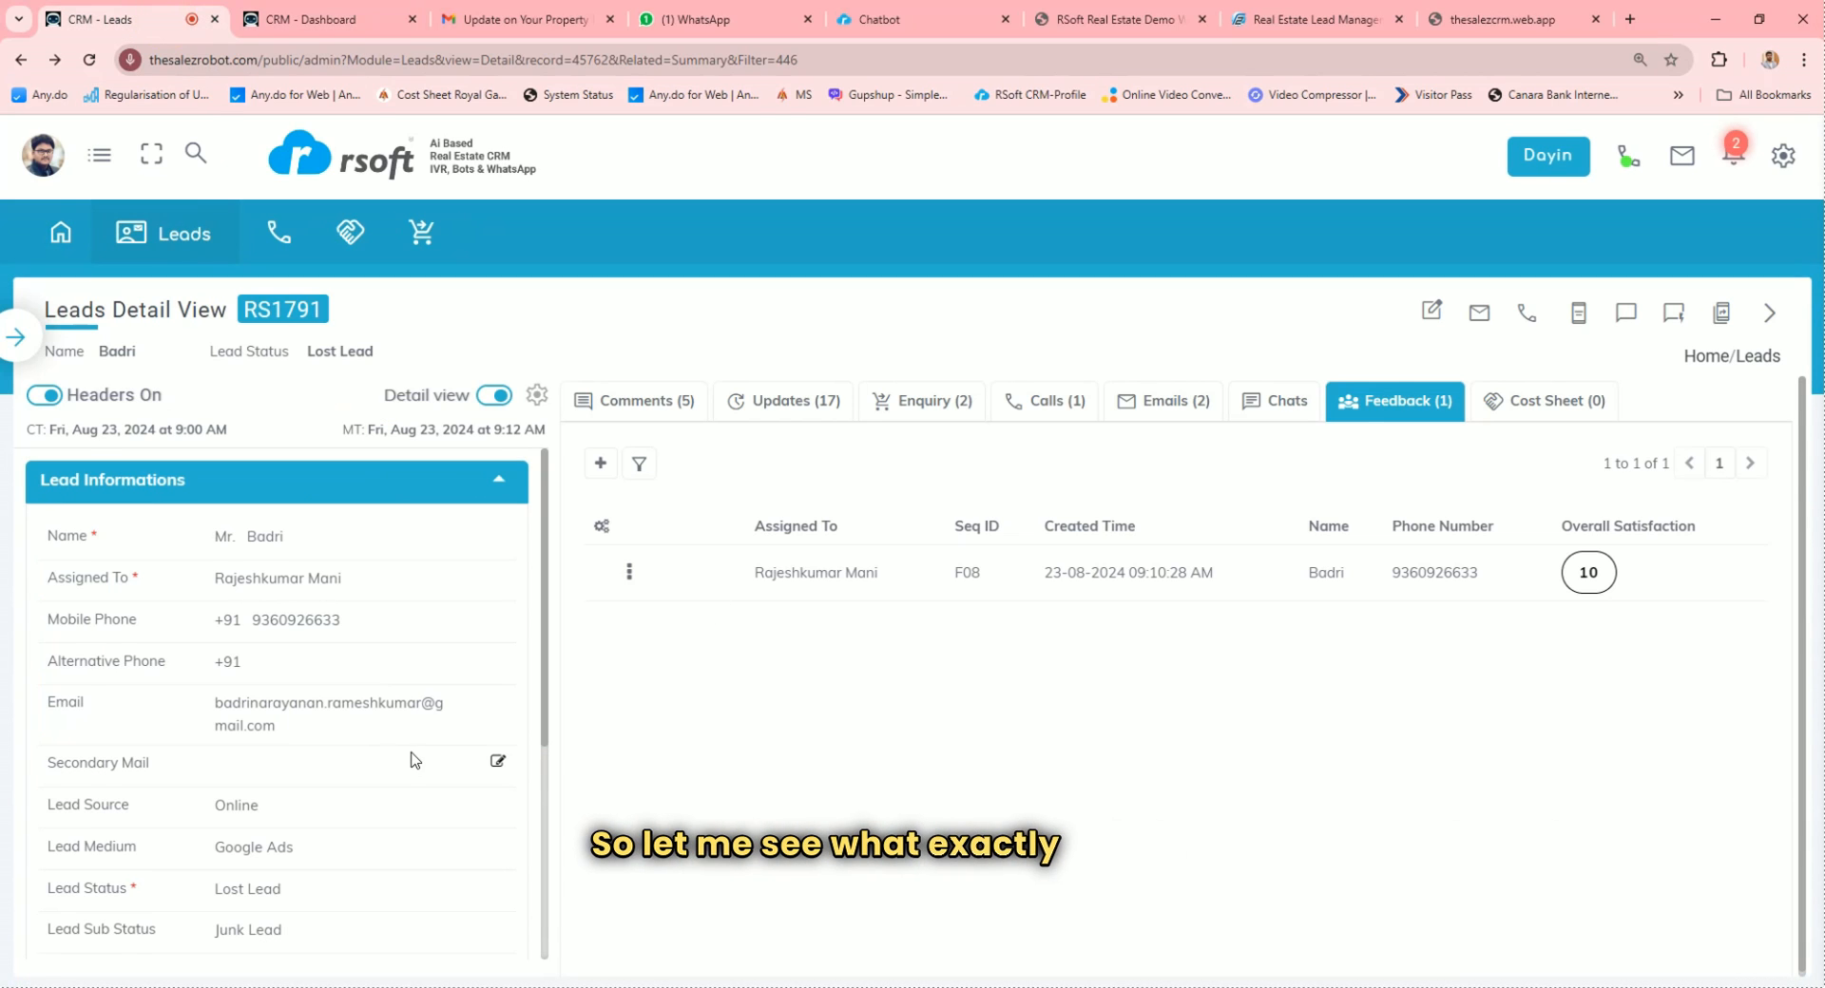
scroll(414, 760, "down", 3)
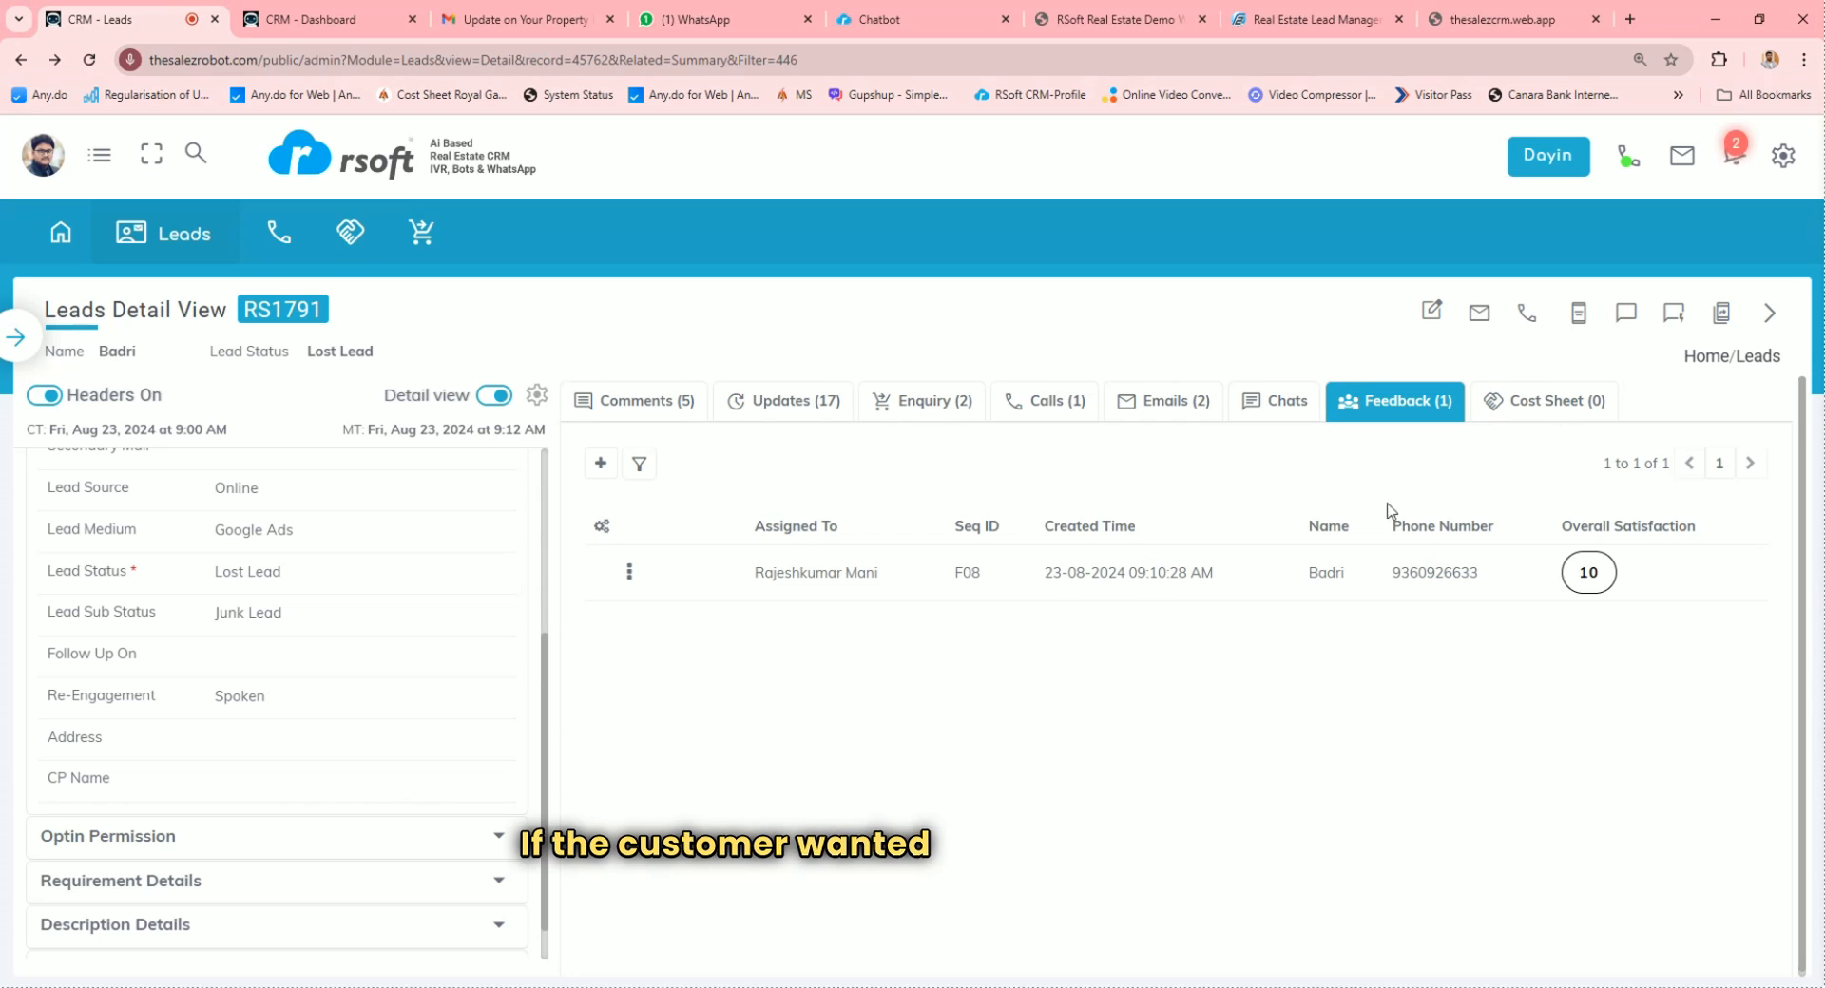
left_click(1545, 407)
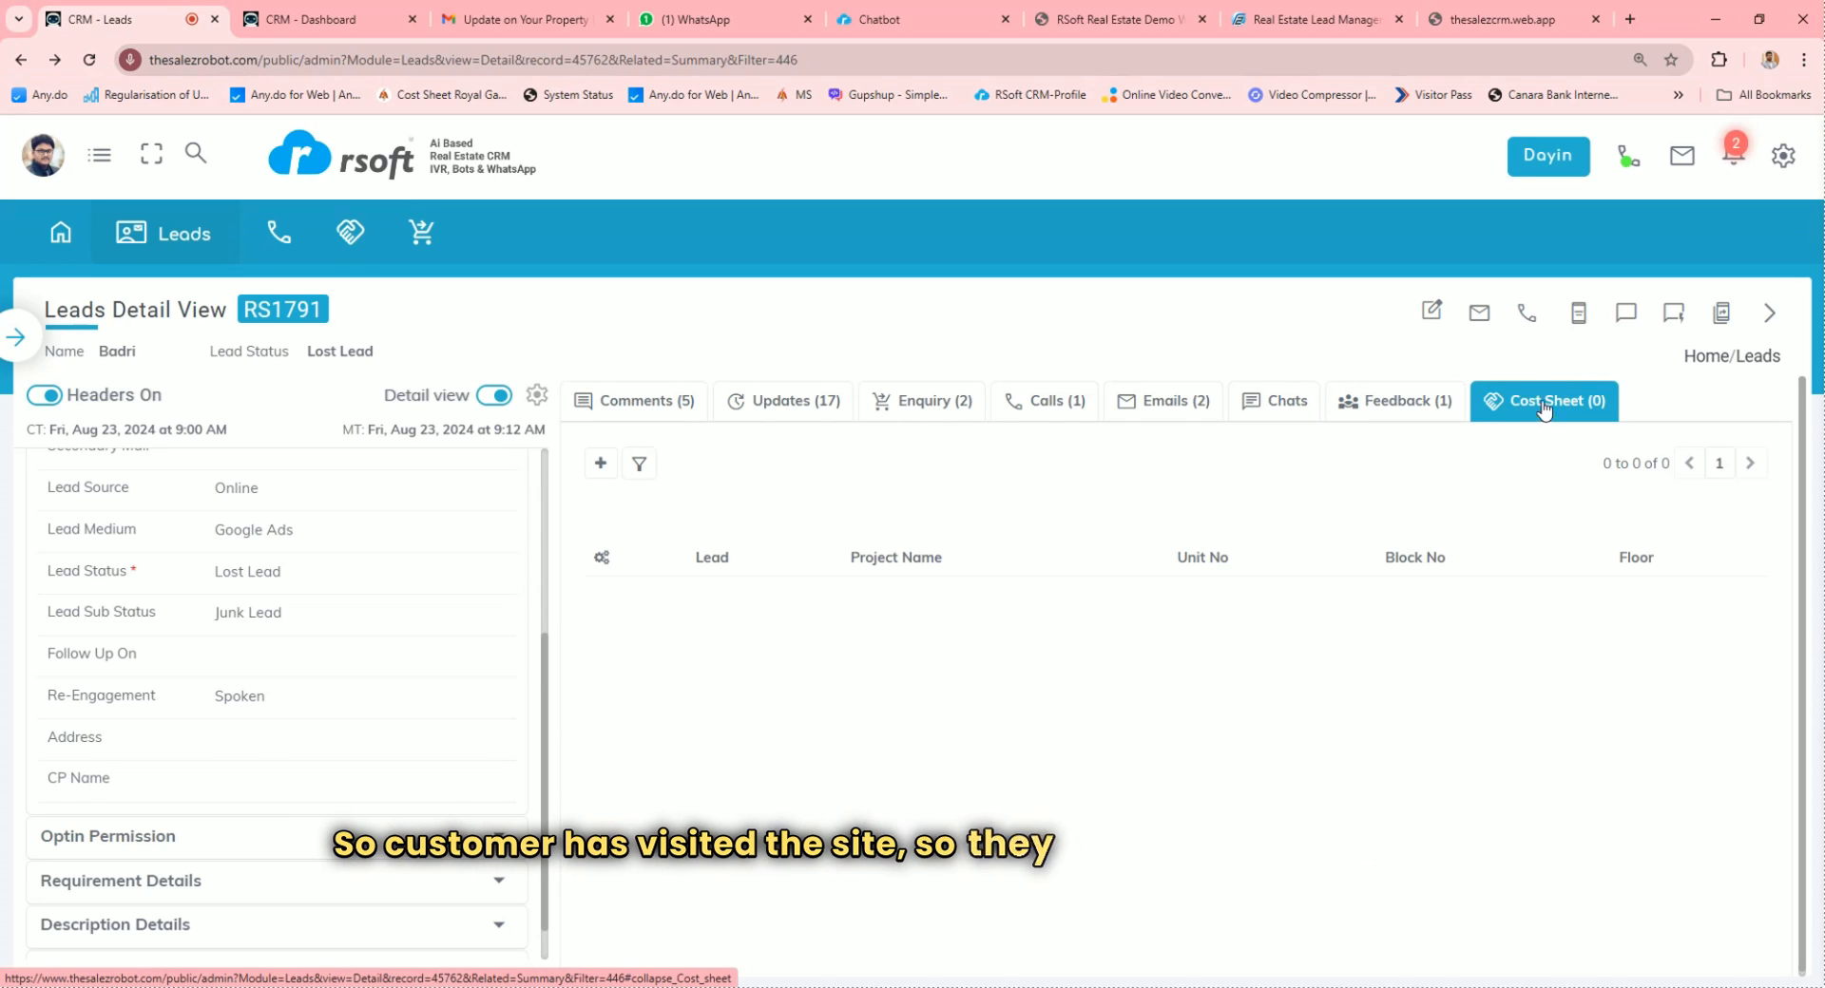
left_click(601, 463)
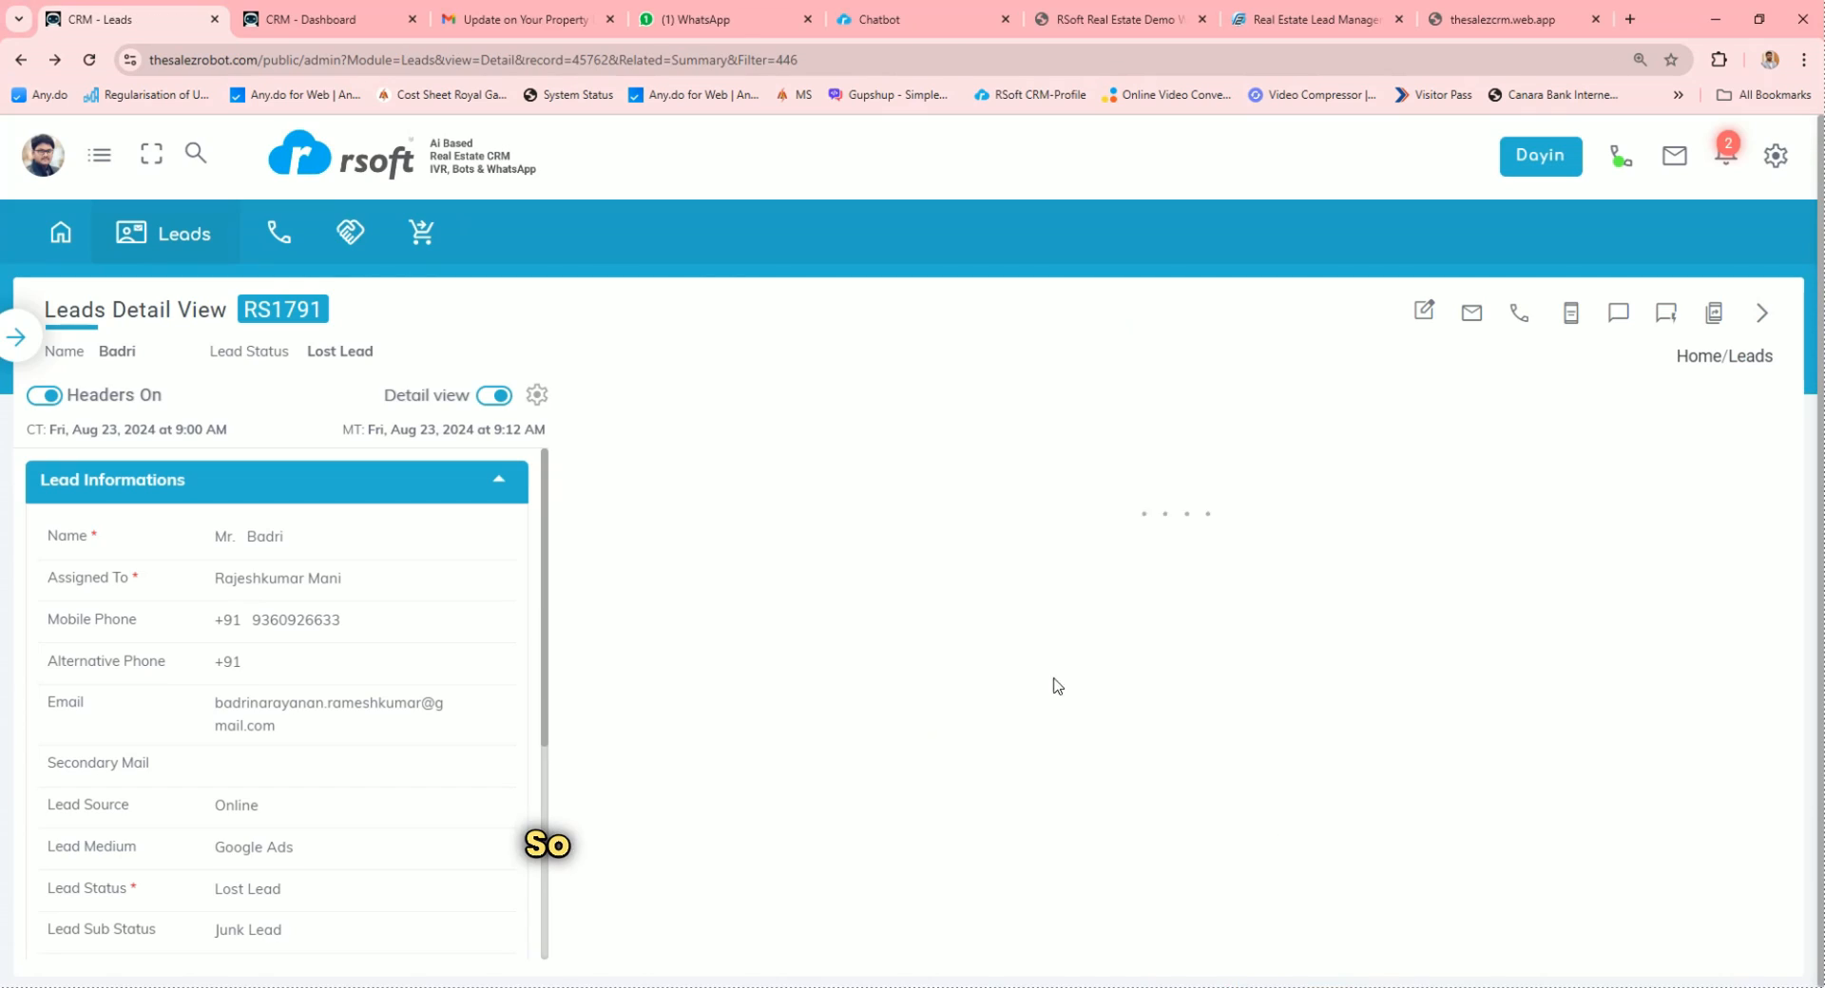
left_click(1544, 400)
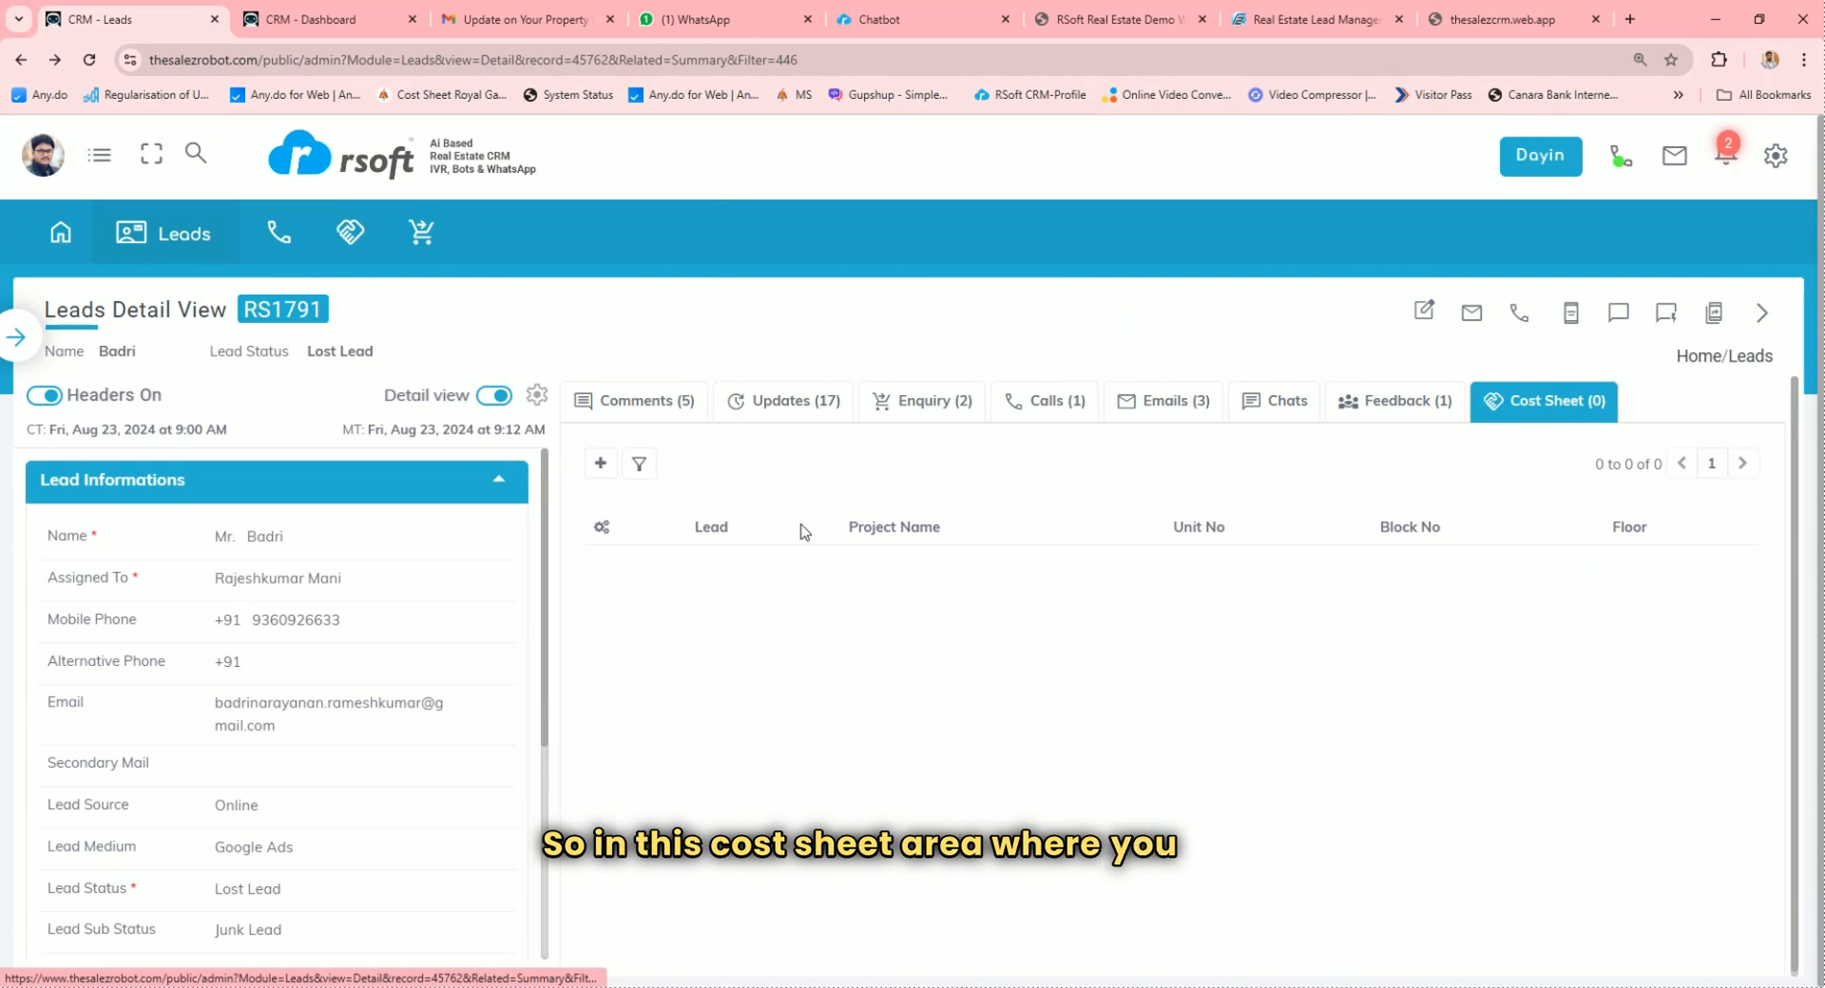
left_click(599, 463)
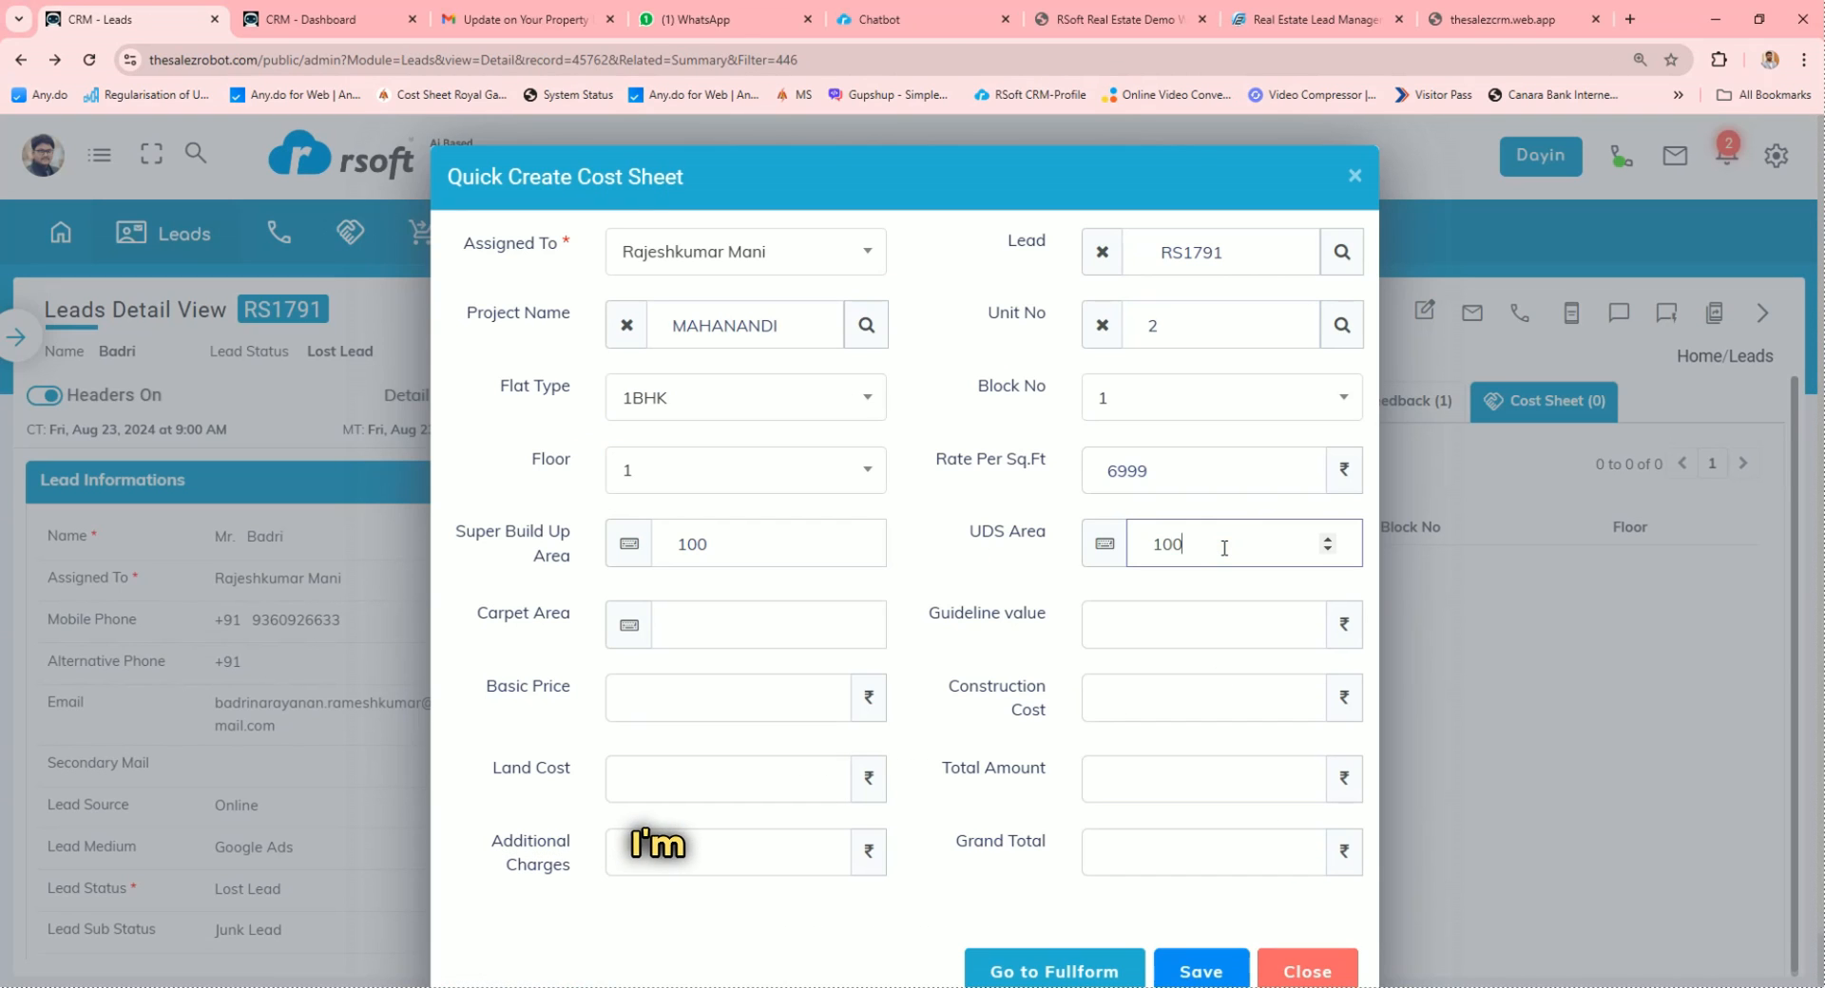
Set the cost sheet's carpet area and guideline value to 100, basic price to 100000 and construction cost to 10000
left_click(793, 625)
type("100")
key("Tab")
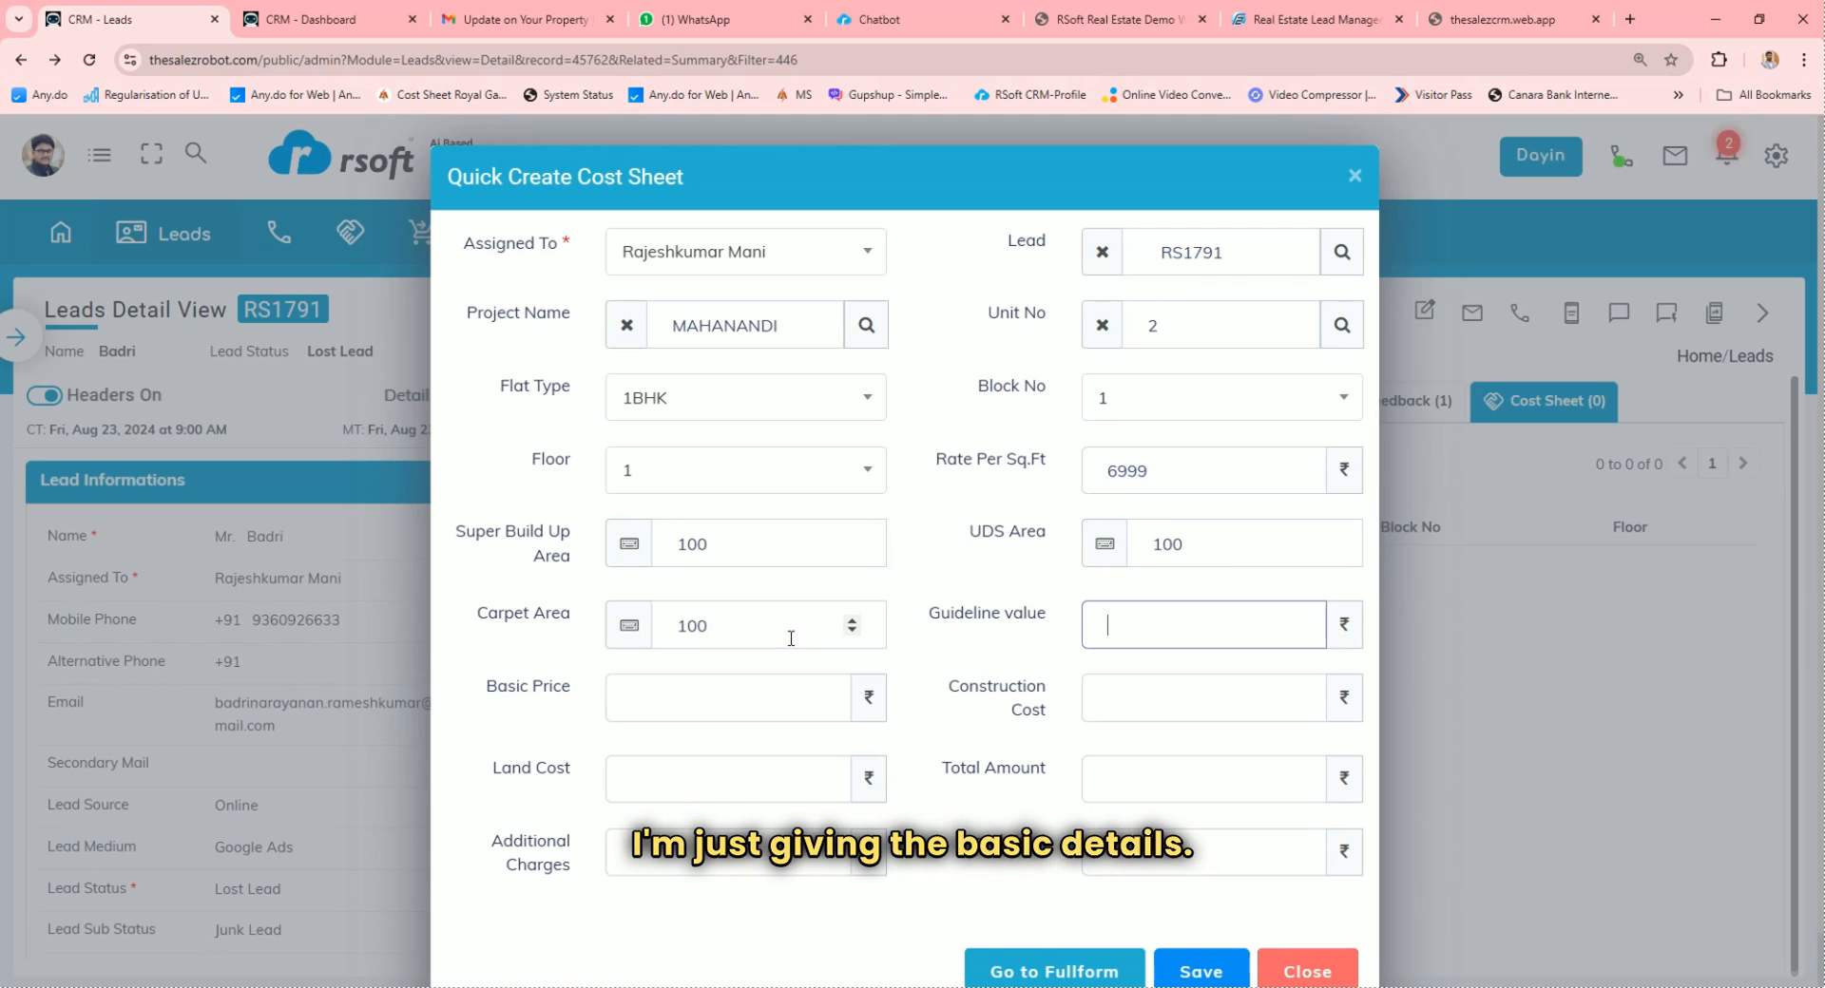
type("10000")
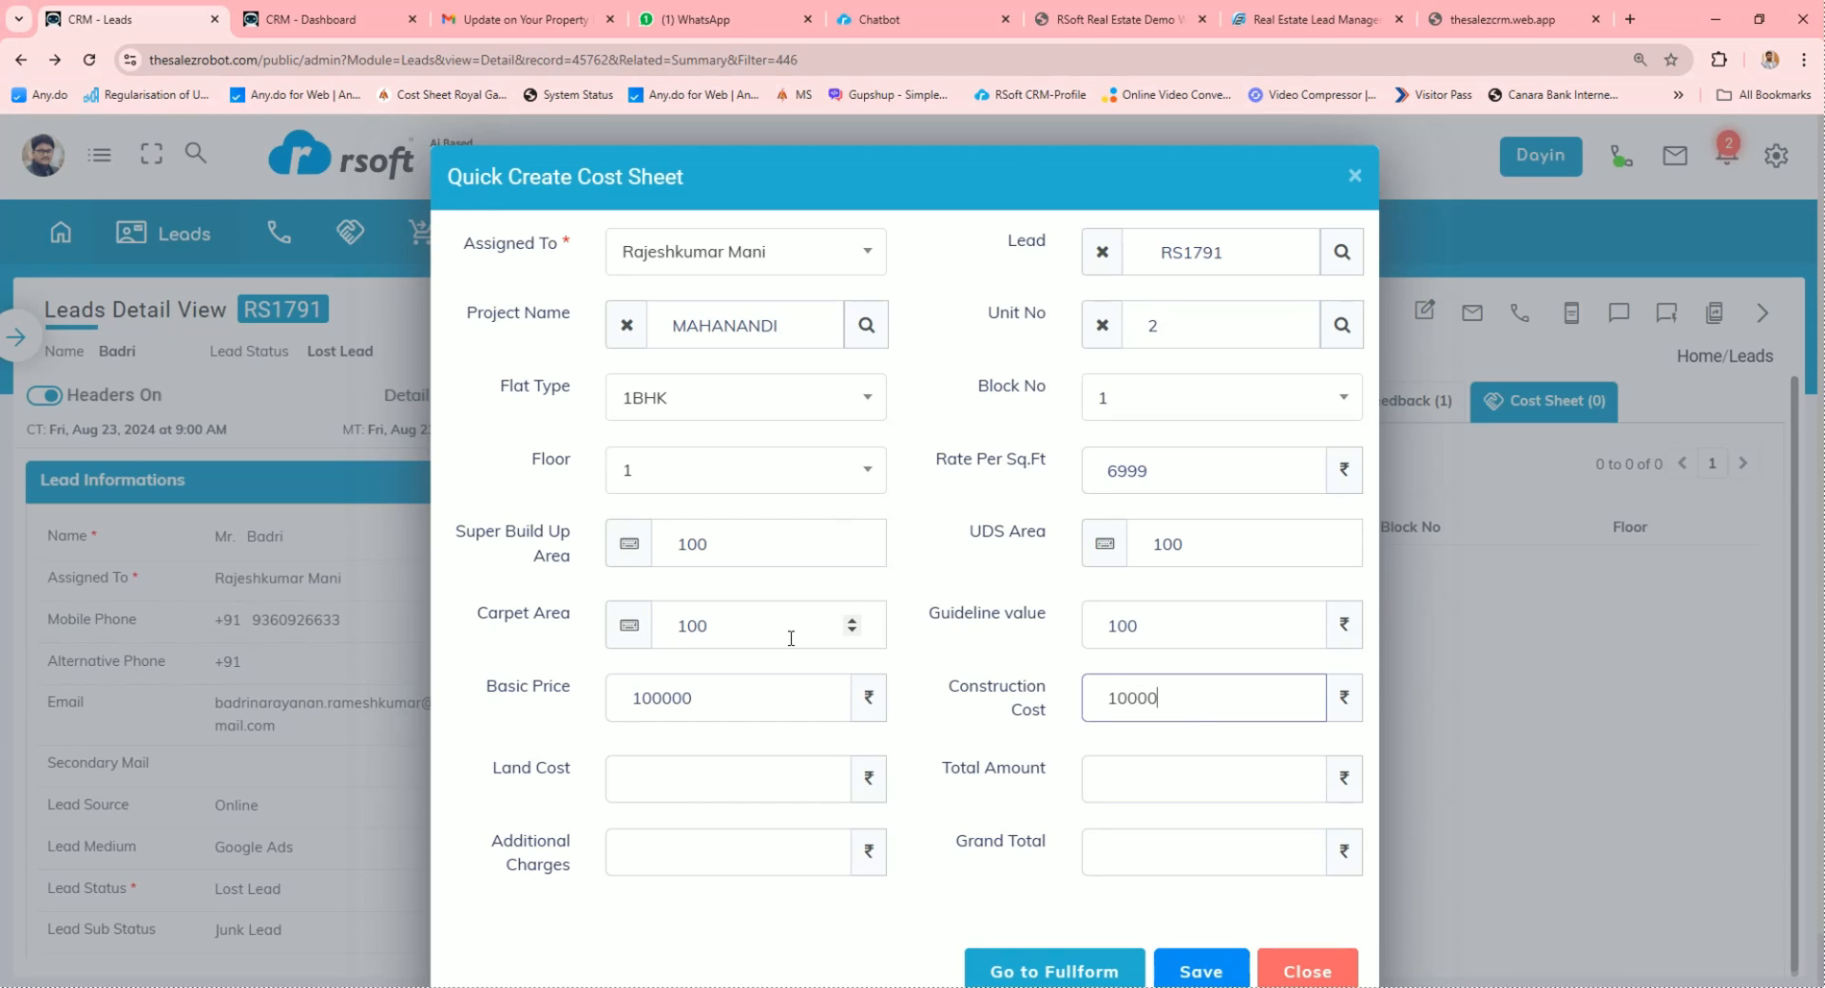
Set the land cost, total amount, additional charges and grand total to 1000 each and save the cost sheet
left_click(741, 785)
type("1000")
key("Tab")
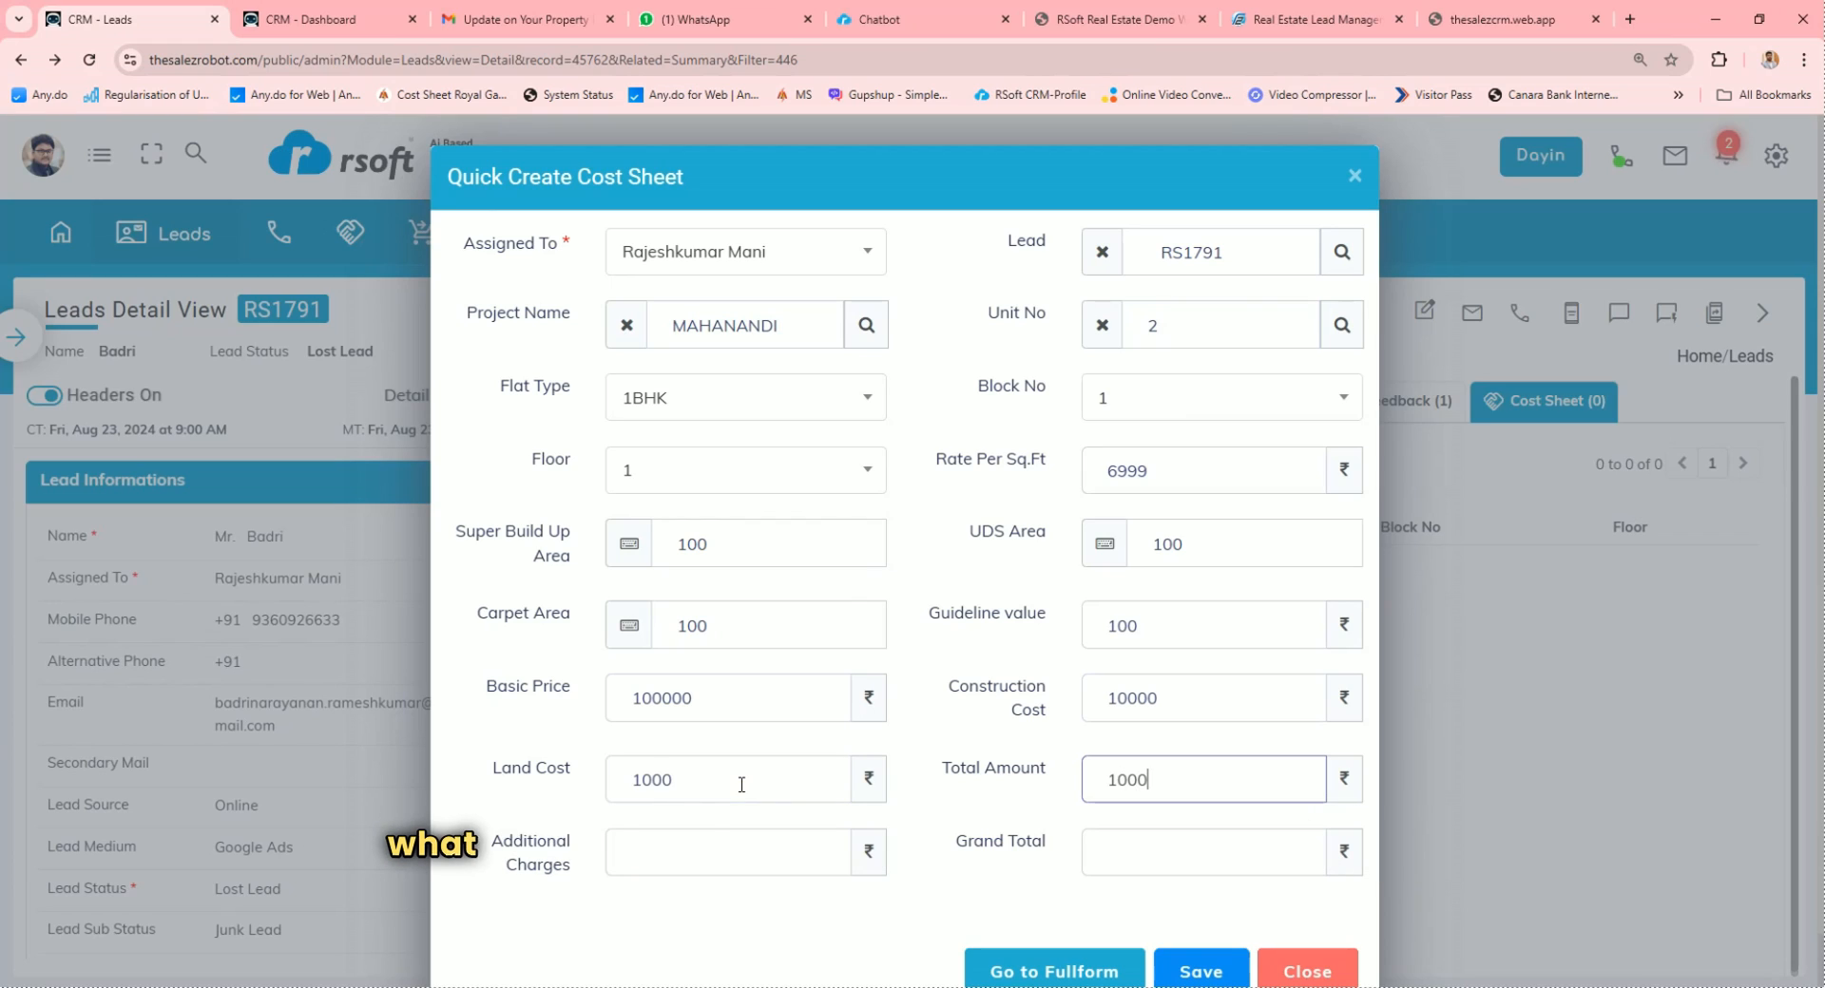
left_click(705, 856)
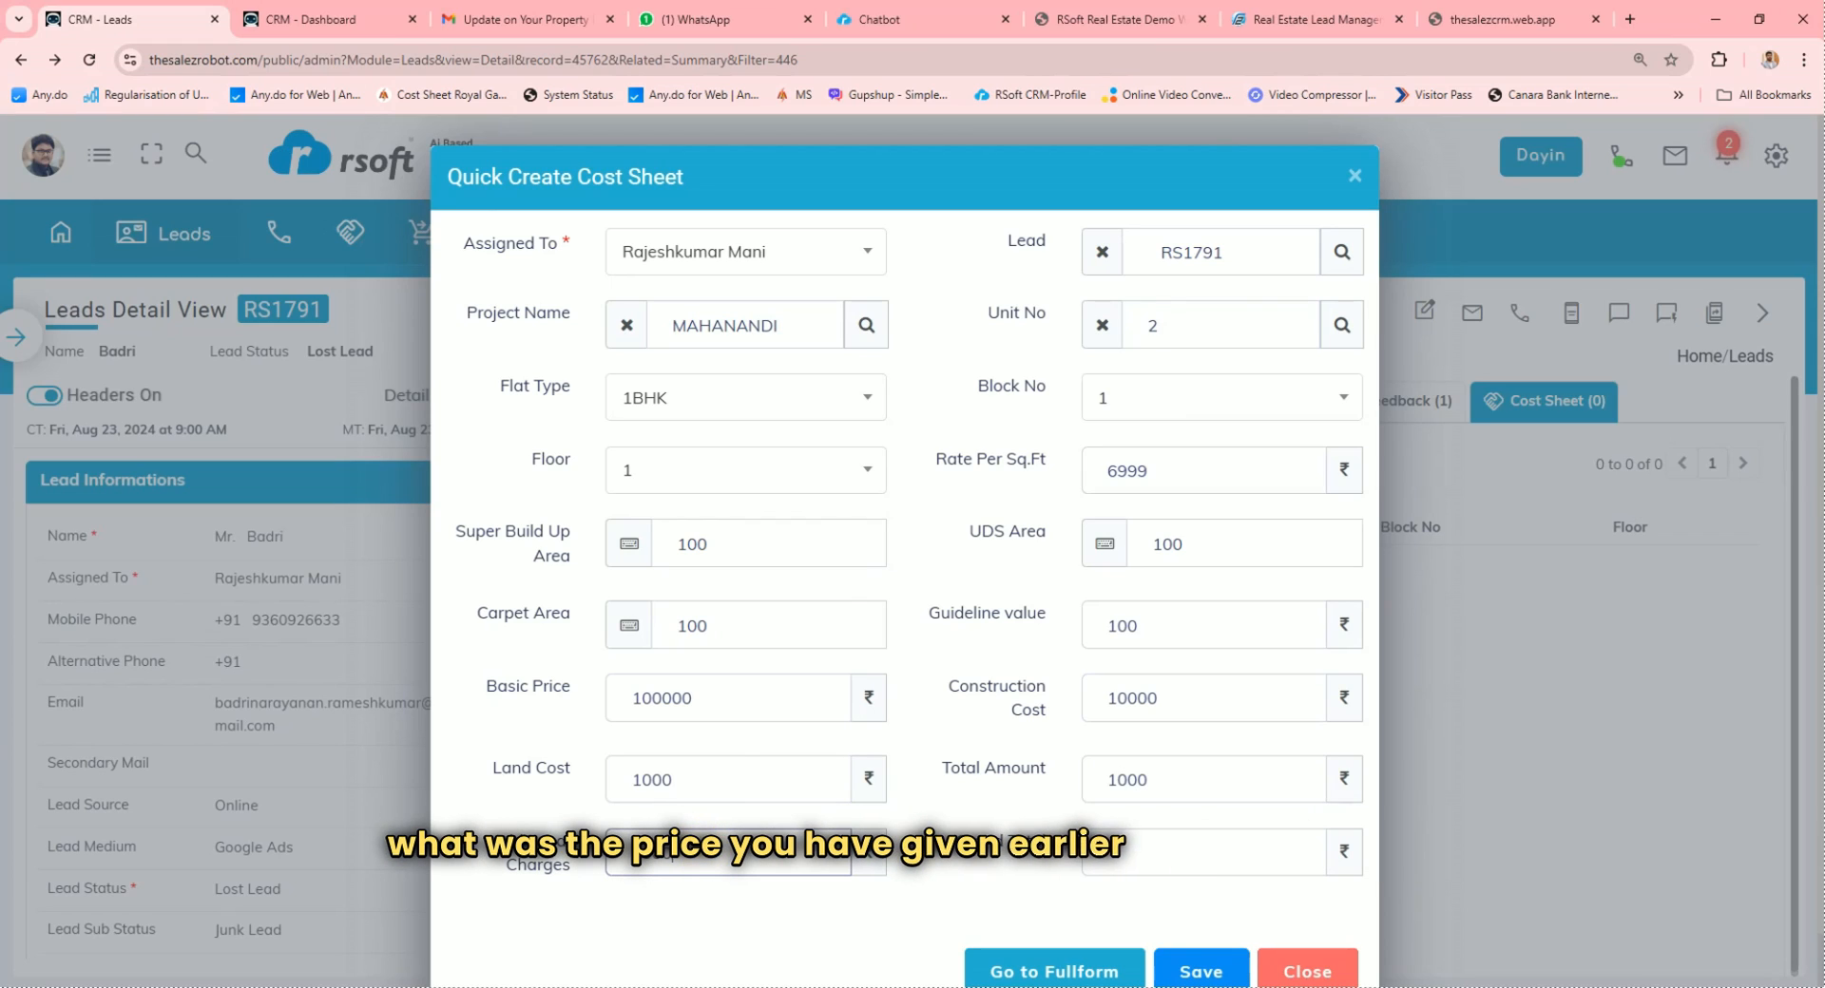
left_click(1217, 854)
type("1000")
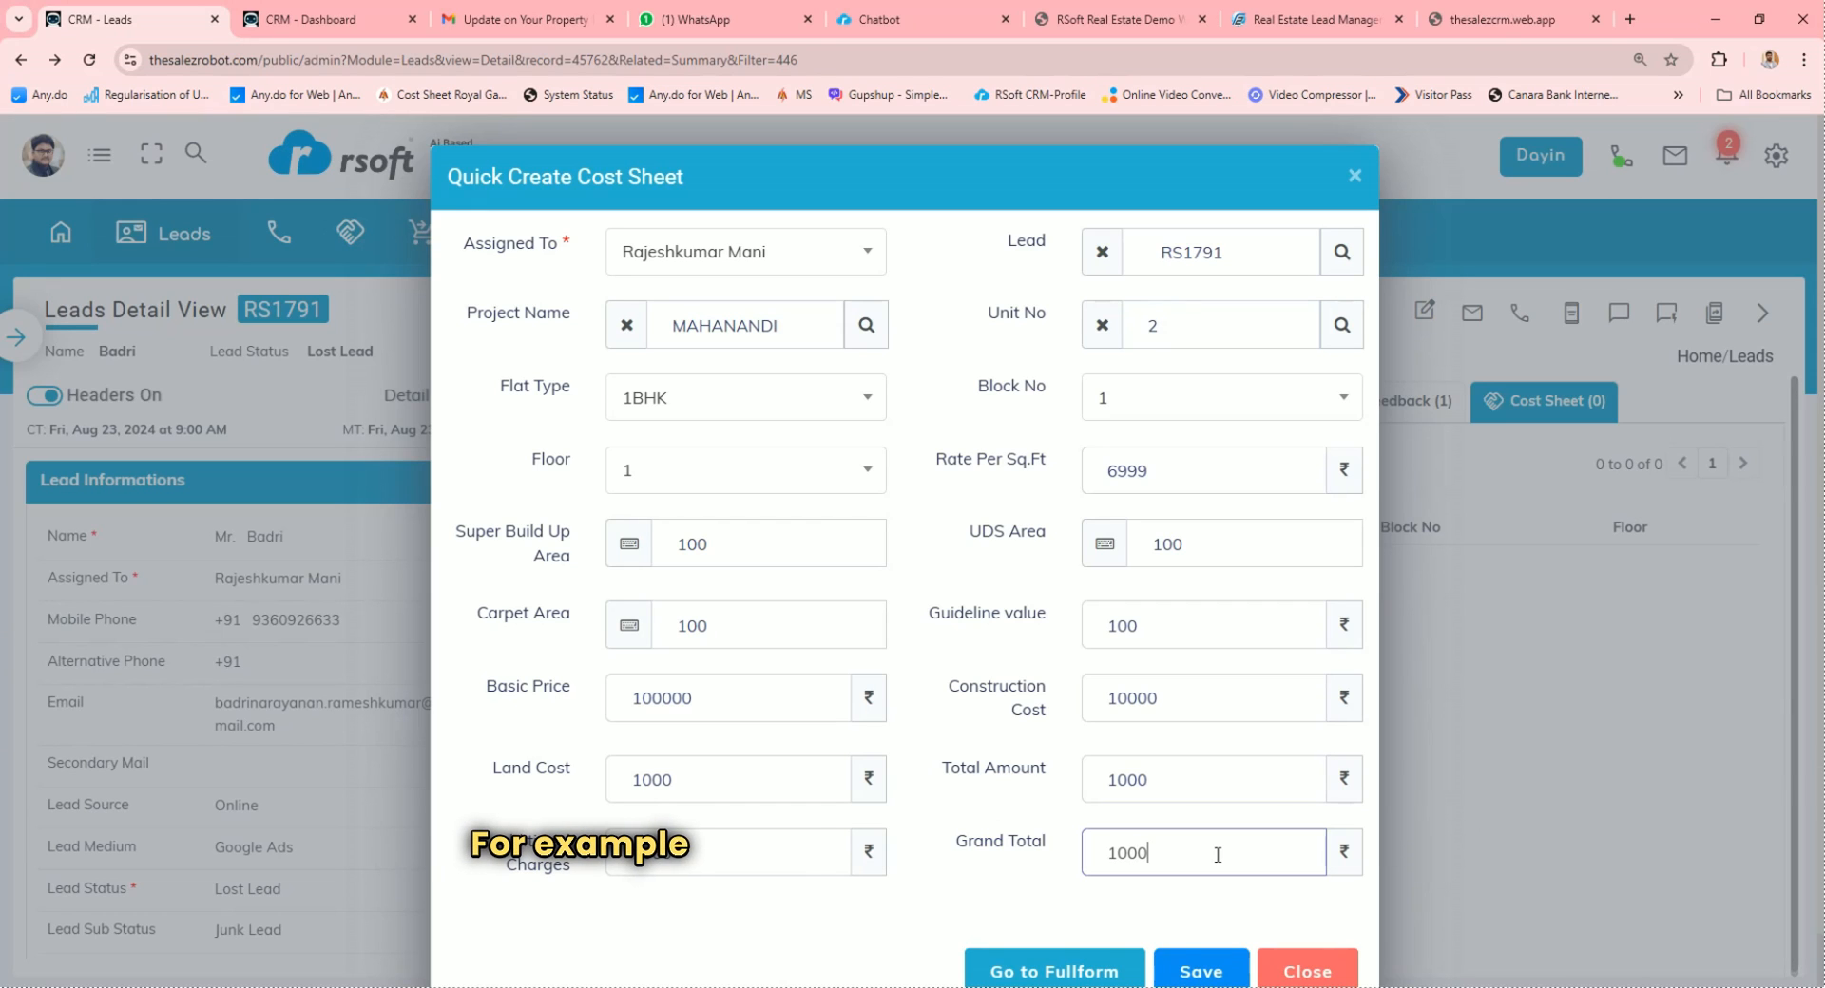
left_click(1201, 971)
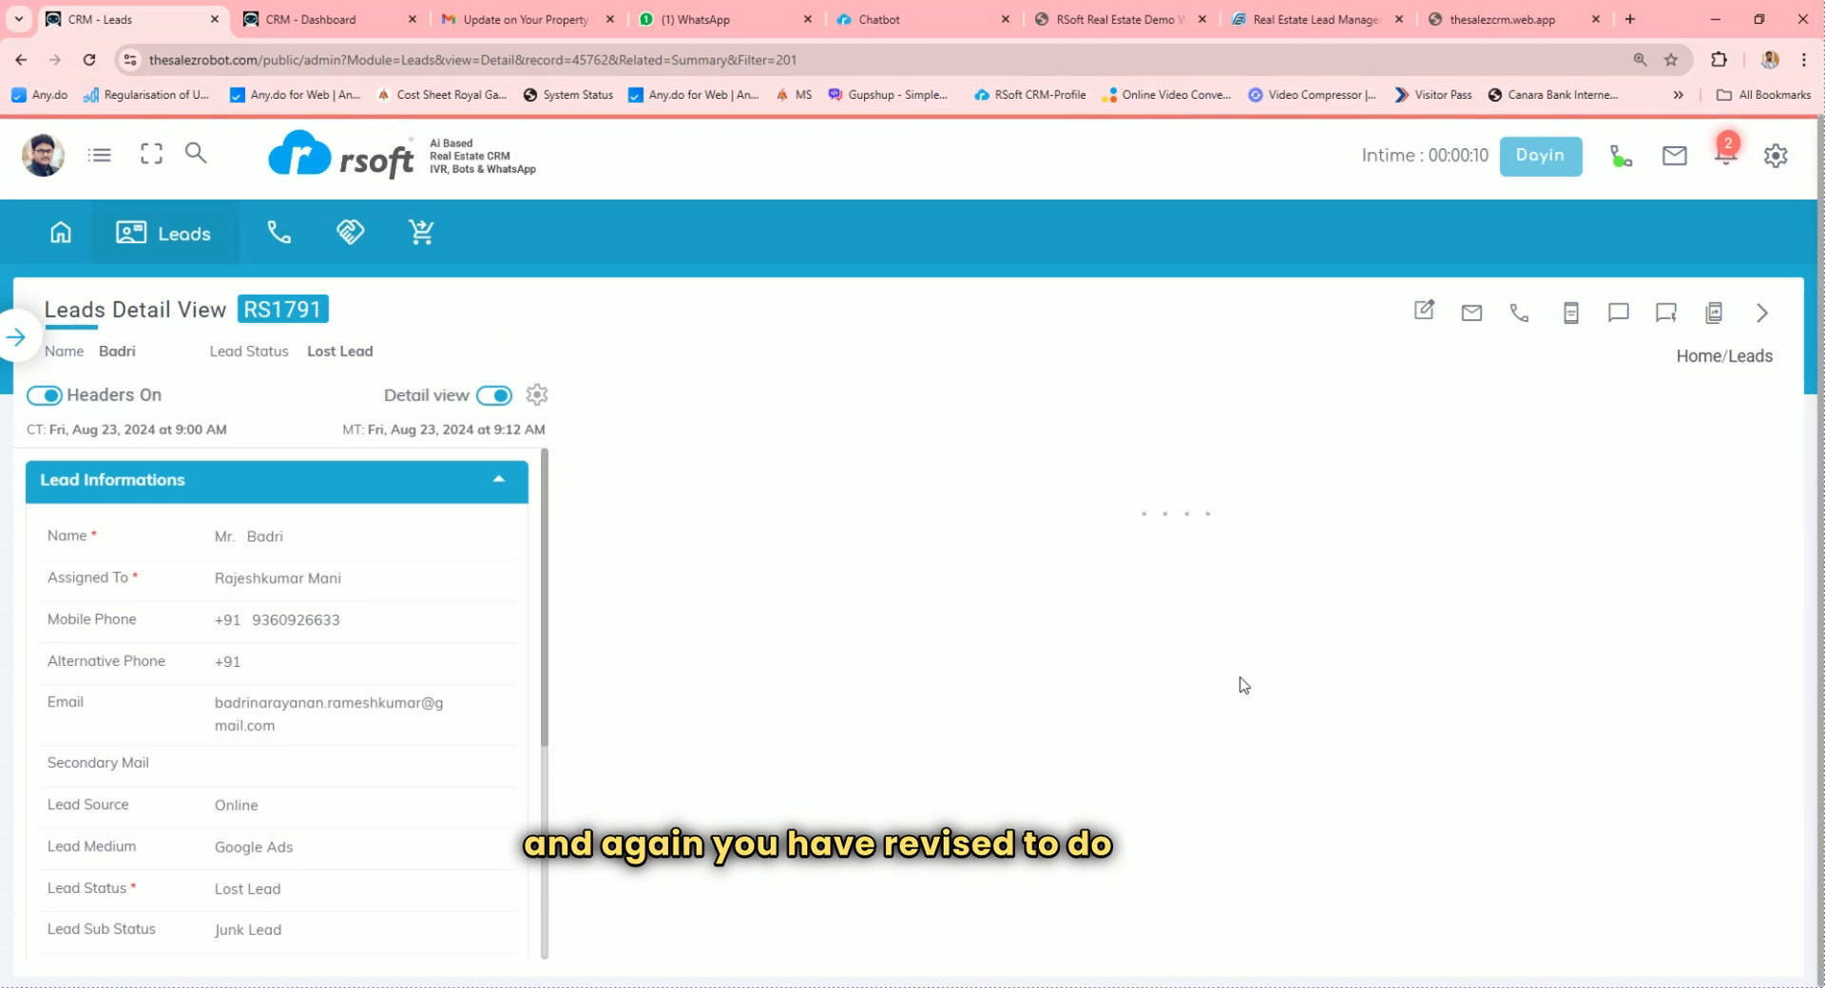
Open the saved cost sheet's details from the lead and examine its PDF preview
left_click(1558, 401)
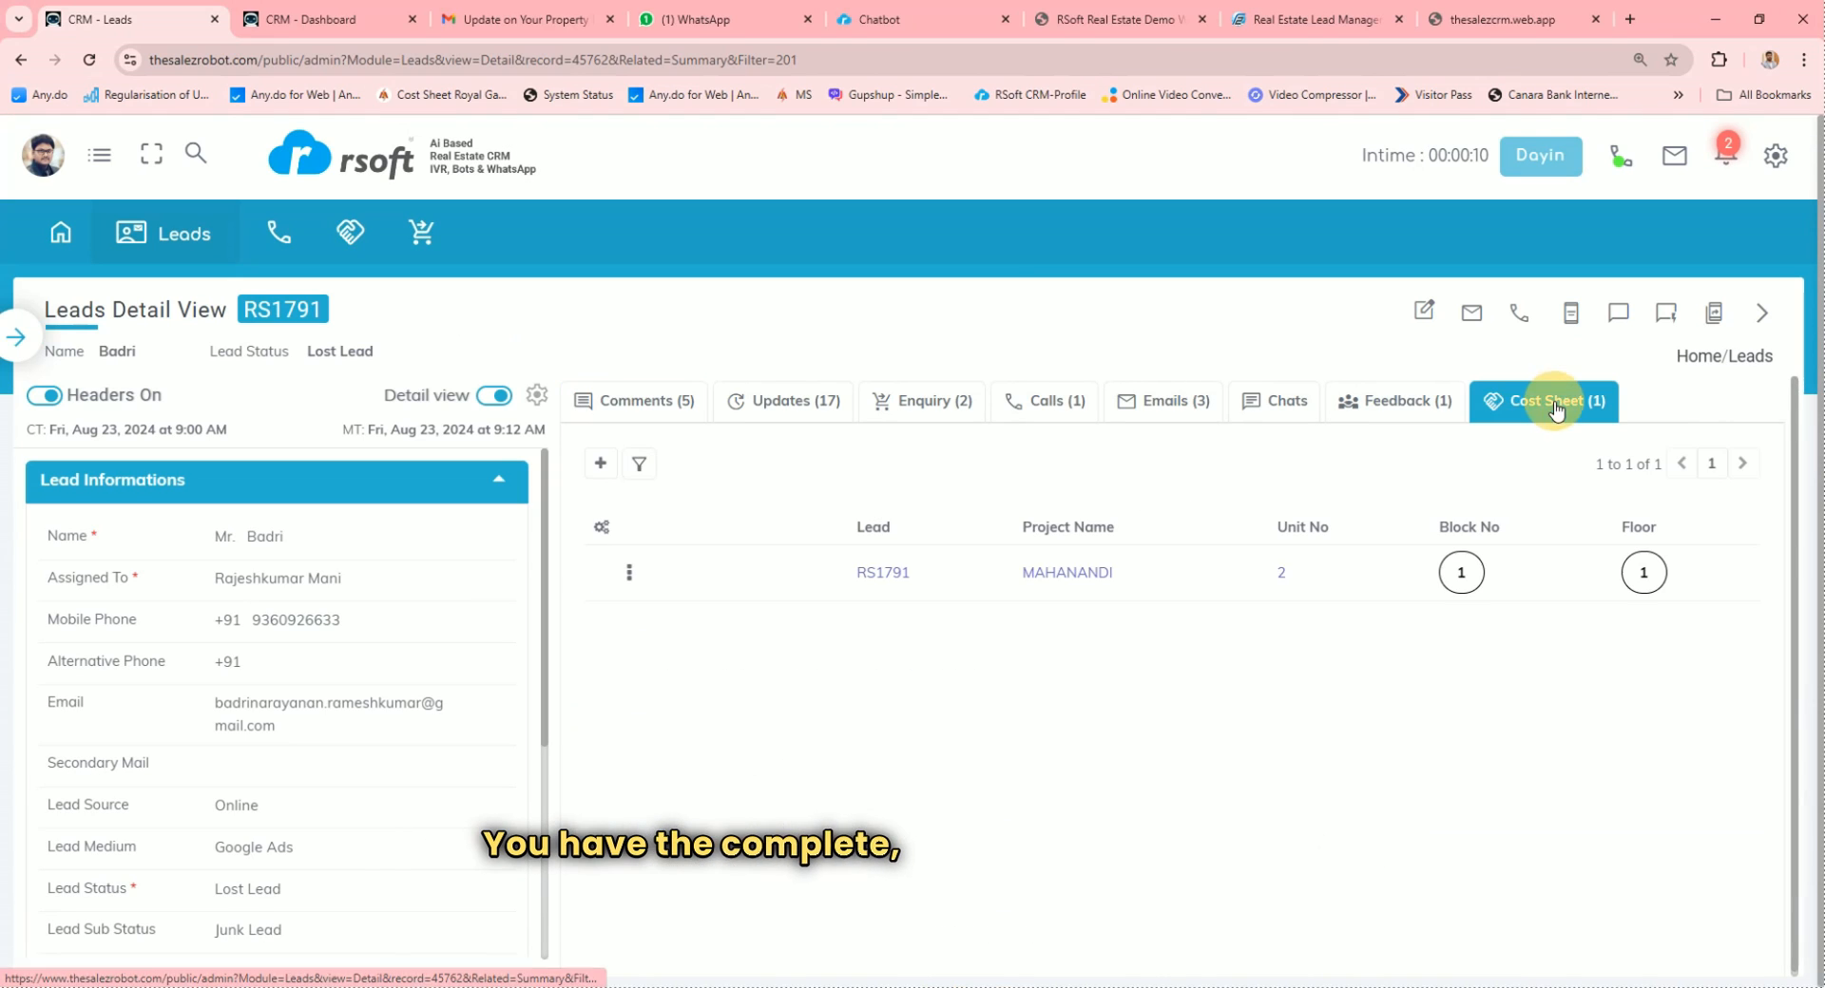
left_click(628, 572)
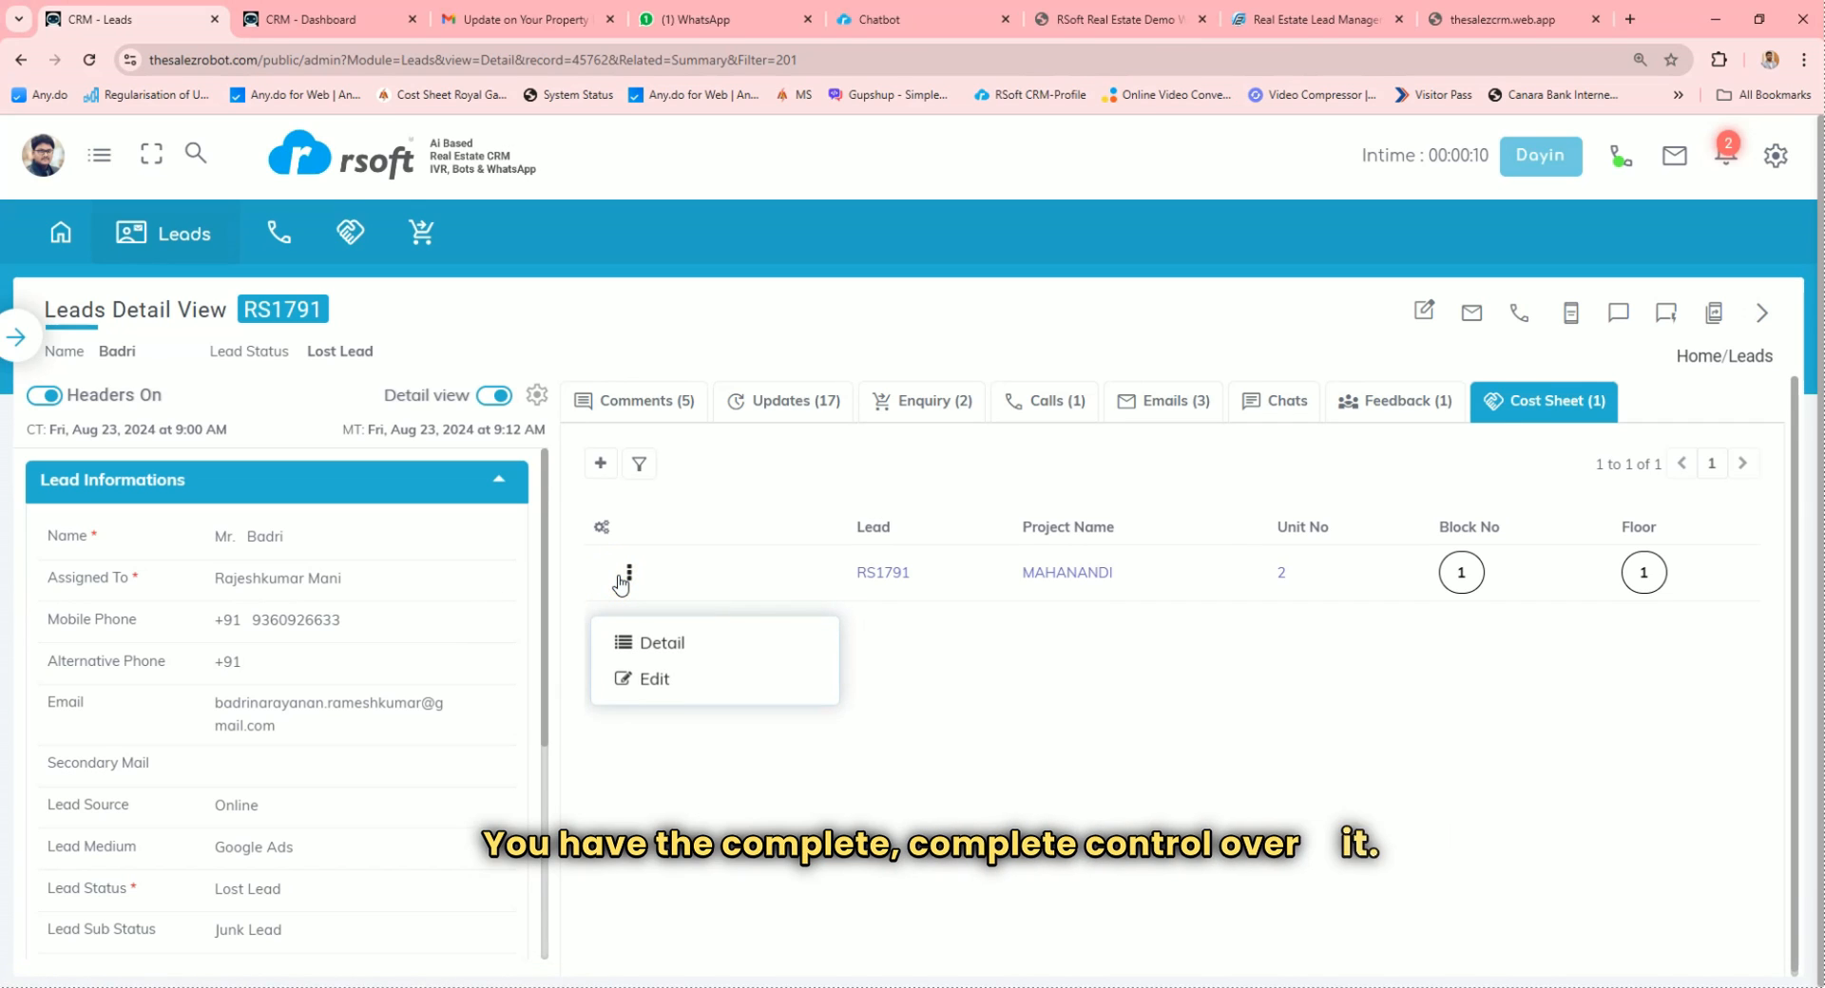
left_click(654, 636)
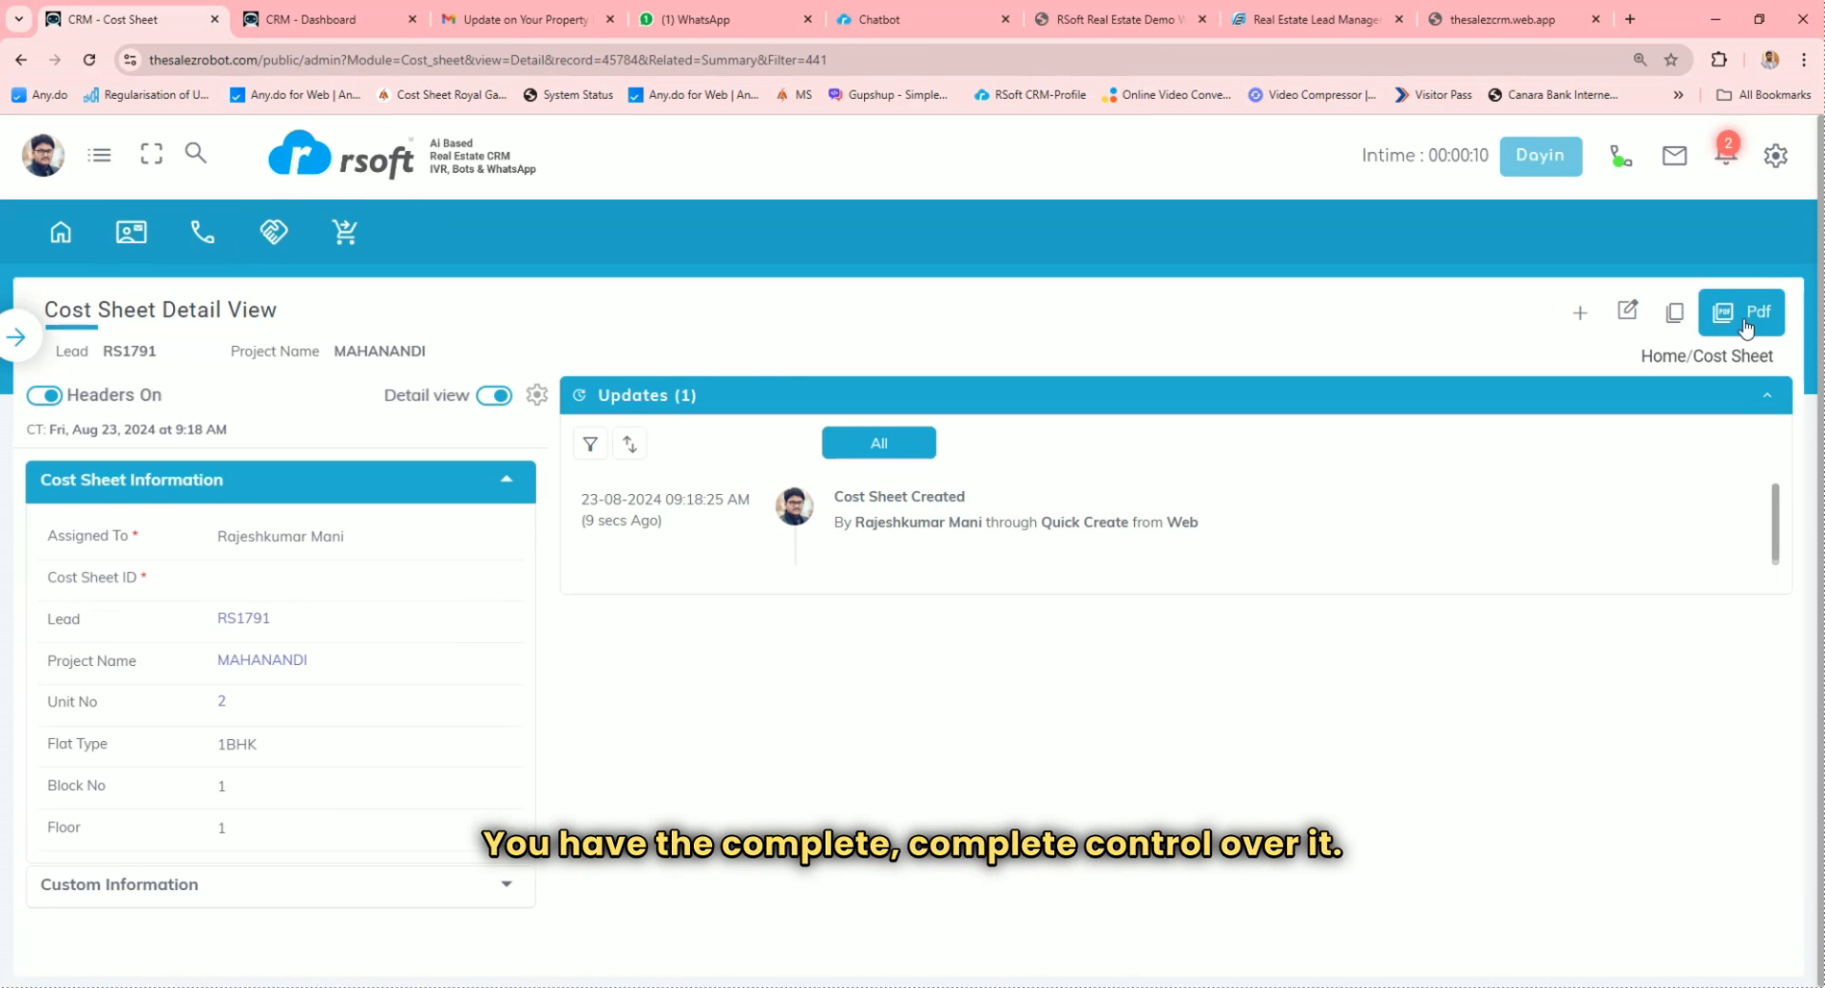
left_click(1745, 327)
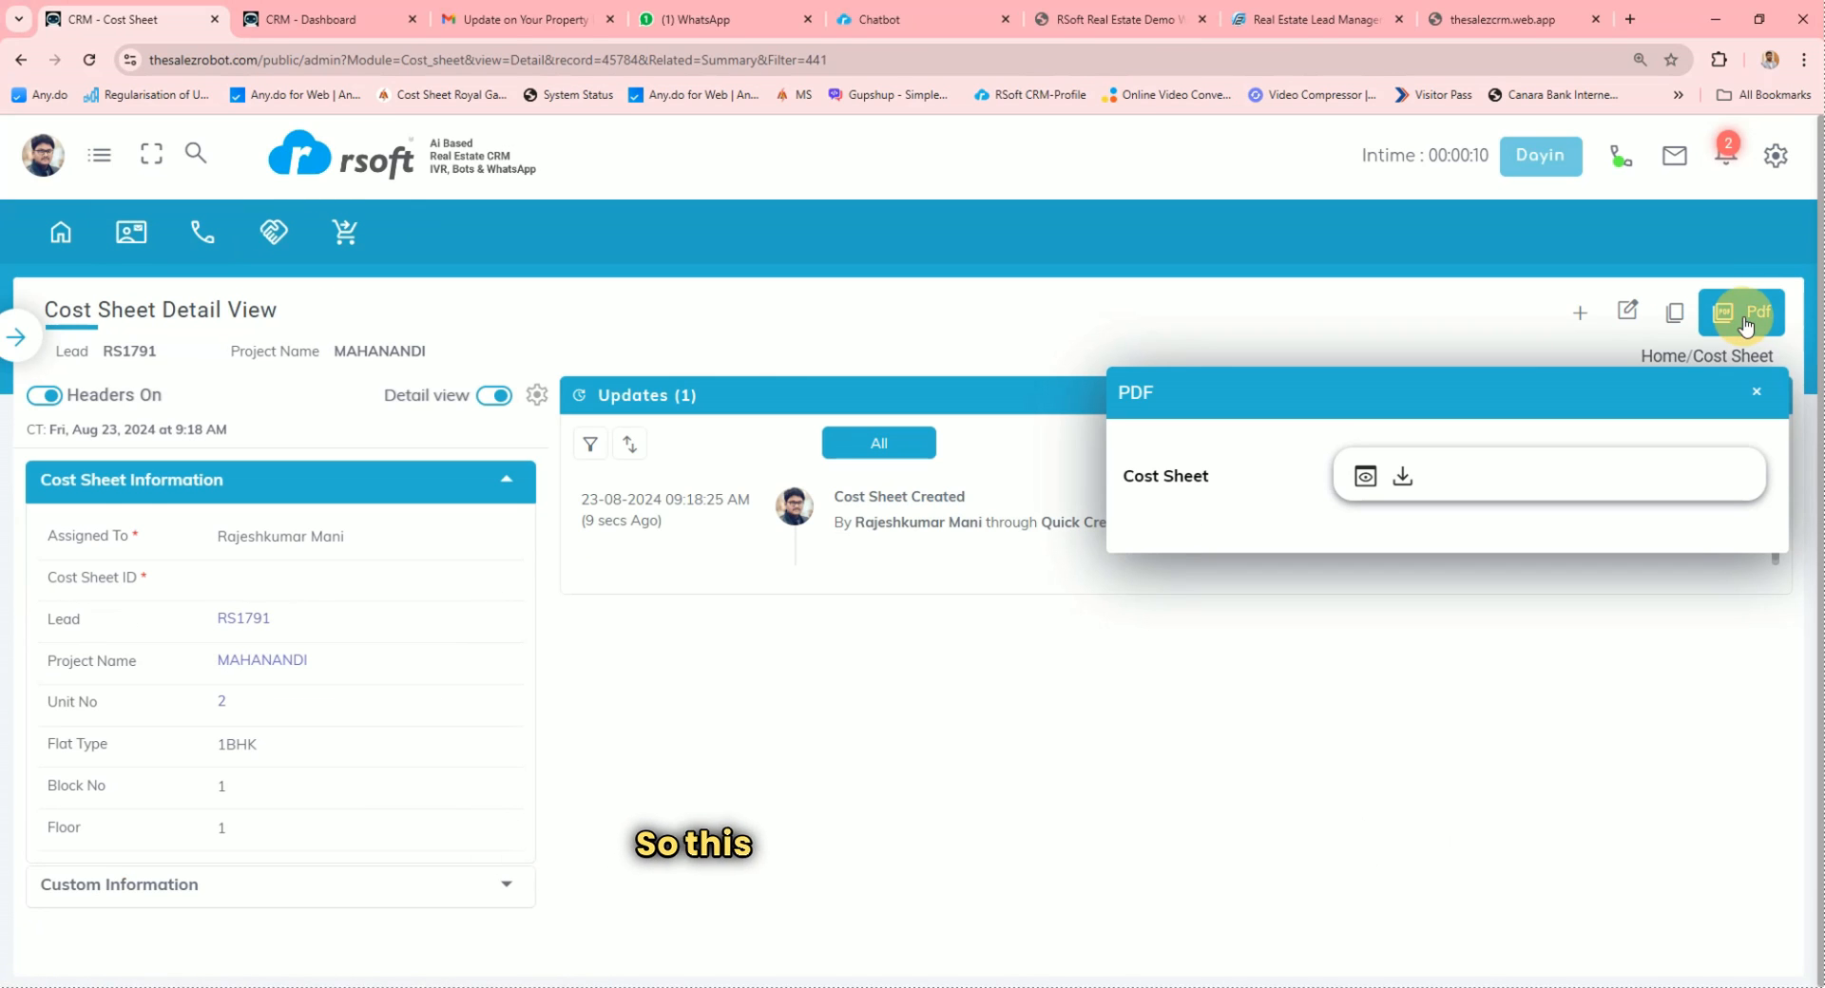
left_click(1358, 478)
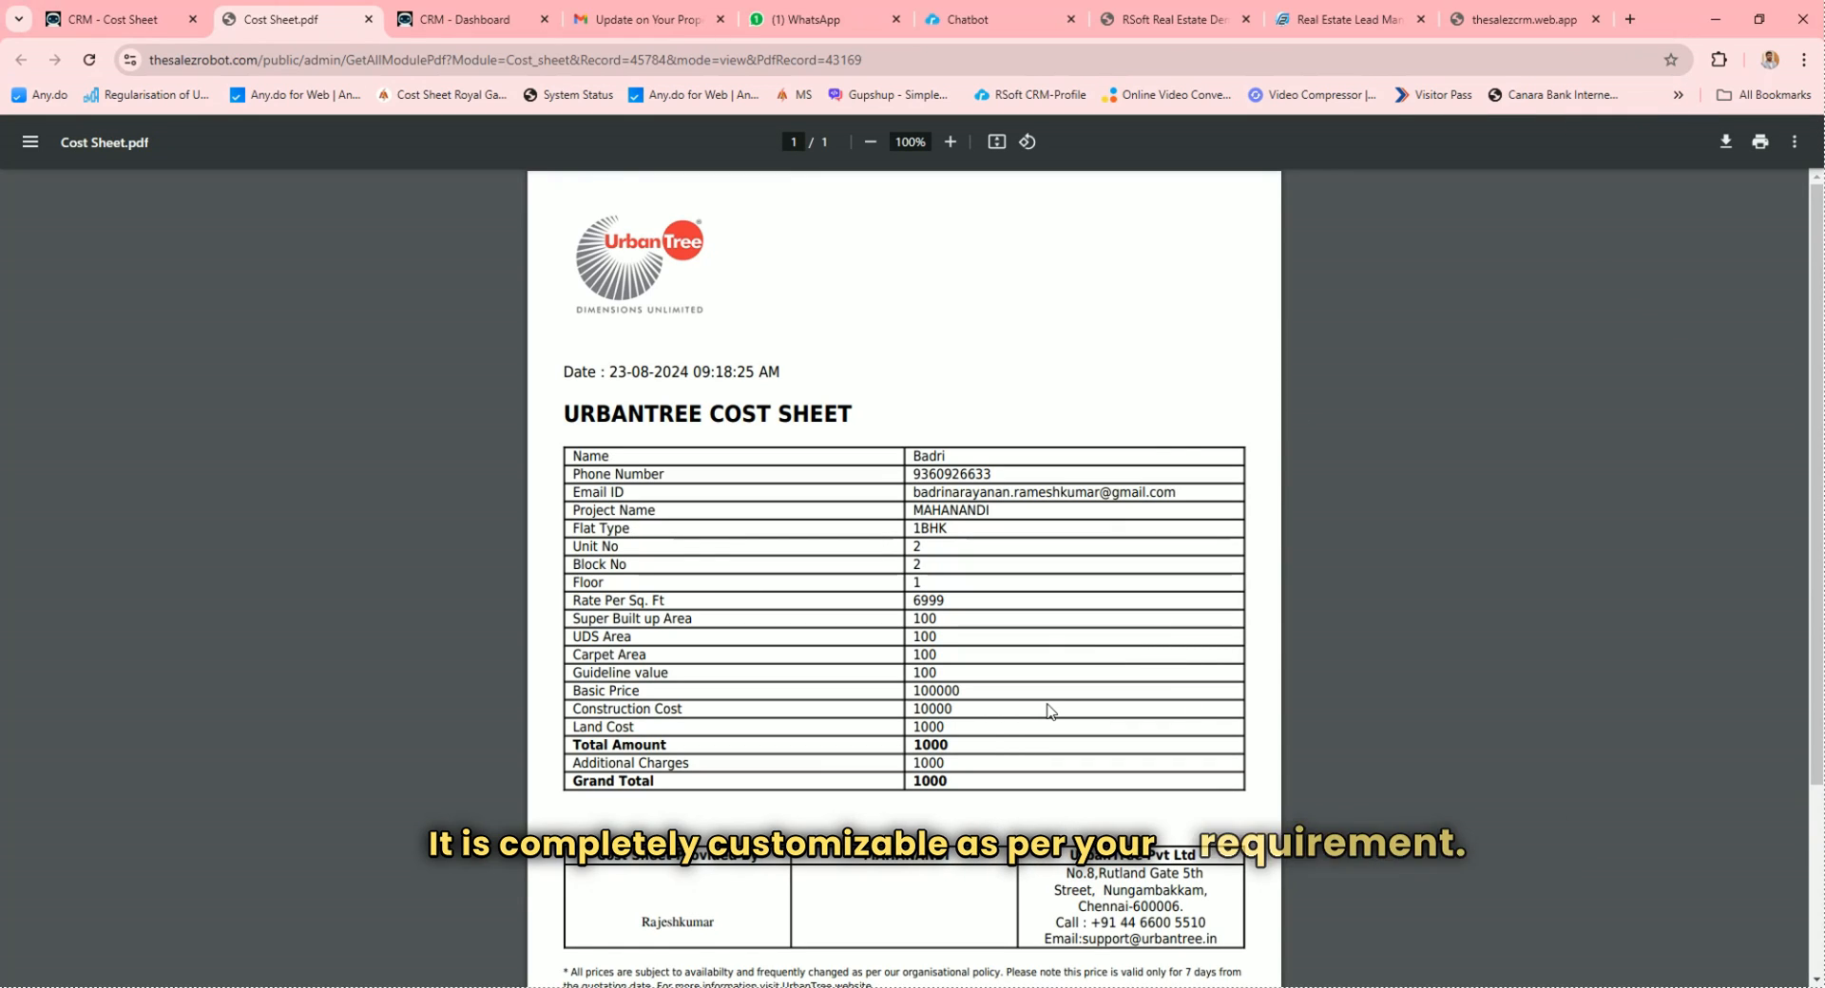
scroll(1065, 709, "down", 3)
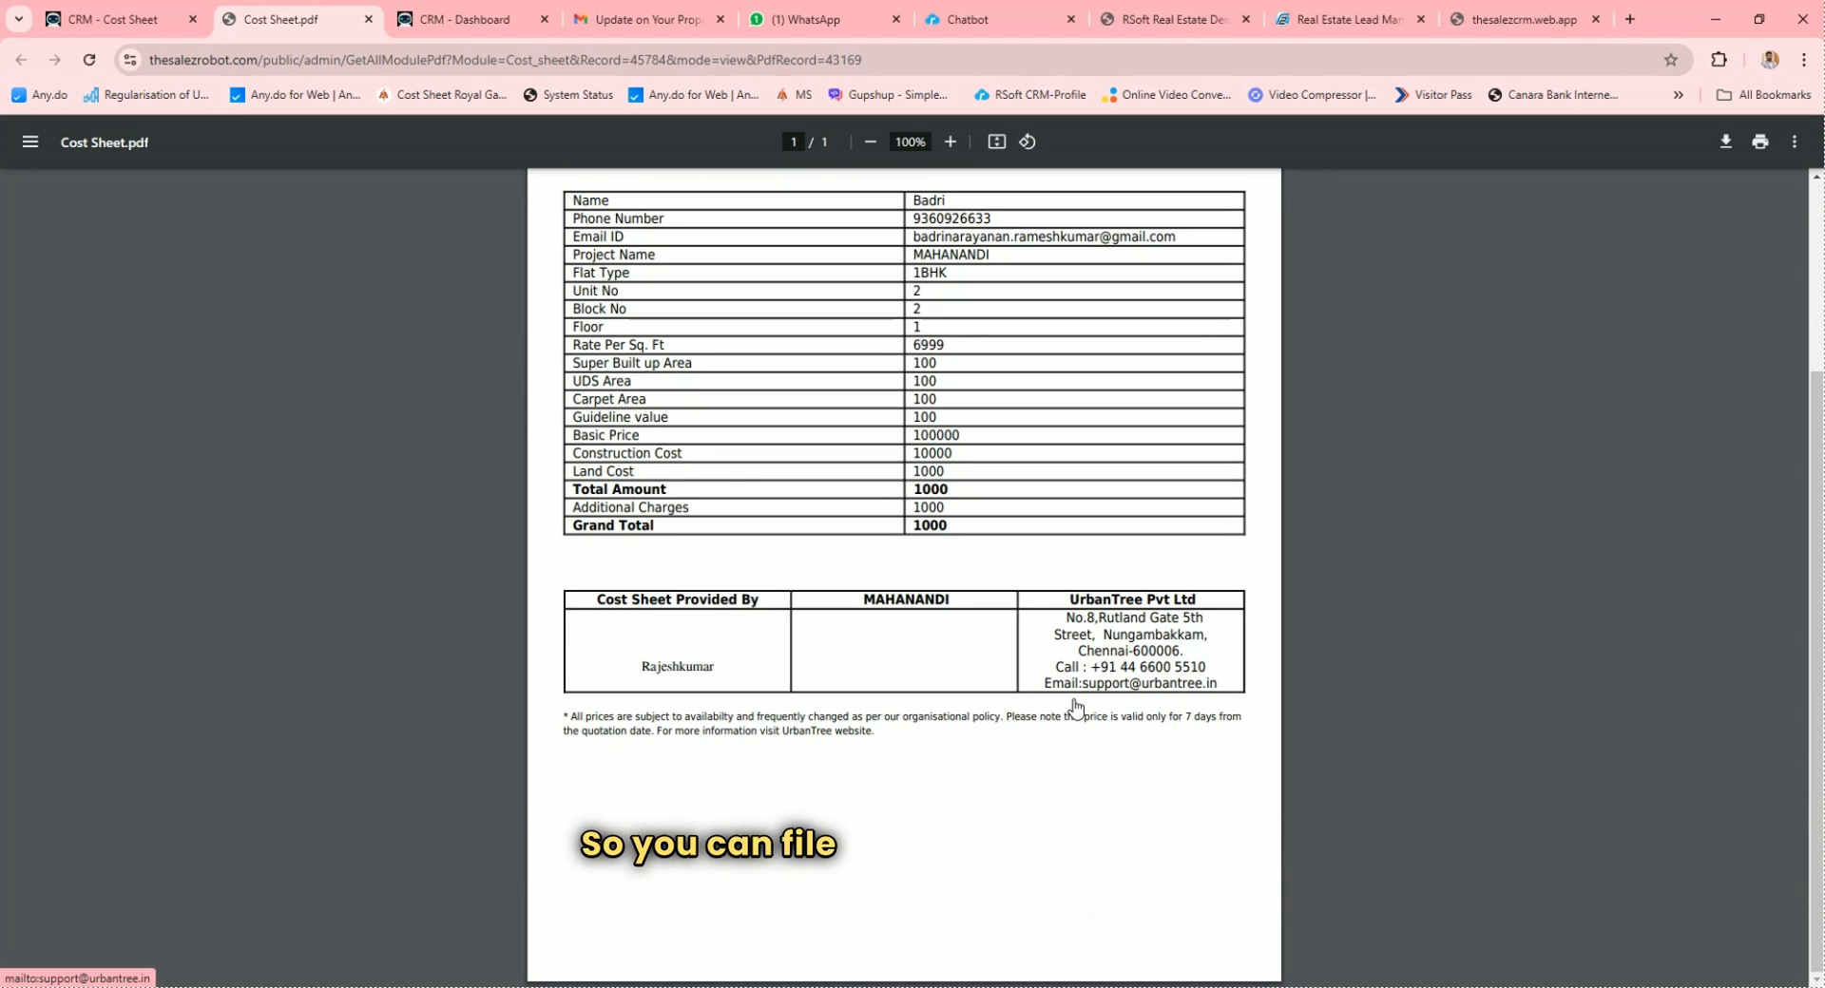
scroll(1075, 708, "up", 3)
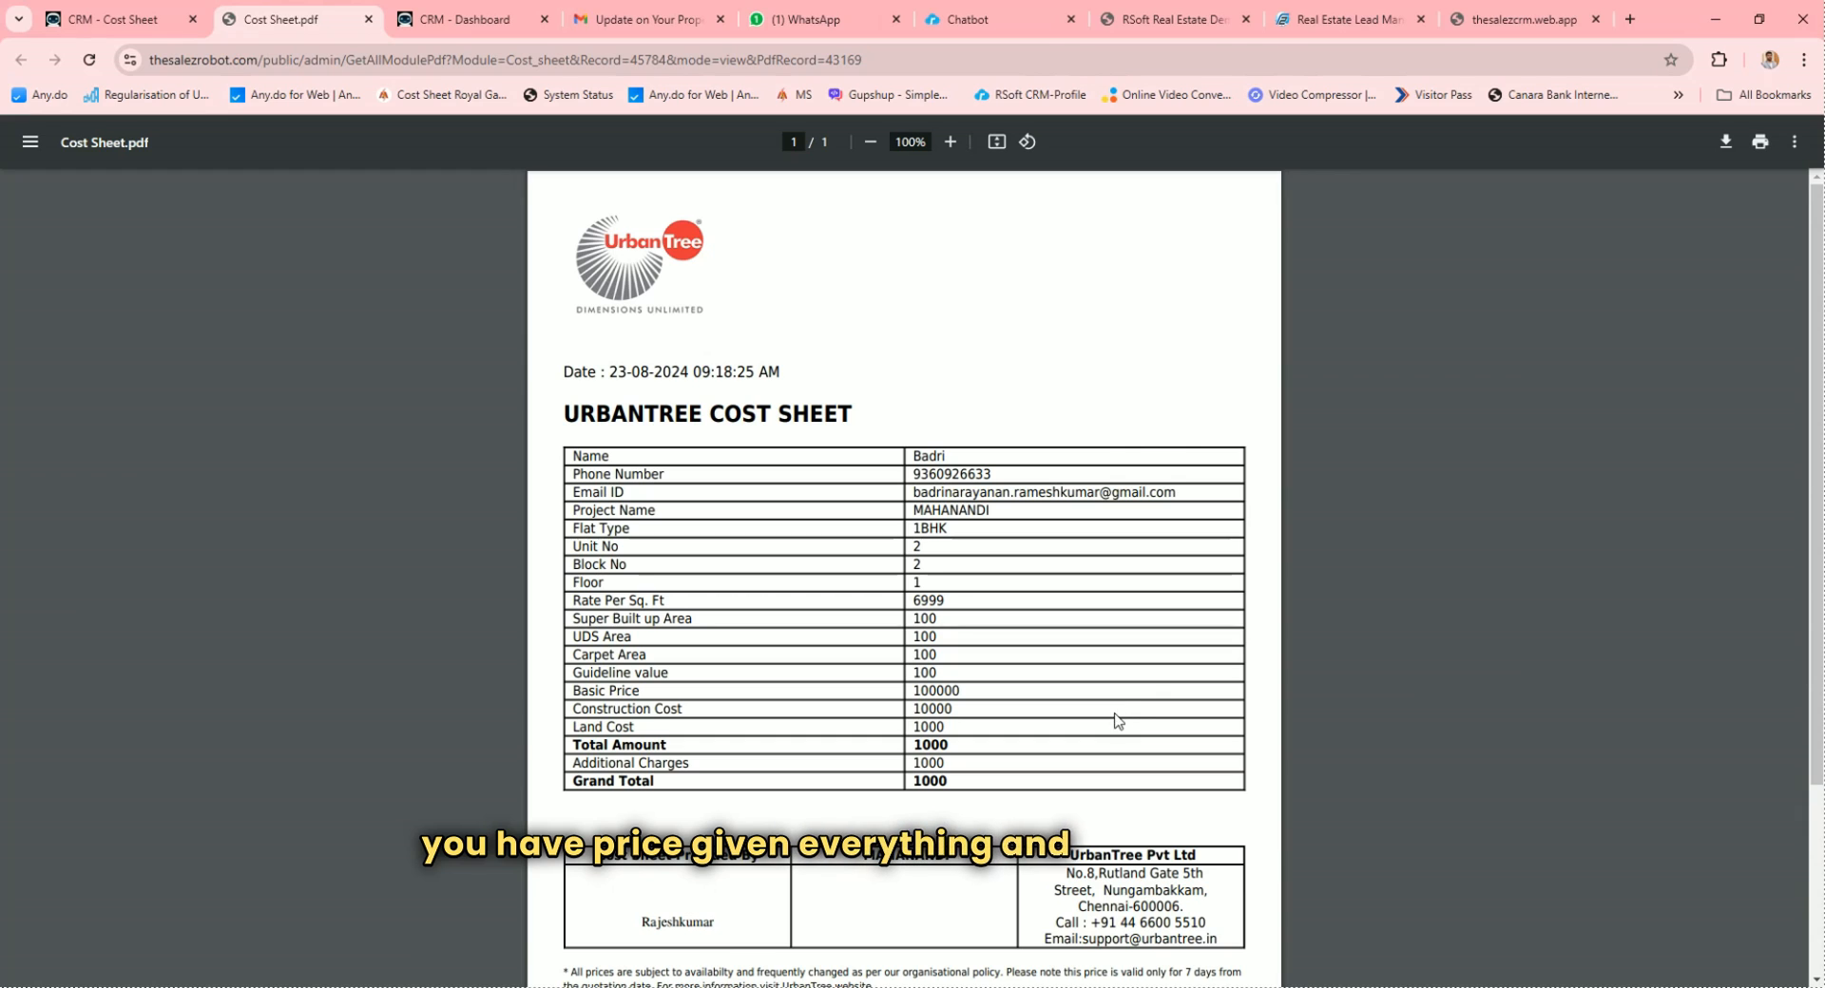
Save the PDF to Downloads as Cost Sheet.pdf and return to the lead's cost sheet list
left_click(1725, 142)
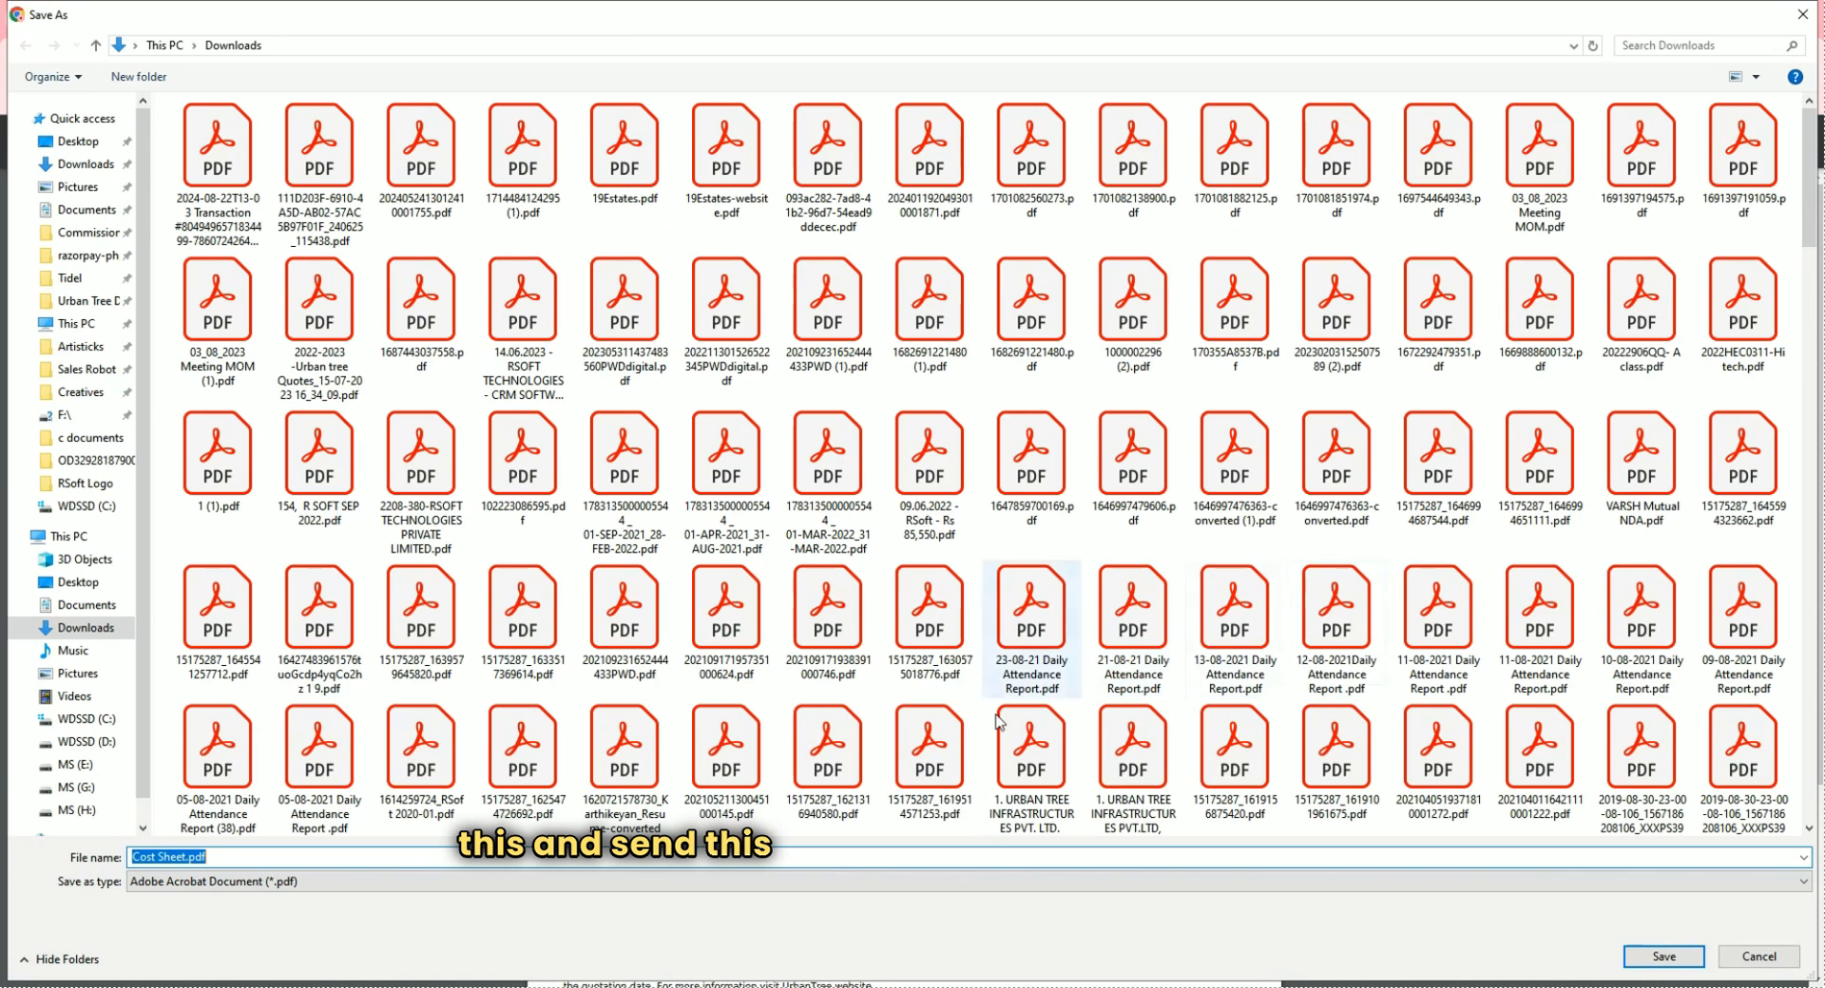
left_click(1663, 956)
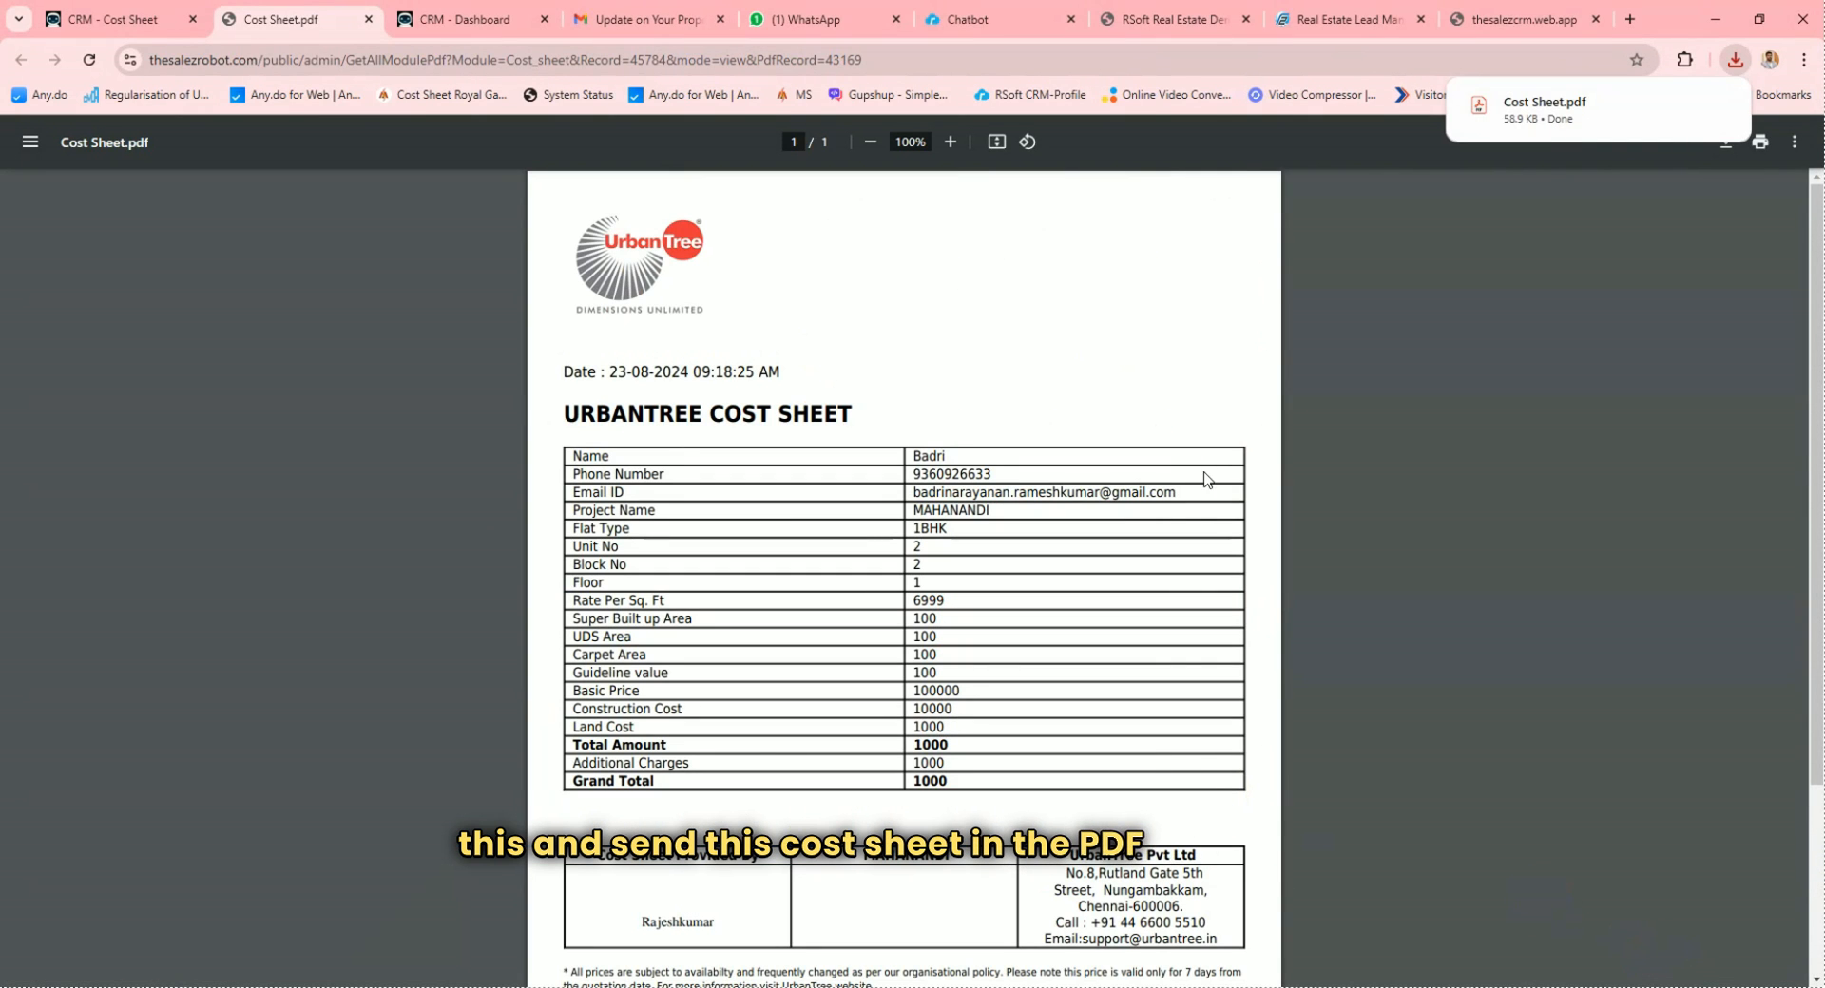
left_click(105, 19)
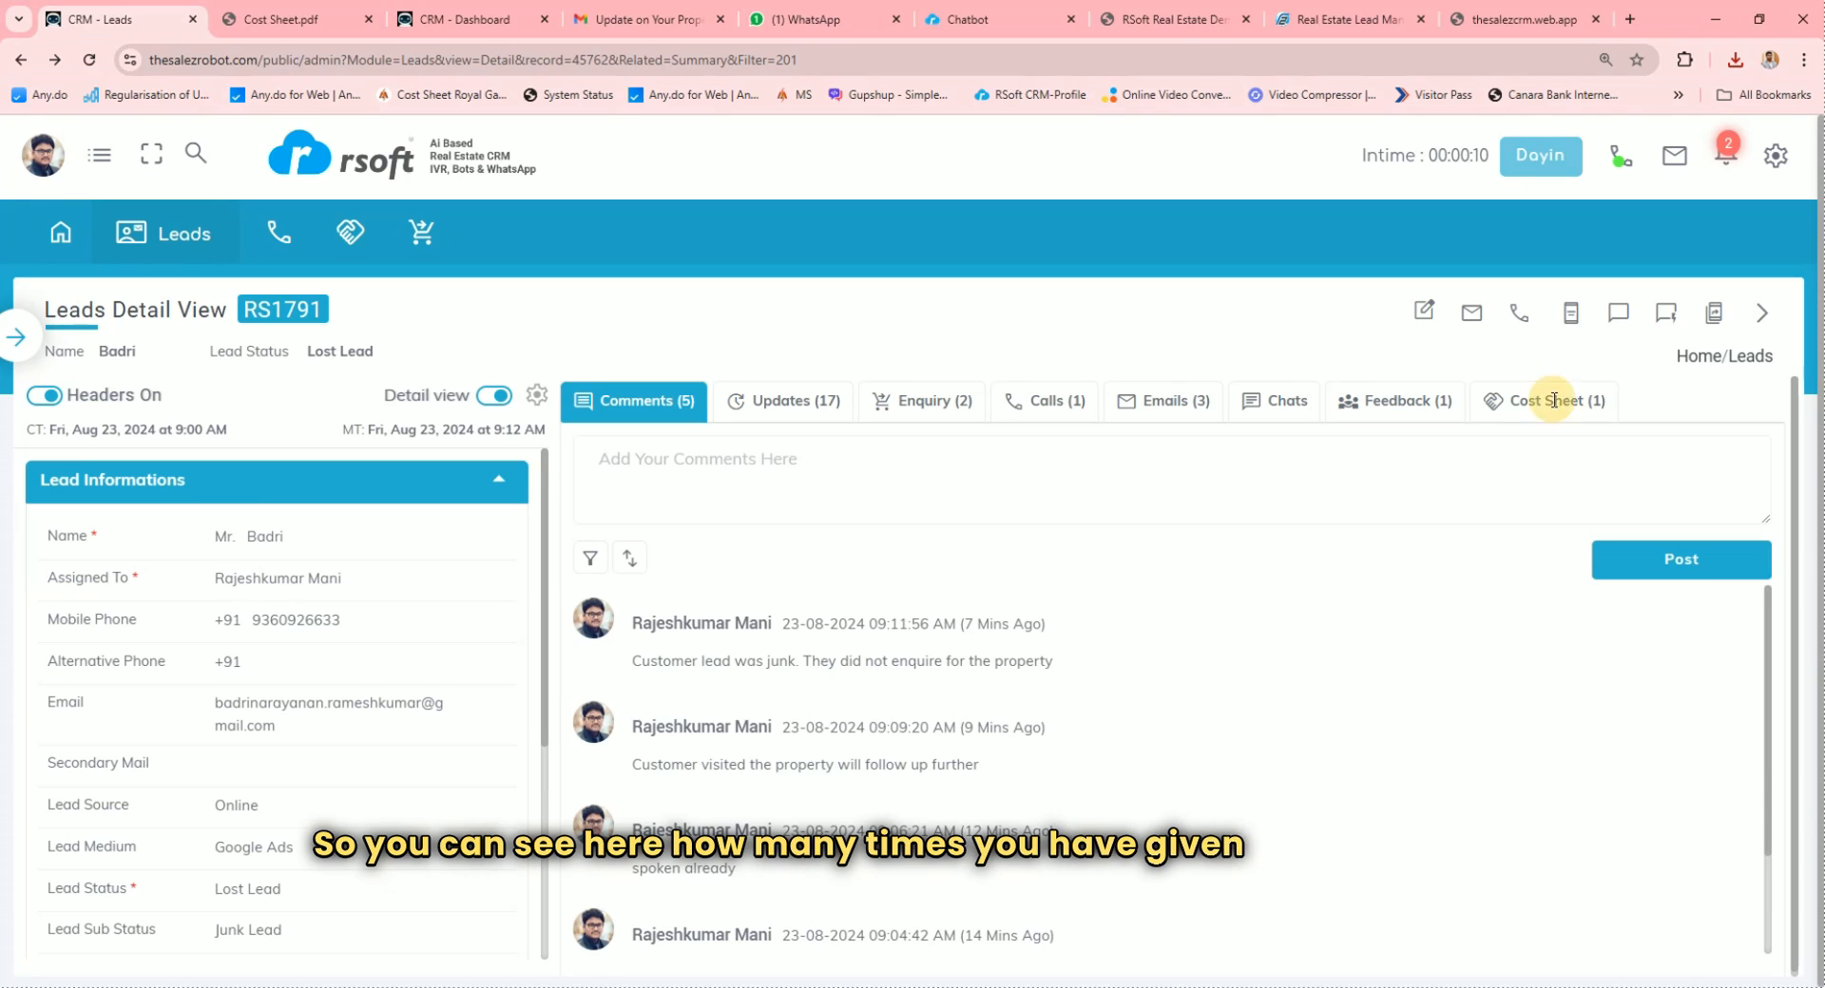
left_click(1553, 400)
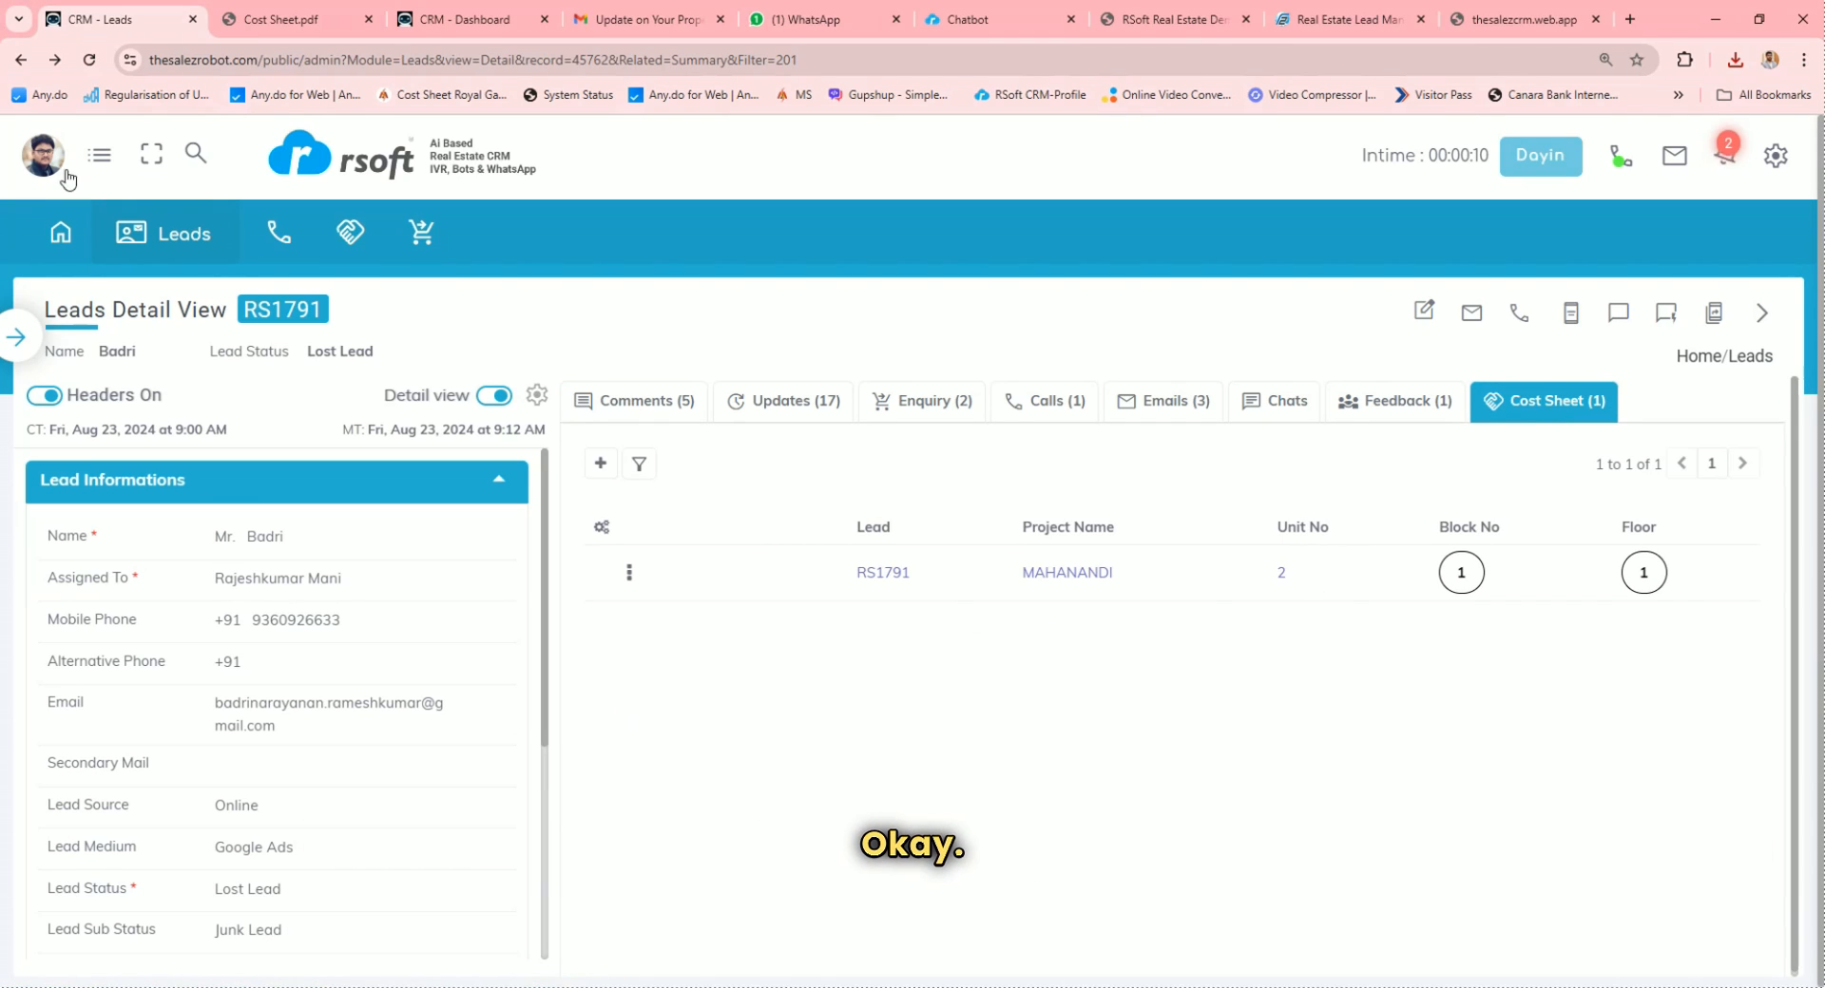
Open the Unit Detail list in a new browser tab and look through its units
left_click(99, 154)
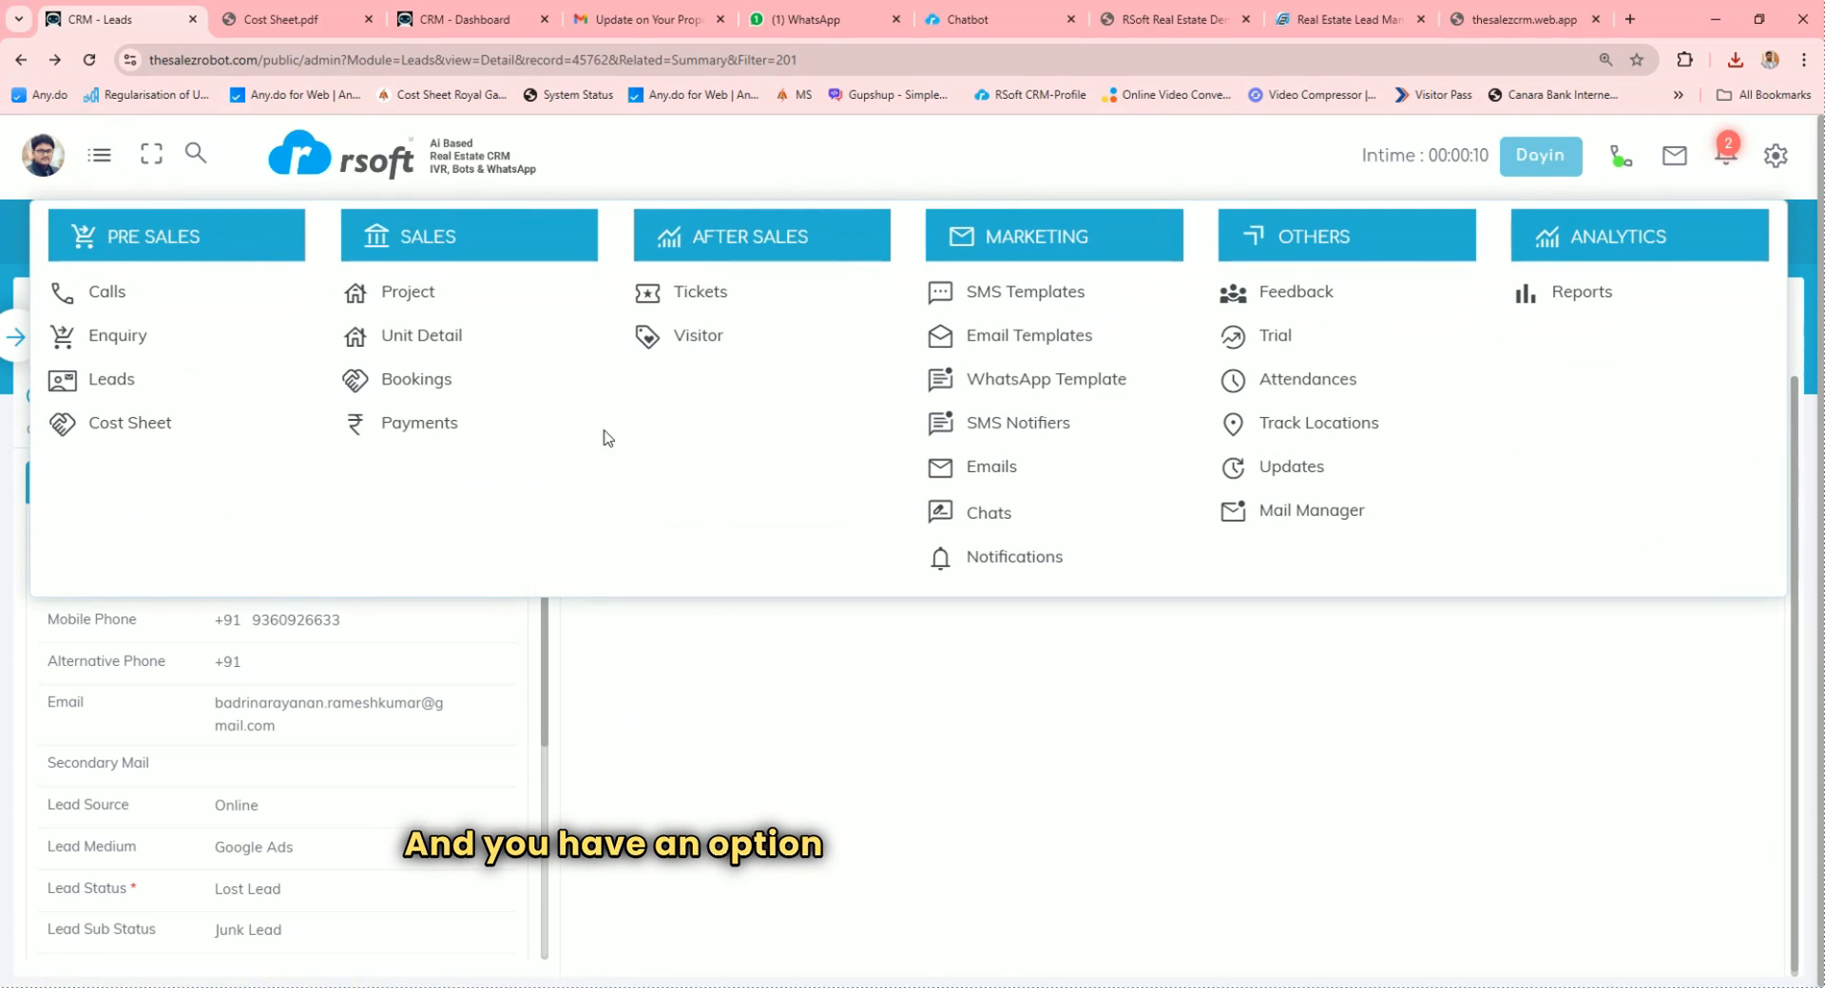
right_click(422, 338)
left_click(519, 353)
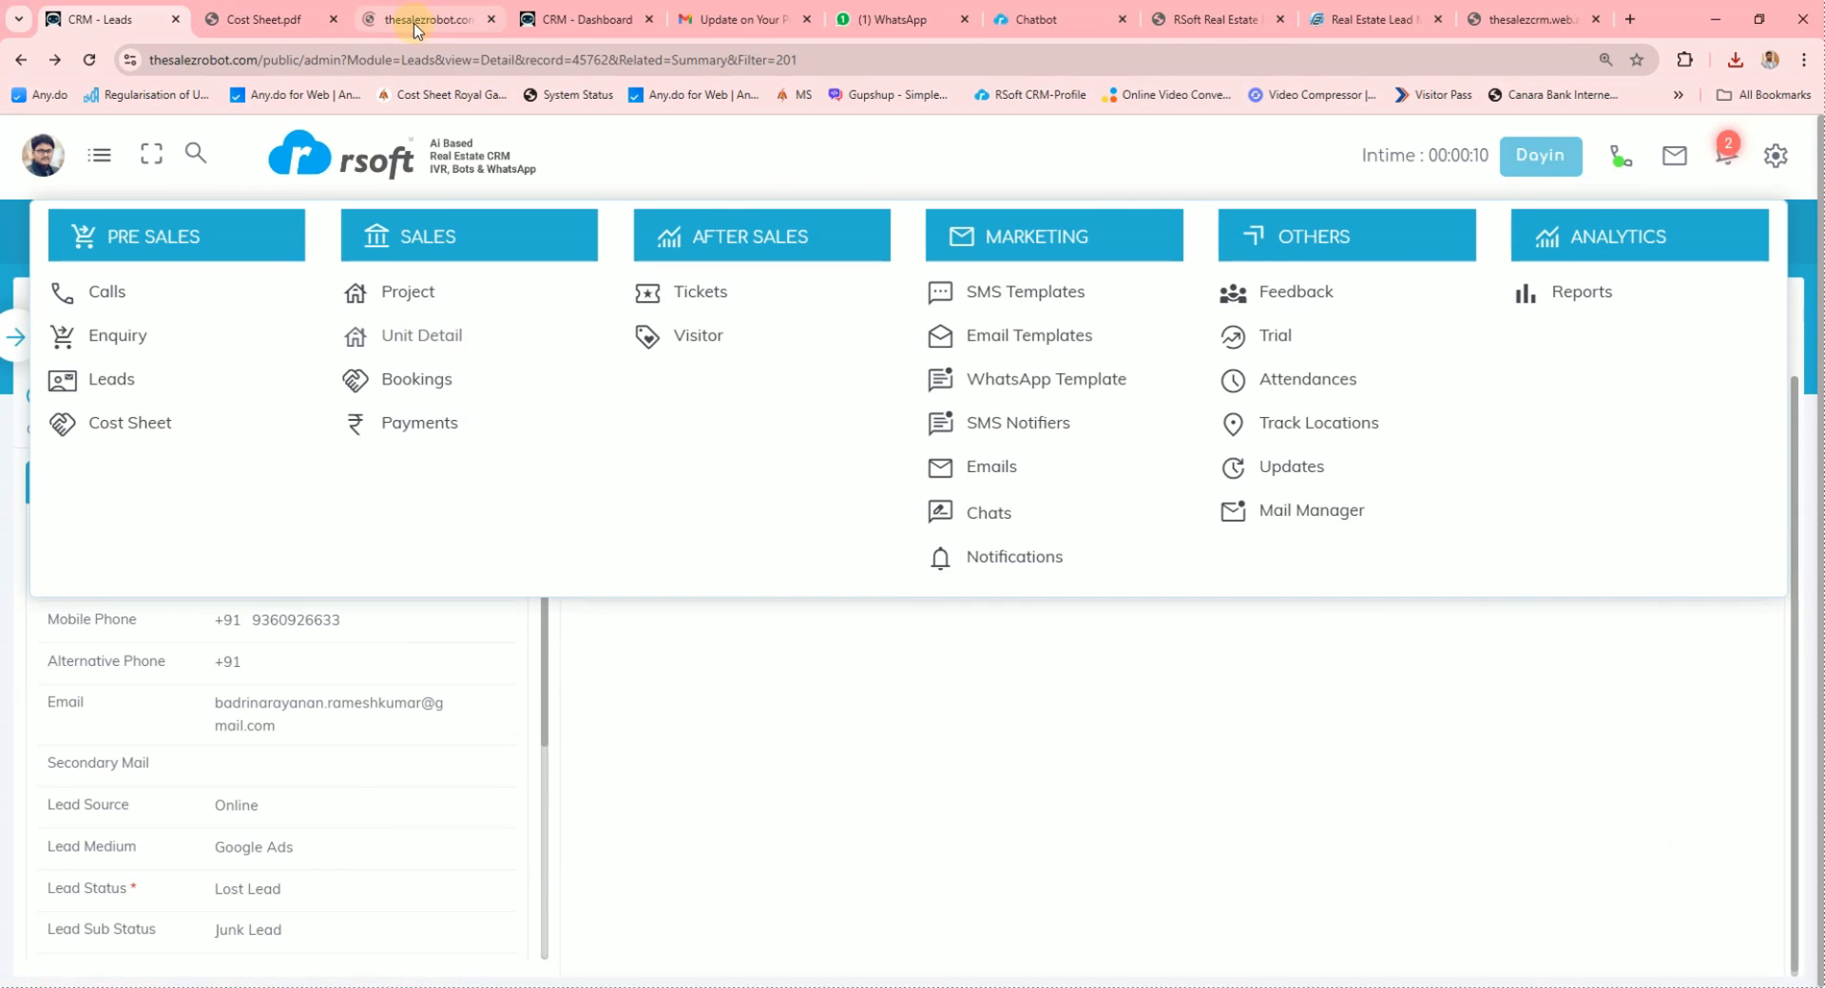
left_click(427, 19)
scroll(995, 606, "down", 3)
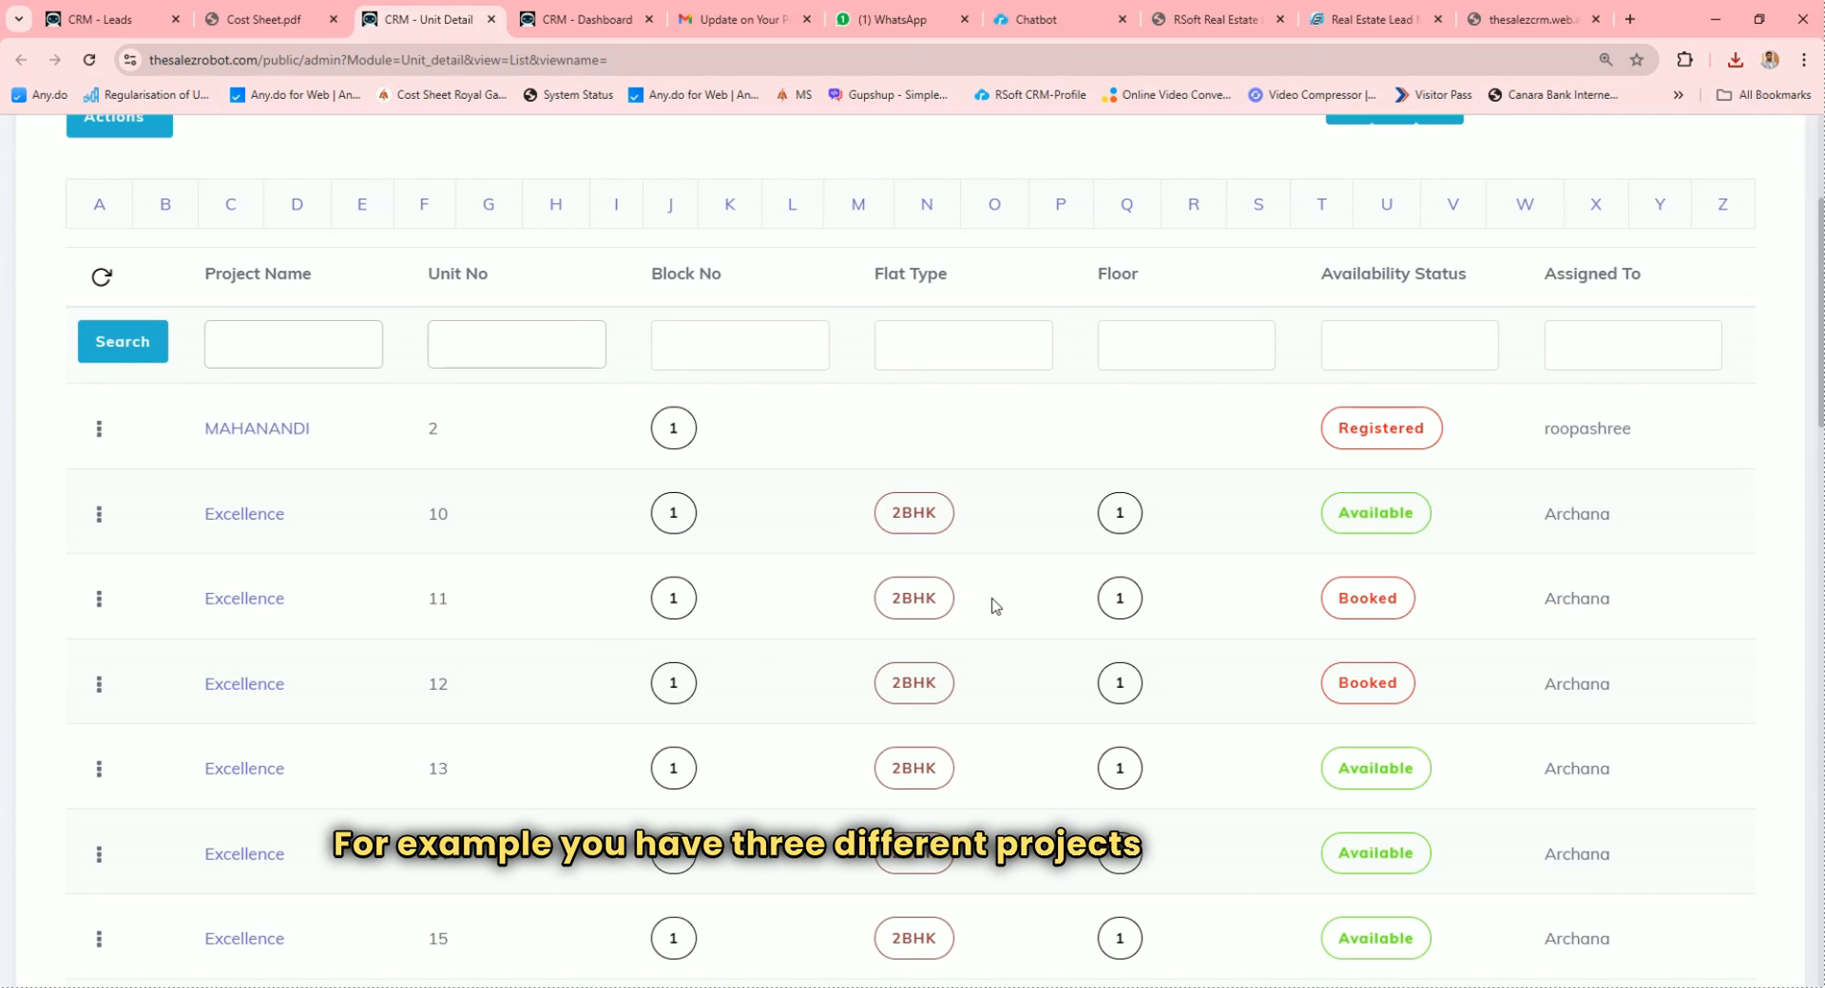
Search the unit list by project name excel for unit number 10 and for unit number 11 to check their availability
left_click(276, 326)
type("excel")
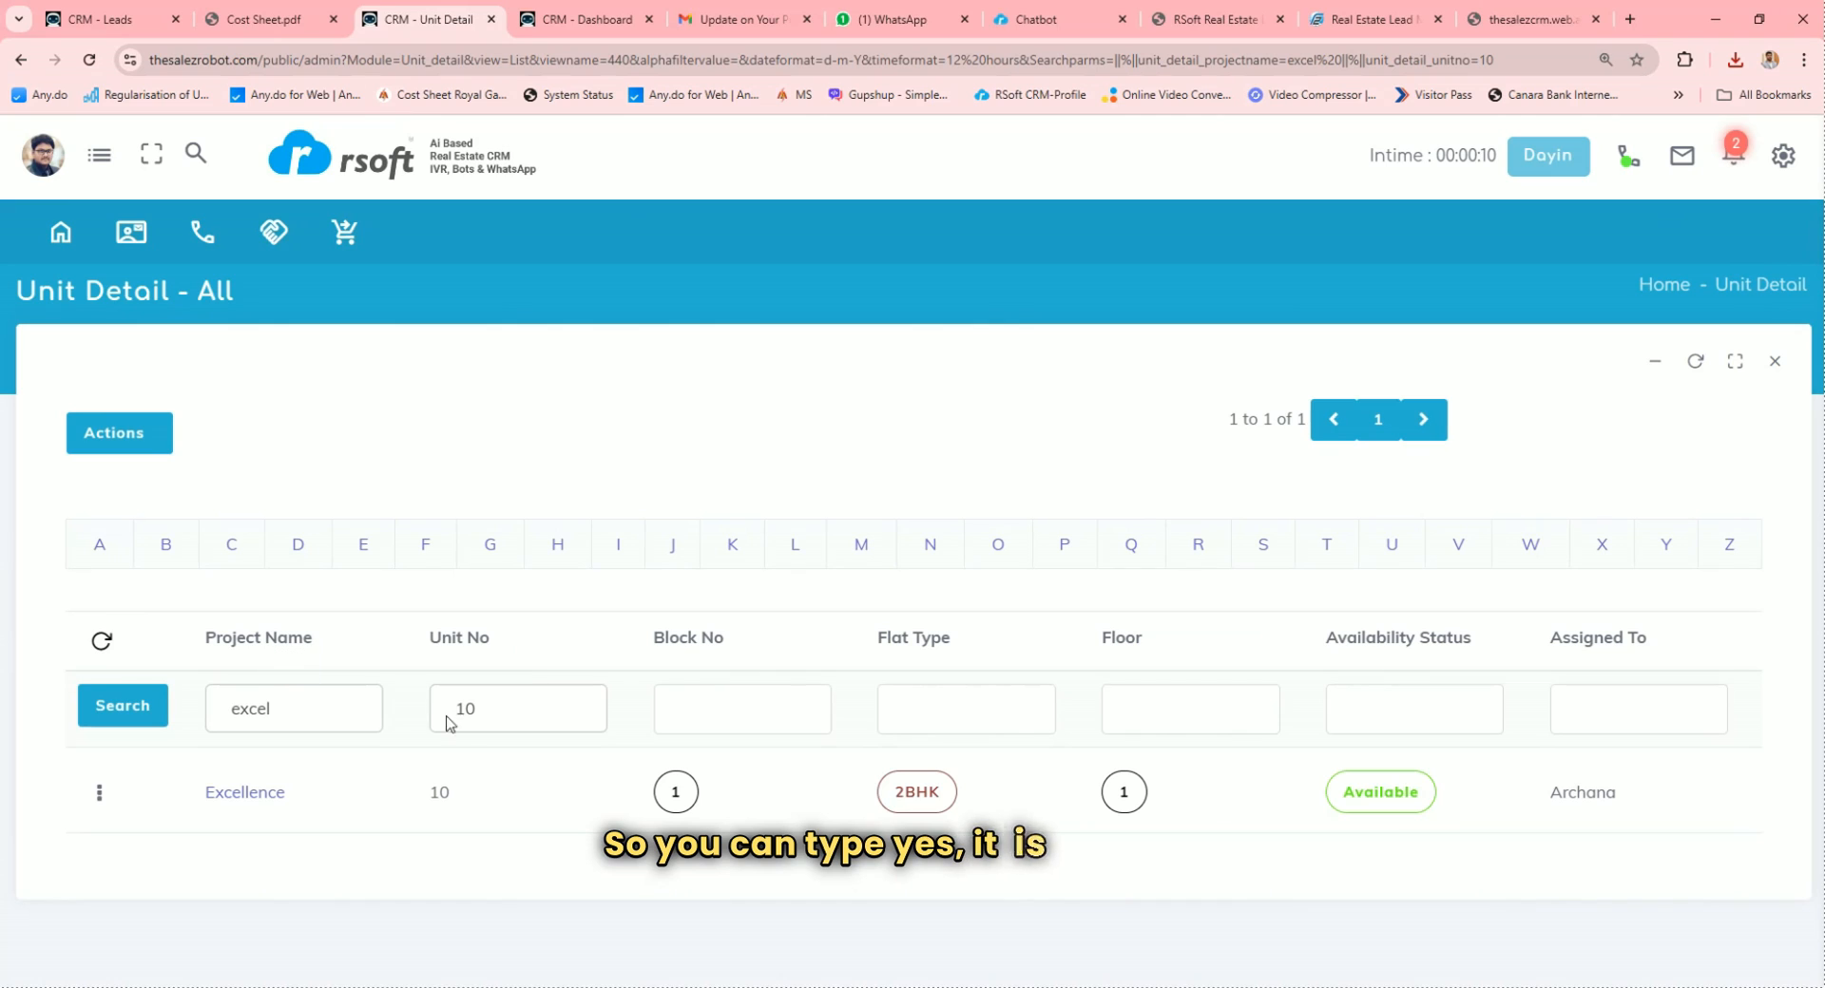
key("BackSpace")
key("BackSpace")
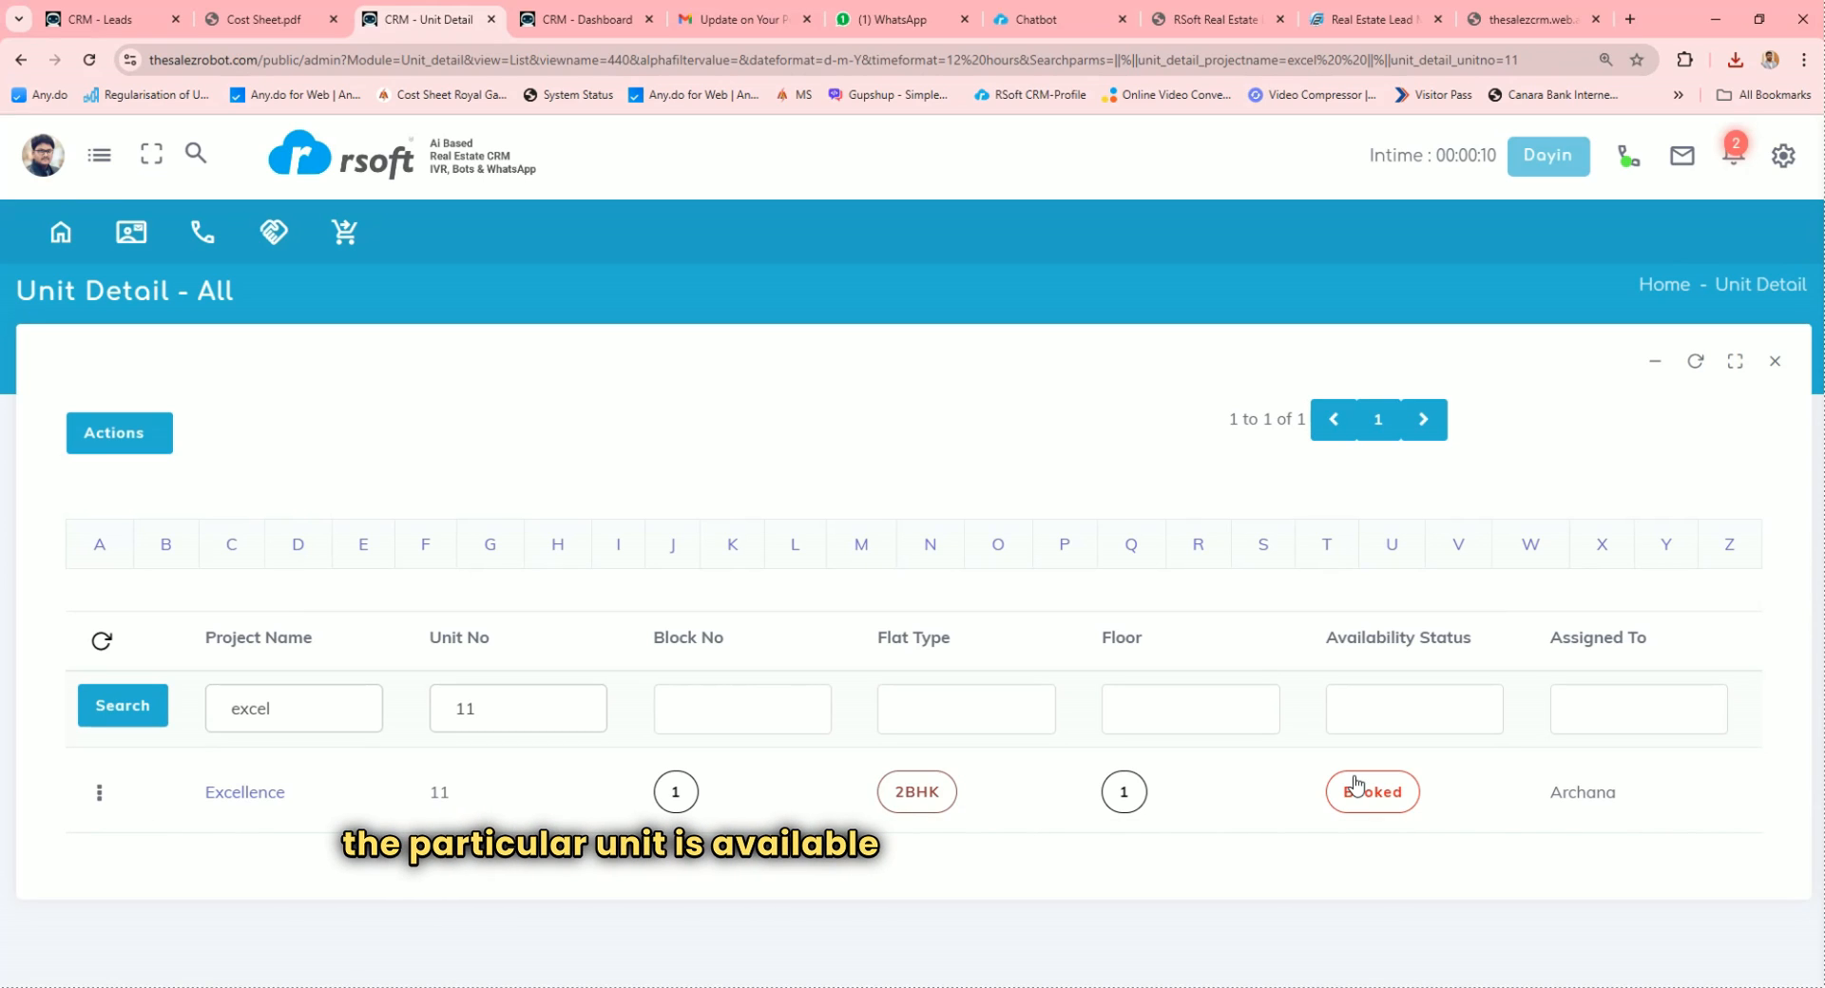
Set the unit number filter back to 10 and repeat the search
left_click(518, 708)
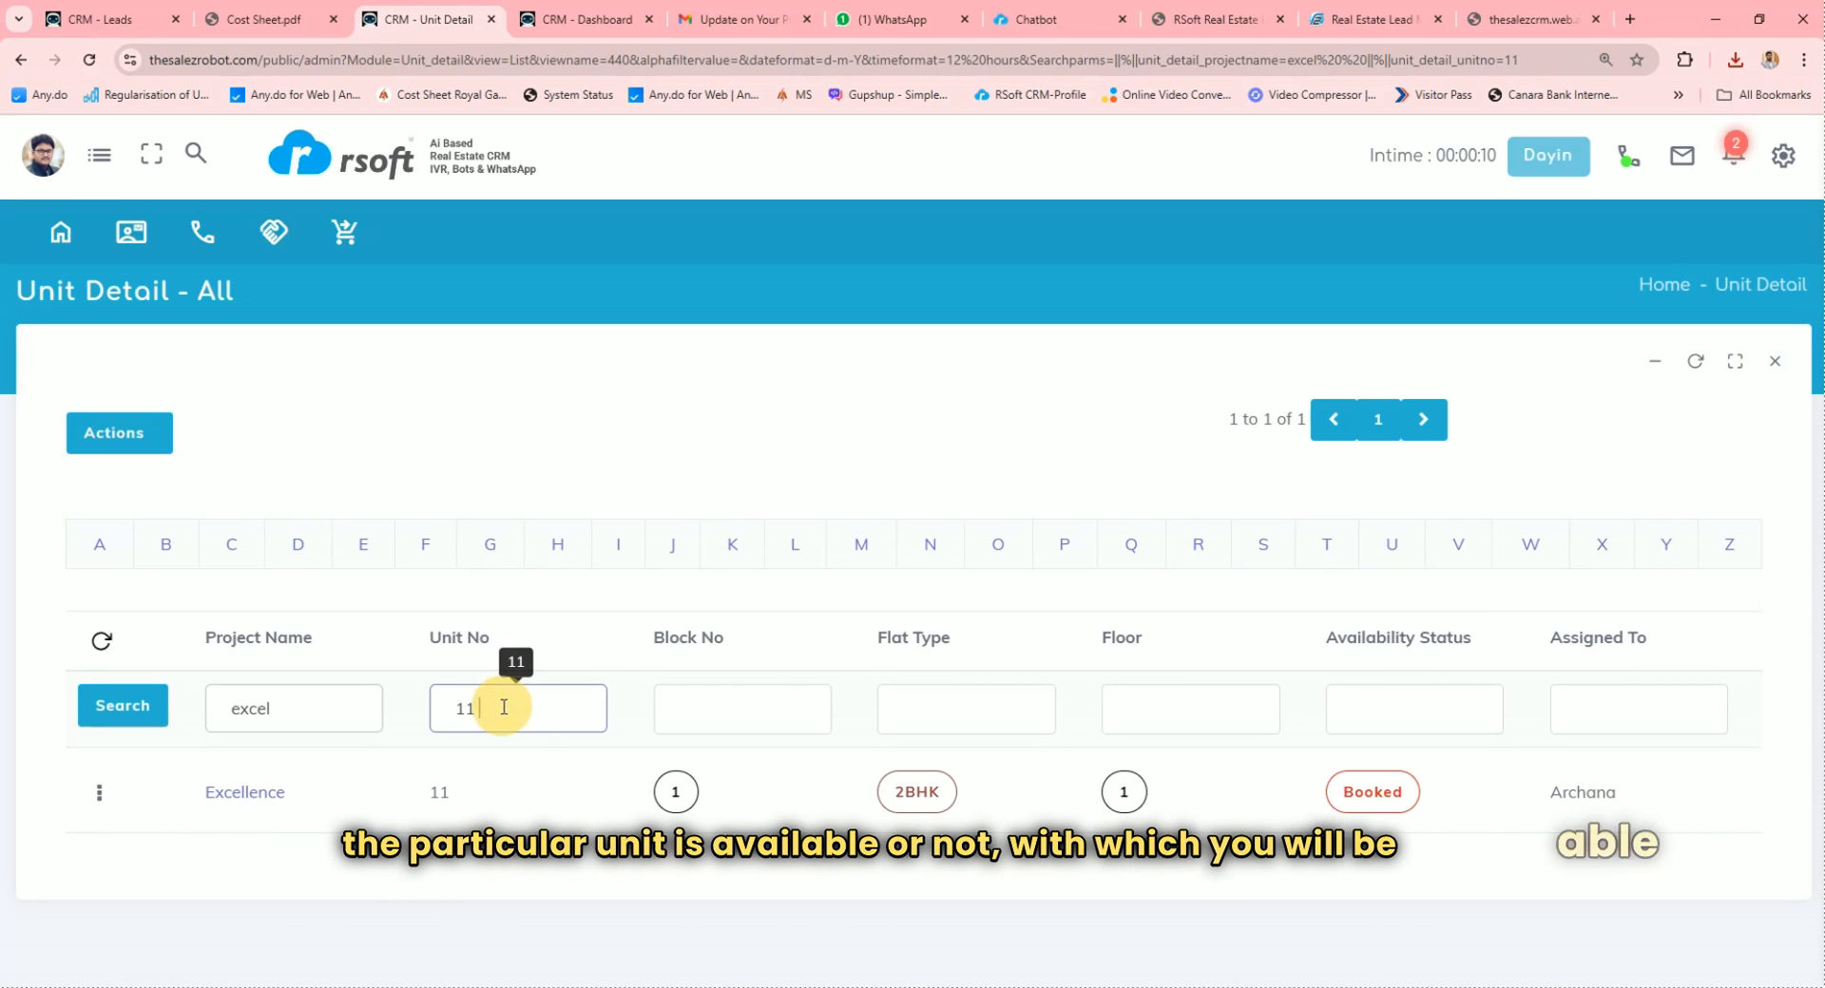
key("BackSpace")
type("0")
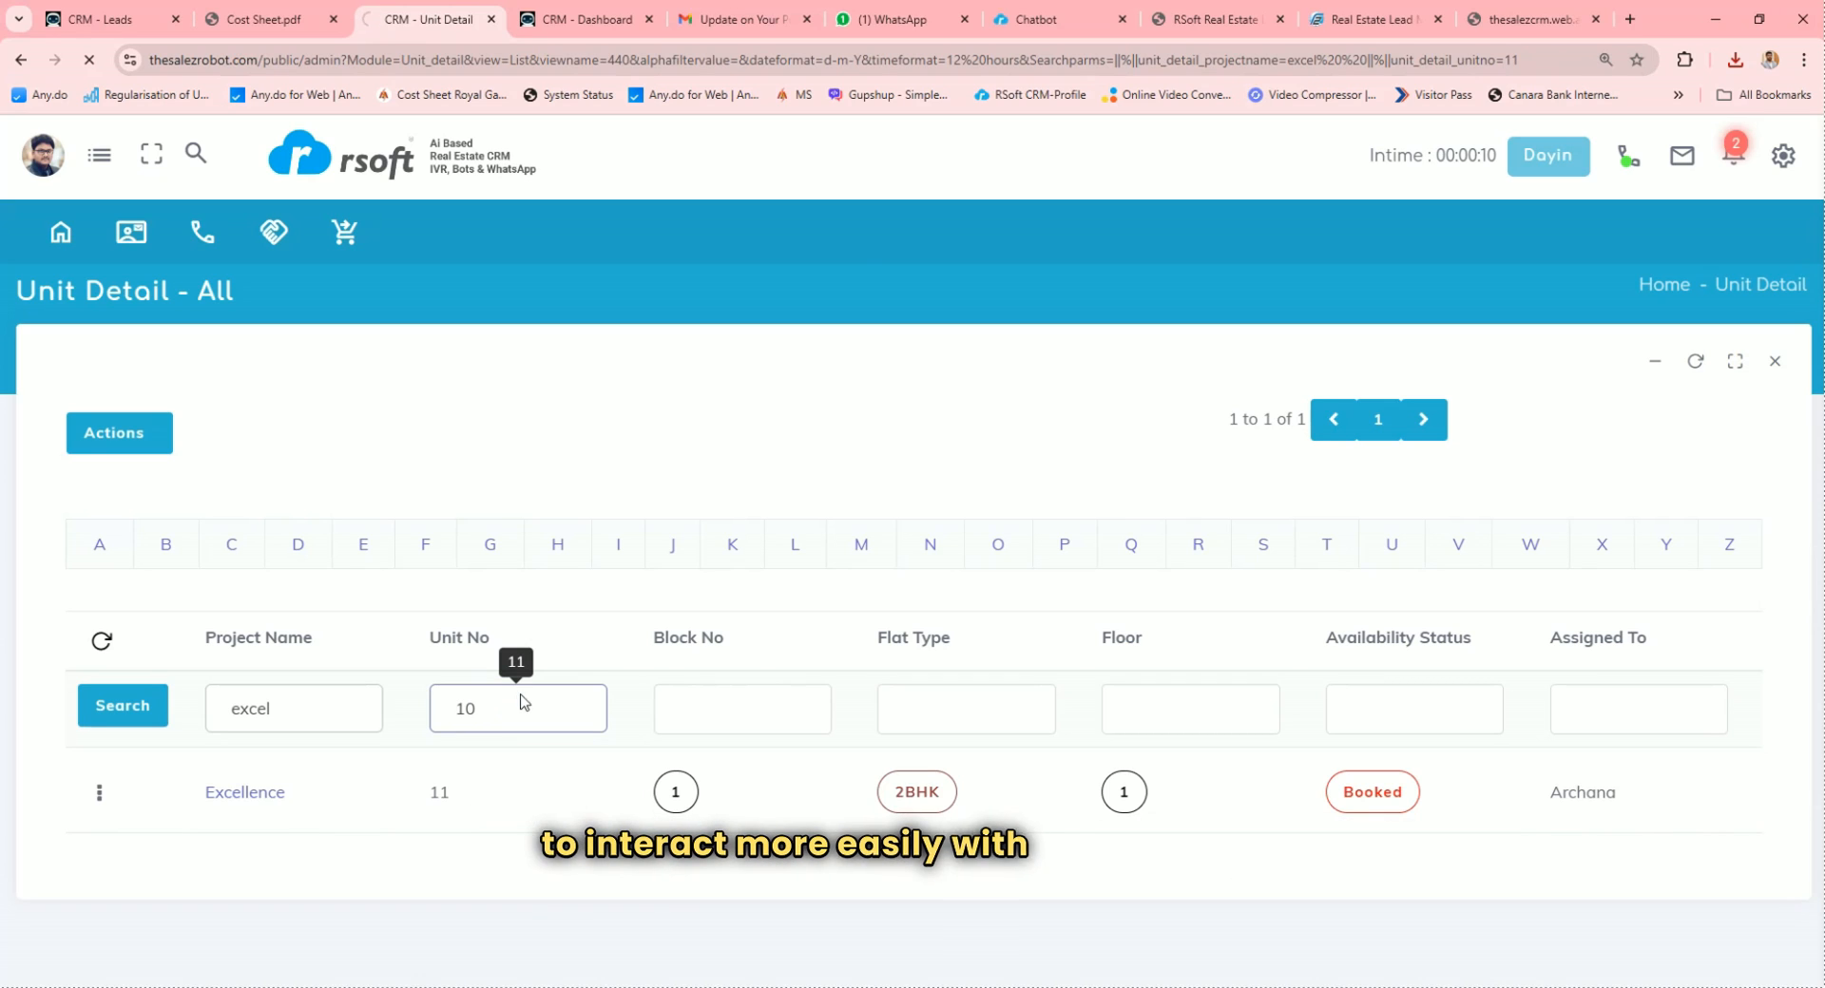
Run the unit list search for project name excel and unit number 10
key("Return")
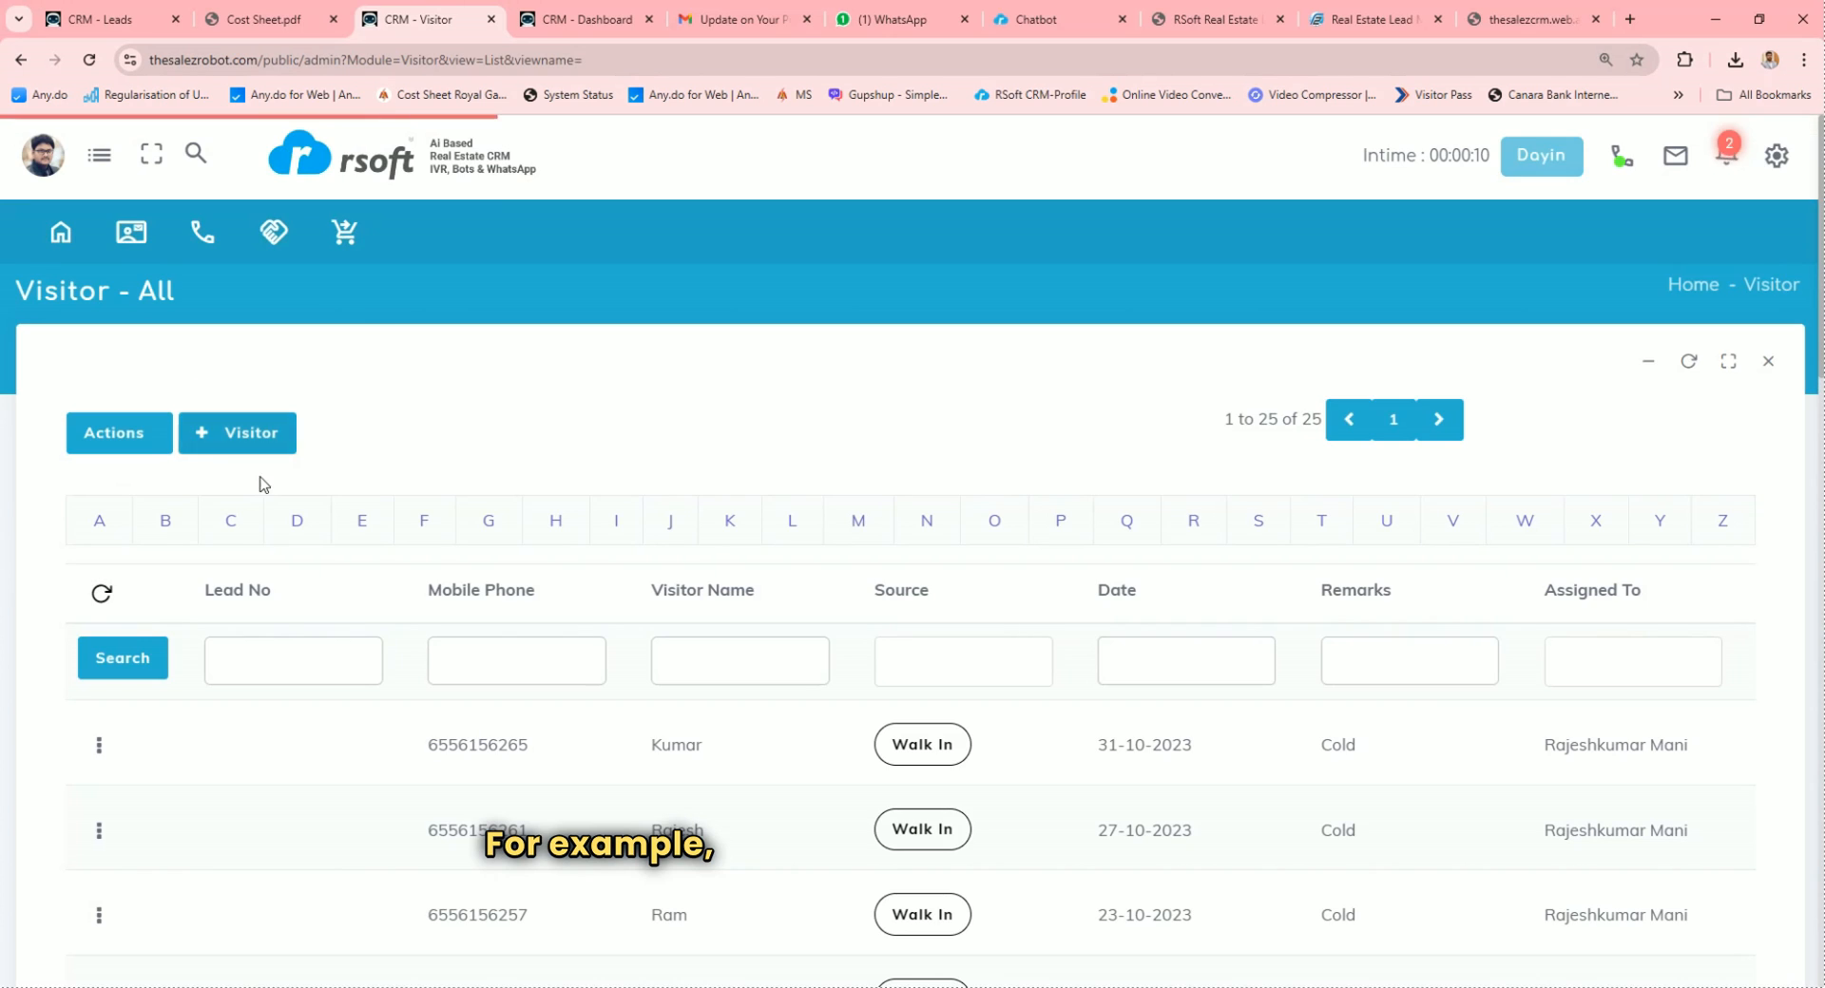
Start a new visitor record, link it to the first lead in the lead list, and check the available source options
left_click(235, 402)
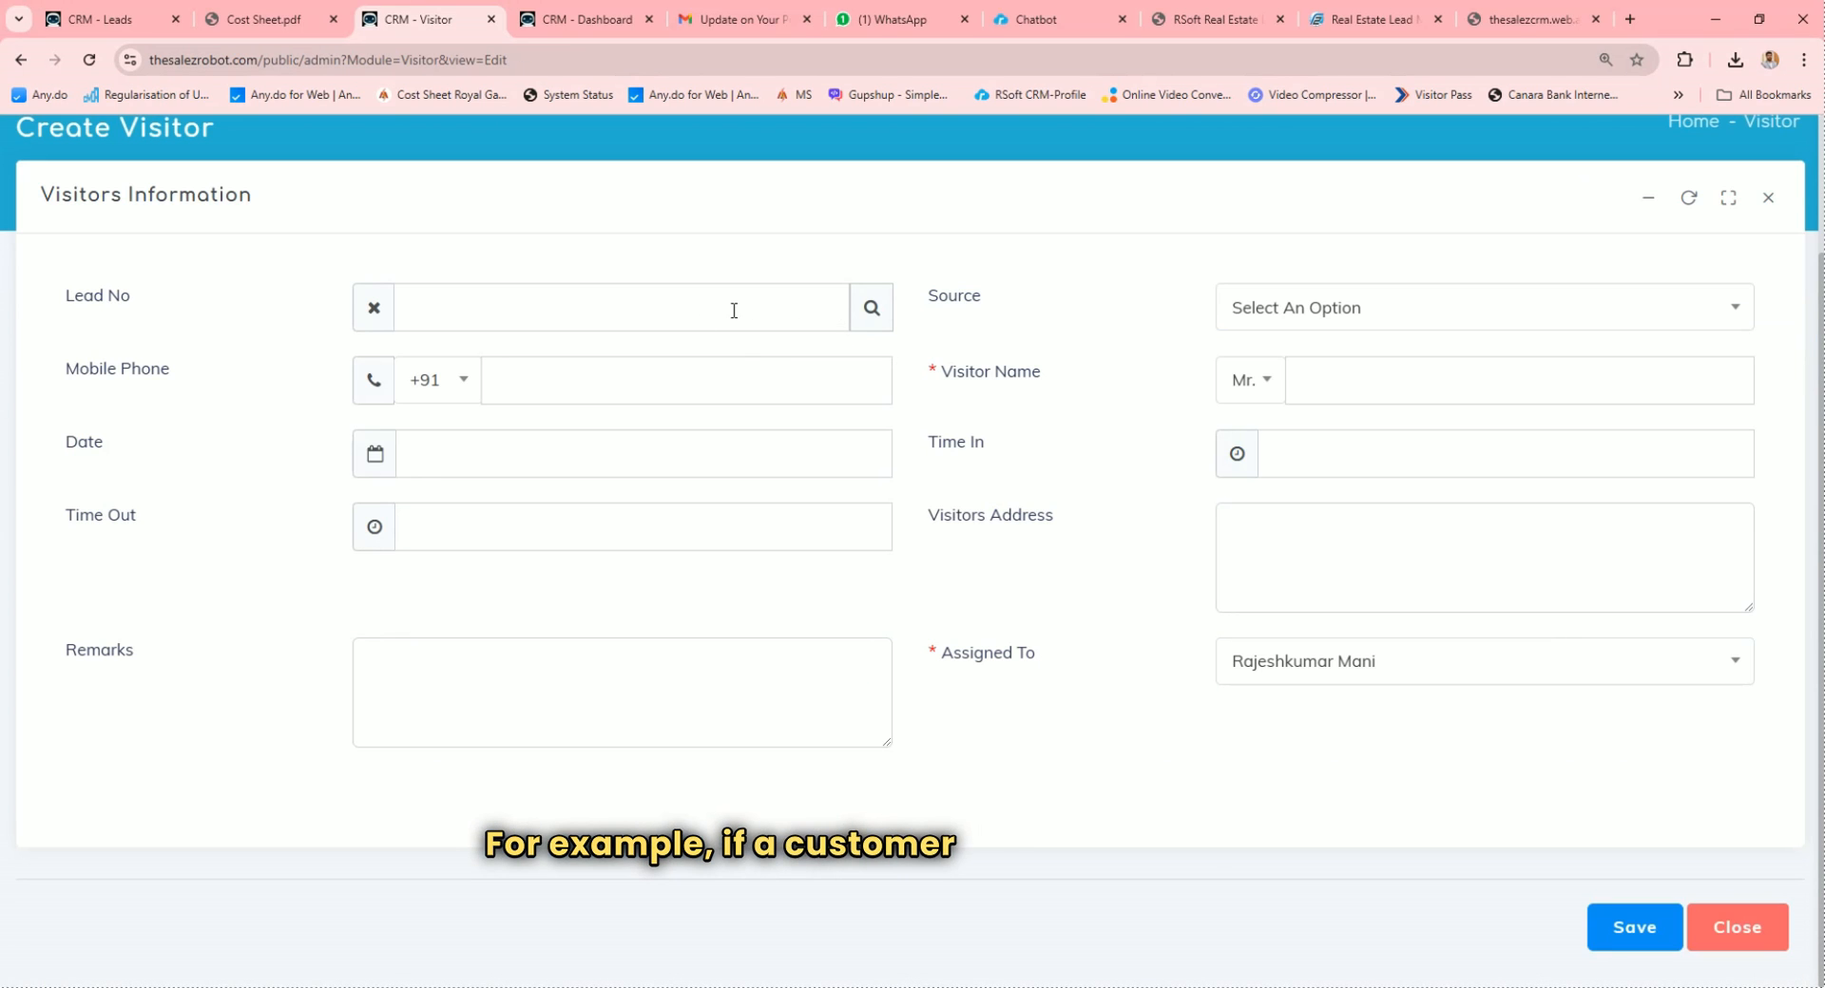
left_click(871, 320)
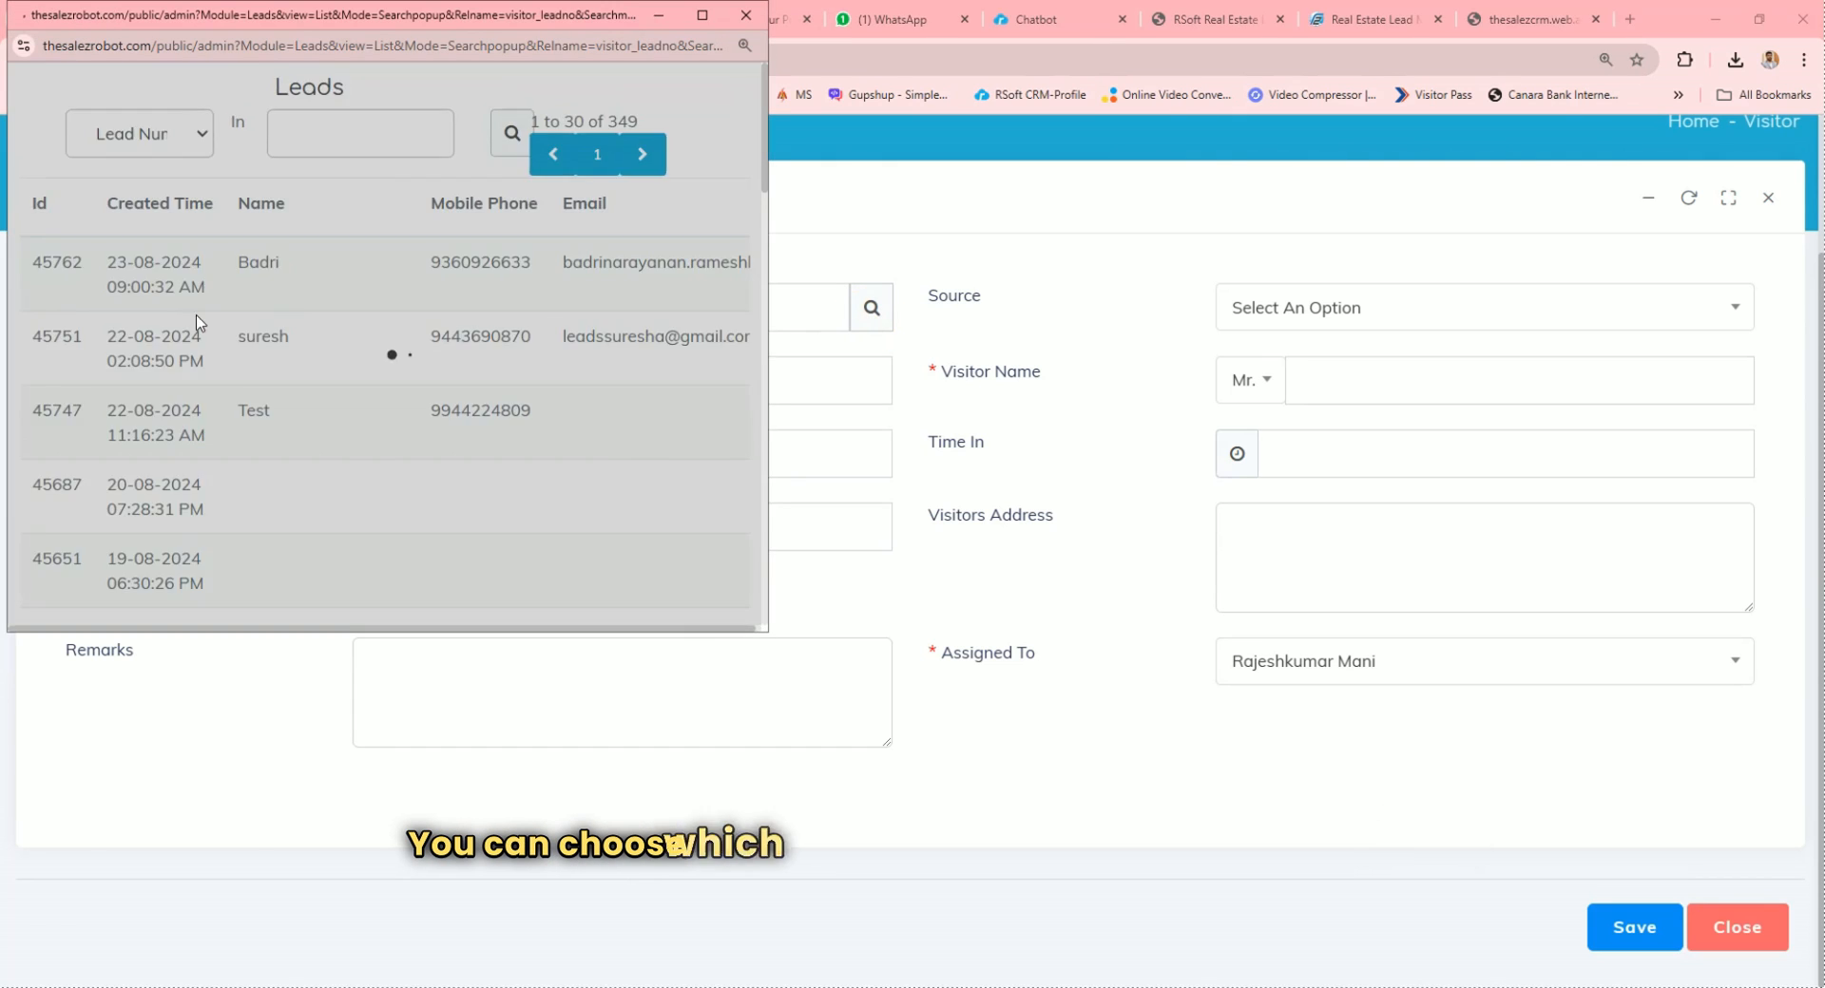
left_click(260, 283)
left_click(1353, 323)
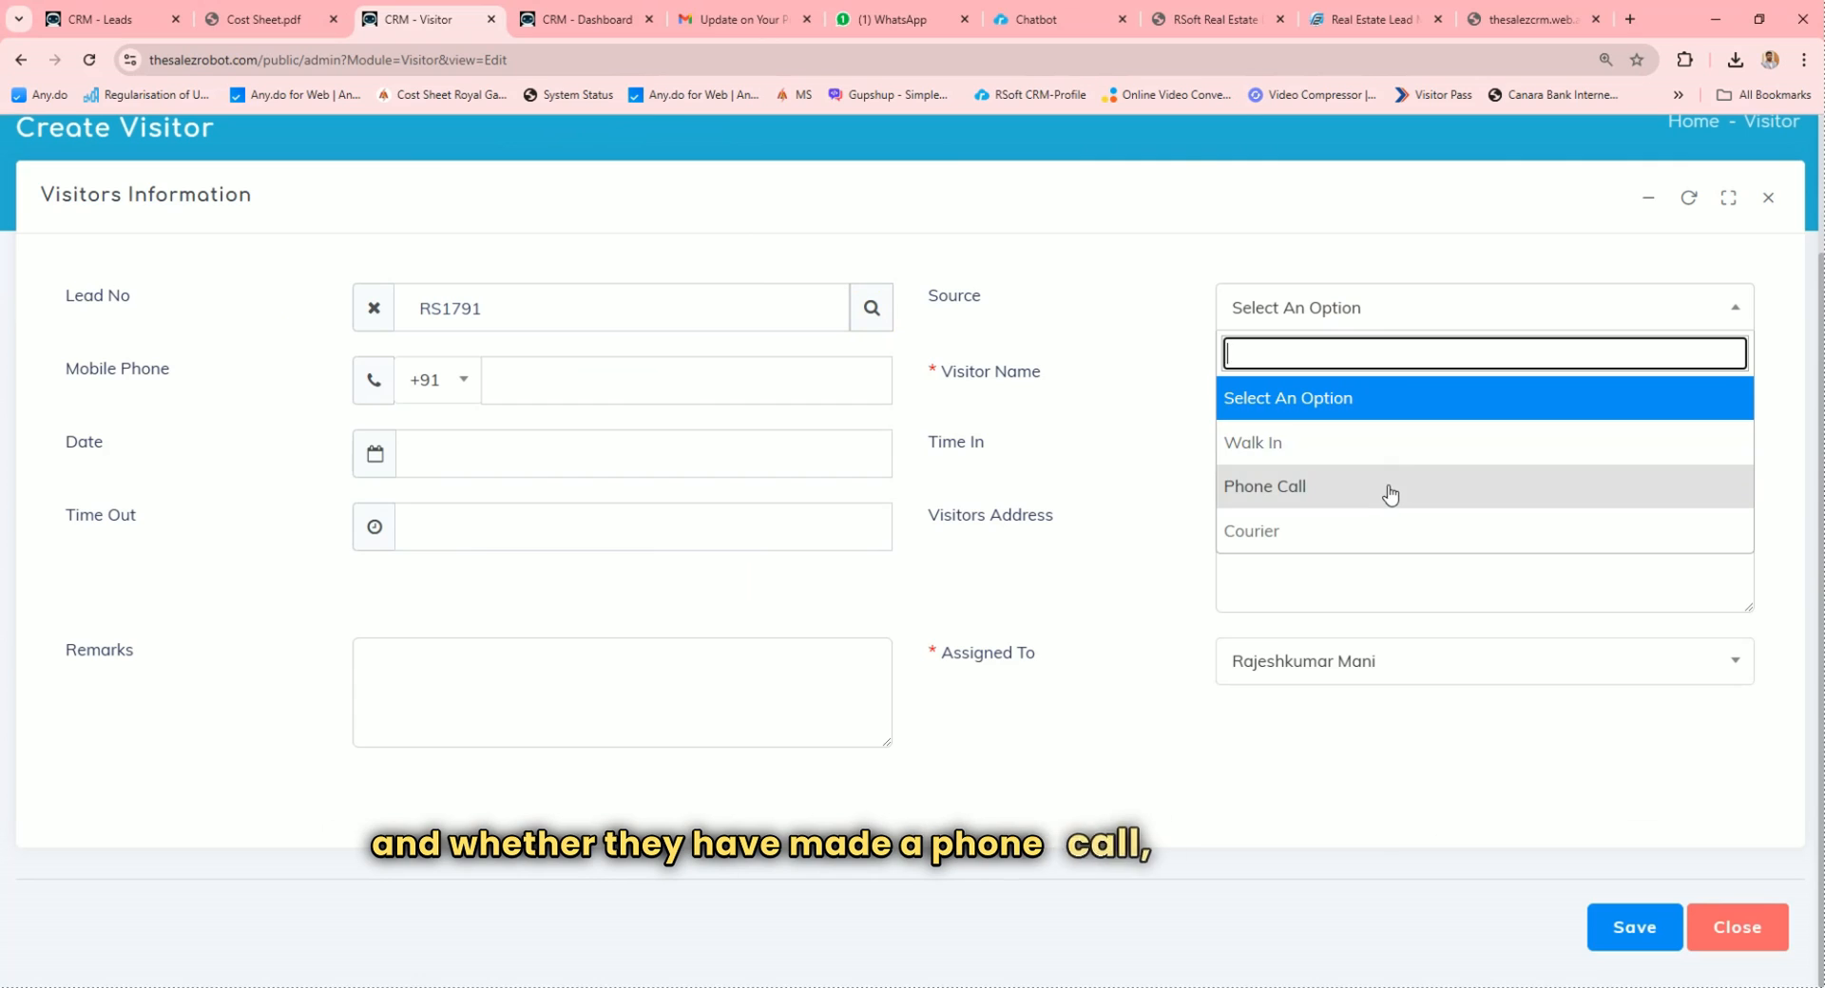
left_click(704, 394)
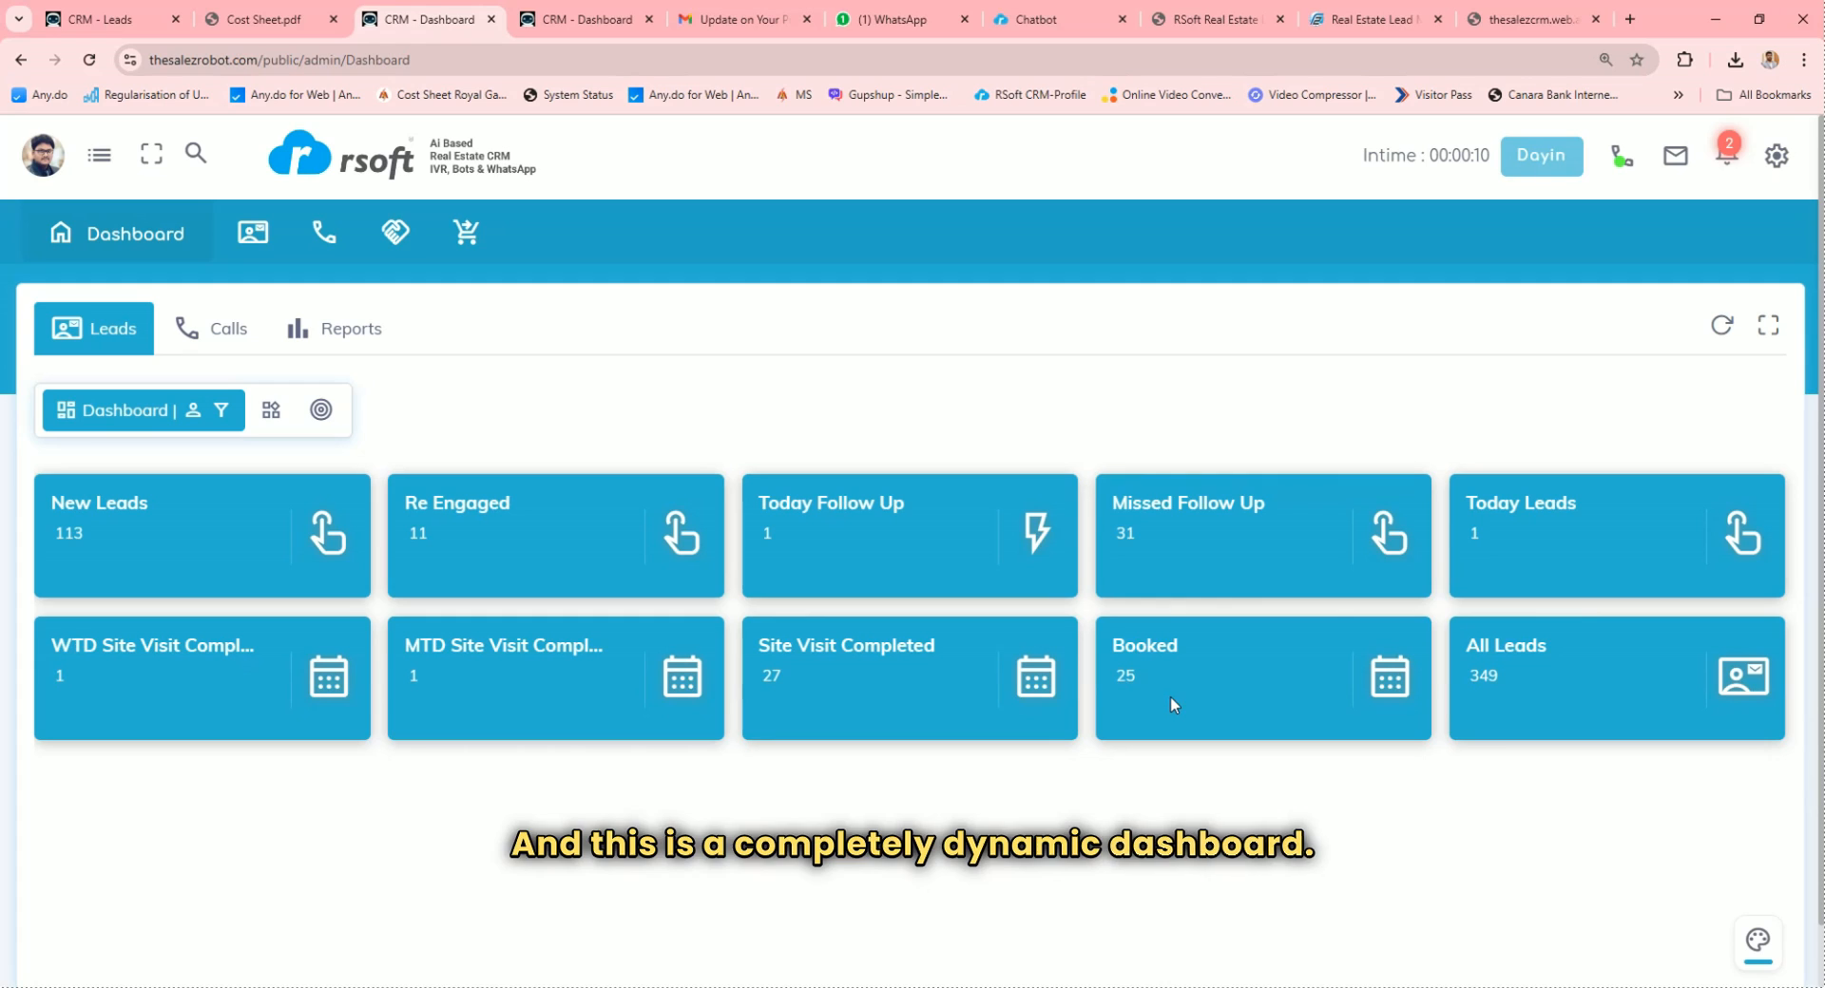
Show the calls dashboard and view its date and user filter options without applying a filter
left_click(229, 329)
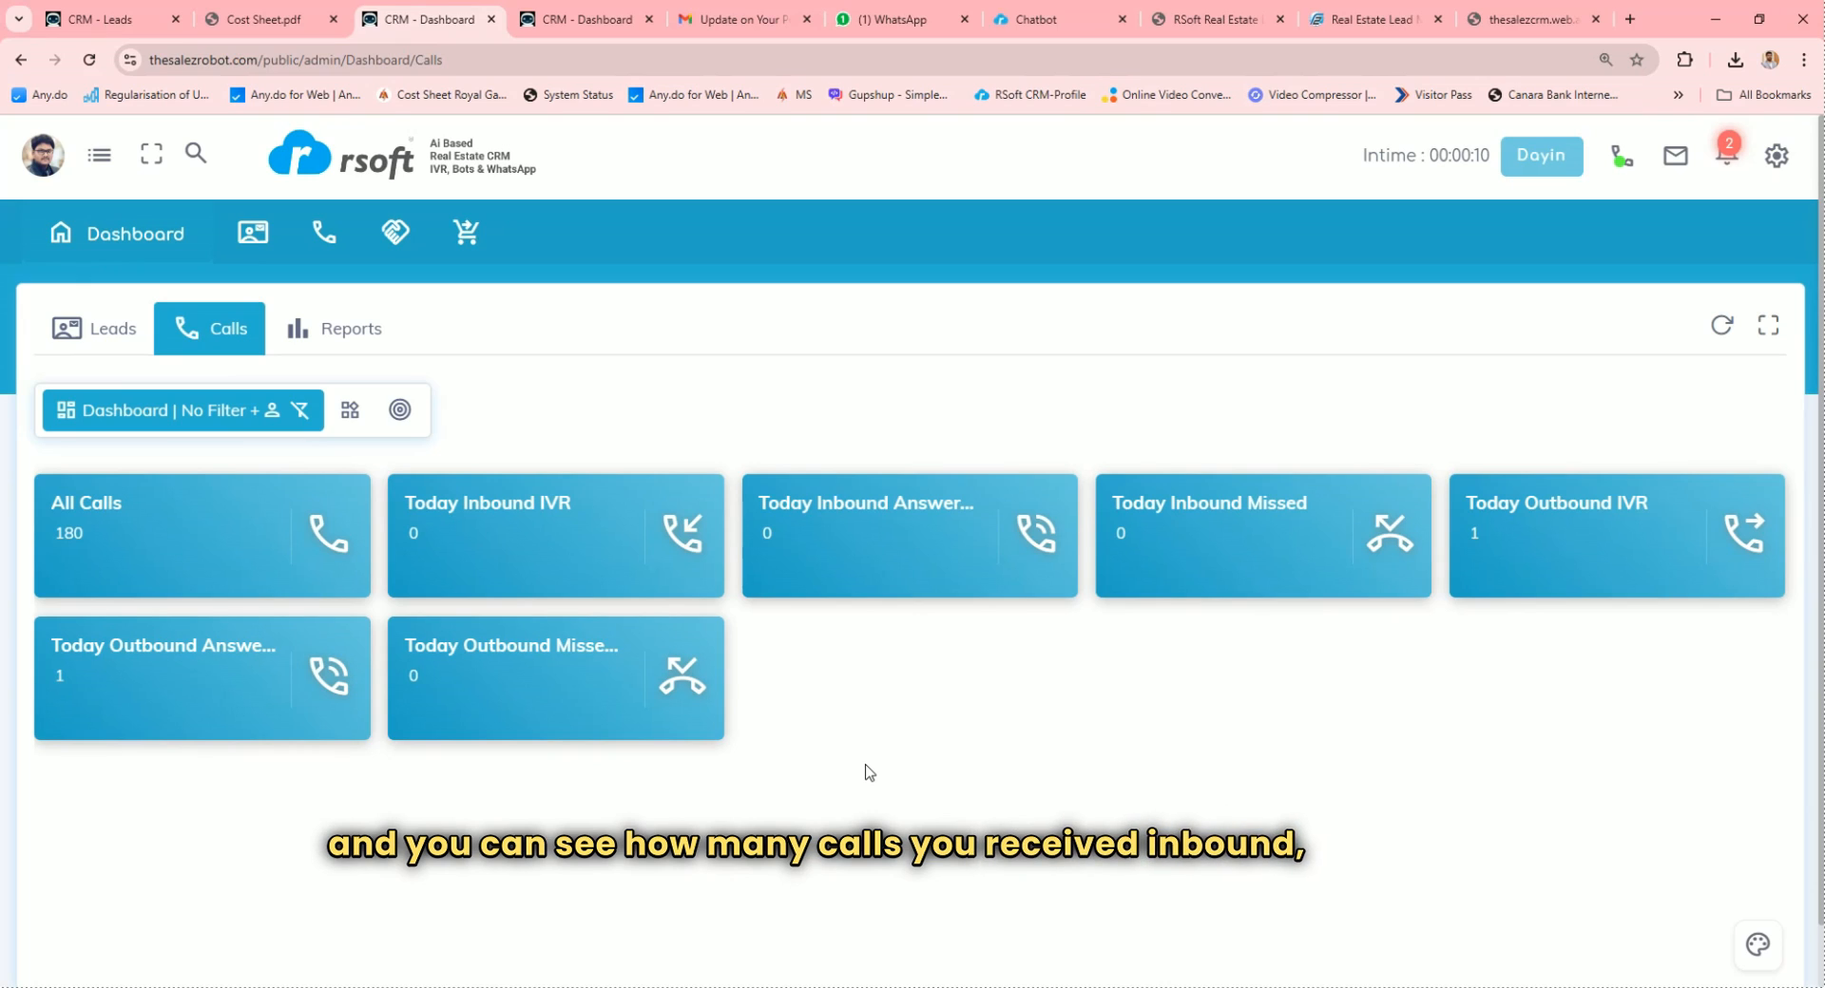
left_click(300, 410)
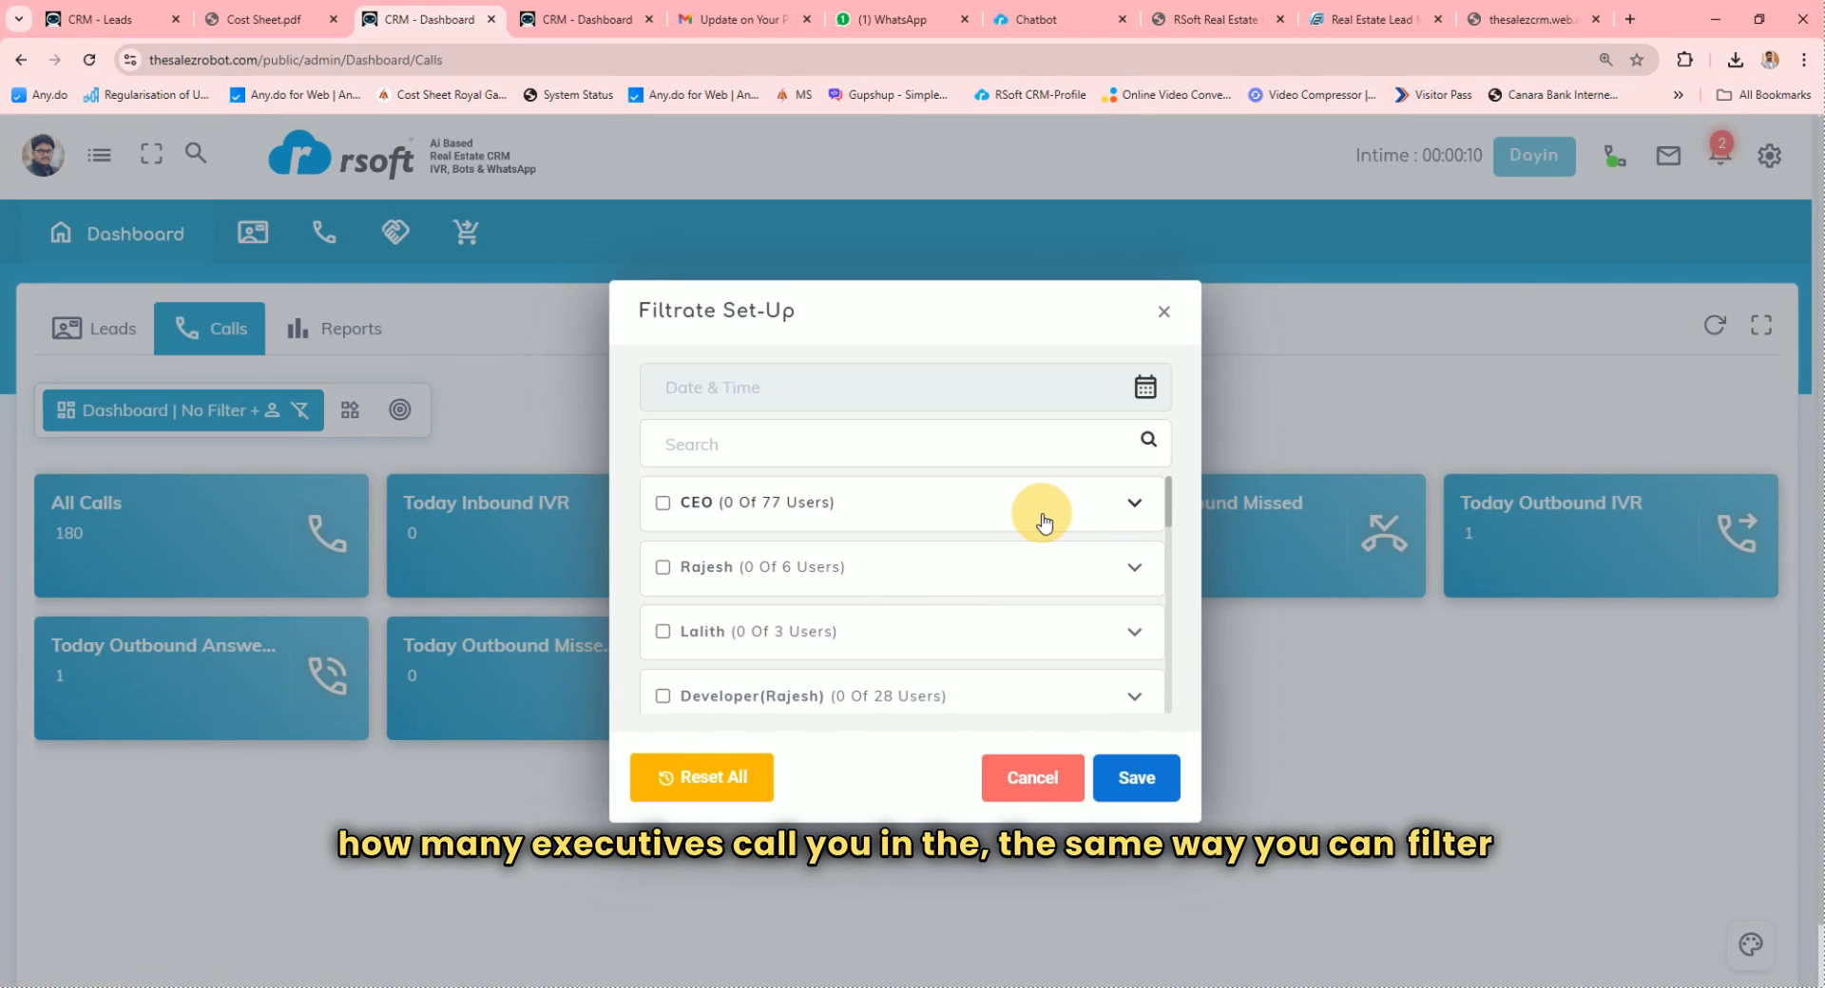
left_click(1033, 801)
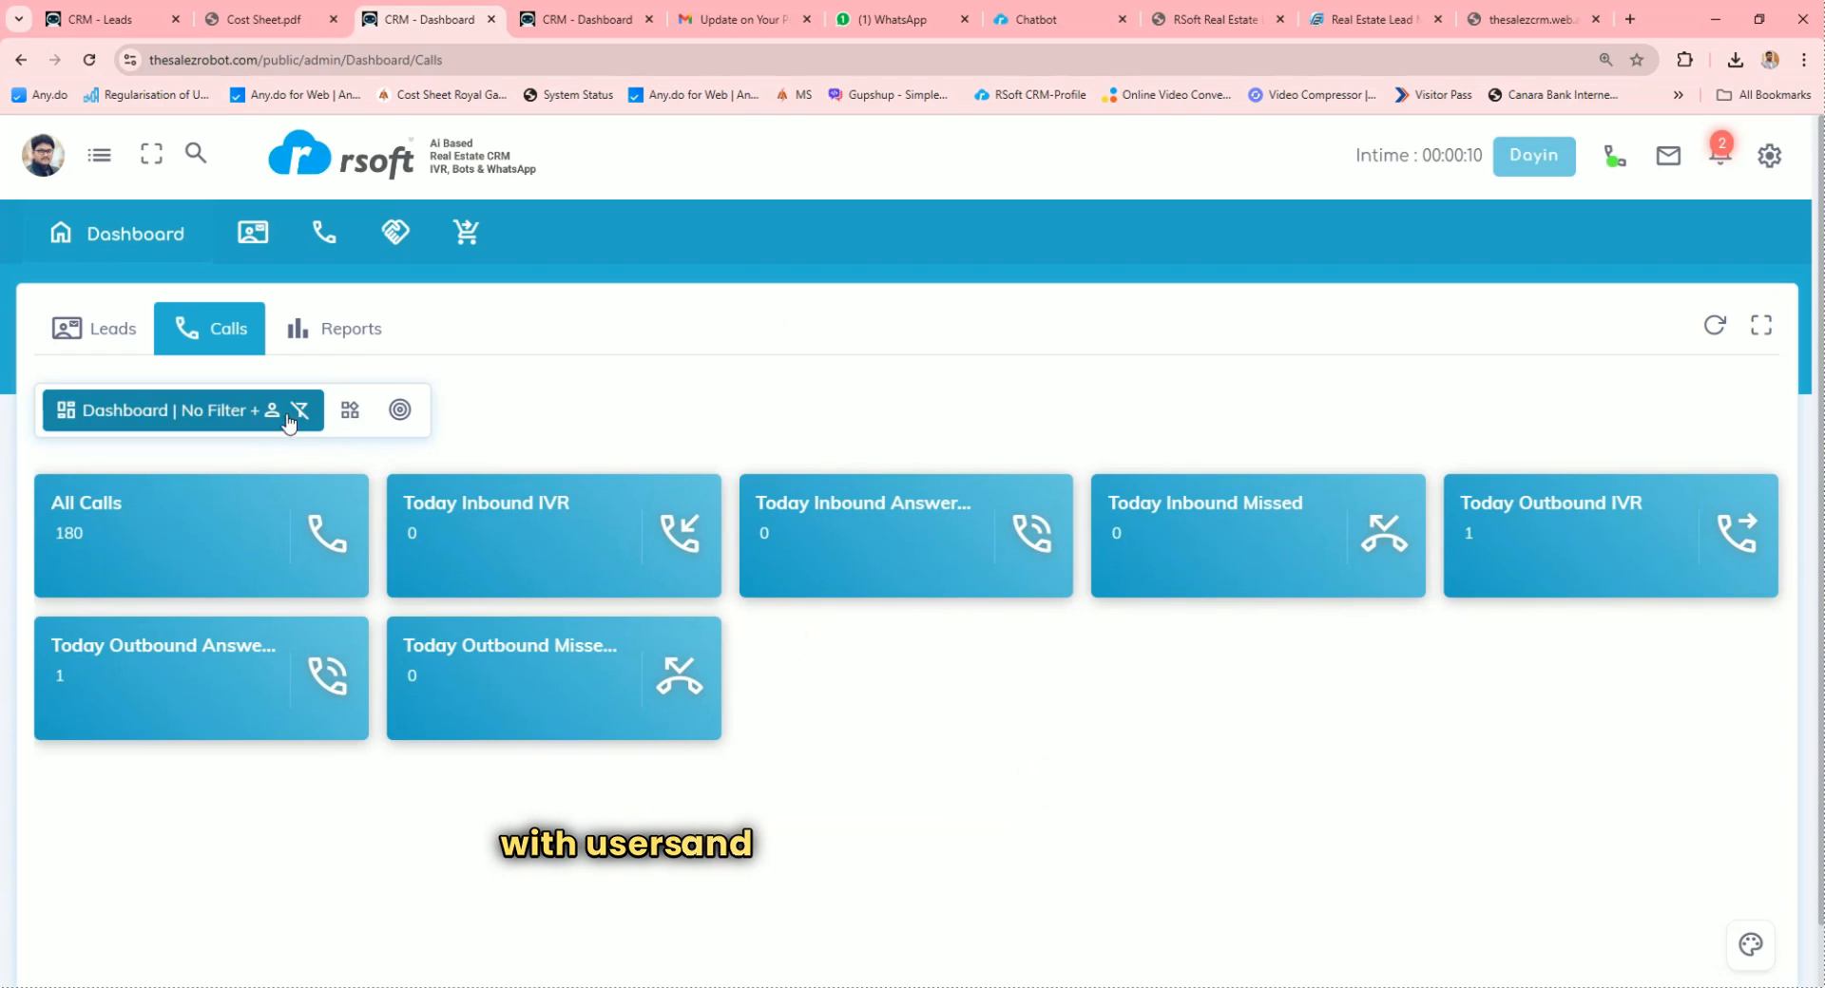
Examine the call widgets, including the agent-wise call direction and Call Direction With Status charts
left_click(354, 410)
scroll(997, 683, "down", 7)
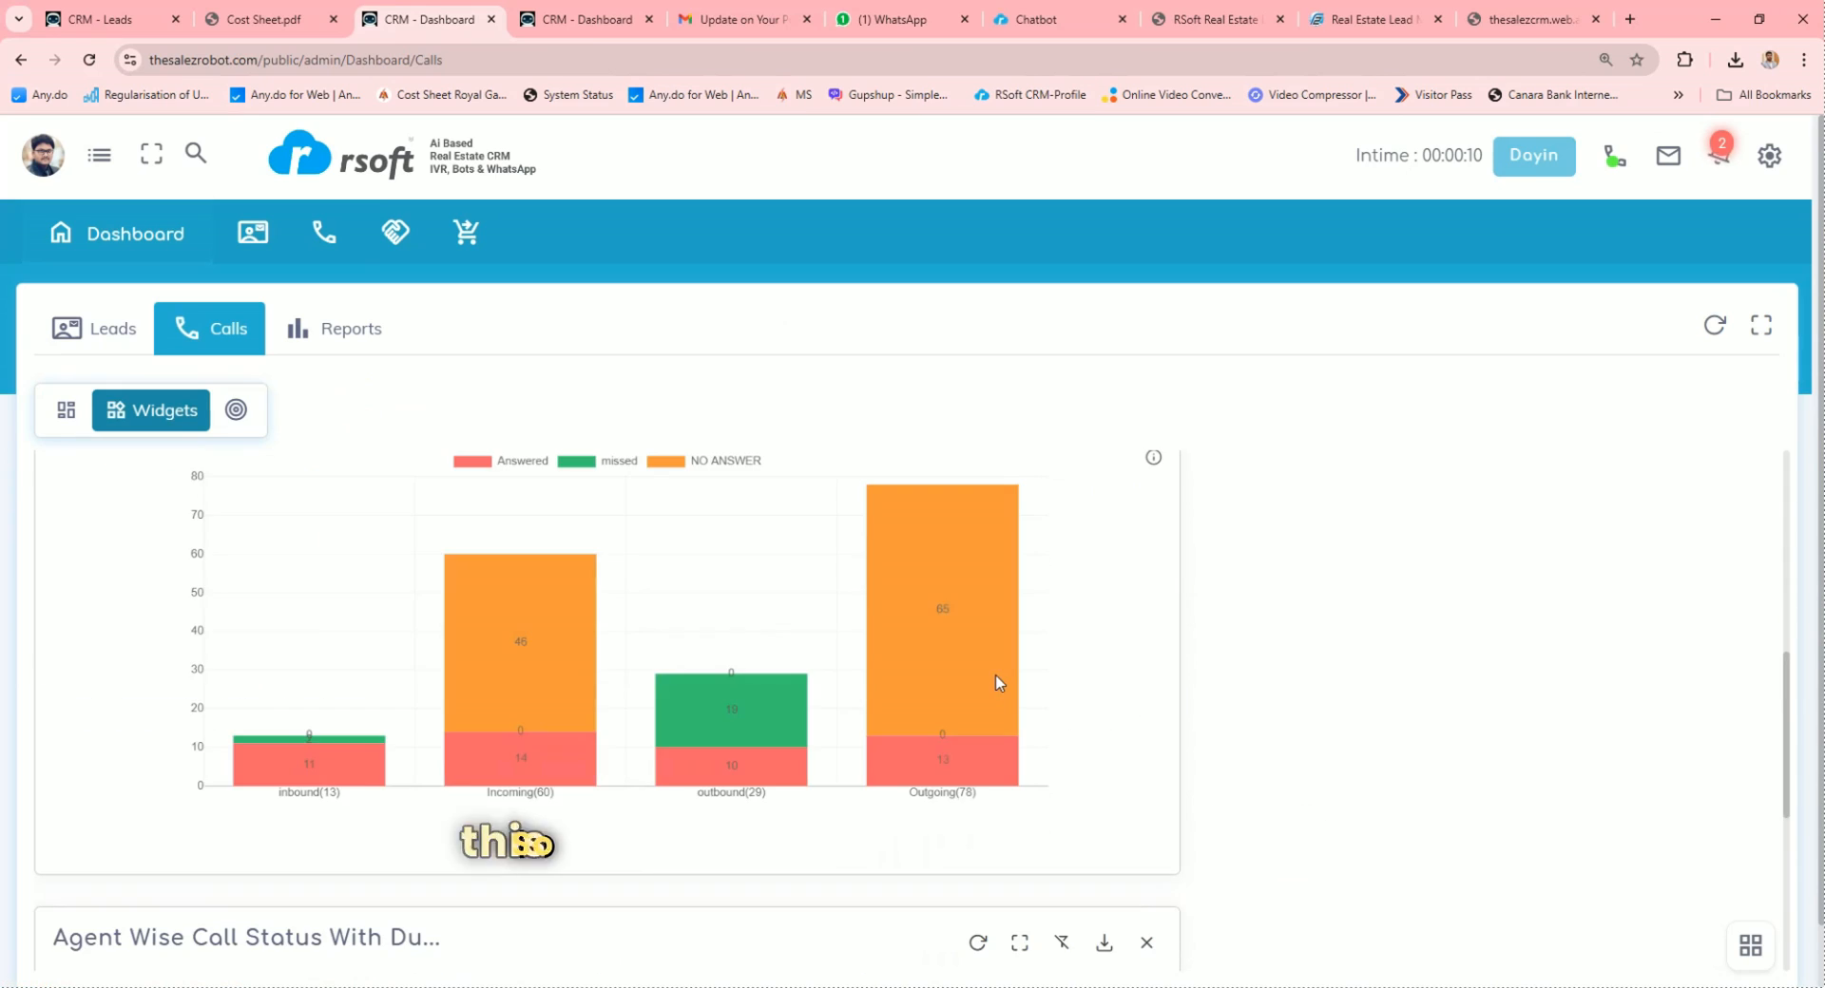
scroll(997, 683, "down", 5)
scroll(1007, 682, "up", 3)
scroll(1008, 682, "up", 3)
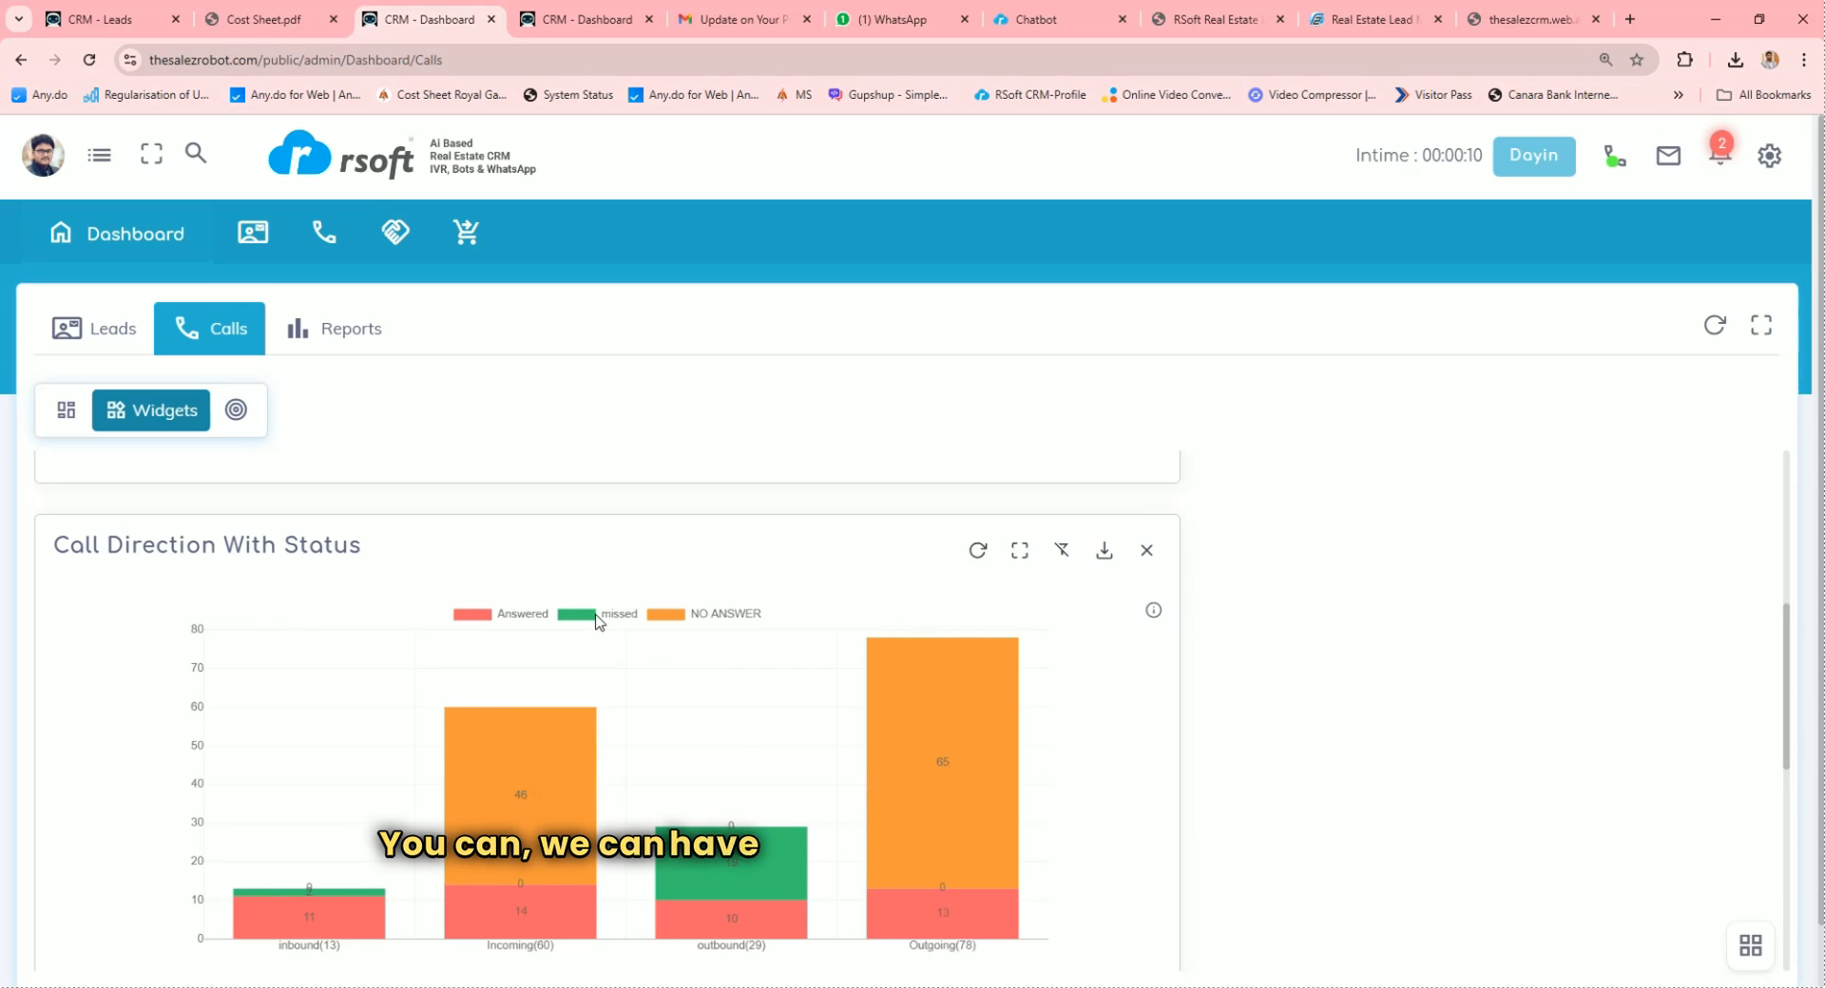
scroll(601, 625, "up", 5)
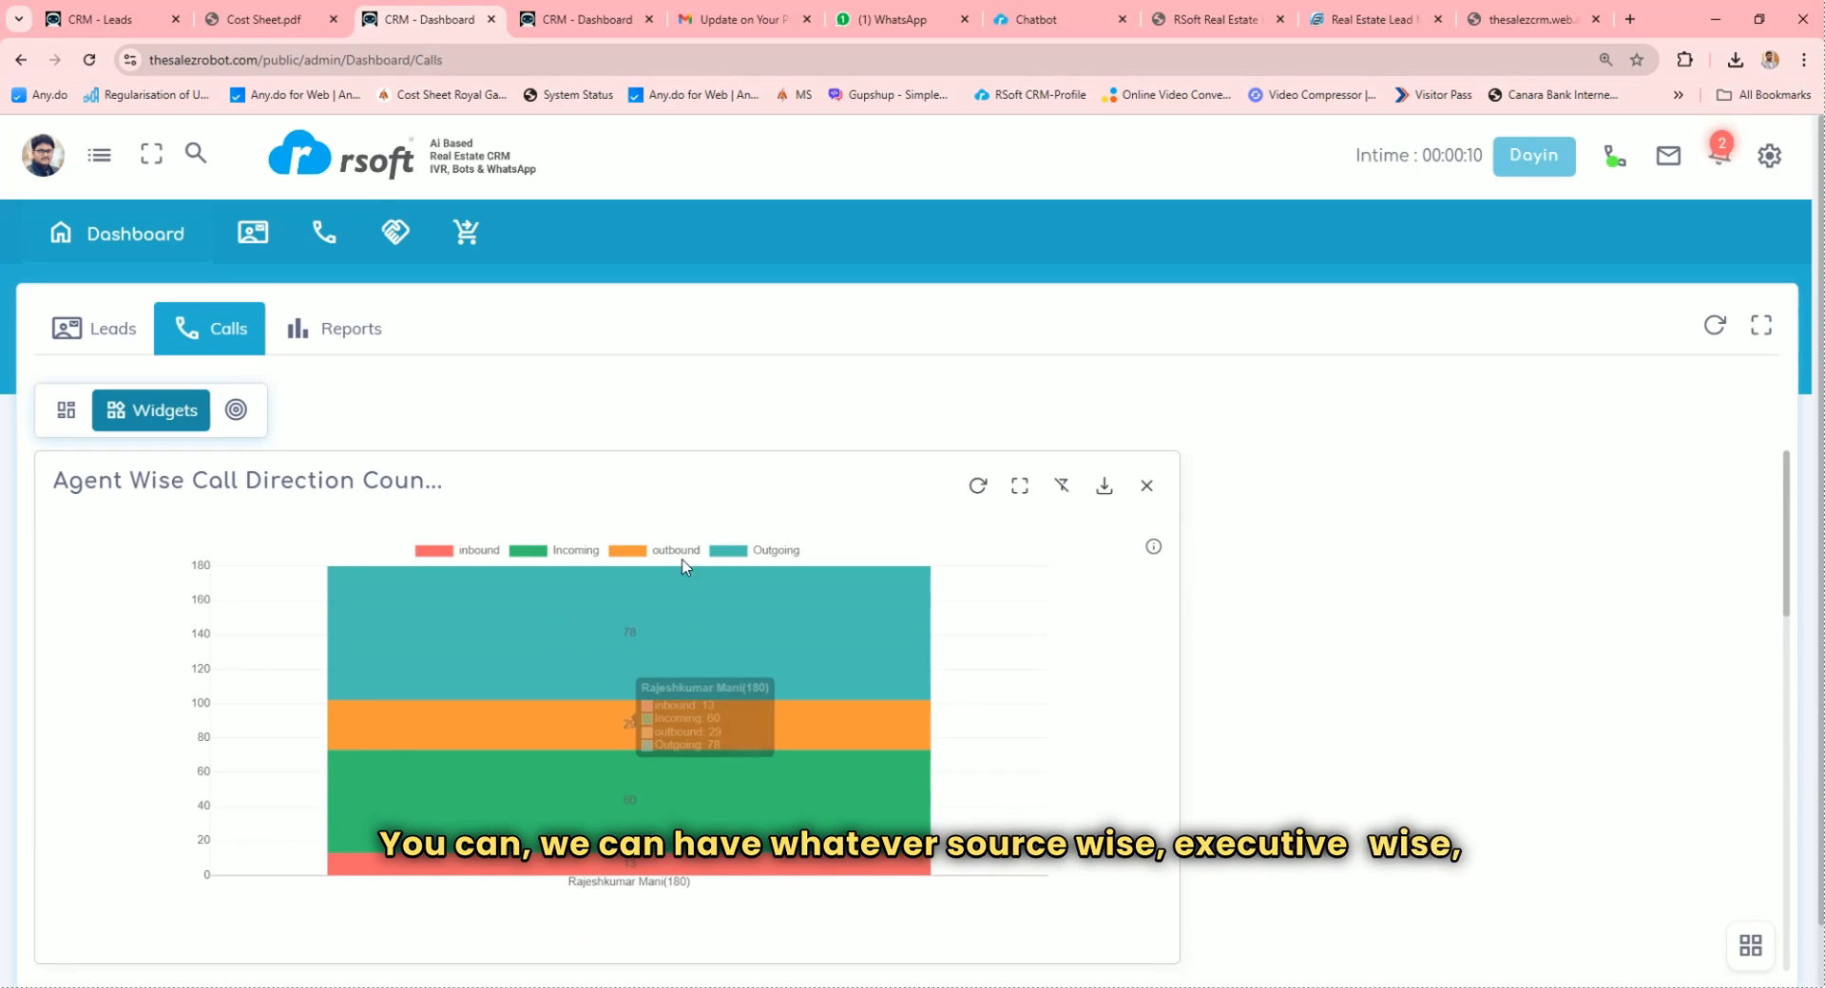
View the call targets and return through the widgets to the calls dashboard
left_click(257, 423)
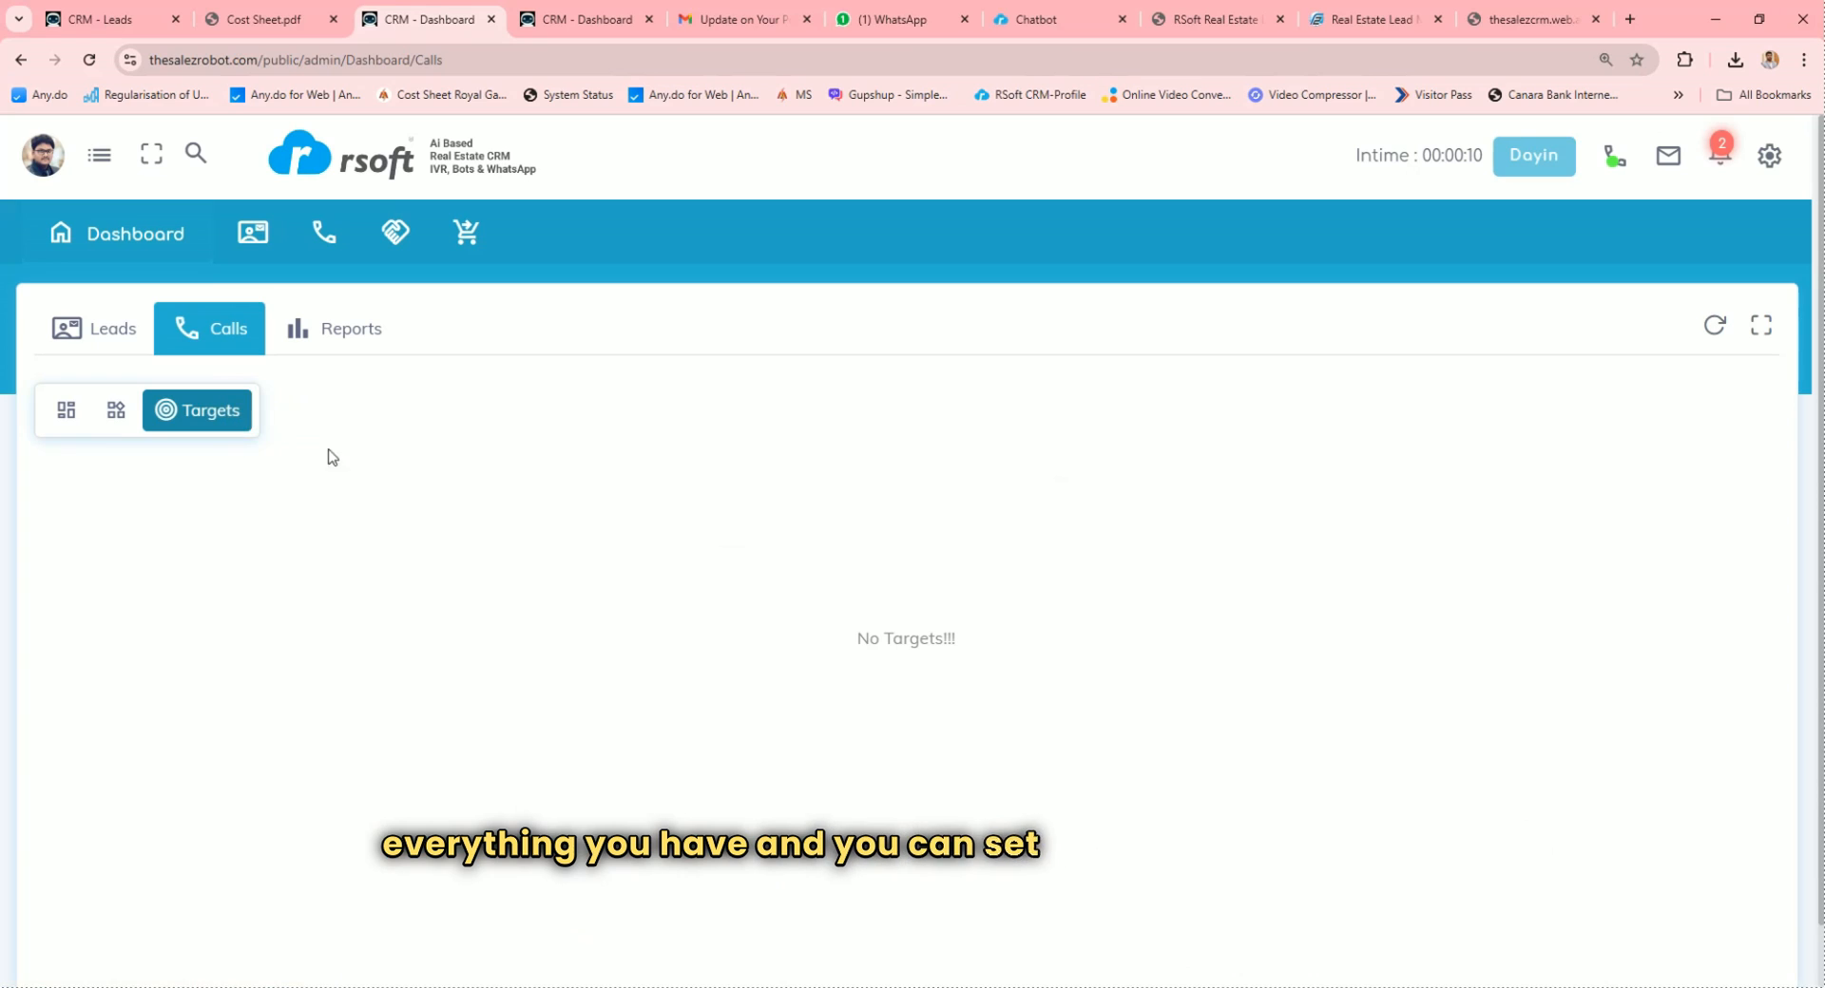
left_click(118, 413)
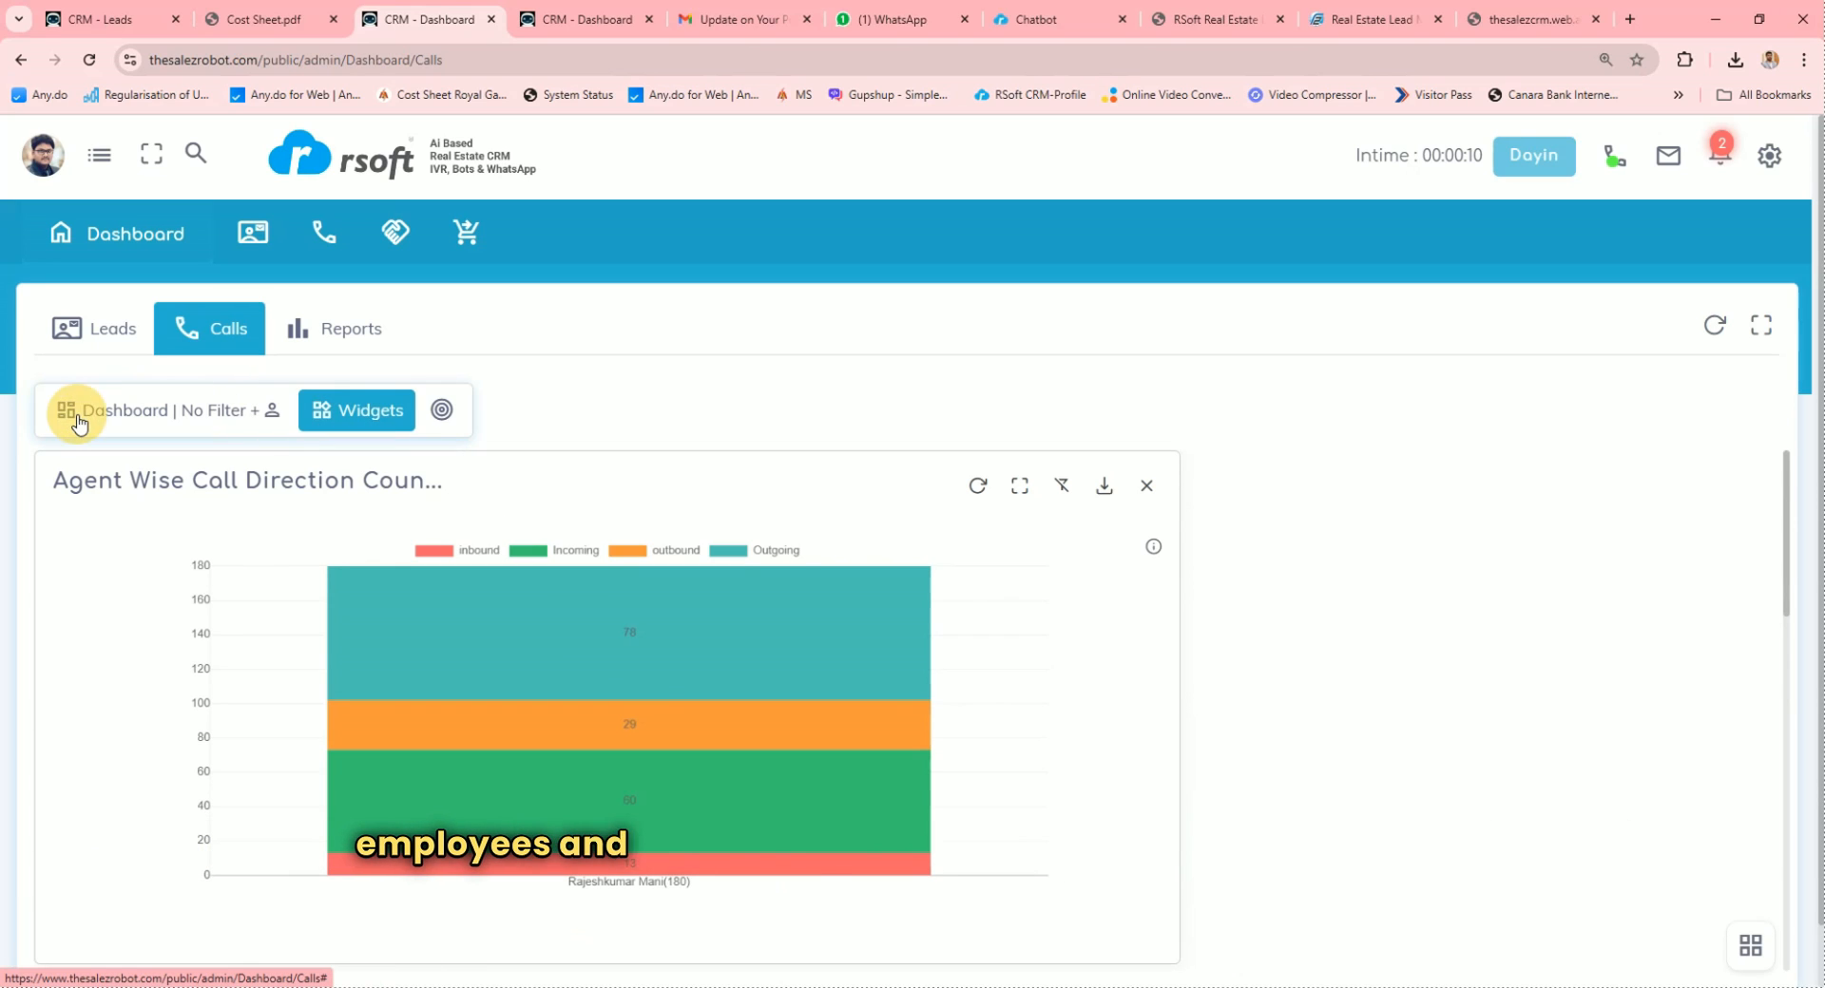
left_click(76, 413)
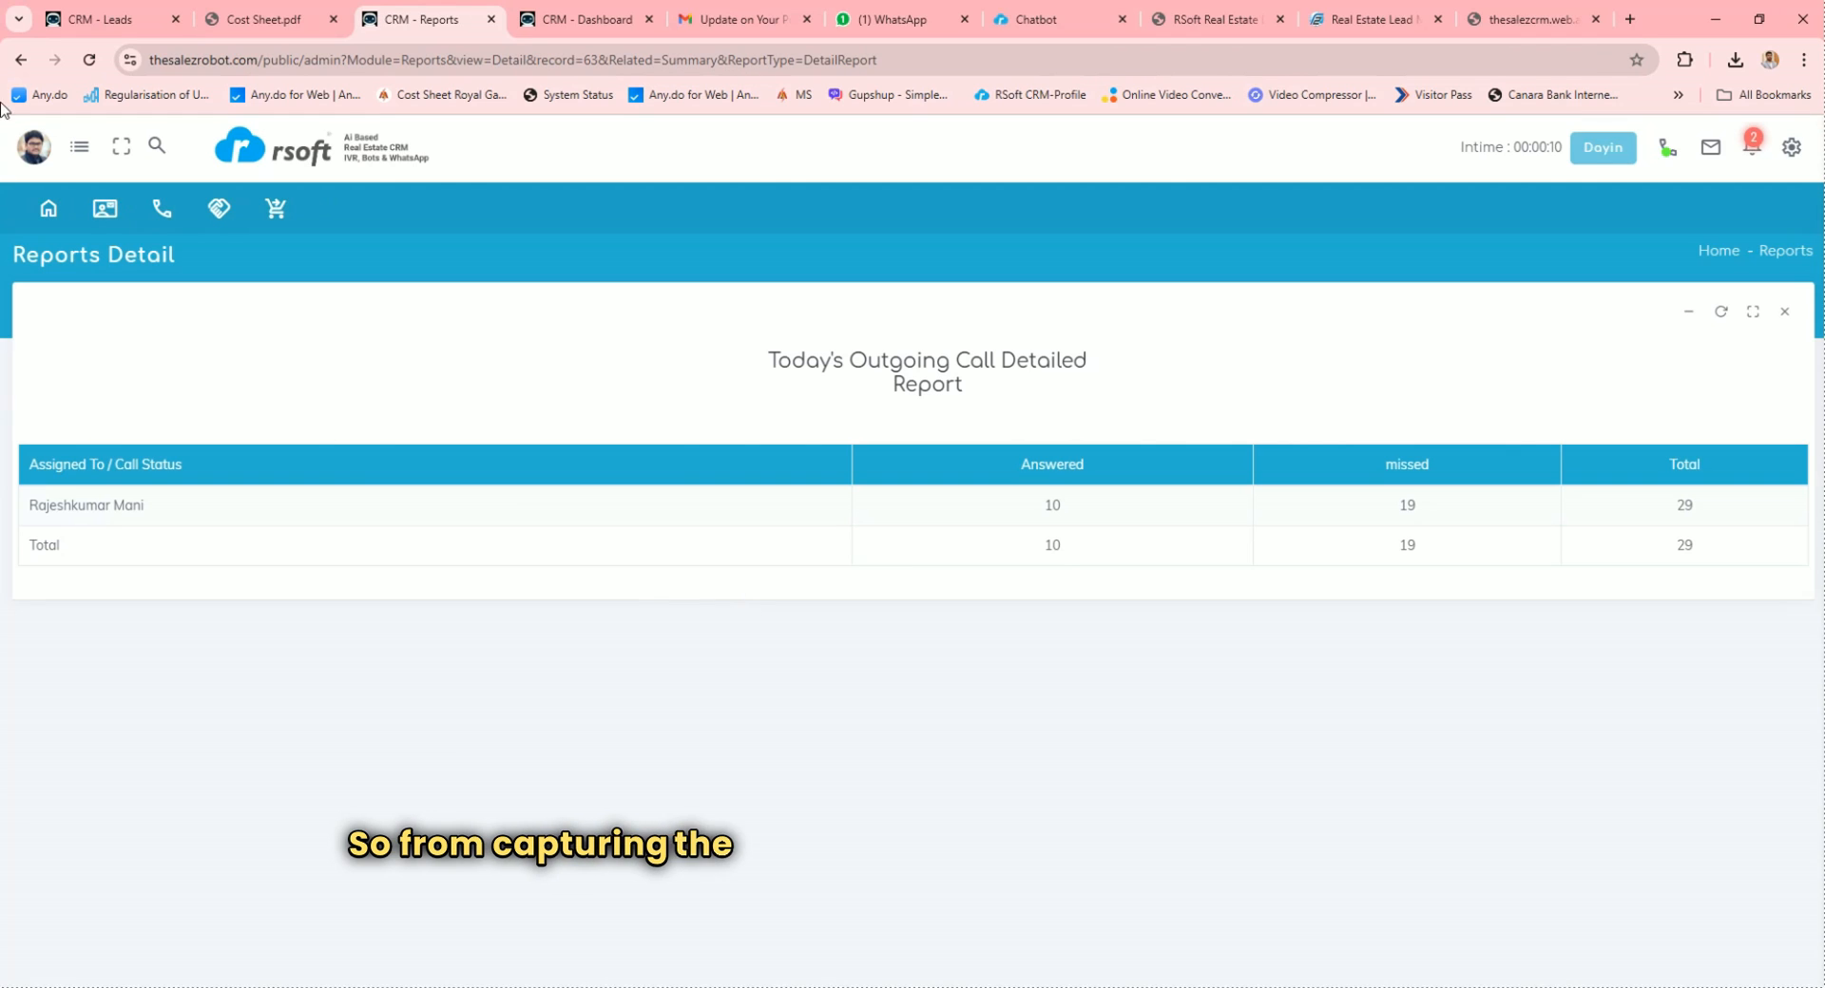
Return to the reports list, view the Today's Incoming Call report, and go back to the list
left_click(20, 59)
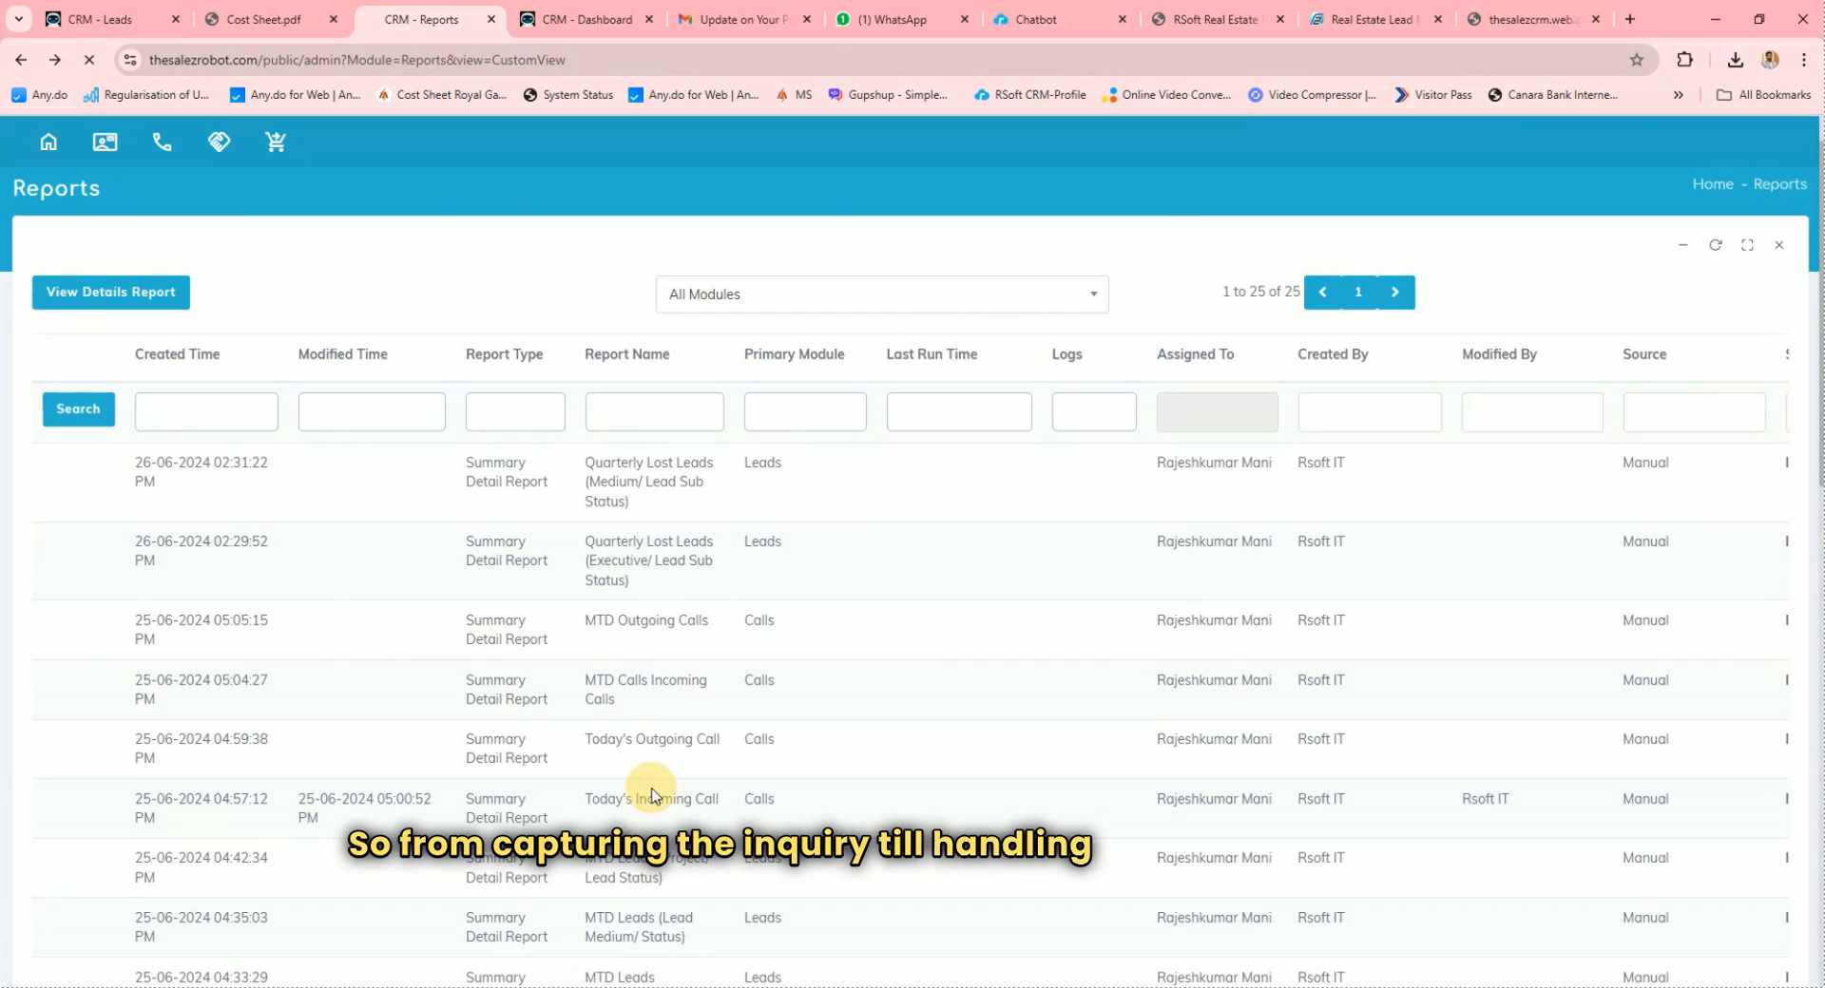
left_click(652, 794)
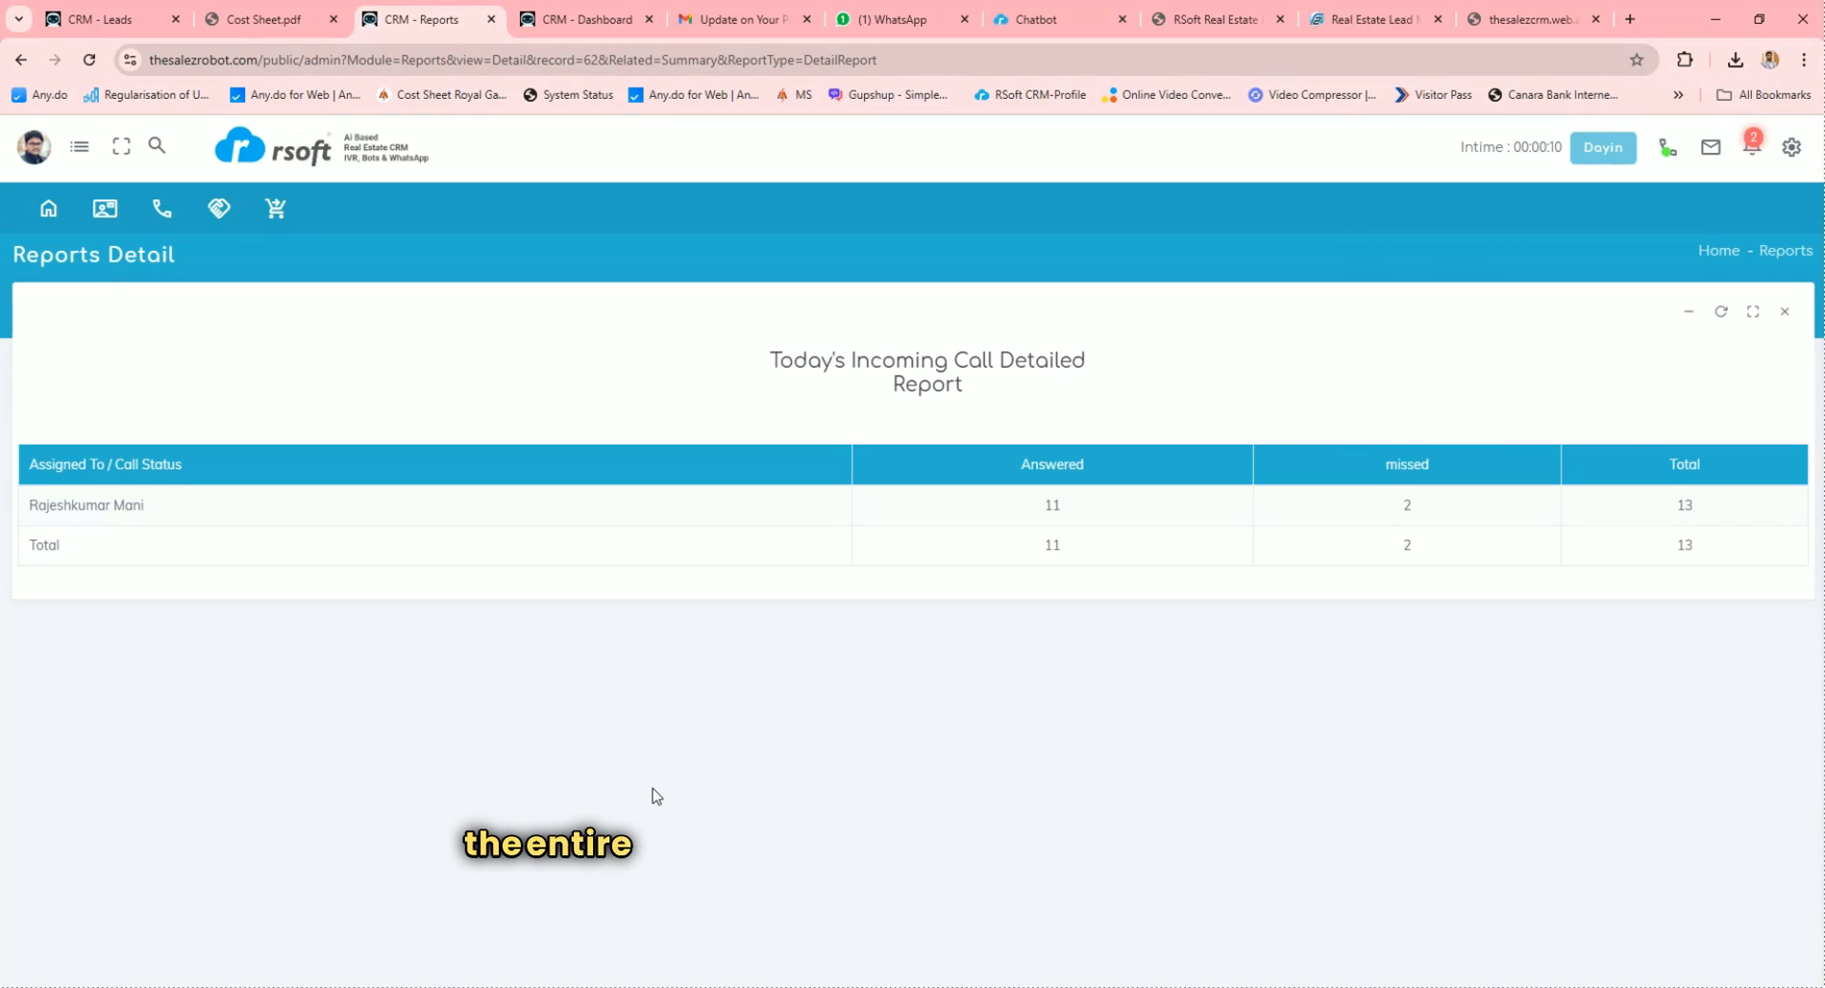
left_click(20, 59)
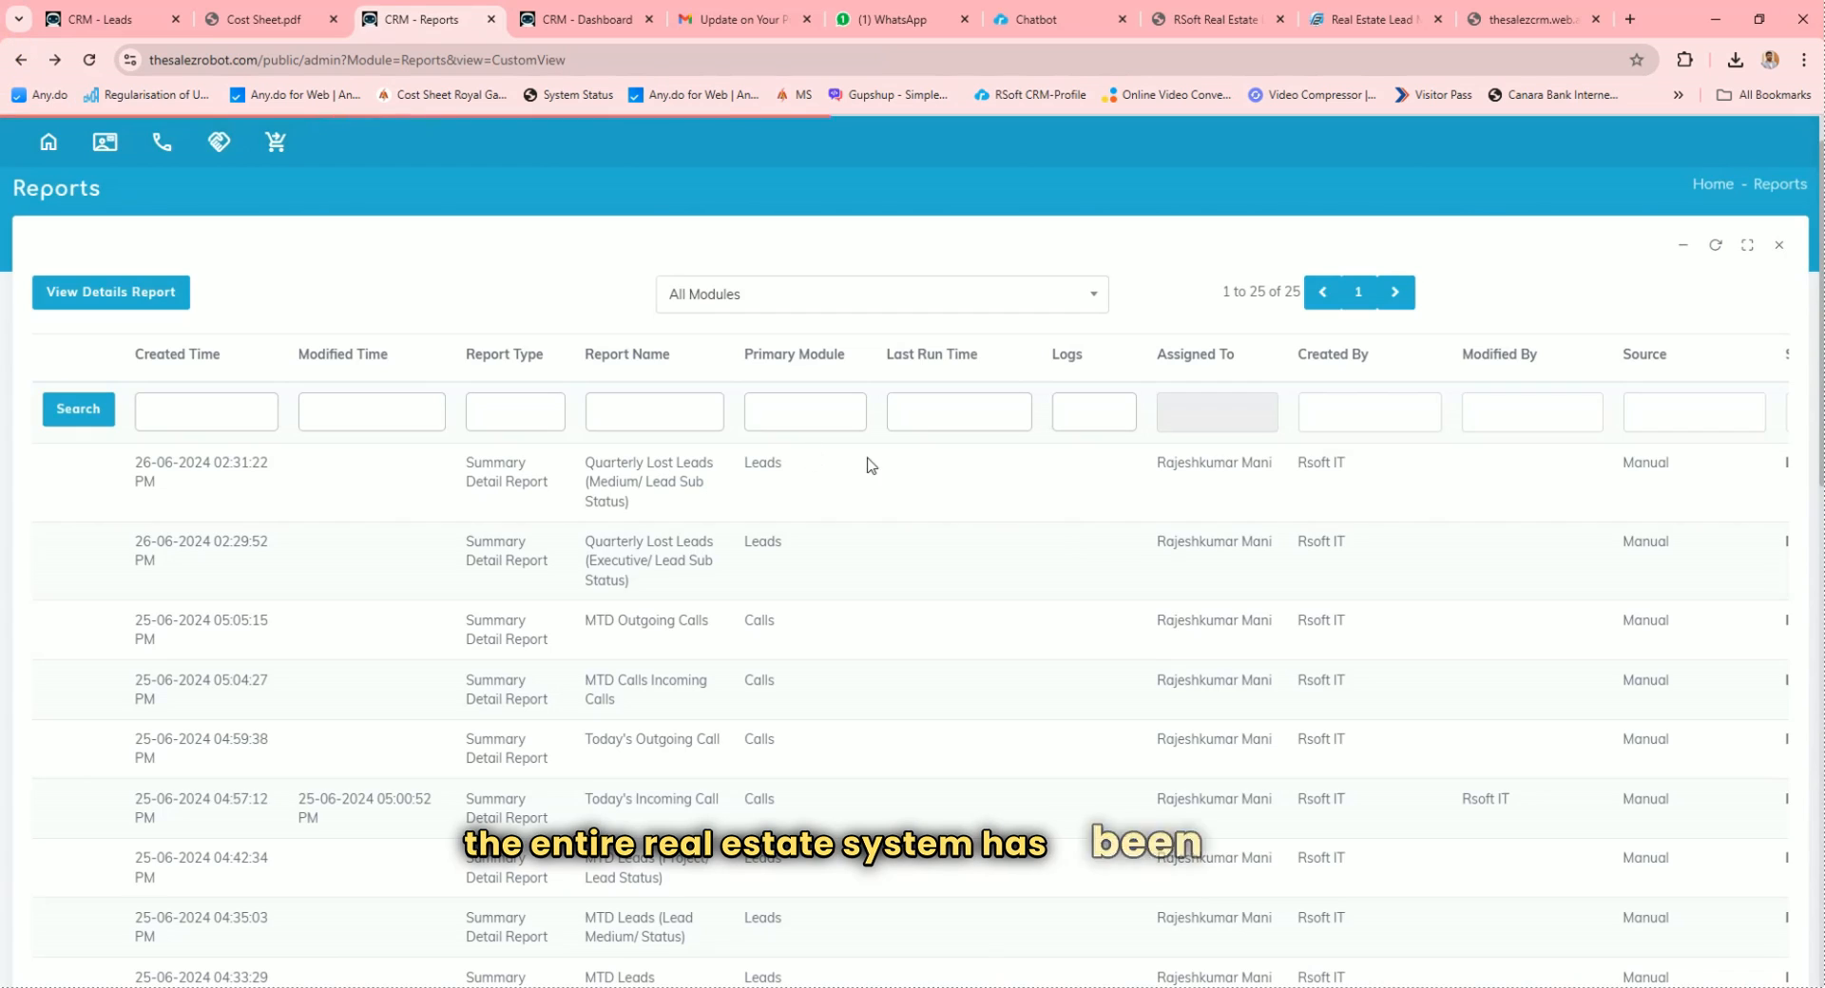
Leave the reports and open the Bookings module from the list of modules
left_click(162, 198)
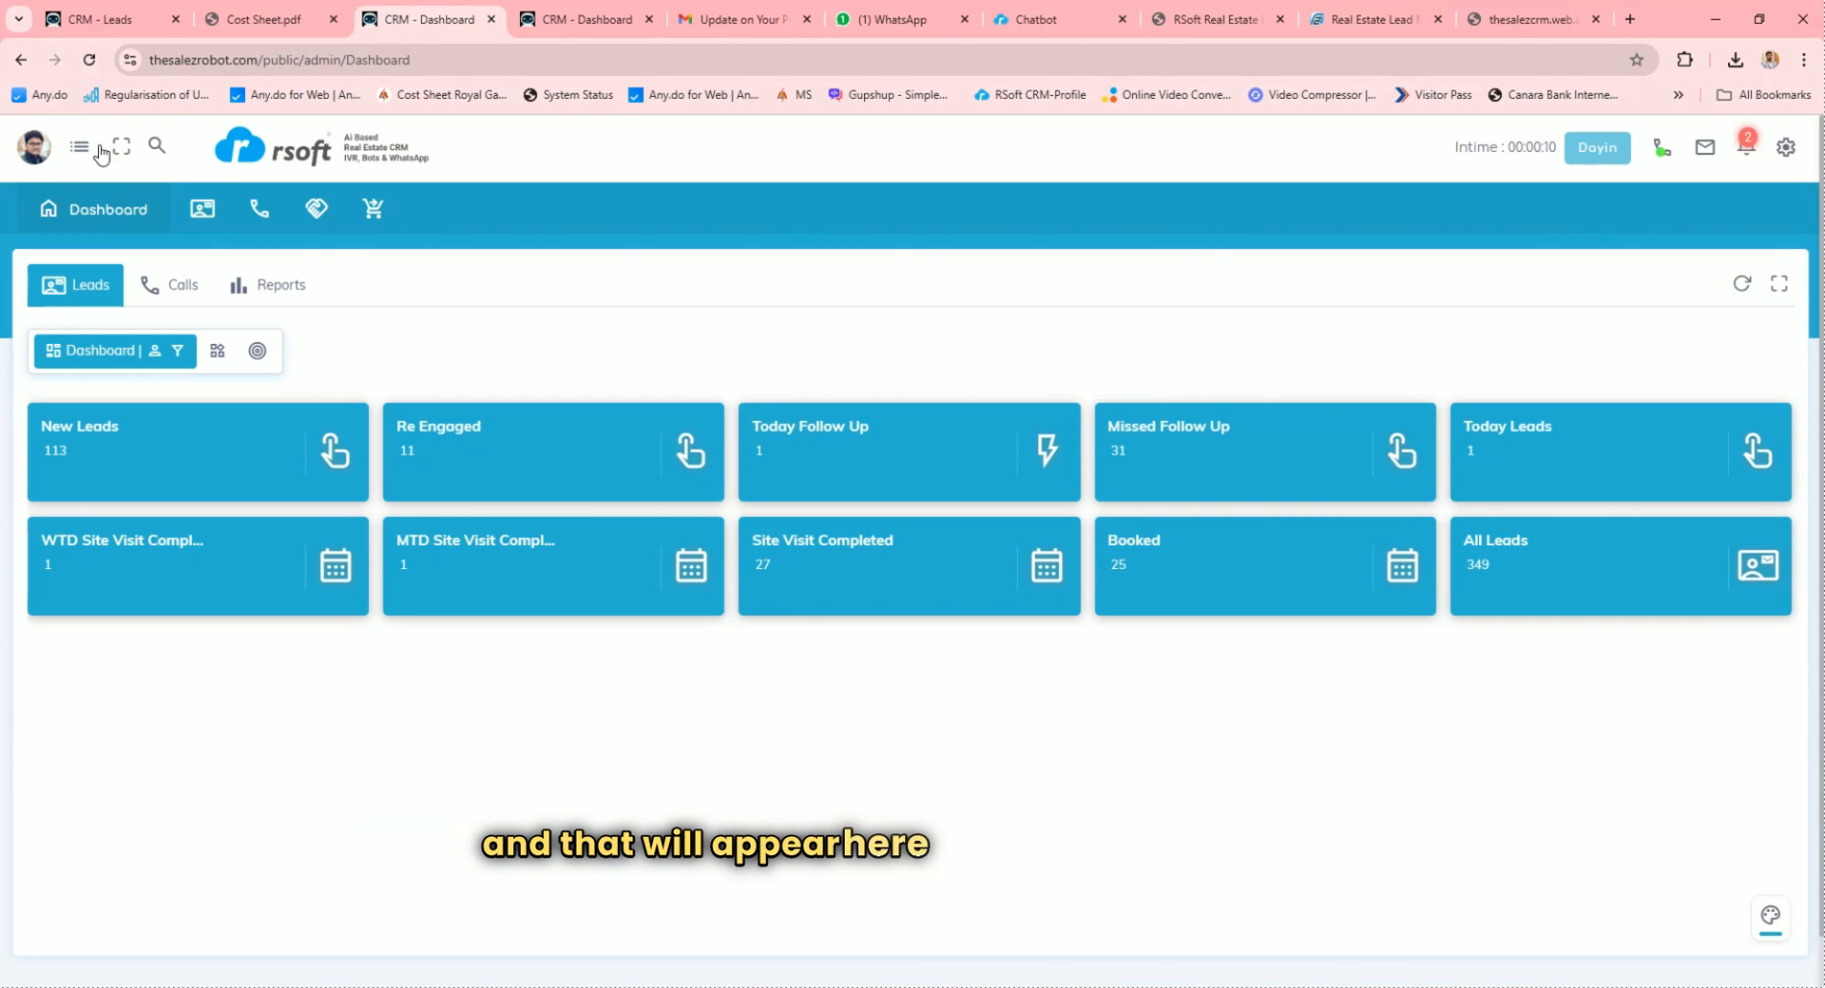
left_click(99, 148)
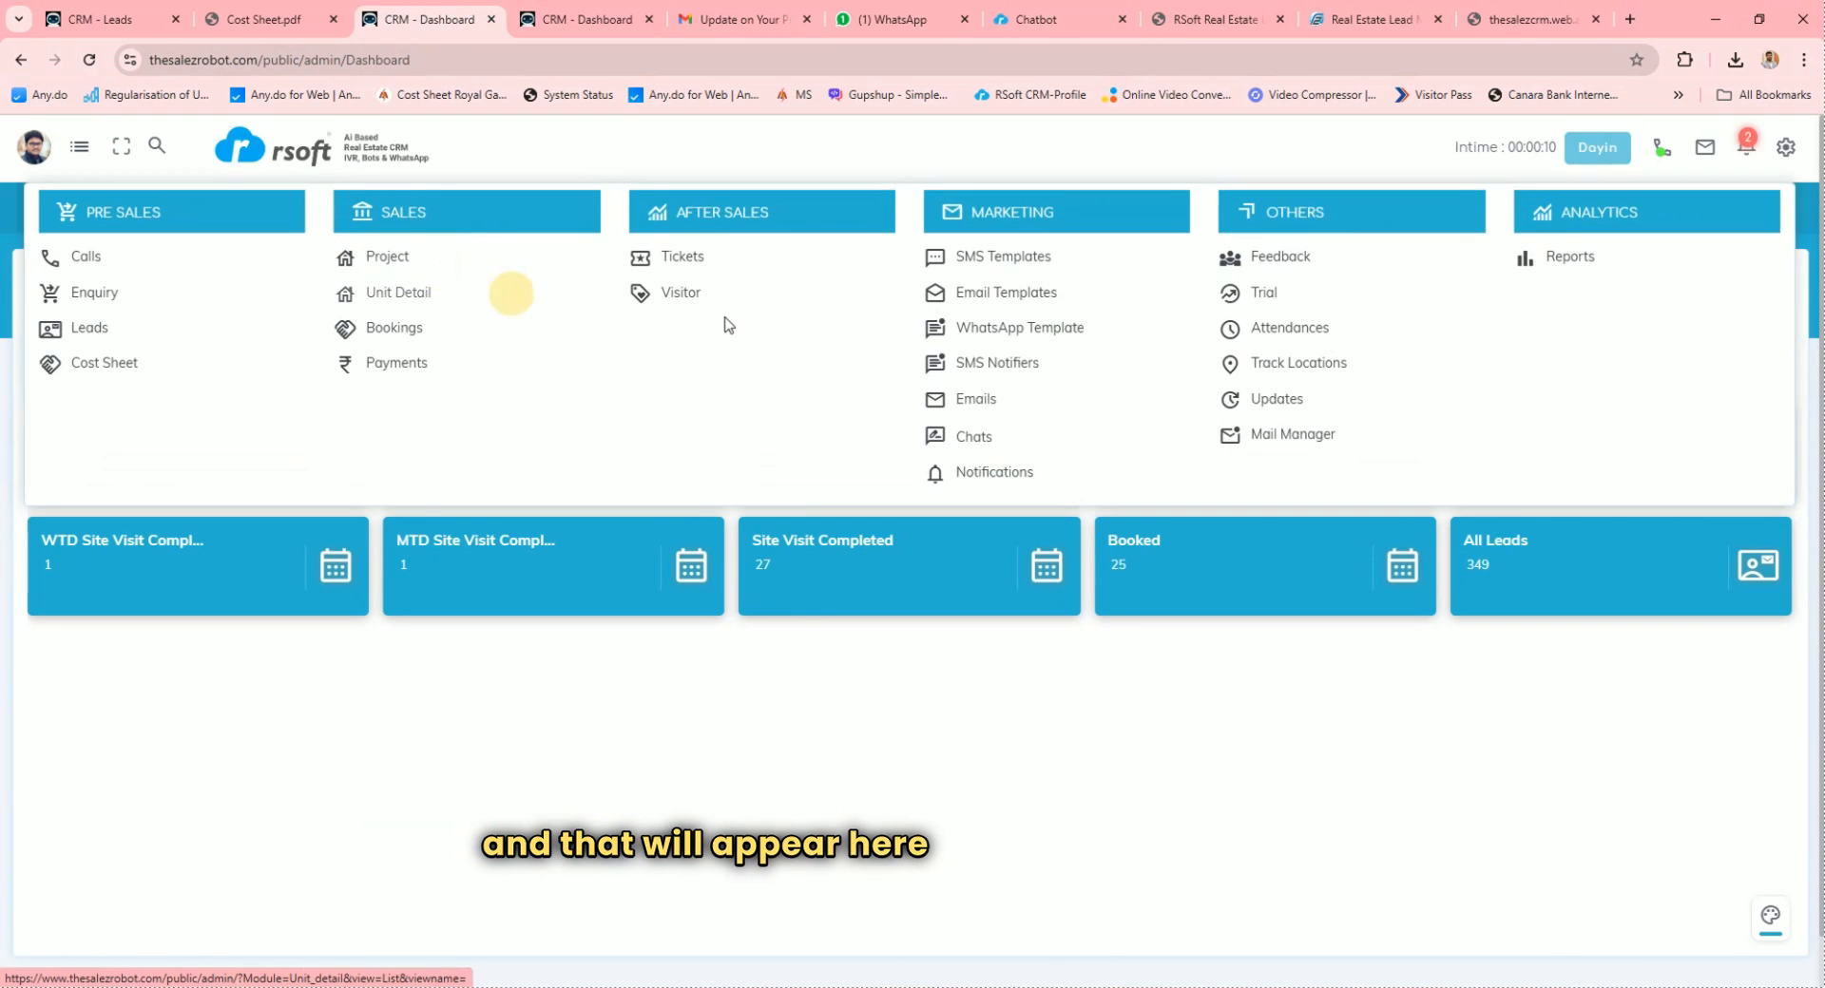
left_click(400, 328)
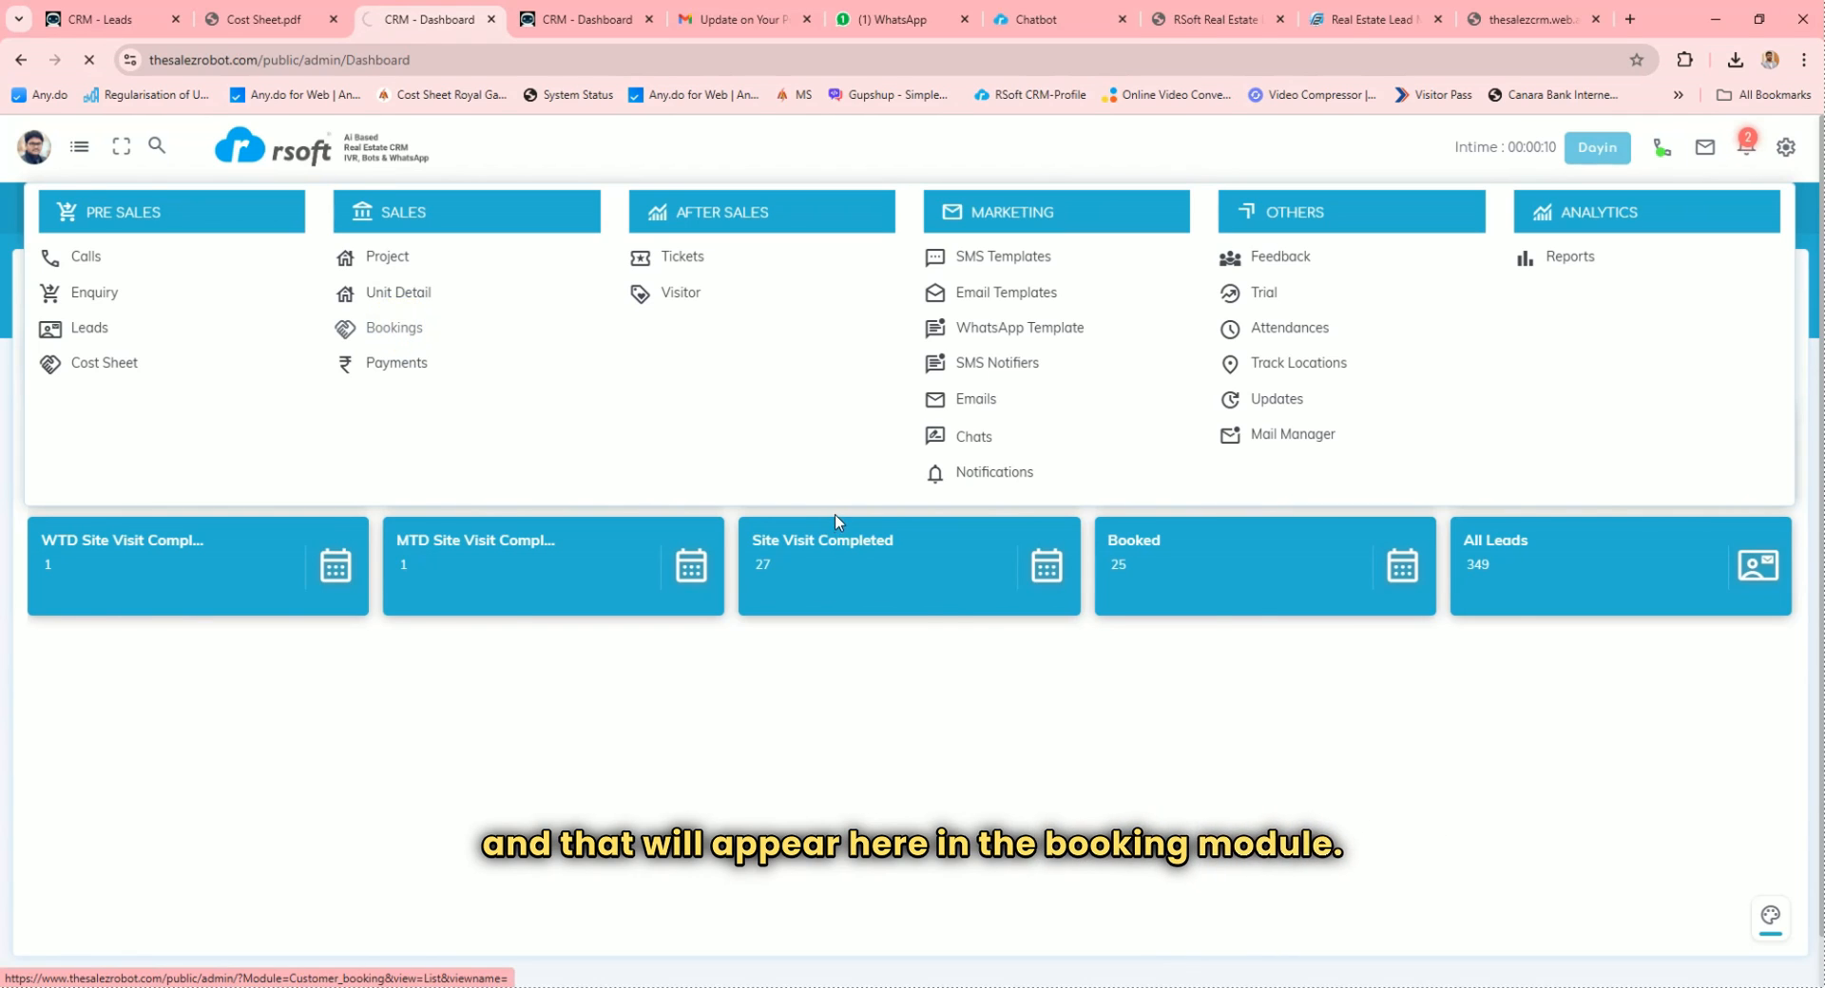